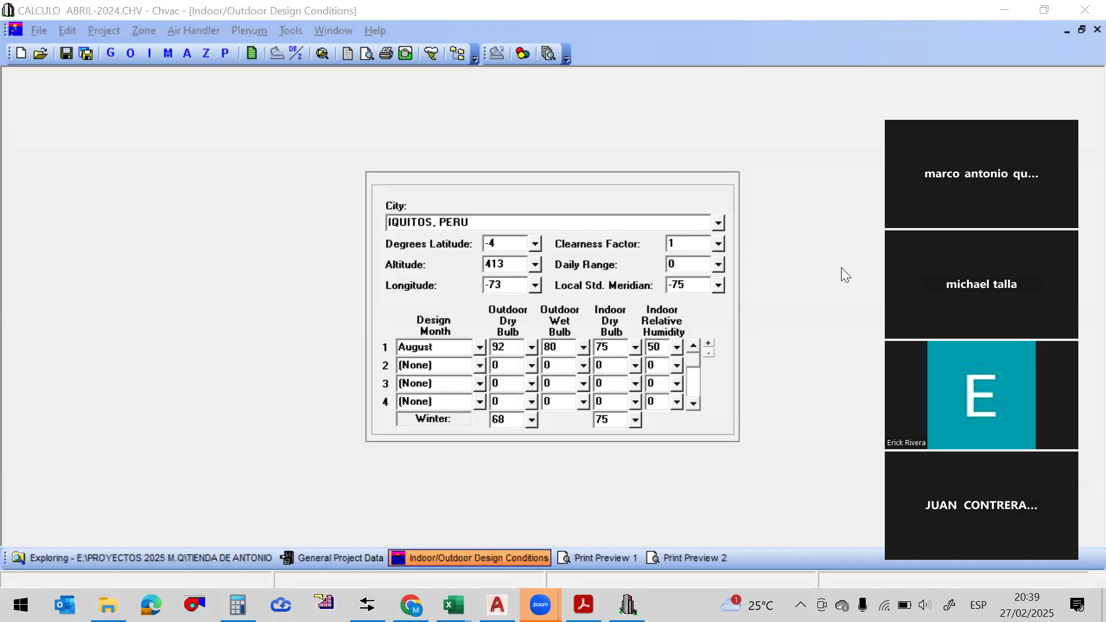
Raise the speaker volume and switch to the PDF notes in Adobe Acrobat
left_click(924, 605)
left_click(1040, 555)
left_click(873, 302)
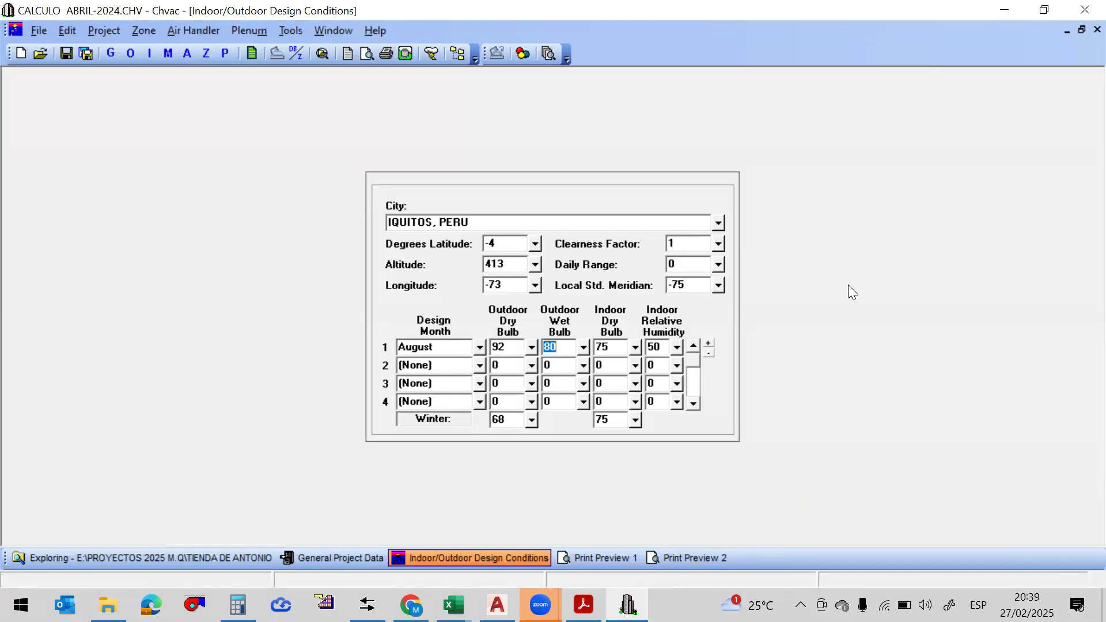
left_click(583, 605)
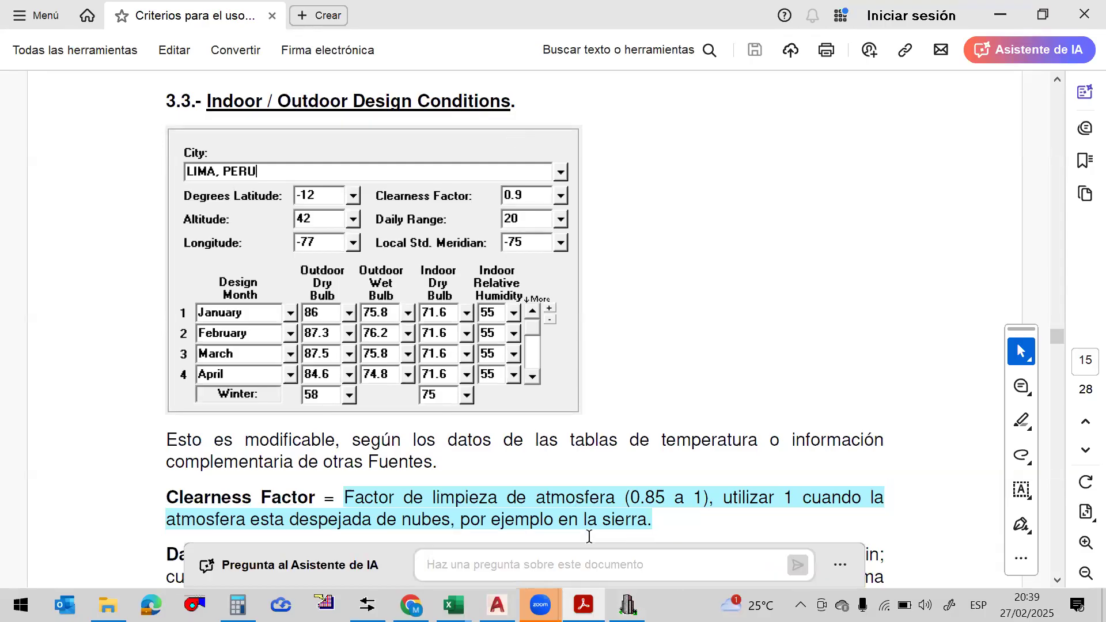
left_click(924, 605)
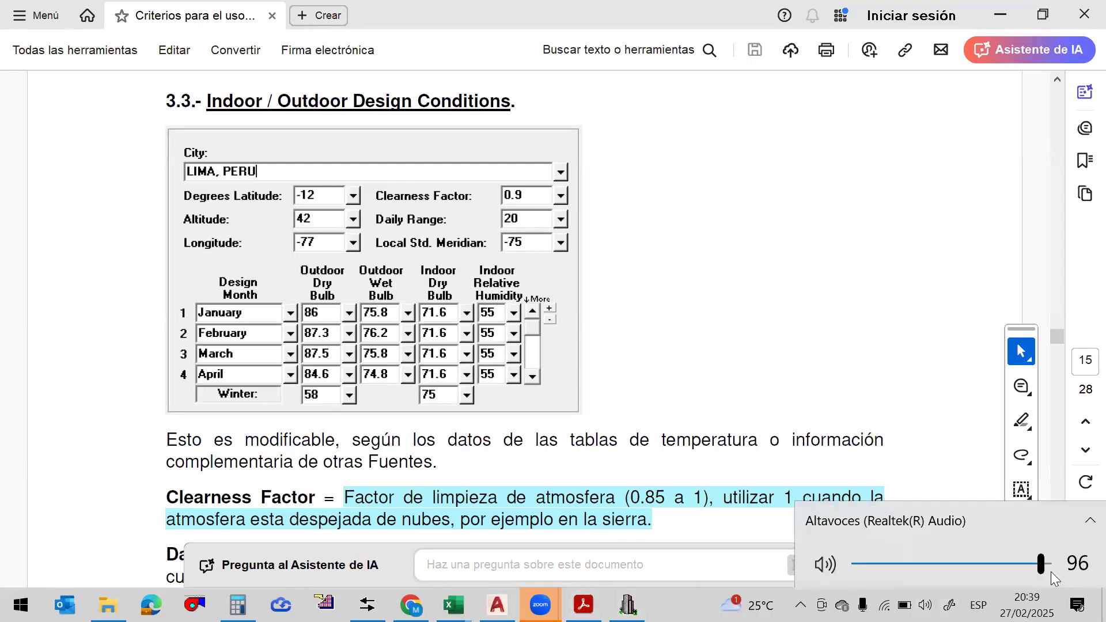
left_click_drag(1045, 567, 1057, 567)
left_click(870, 394)
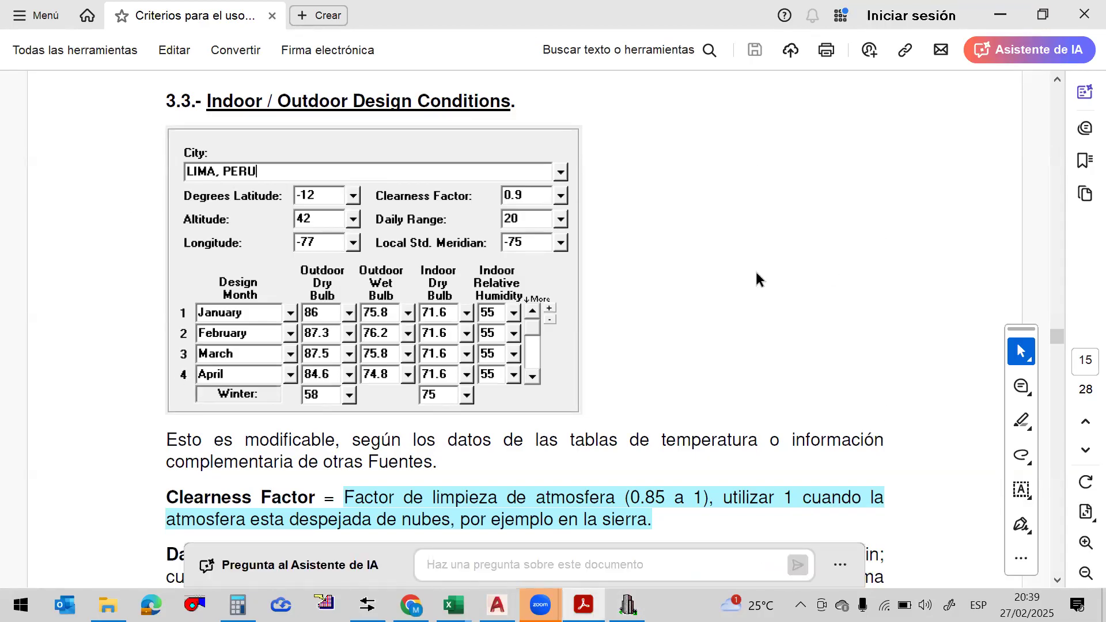
Review the CHVAC notes from the title page through the Select Report section and its report options
key("ctrl+minus")
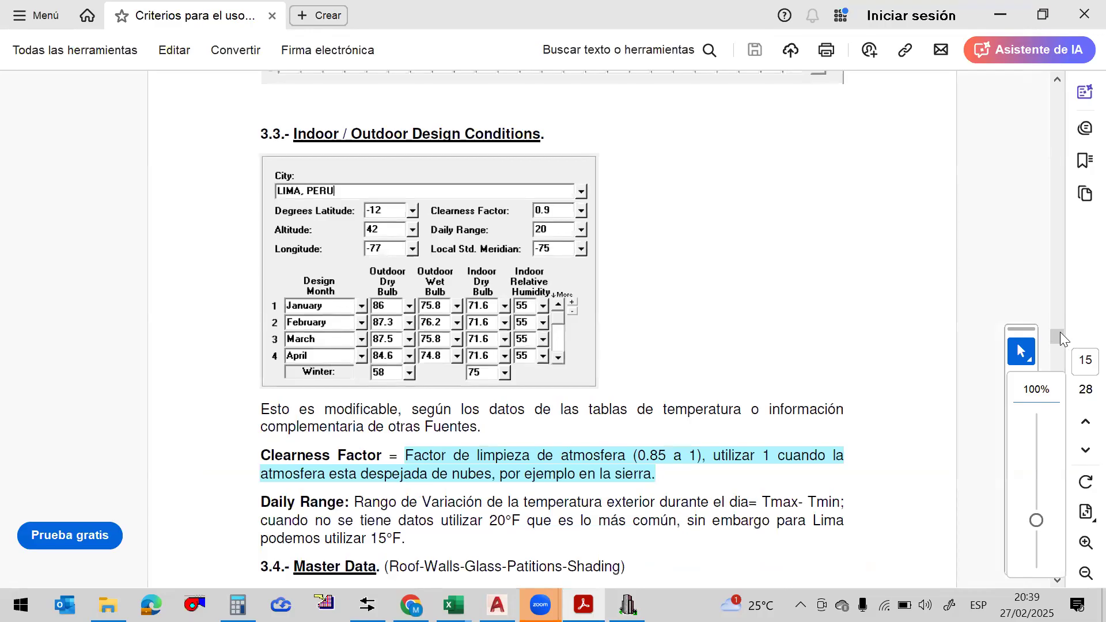
left_click_drag(1059, 337, 1059, 311)
left_click_drag(1059, 169, 1045, 87)
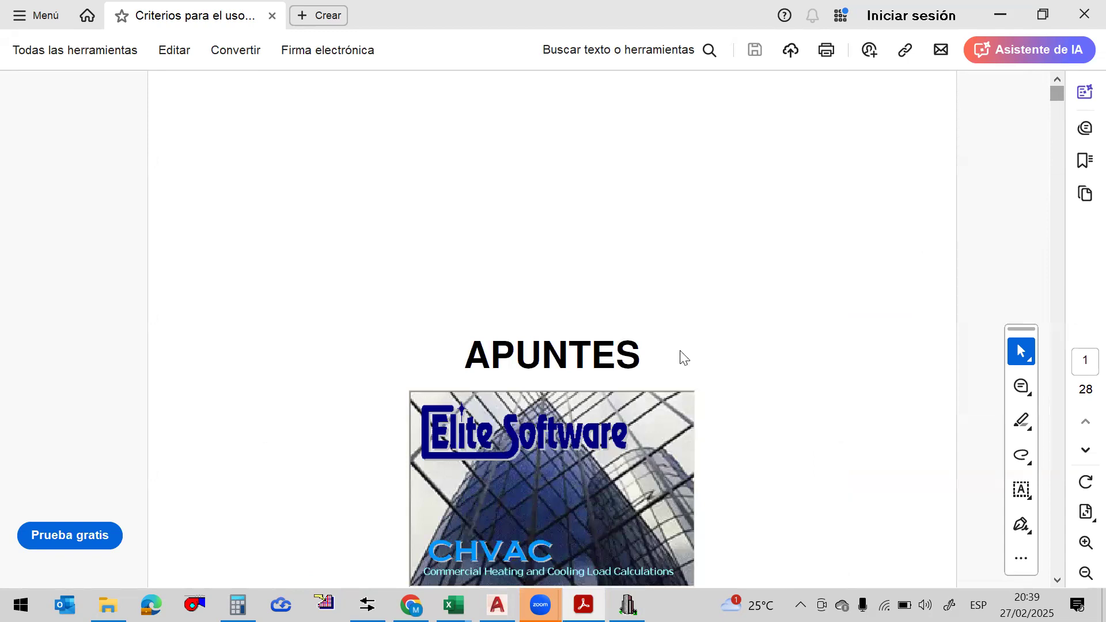
scroll(599, 331, "down", 5)
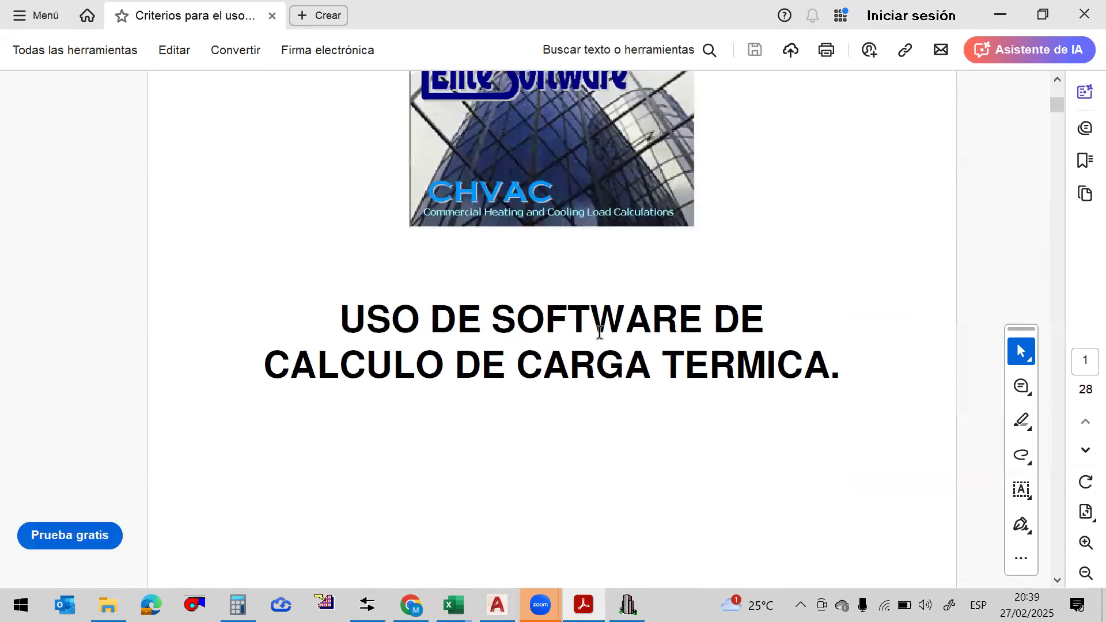
scroll(599, 332, "up", 3)
scroll(599, 332, "down", 10)
scroll(663, 317, "down", 3)
scroll(728, 305, "up", 3)
scroll(727, 297, "down", 6)
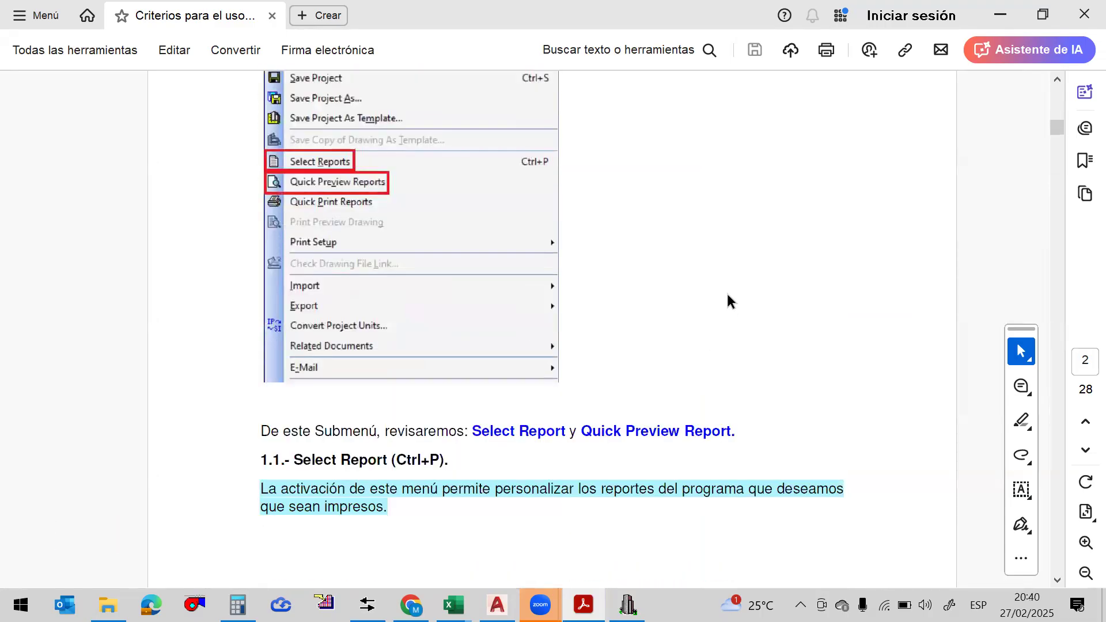
scroll(728, 295, "down", 5)
scroll(728, 295, "up", 2)
scroll(727, 295, "down", 5)
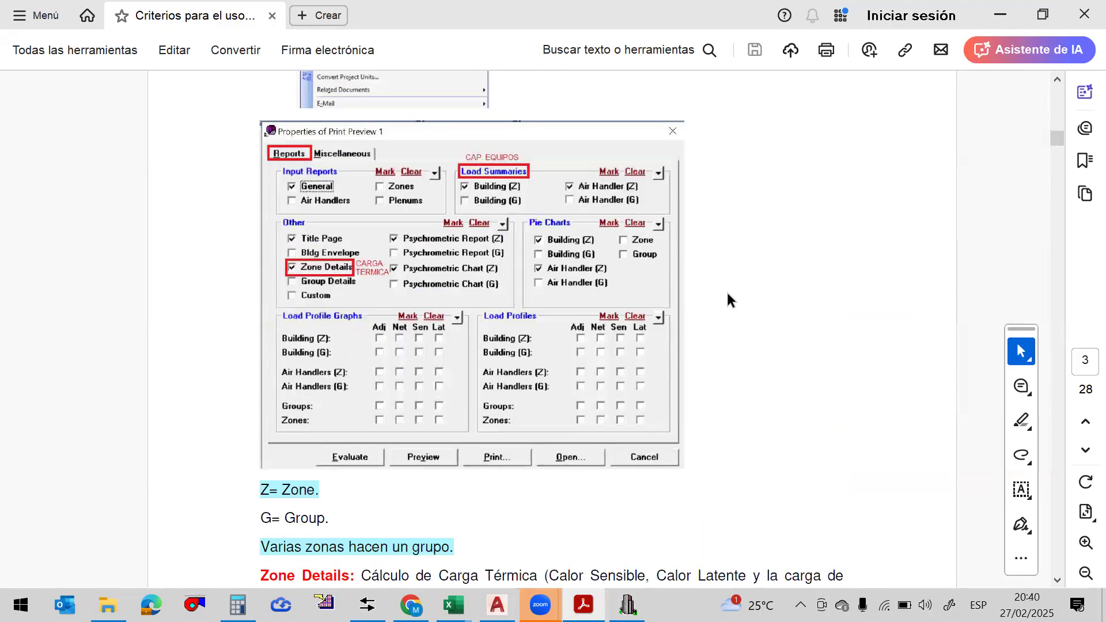
scroll(508, 262, "down", 2)
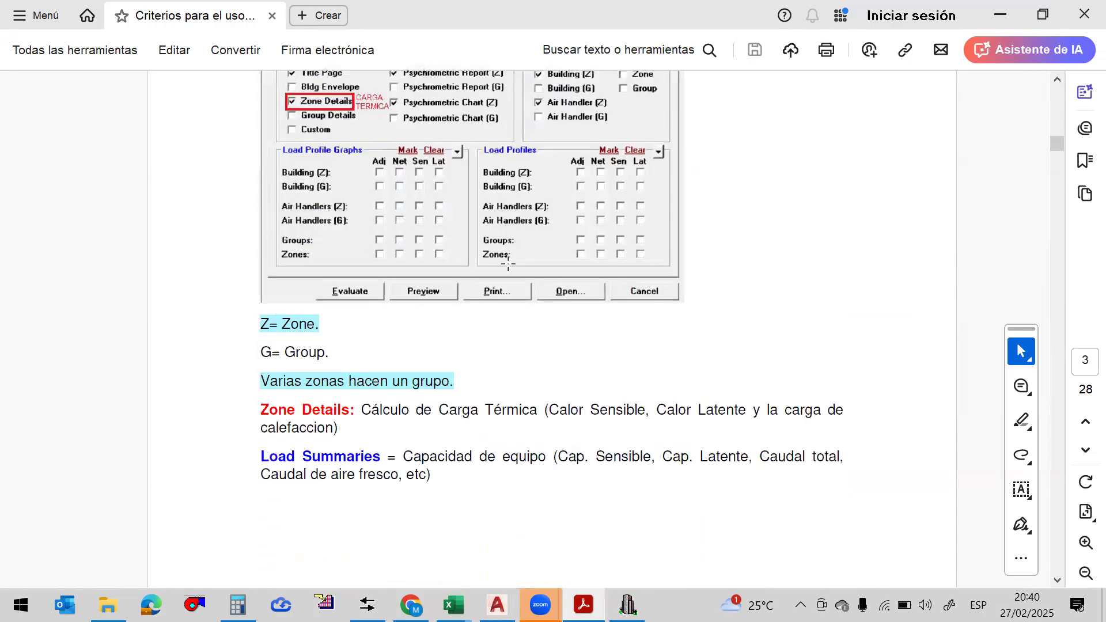
scroll(639, 352, "down", 5)
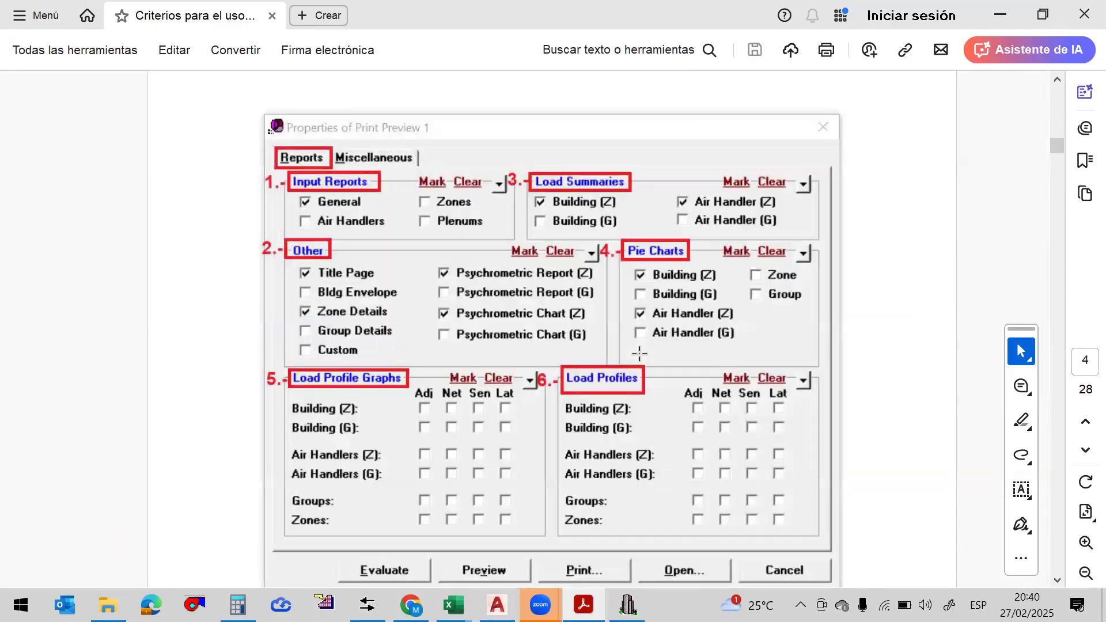
scroll(639, 353, "down", 1)
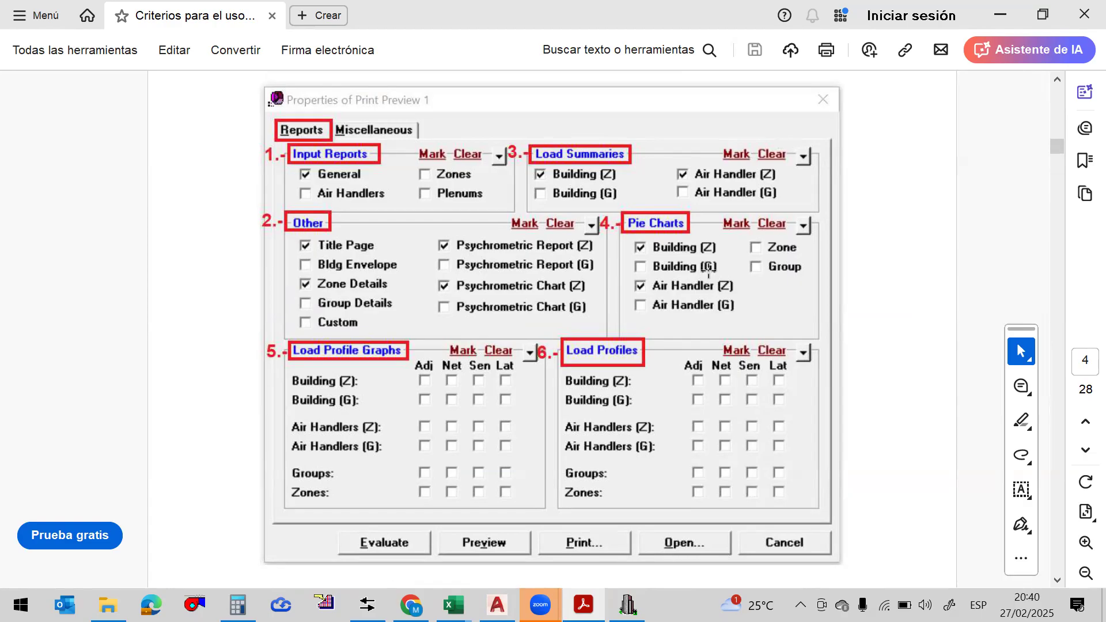
Read through the report descriptions, Miscellaneous options and sample reports up to the Project menu overview
scroll(708, 269, "down", 5)
scroll(708, 269, "down", 8)
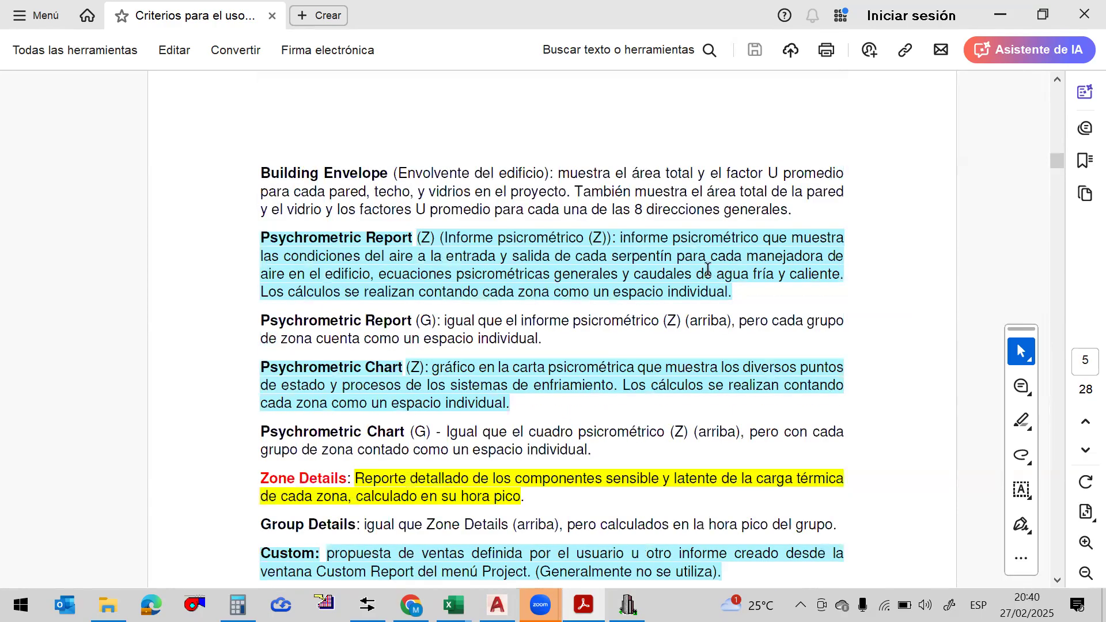
scroll(633, 296, "down", 1)
scroll(739, 308, "down", 7)
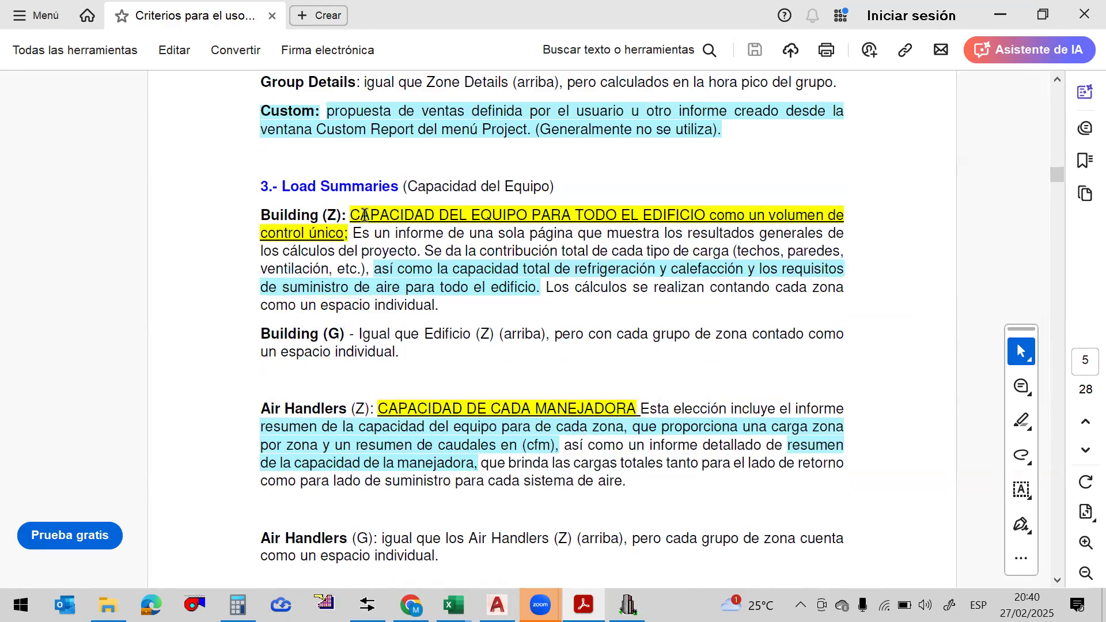
scroll(642, 311, "down", 6)
scroll(526, 264, "down", 4)
scroll(529, 265, "up", 3)
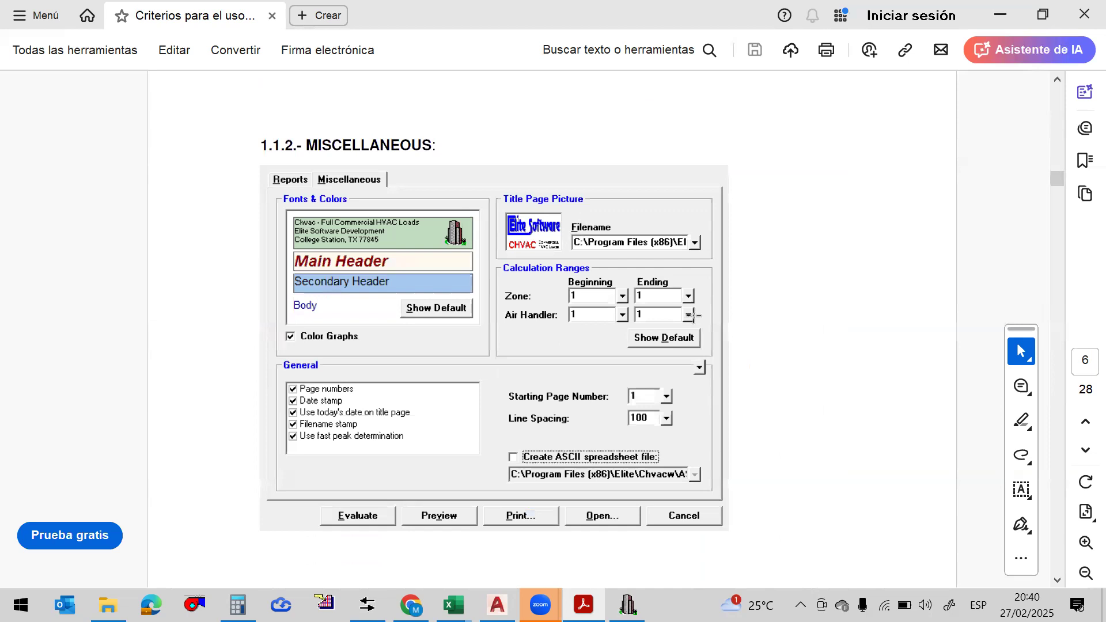
scroll(729, 268, "down", 6)
scroll(729, 270, "down", 15)
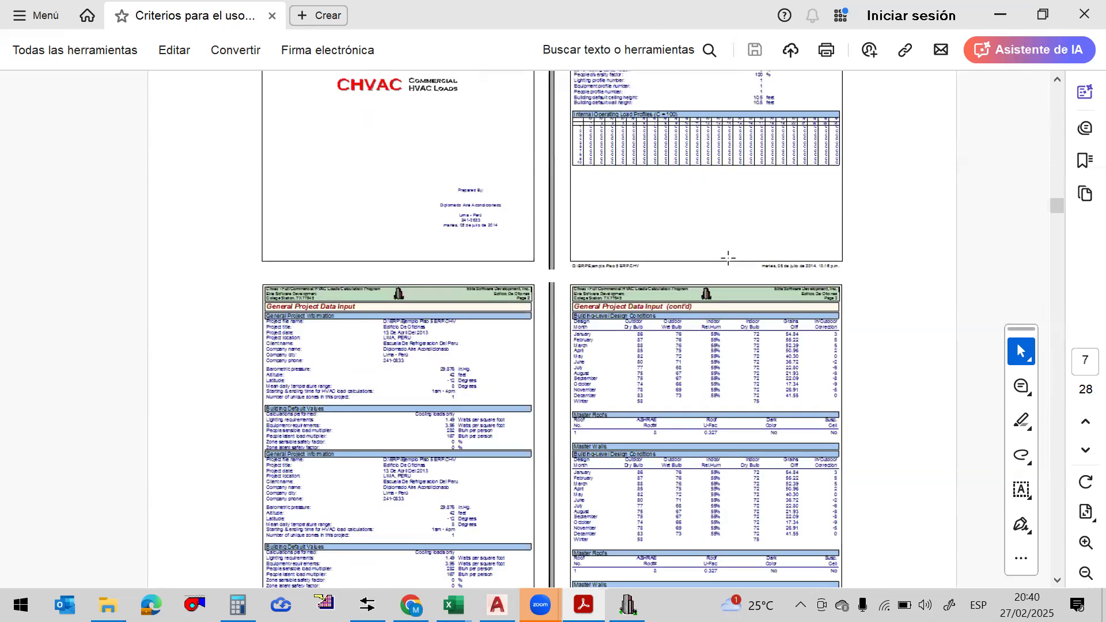
scroll(701, 291, "down", 10)
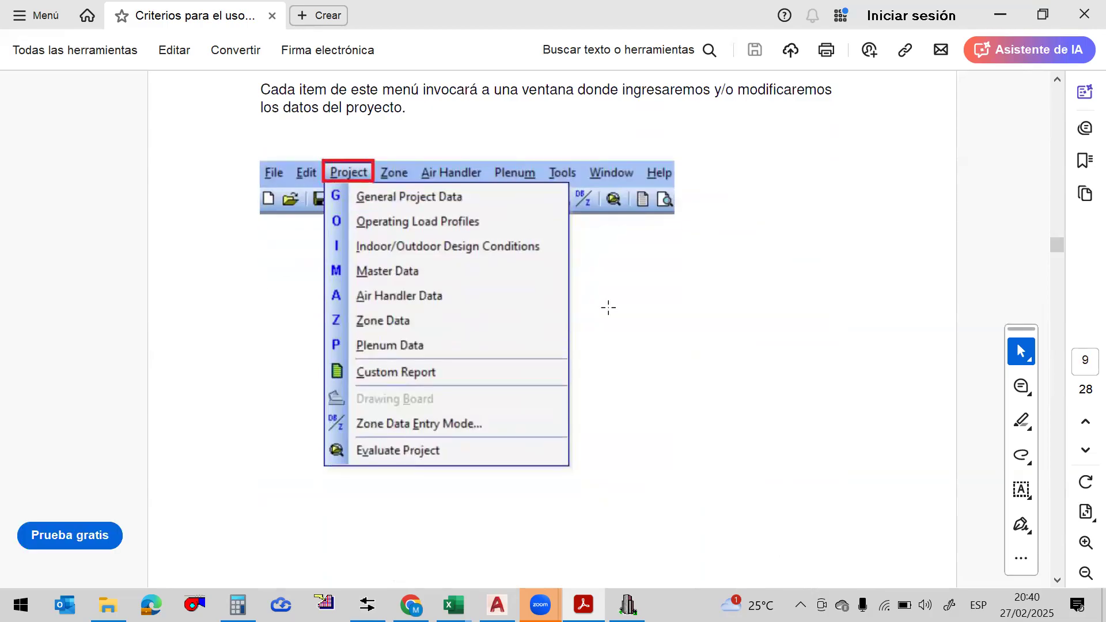
Go to section 3.3, Indoor / Outdoor Design Conditions, on page 15 of the notes
left_click_drag(1061, 242, 1054, 313)
scroll(757, 326, "down", 20)
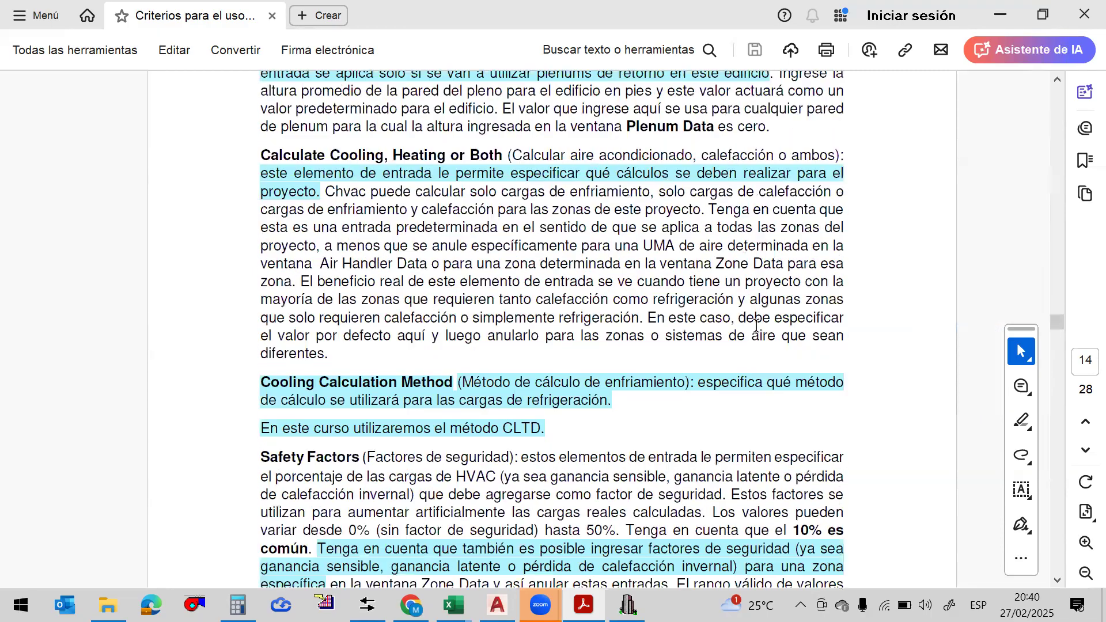
scroll(755, 322, "down", 1)
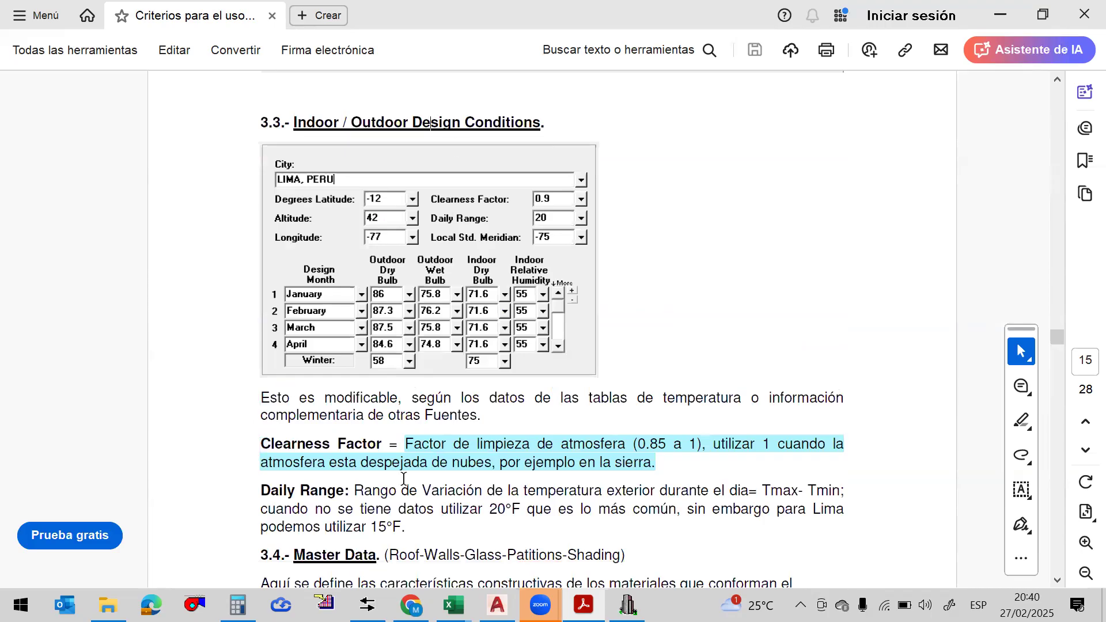
Switch to Chvac and examine the Daily Range and August's outdoor dry bulb and wet bulb for Iquitos, Peru
key("alt+Tab")
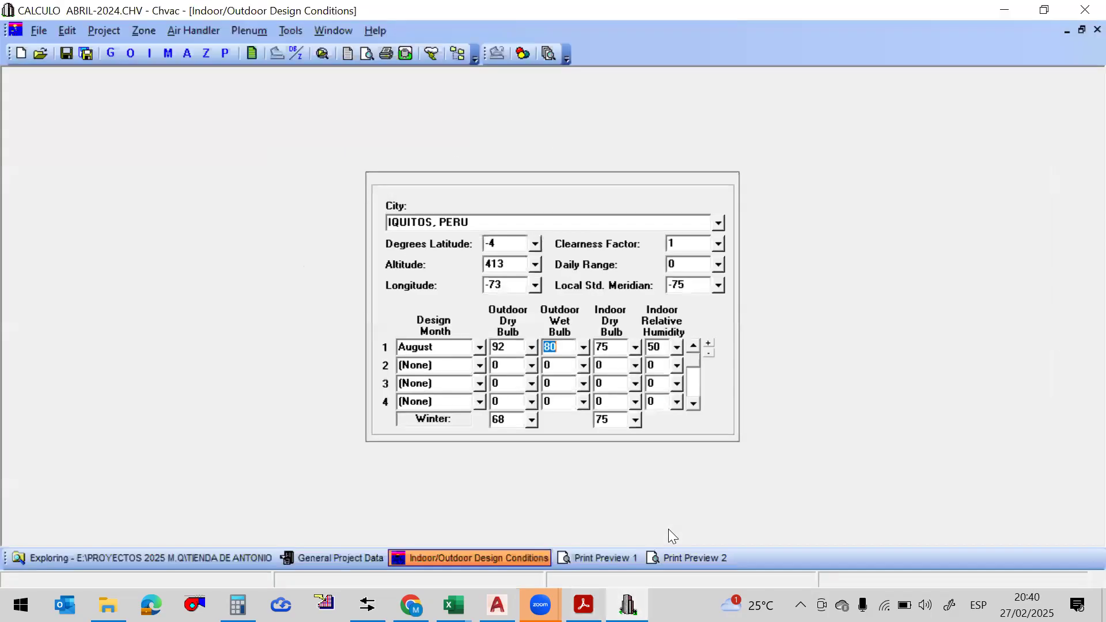
left_click(671, 265)
left_click(679, 265)
left_click(517, 349)
left_click(560, 347)
left_click(522, 349)
left_click(556, 347)
left_click(507, 349)
left_click(563, 346)
Read the help for the Daily Range and set it to 17.5
left_click(717, 264)
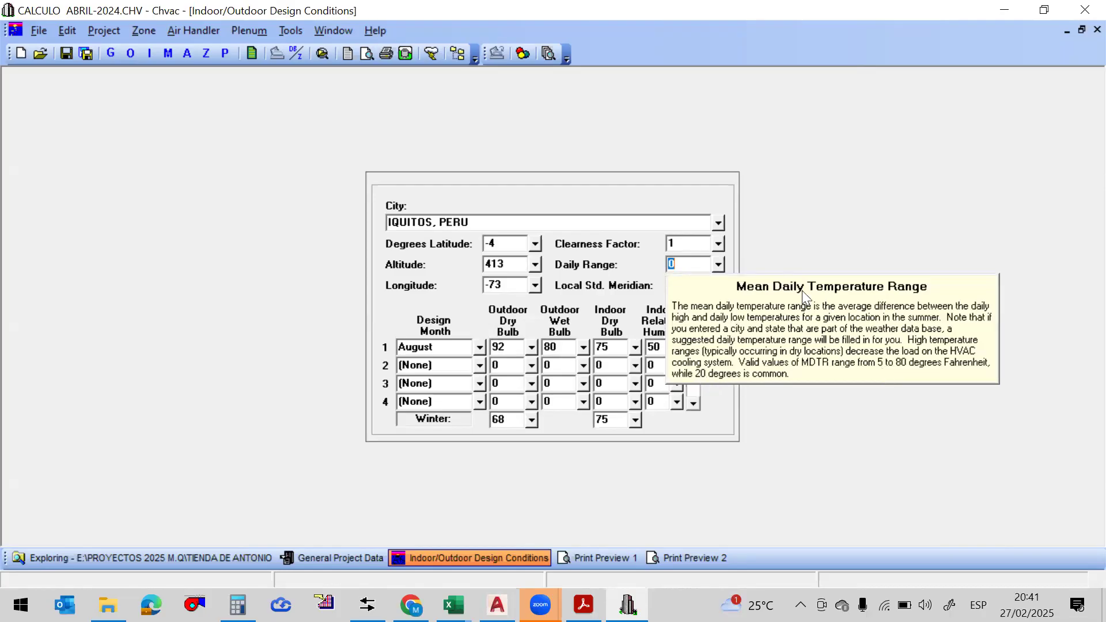
left_click(798, 245)
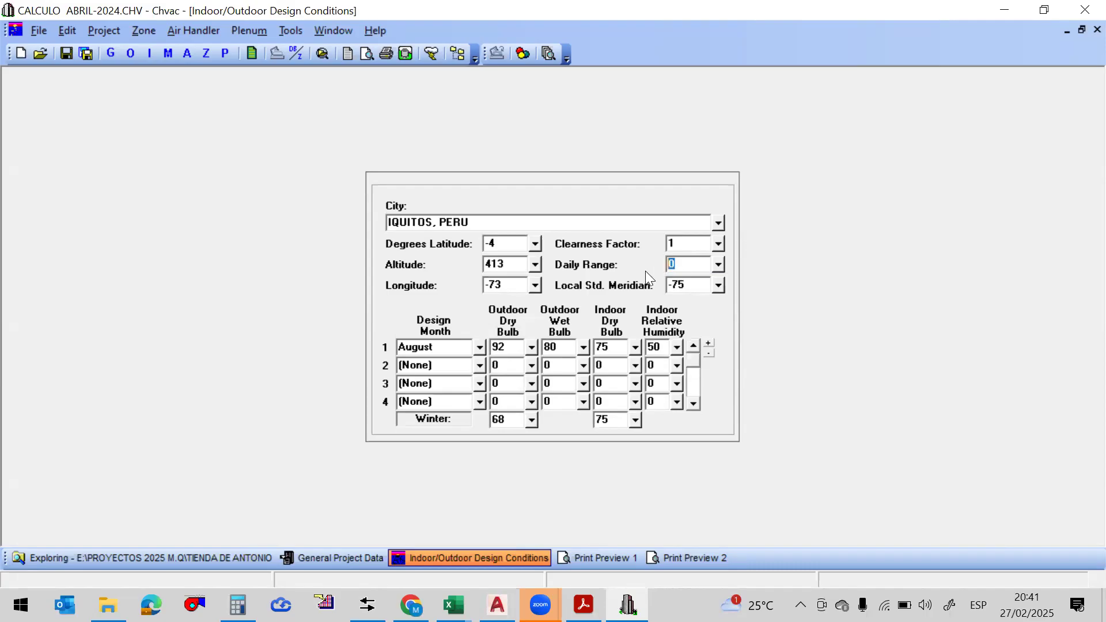
type("7.5")
Examine the outdoor conditions in Print Preview 1's Air Handler #1 Total Load Summary
left_click(599, 557)
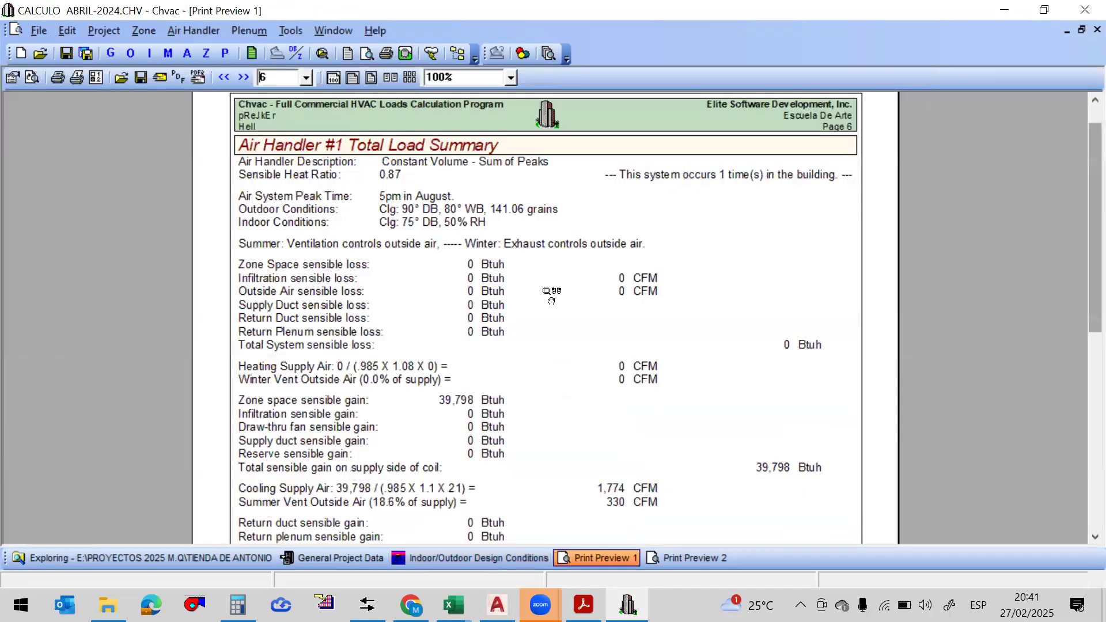
scroll(1078, 203, "down", 3)
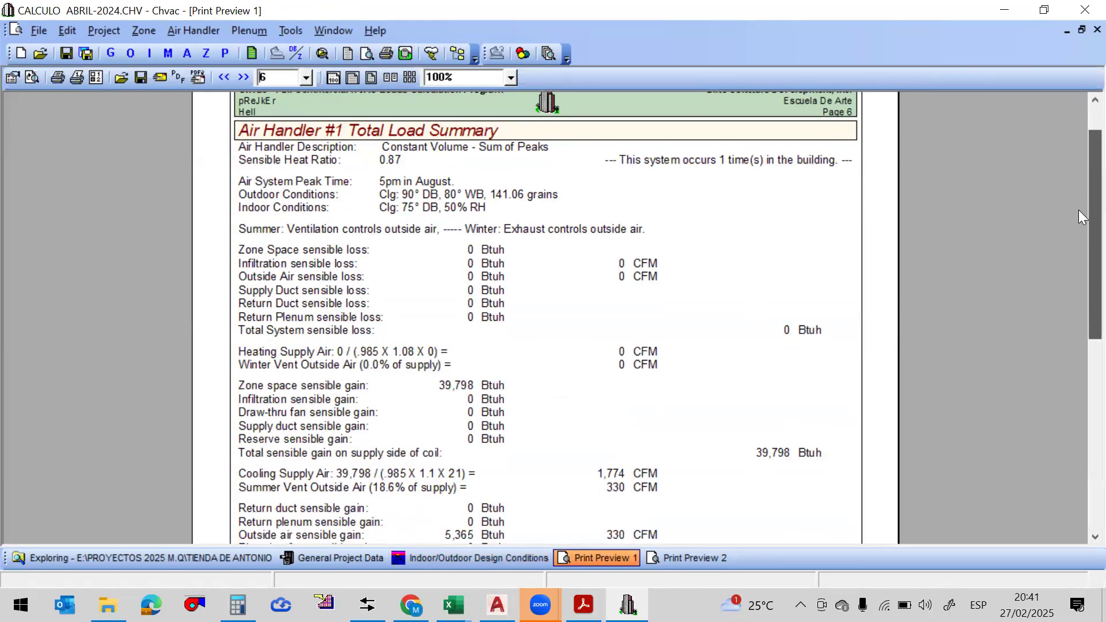
scroll(1078, 233, "down", 1)
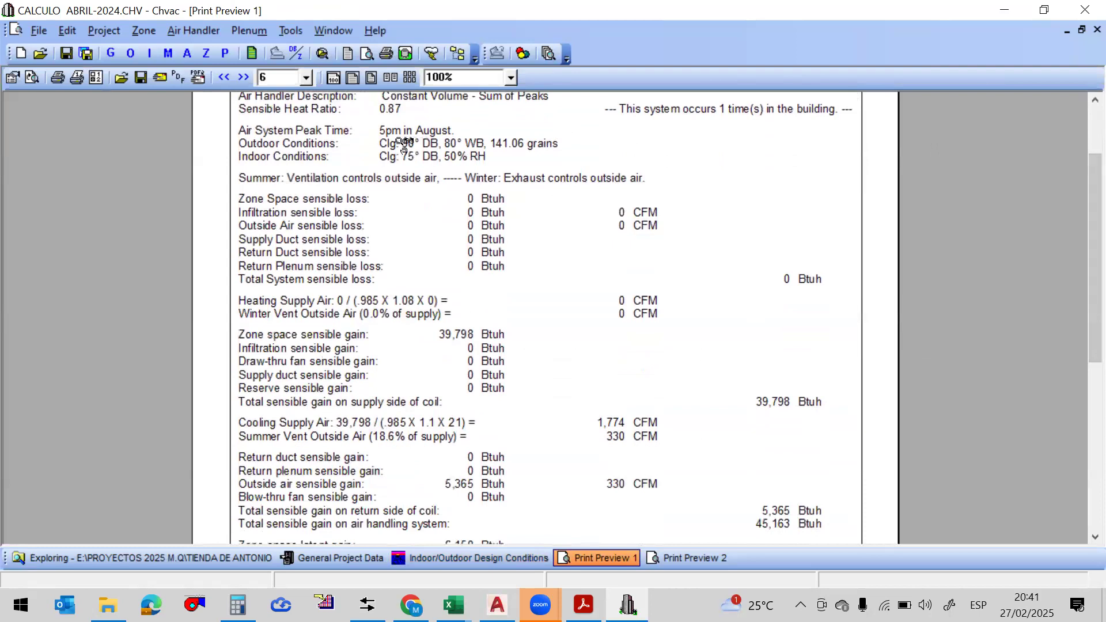
Return to the Indoor/Outdoor Design Conditions and check August's outdoor dry bulb and wet bulb
left_click(465, 559)
key("Tab")
key("Tab")
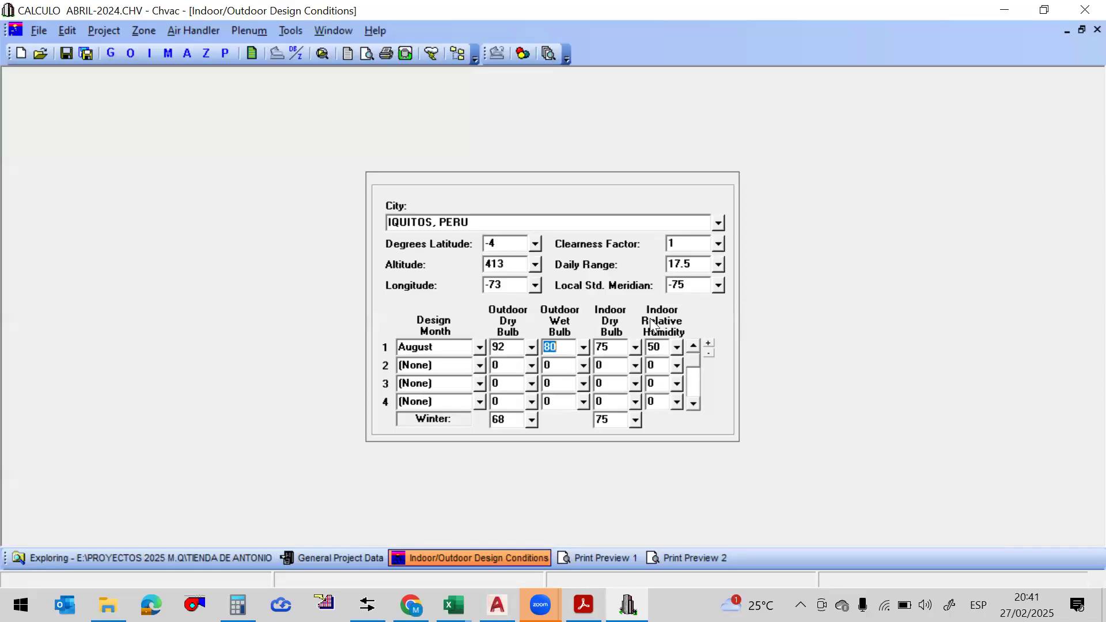
key("shift+Tab")
key("Tab")
Compare the Air Handler #1 Total Load Summary in Print Preview 1 with the one in Print Preview 2
left_click(594, 557)
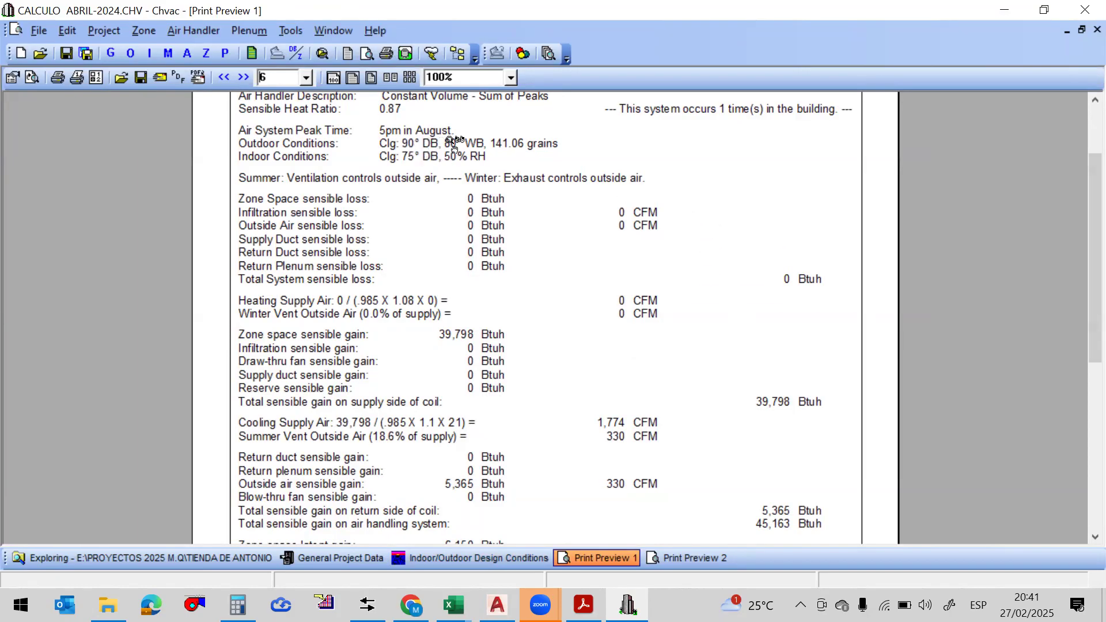
left_click(718, 558)
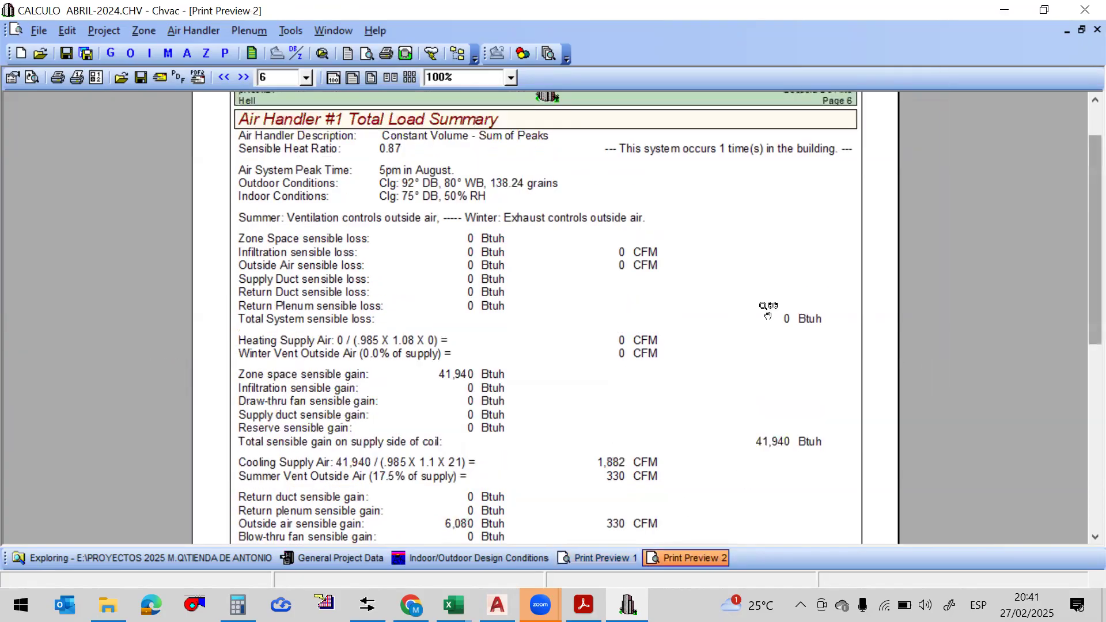
scroll(1079, 152, "up", 1)
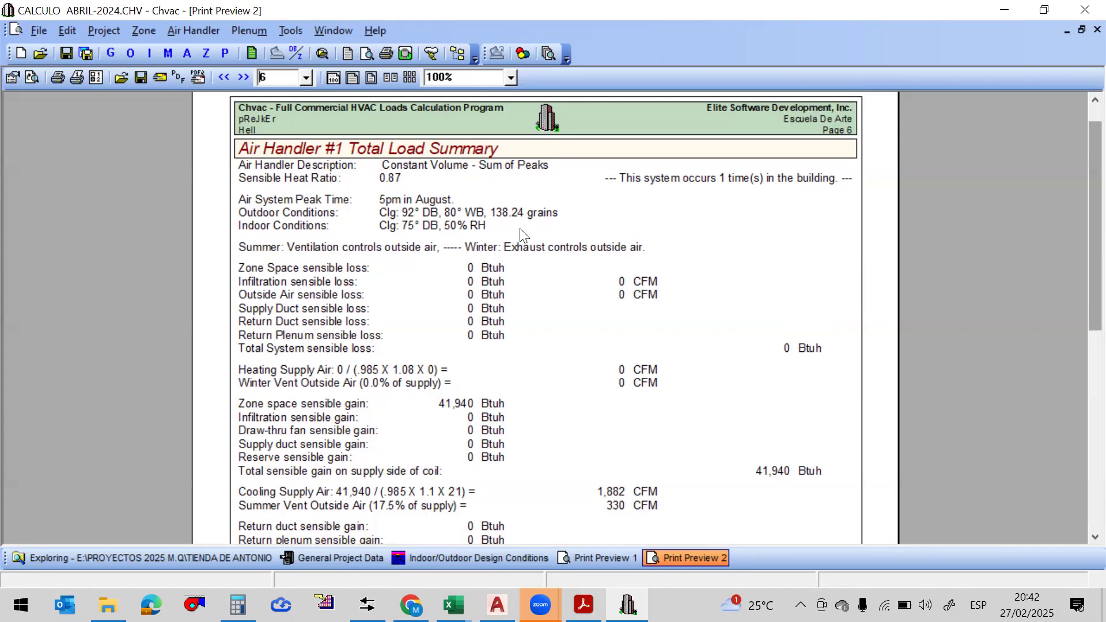
Switch to the Convert utility and position its window over the report to check 92 Fahrenheit in Celsius
key("alt+Tab")
left_click_drag(909, 180, 882, 150)
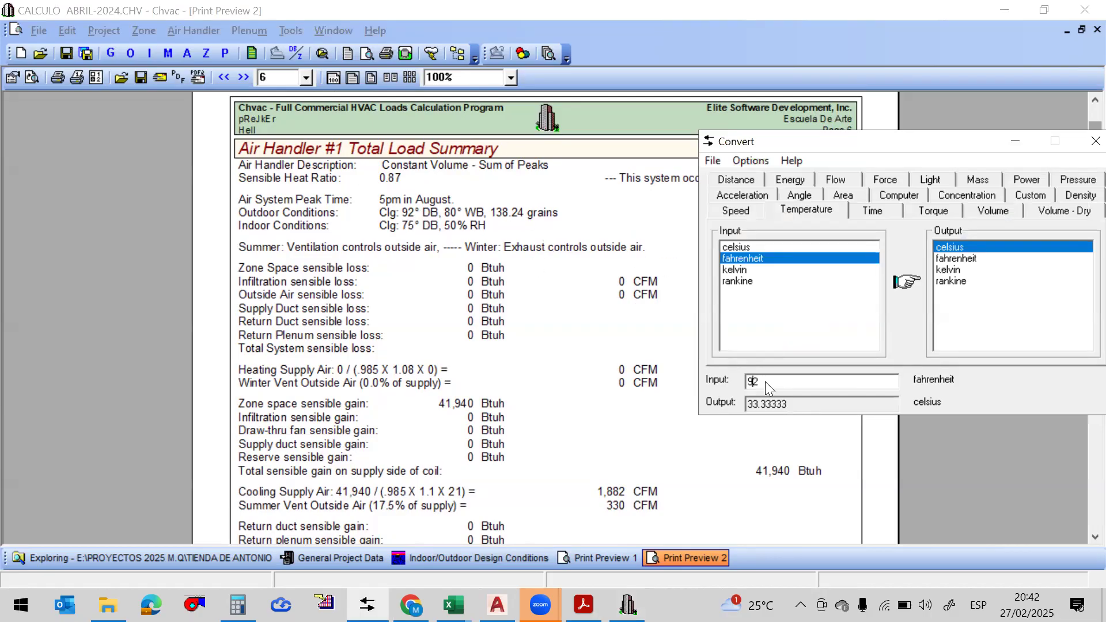
left_click_drag(1013, 142, 985, 157)
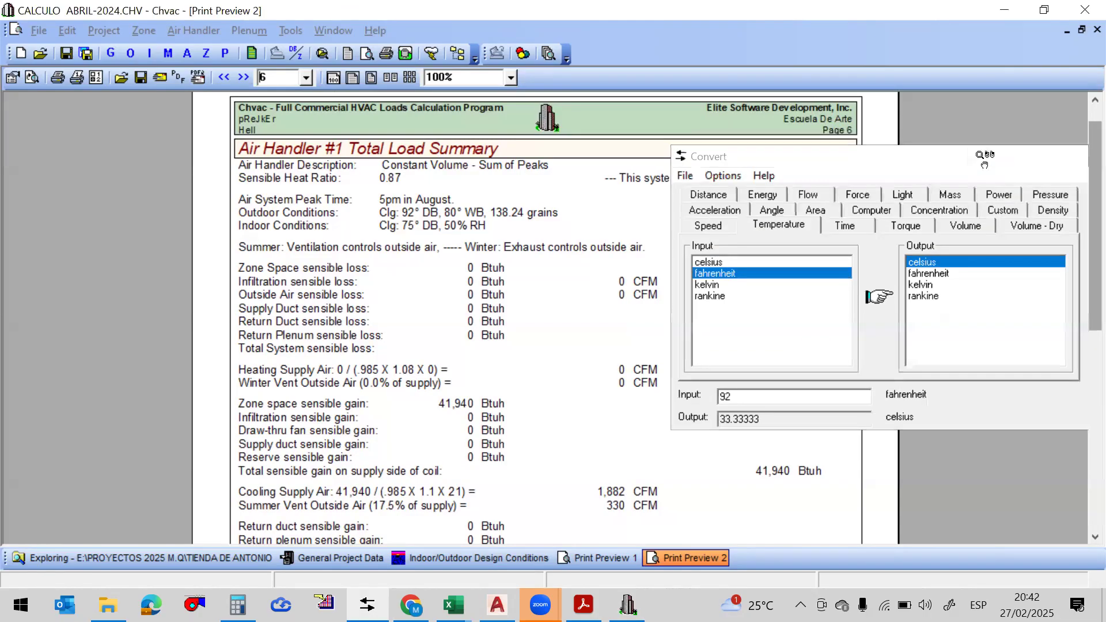
Revisit the Daily Range in Indoor/Outdoor Design Conditions, then consult its definition in section 3.3 of the notes in Adobe Acrobat
left_click(151, 54)
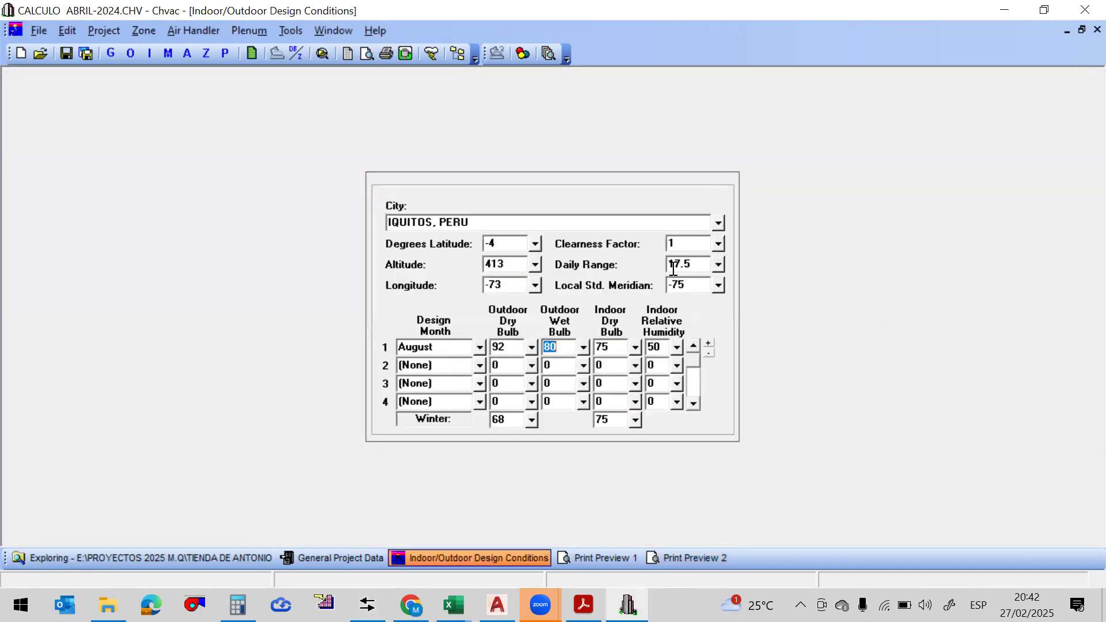
left_click(702, 261)
left_click(583, 605)
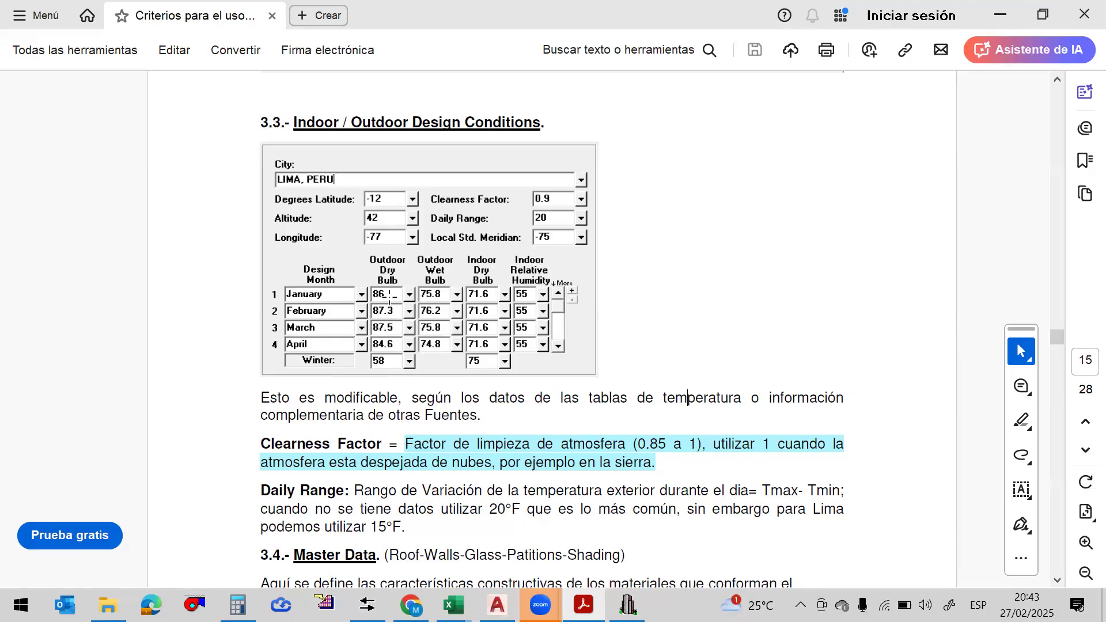
scroll(596, 275, "down", 2)
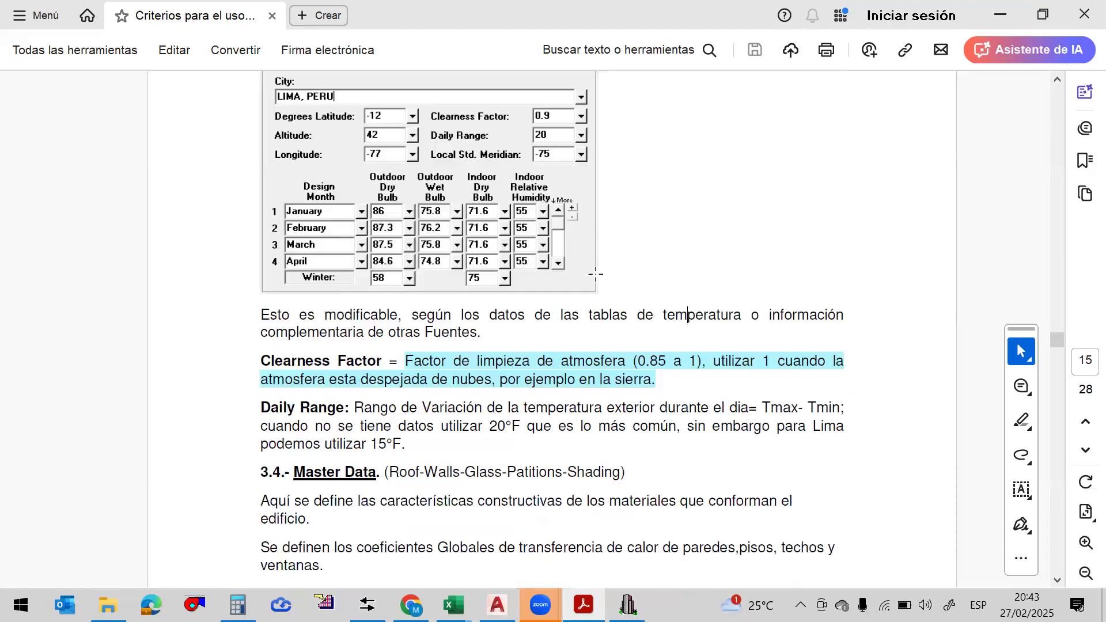
scroll(596, 275, "up", 1)
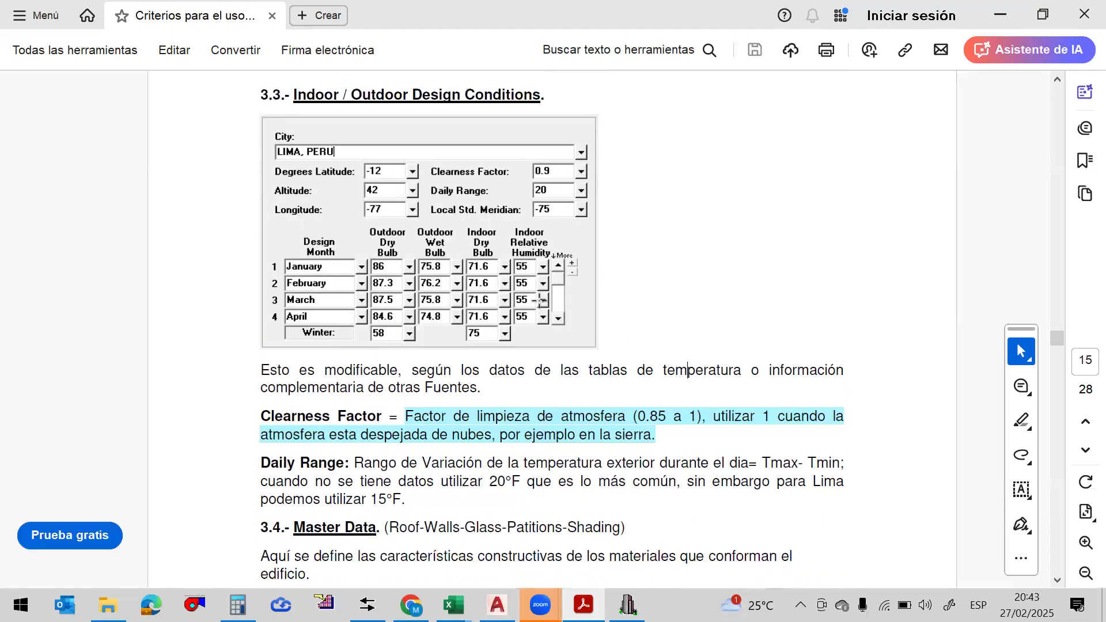
Review the PDF notes from section 3.3 back through 3.1.5 More Design to the Design section of General Project Data
scroll(733, 309, "down", 3)
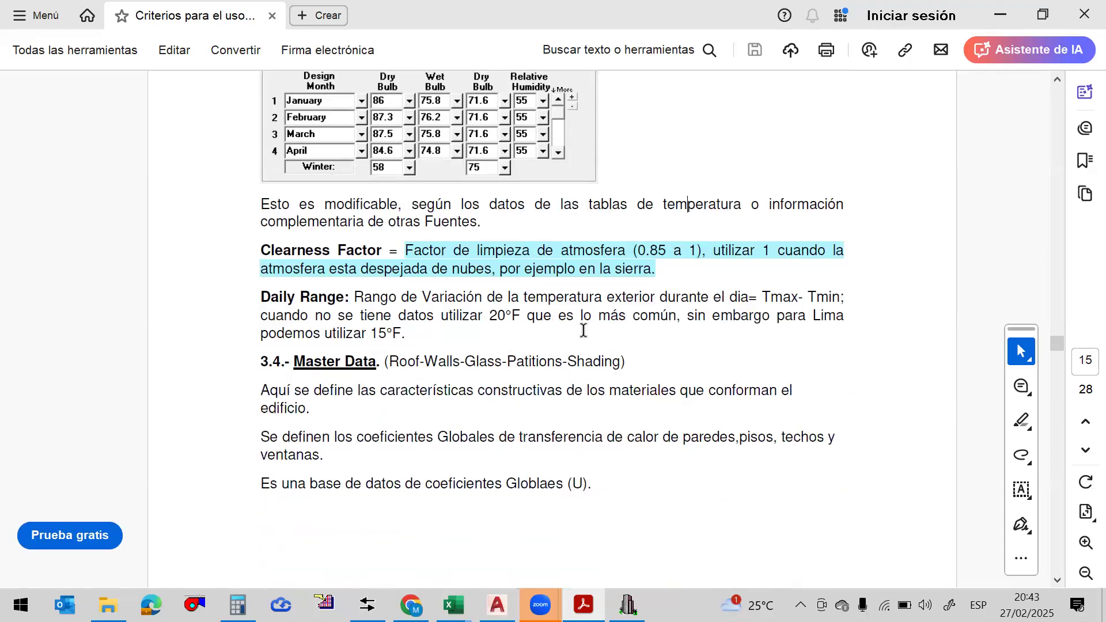
scroll(580, 315, "up", 3)
scroll(579, 315, "up", 1)
scroll(571, 314, "down", 4)
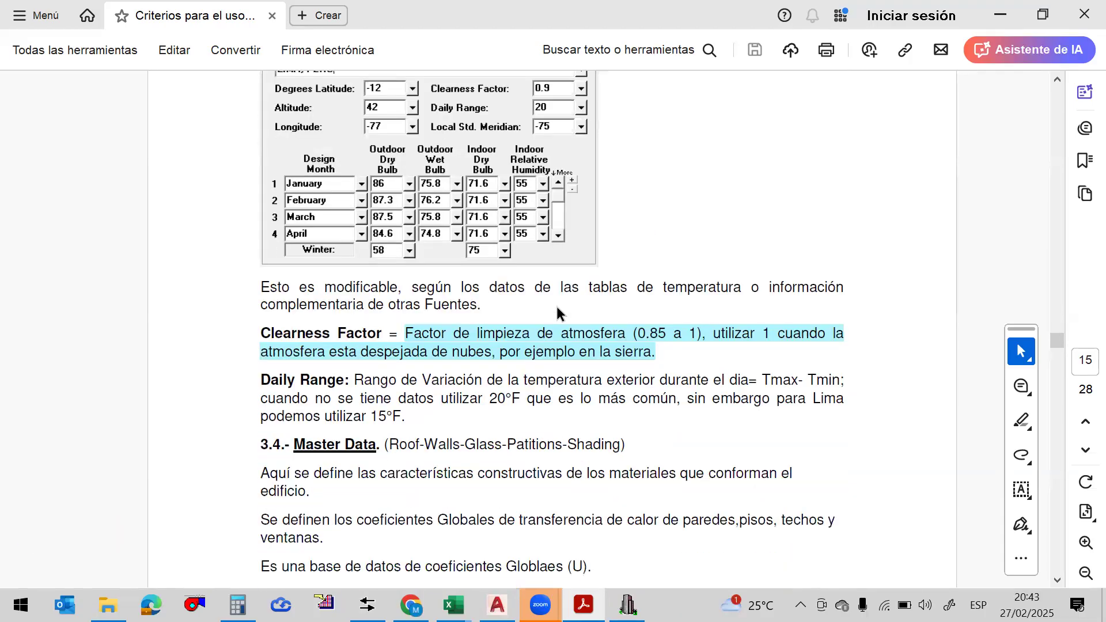
scroll(447, 334, "up", 15)
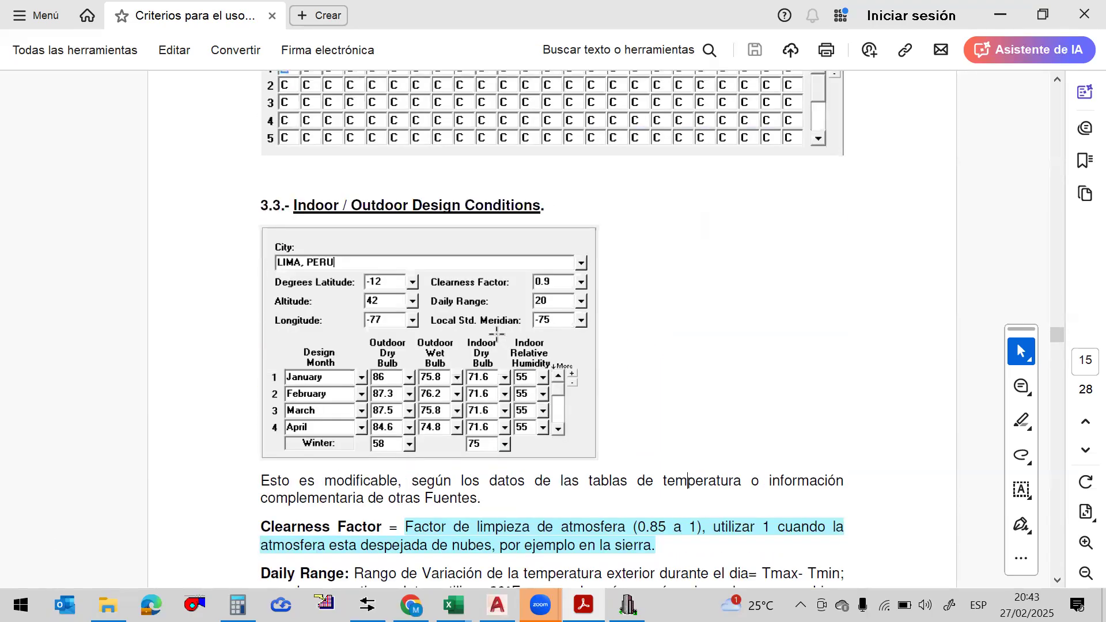
scroll(497, 326, "up", 10)
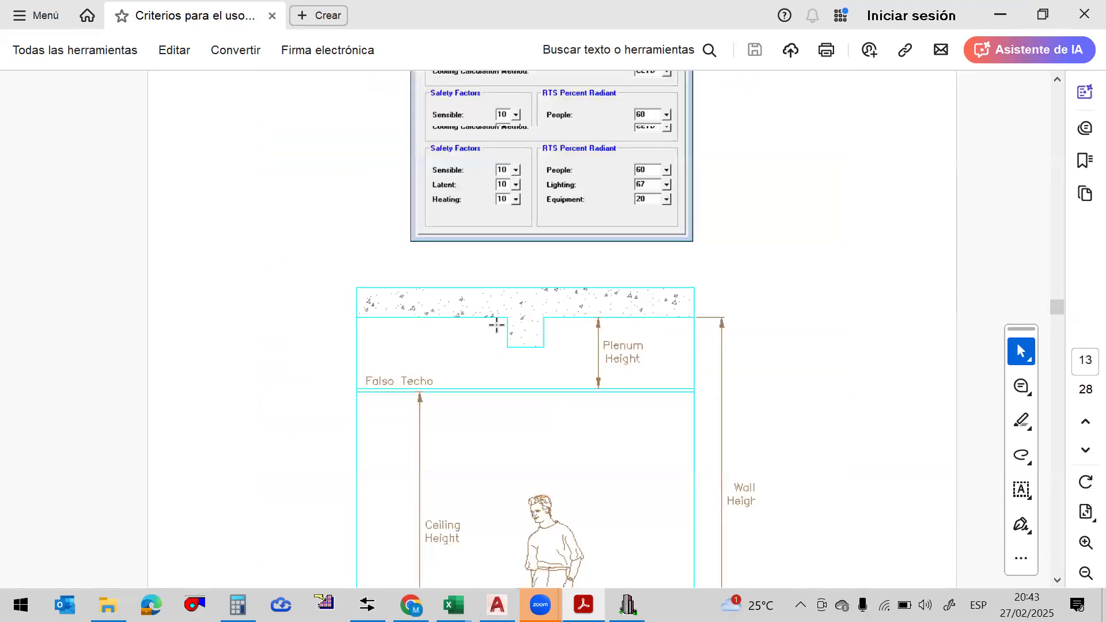
scroll(497, 324, "up", 8)
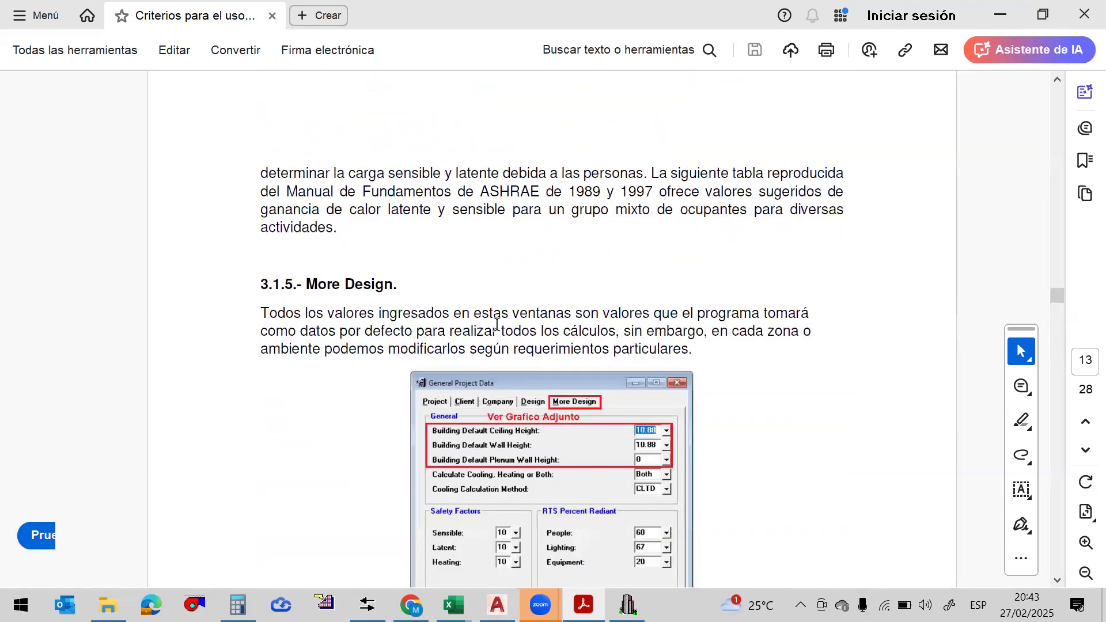
scroll(497, 326, "up", 1)
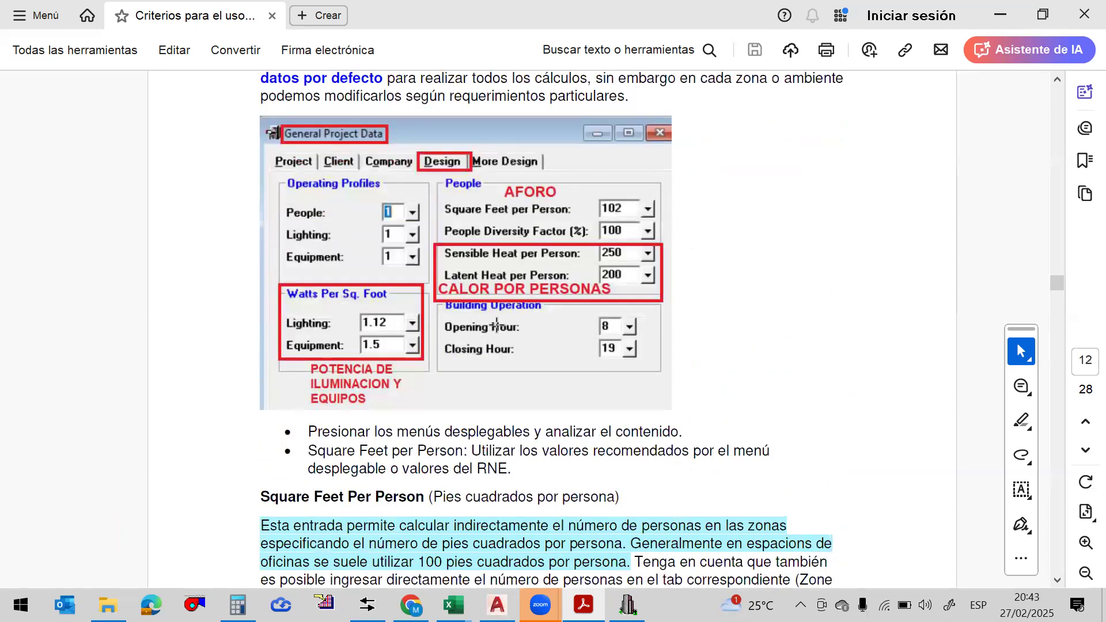
Switch to Chvac and review General Project Data, Operating Profiles and Indoor/Outdoor Design Conditions before opening Master Data
key("alt+Tab")
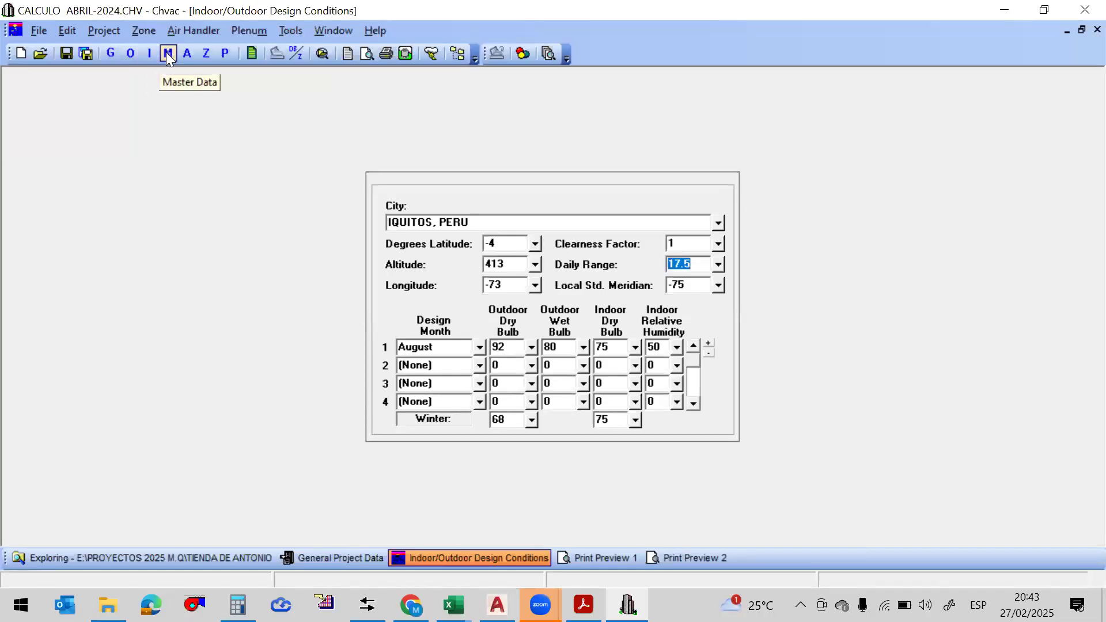
left_click(111, 53)
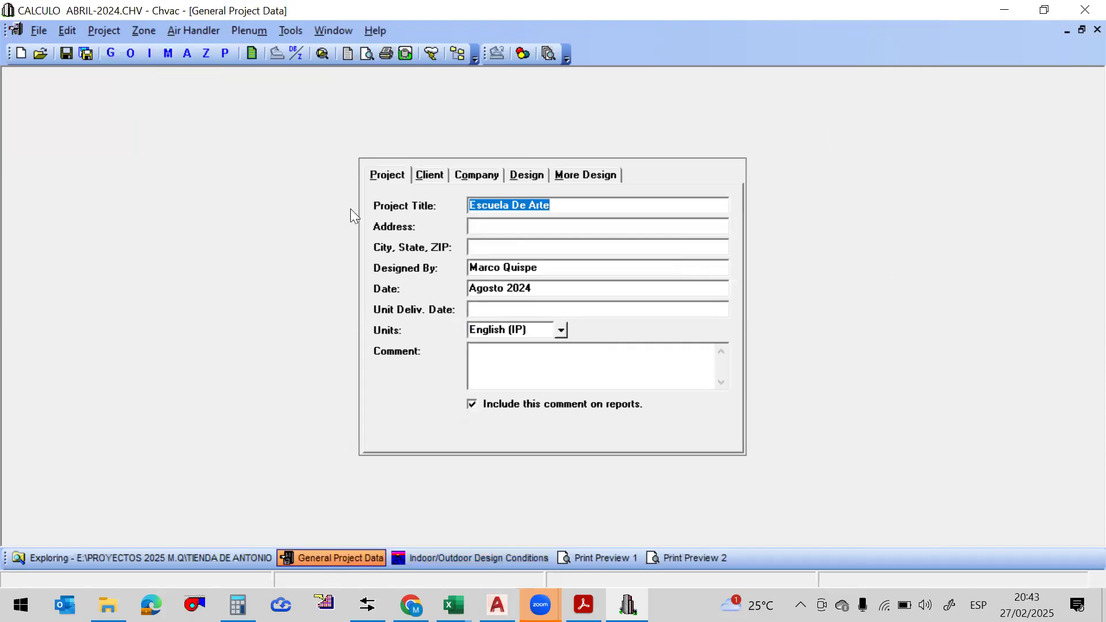
left_click(131, 54)
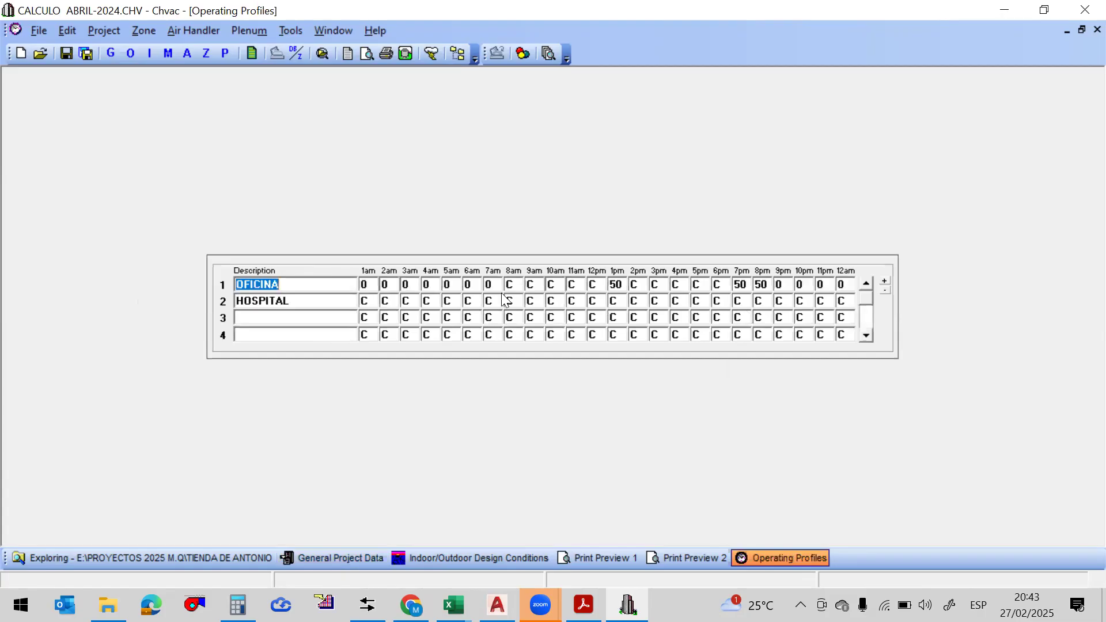
left_click(599, 285)
left_click(616, 285)
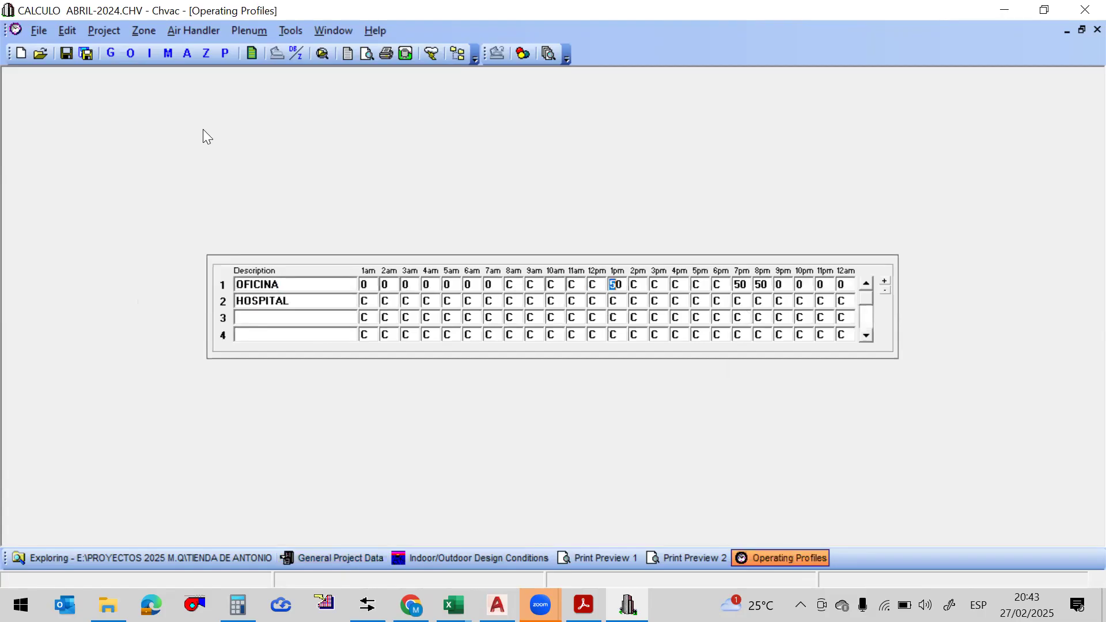
left_click(154, 57)
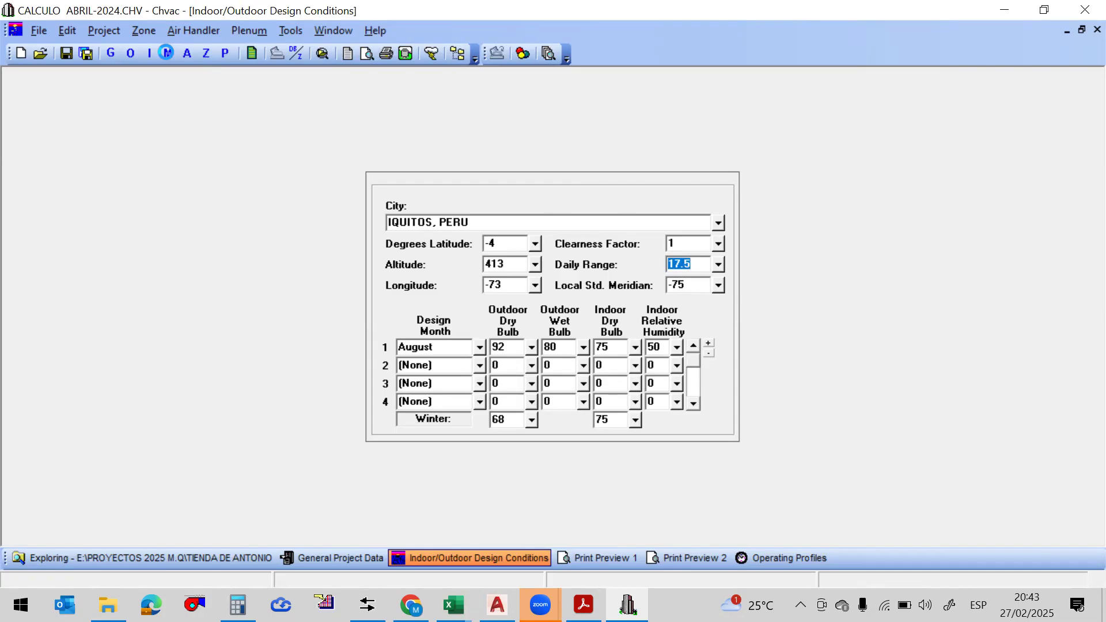
left_click(166, 53)
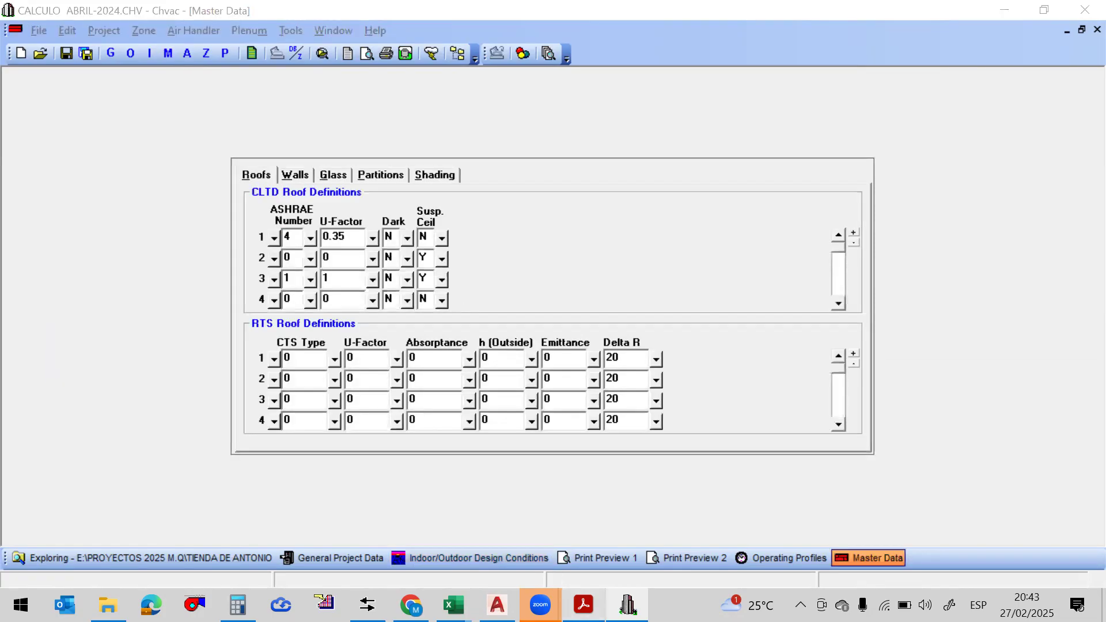
In the PDF notes, highlight in yellow section 3.4's sentence on the construction characteristics of the building materials
left_click(584, 605)
scroll(618, 334, "down", 3)
scroll(604, 287, "up", 5)
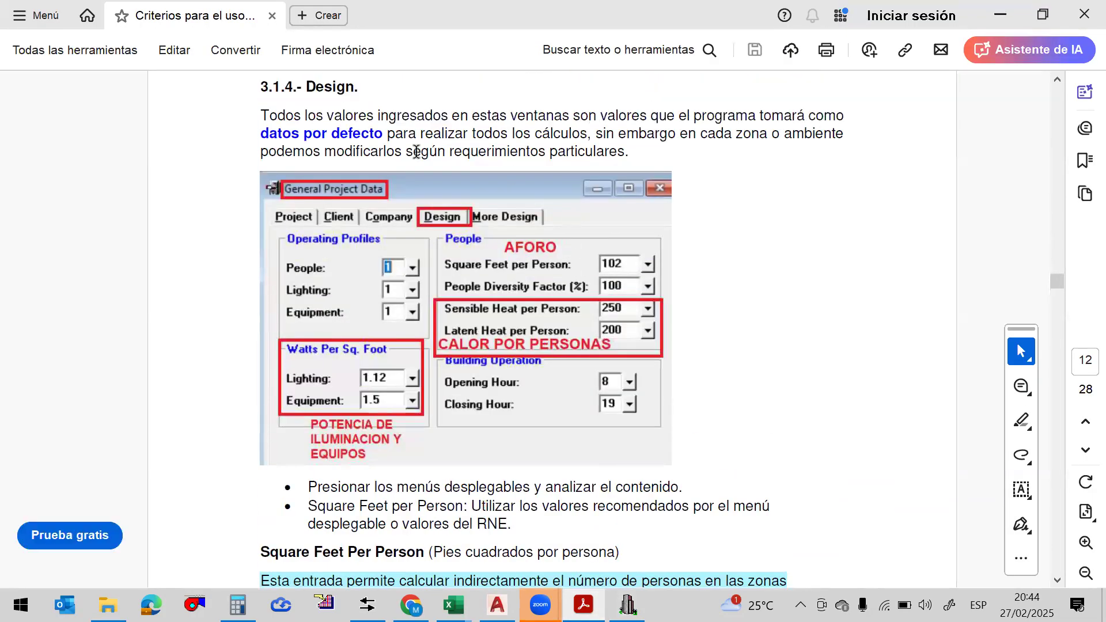
scroll(416, 152, "up", 1)
scroll(483, 147, "down", 6)
scroll(482, 147, "down", 20)
scroll(482, 147, "down", 20)
scroll(481, 141, "up", 10)
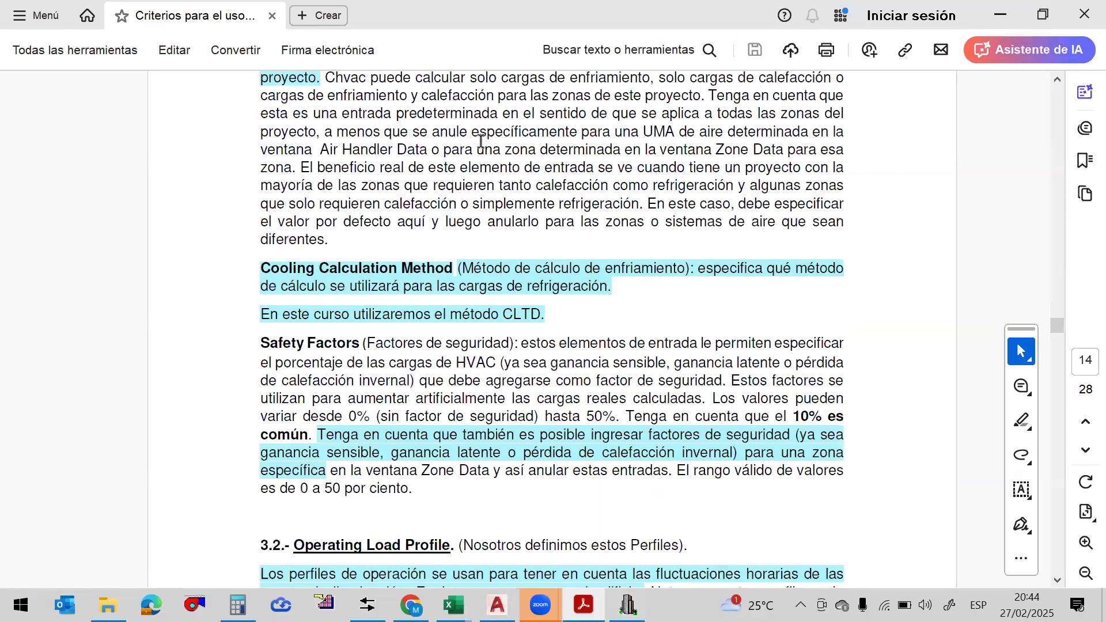
scroll(481, 141, "down", 15)
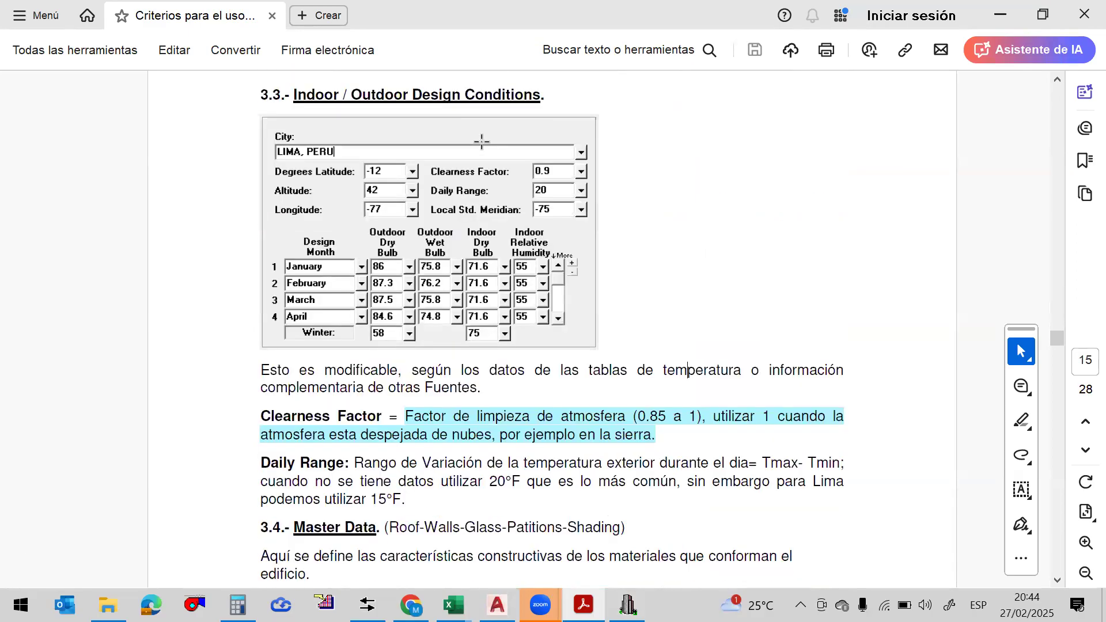
scroll(482, 141, "down", 3)
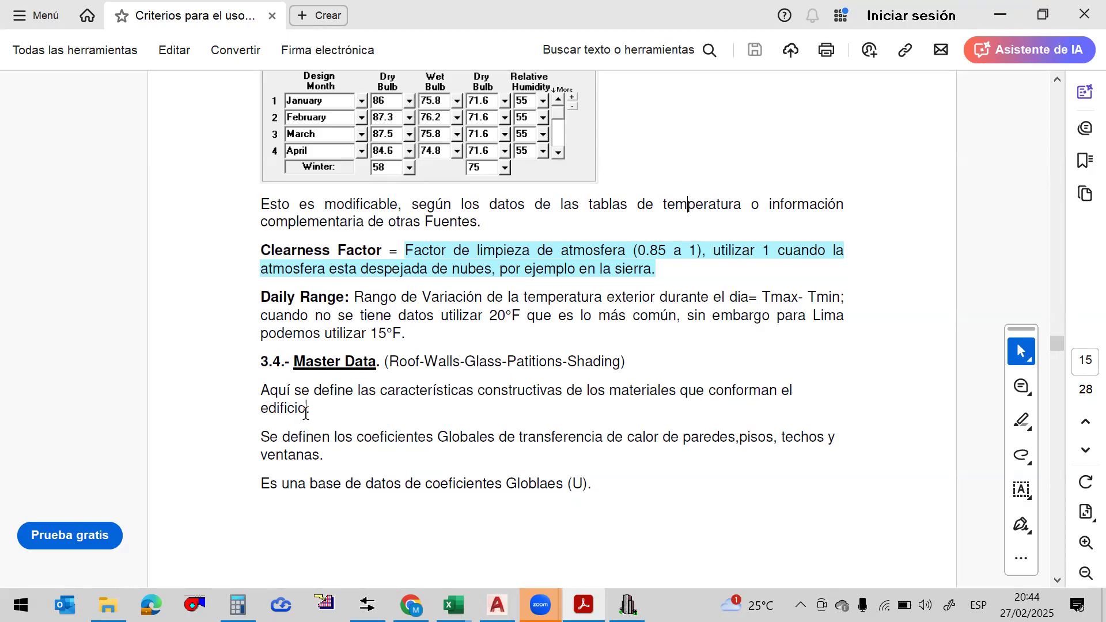
left_click_drag(306, 411, 269, 396)
left_click(318, 438)
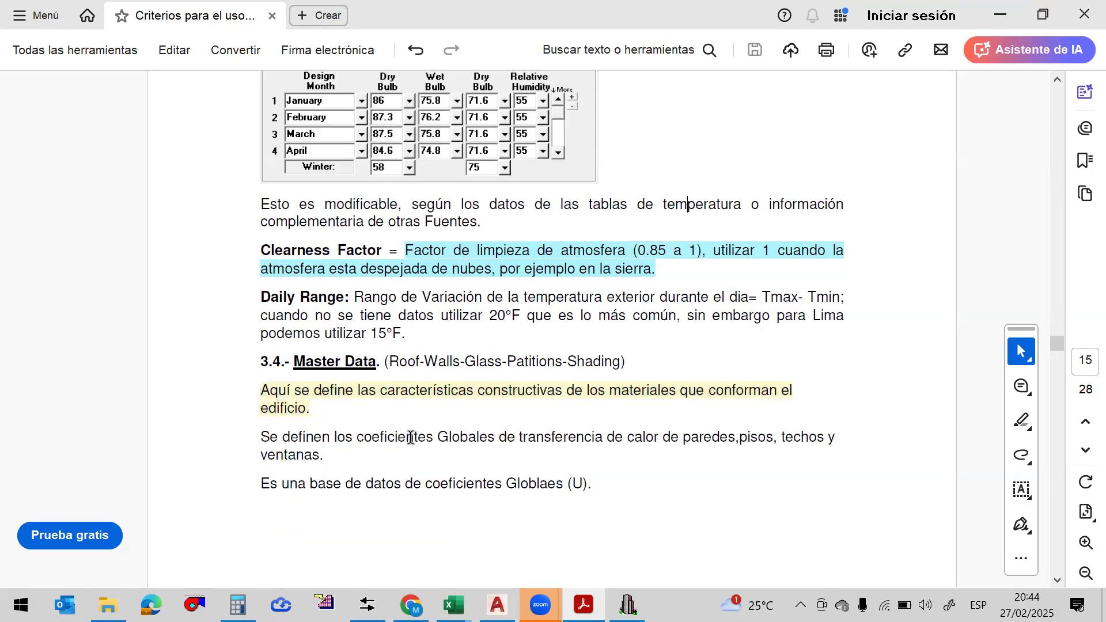
Highlight section 3.4's sentence on the global heat transfer coefficients of walls, floors, roofs and windows, and recolor that highlight light green
left_click(583, 438)
left_click(817, 438)
left_click_drag(327, 457, 261, 437)
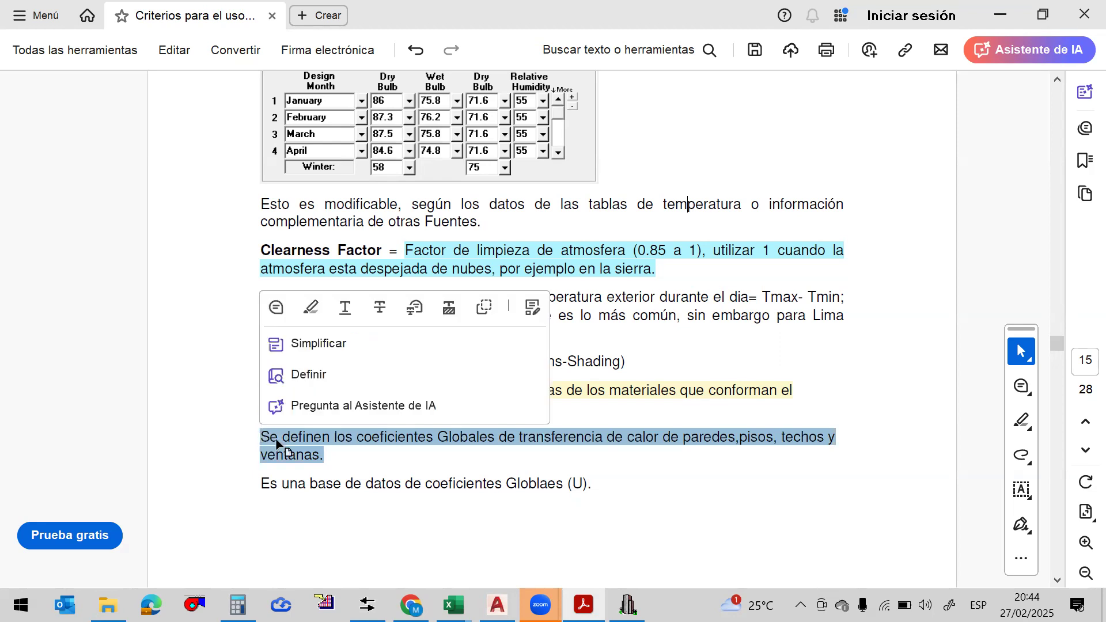
left_click(311, 307)
left_click(375, 446)
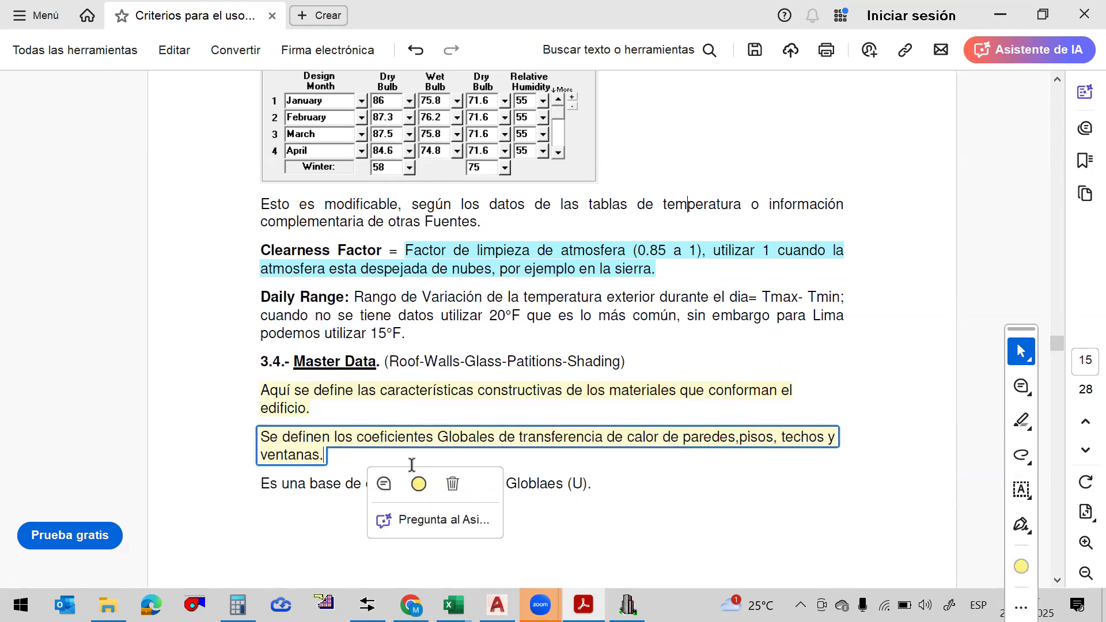
left_click(416, 473)
left_click(412, 415)
left_click(325, 485)
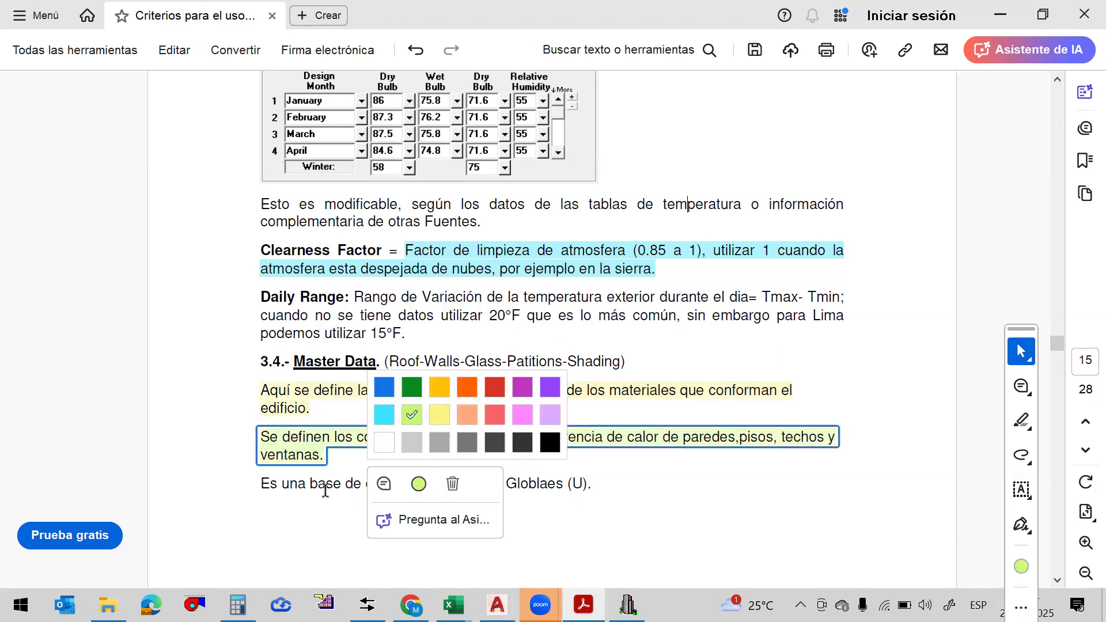
left_click(465, 487)
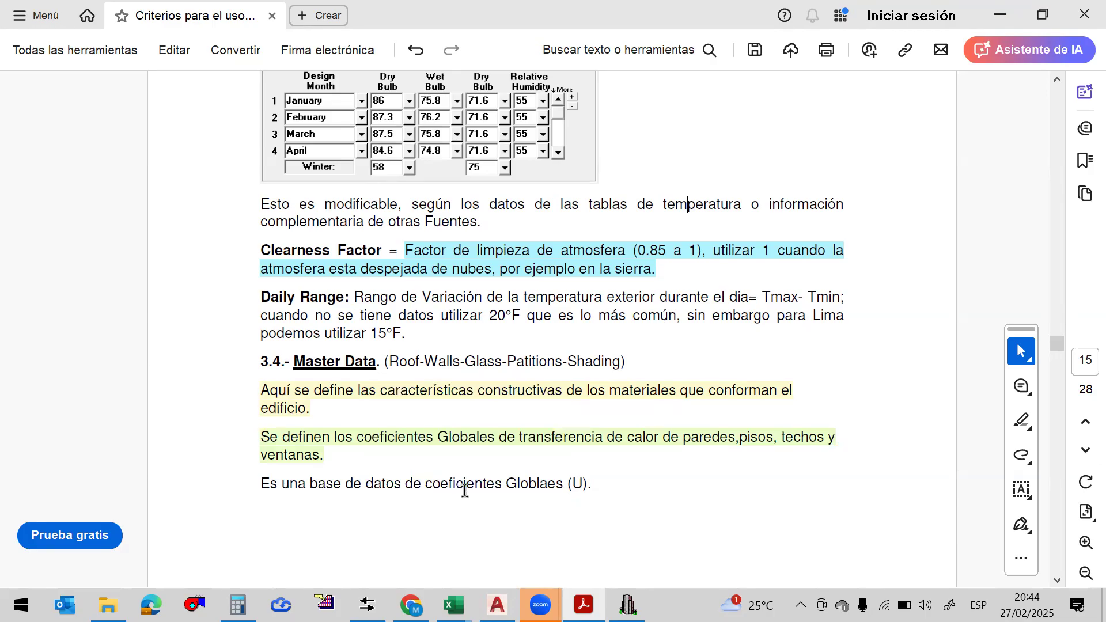
Select section 3.4's line about the database of U coefficients and consult section 3.4.1 Roofs
left_click_drag(594, 484, 281, 486)
scroll(582, 267, "down", 2)
scroll(684, 287, "down", 10)
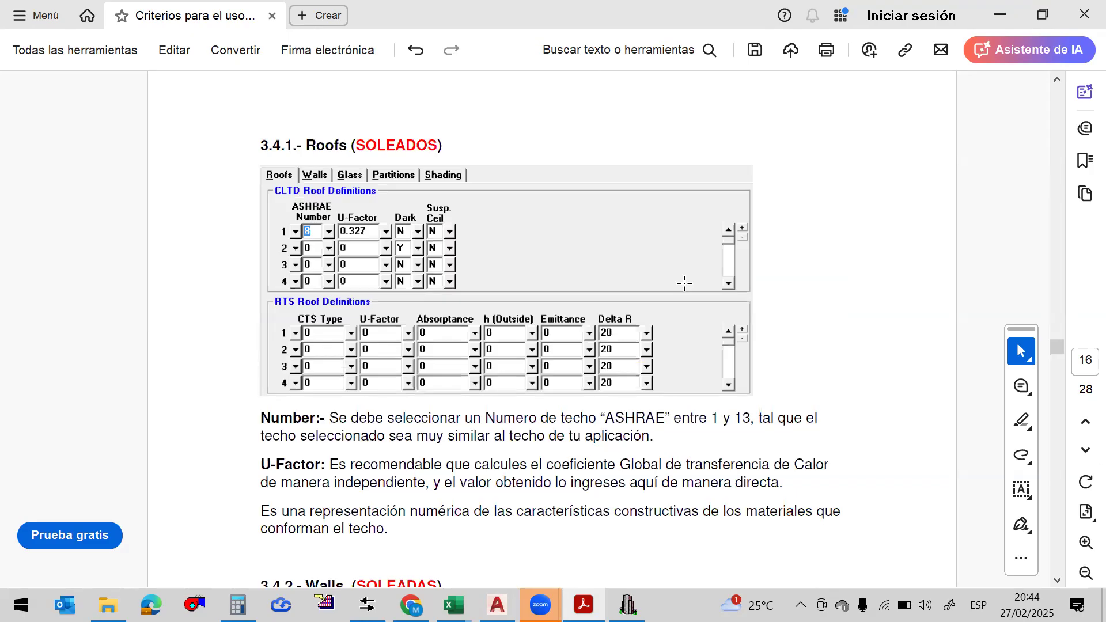
left_click(325, 146)
Switch to Chvac and look through the Walls, Glass, Partitions and Shading definitions in Master Data, returning to Roofs
key("alt+Tab")
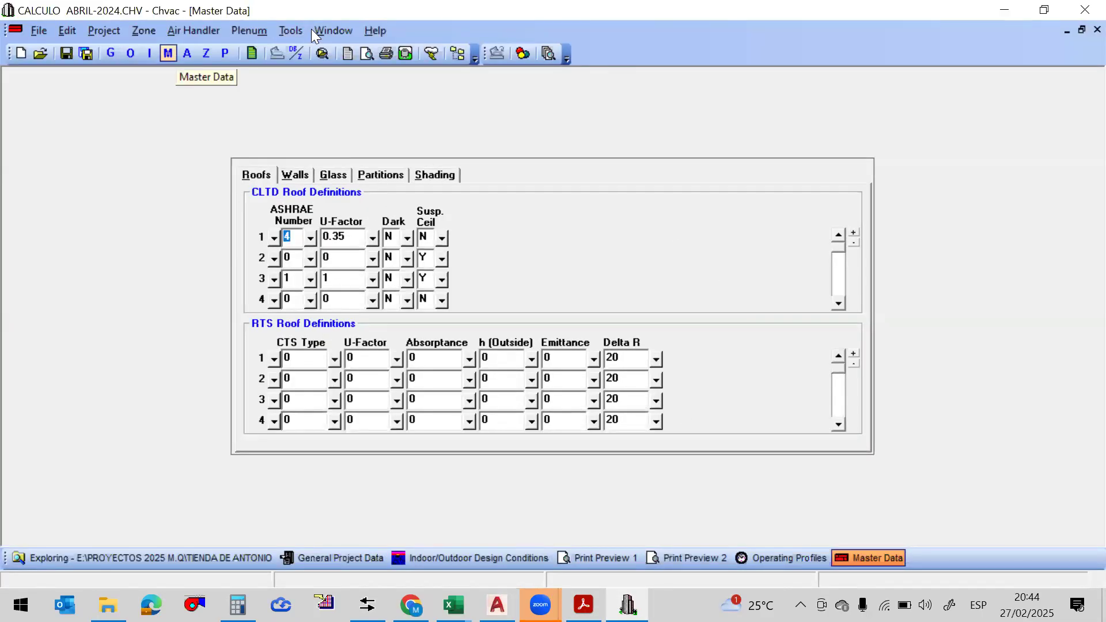
left_click(286, 174)
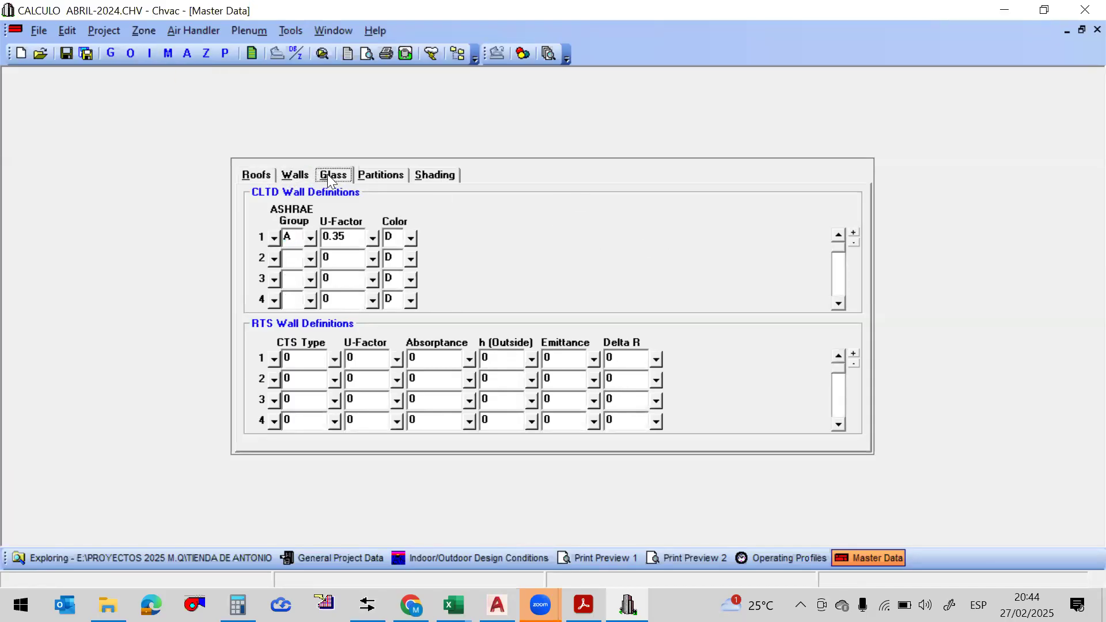
left_click(328, 174)
left_click(382, 173)
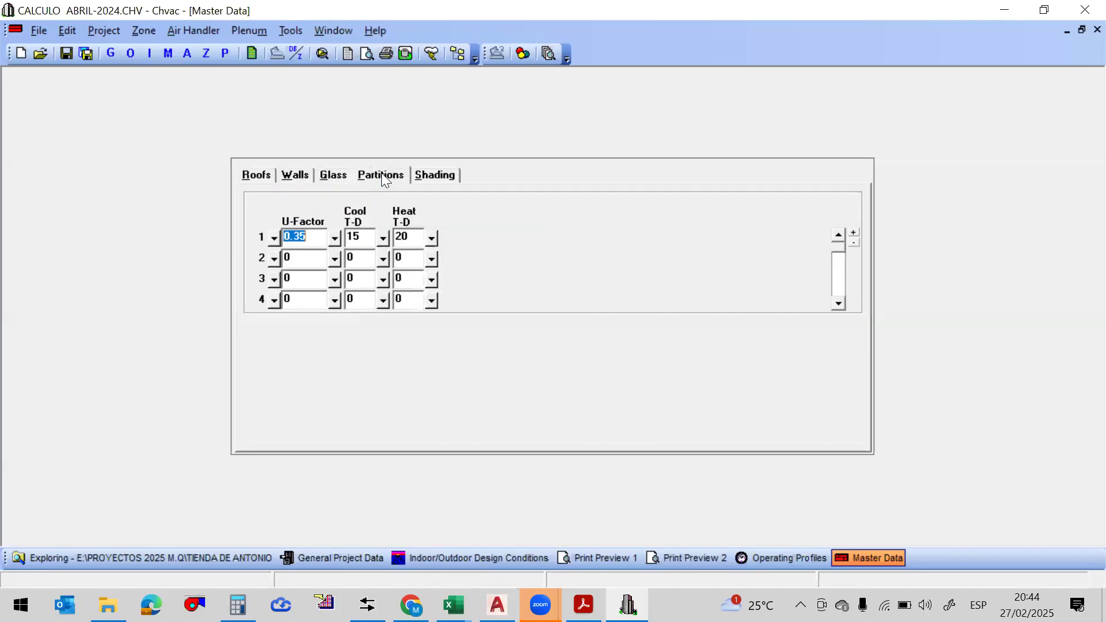
left_click(434, 173)
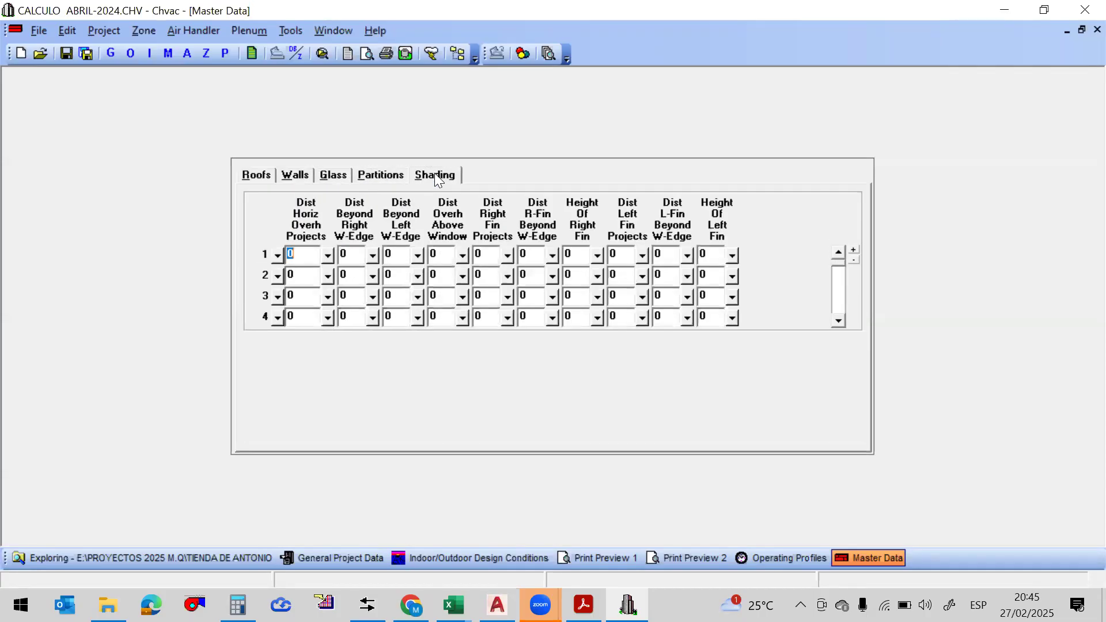
left_click(250, 173)
In section 3.4.1 of the PDF notes, highlight the Number paragraph about choosing an ASHRAE roof number in light green
left_click(583, 605)
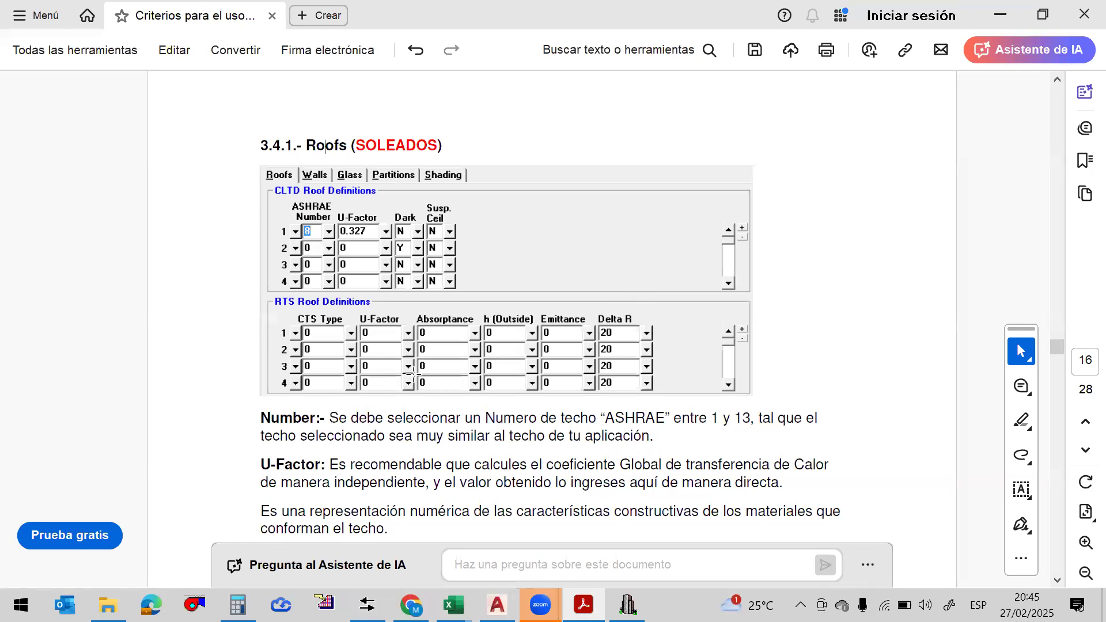
scroll(414, 375, "down", 1)
scroll(414, 375, "up", 1)
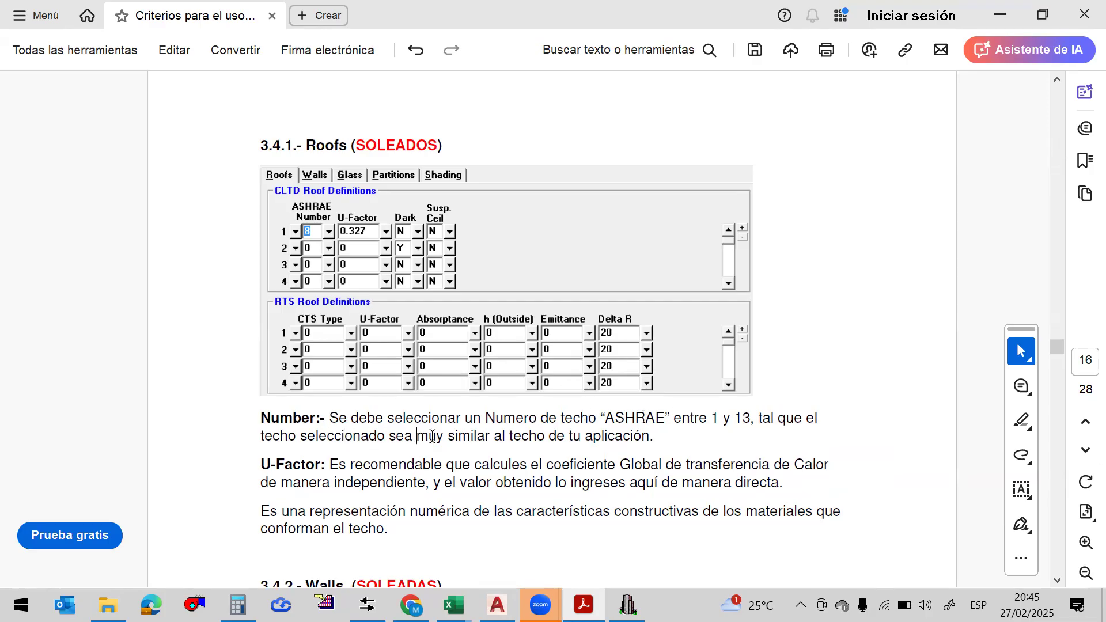
left_click_drag(655, 436, 269, 428)
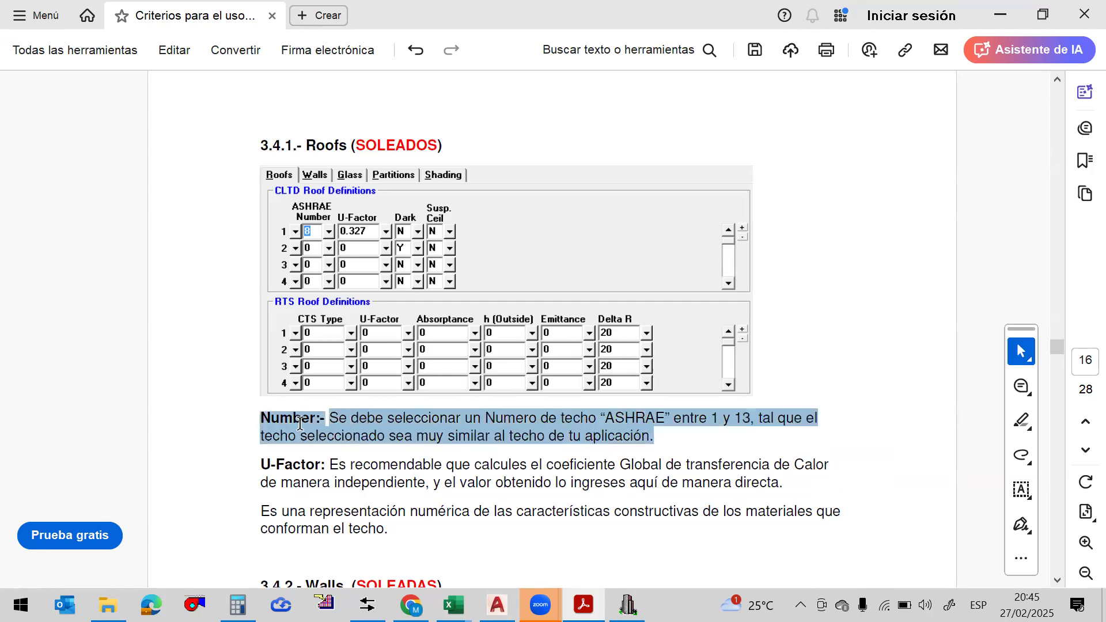
left_click(323, 461)
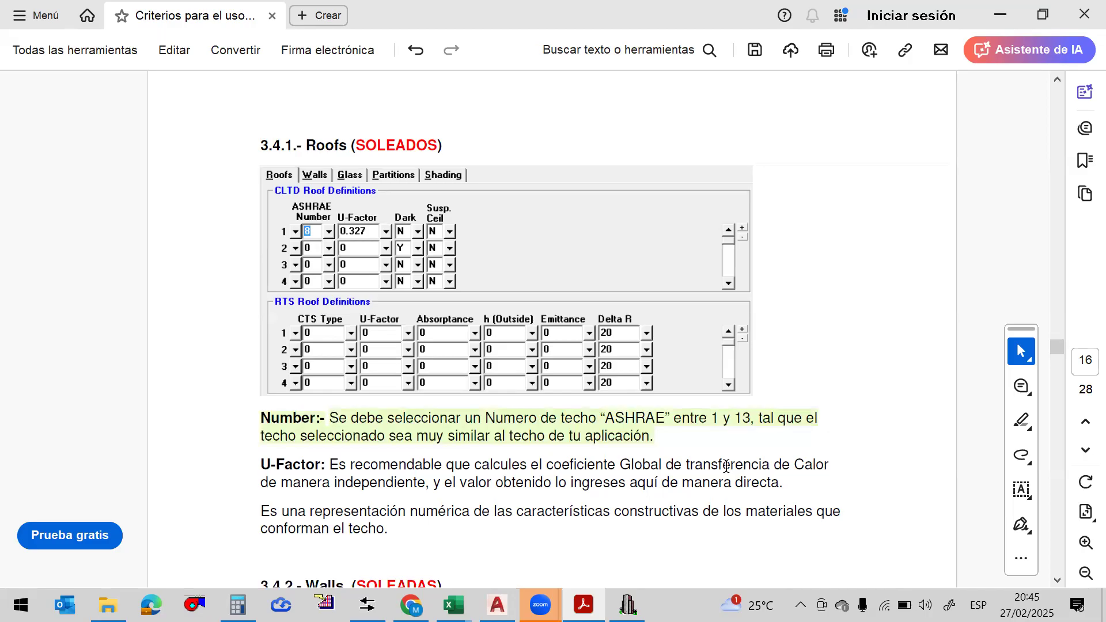
In Chvac, examine the ASHRAE Roof Number list for CLTD roof definition 1 and close it without changing the selection
left_click(627, 605)
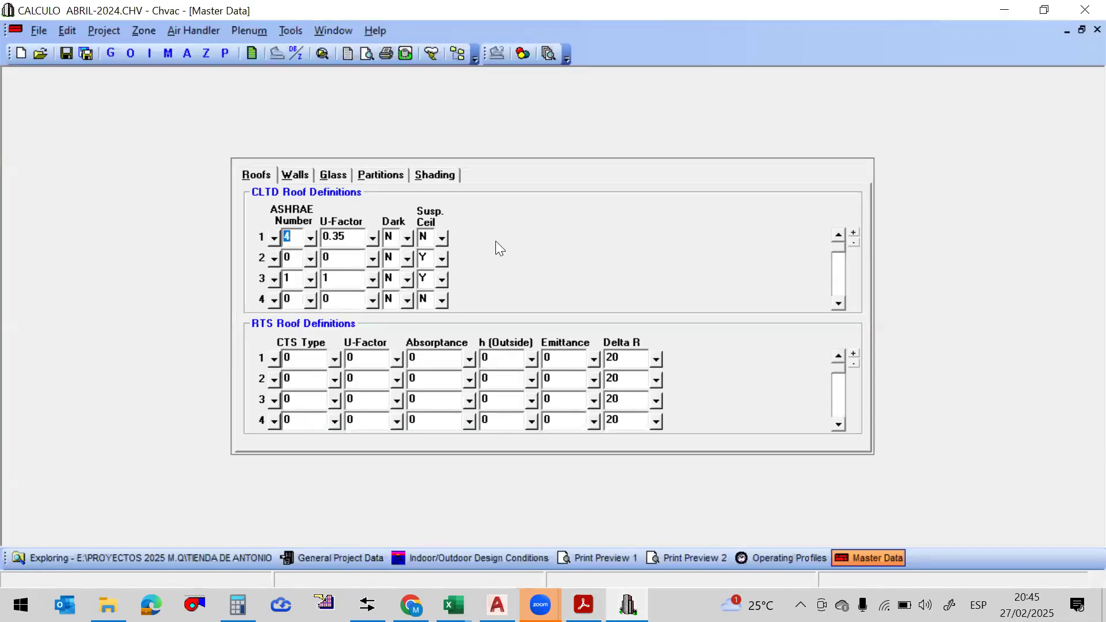
left_click(310, 238)
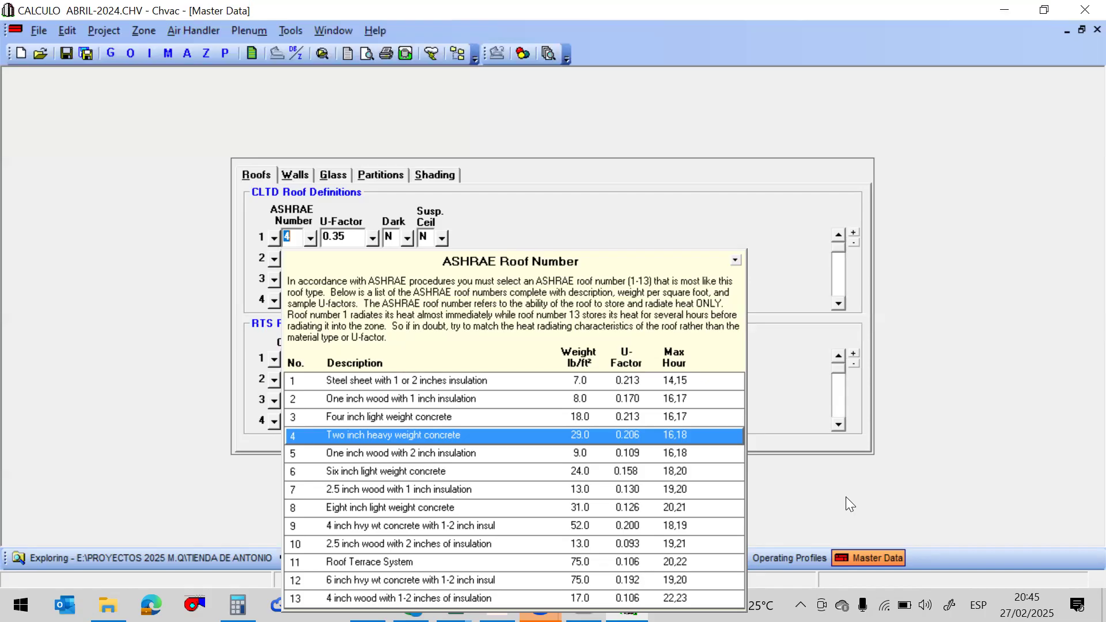
left_click(309, 237)
left_click(843, 497)
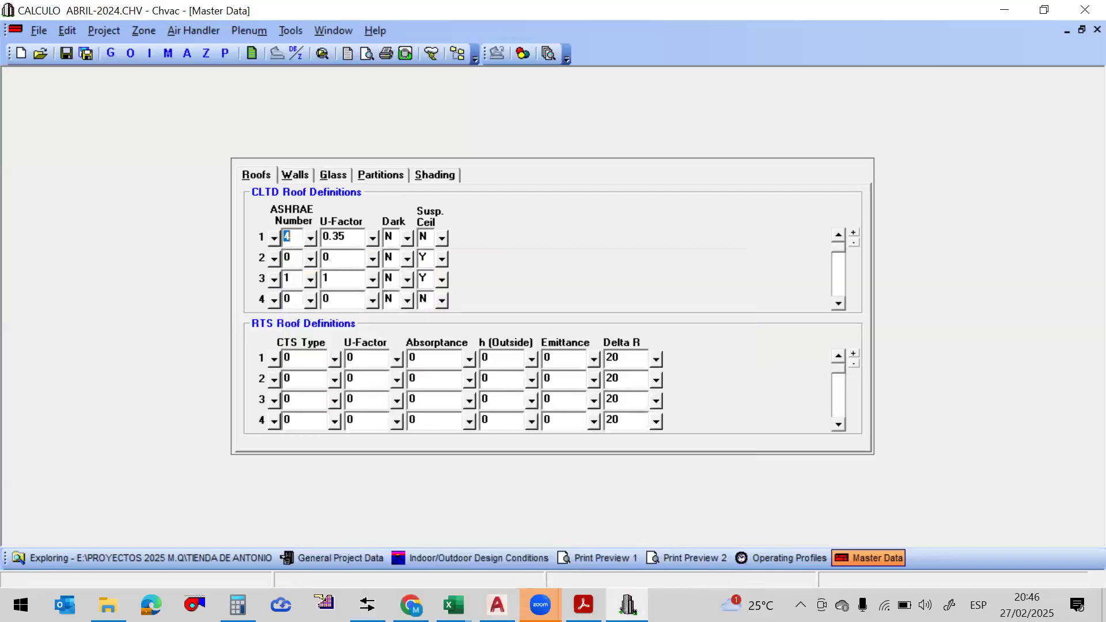
Return to the PDF notes and read the U-Factor explanation in section 3.4.1 Roofs
left_click(583, 605)
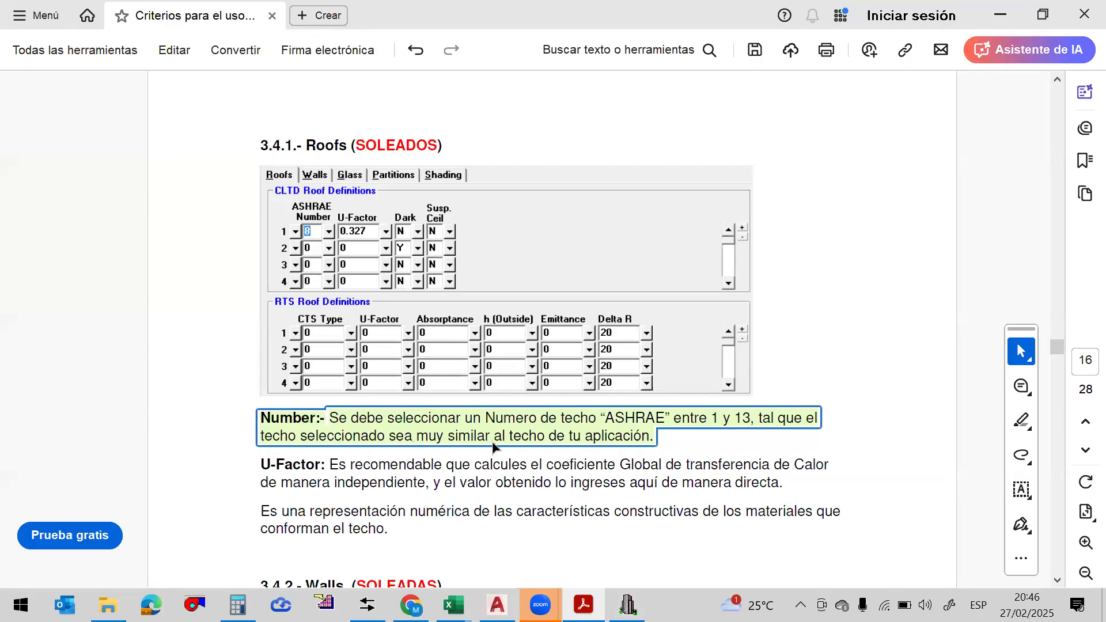
scroll(742, 467, "down", 1)
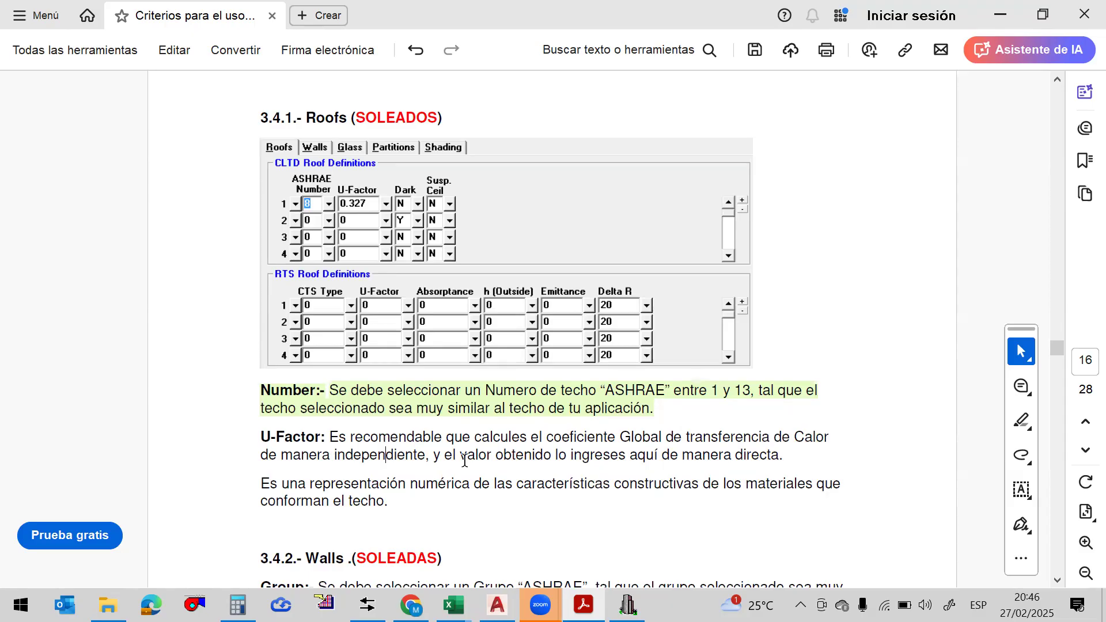
Highlight the U-Factor paragraph in section 3.4.1 Roofs in light green
left_click_drag(782, 455, 256, 440)
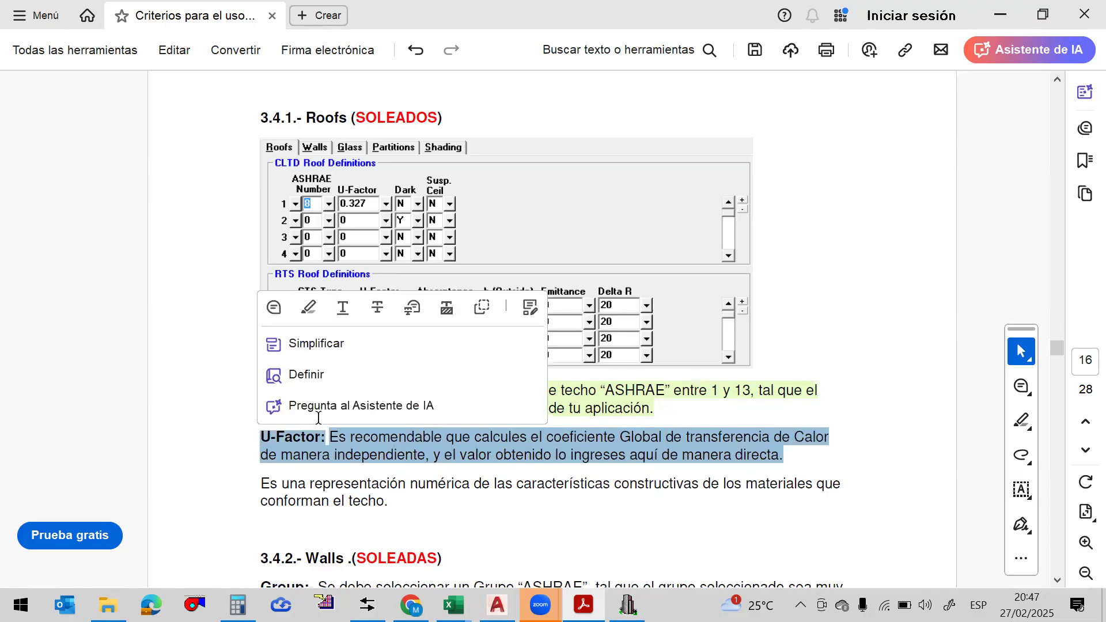
left_click(564, 466)
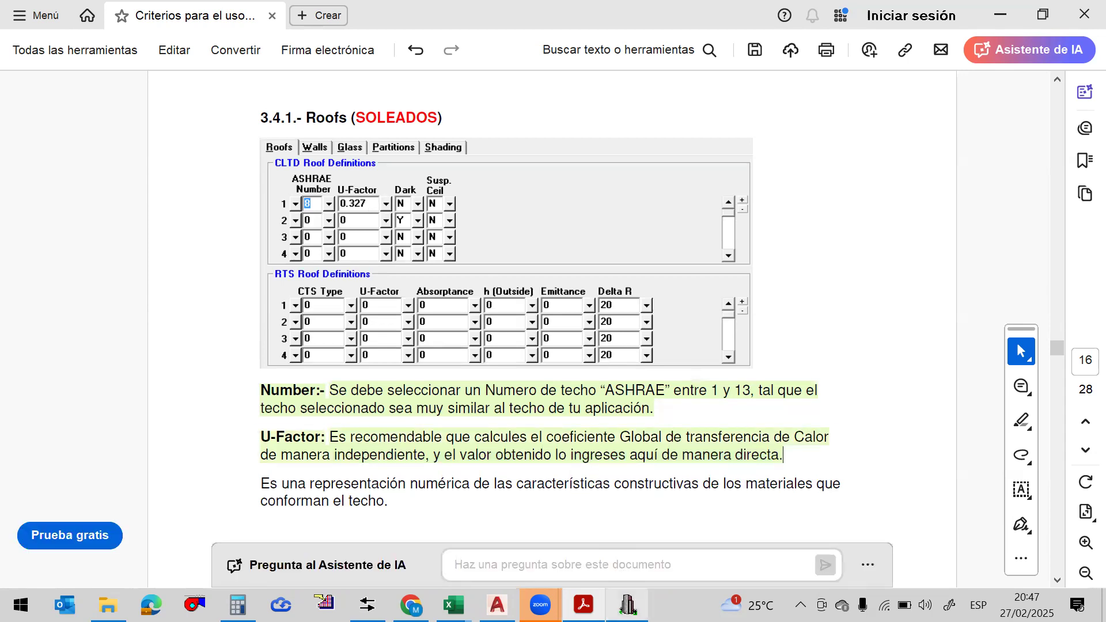
In Chvac, assign ASHRAE roof number 2 and a U-Factor of 0.45 to CLTD roof definition 2
left_click(628, 605)
left_click(307, 258)
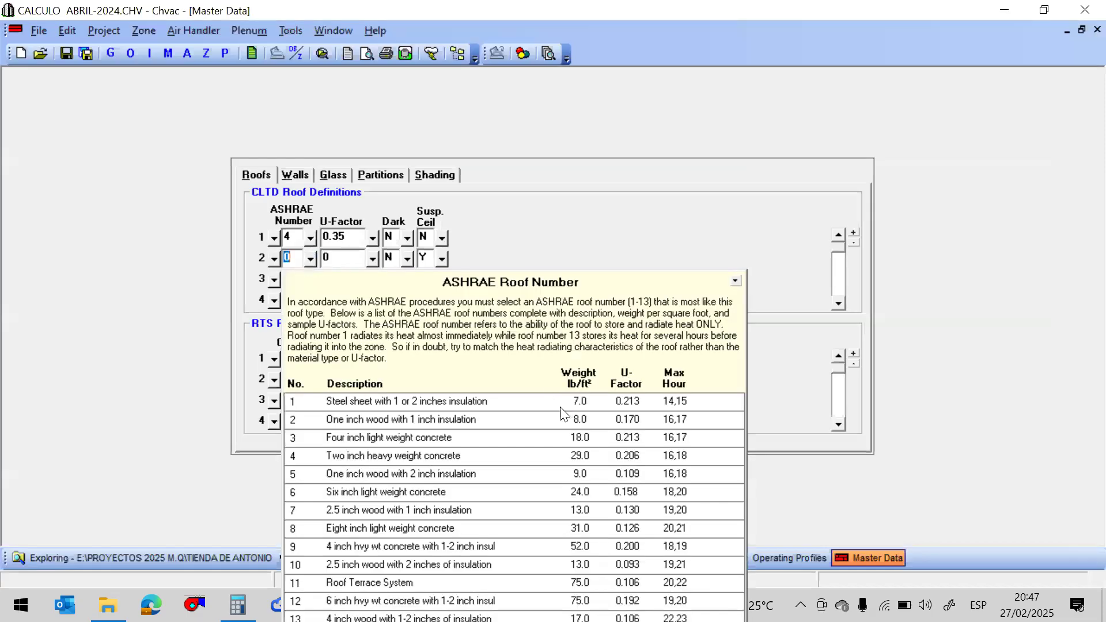
left_click(459, 420)
left_click(374, 259)
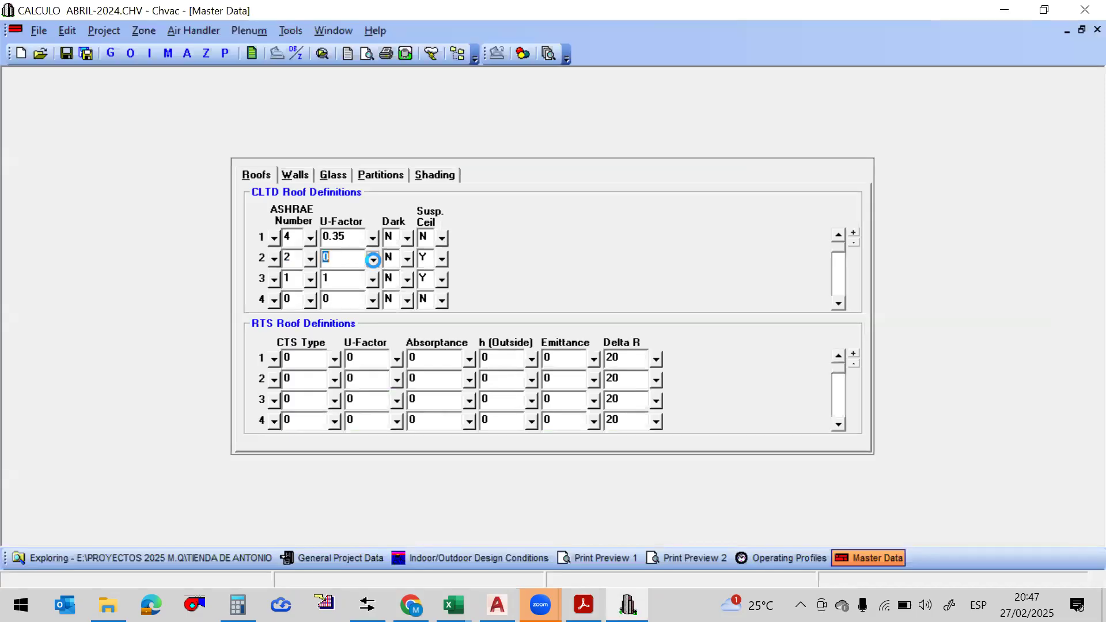
left_click(373, 261)
left_click(343, 262)
type(".45")
Return to the PDF notes and read the end of the roof U-Factor explanation and the Group paragraph in section 3.4.2 Walls
left_click(583, 605)
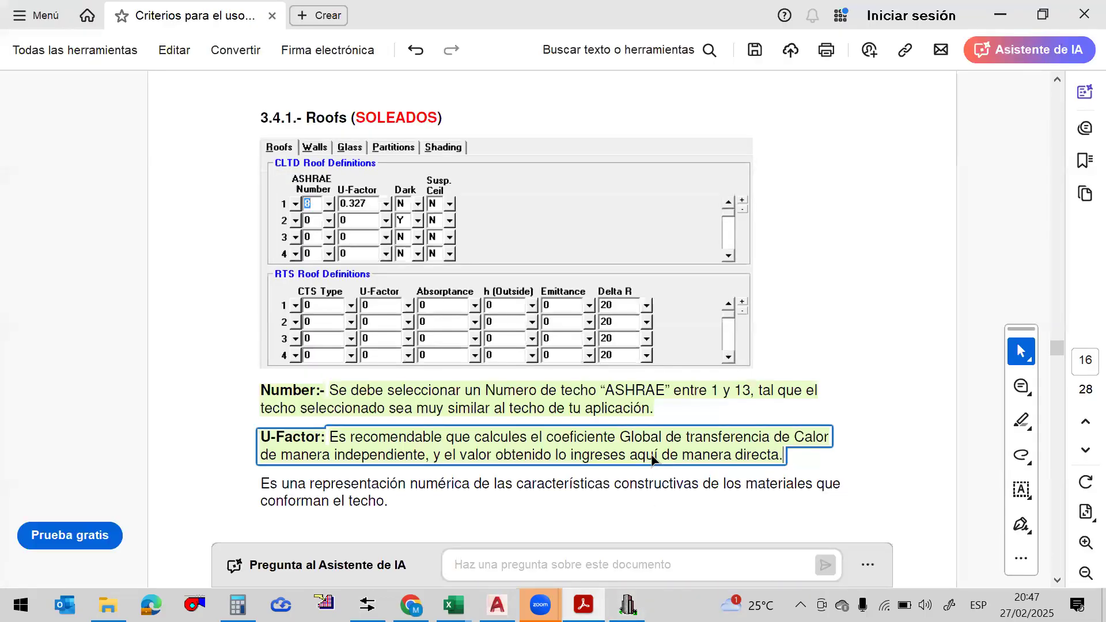
left_click(627, 605)
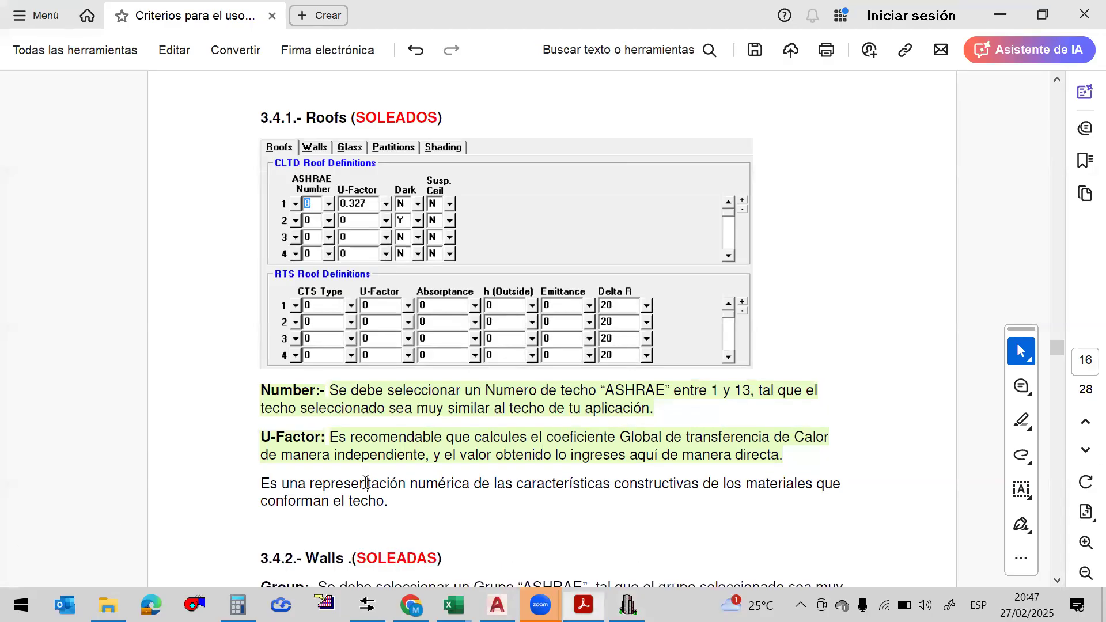
left_click(452, 484)
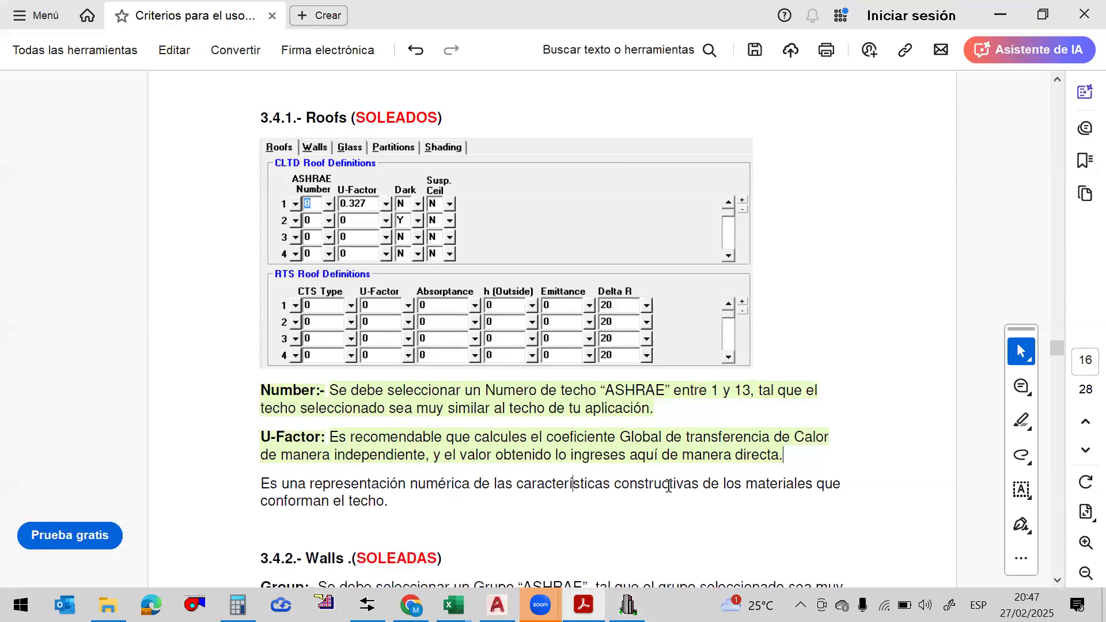
left_click(385, 500)
scroll(581, 325, "down", 6)
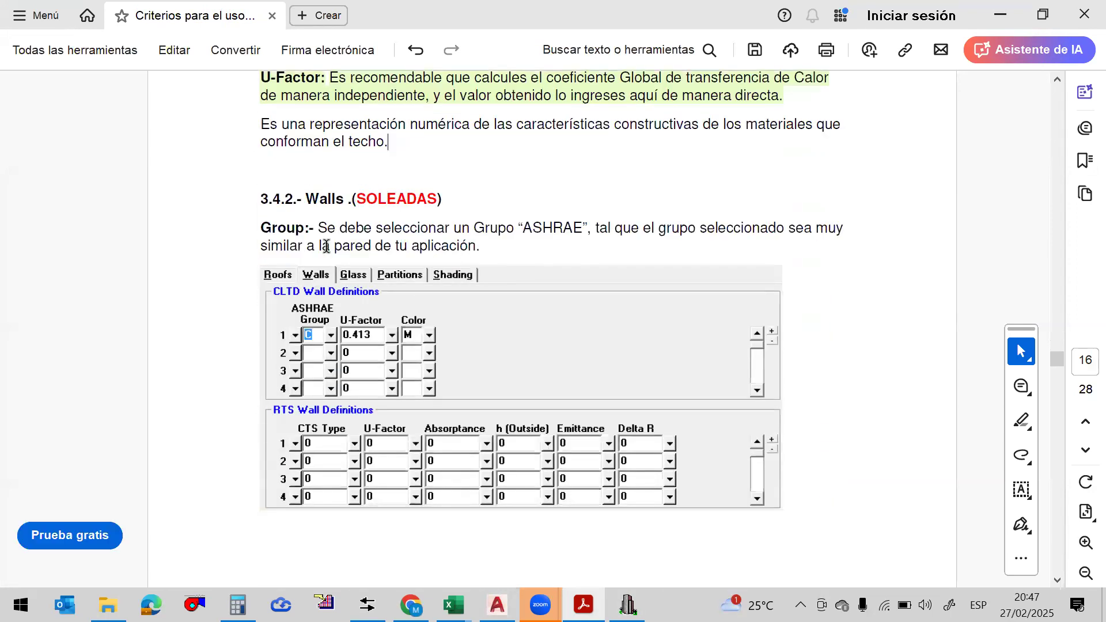
left_click(327, 228)
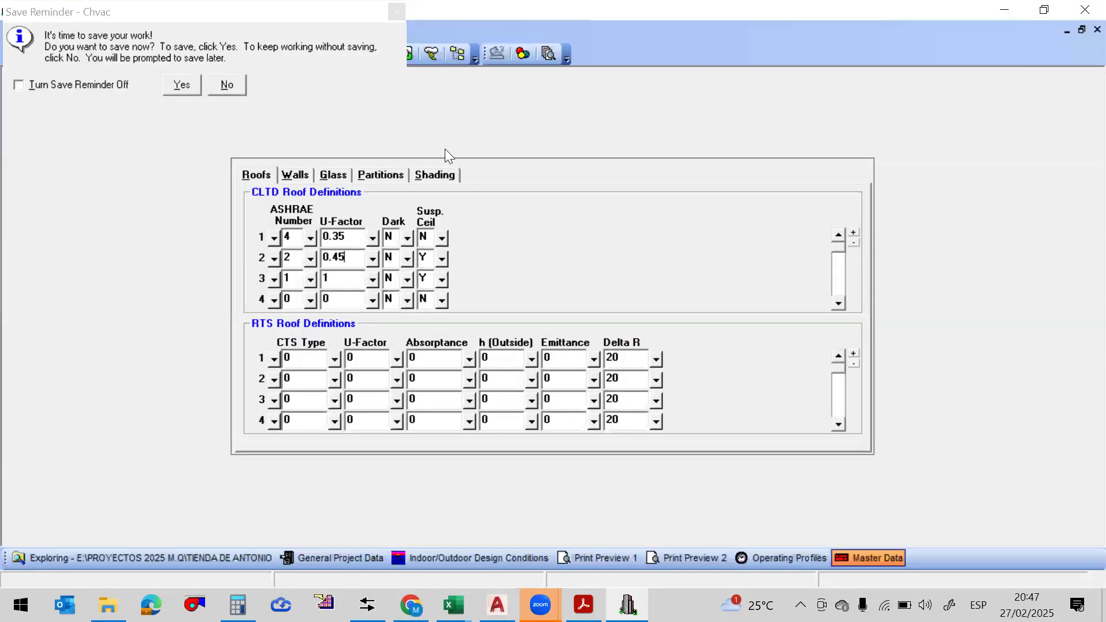
In Chvac, dismiss the save reminder and examine the ASHRAE wall group list for CLTD wall definition 1 without changing it
left_click(395, 13)
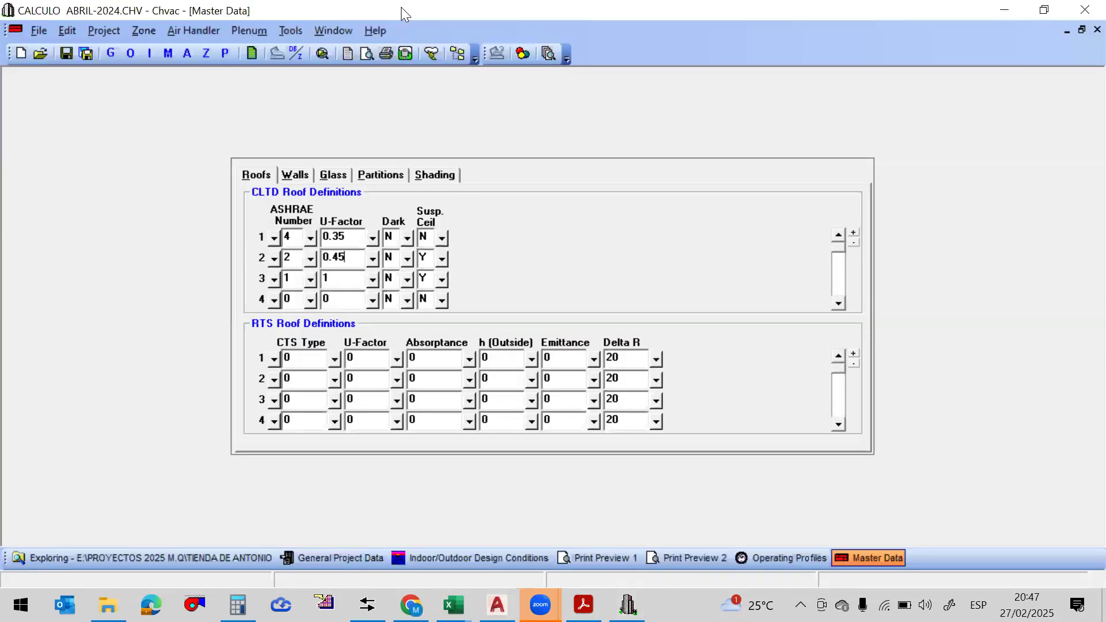
left_click(292, 175)
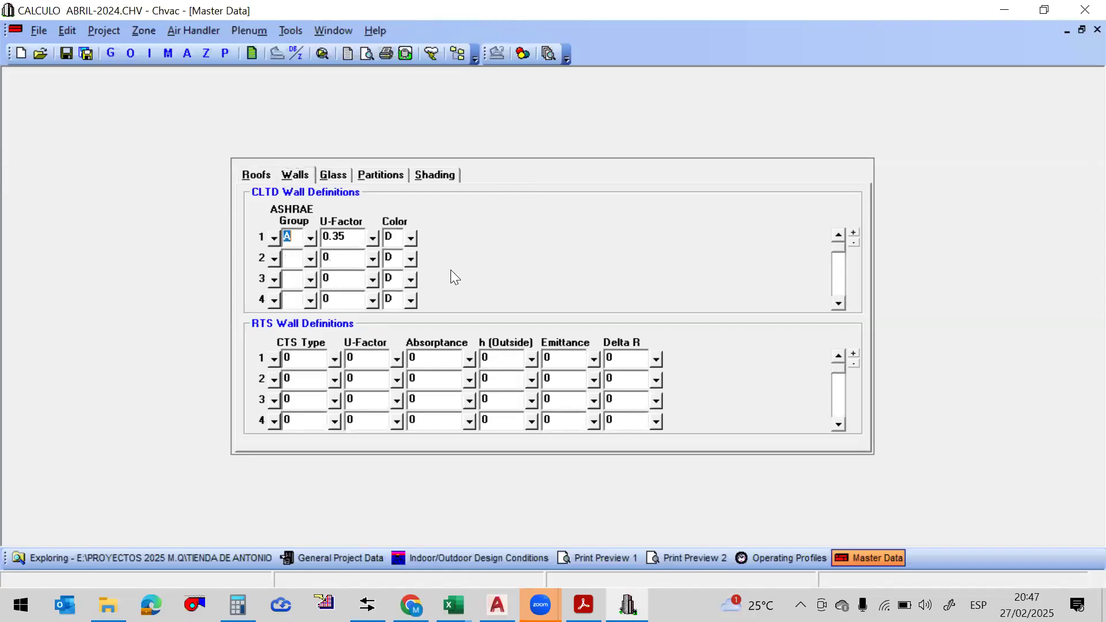
left_click(310, 237)
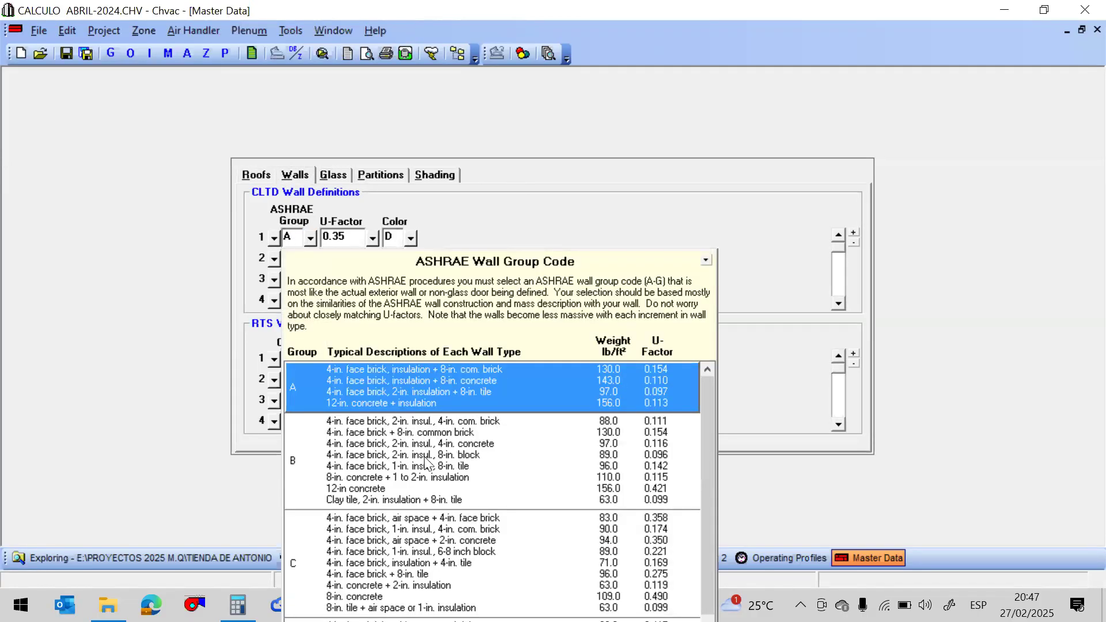
left_click(537, 143)
Assign ASHRAE group B and a U-Factor of 0.35 to CLTD wall definition 2
left_click(310, 259)
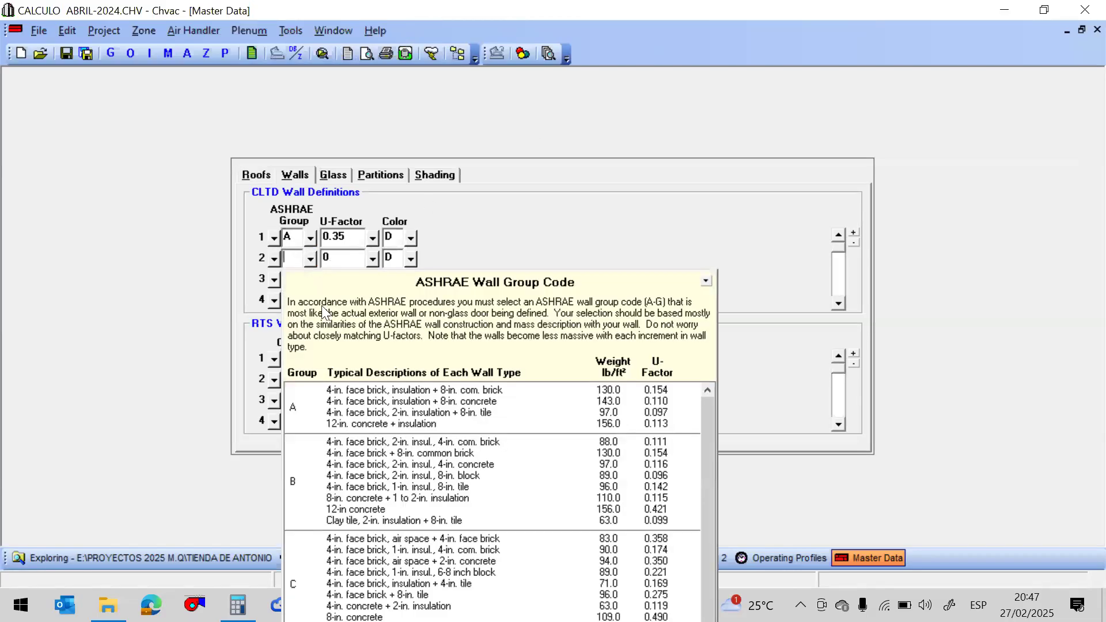
left_click(431, 455)
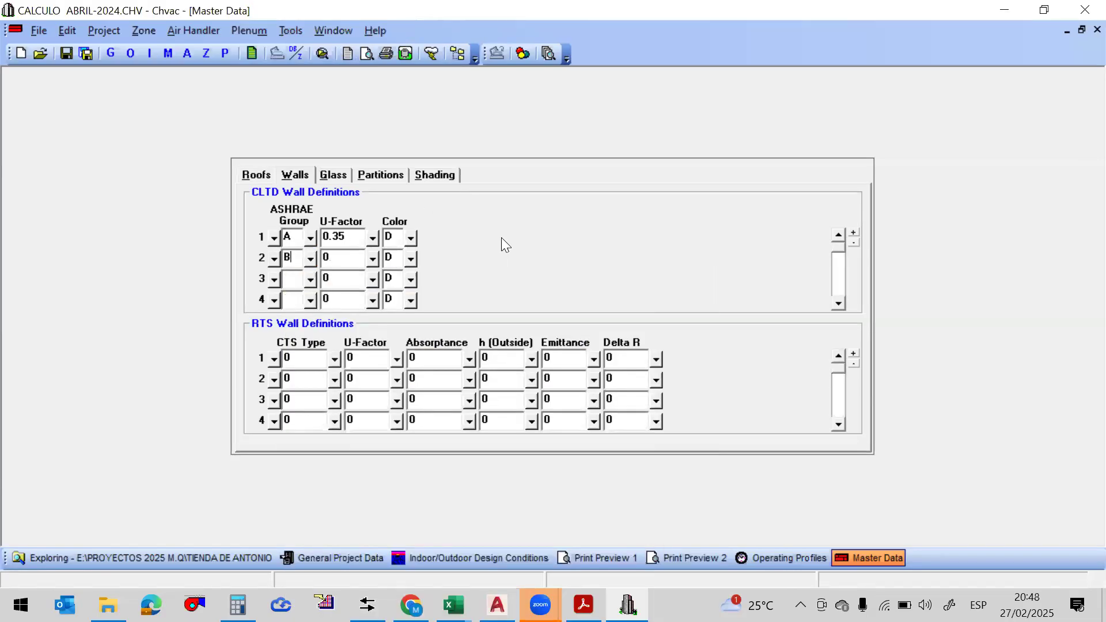
left_click(314, 260)
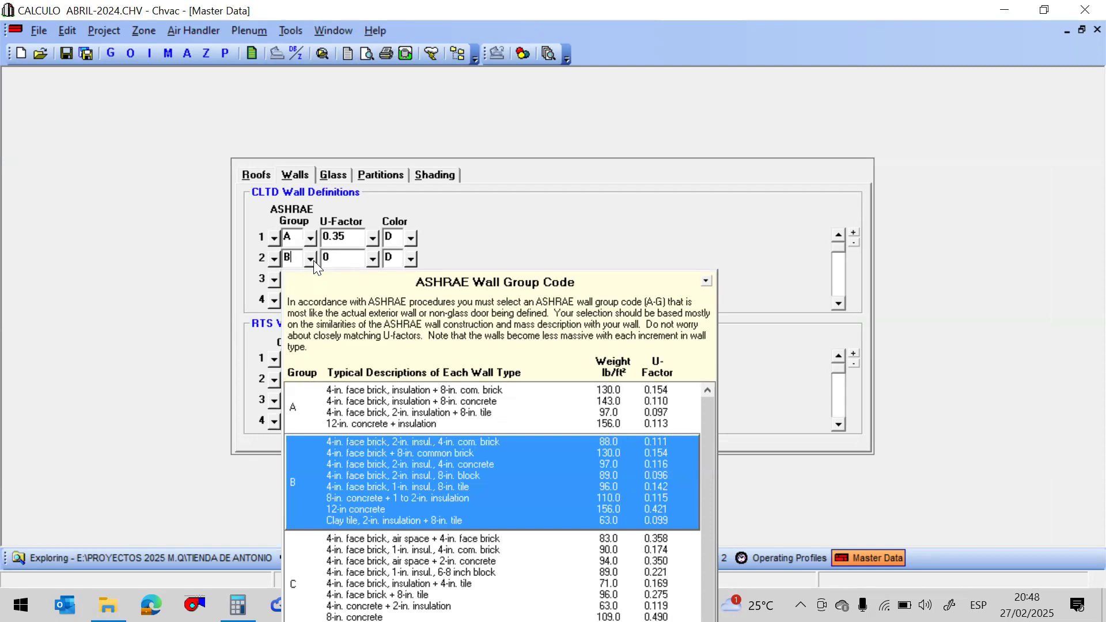
left_click(337, 258)
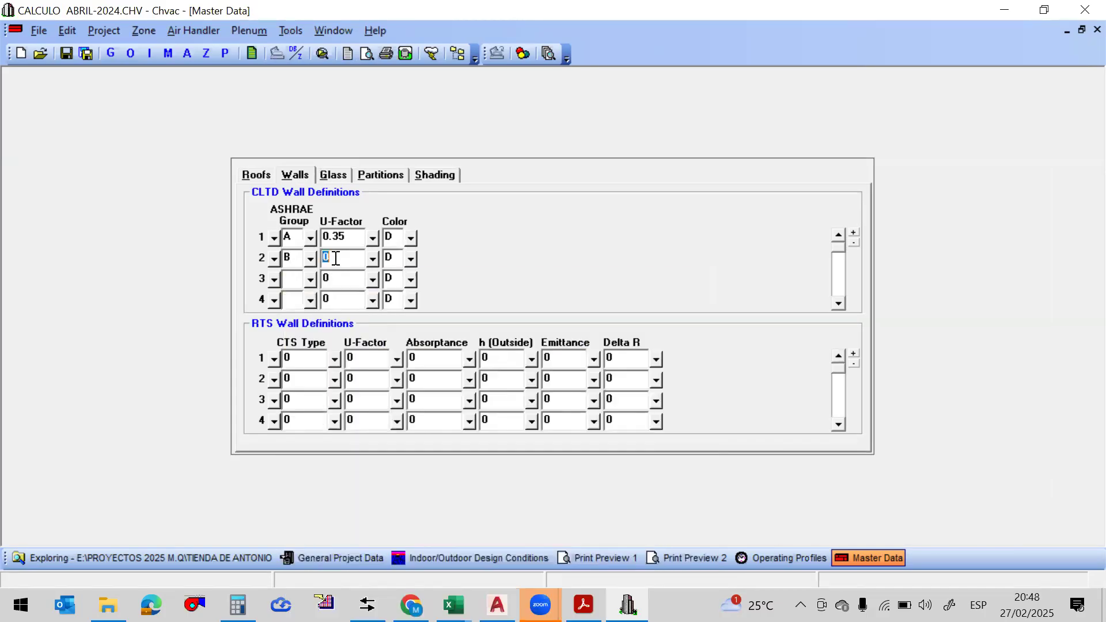
type(".35")
Switch to the PDF notes and read section 3.4.3 Glass with its Shade Coefficient and Internal Shading explanations
left_click(583, 605)
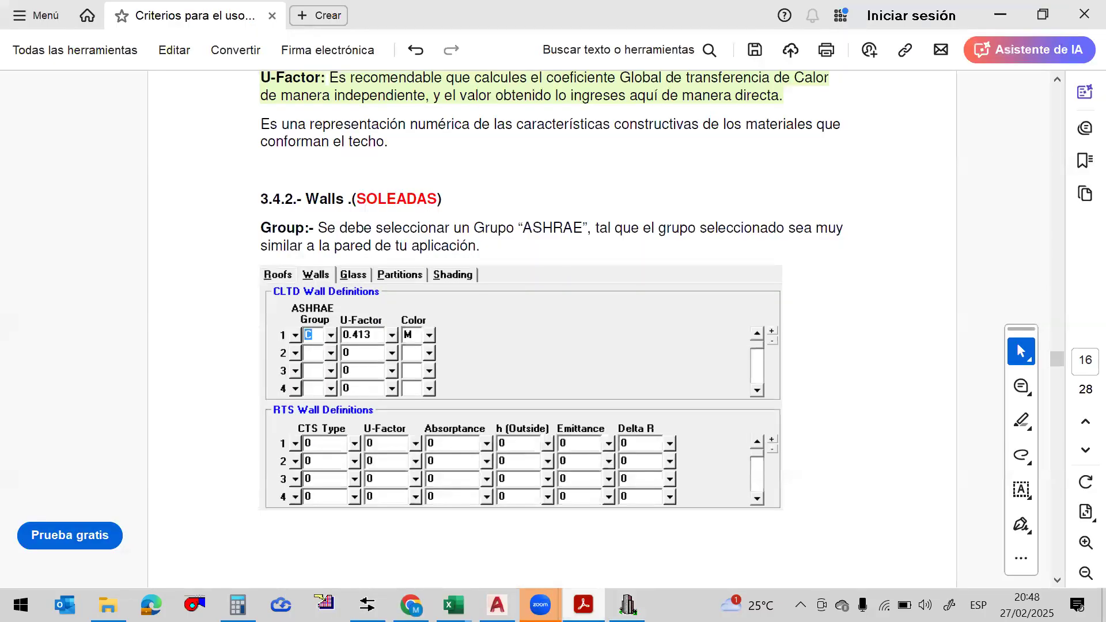
scroll(546, 292, "down", 8)
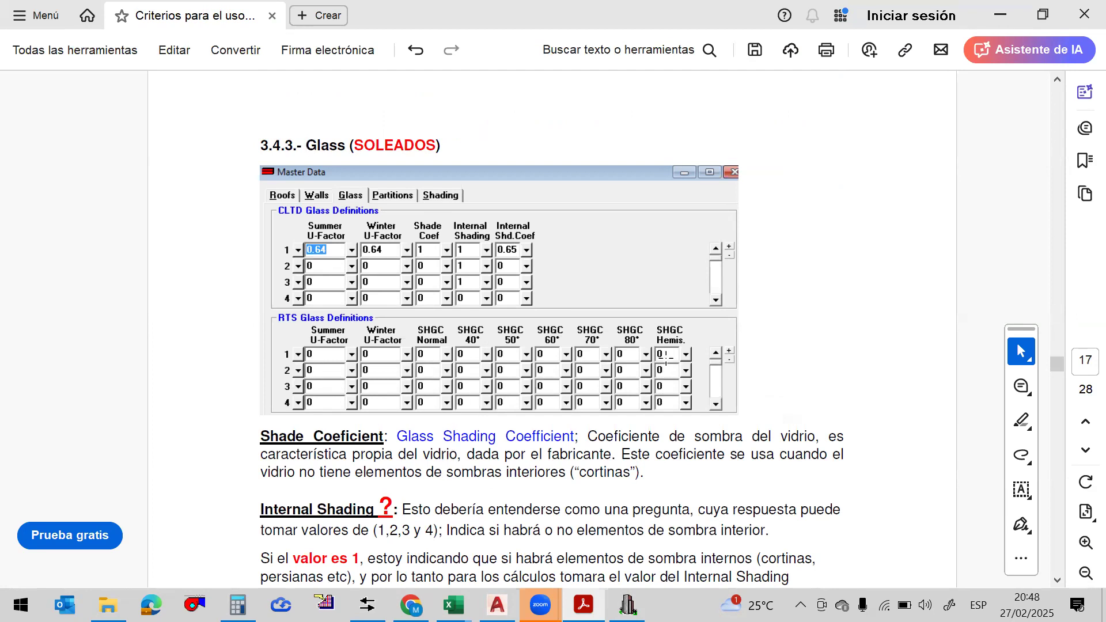
scroll(633, 323, "down", 1)
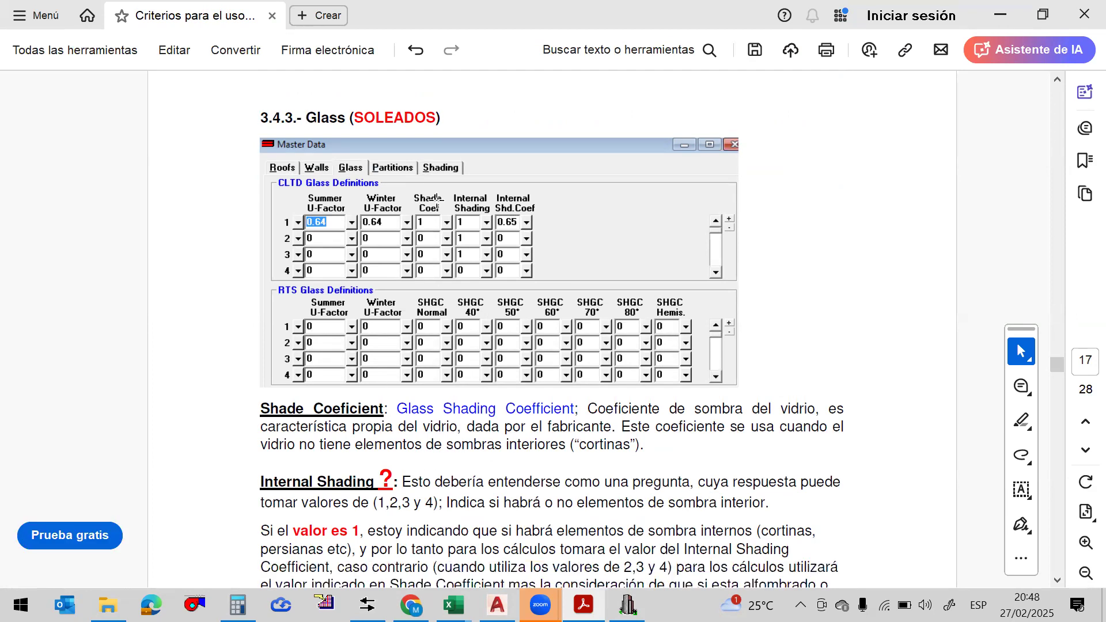
In Chvac's Glass definitions, examine the Glass Shading Coefficient list for CLTD glass definition 1 and close it without changing the value
left_click(627, 605)
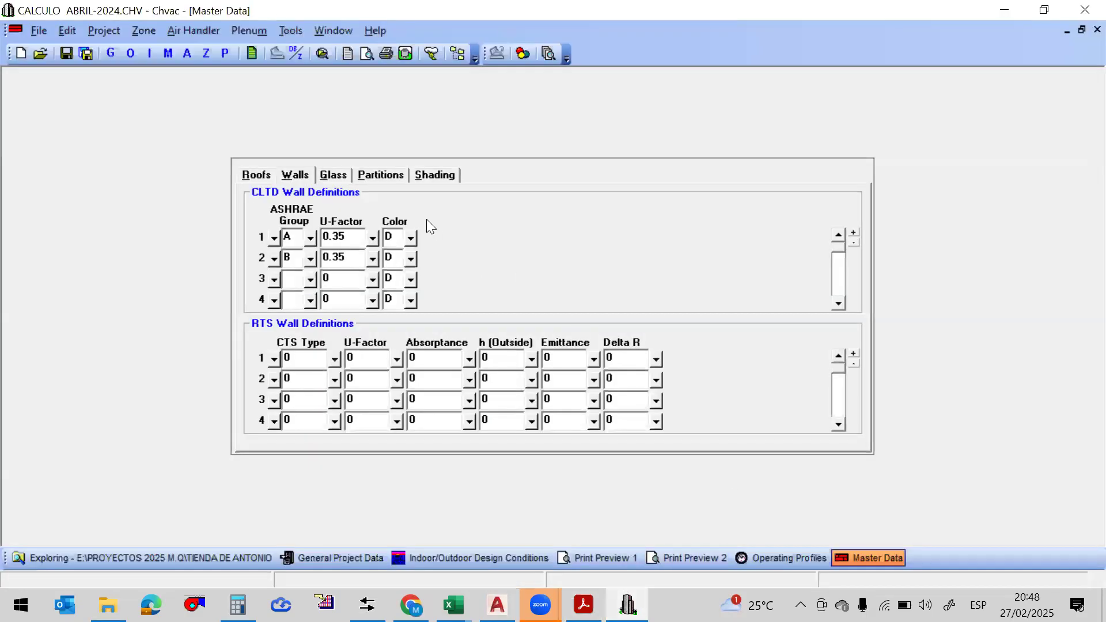
left_click(333, 176)
left_click(442, 238)
left_click(442, 238)
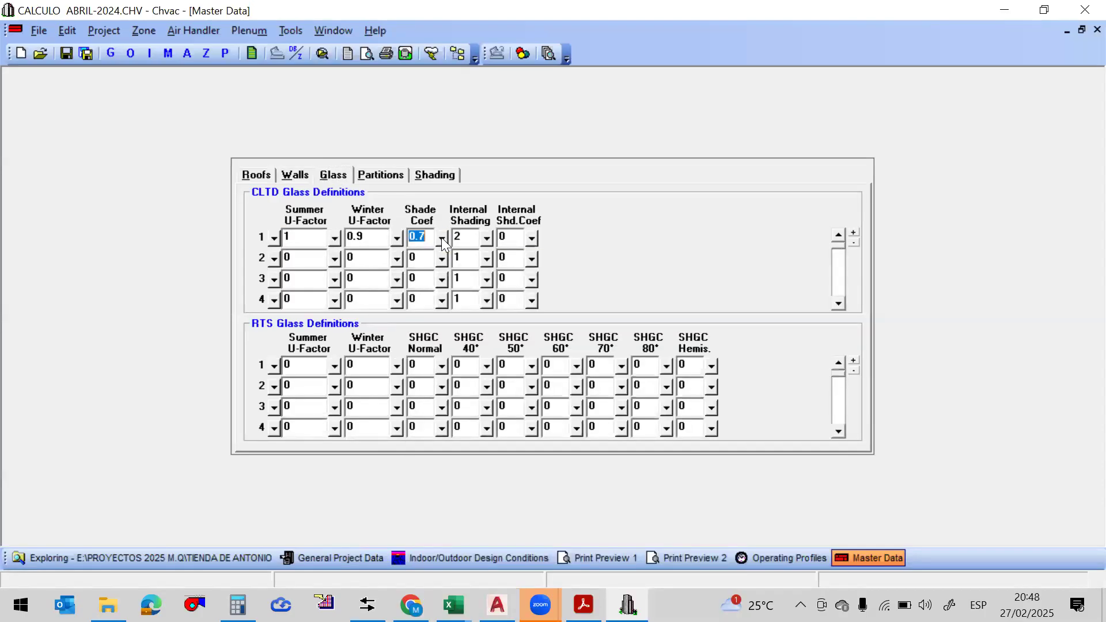
left_click(442, 238)
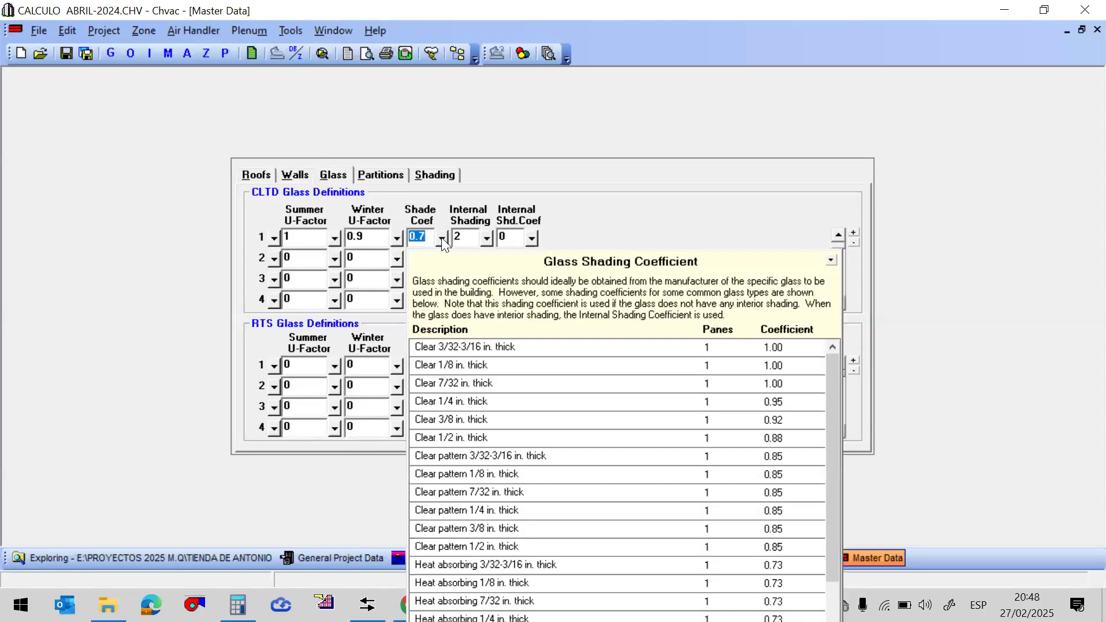
left_click(442, 238)
left_click(442, 238)
left_click(442, 238)
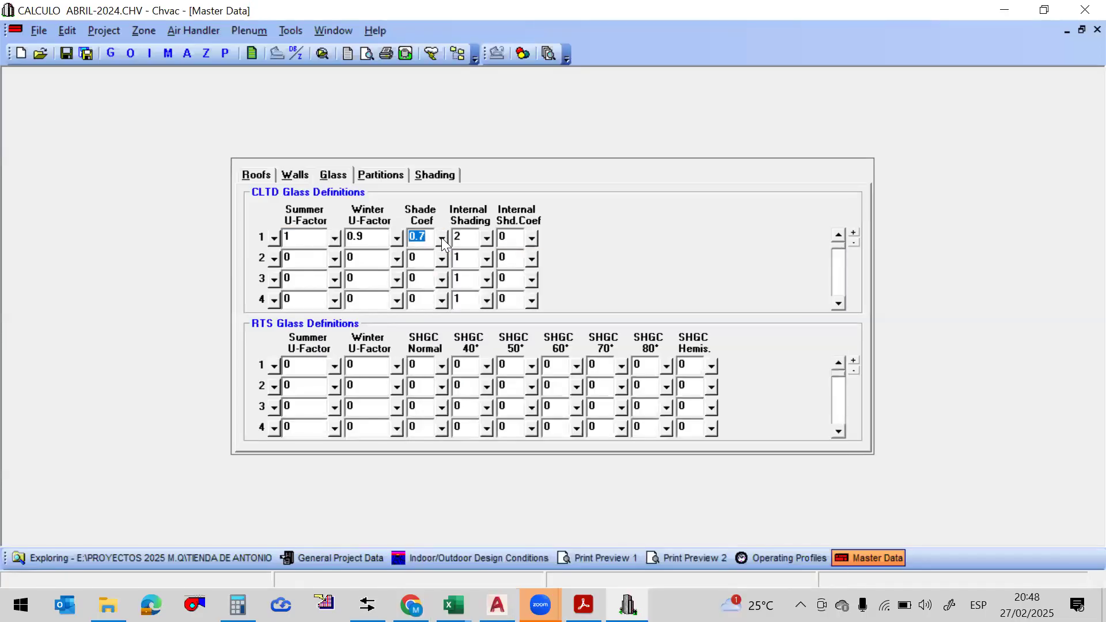
In File Explorer, open the CARGAS TERMICAS folder inside CLASE 4 and widen the name column to show the full file names
left_click(108, 605)
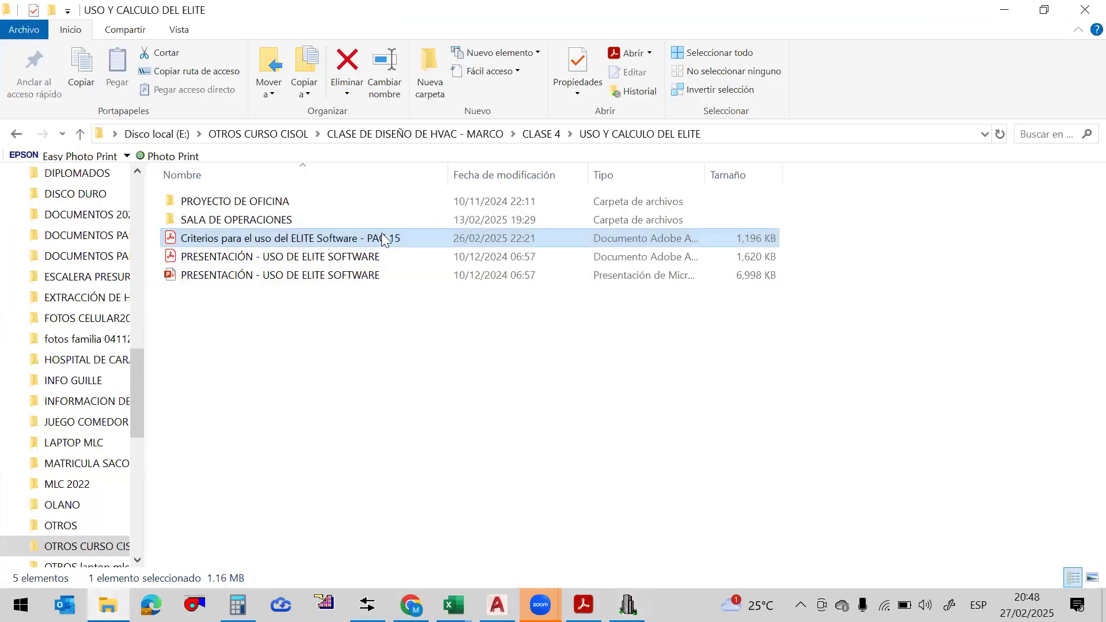
left_click(16, 134)
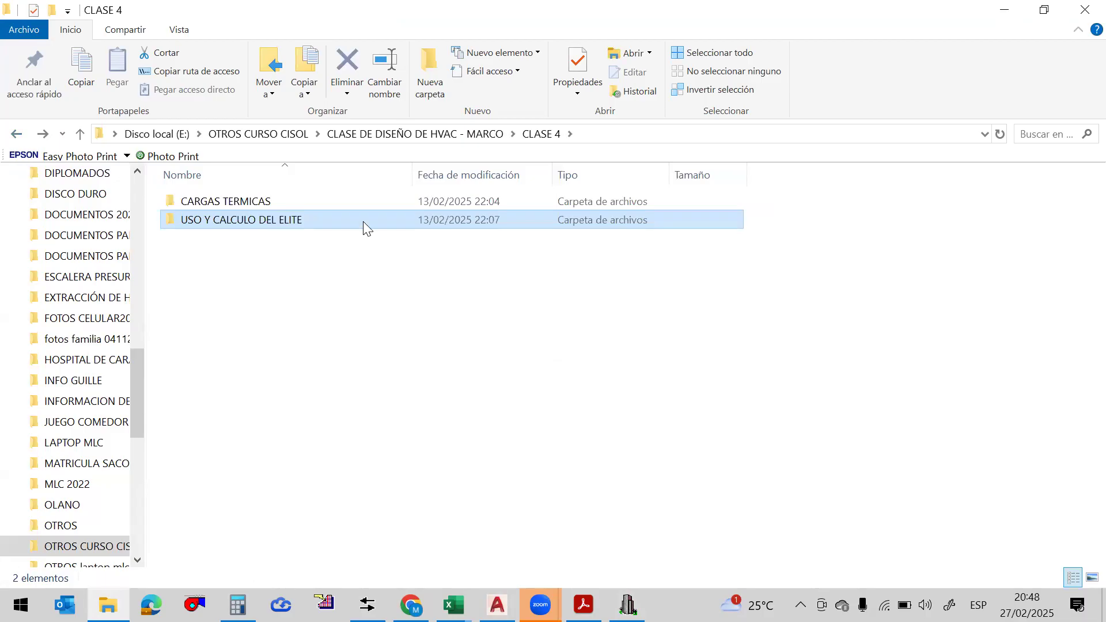
left_click(306, 201)
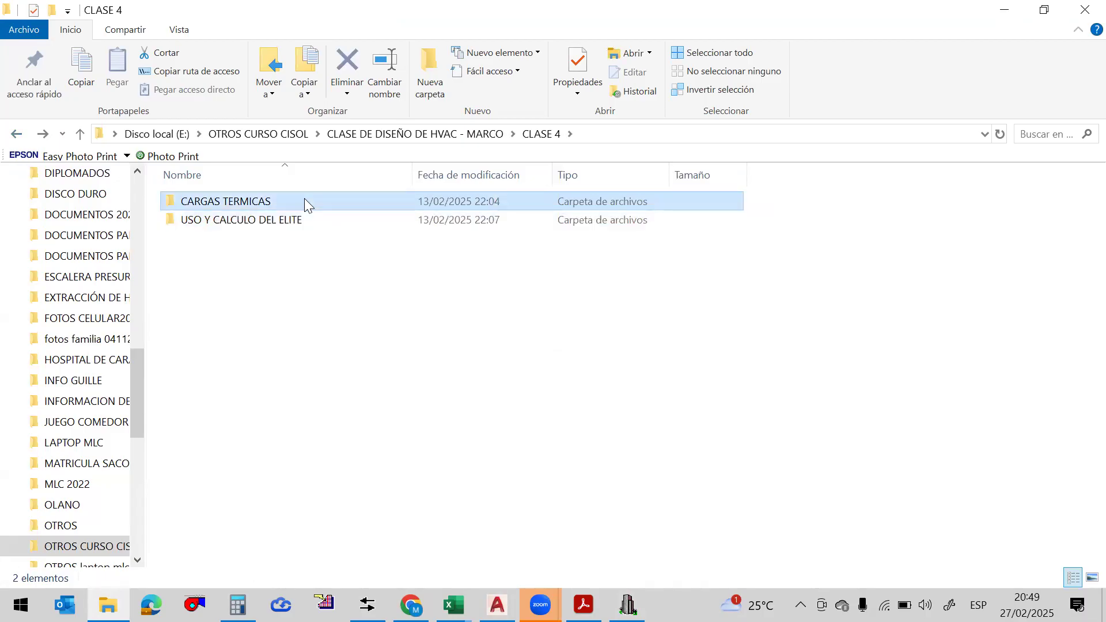
double_click(304, 198)
left_click_drag(417, 173, 566, 173)
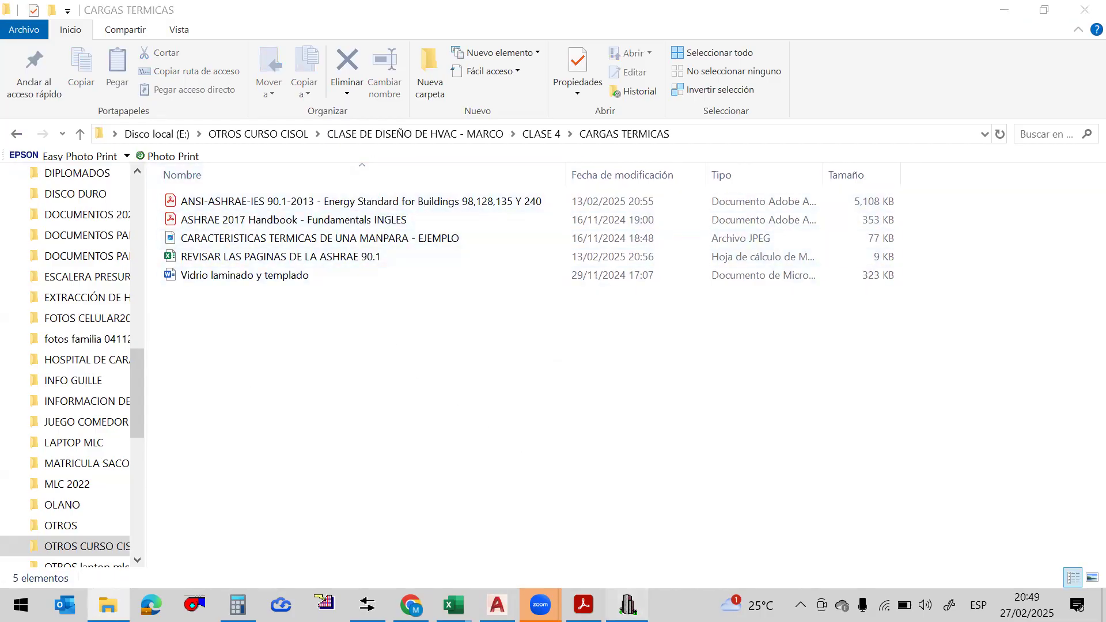
Switch to Chvac and review the Lighting and Equipment watts per square foot in the General Project Data design settings
left_click(628, 605)
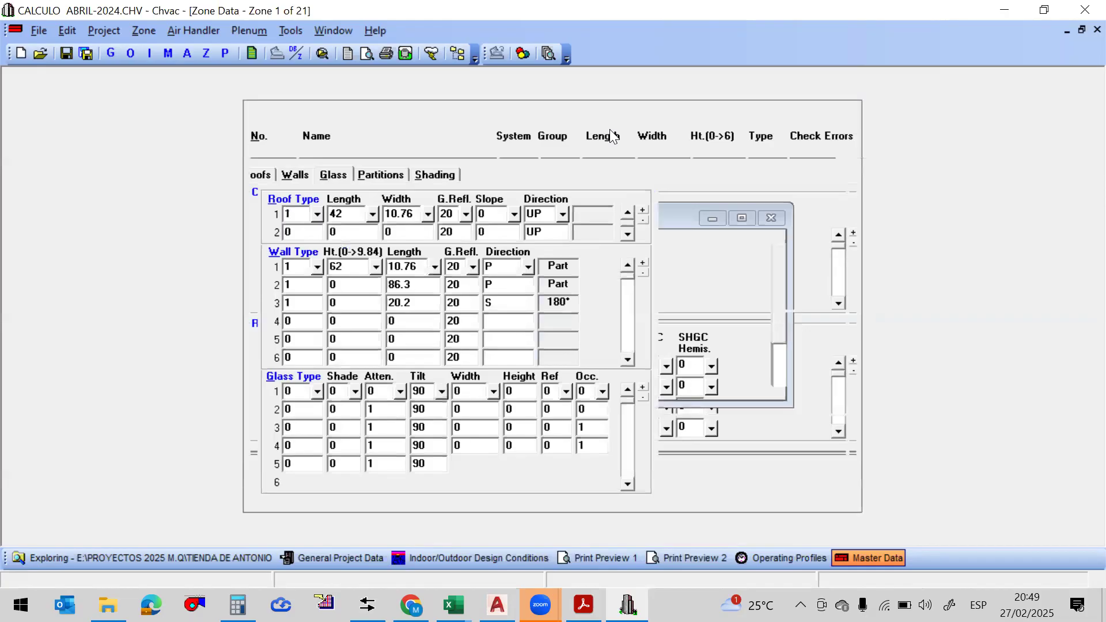
left_click(148, 60)
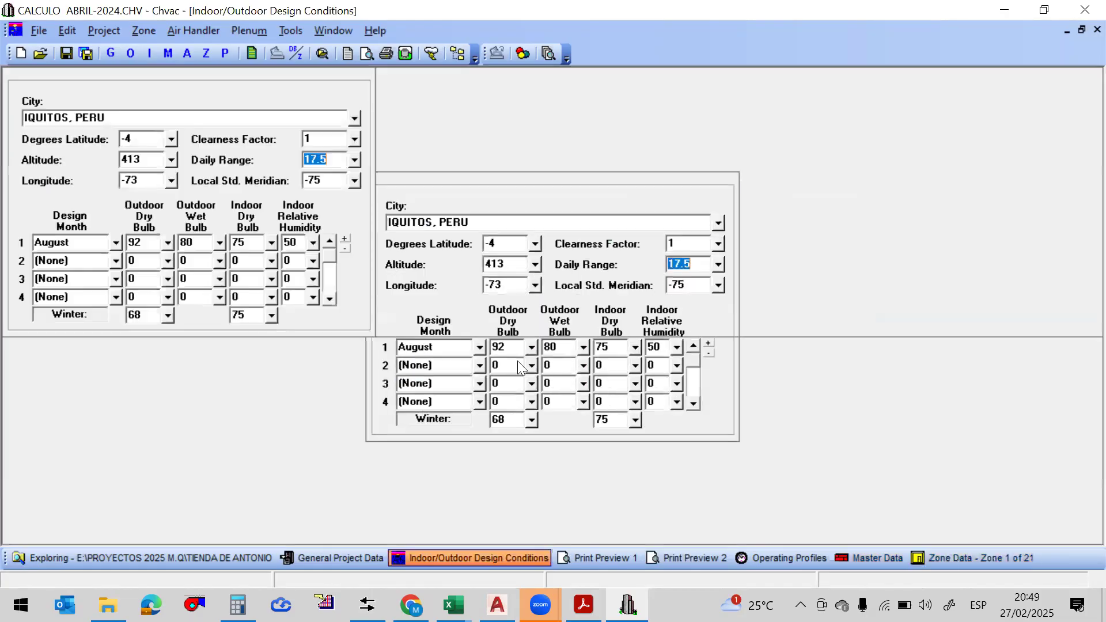
left_click(112, 52)
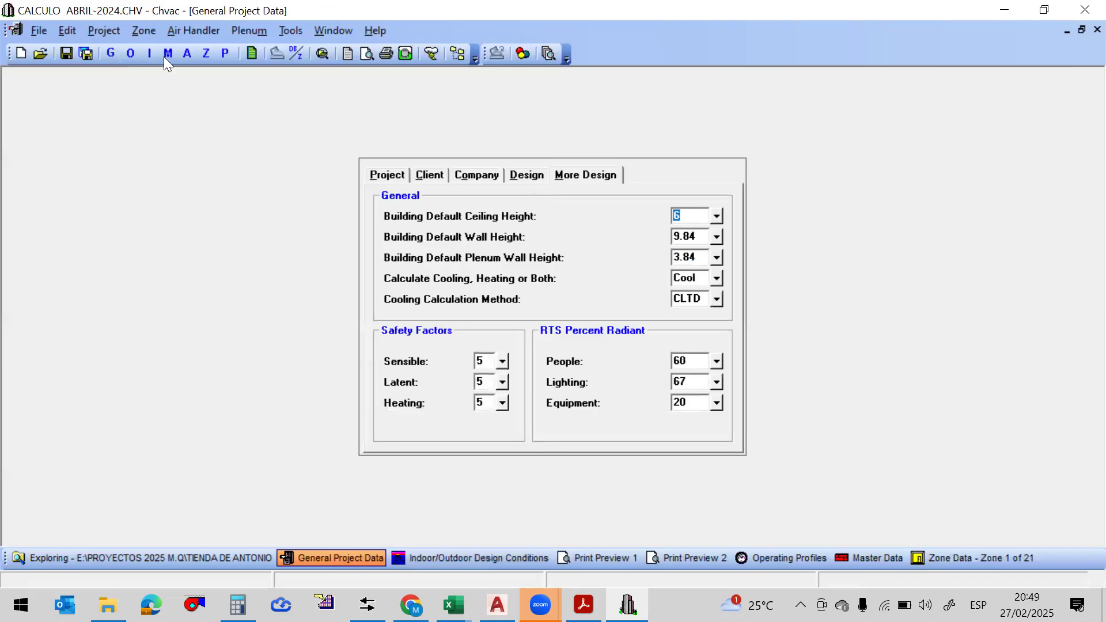
key("ctrl+Tab")
double_click(483, 326)
double_click(486, 348)
left_click(499, 348)
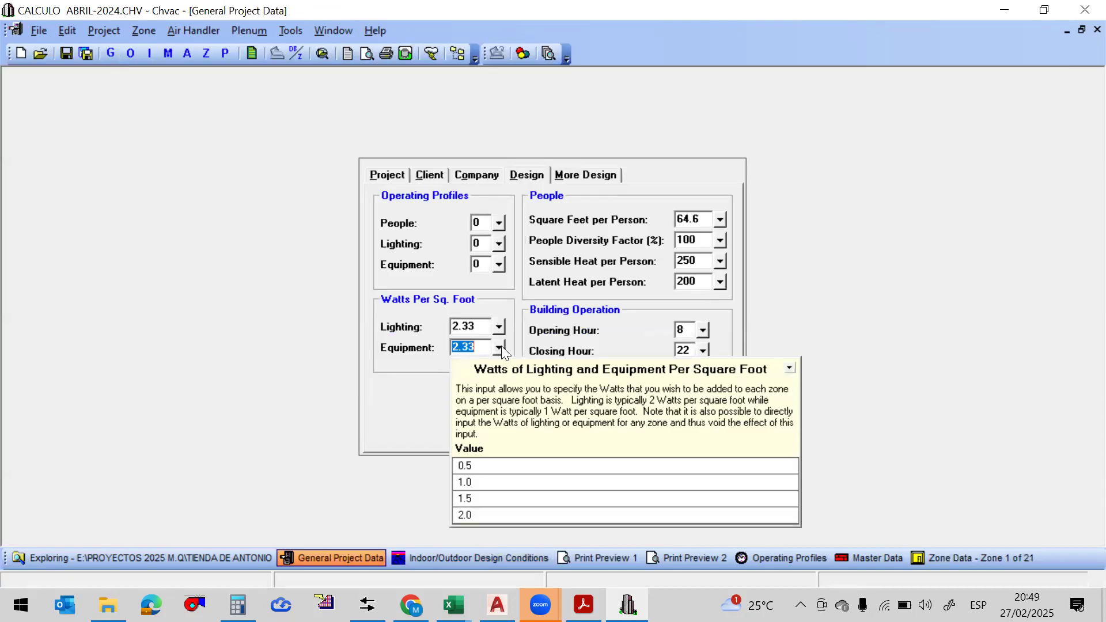
left_click(499, 327)
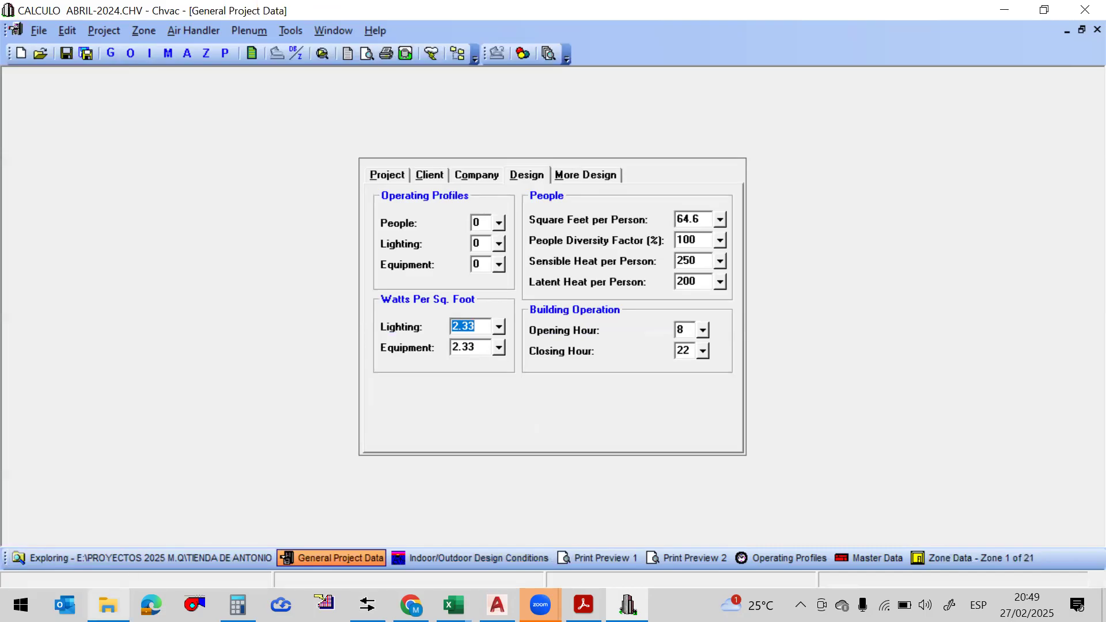
From the CARGAS TERMICAS folder, open the Word document "Vidrio laminado y templado" and dismiss the activation notice
left_click(108, 605)
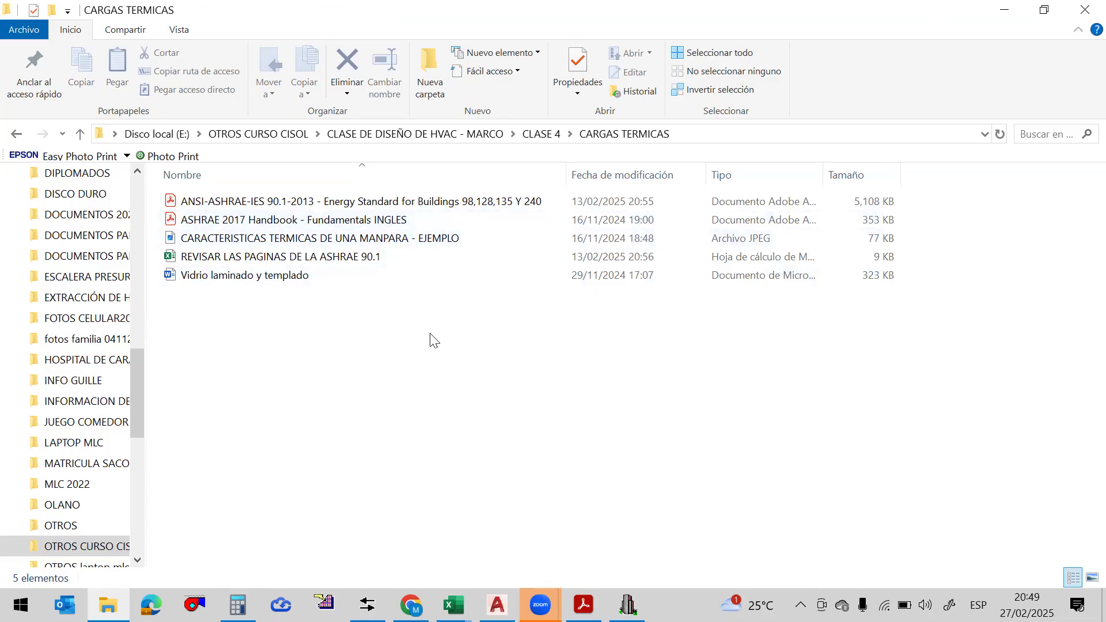
double_click(323, 277)
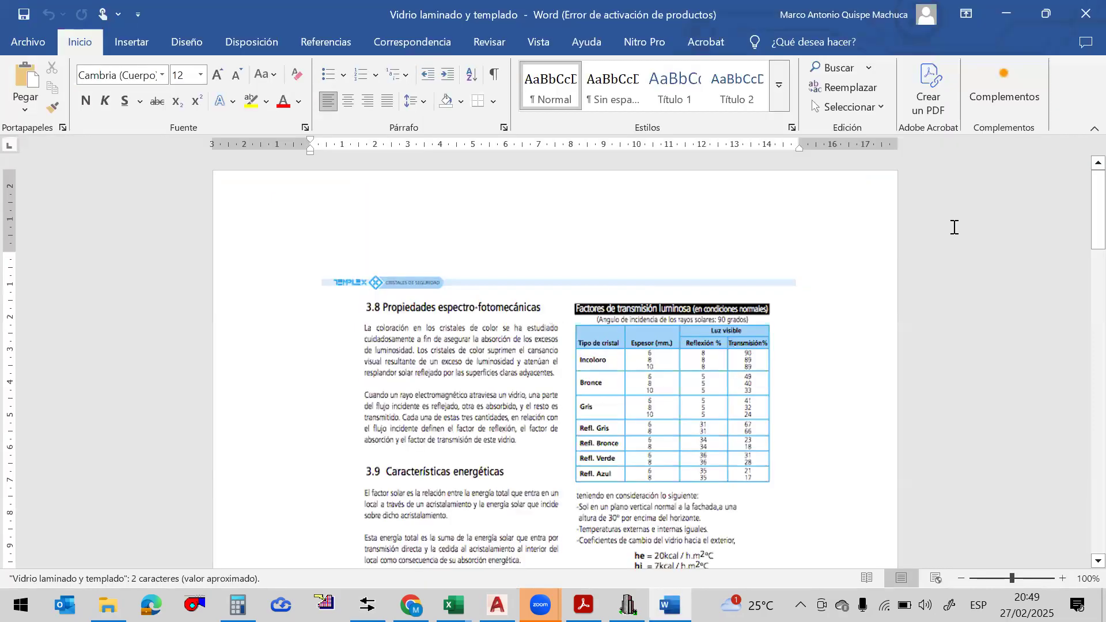
left_click(762, 79)
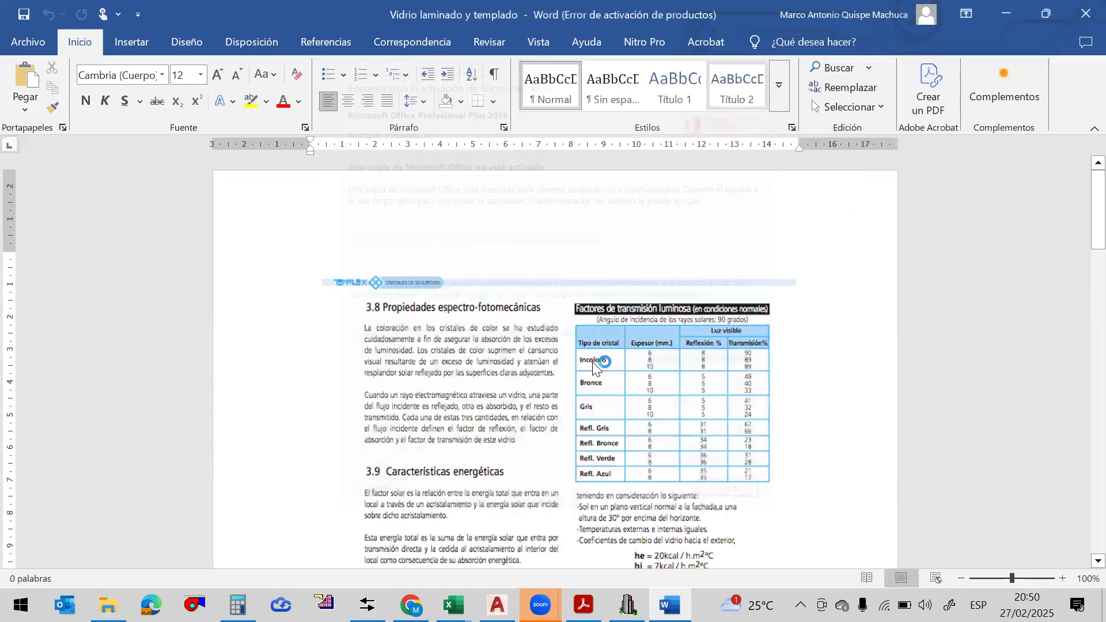
In the Word document, examine the Tabla de Comportamiento Térmico with the Coeficiente de Sombra for each glass type and thickness
scroll(587, 322, "down", 3)
scroll(588, 322, "down", 10)
scroll(731, 387, "up", 3)
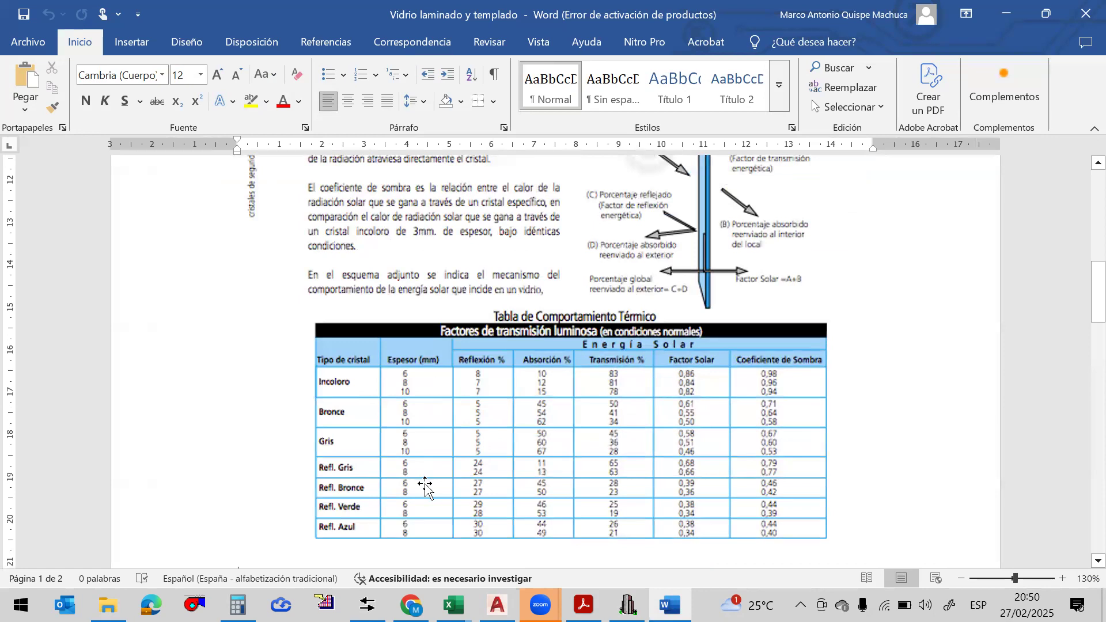
scroll(425, 487, "down", 1)
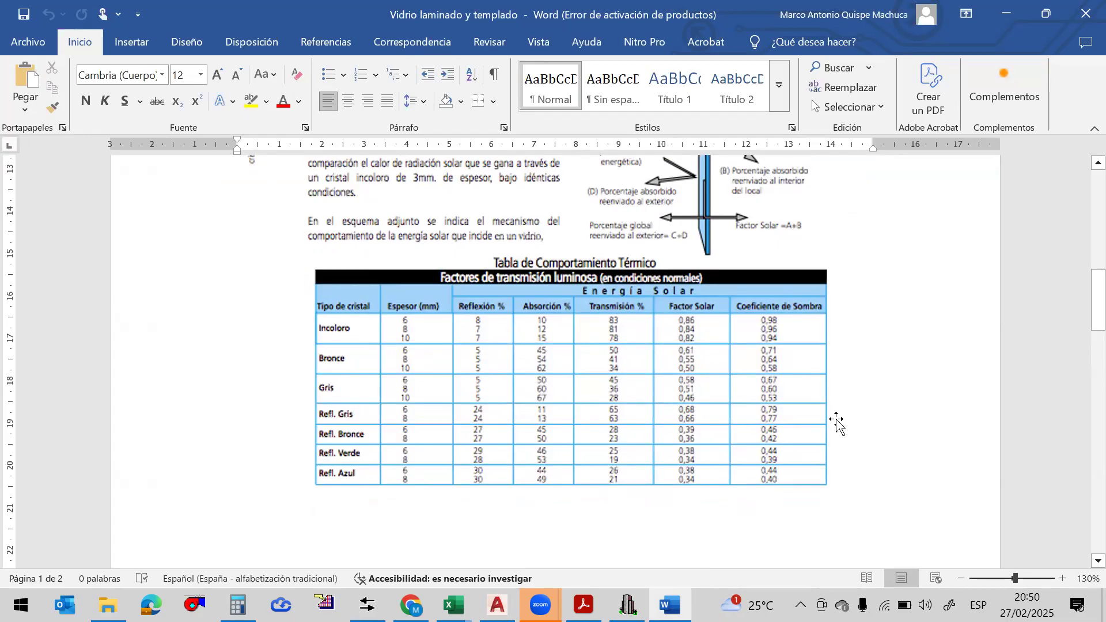
Switch to the PDF notes and highlight "Este coeficiente se usa cuando el vidrio no tiene elementos de sombras interiores" under Shade Coeficient
left_click(627, 605)
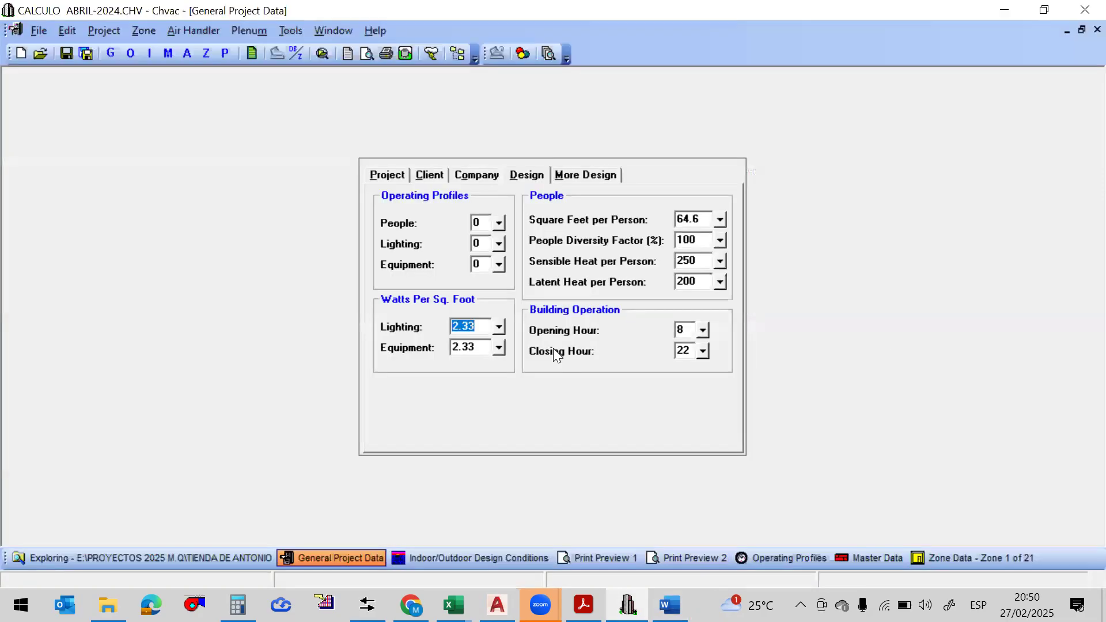
left_click(584, 605)
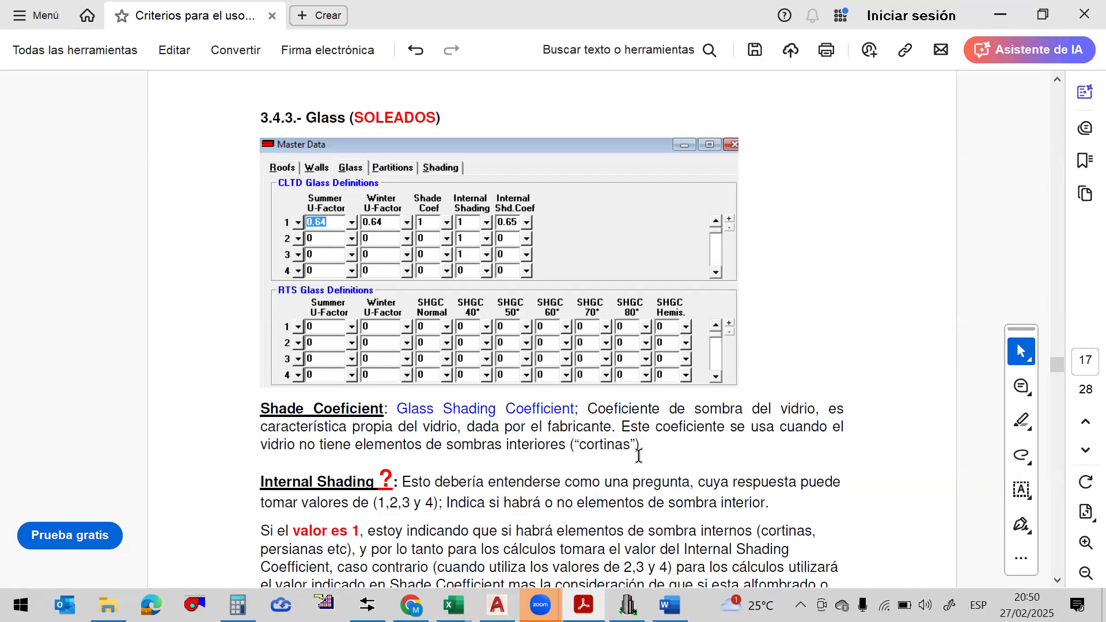
left_click_drag(646, 447, 628, 424)
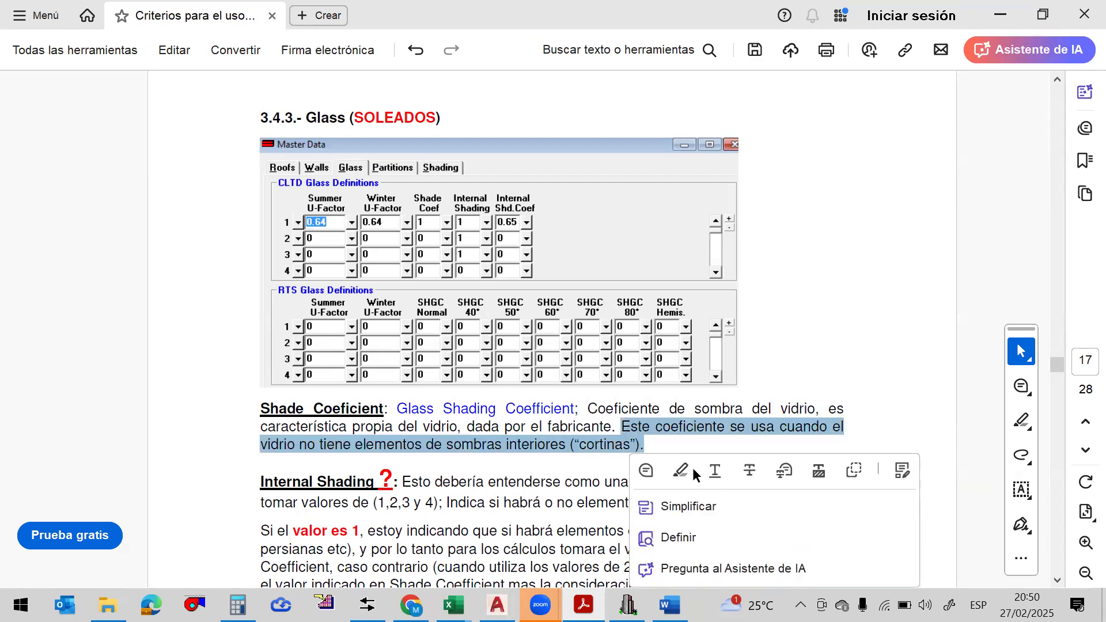
left_click(696, 474)
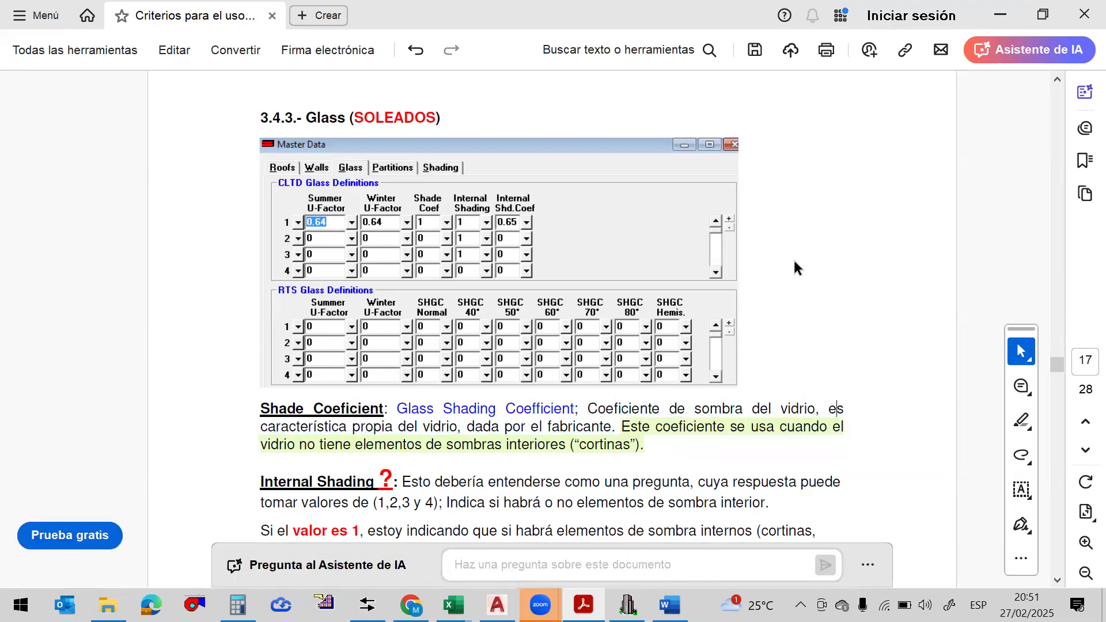
Highlight "Indica si habrá o no elementos de sombra interior." in the Internal Shading paragraph
scroll(794, 258, "down", 1)
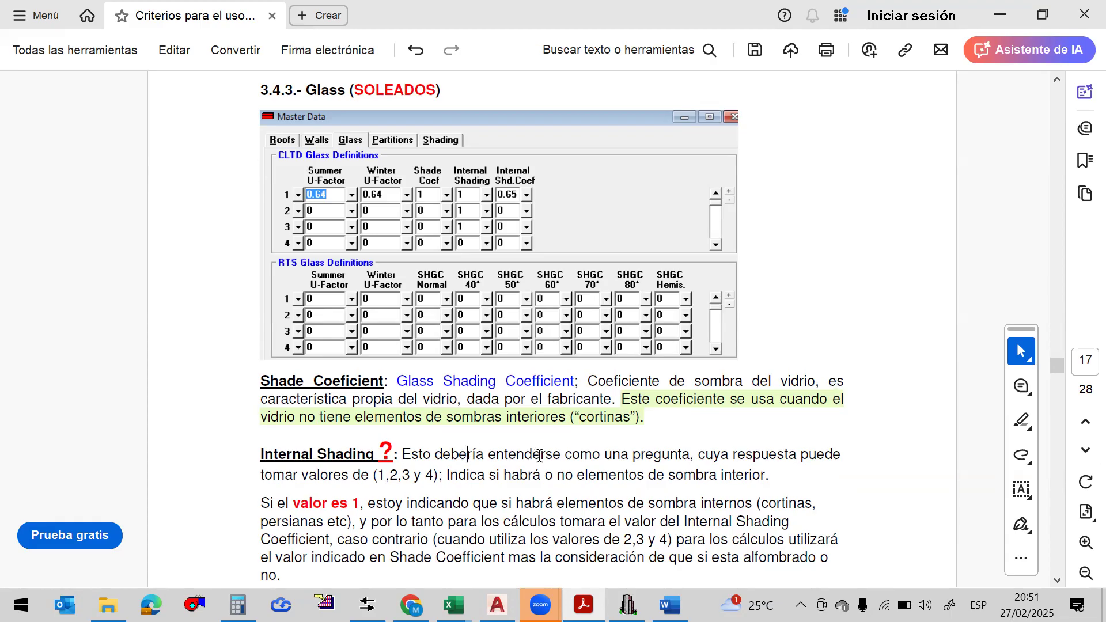
left_click(777, 456)
left_click_drag(772, 477, 467, 484)
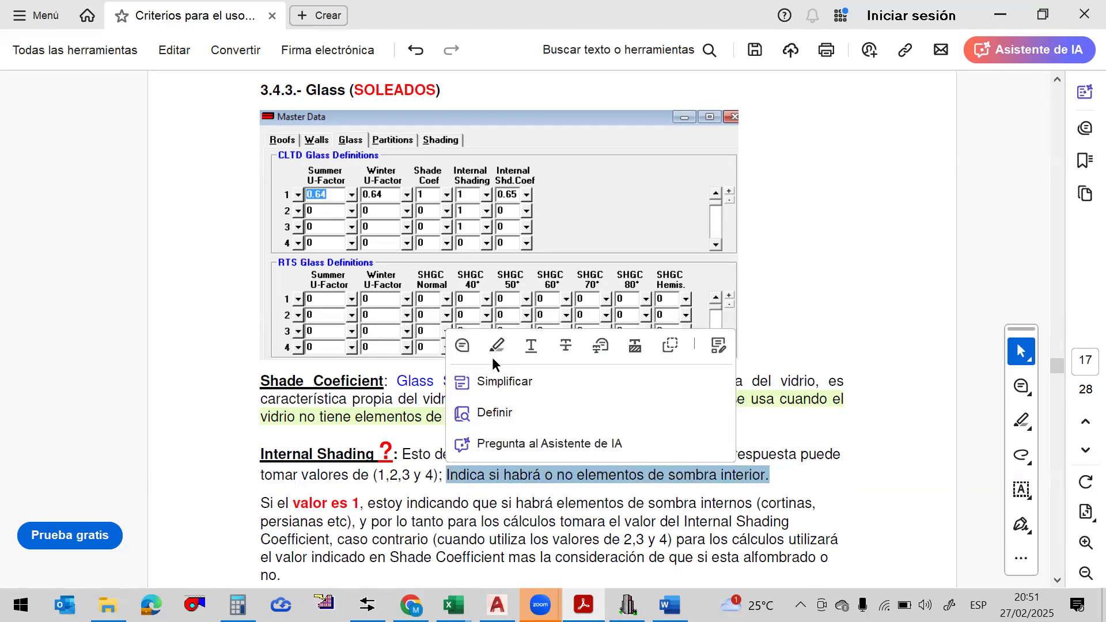
Switch to Chvac and view the Internal Shading options for CLTD glass definition 1 in the Master Data Glass definitions
left_click(627, 605)
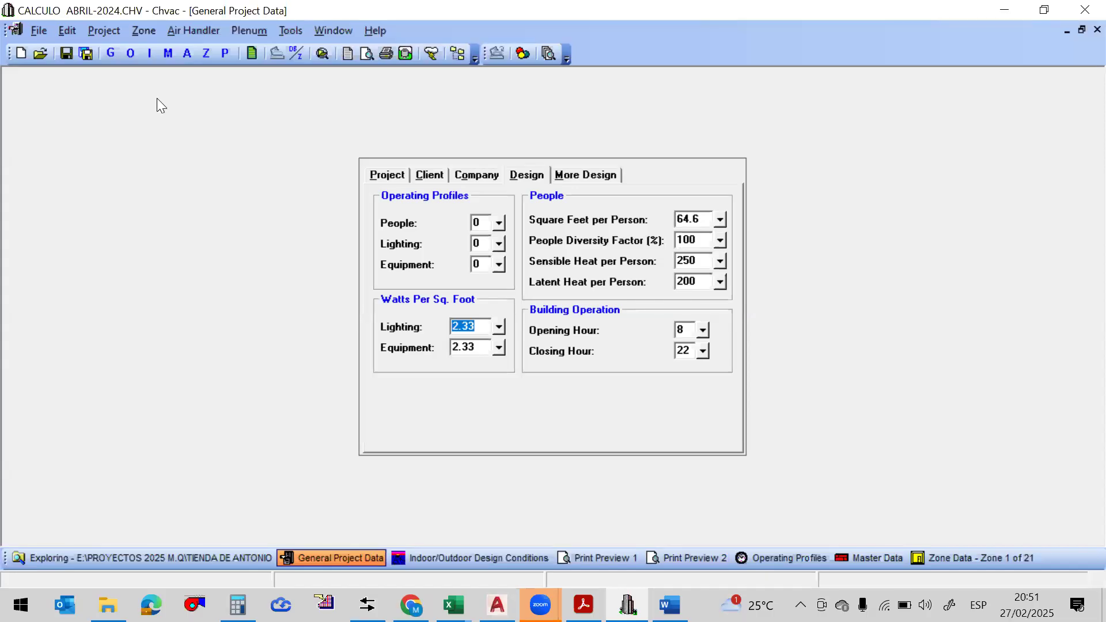
left_click(150, 54)
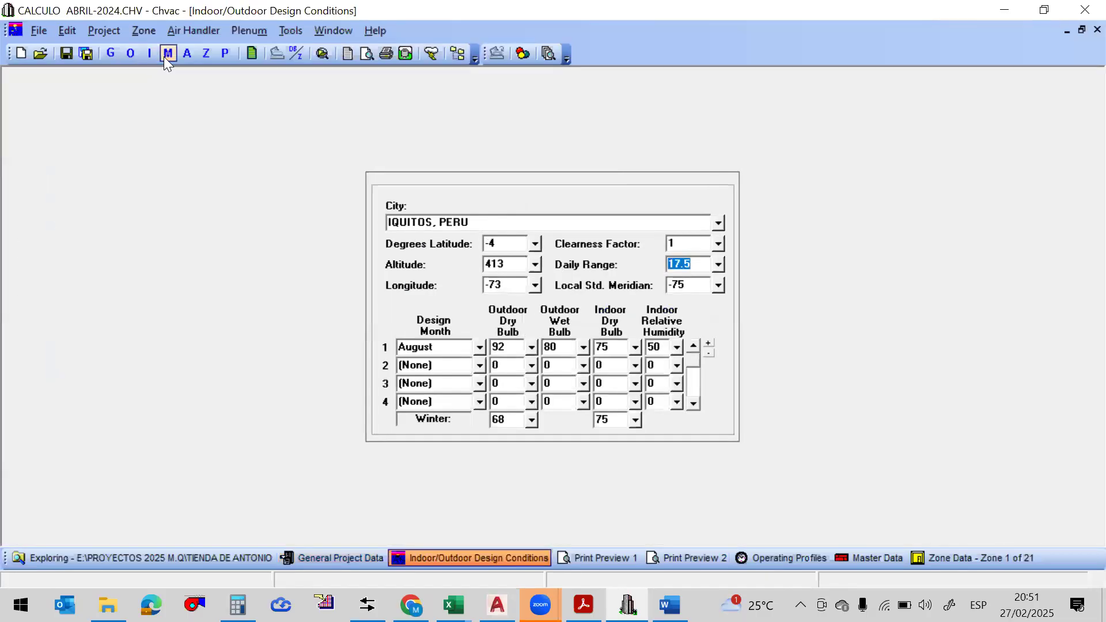
left_click(167, 53)
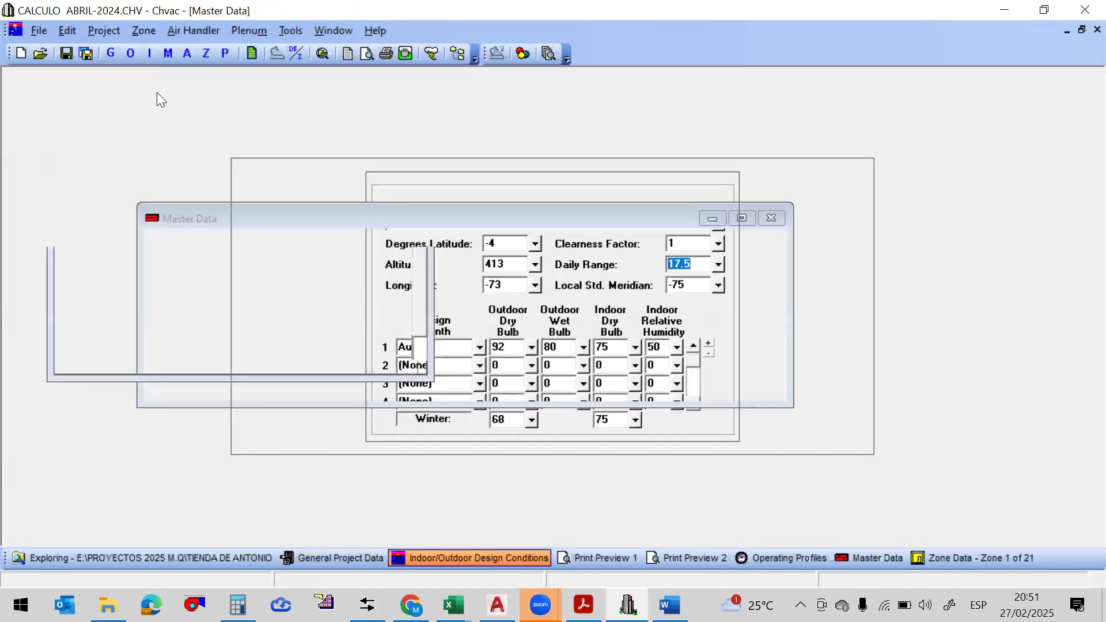
left_click(369, 174)
left_click(333, 175)
left_click(487, 237)
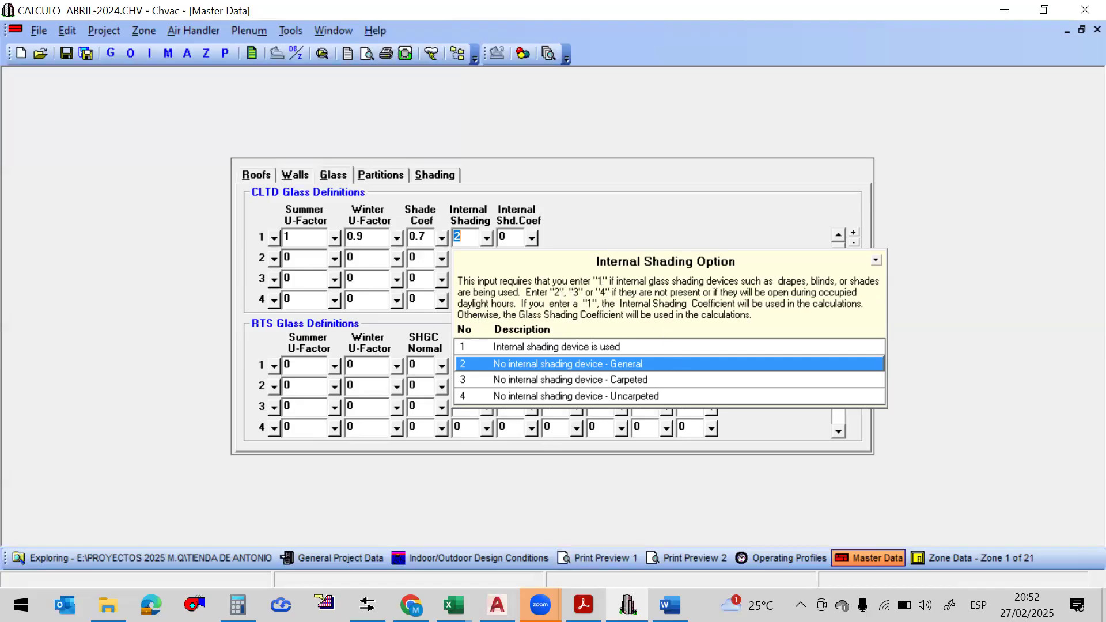
Read the Internal Shading explanation in the PDF notes and compare it with the Internal Shading options in Chvac
left_click(583, 605)
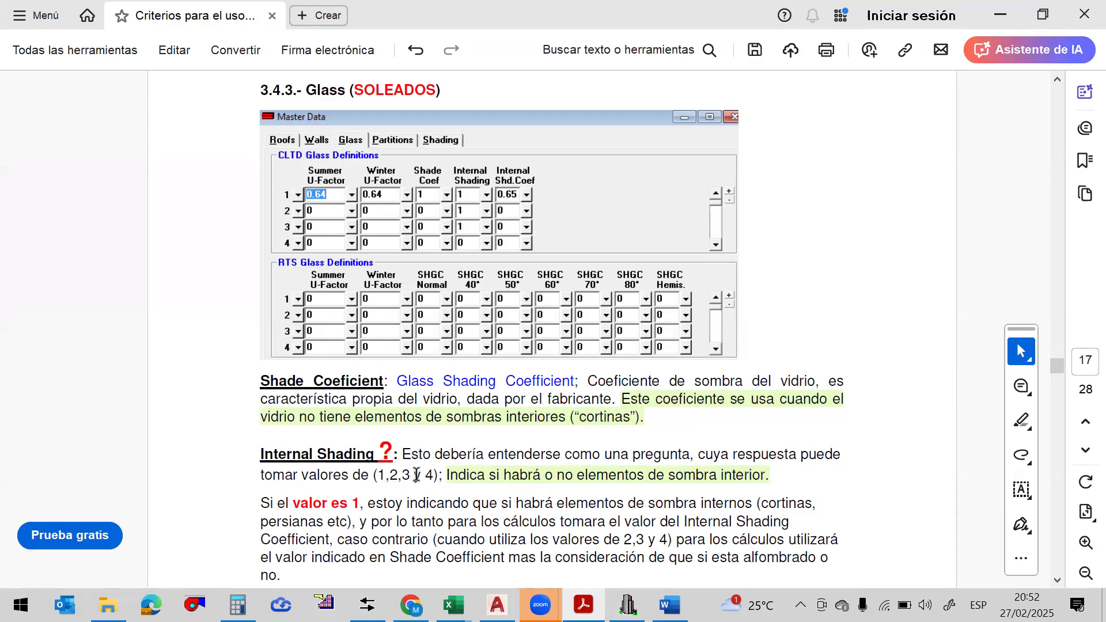
scroll(516, 418, "down", 1)
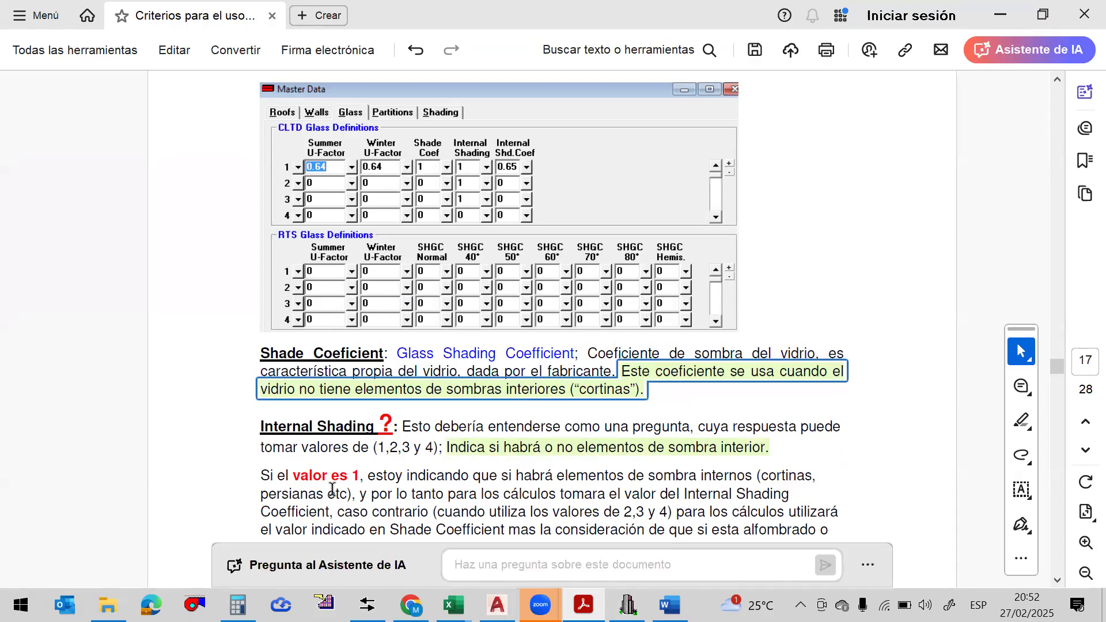
scroll(320, 464, "down", 1)
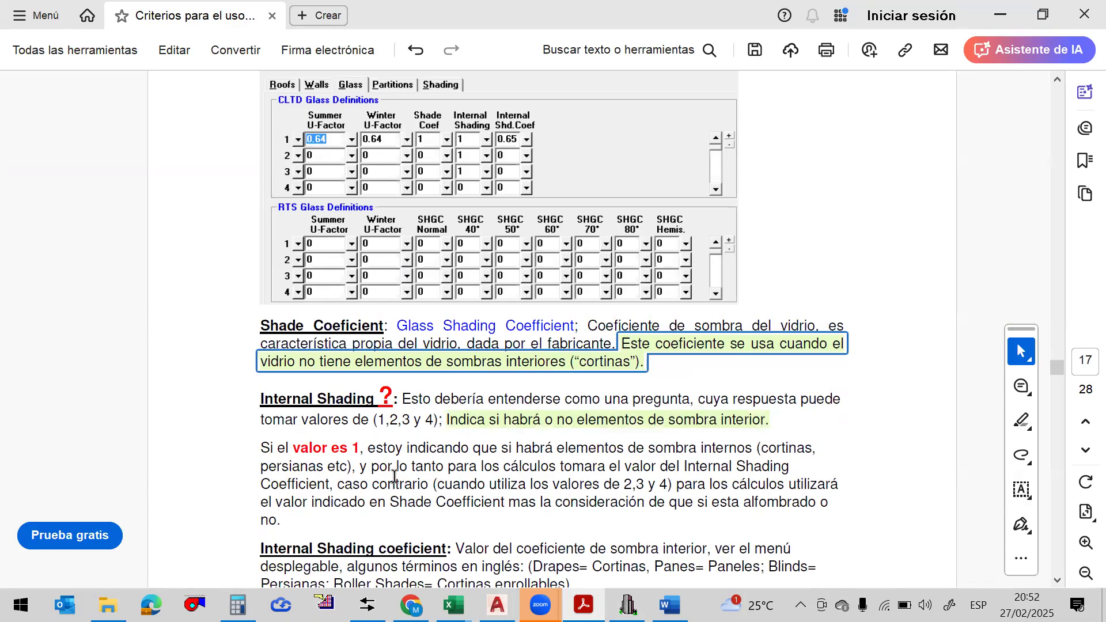
left_click(628, 605)
left_click(491, 241)
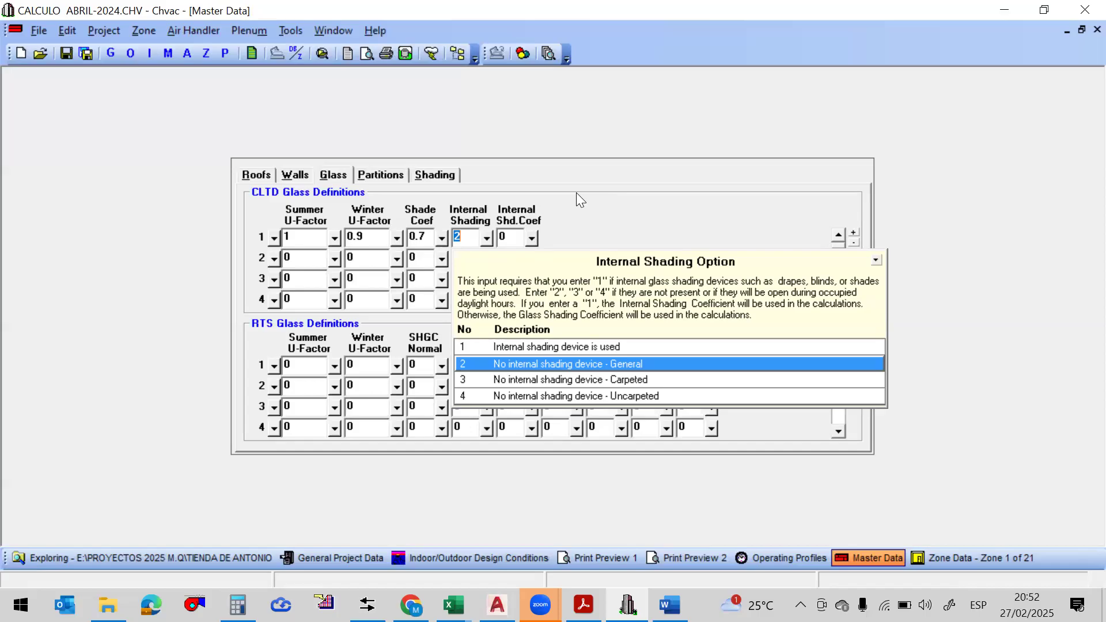
For CLTD glass definition 1, try Internal Shading option 1, check the Internal Shading Coefficient field, and restore option 2, No internal shading device - General
left_click(532, 238)
left_click(533, 235)
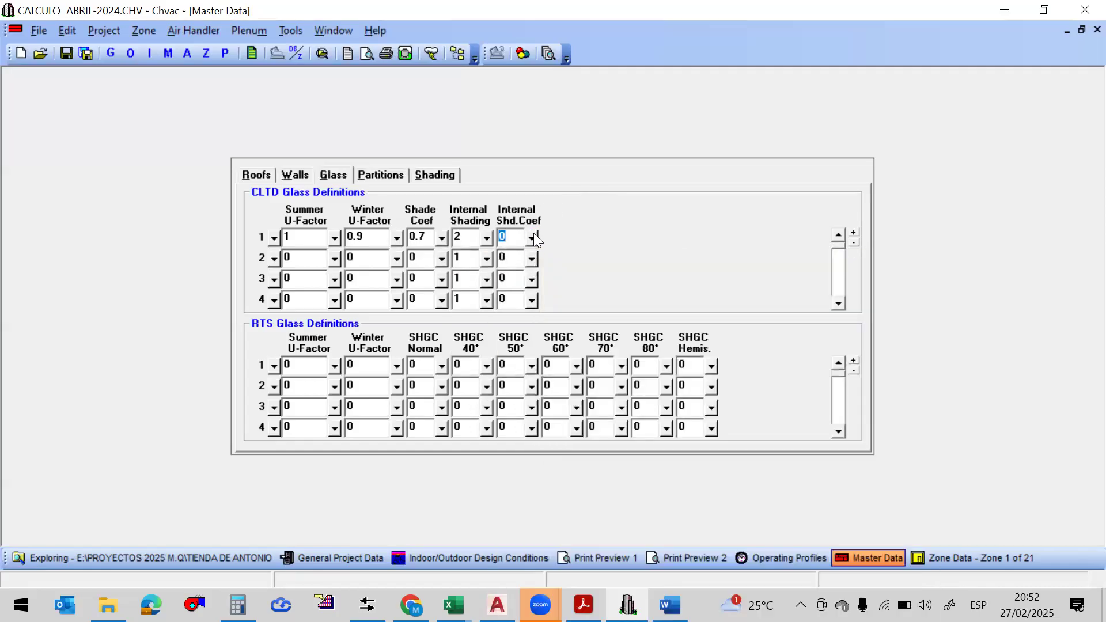
left_click(487, 237)
left_click(493, 347)
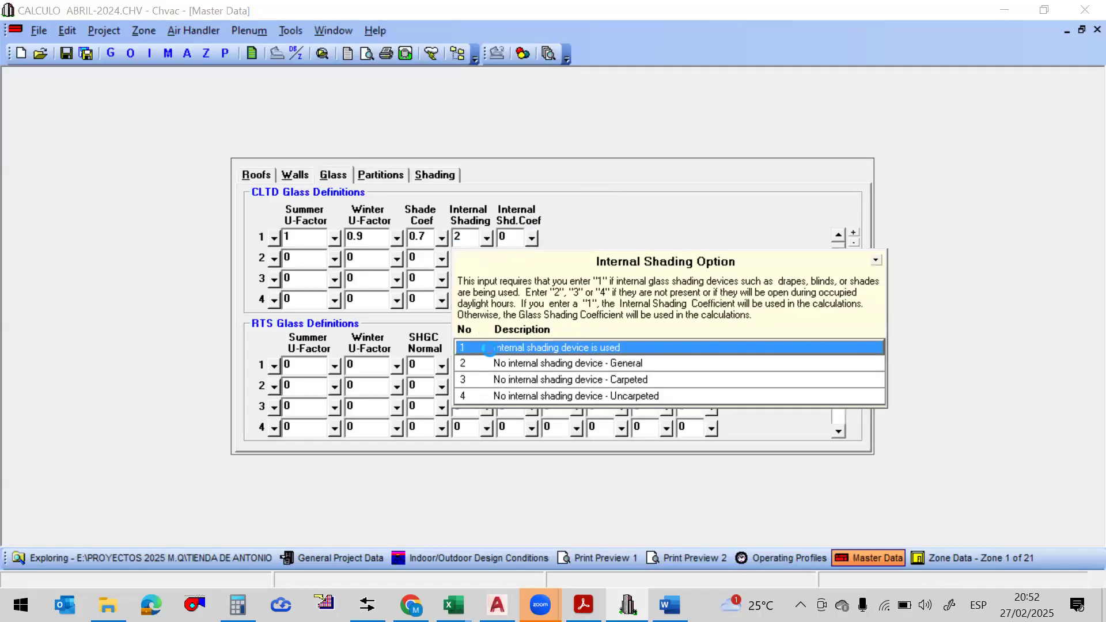
left_click(534, 237)
left_click(535, 241)
left_click(535, 241)
left_click(487, 239)
left_click(488, 363)
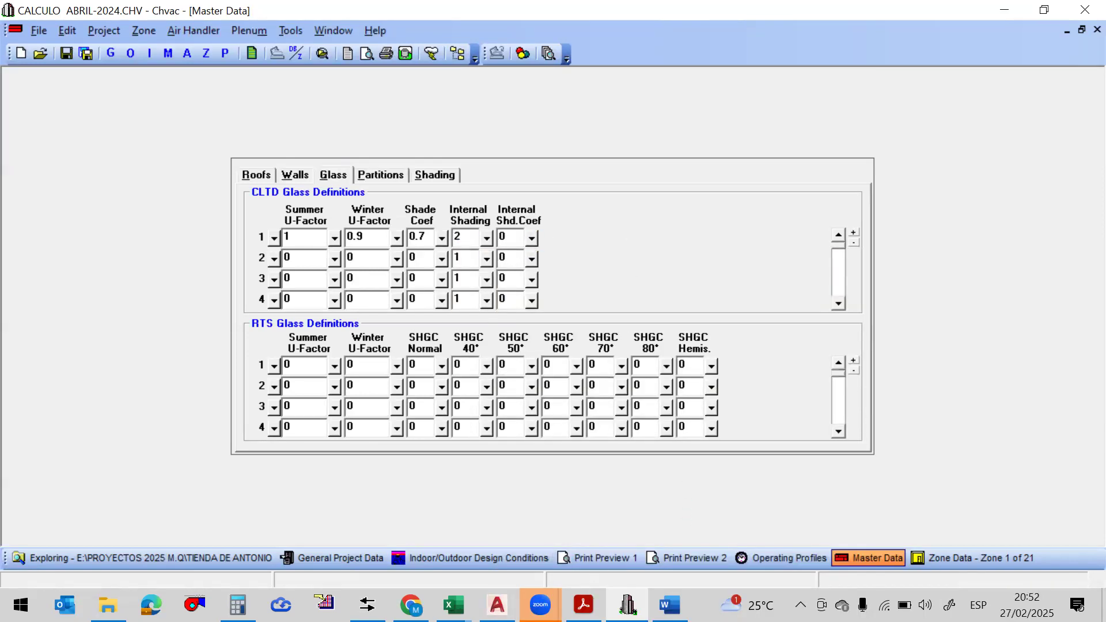
Switch to the PDF notes and highlight "habrá elementos de sombra internos" in the paragraph about value 1
key("alt+Tab")
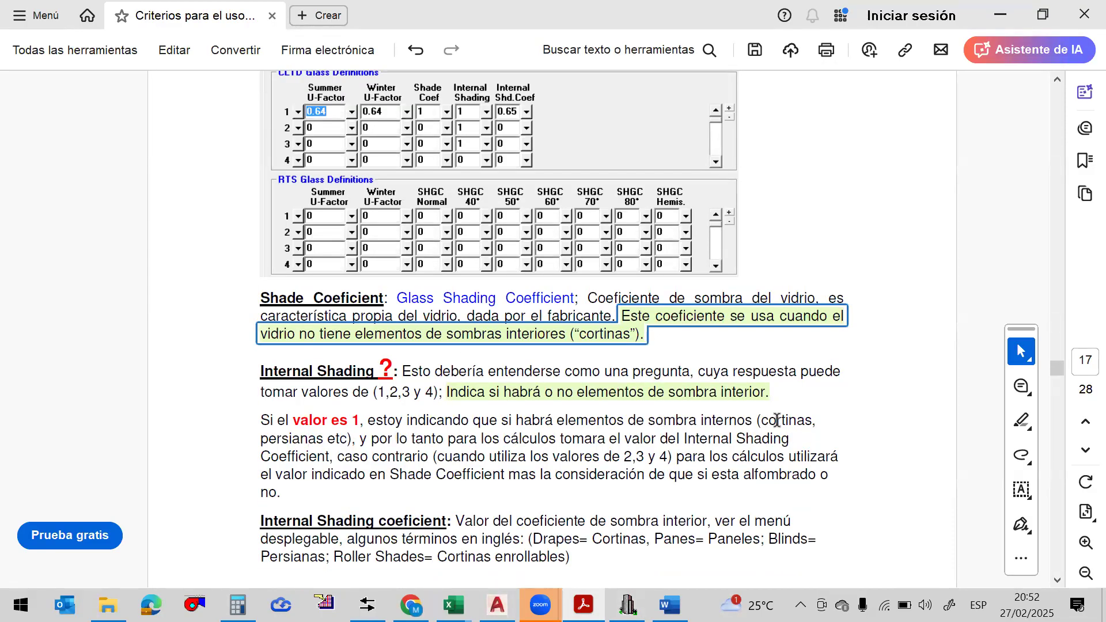
left_click_drag(756, 421, 516, 423)
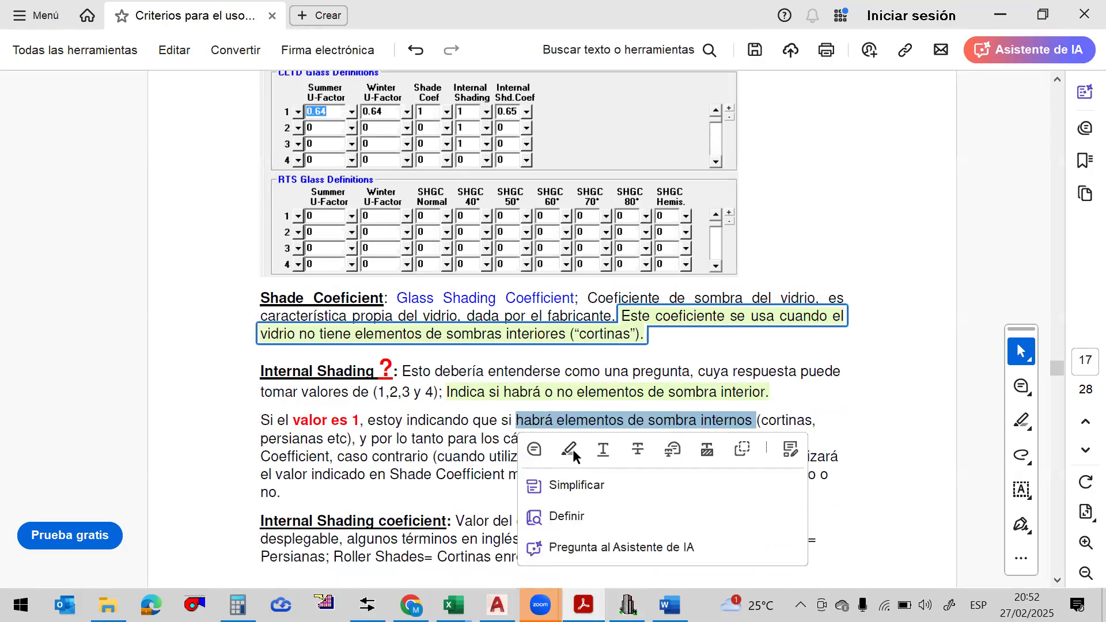
left_click(573, 449)
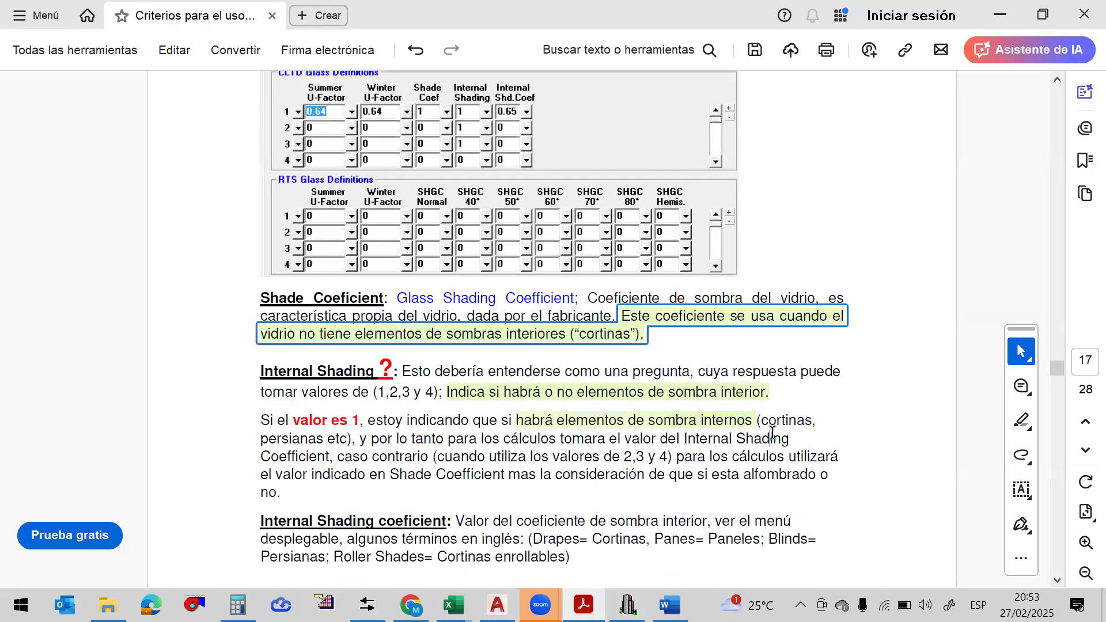
Compare the glass definition fields in the PDF notes and Chvac with the shading coefficient explanation and table in the Word document
scroll(772, 433, "up", 1)
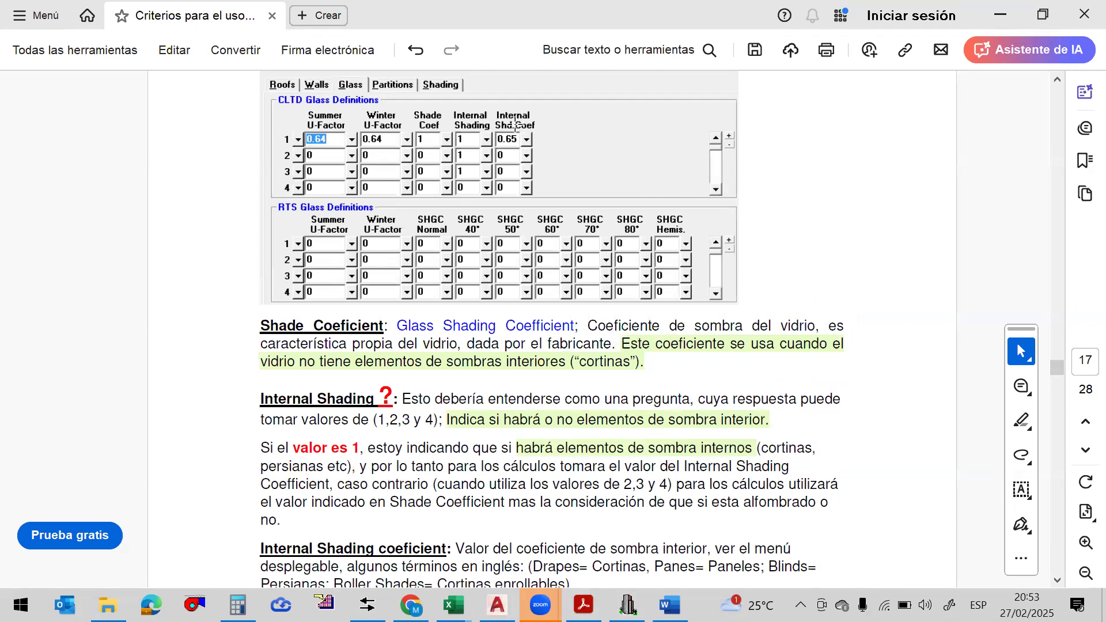
left_click(627, 605)
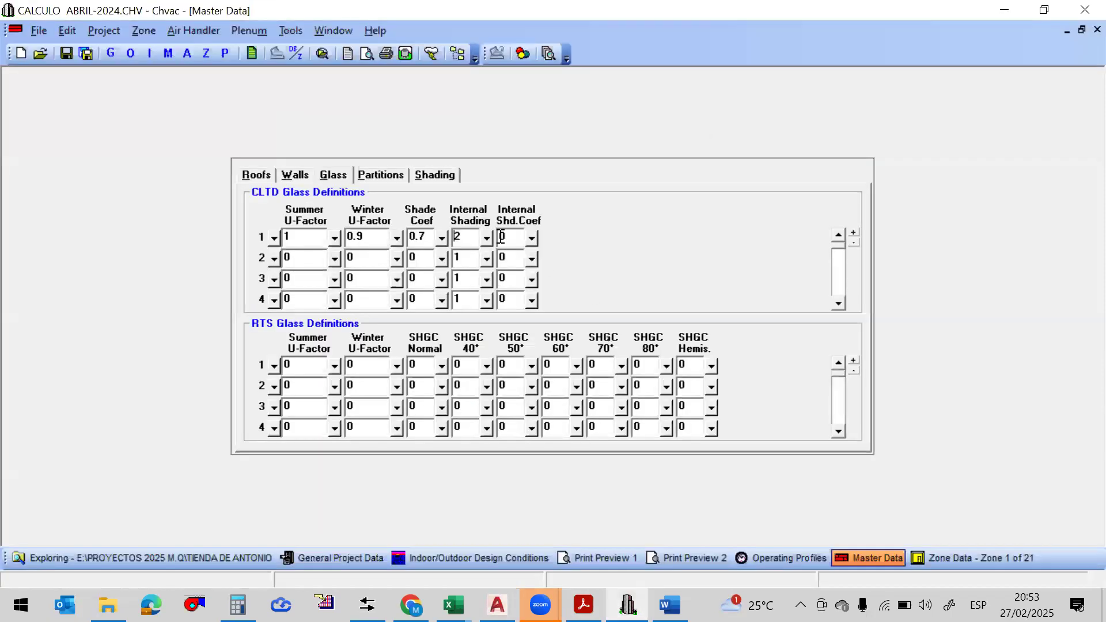
left_click(425, 241)
left_click(583, 605)
left_click(670, 605)
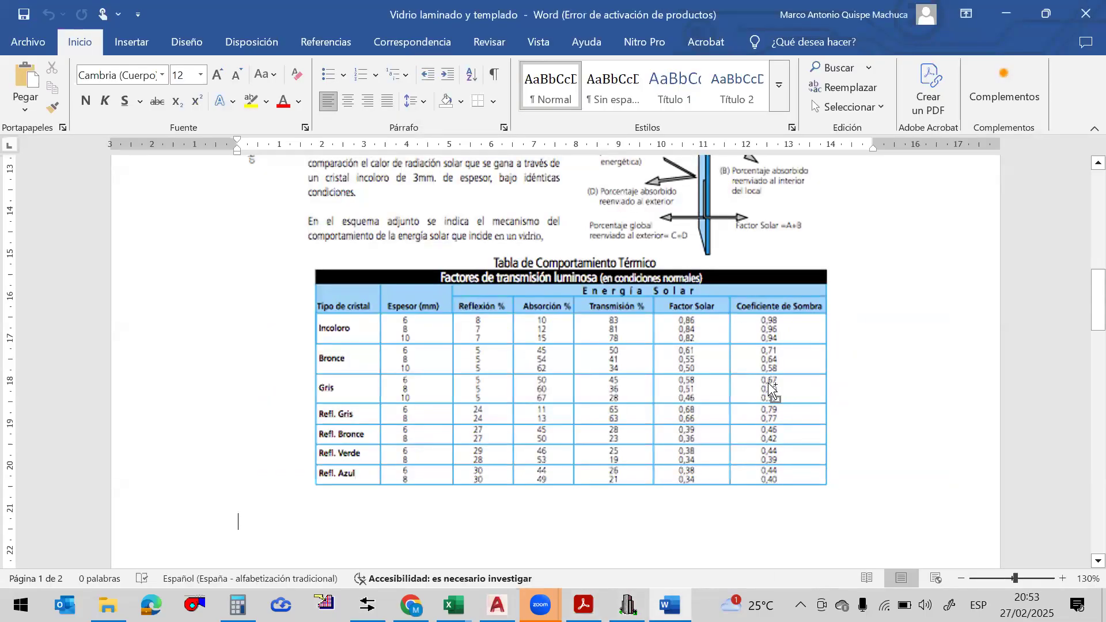
scroll(772, 390, "up", 1)
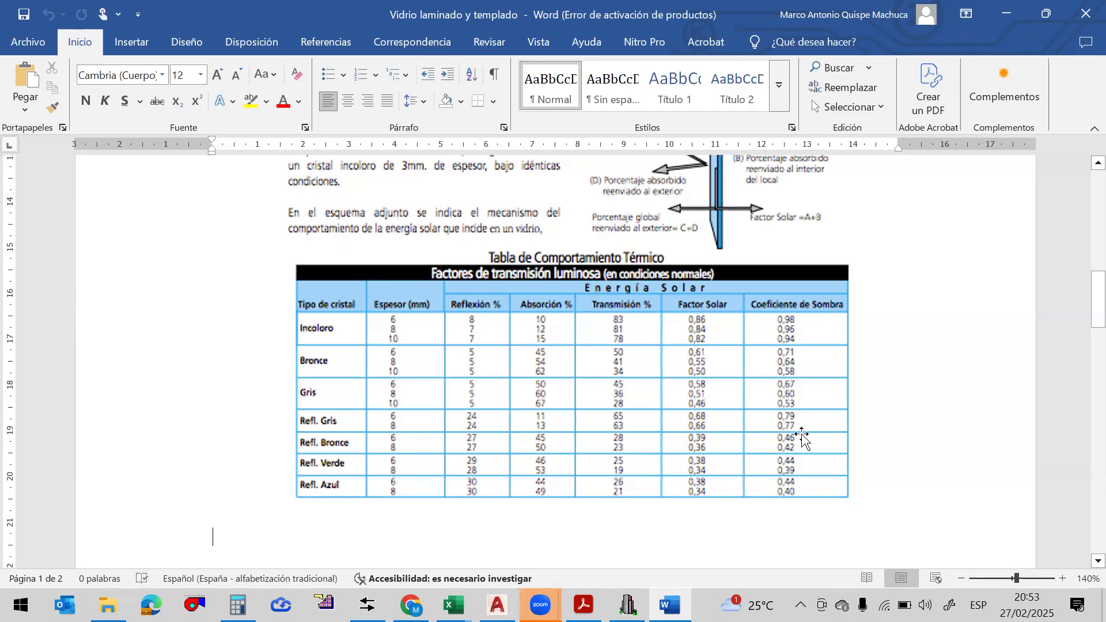
scroll(882, 382, "up", 5)
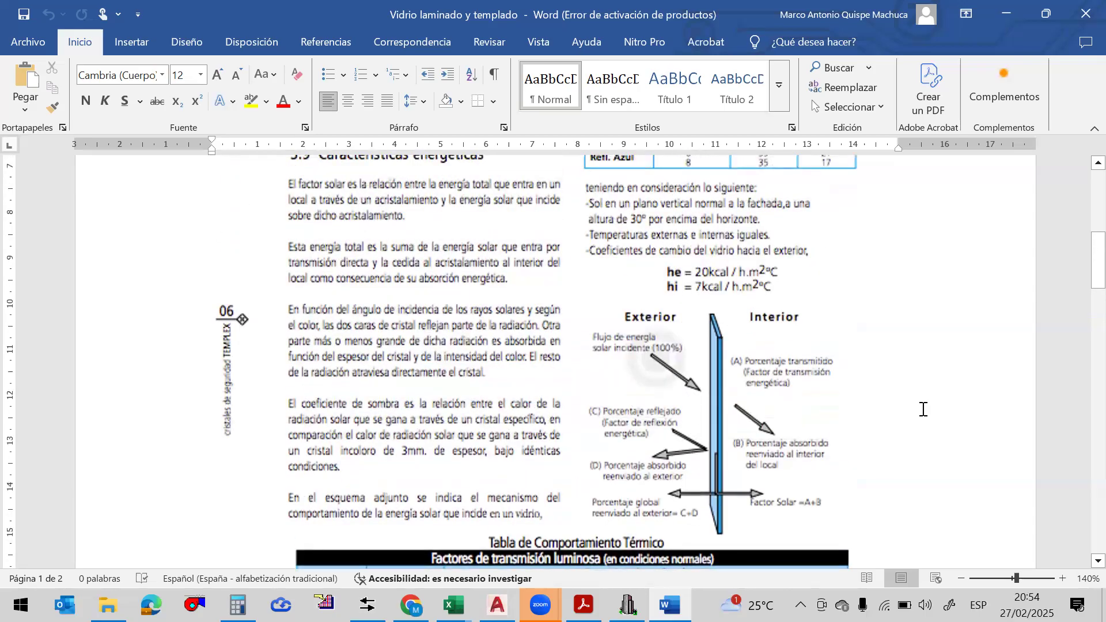
scroll(923, 409, "down", 1)
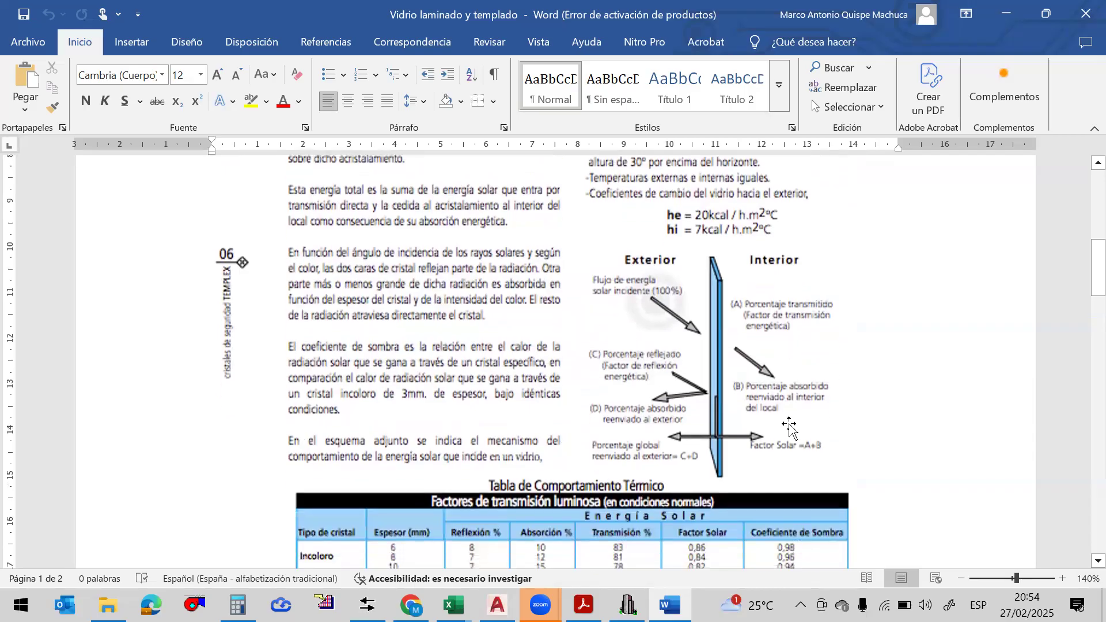
scroll(880, 413, "down", 4)
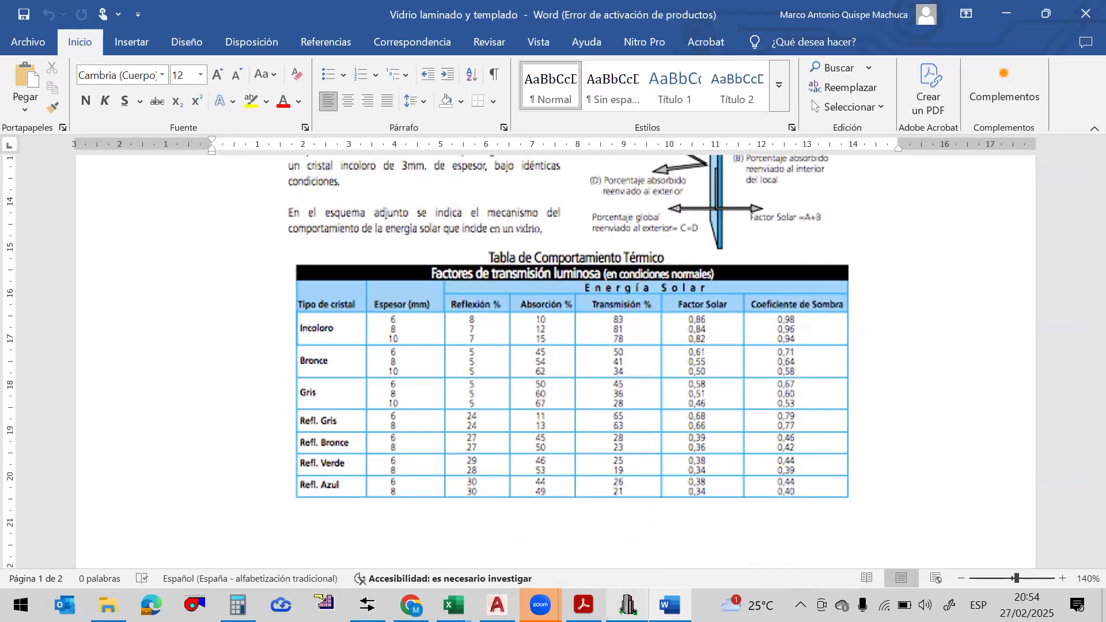
In Chvac, set CLTD glass definition 1's Shade Coef to 0.98 and Internal Shading Coefficient to 0.59 for clear single-pane glass with dark roller shades
left_click(627, 605)
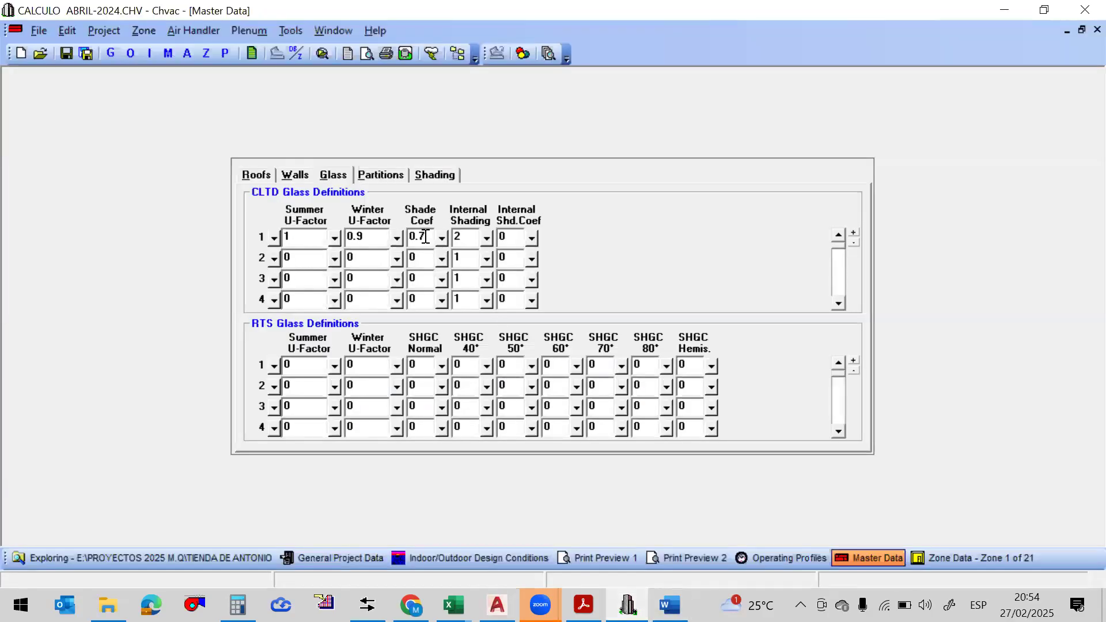
key("alt+Tab")
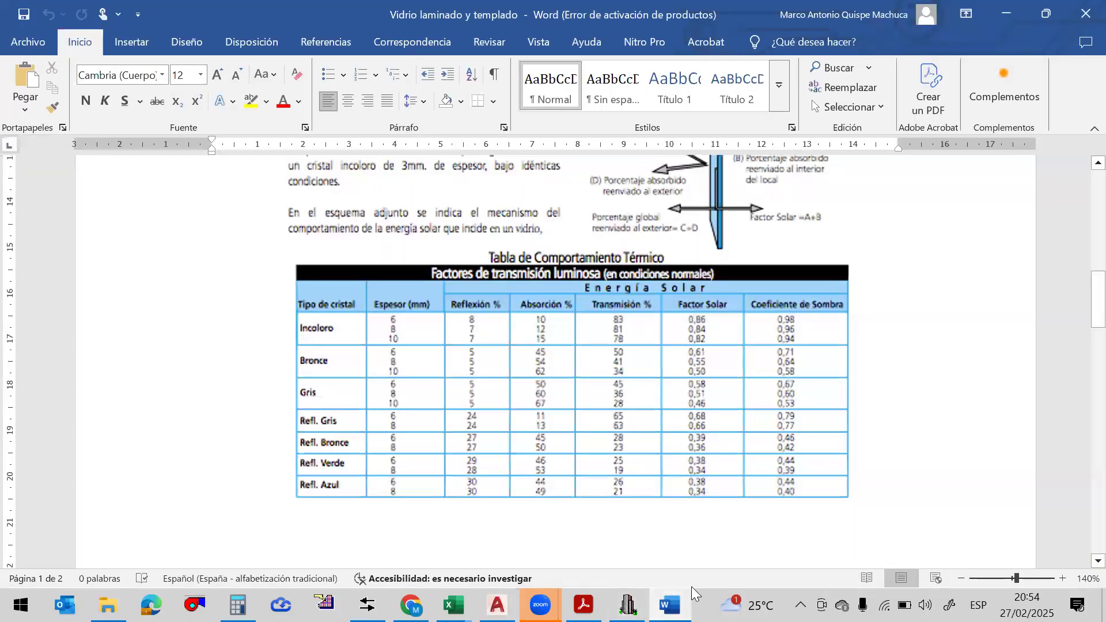
key("alt+Tab")
key("BackSpace")
type("98")
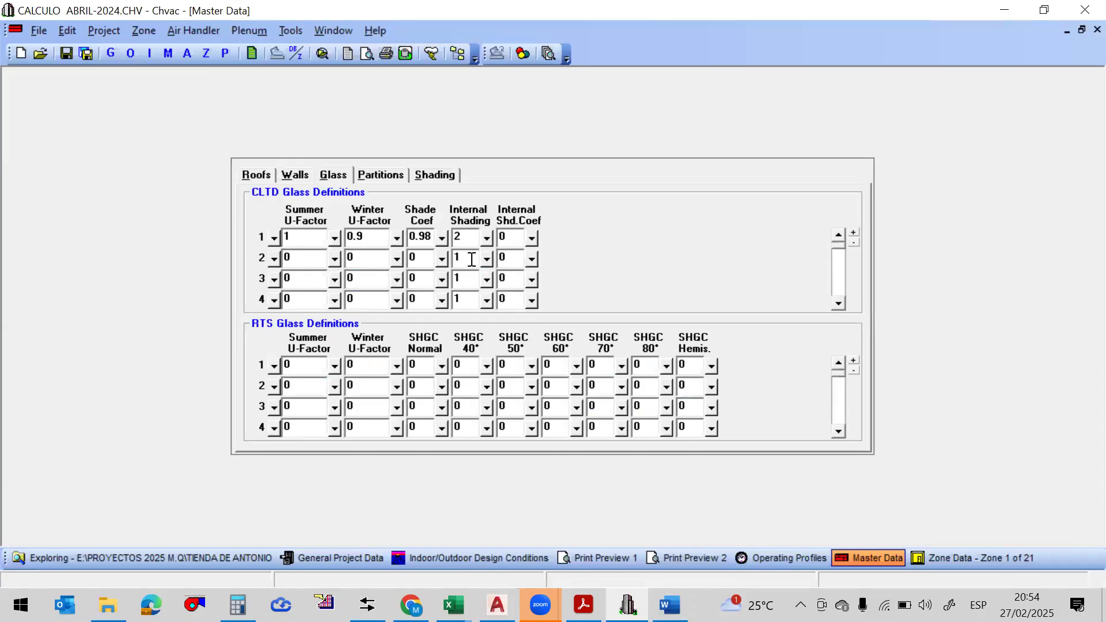
left_click(532, 237)
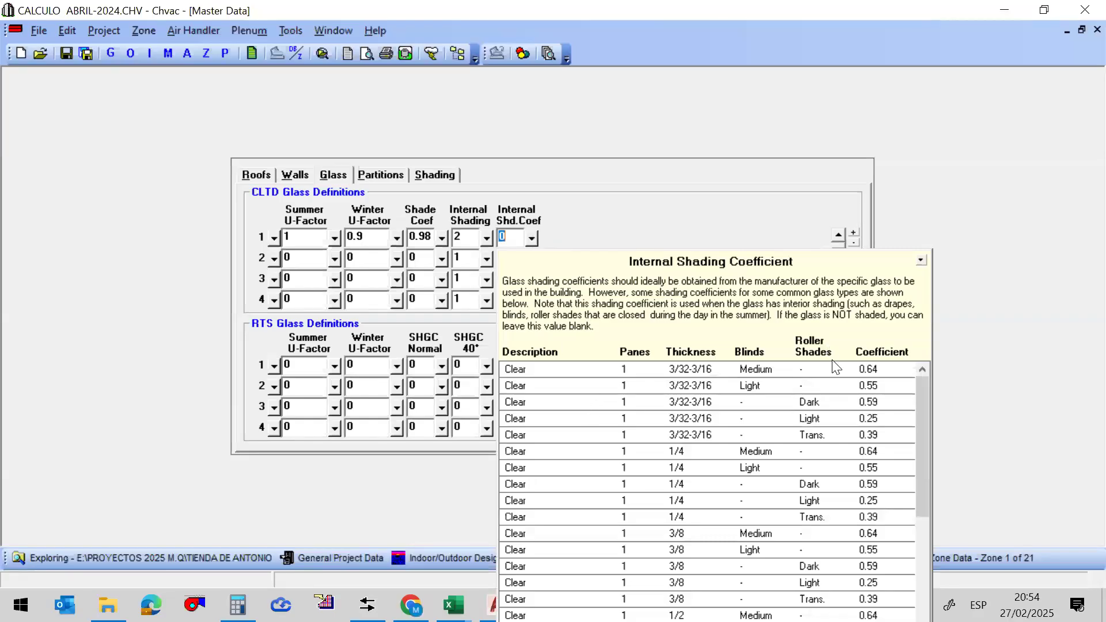
left_click(825, 403)
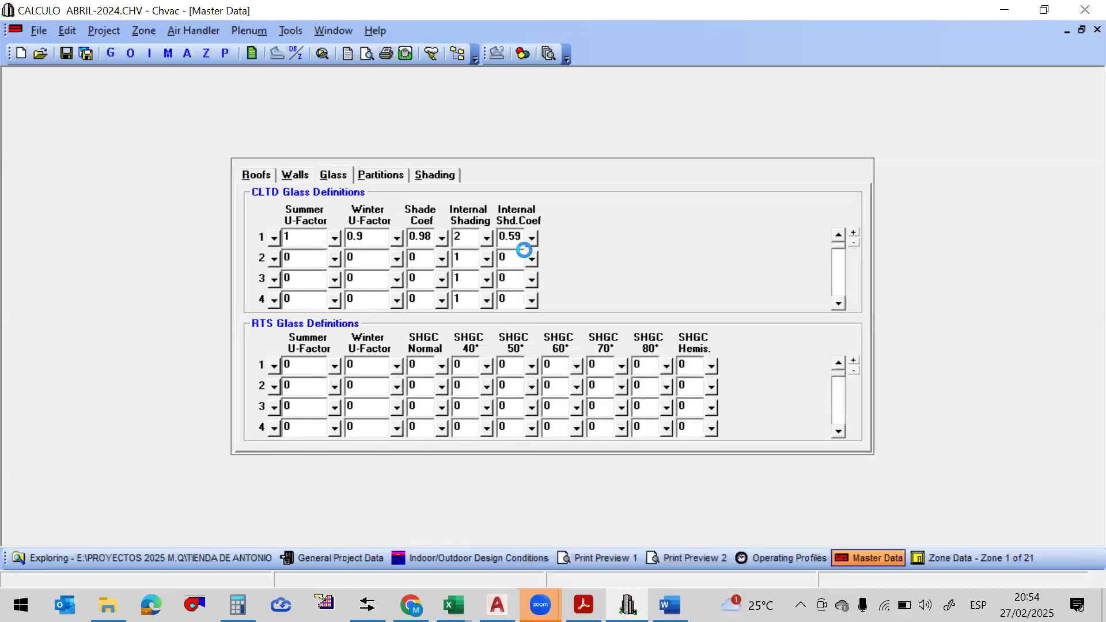
Review the Shade Coef, Internal Shading and Internal Shading Coefficient fields of glass definition 1, and return to the PDF notes on Glass
left_click(426, 241)
left_click(425, 237)
left_click(416, 237)
left_click(466, 237)
left_click(513, 238)
left_click(424, 237)
left_click(510, 237)
left_click(584, 605)
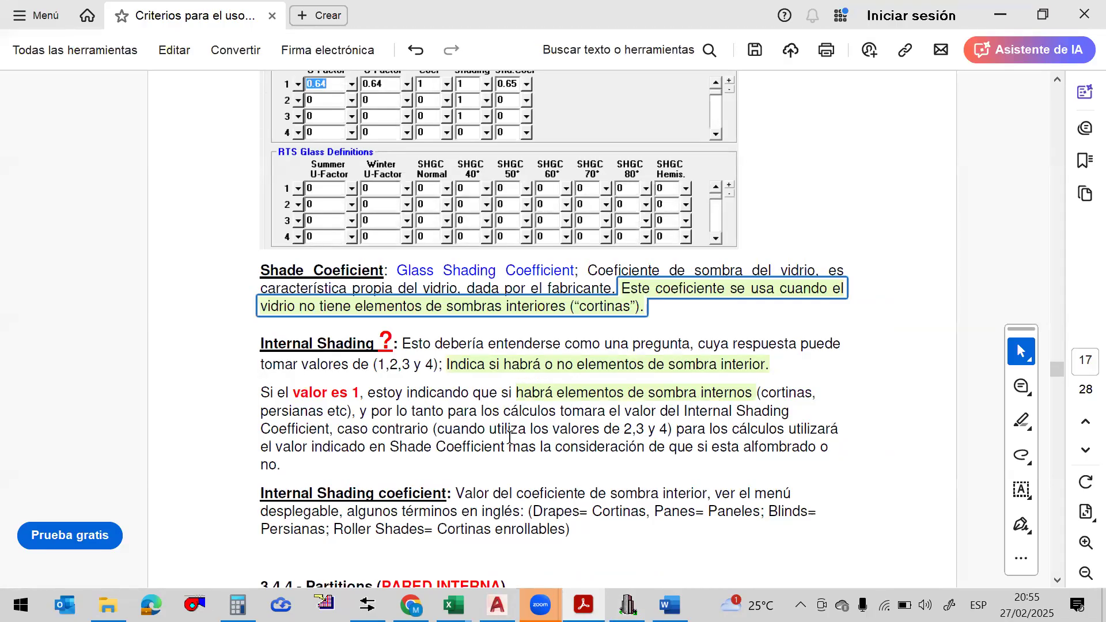
Highlight "(cuando utiliza los valores de 2,3 y 4)" in the Internal Shading paragraph of the PDF notes
left_click(477, 412)
left_click(709, 413)
left_click(772, 412)
left_click_drag(673, 430, 433, 429)
left_click(483, 461)
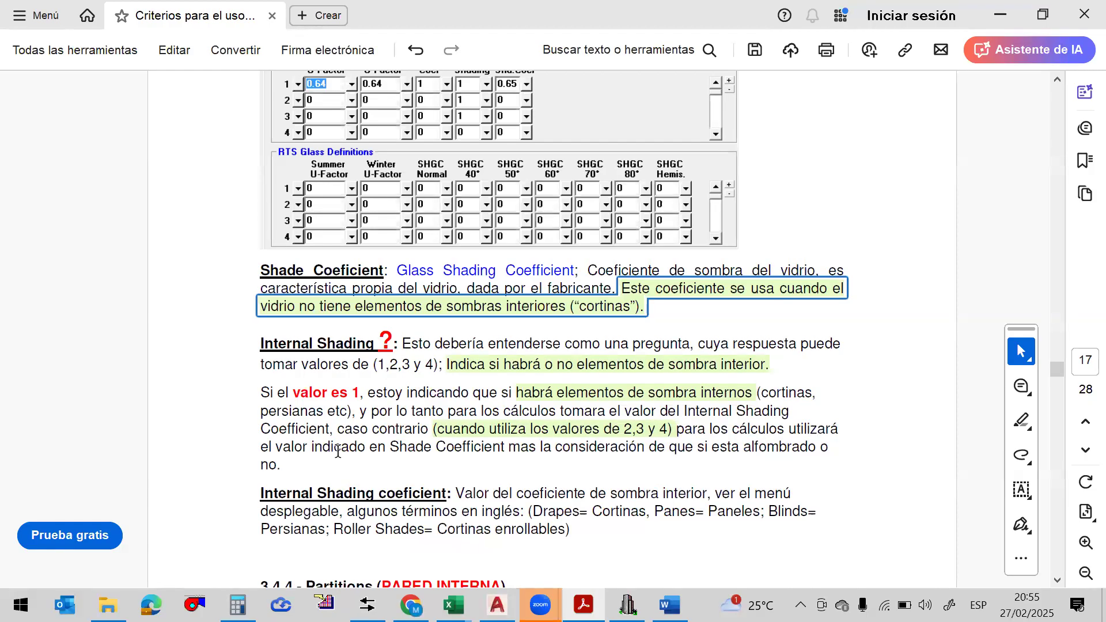
Review the Internal Shading paragraph on using the Shade Coefficient and carpeting, together with the CLTD Glass Definitions image above it
scroll(414, 448, "up", 3)
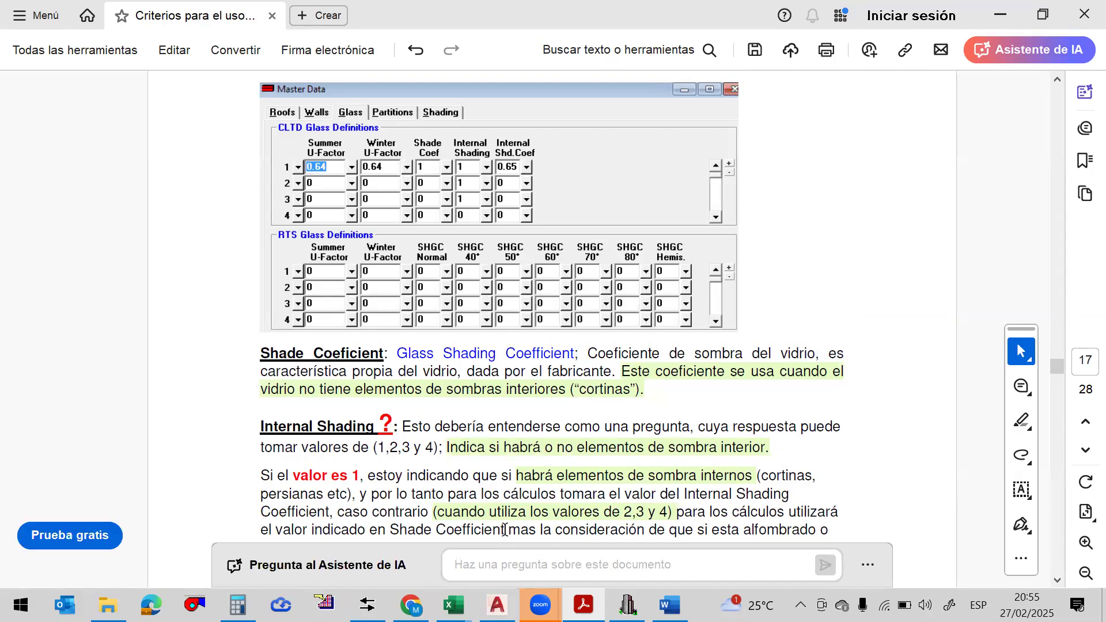
left_click_drag(505, 529, 390, 529)
left_click(615, 531)
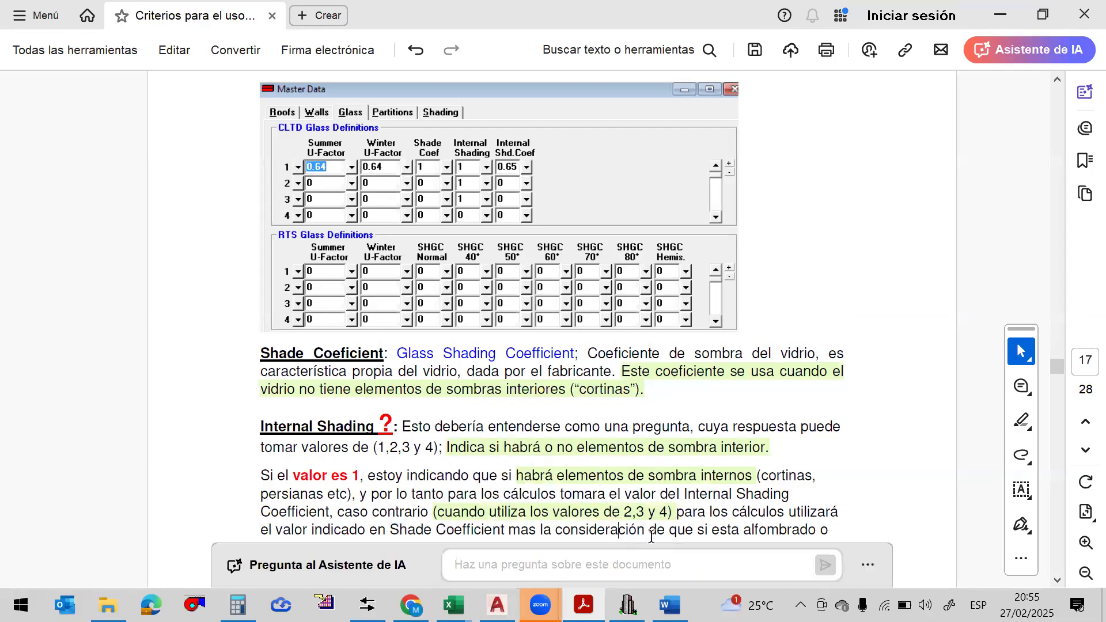
left_click(792, 530)
scroll(763, 426, "down", 1)
left_click(280, 521)
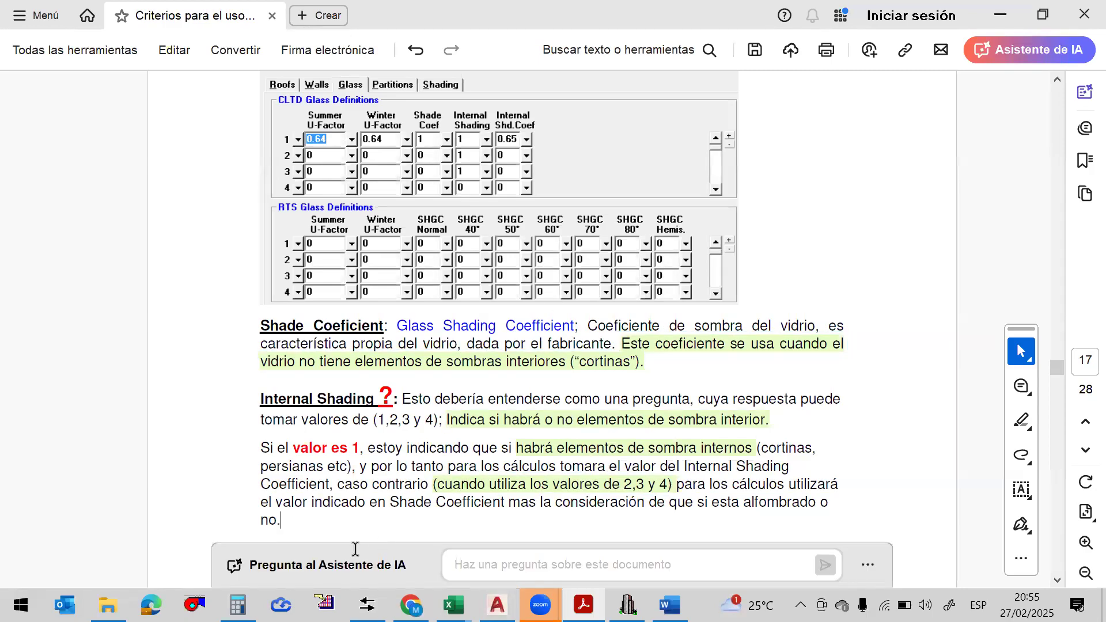
scroll(397, 497, "down", 1)
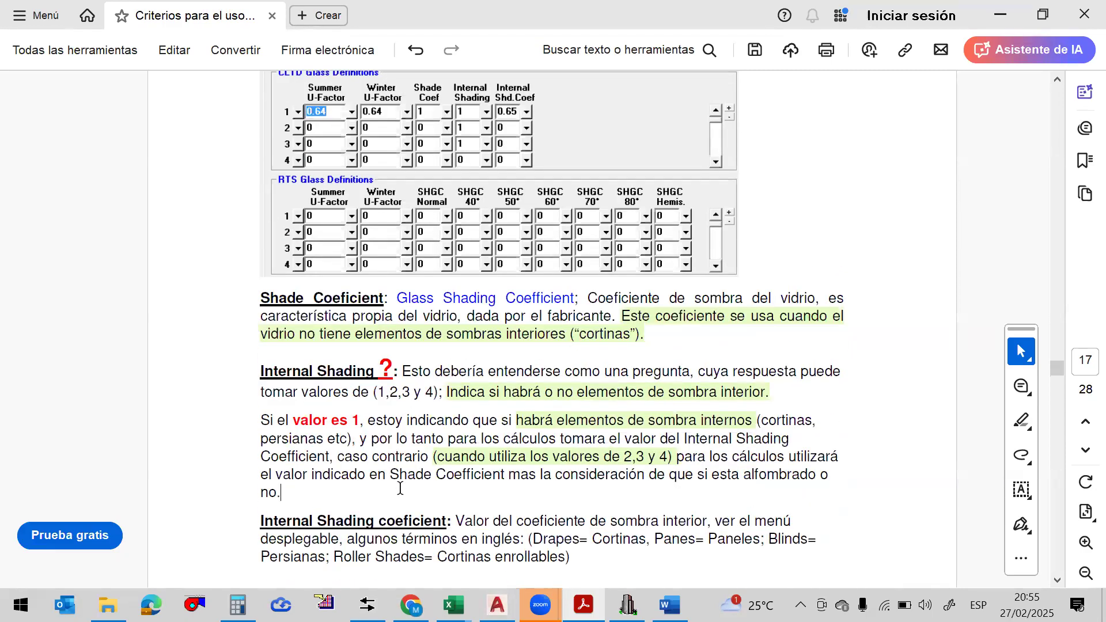
scroll(400, 488, "down", 1)
scroll(449, 465, "up", 2)
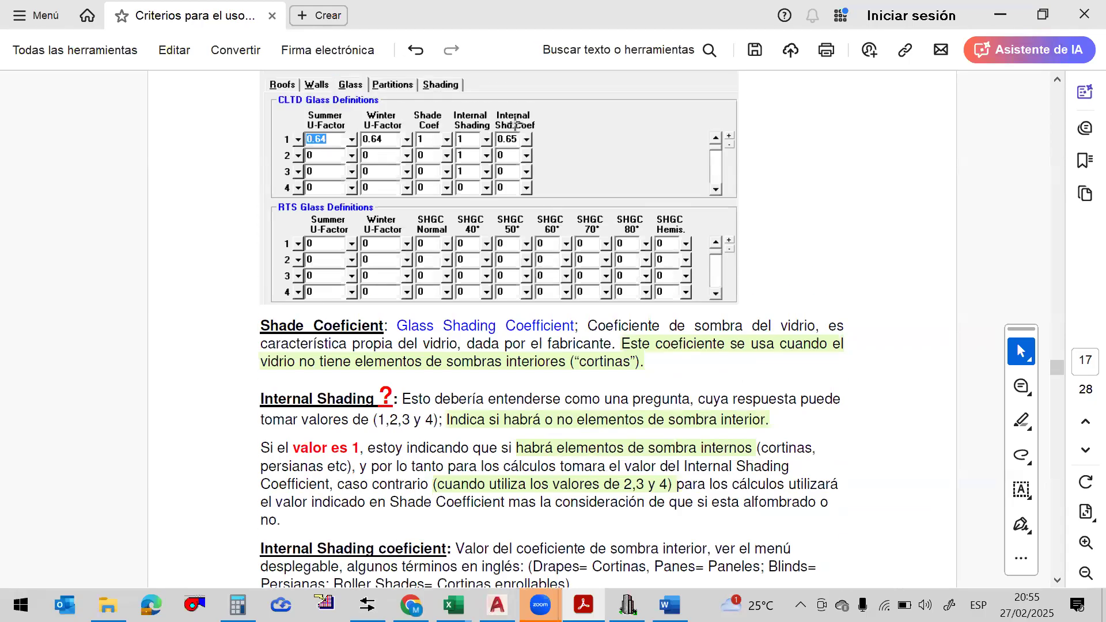
scroll(524, 137, "down", 2)
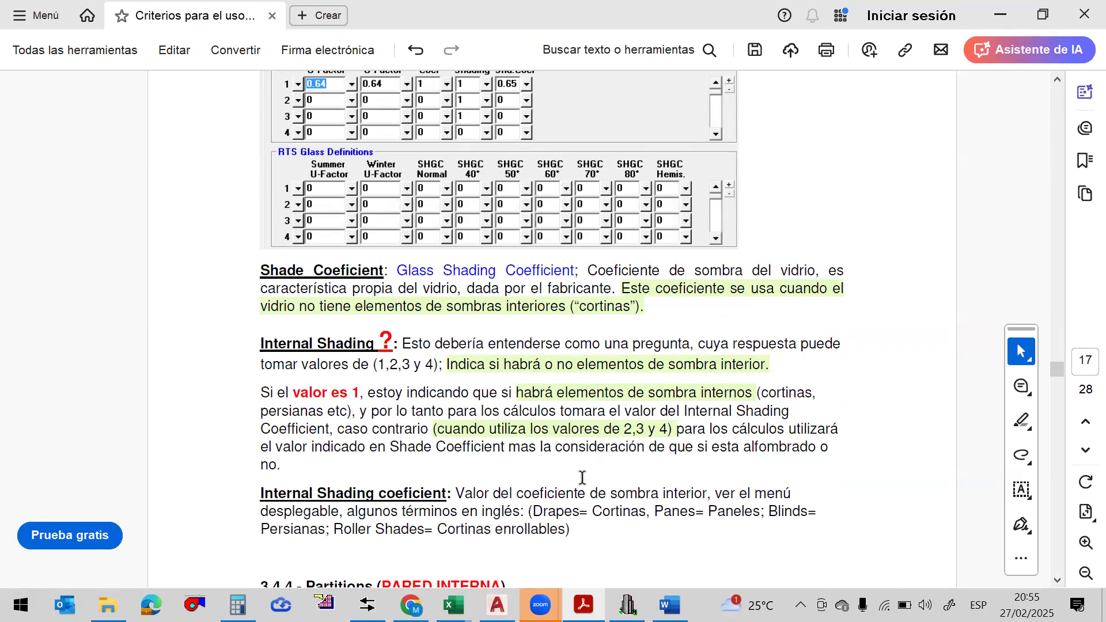
Highlight "Drapes= Cortinas", "Blinds= Persianas" and "Roller Shades= Cortinas enrollables" in the Internal Shading coefficient paragraph
double_click(695, 494)
left_click(712, 498)
left_click(775, 494)
left_click(499, 511)
scroll(499, 511, "down", 1)
left_click_drag(578, 483, 533, 483)
left_click_drag(649, 483, 534, 482)
left_click(615, 348)
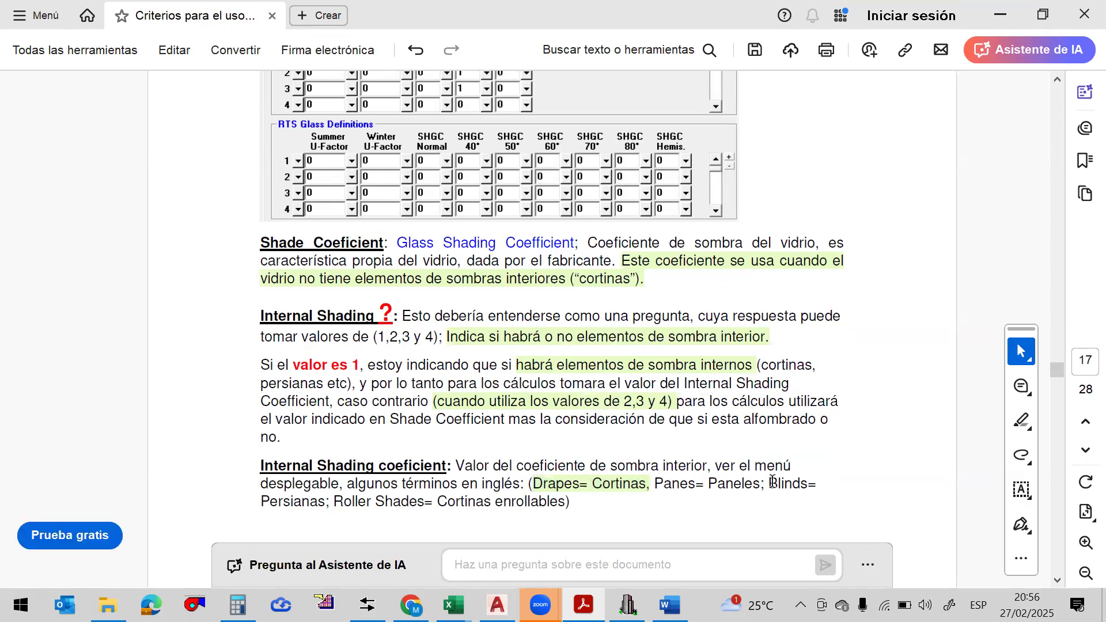
left_click_drag(770, 483, 326, 502)
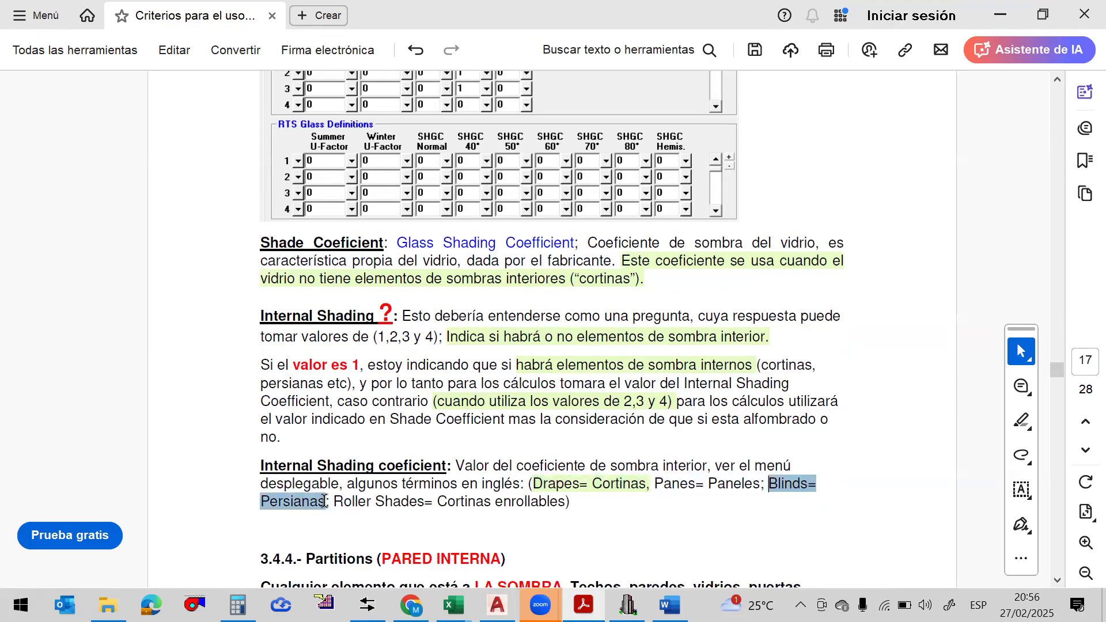
left_click(376, 355)
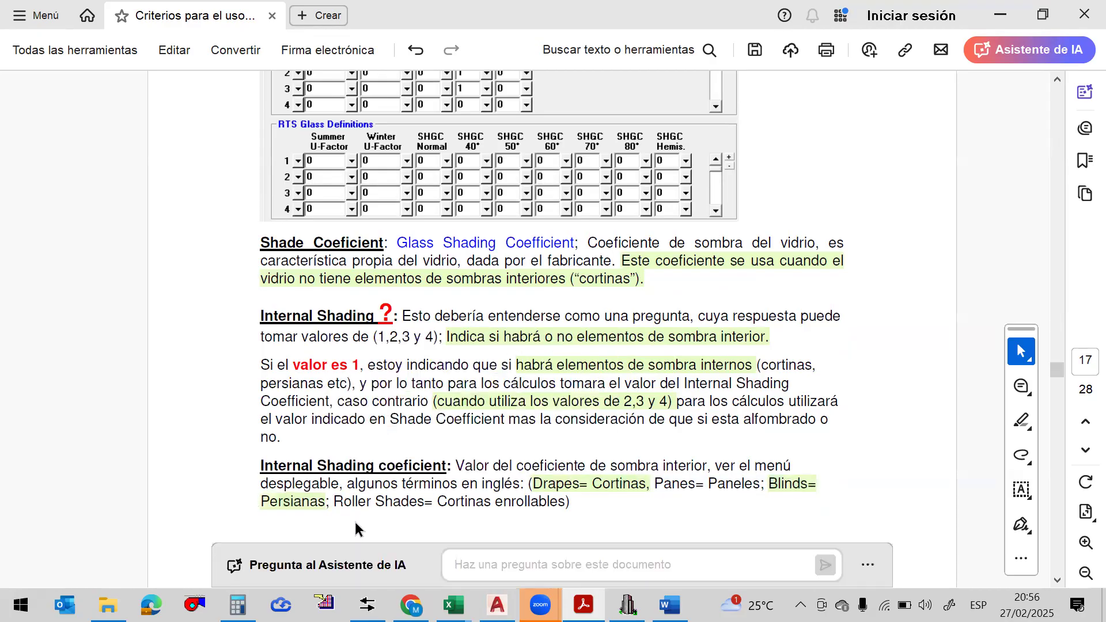
left_click_drag(333, 503, 567, 503)
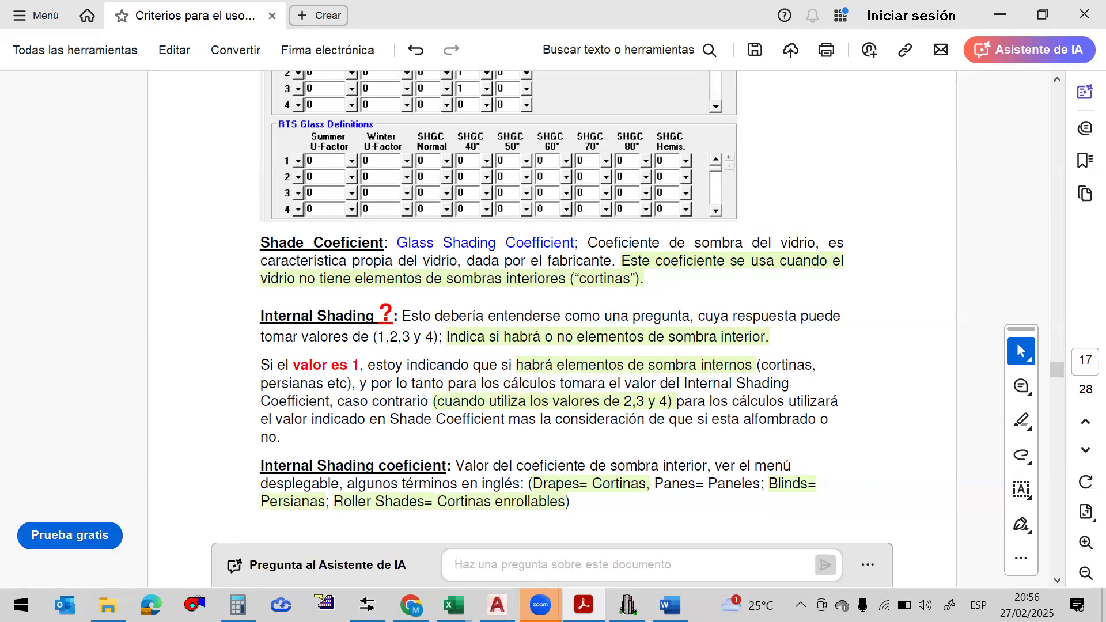
Switch to Chvac, check the Internal Shading Coefficient table for glass definition 1, and return to the PDF notes
mouse_move(540, 605)
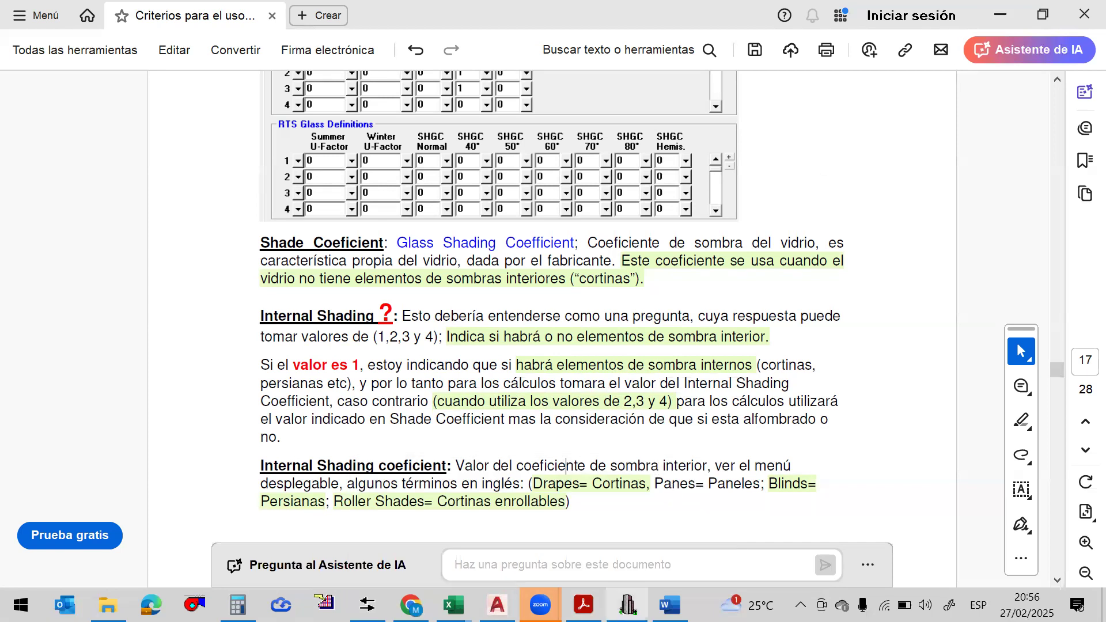
key("alt+Tab")
left_click(532, 238)
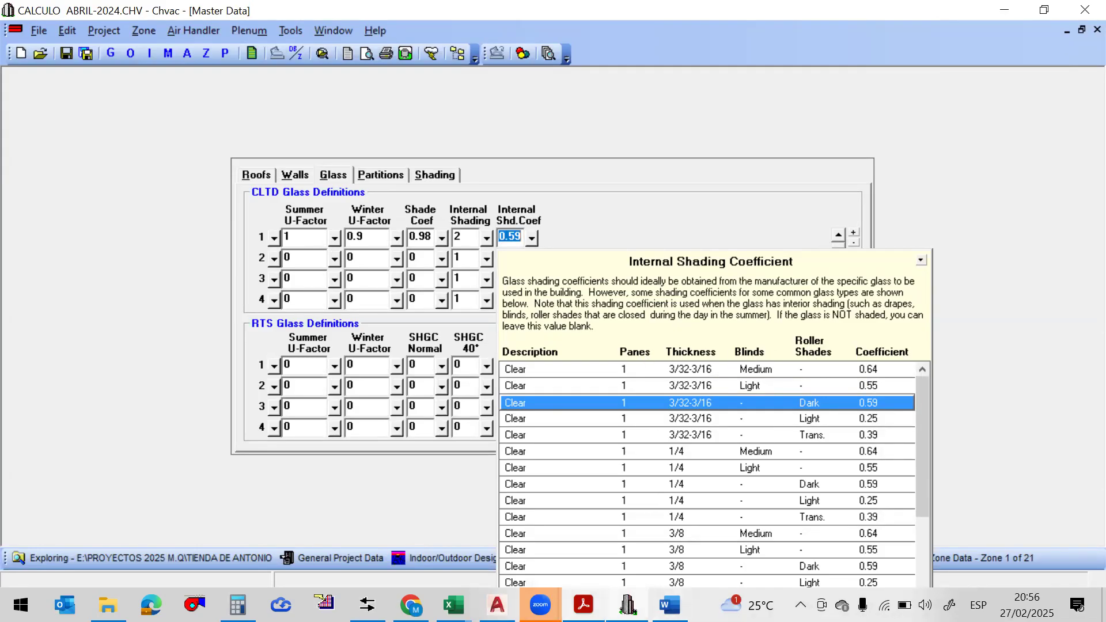
key("alt+Tab")
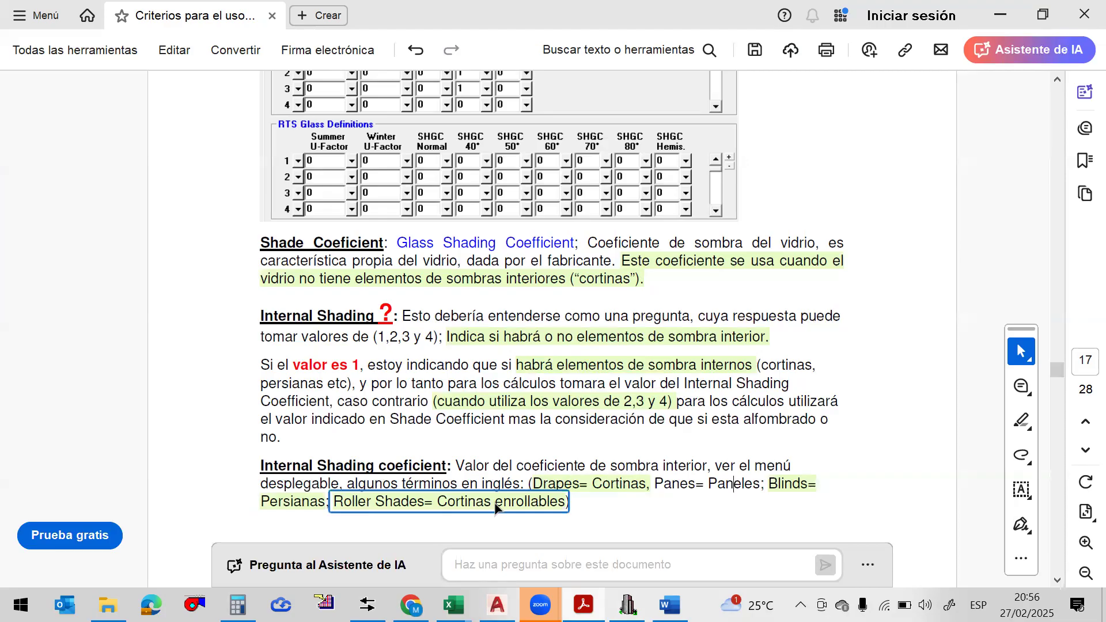
Go over section 3.4.4 Partitions in the PDF notes, compare it with the Partitions definitions in Chvac's Master Data, and return to the notes
scroll(506, 332, "down", 1)
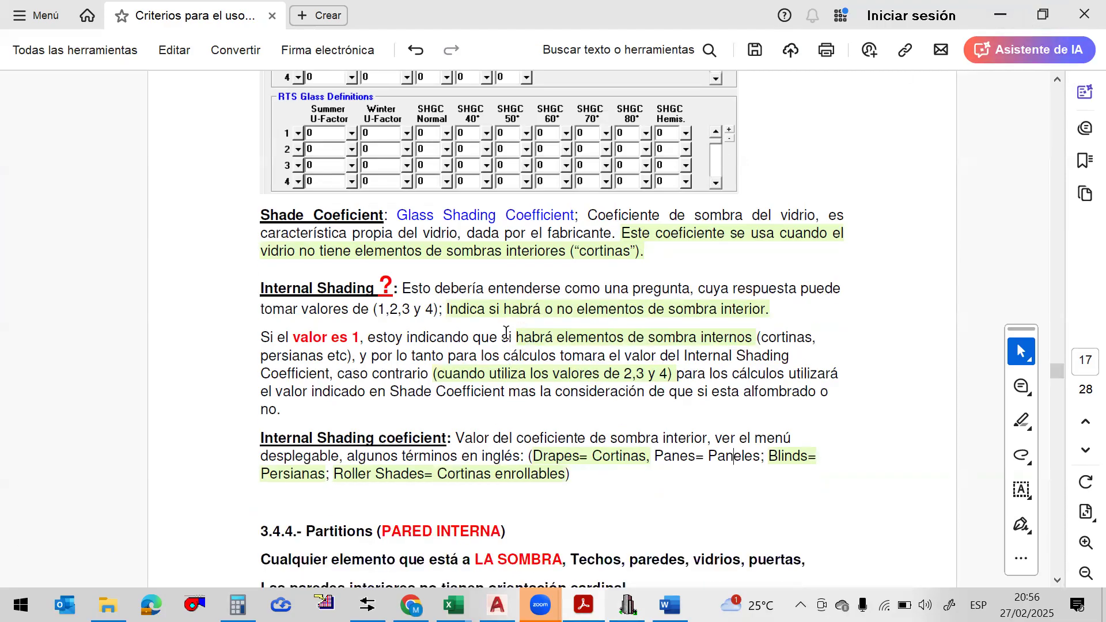
scroll(571, 259, "up", 3)
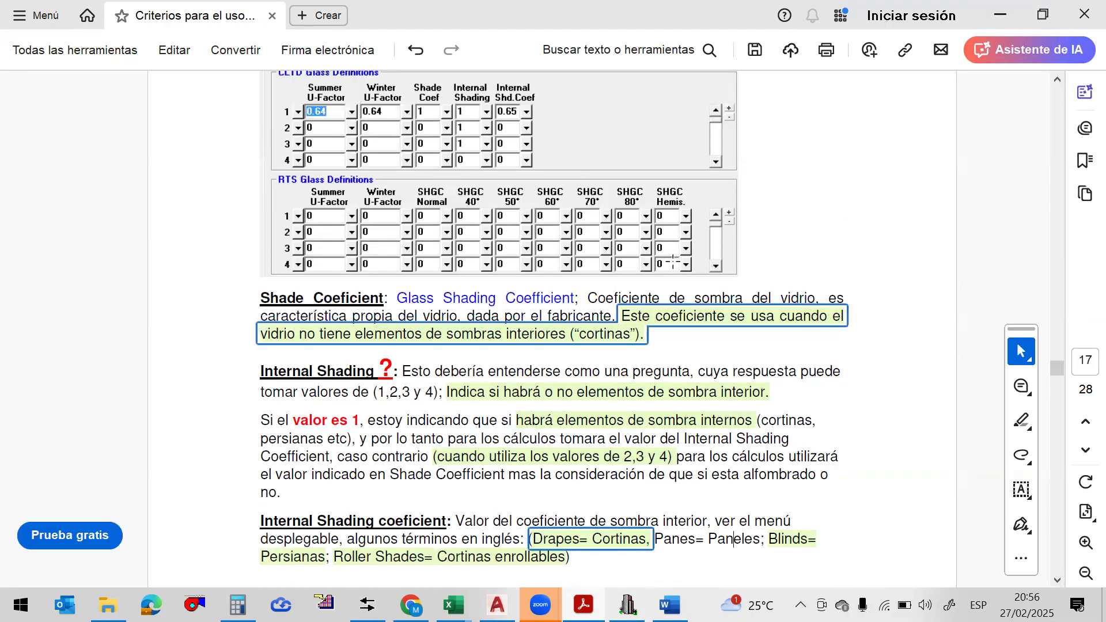
scroll(673, 262, "down", 3)
scroll(657, 224, "up", 7)
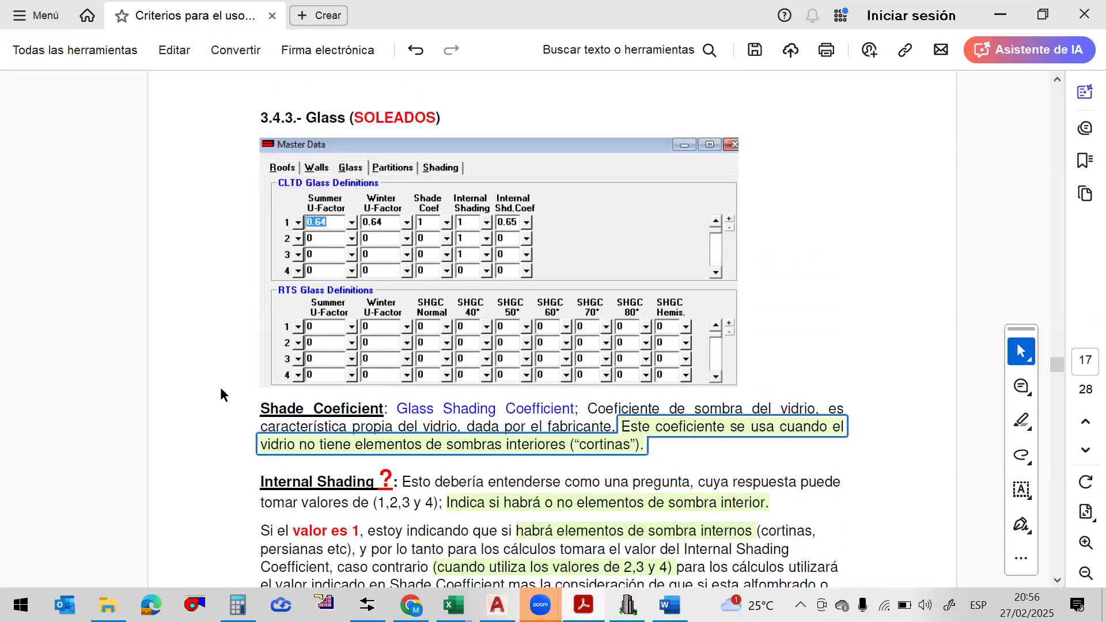
scroll(754, 320, "down", 4)
scroll(754, 324, "down", 11)
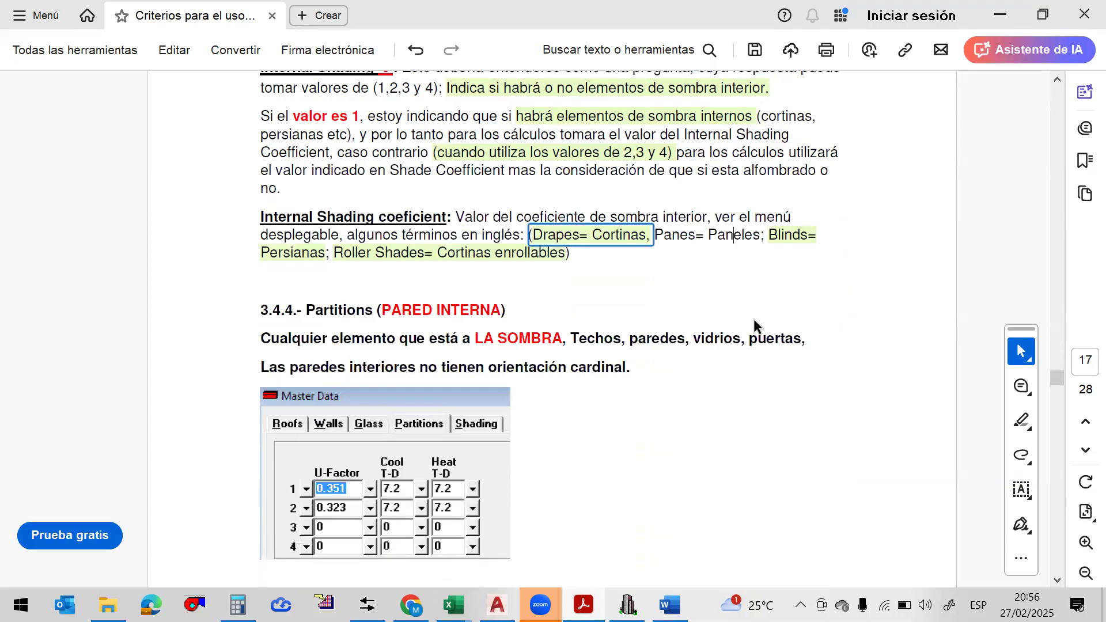
scroll(754, 320, "down", 2)
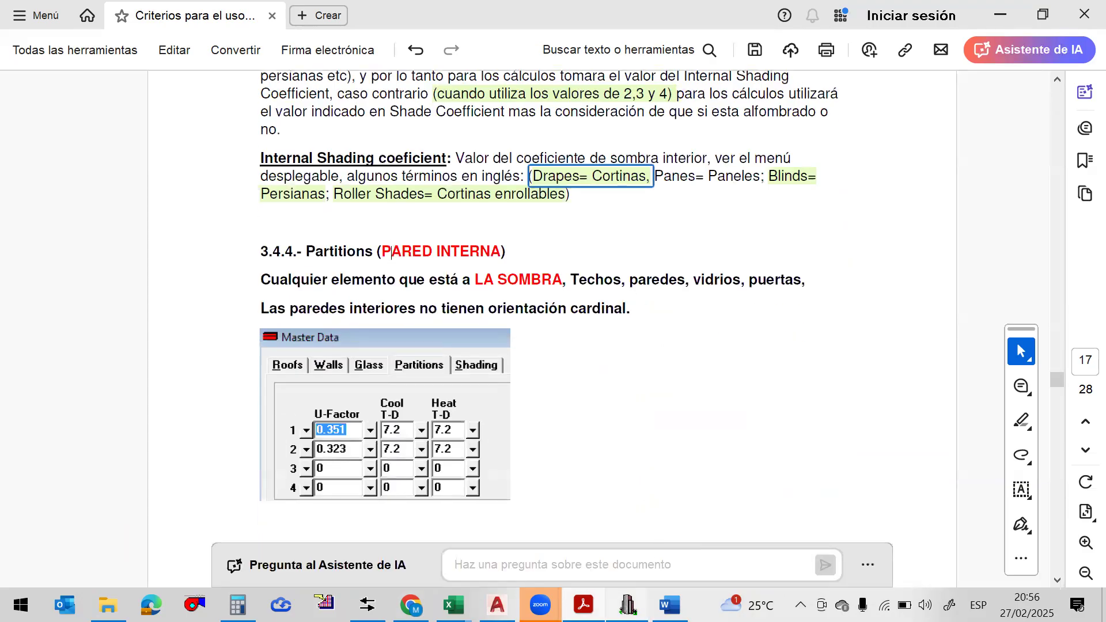
left_click(627, 605)
left_click(386, 175)
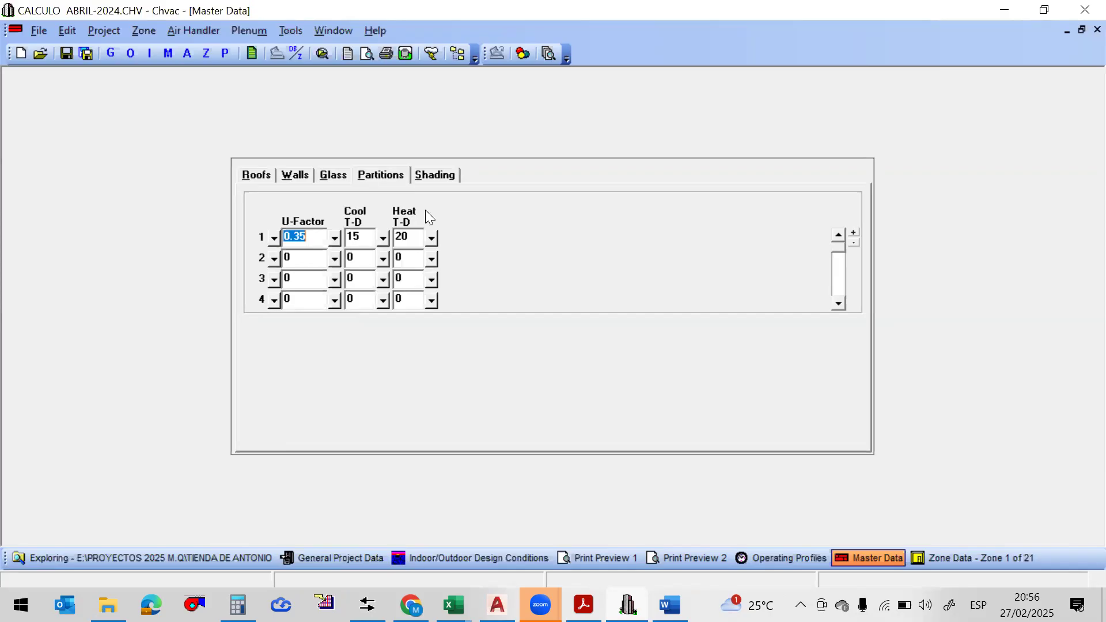
key("alt+Tab")
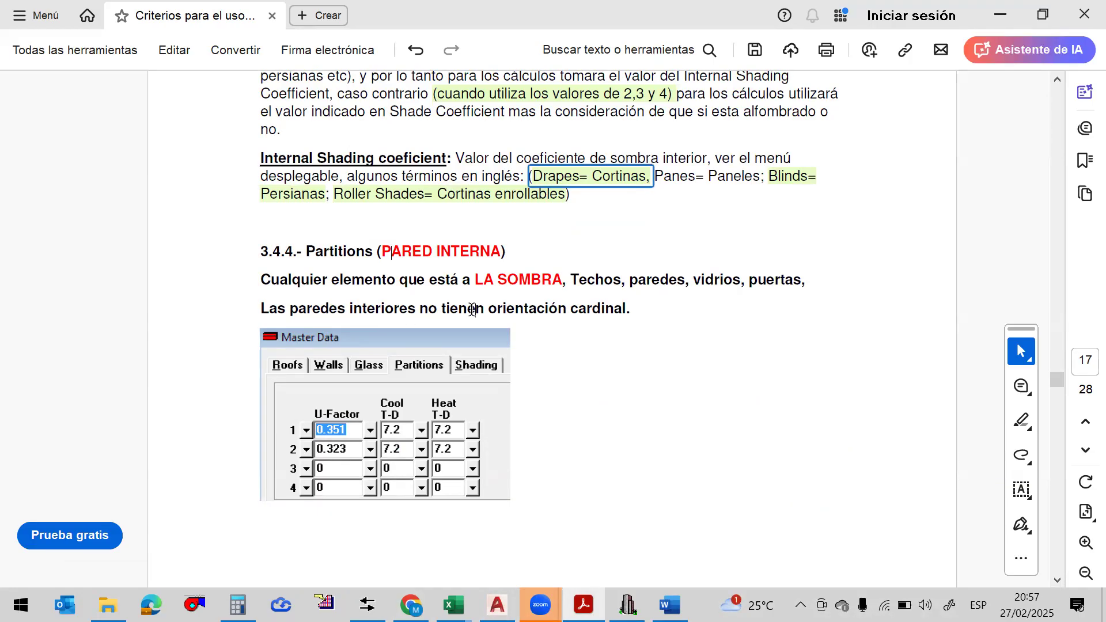
Highlight the sentence "Las paredes interiores no tienen orientación cardinal." in section 3.4.4 Partitions
left_click_drag(633, 309, 263, 309)
left_click(316, 335)
scroll(606, 378, "down", 12)
scroll(607, 378, "up", 13)
scroll(607, 362, "down", 10)
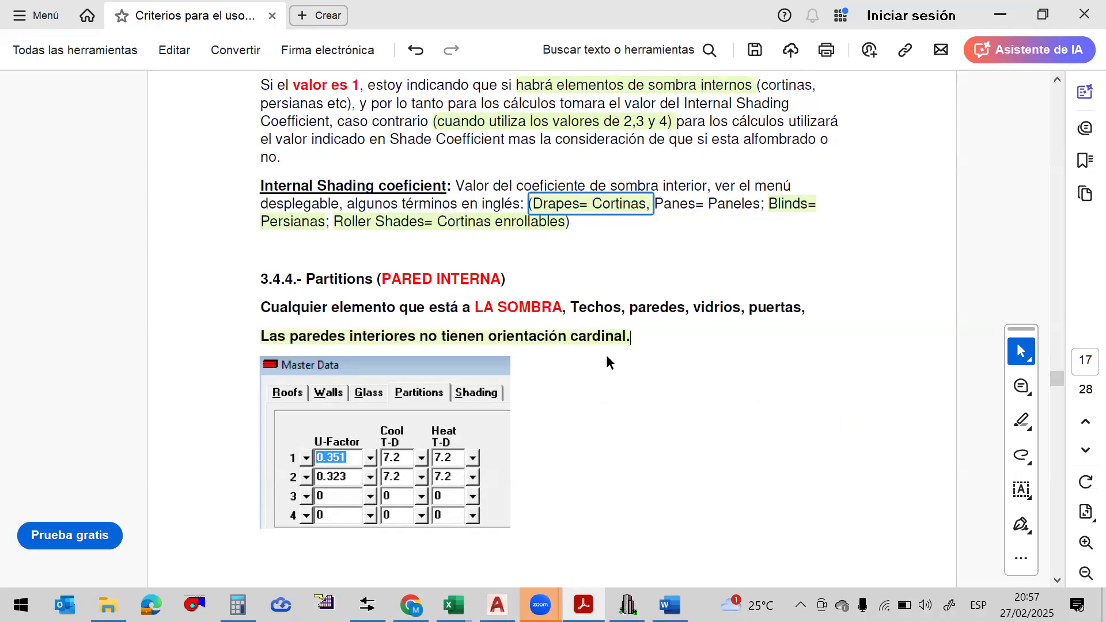
scroll(438, 219, "up", 2)
scroll(519, 346, "up", 8)
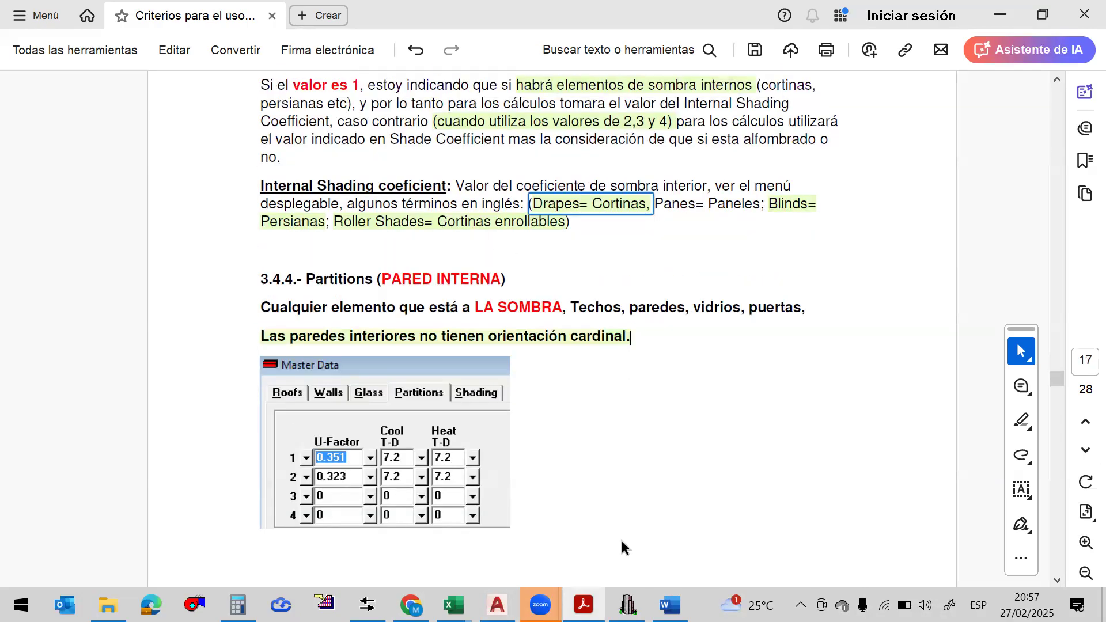
Switch to Chvac, open the Zone Data of zone 1 and examine the partition entries in its wall list
left_click(628, 605)
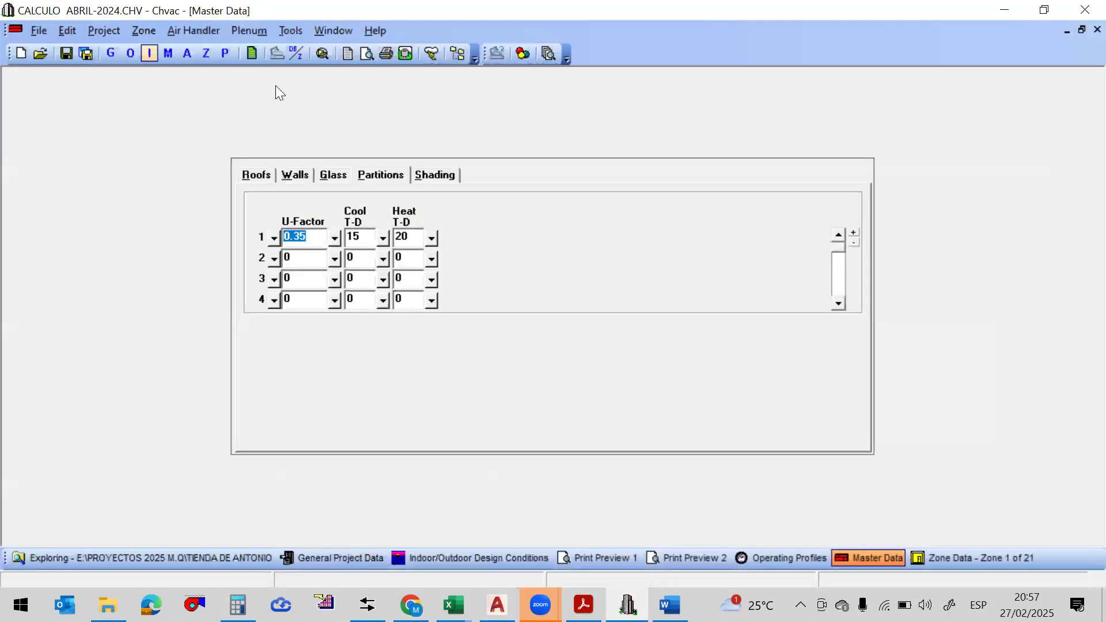
left_click(206, 53)
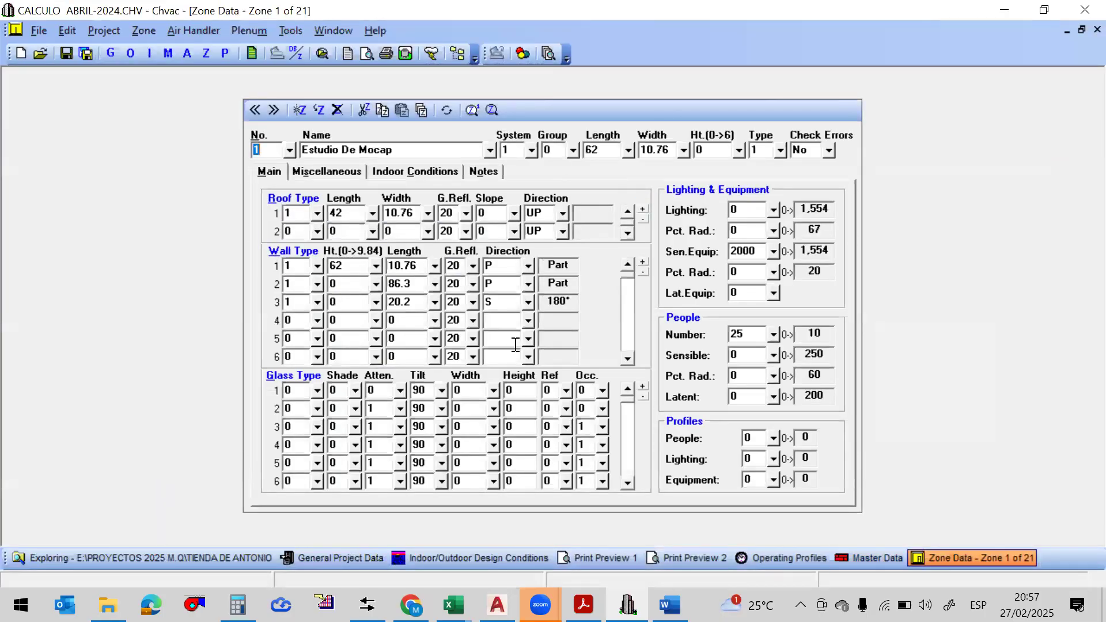
left_click(413, 284)
left_click(413, 284)
Switch to Excel, create a blank workbook and apply all borders to cells E6:F8
left_click(453, 605)
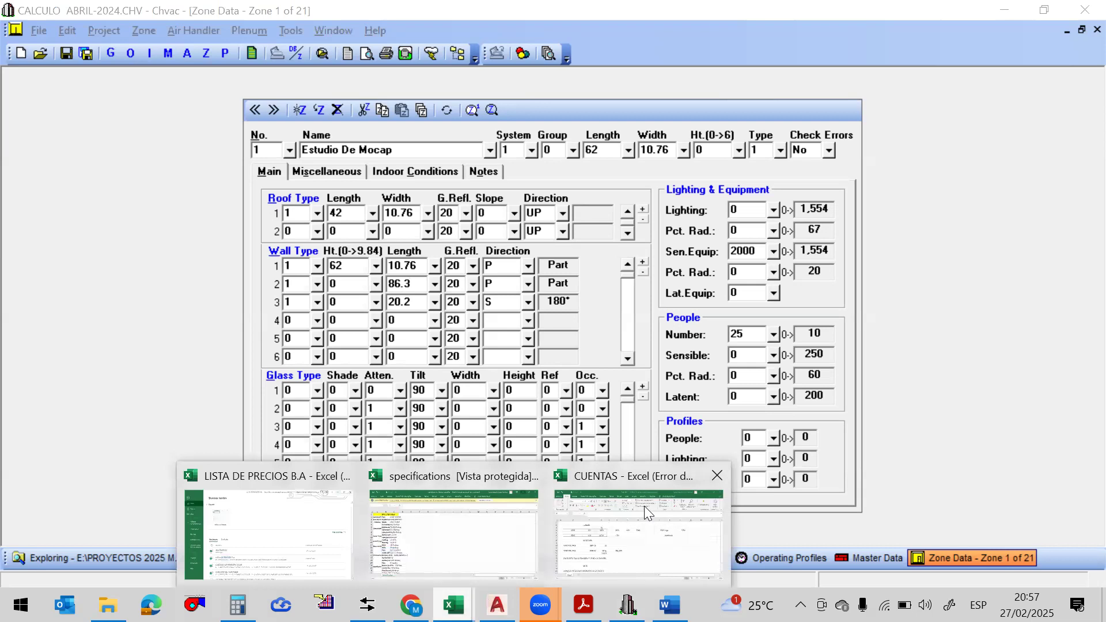
left_click(311, 529)
left_click(240, 189)
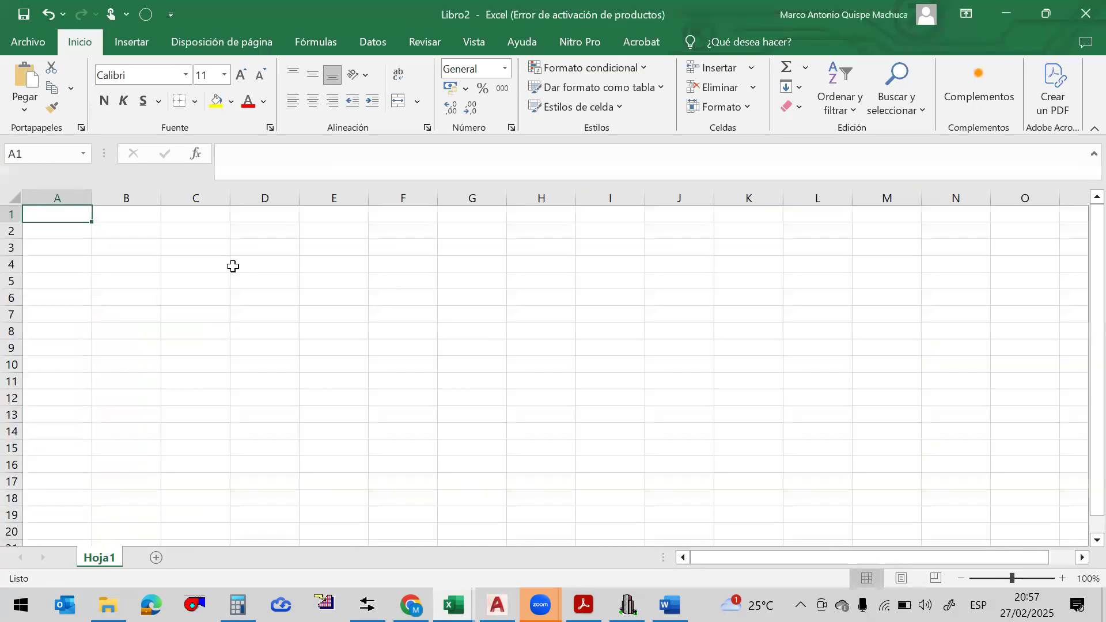
left_click_drag(244, 247, 399, 329)
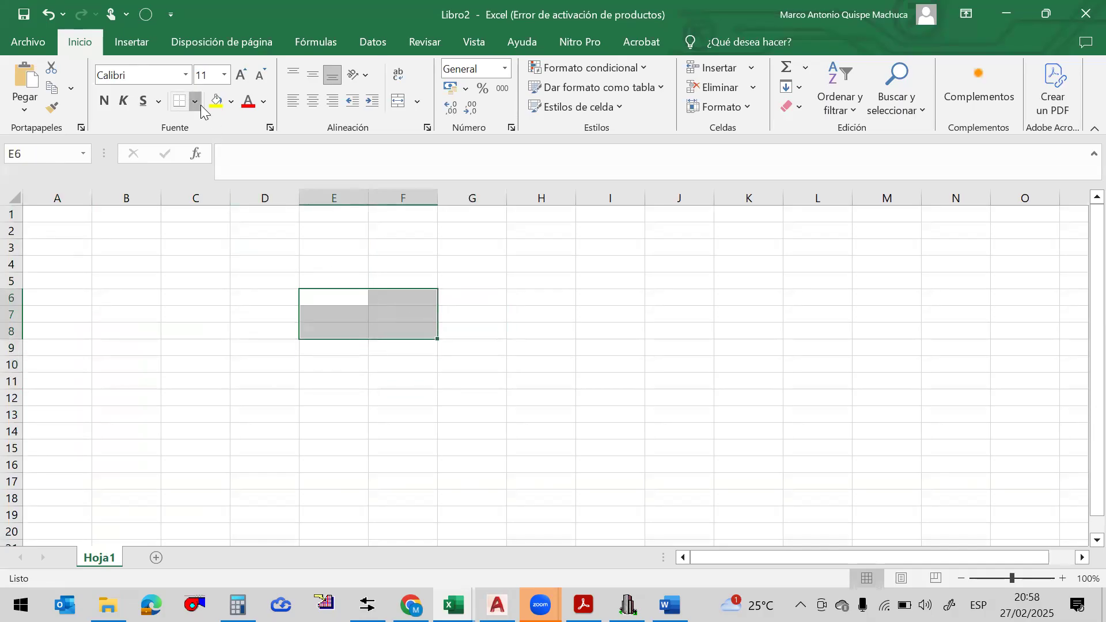
left_click(195, 101)
left_click(250, 258)
left_click(542, 295)
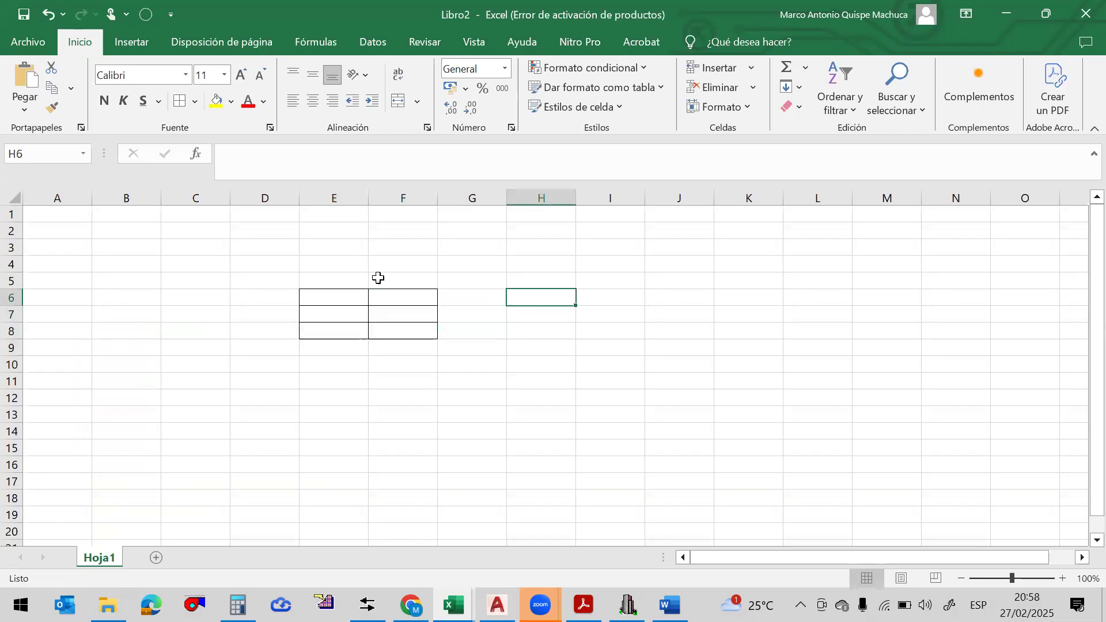
scroll(378, 276, "up", 3)
Increase the heights of rows 6 to 8 and extend the borders over cells D6:F8 to form a three-by-three grid
left_click(490, 194)
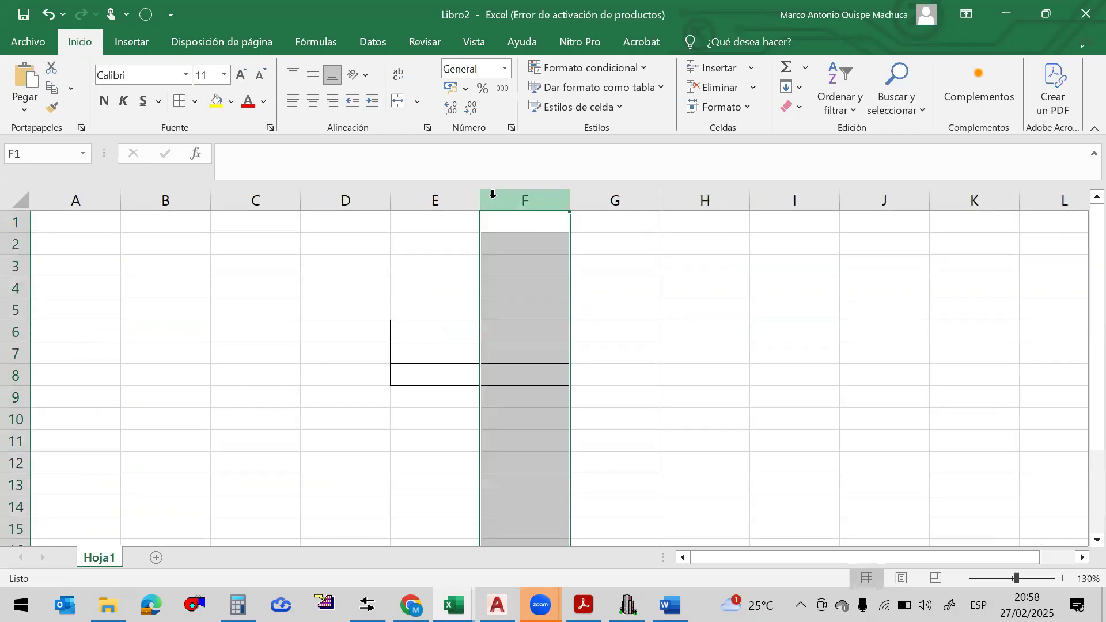
left_click_drag(15, 341, 16, 369)
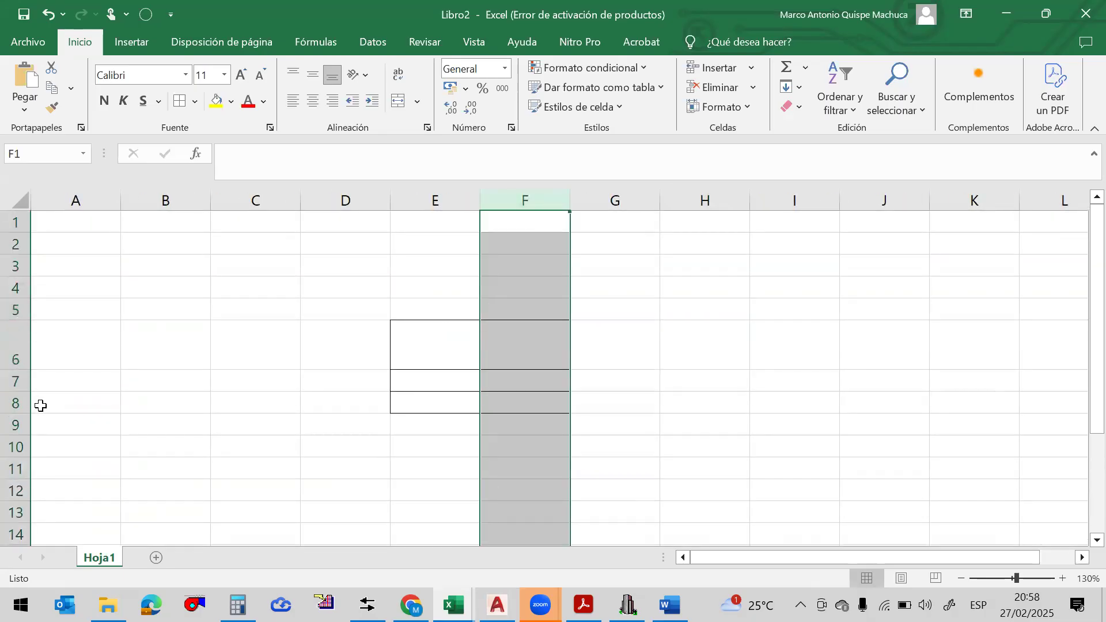
left_click_drag(20, 413, 21, 450)
left_click_drag(10, 386, 12, 432)
left_click_drag(544, 357, 353, 476)
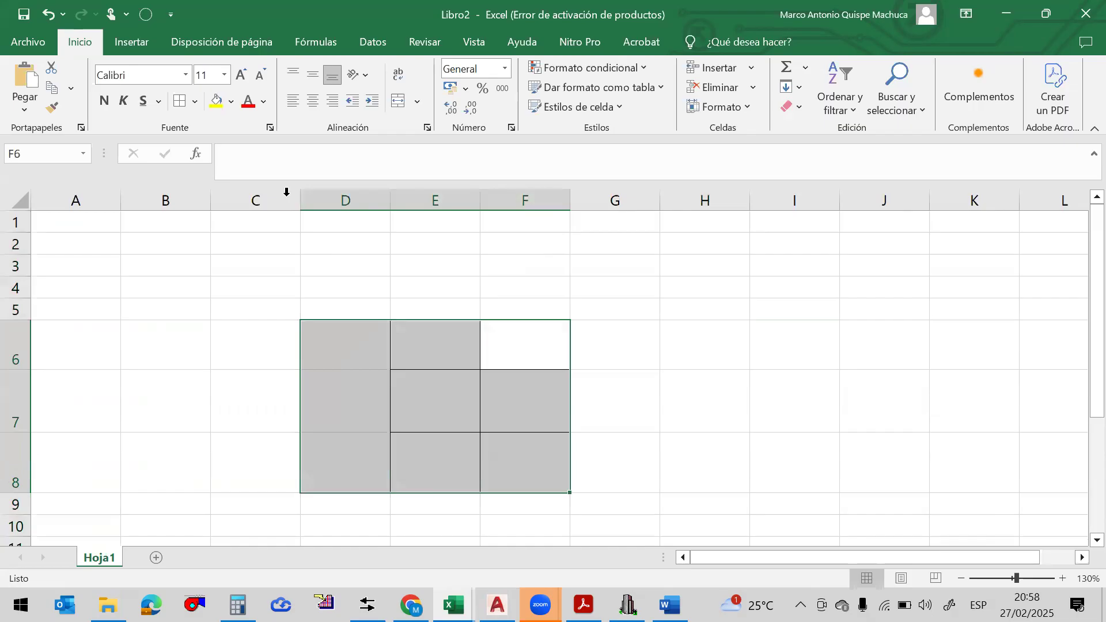
left_click(180, 100)
left_click(710, 372)
Label the grid's first cell, D6, as "oficina 1"
double_click(361, 348)
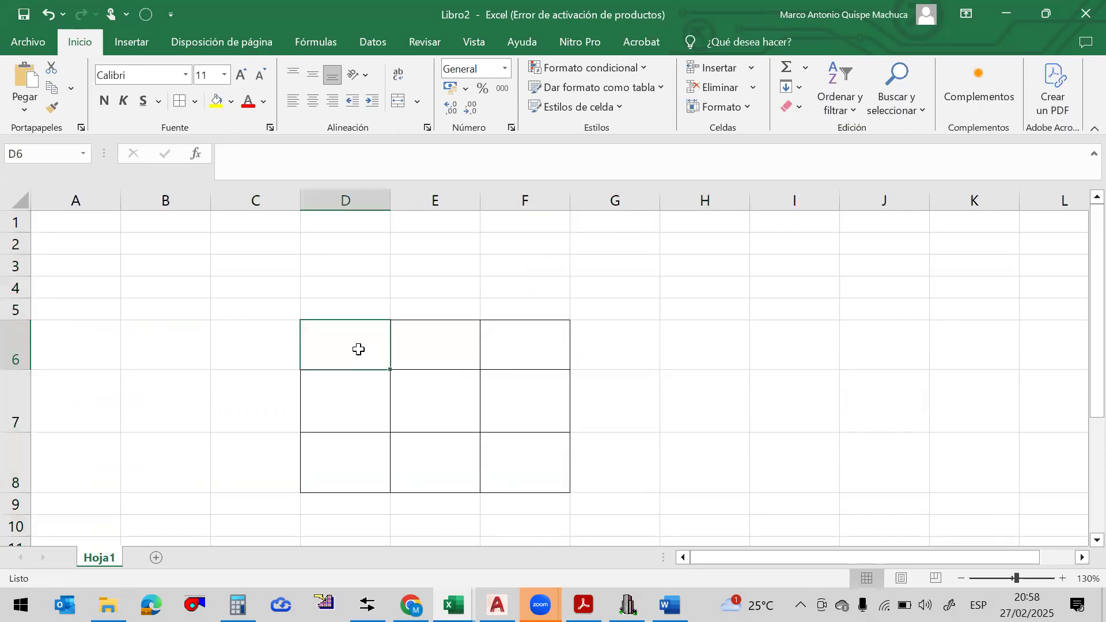
type("ofic")
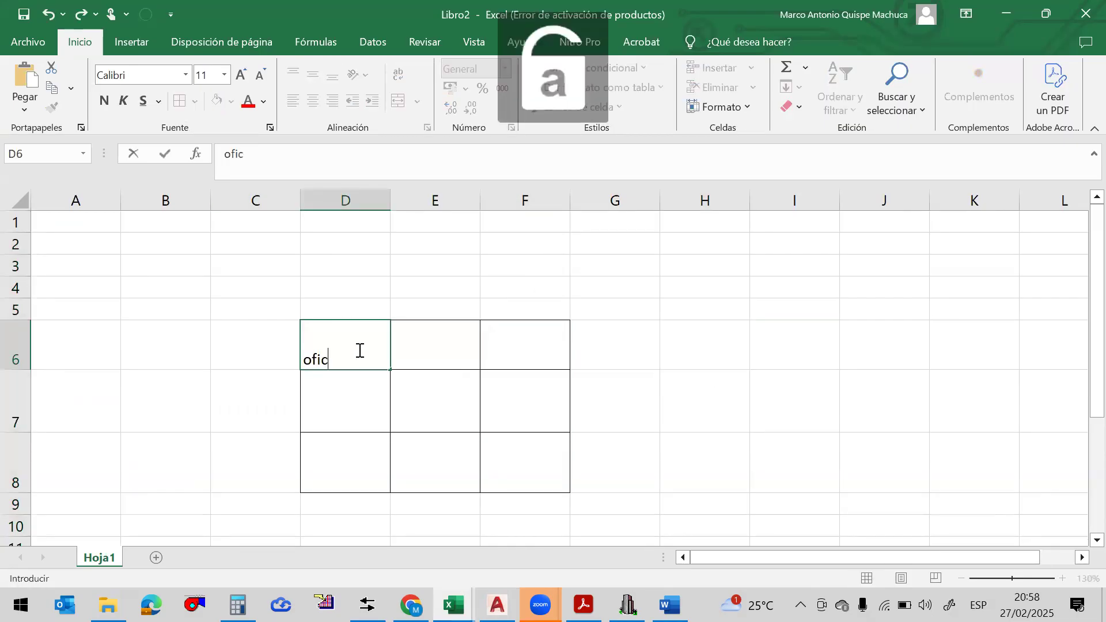
type("ina 1")
key("Return")
left_click(360, 350)
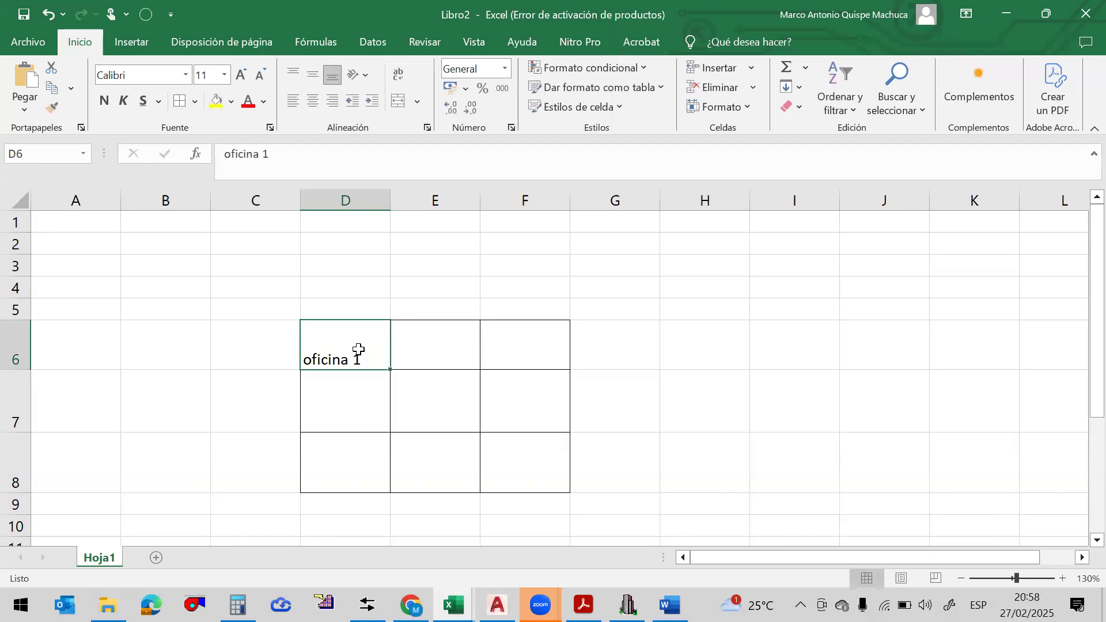
Copy the oficina 1 label to E6 and F6 and renumber the copies as "oficina 2" and "oficina 3"
key("ctrl+c")
left_click(425, 357)
key("ctrl+v")
left_click(549, 351)
key("ctrl+v")
double_click(451, 358)
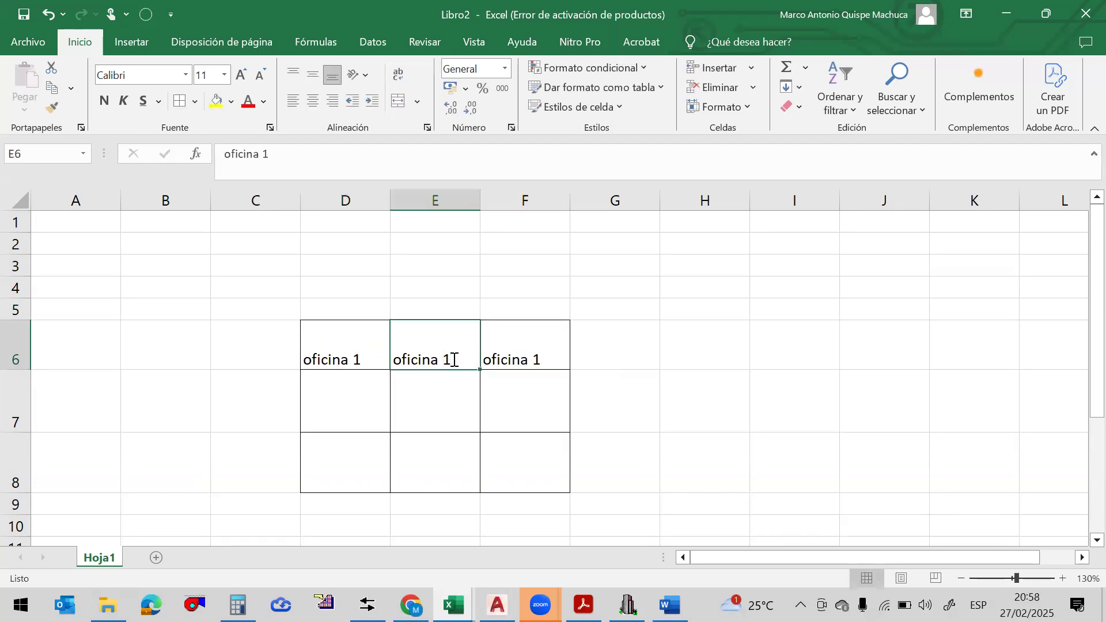
key("BackSpace")
type("2")
key("Return")
double_click(552, 358)
key("BackSpace")
type("3")
key("Return")
Fill the office labels down to rows 7 and 8, and renumber cells D7:F7 as "oficina 4", "oficina 5" and "oficina 6"
left_click_drag(346, 355, 562, 482)
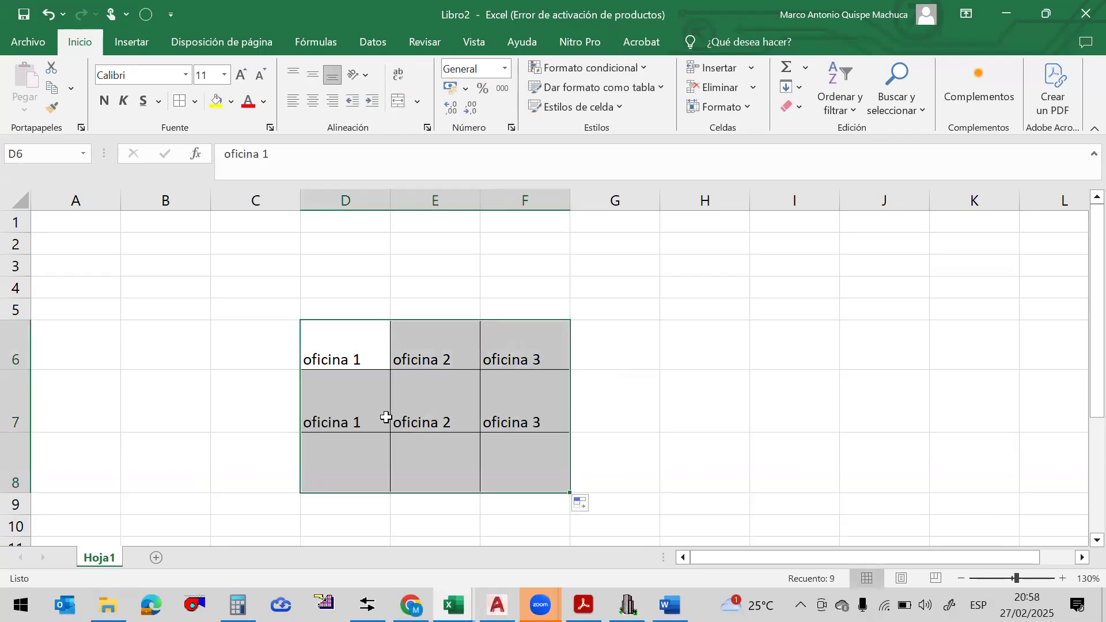
double_click(363, 420)
key("BackSpace")
type("4")
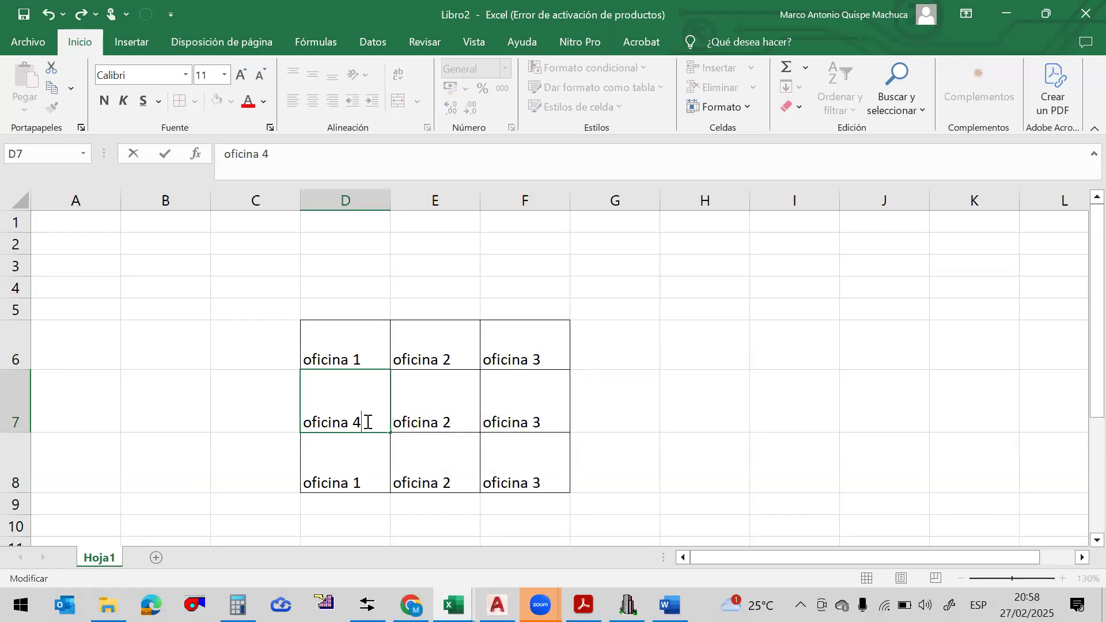
key("Return")
left_click(484, 422)
double_click(463, 421)
key("BackSpace")
type("5")
key("Return")
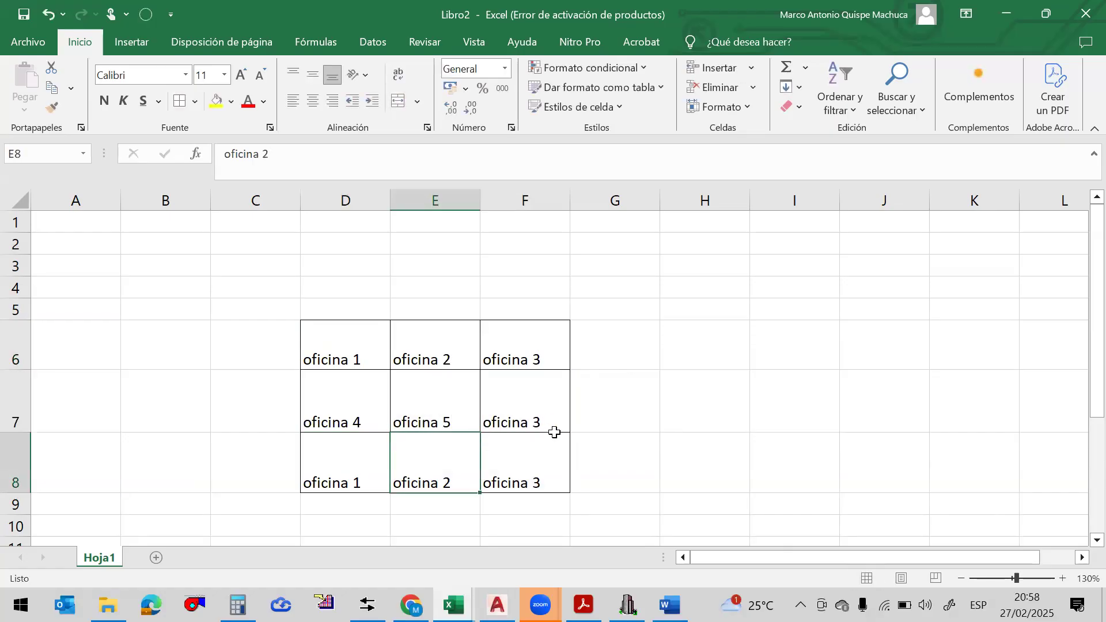
double_click(547, 422)
key("BackSpace")
type("6")
key("Return")
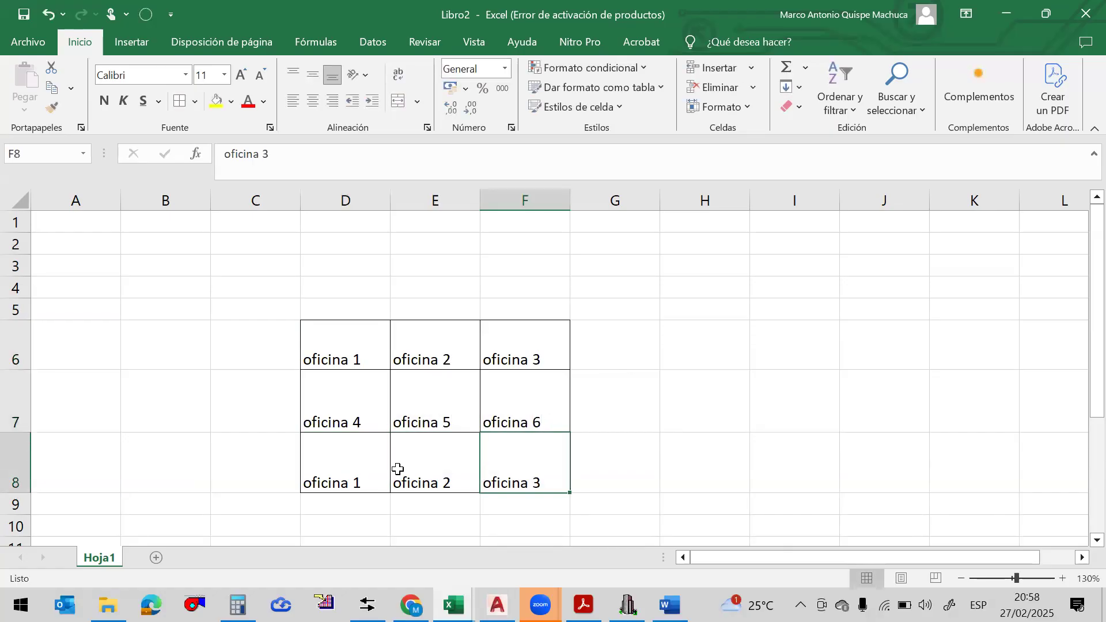
Renumber the labels in cells D8:F8 as "oficina 7", "oficina 8" and "oficina 9"
double_click(366, 485)
key("BackSpace")
type("7")
key("Return")
double_click(447, 483)
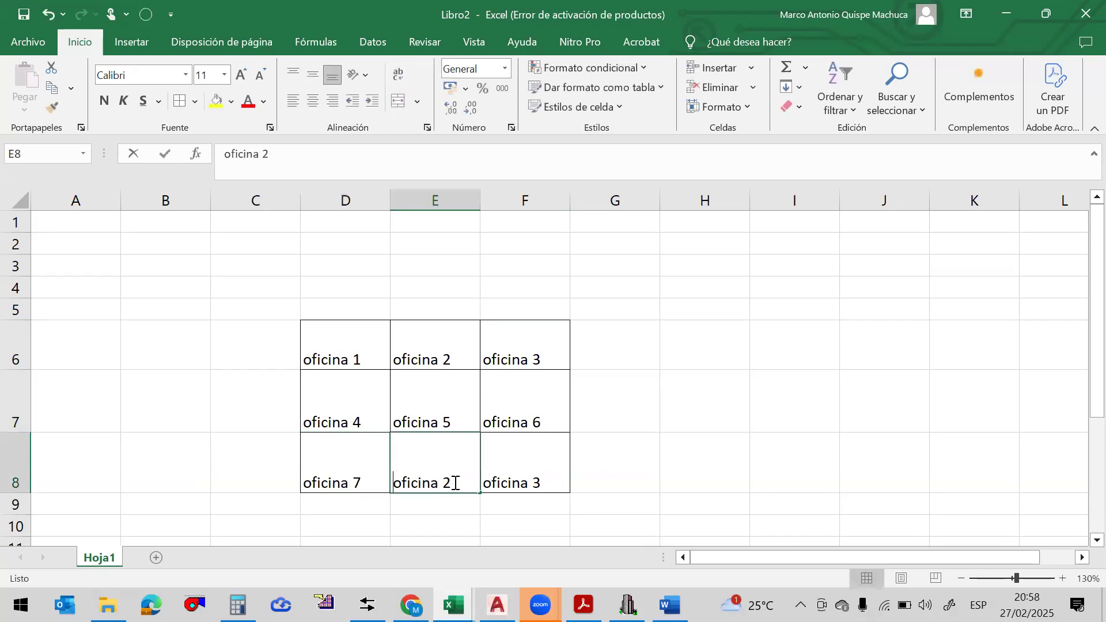
key("BackSpace")
type("8")
key("Return")
double_click(541, 483)
key("BackSpace")
type("9")
left_click(593, 457)
Apply a thick outside border around the office grid D6:F8
left_click_drag(345, 351, 467, 415)
left_click_drag(492, 453, 493, 456)
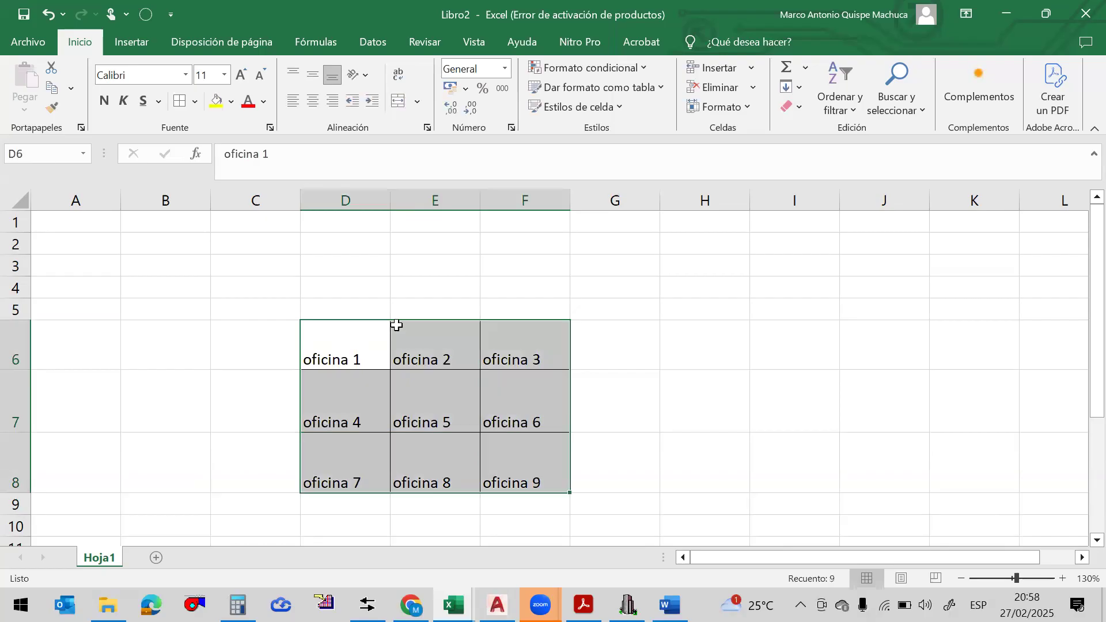
left_click(195, 101)
left_click(258, 304)
left_click(722, 316)
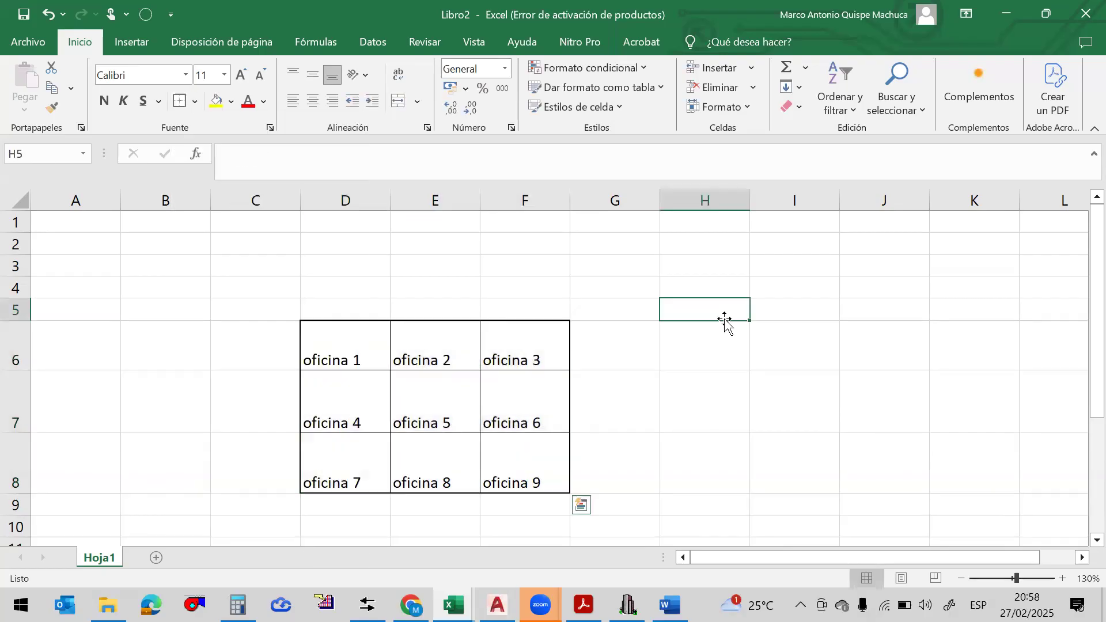
Fill the nine office cells D6:F8 with yellow
left_click_drag(363, 343, 519, 476)
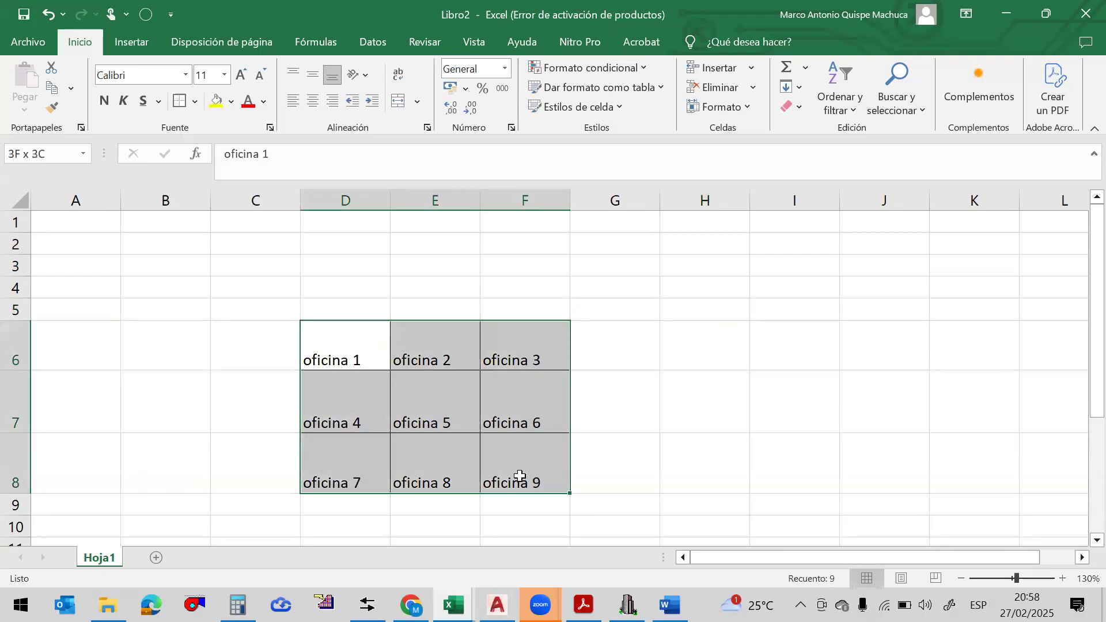
left_click(534, 341)
left_click_drag(638, 281, 688, 516)
left_click_drag(524, 338, 348, 475)
left_click(217, 100)
left_click(723, 286)
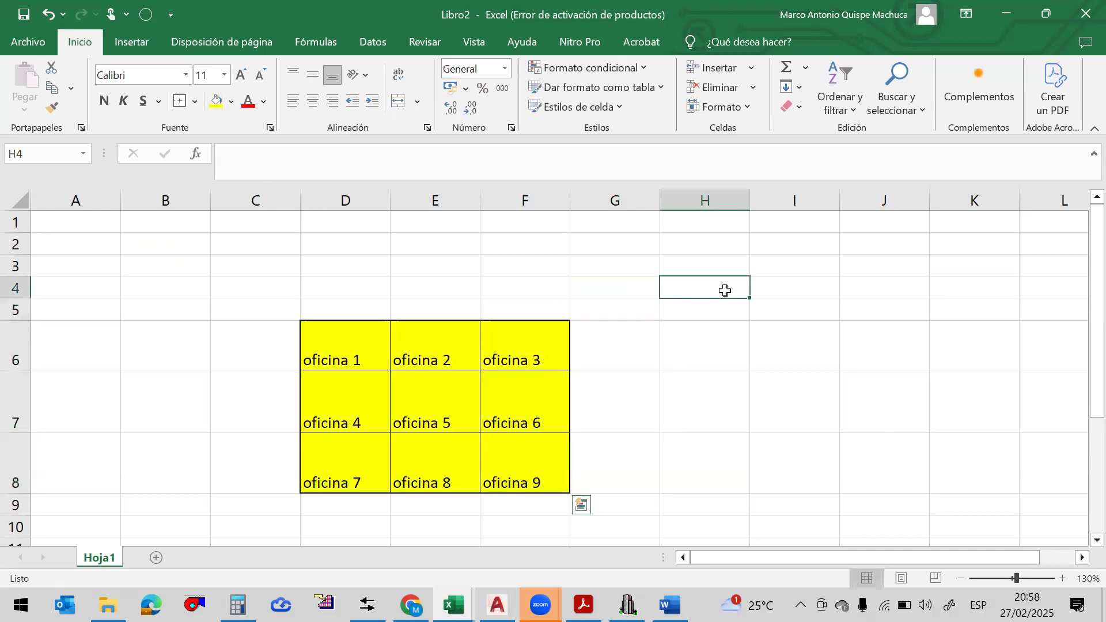
Examine the outer sides of oficina 3 by selecting its cell and the adjacent cells F5 and G6
scroll(621, 288, "down", 1)
scroll(621, 288, "up", 1)
left_click(531, 345)
left_click(547, 308)
left_click(536, 343)
left_click(540, 309)
left_click(620, 343)
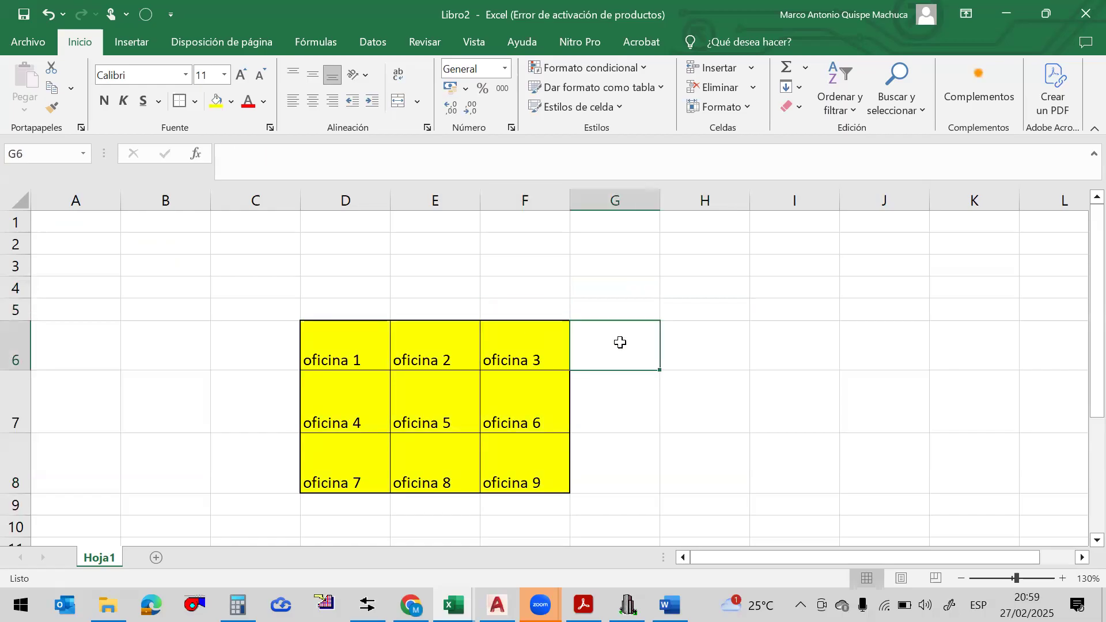
left_click(553, 308)
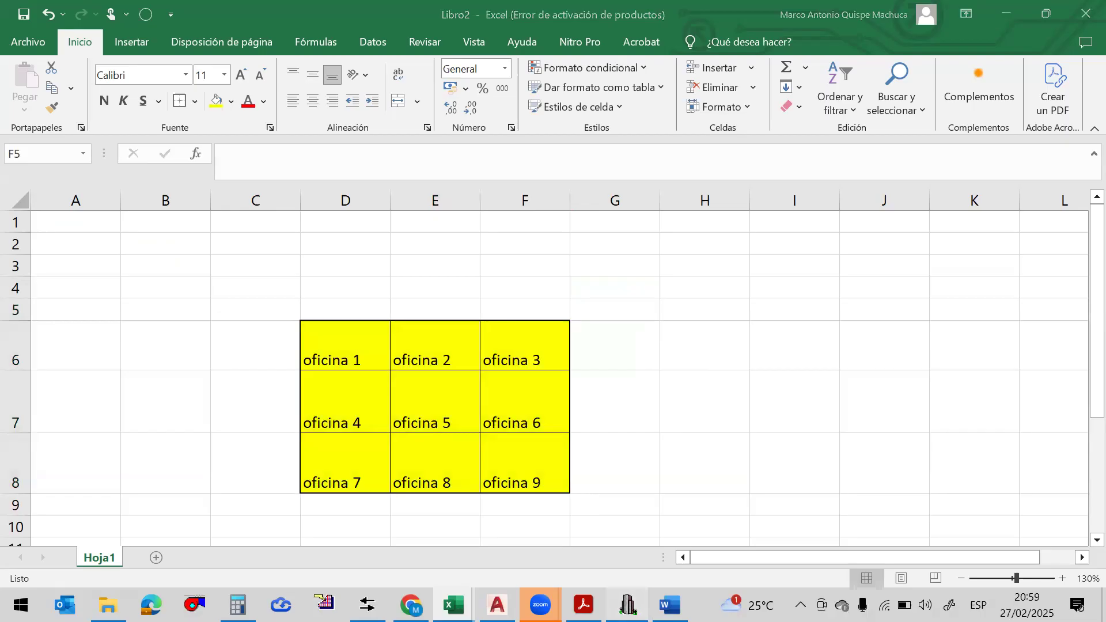
Check the zone 1 wall directions in Chvac, return to Excel and examine the side of oficina 3 facing F5
left_click(628, 605)
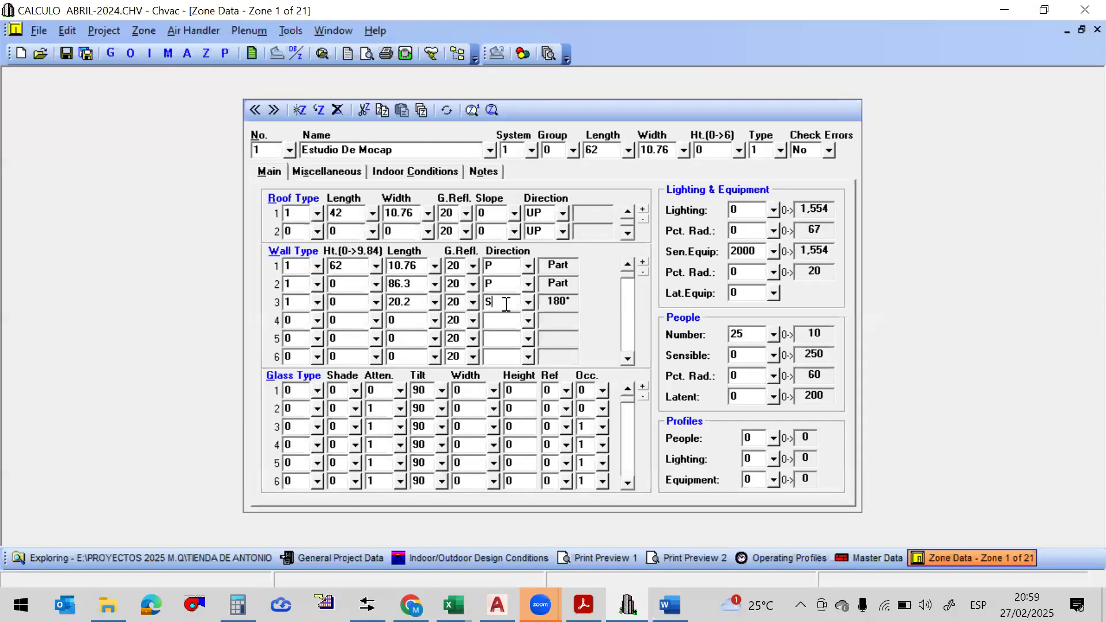
key("alt+Tab")
left_click(556, 338)
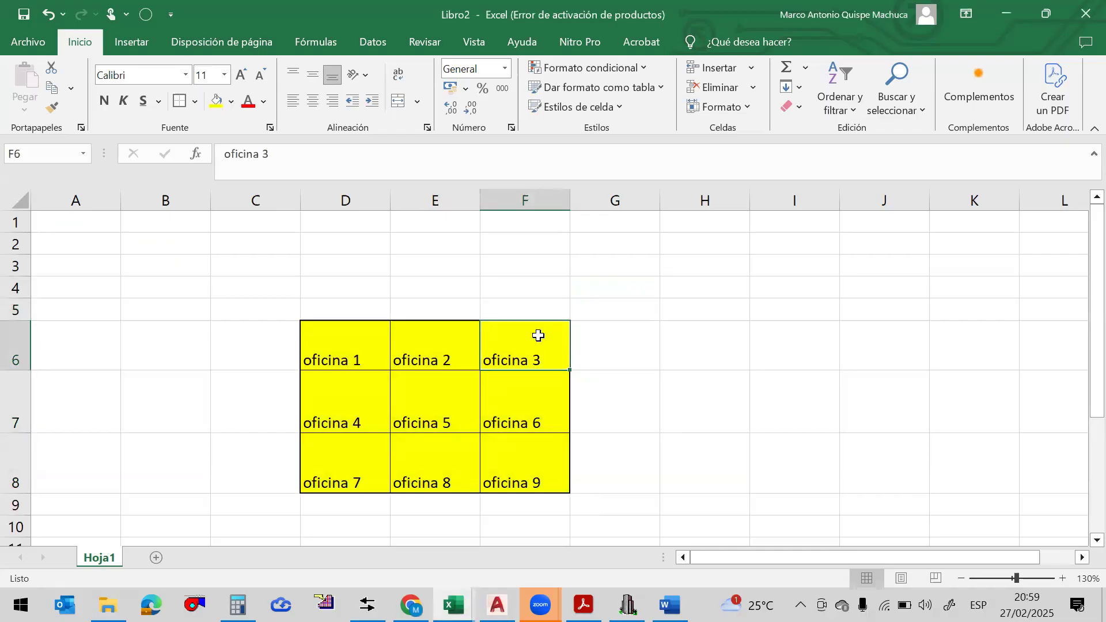
left_click(525, 313)
left_click(536, 346)
left_click(523, 285)
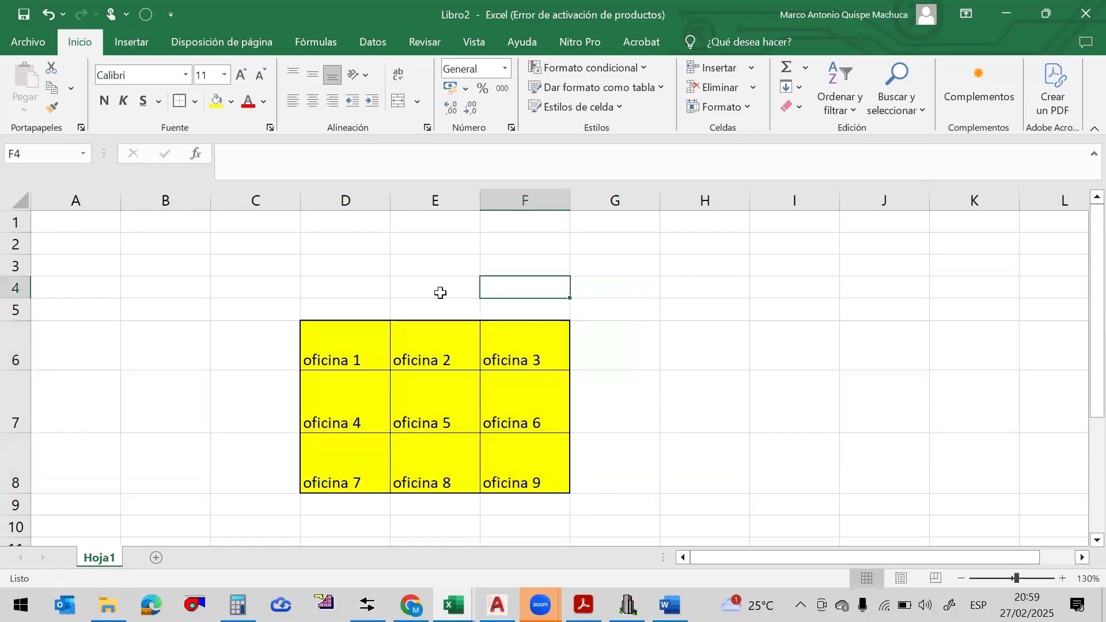
Label the cardinal directions around the grid: "norte" in E4, "sur" in E10, "este" in H7 and "oeste" in B7
double_click(442, 293)
type("norte")
key("Return")
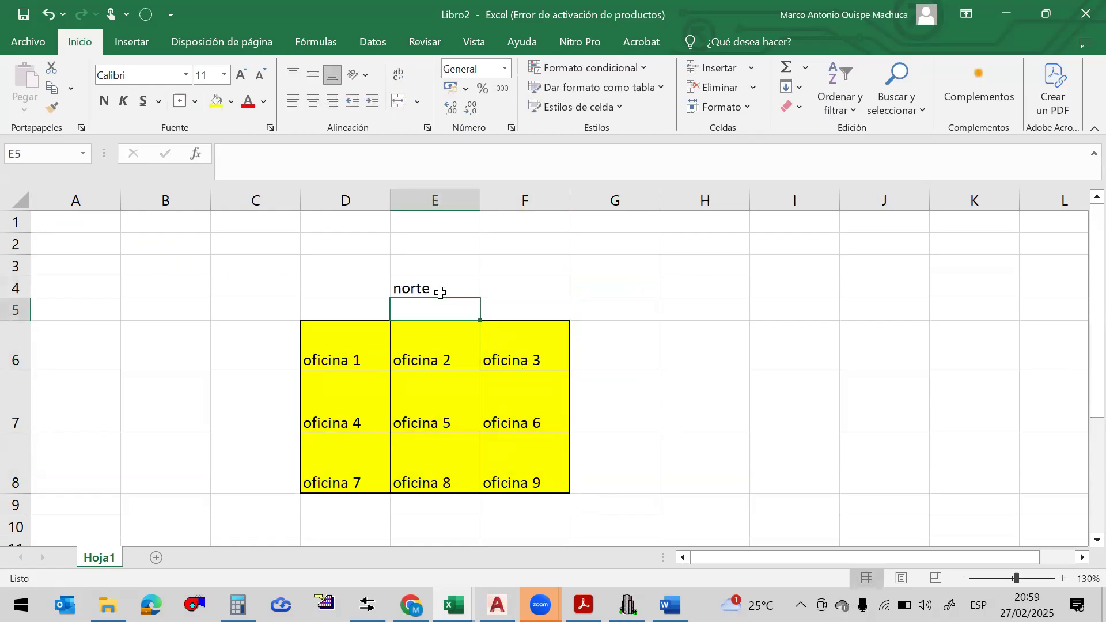
scroll(455, 323, "down", 1)
left_click(447, 460)
type("sur")
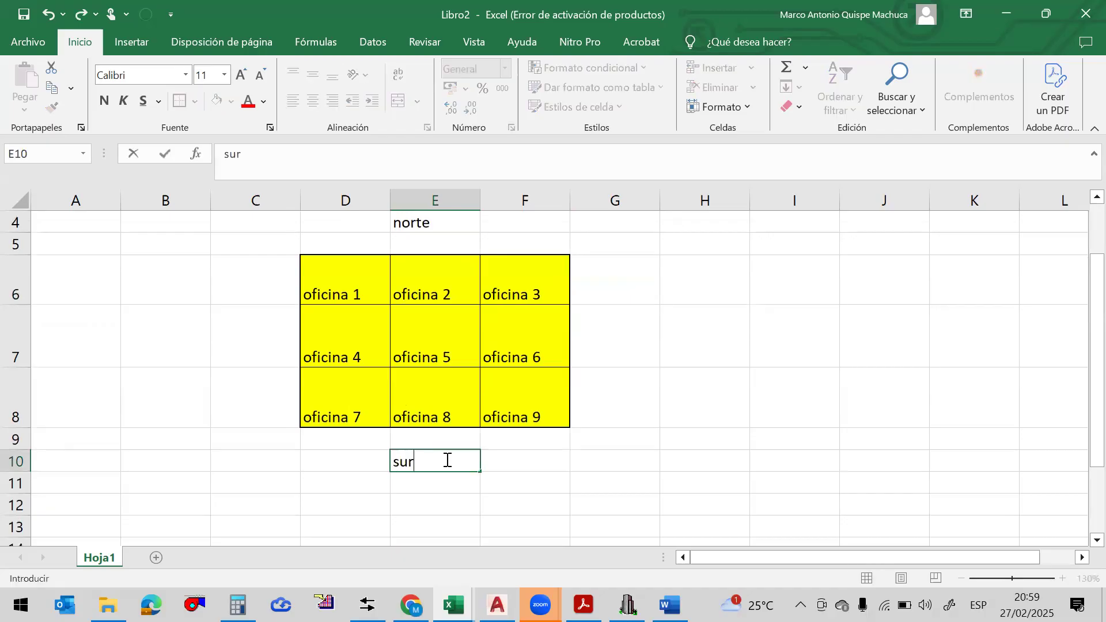
key("Tab")
left_click(688, 339)
type("este")
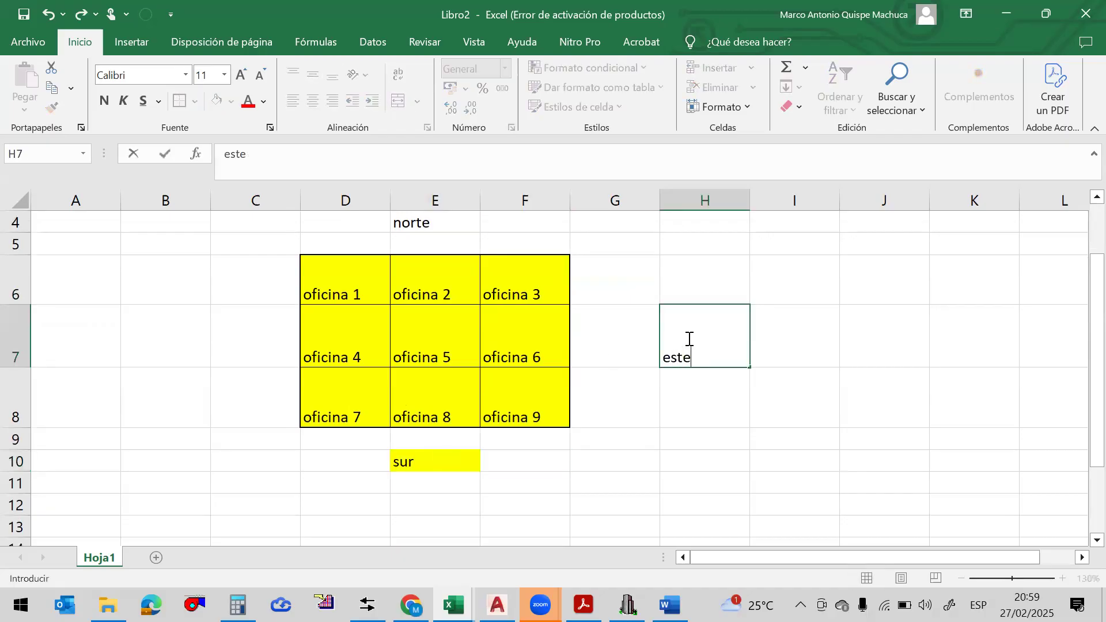
key("Return")
left_click(157, 348)
type("oeste")
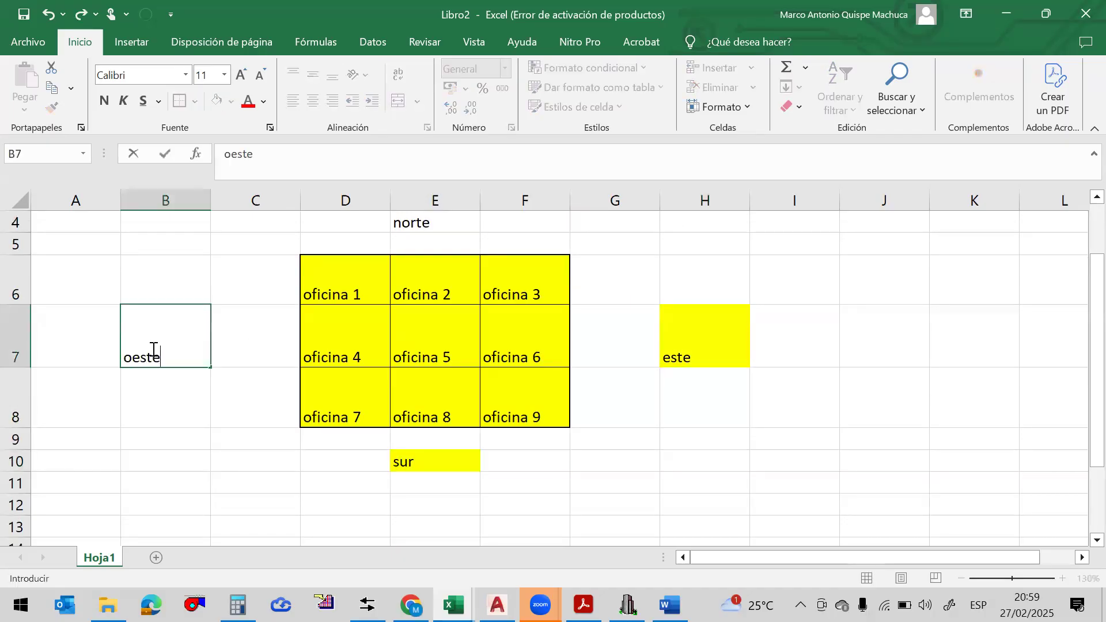
key("Return")
Remove the yellow fill from the este cell H7 and the sur cell E10
left_click(733, 330)
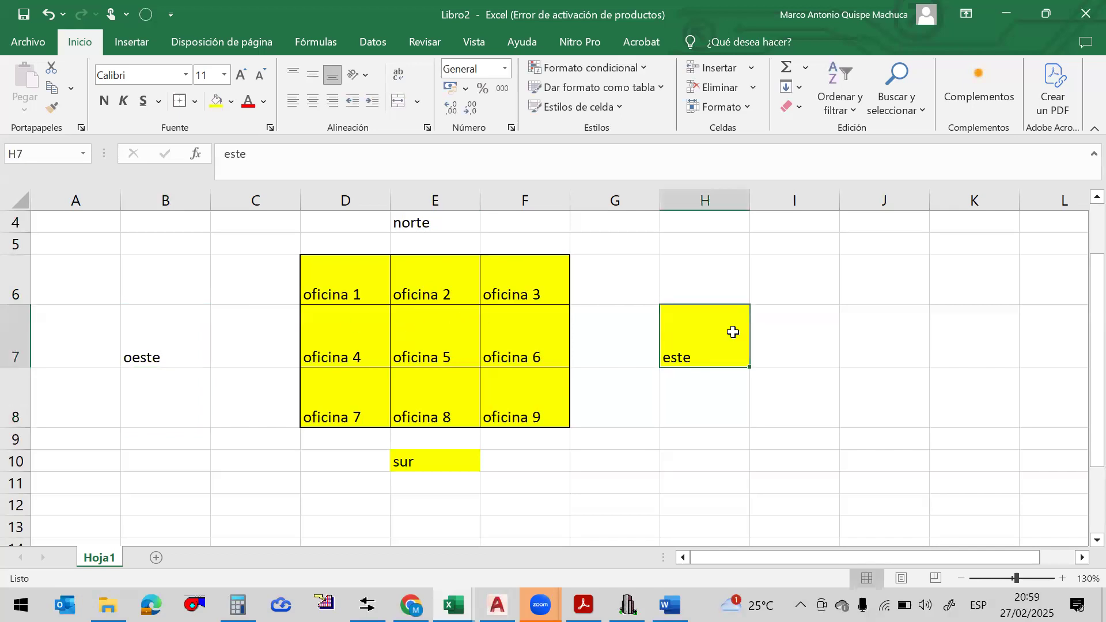
left_click(231, 101)
left_click(267, 377)
key("Right")
key("Right")
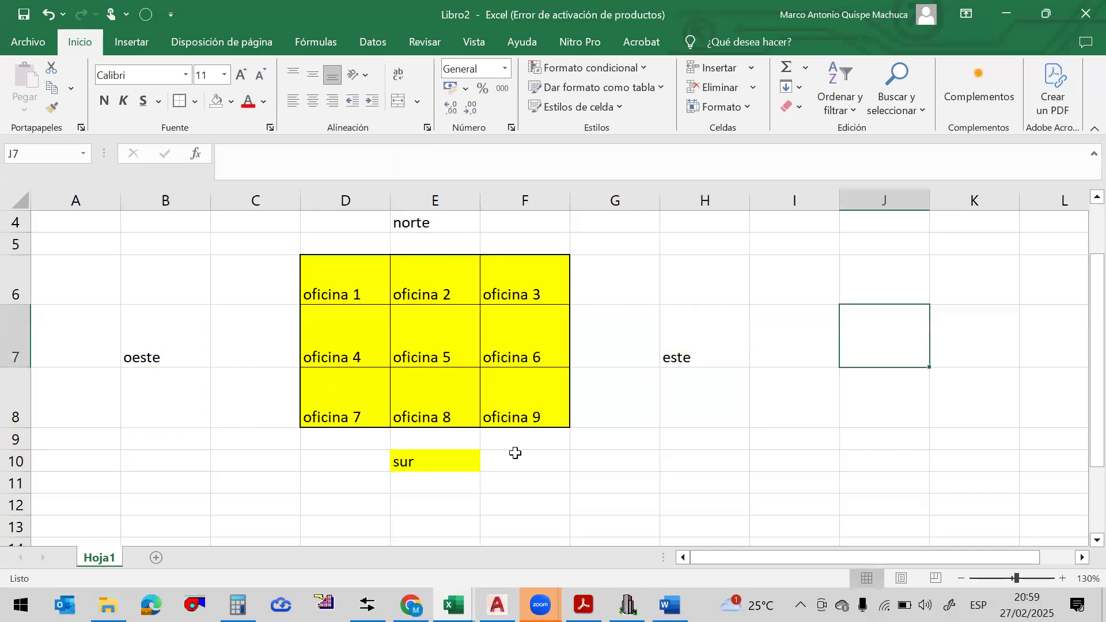
left_click(475, 459)
left_click(217, 101)
left_click(430, 223)
scroll(578, 428, "up", 1)
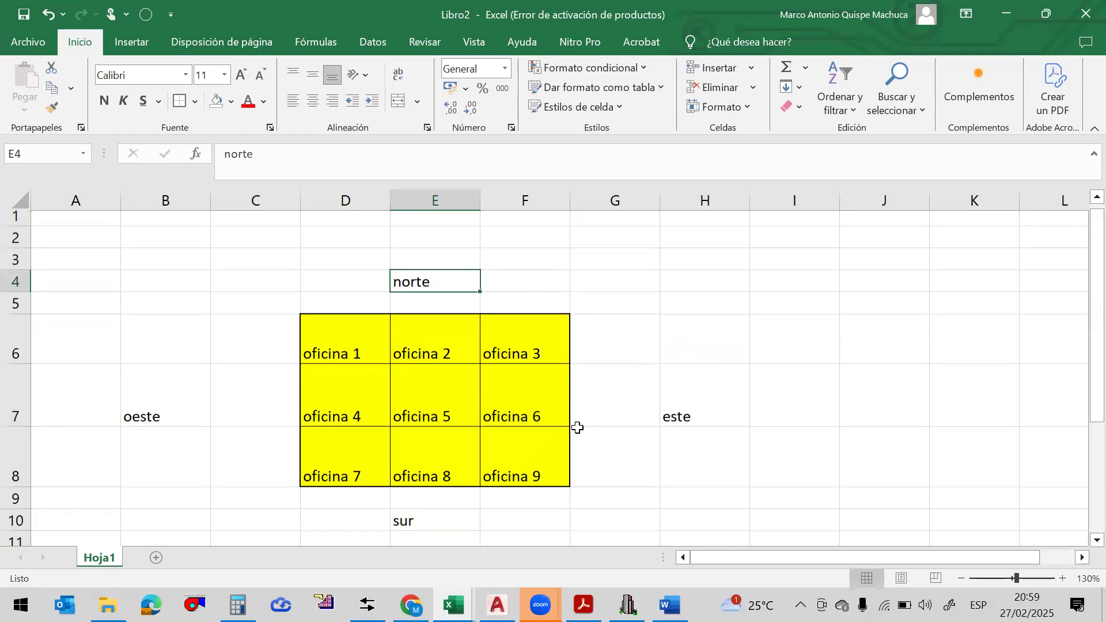
Narrow columns B and C and delete the empty sheet rows 1 and 2
left_click_drag(300, 204, 175, 207)
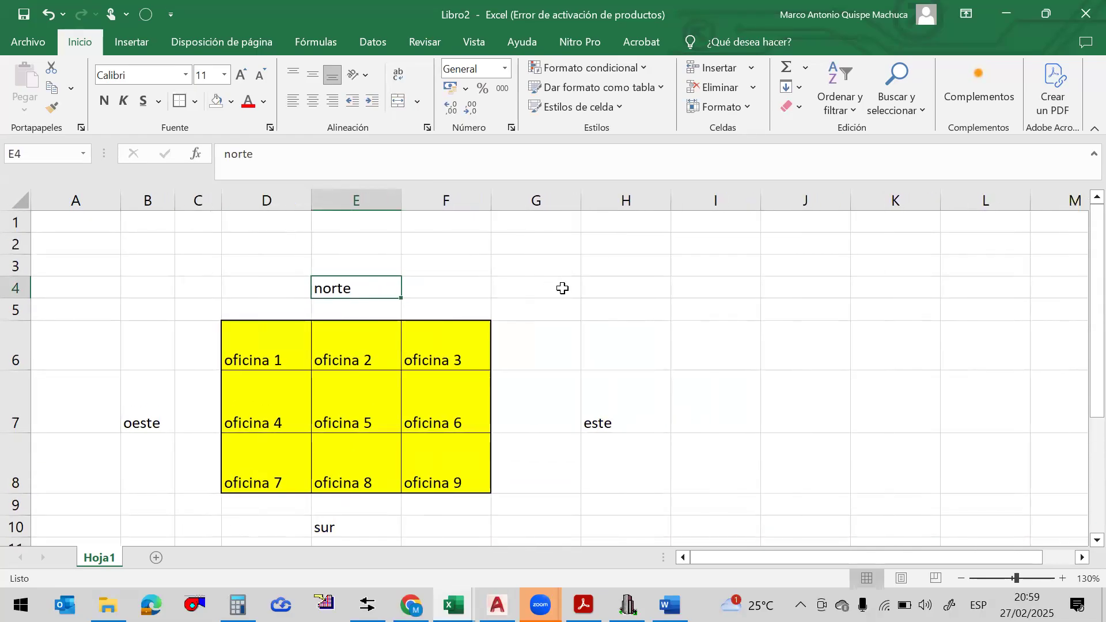
left_click(563, 289)
left_click(625, 406)
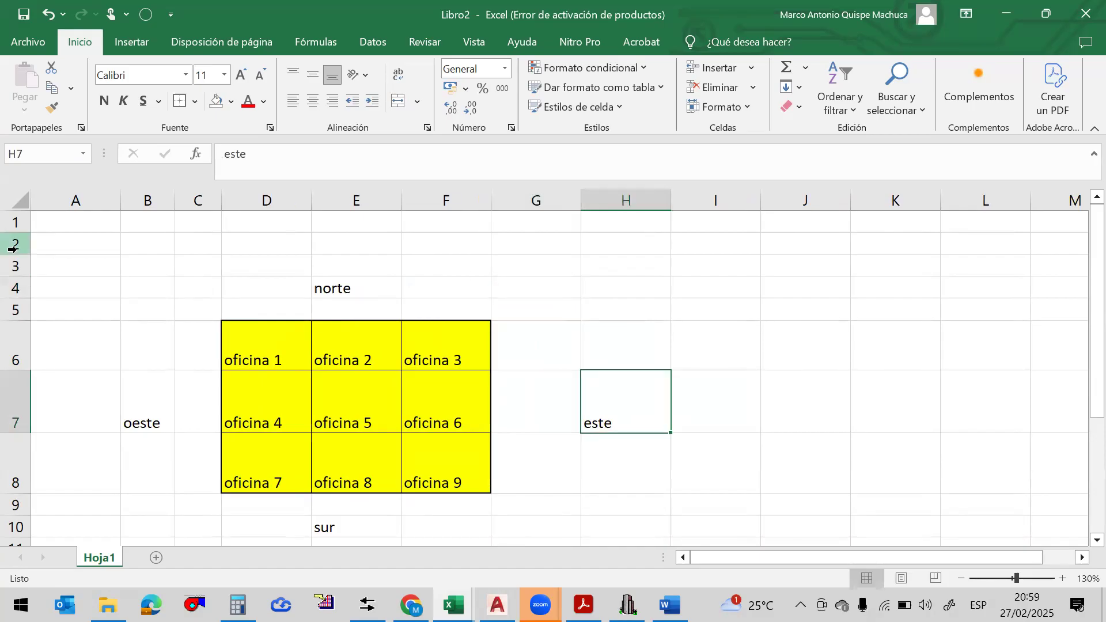
left_click_drag(16, 244, 17, 223)
left_click(752, 91)
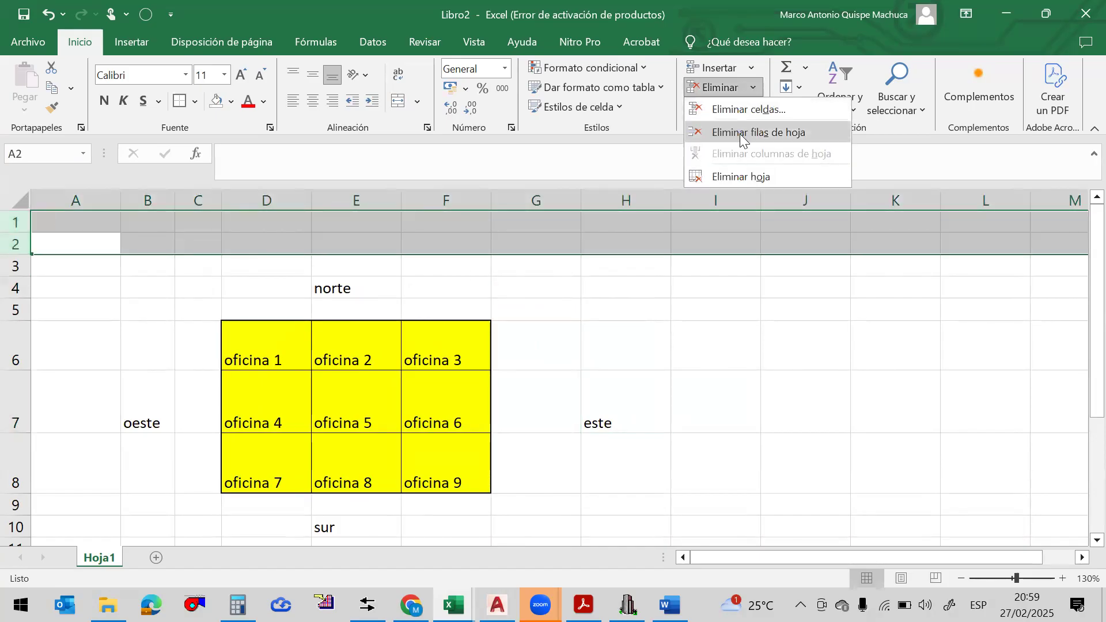
left_click(743, 132)
Examine the sides of oficina 3 facing the este direction, oficina 6 and oficina 2
left_click(570, 333)
left_click(634, 319)
left_click(726, 332)
left_click(724, 304)
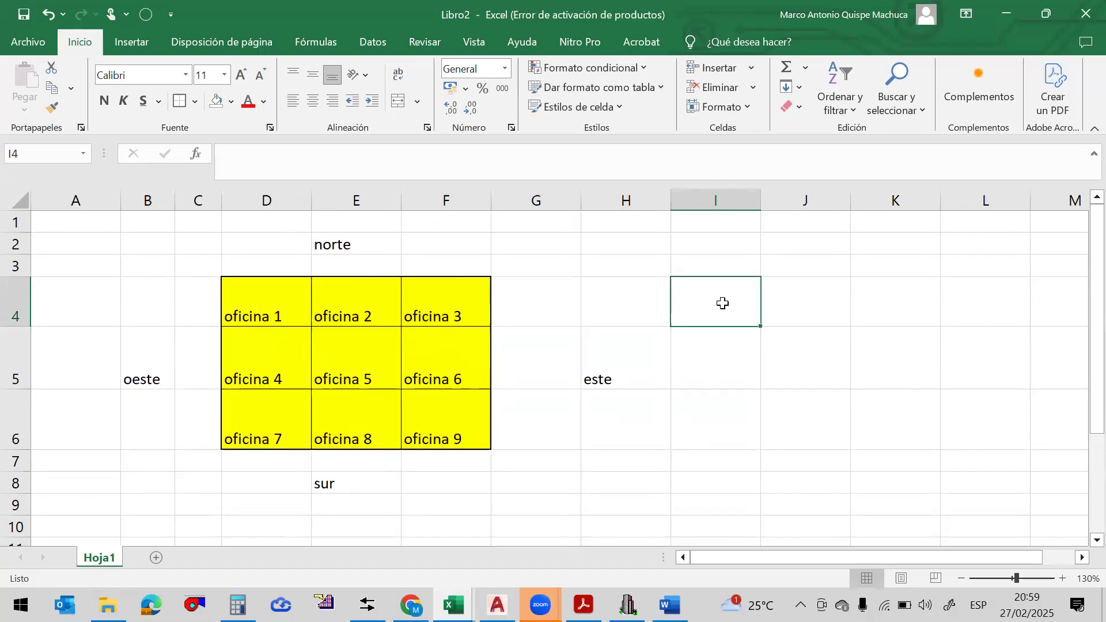
left_click(460, 297)
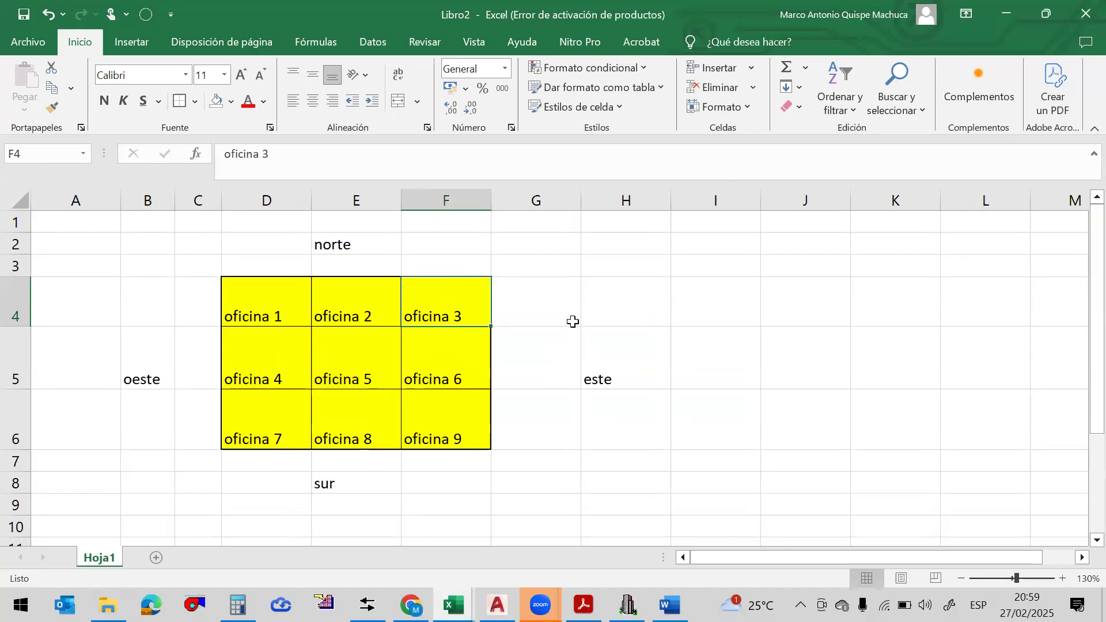
left_click(618, 374)
left_click(545, 304)
left_click(460, 302)
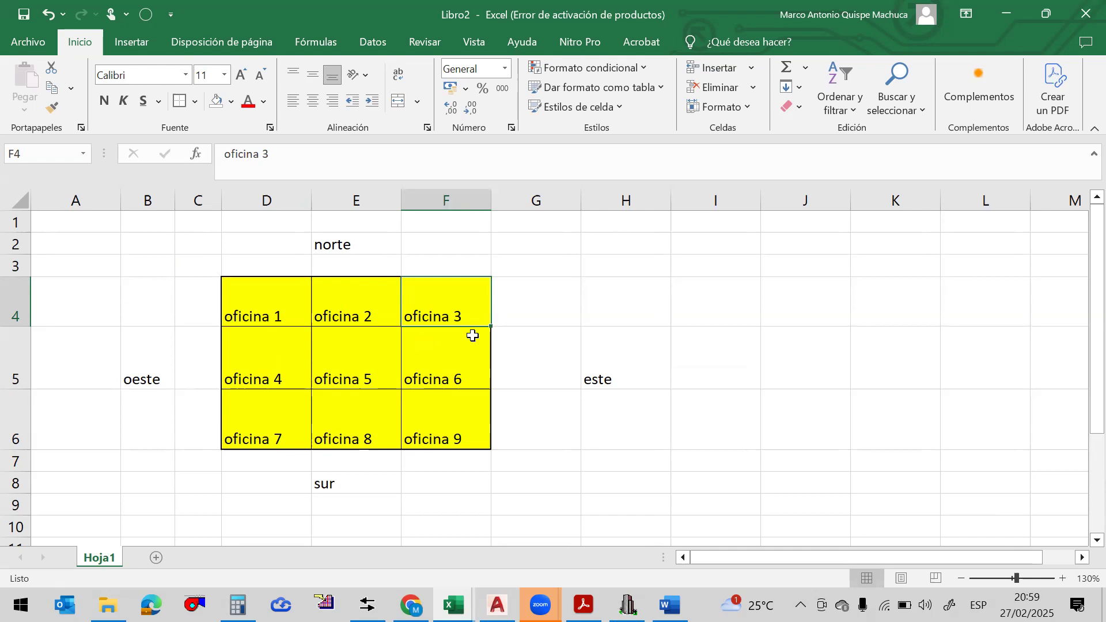
left_click(455, 354)
left_click(444, 299)
left_click(376, 303)
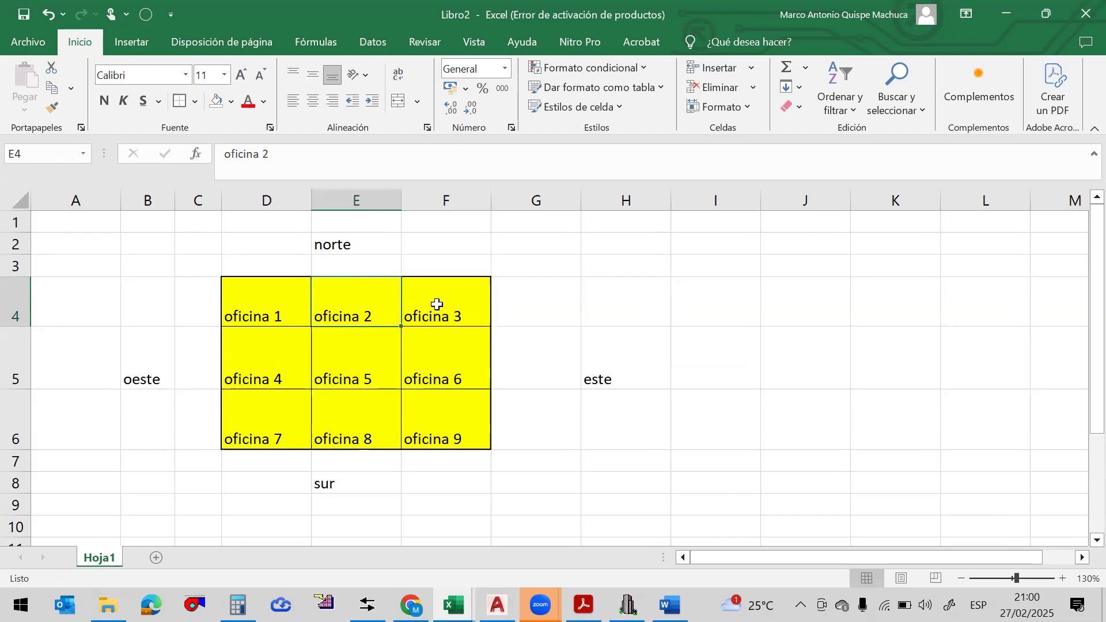
Switch to Chvac and compare the zone 1 wall directions with the Partitions section of the PDF notes
left_click(627, 605)
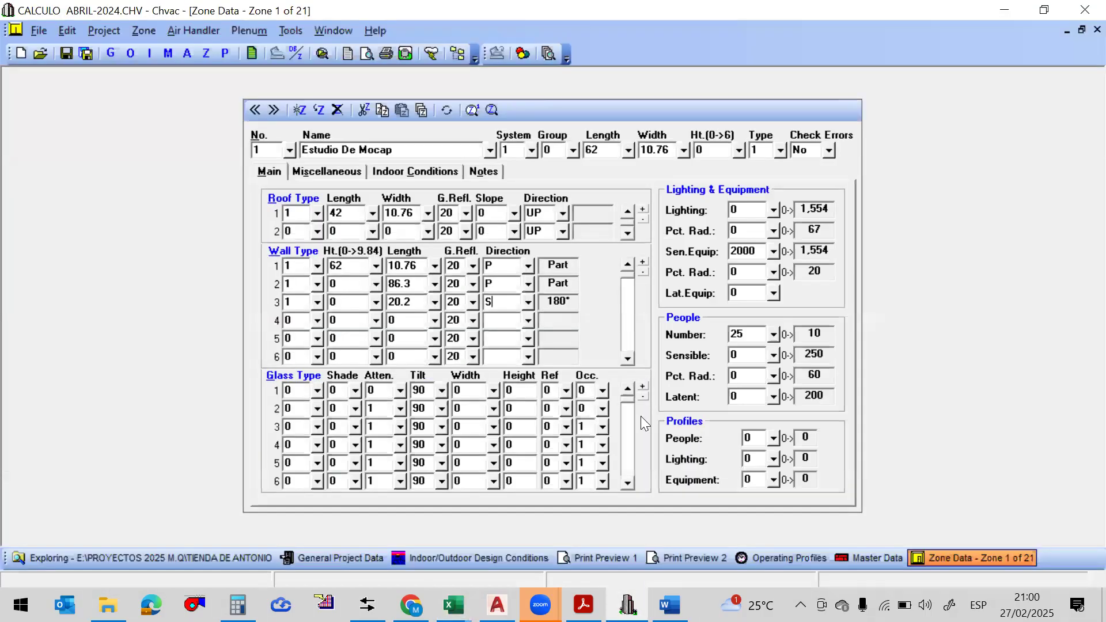
left_click(583, 605)
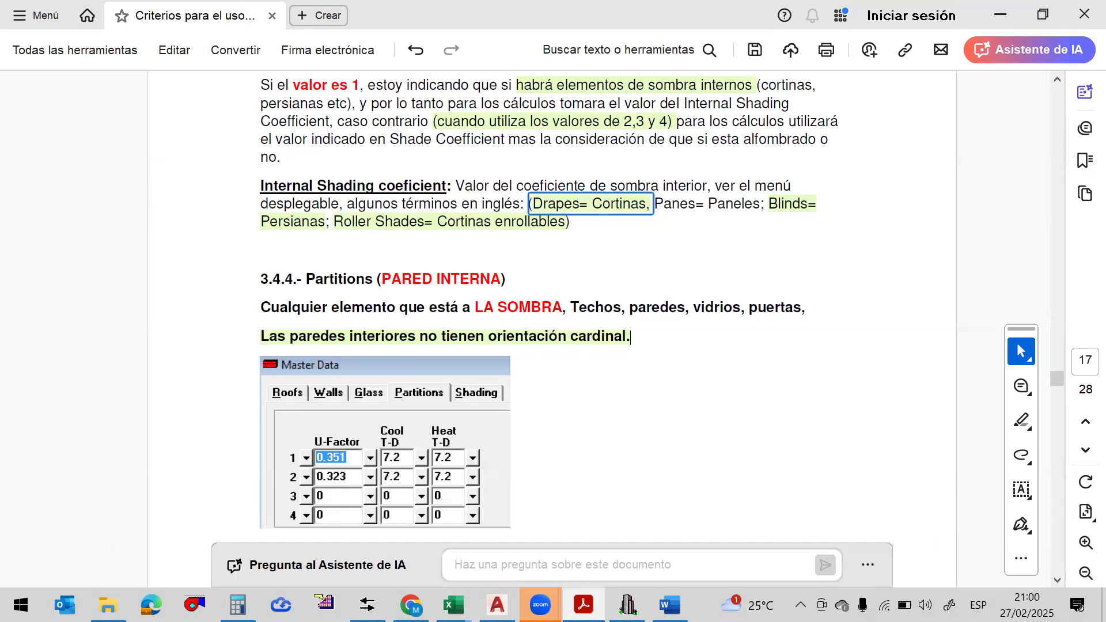
key("alt+Tab")
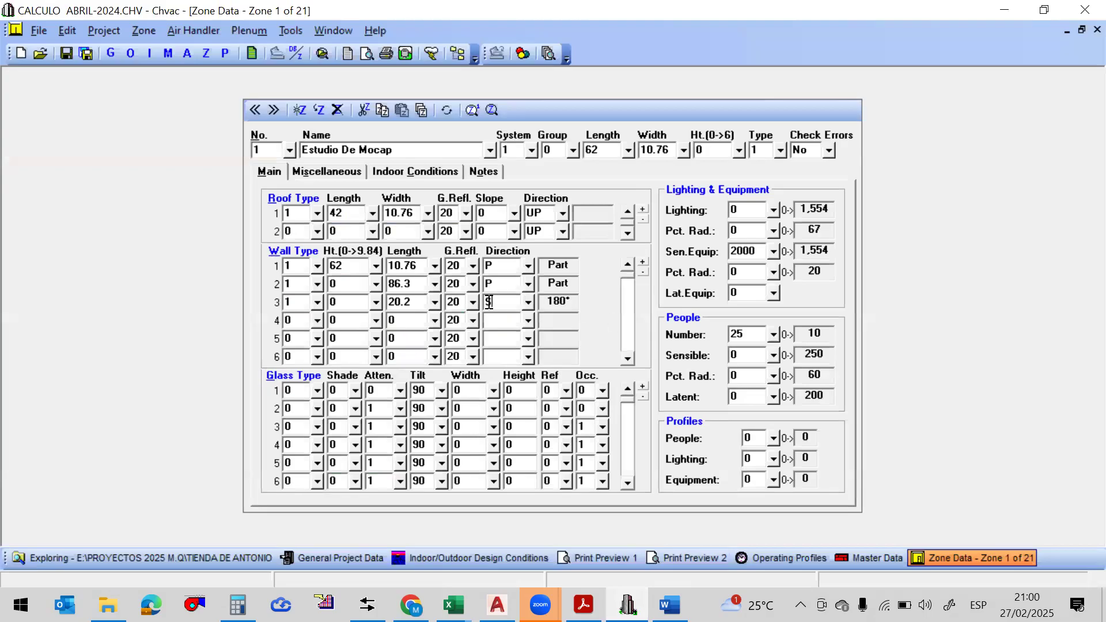
left_click(504, 283)
left_click(528, 284)
left_click(529, 285)
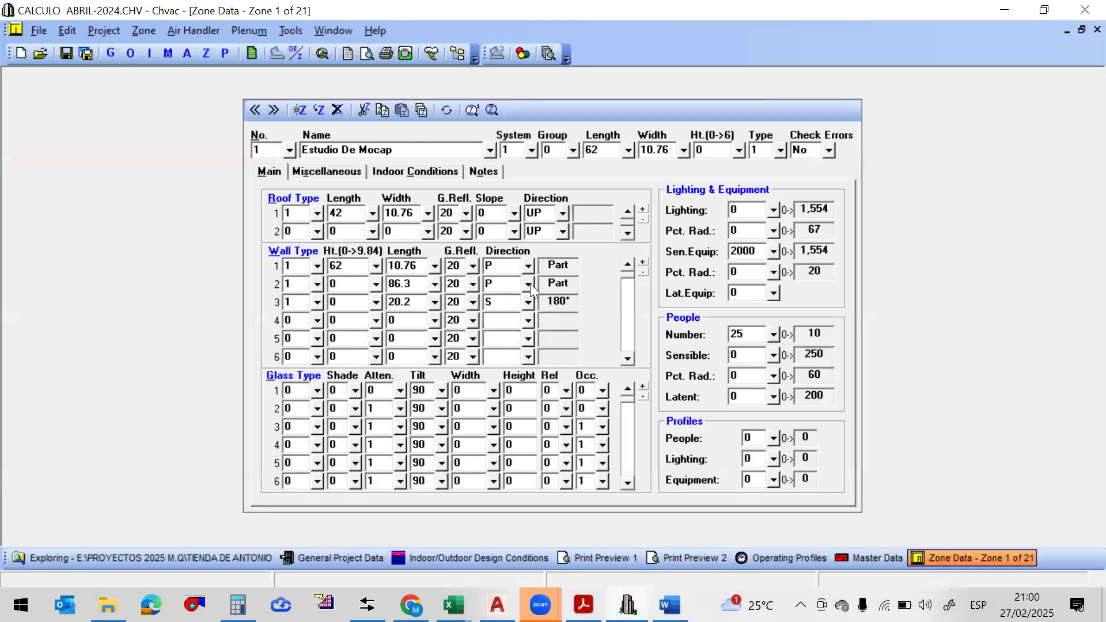
key("alt+Tab")
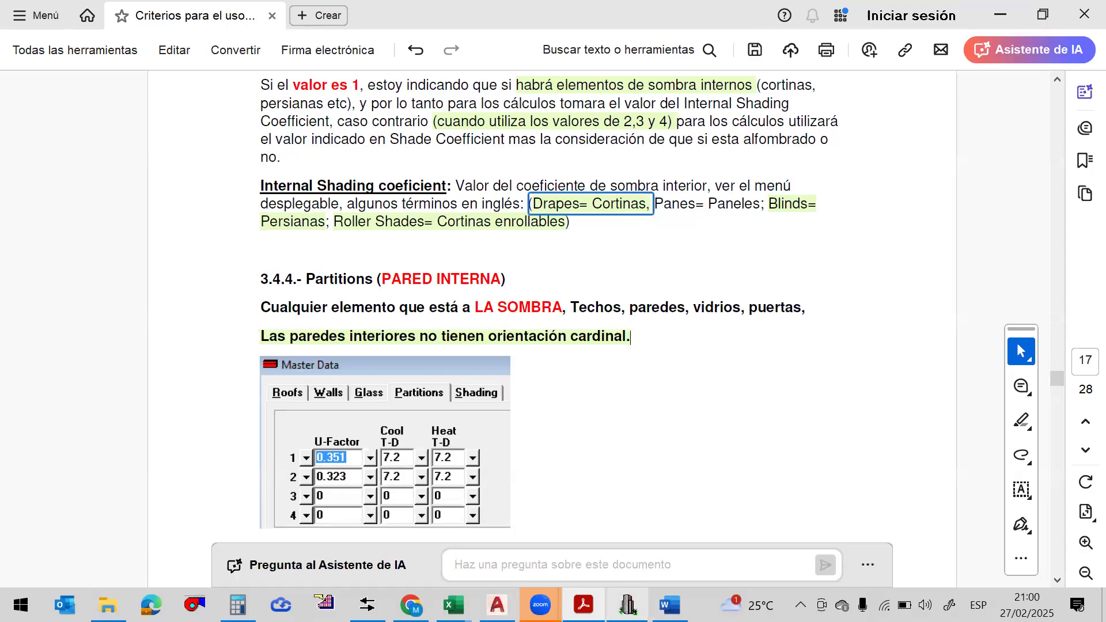
key("alt+Tab")
key("alt+Tab")
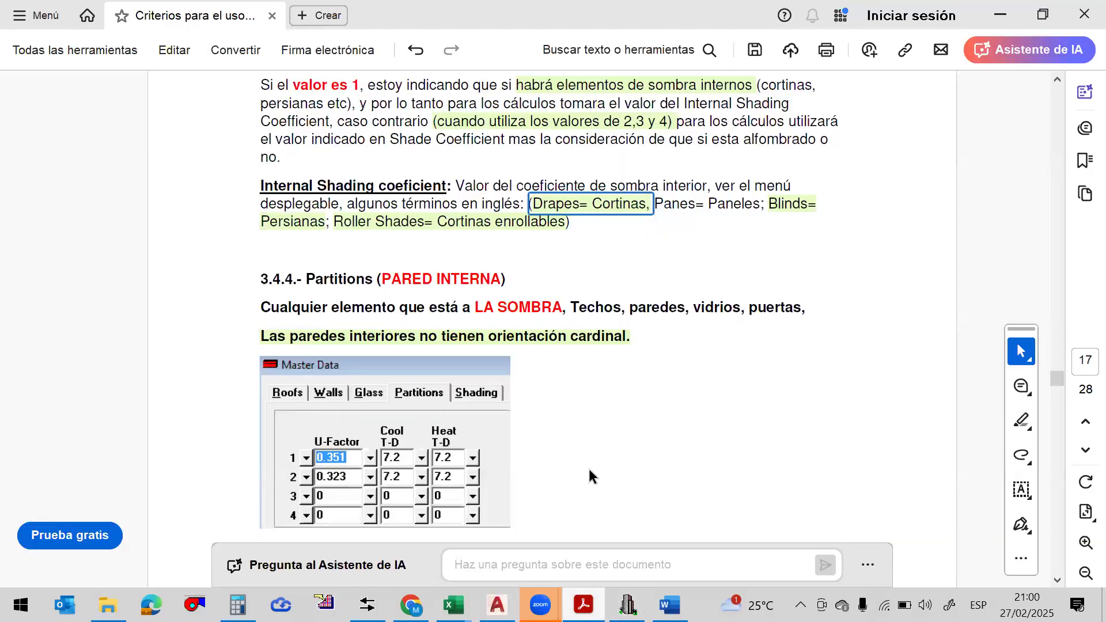
Highlight the "Cool ΔT:" label on page 18 of the PDF notes
scroll(586, 316, "down", 1)
scroll(548, 262, "down", 5)
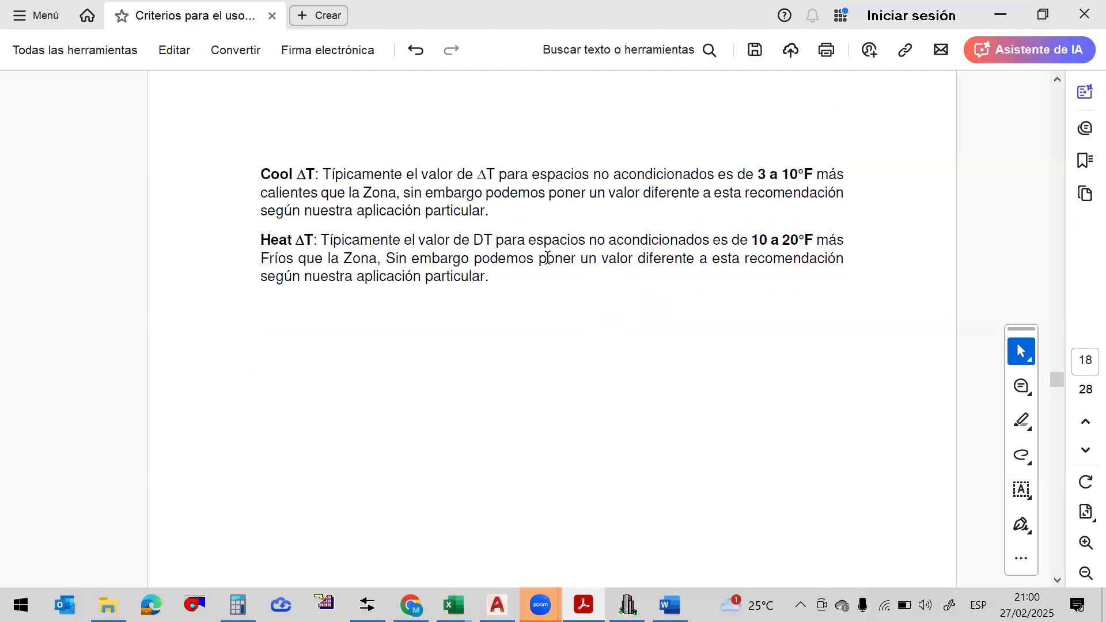
left_click_drag(321, 173, 260, 174)
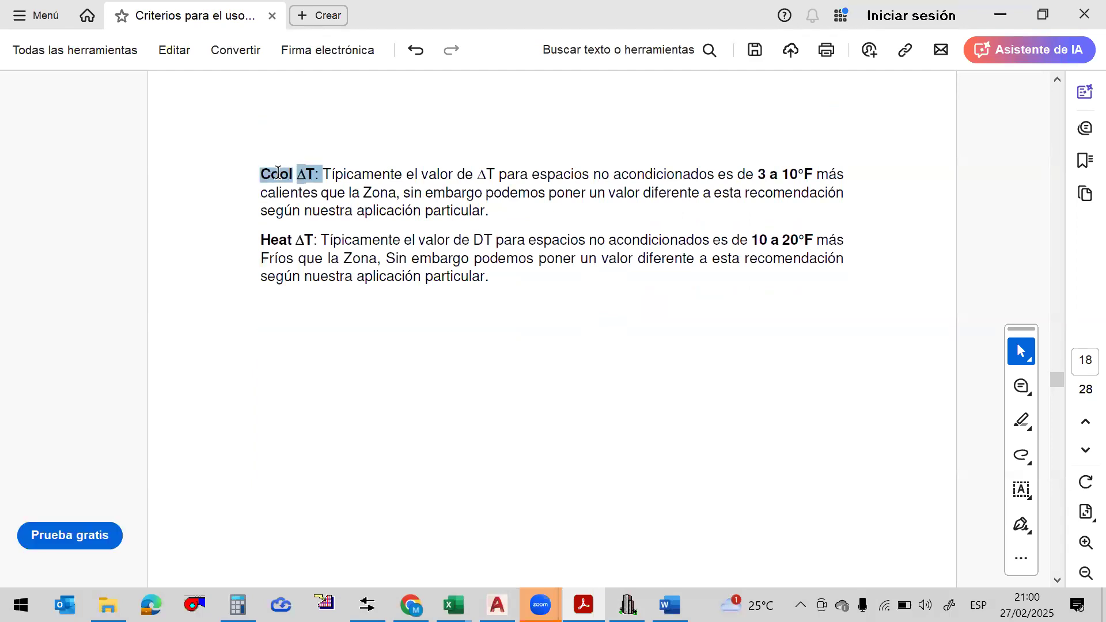
left_click(363, 204)
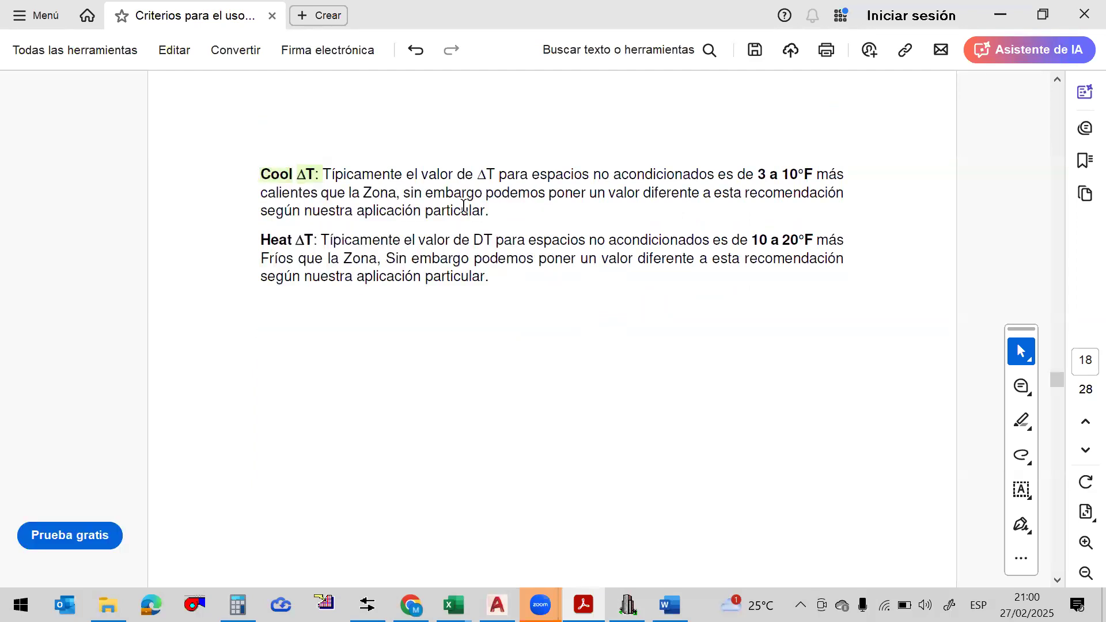
Read the Cool ΔT recommendation for unconditioned spaces in the Partitions section of the notes
scroll(464, 205, "up", 6)
scroll(463, 206, "down", 7)
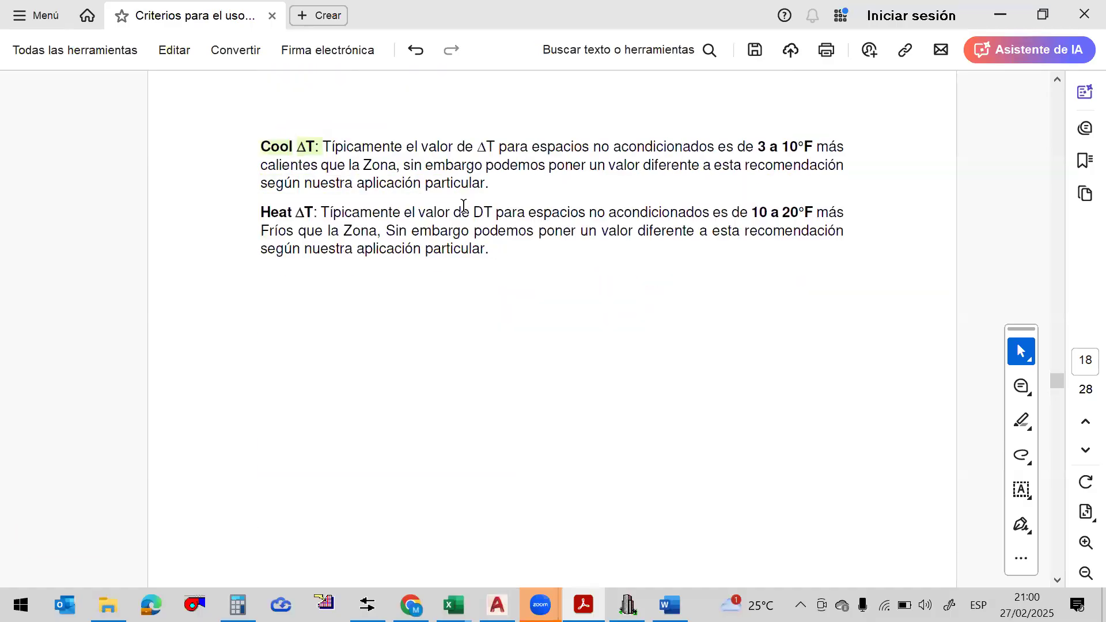
scroll(463, 206, "up", 1)
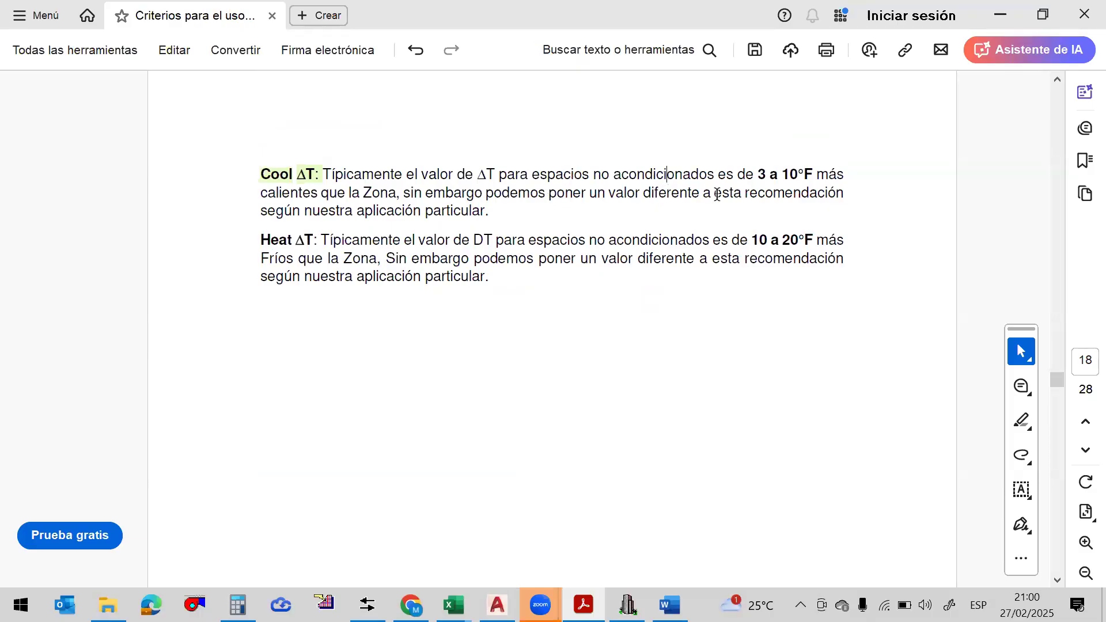
double_click(825, 175)
left_click(367, 194)
left_click_drag(490, 212, 323, 175)
left_click(368, 186)
Switch to File Explorer and look through CLASE 4's USO Y CALCULO DEL ELITE, PROYECTO DE OFICINA and CARGAS TERMICAS folders
left_click(108, 605)
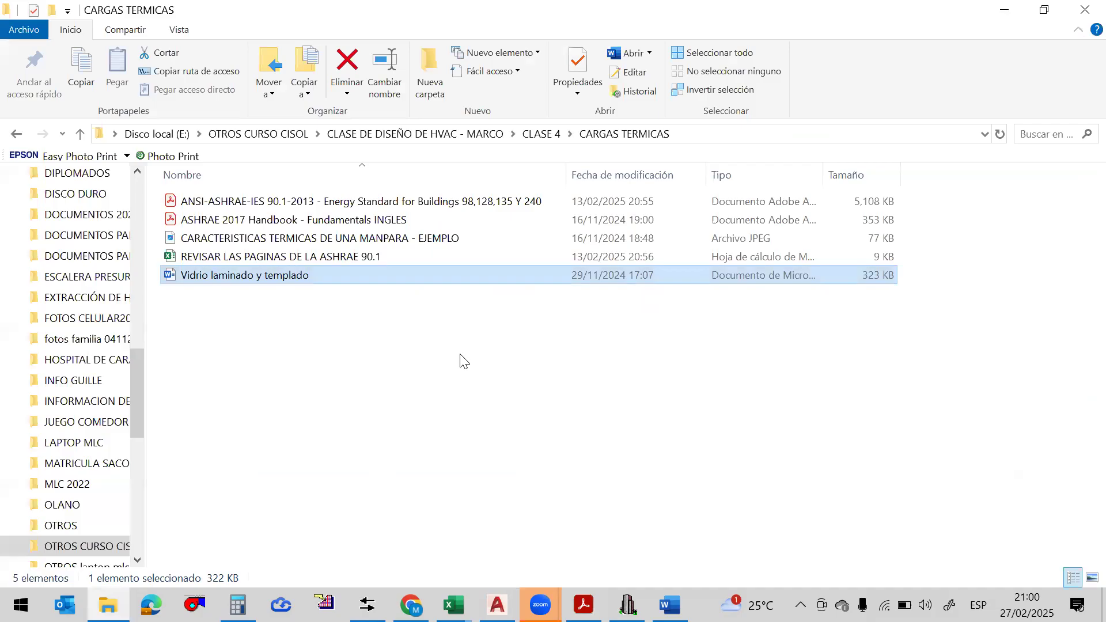
left_click(19, 134)
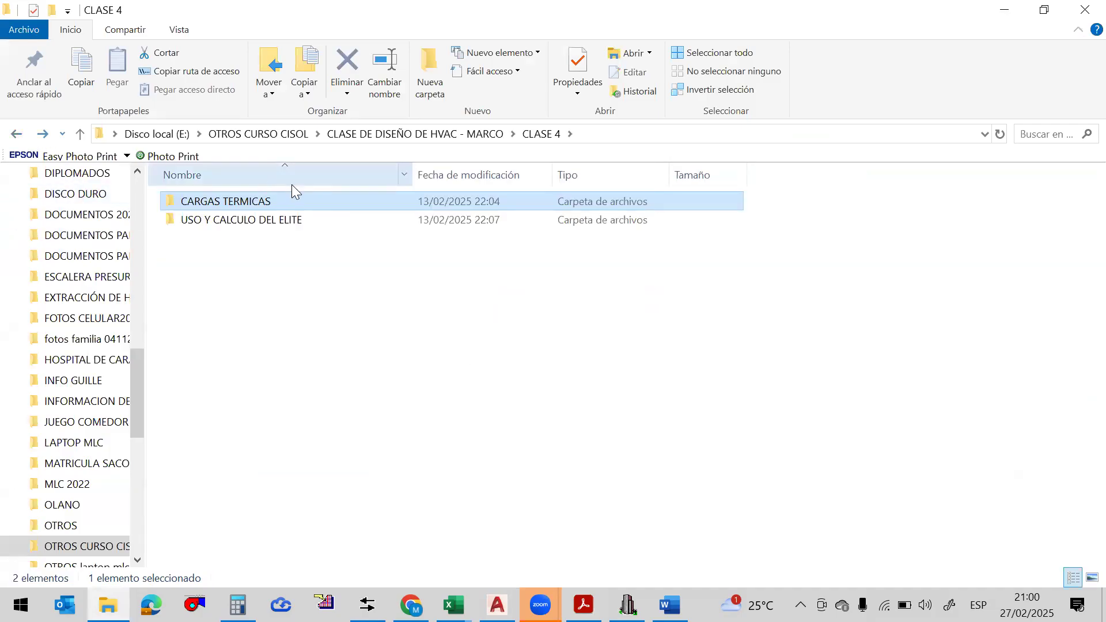
left_click(305, 224)
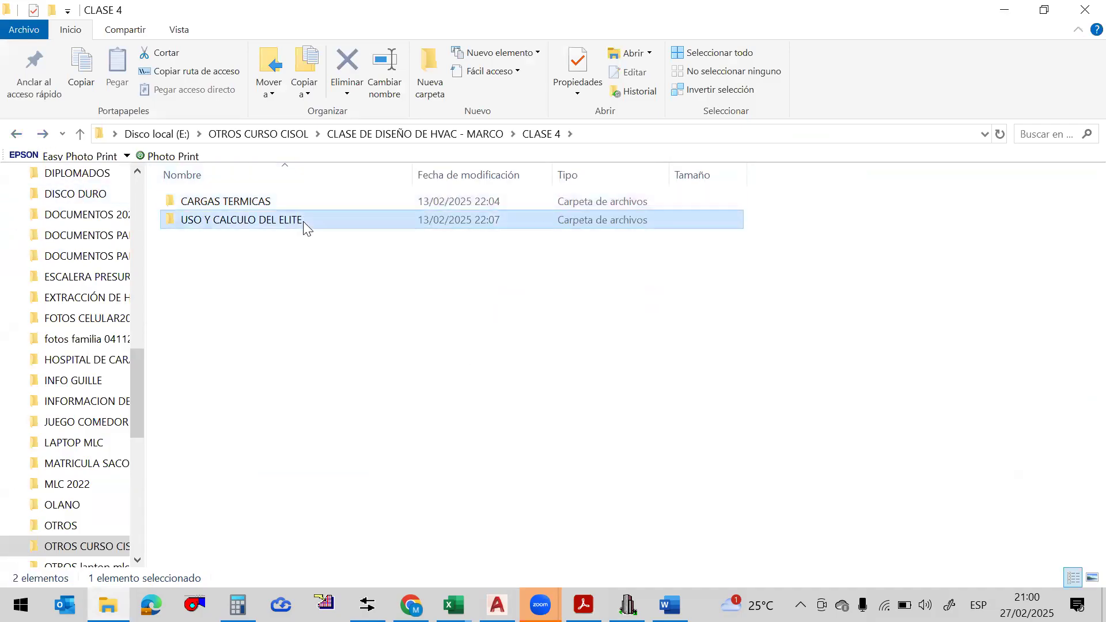
double_click(358, 223)
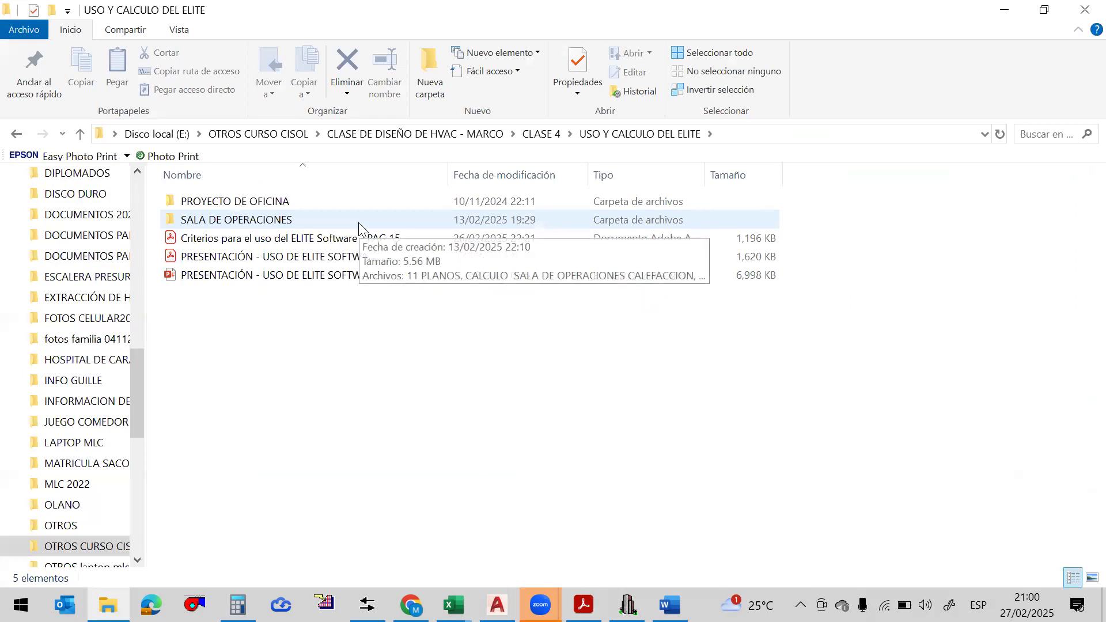
double_click(324, 200)
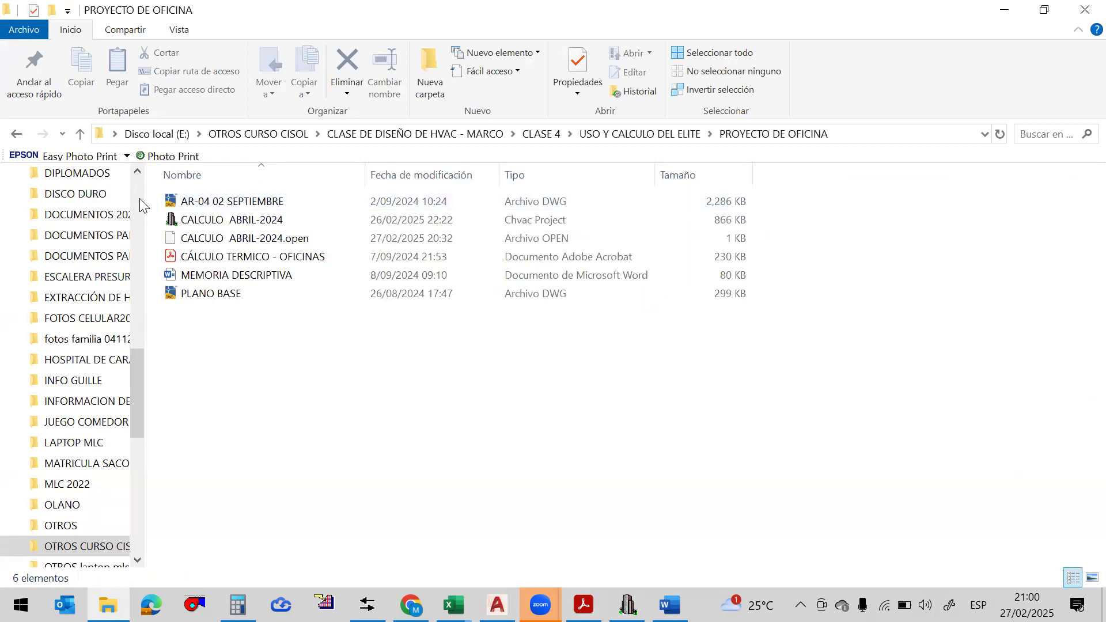
left_click(17, 133)
left_click(292, 220)
double_click(291, 220)
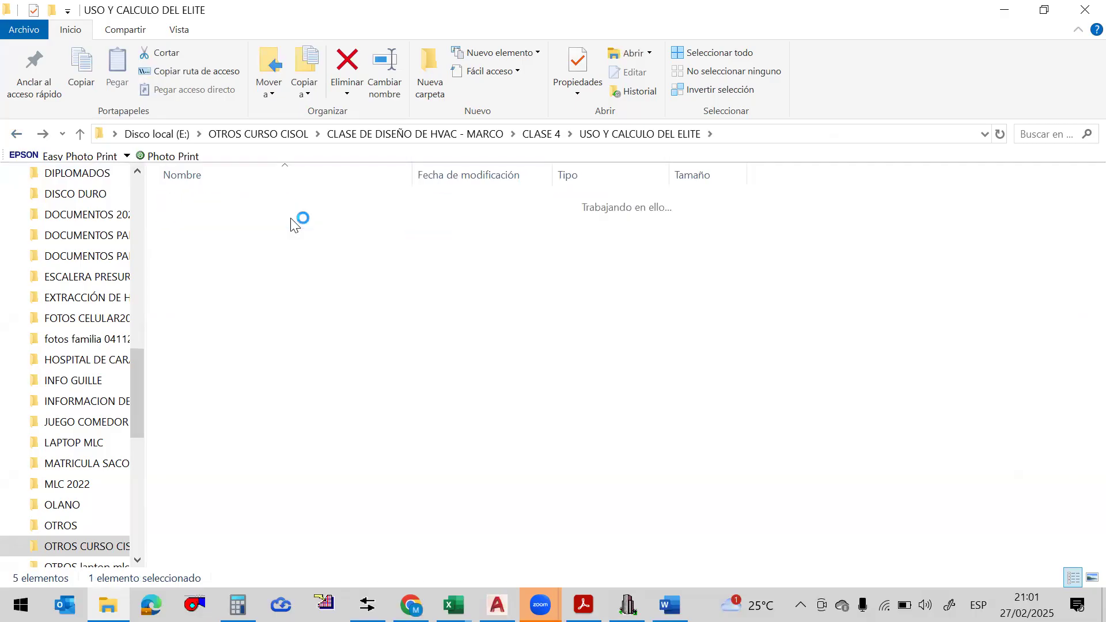
left_click(16, 133)
left_click(16, 134)
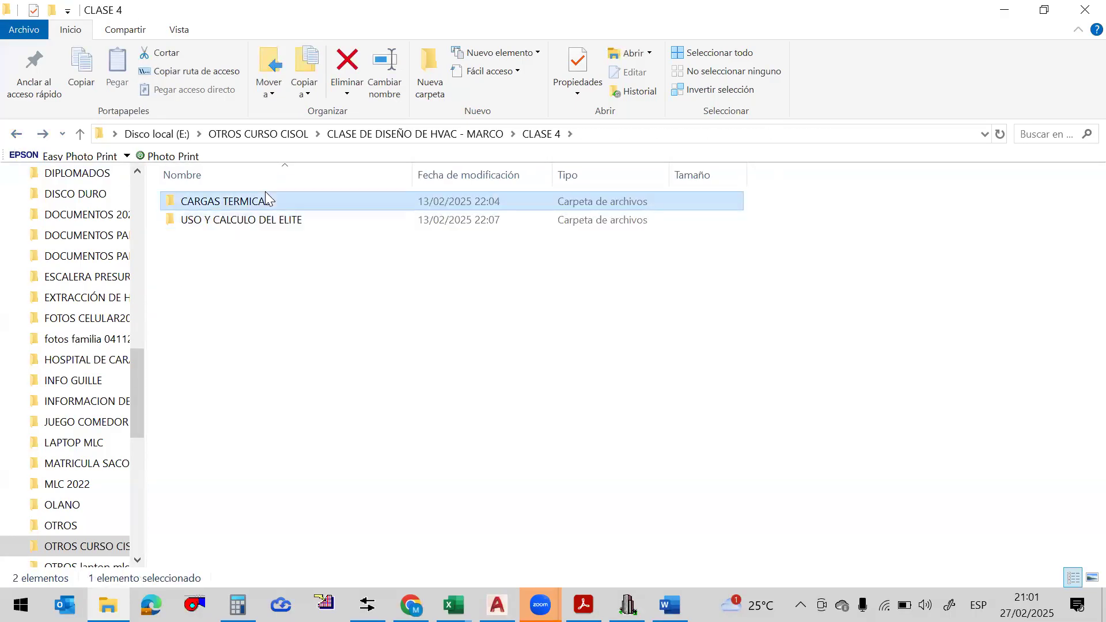
double_click(265, 192)
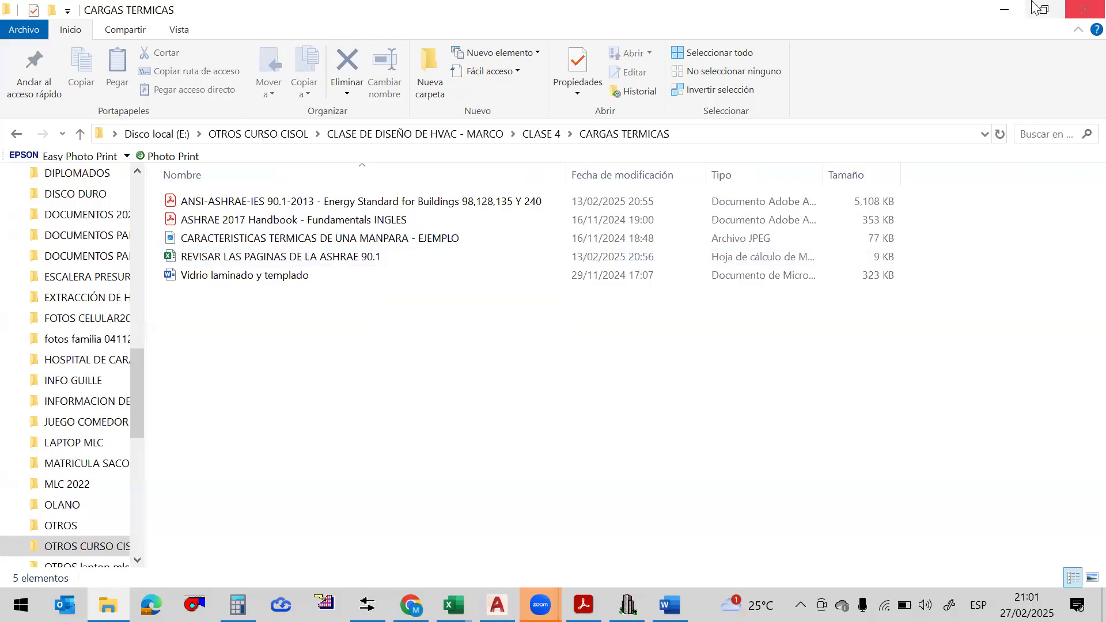
left_click(1004, 10)
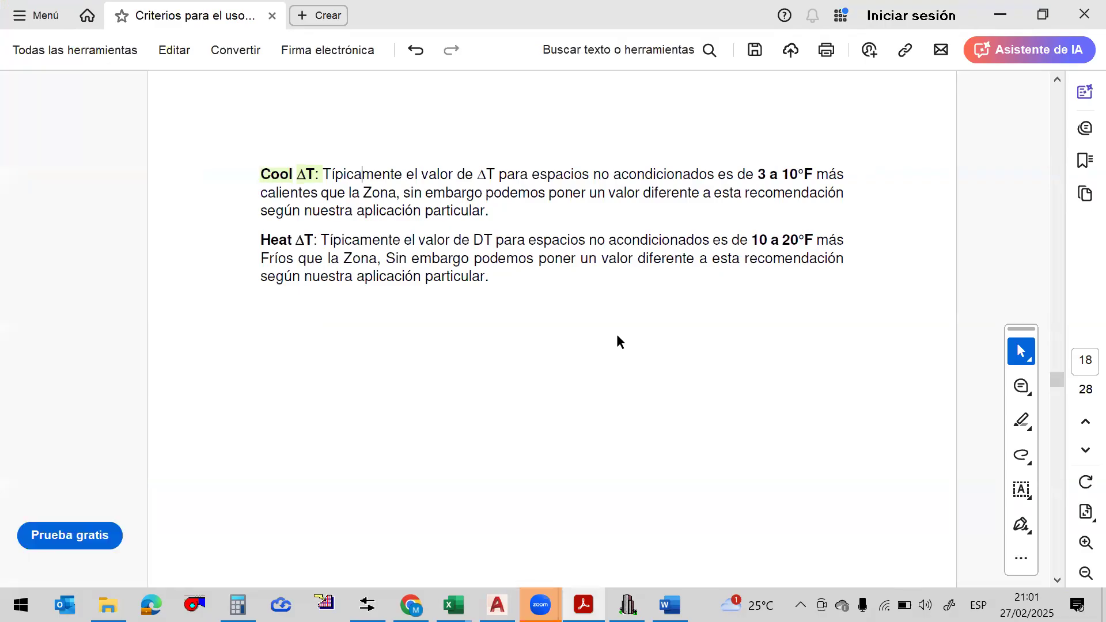
In File Explorer, go back to OTROS CURSO CISOL and open the CLASES HOSPITALES - 2 folder
left_click(108, 605)
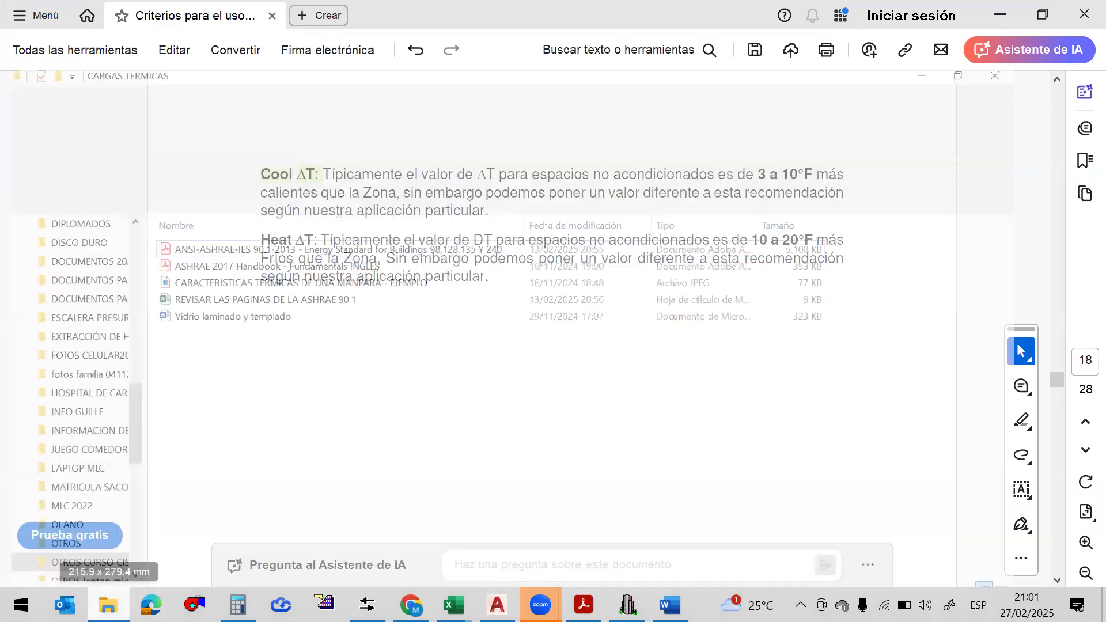
left_click(17, 137)
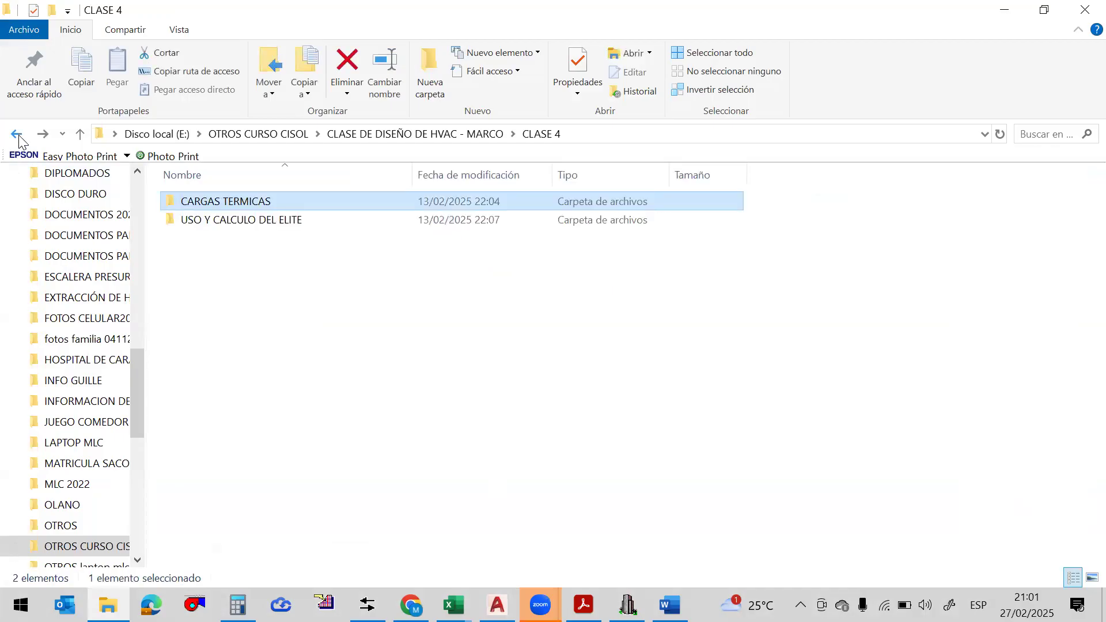
left_click(18, 136)
left_click(17, 136)
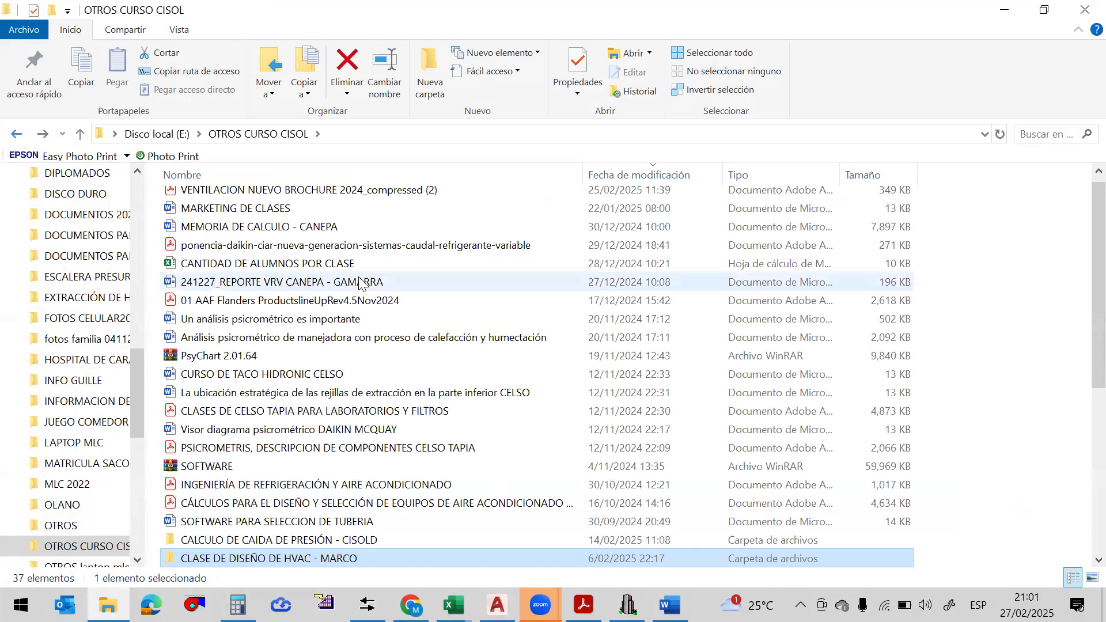
scroll(358, 275, "down", 3)
scroll(358, 276, "down", 2)
double_click(314, 391)
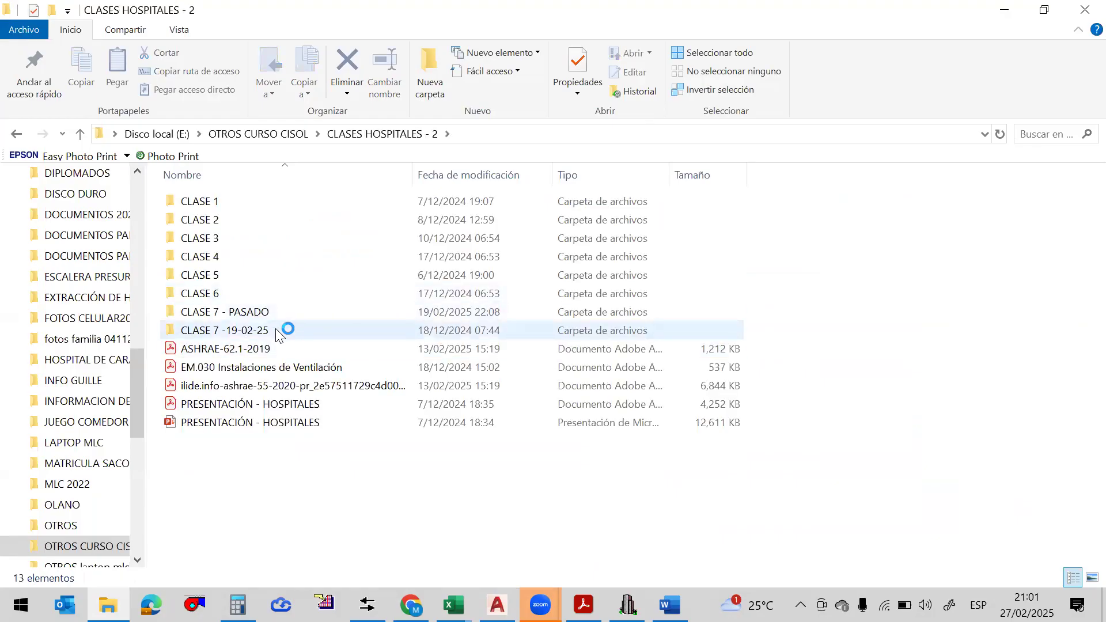
Check the CLASE 7 -19-02-25 and CLASE 6 folders for the temperature delta material
double_click(277, 332)
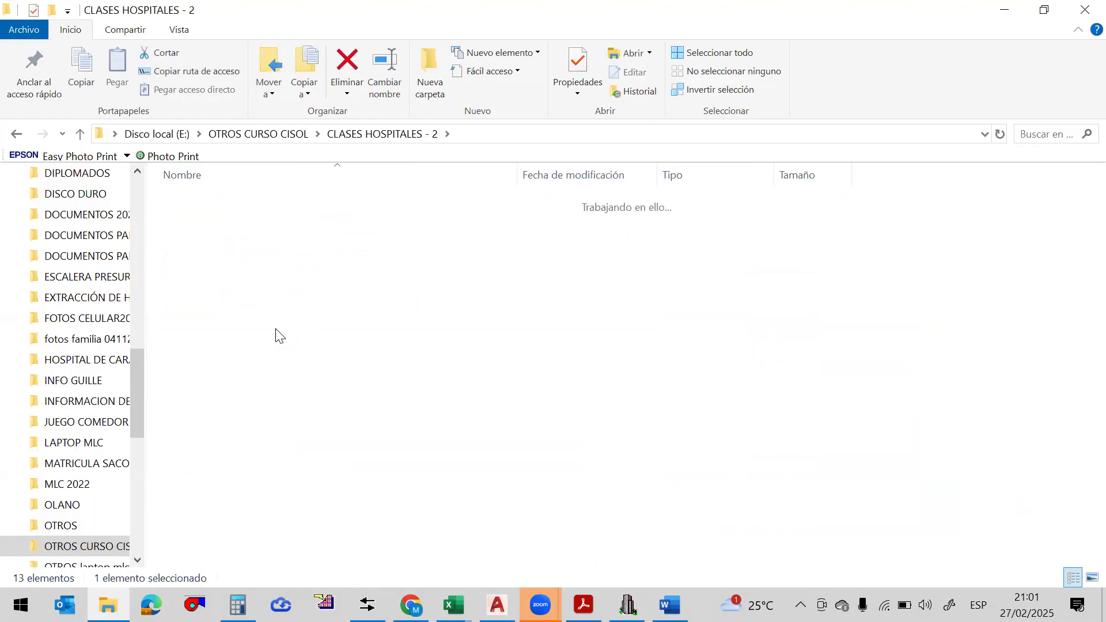
left_click(17, 134)
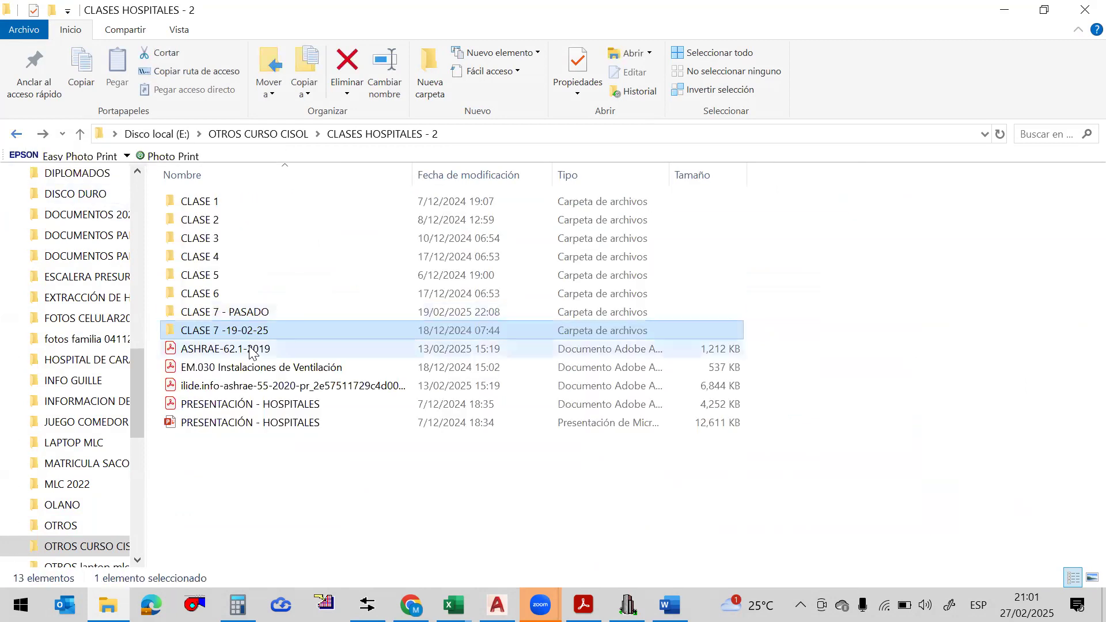
left_click(224, 297)
double_click(224, 297)
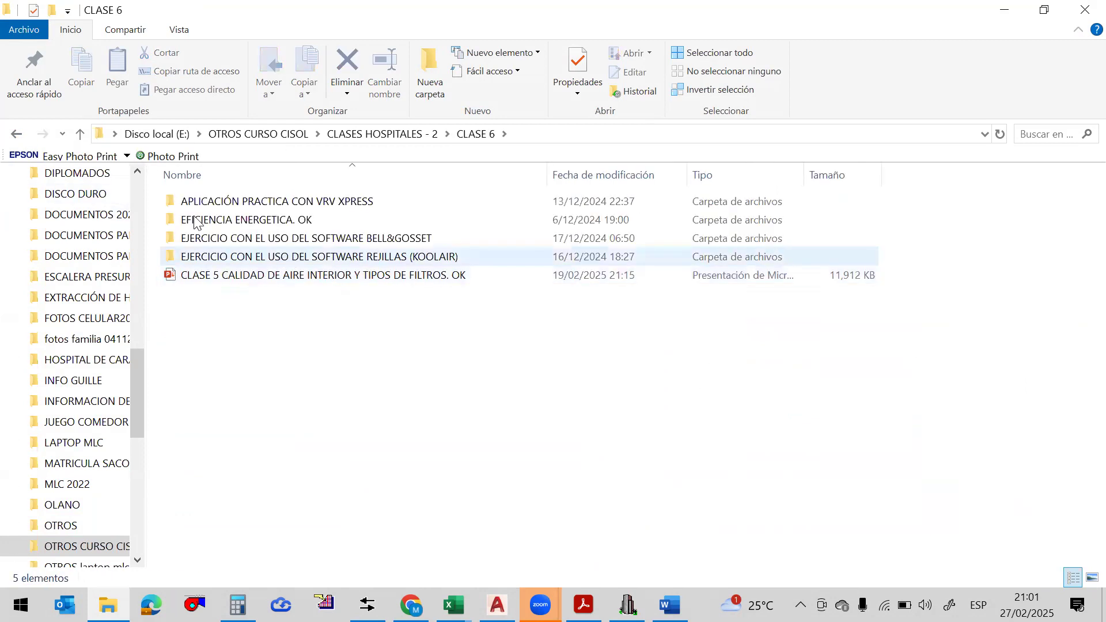
left_click(17, 133)
Open the CONCEPTOS DE CARGA TERMICAS folder inside CLASE 5 > CARGAS TERMICAS. OK
left_click(256, 271)
double_click(257, 275)
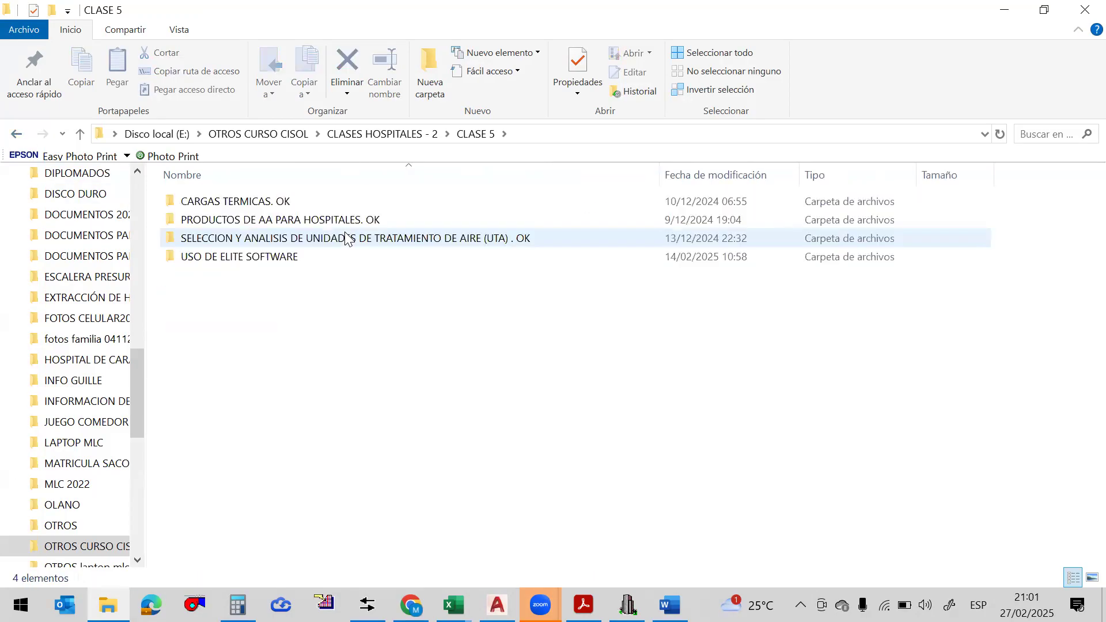
double_click(306, 202)
double_click(306, 203)
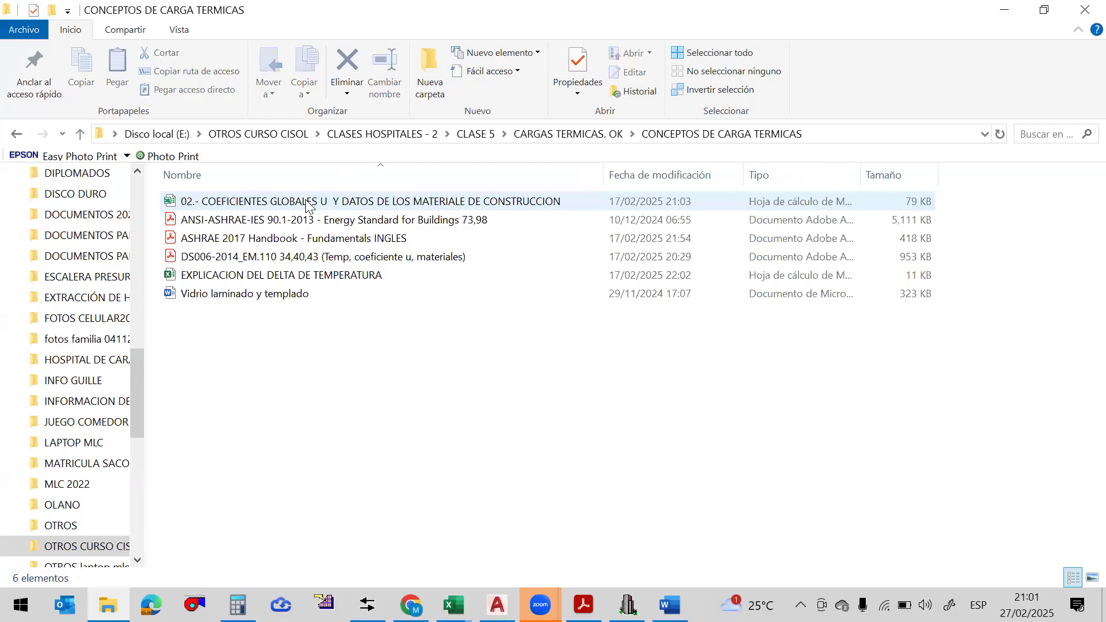
Copy the EXPLICACION DEL DELTA DE TEMPERATURA workbook from the CONCEPTOS DE CARGA TERMICAS folder
left_click(337, 276)
right_click(338, 276)
left_click(327, 309)
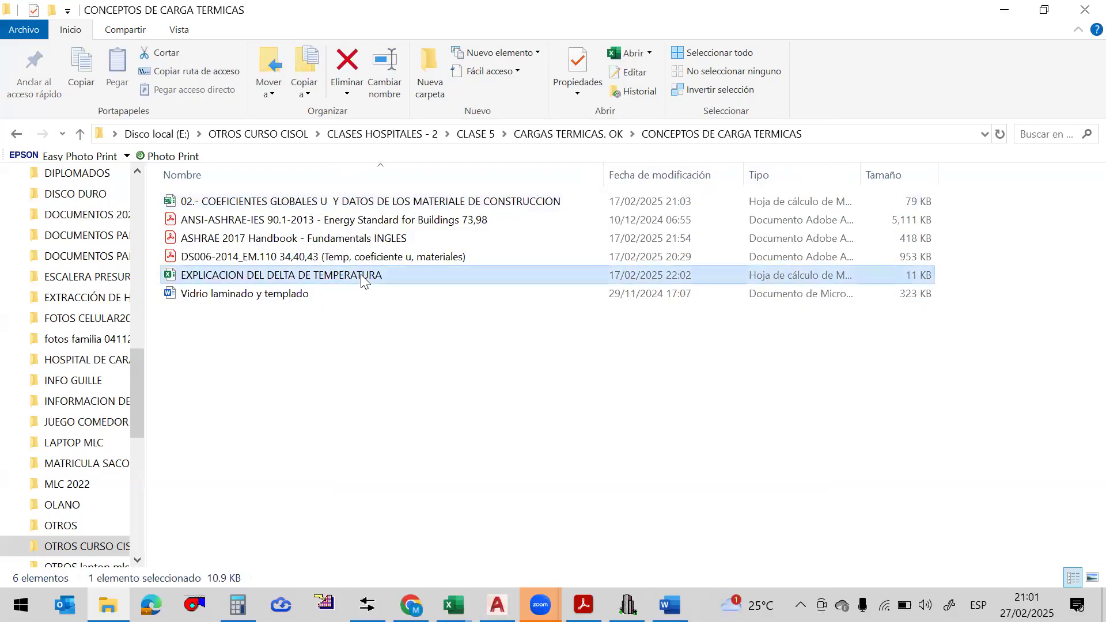
right_click(362, 278)
left_click(448, 487)
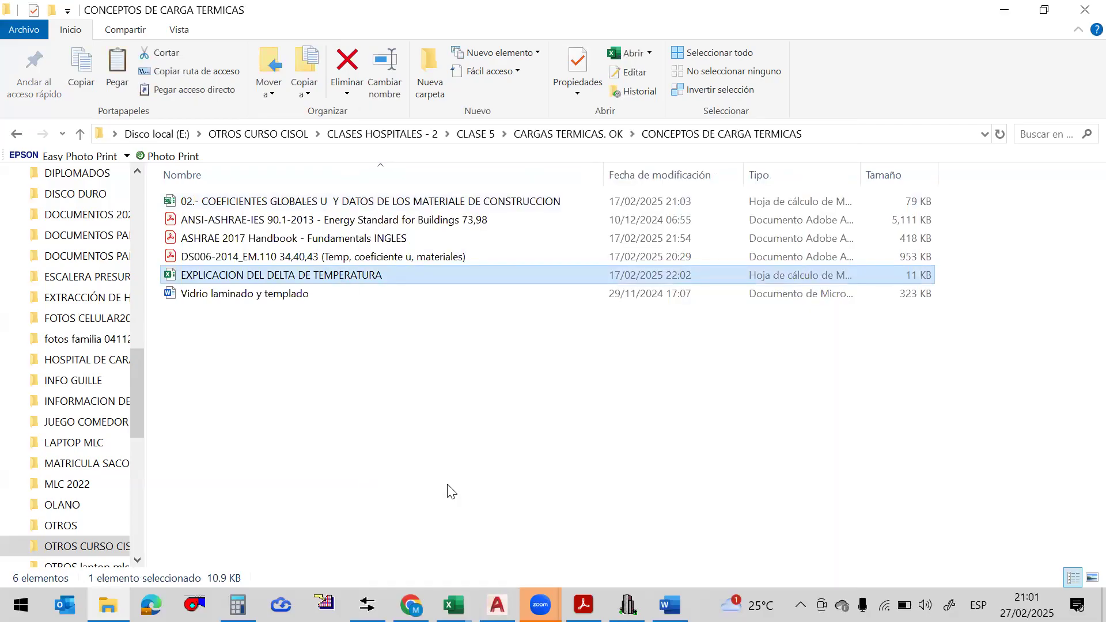
Open another File Explorer window, maximize it and open OTROS CURSO CISOL on Disco local (E:)
key("alt+Tab")
key("alt+Tab")
key("super+e")
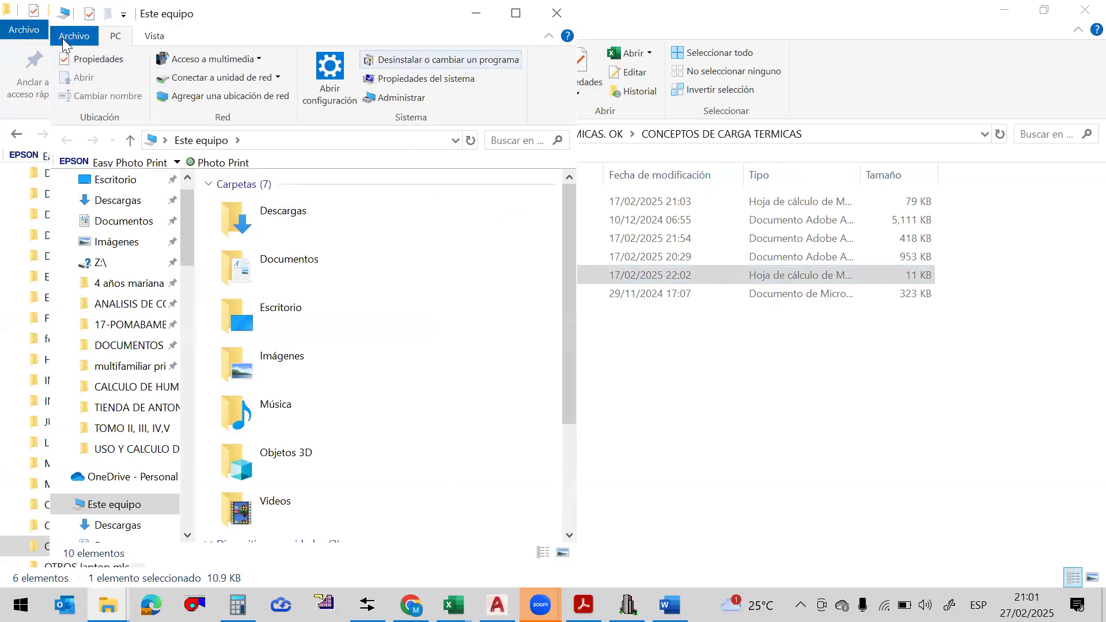
left_click(500, 17)
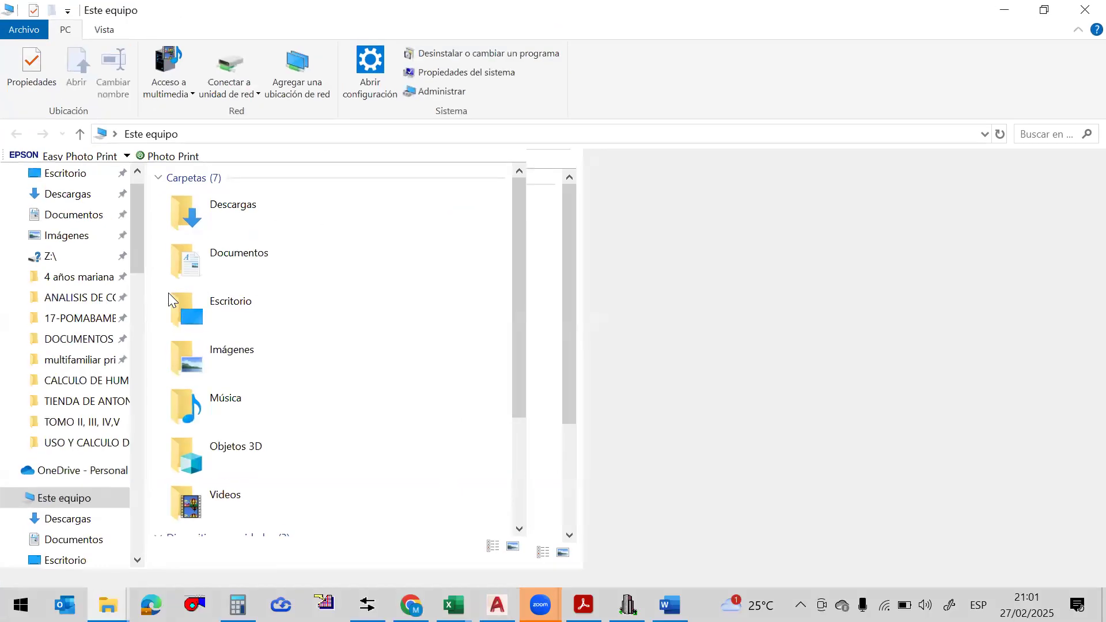
scroll(71, 466, "down", 5)
left_click(64, 443)
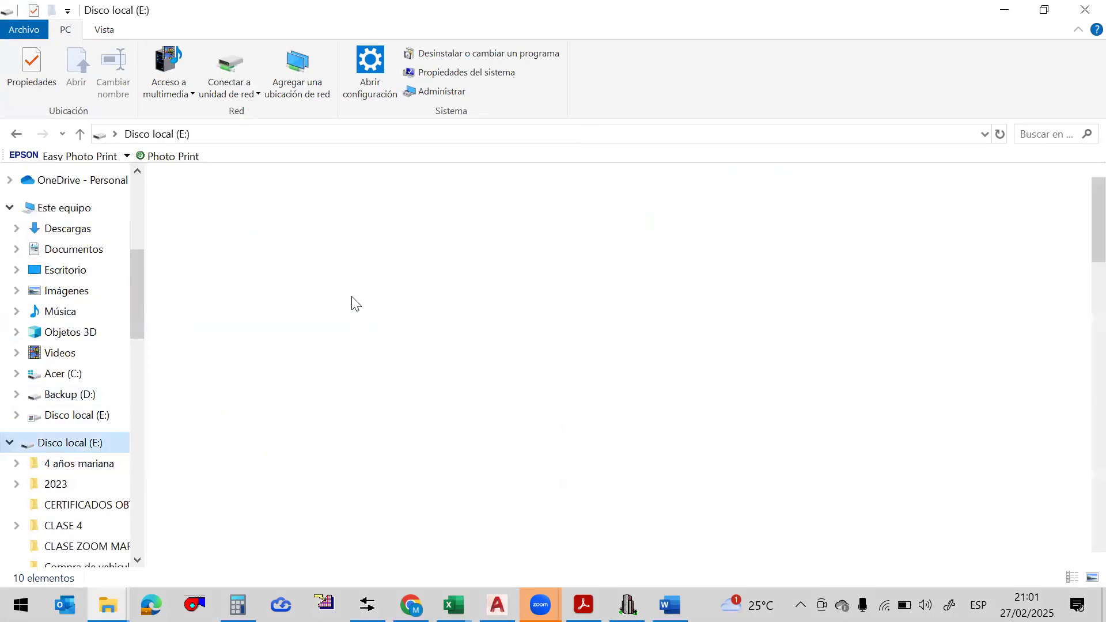
scroll(352, 297, "down", 5)
scroll(350, 297, "down", 4)
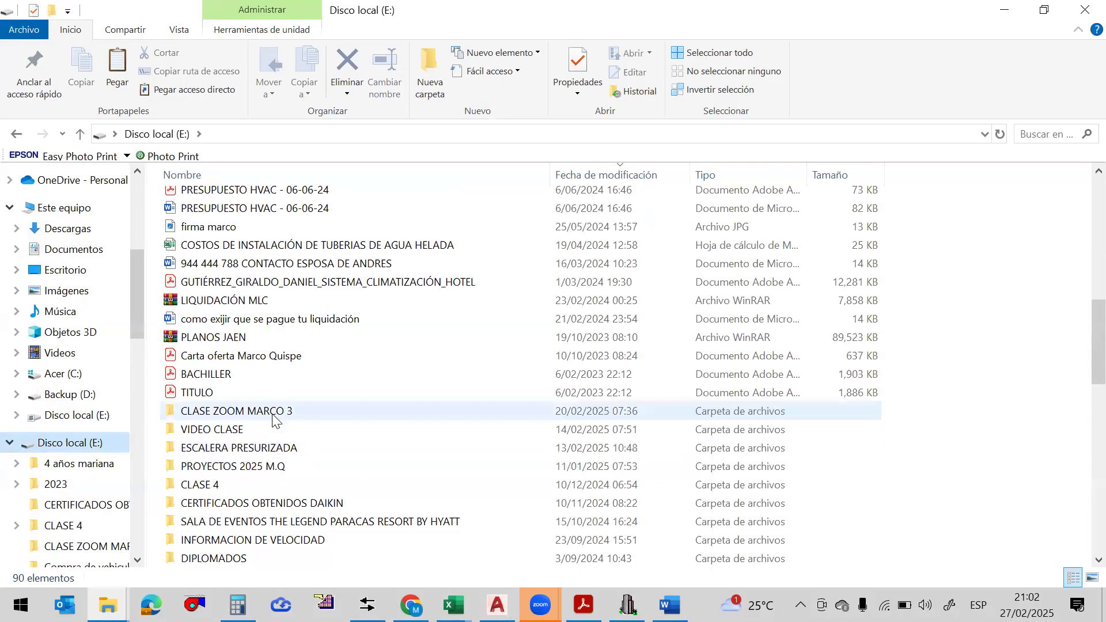
scroll(345, 375, "down", 2)
double_click(312, 468)
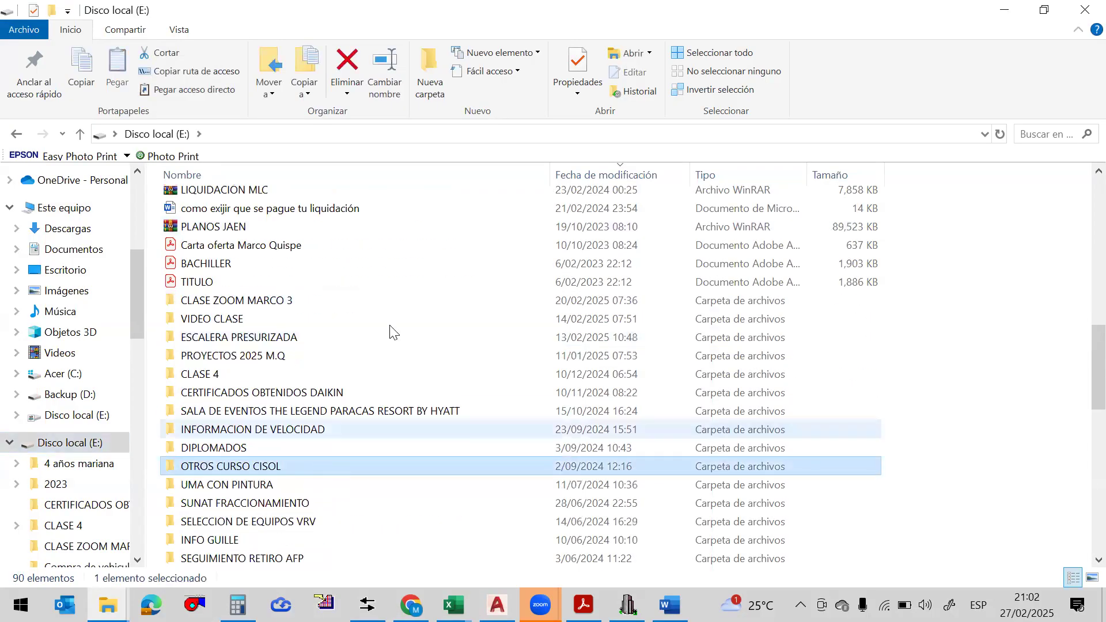
Go into the HVAC design course folder and open CARGAS TERMICAS under CLASE 4
left_click(317, 357)
double_click(317, 357)
left_click(250, 277)
double_click(249, 276)
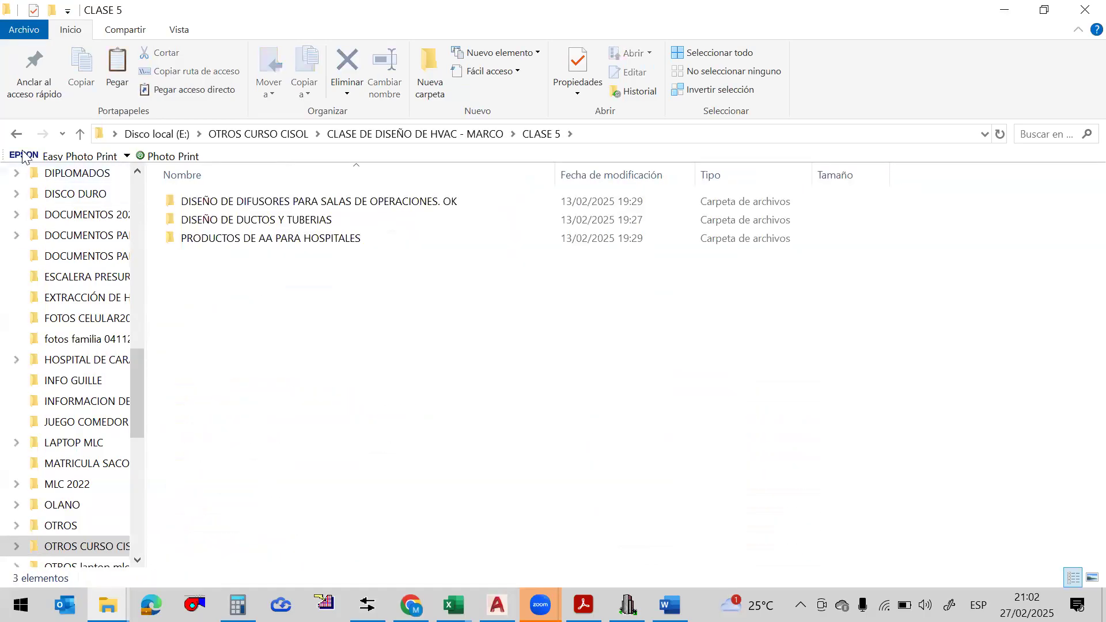
key("alt+Left")
left_click(237, 257)
double_click(236, 256)
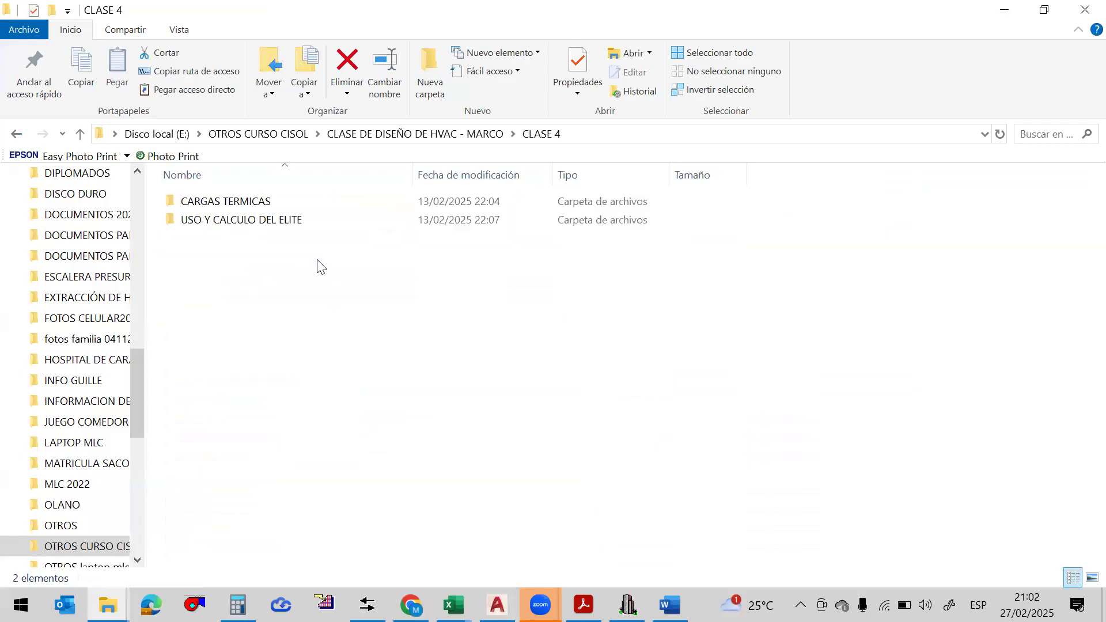
double_click(282, 202)
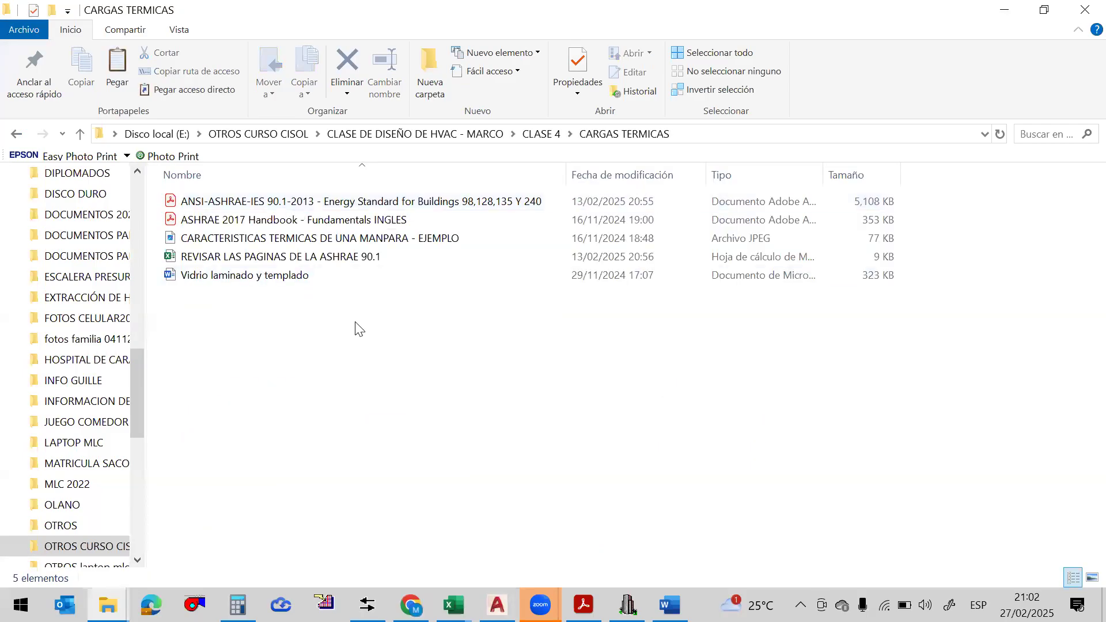
Paste the copied workbook into CARGAS TERMICAS, open it in Excel and view the SALA DE OPERACIONES and ALMACEN examples
key("ctrl+v")
double_click(354, 306)
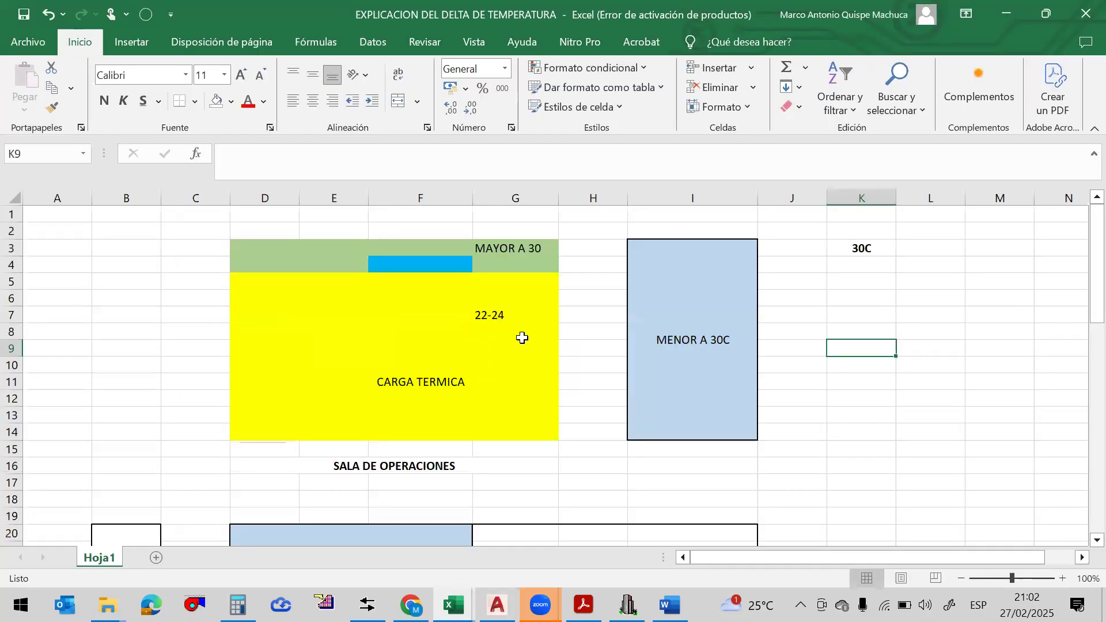
scroll(522, 338, "down", 1, "ctrl")
scroll(531, 351, "down", 5)
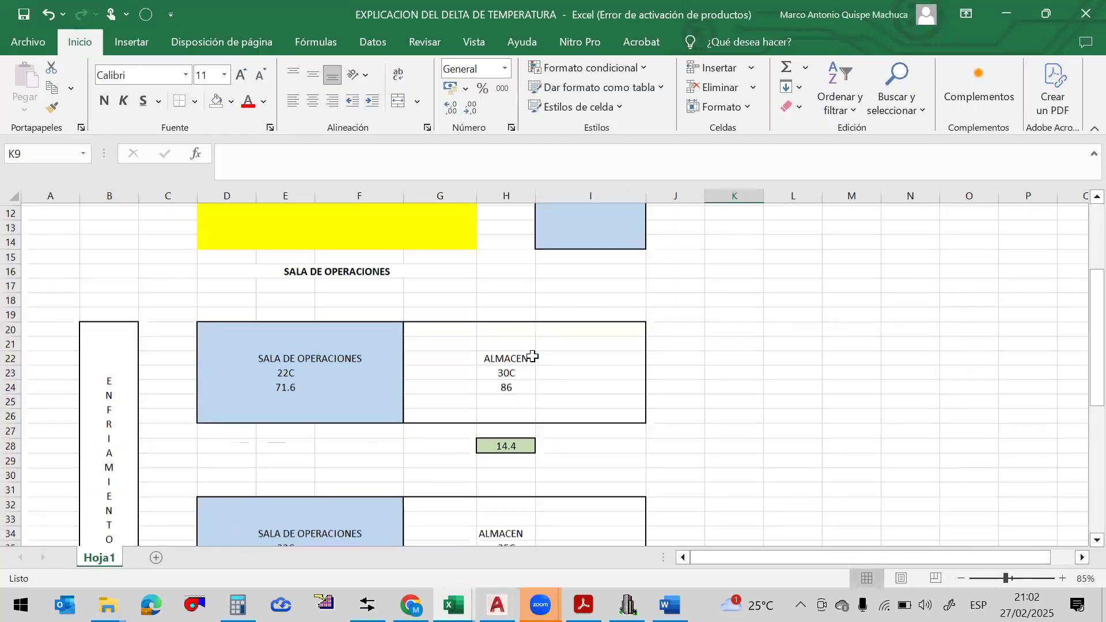
Examine the two SALA DE OPERACIONES and ALMACEN examples in the ENFRIAMIENTO section of the workbook
scroll(532, 356, "down", 6)
scroll(532, 356, "up", 5)
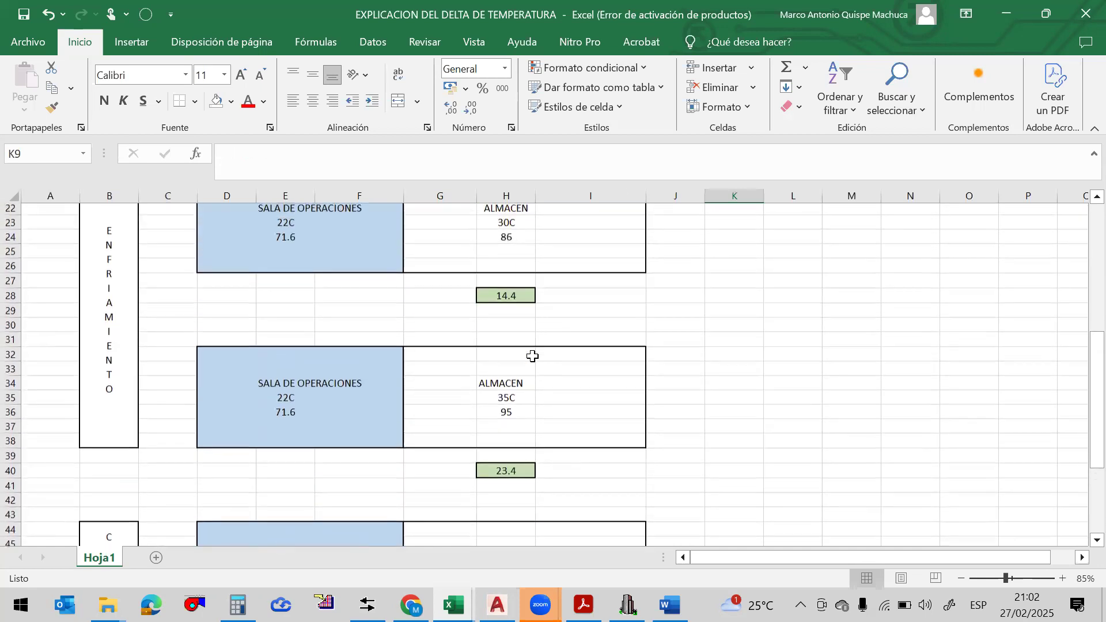
scroll(533, 356, "down", 1)
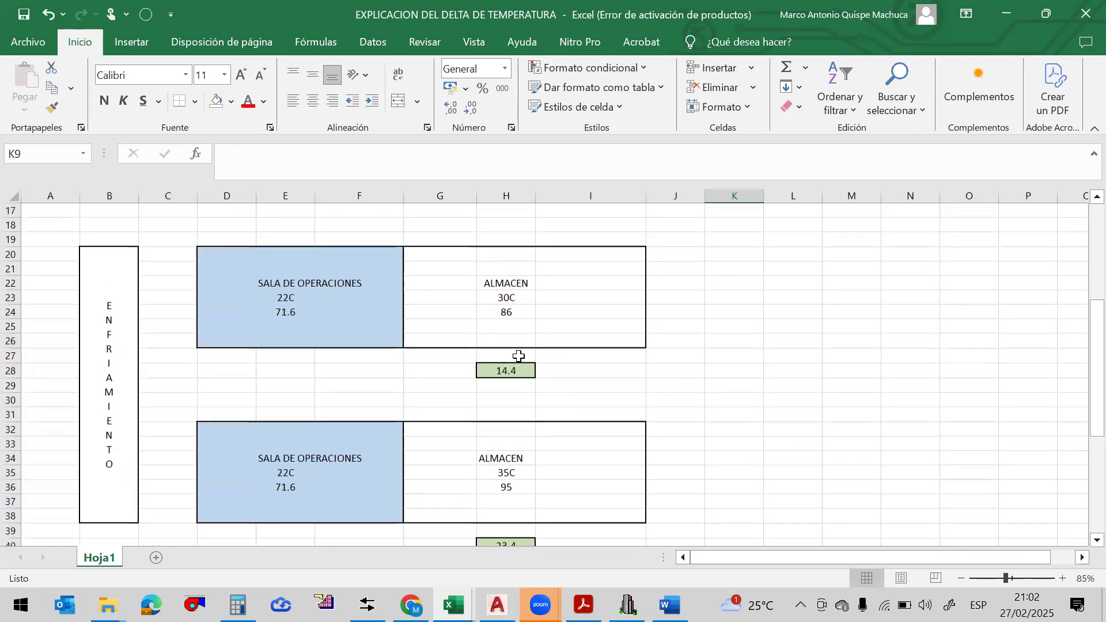
left_click(113, 308)
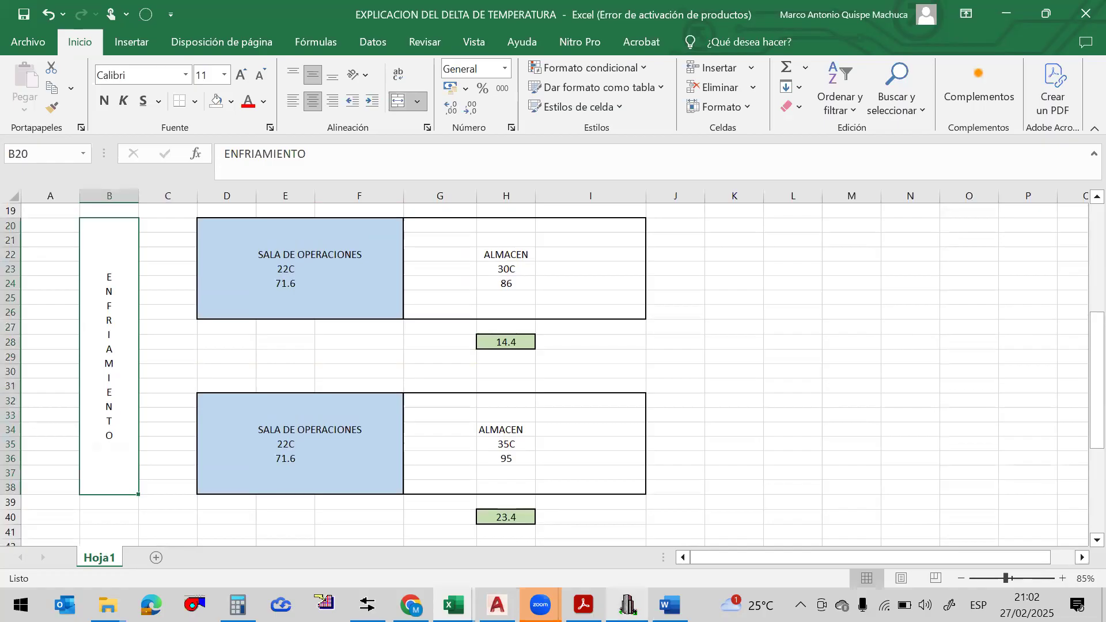
Switch to Chvac and view the indoor/outdoor design conditions, then the Cool T-D column of the partitions in the master data
left_click(628, 605)
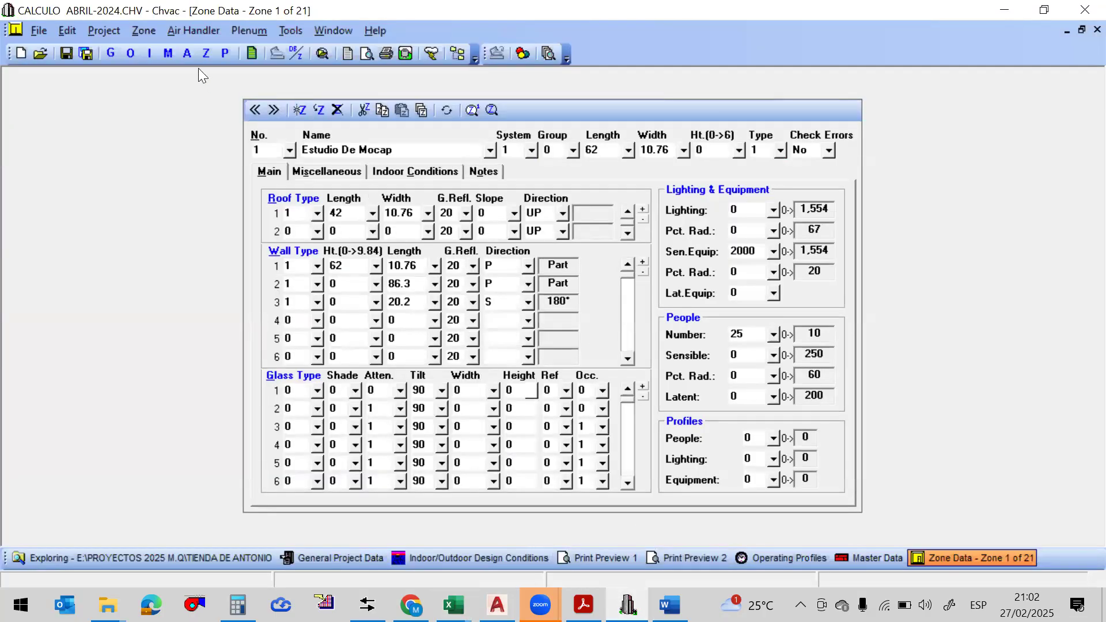
left_click(151, 53)
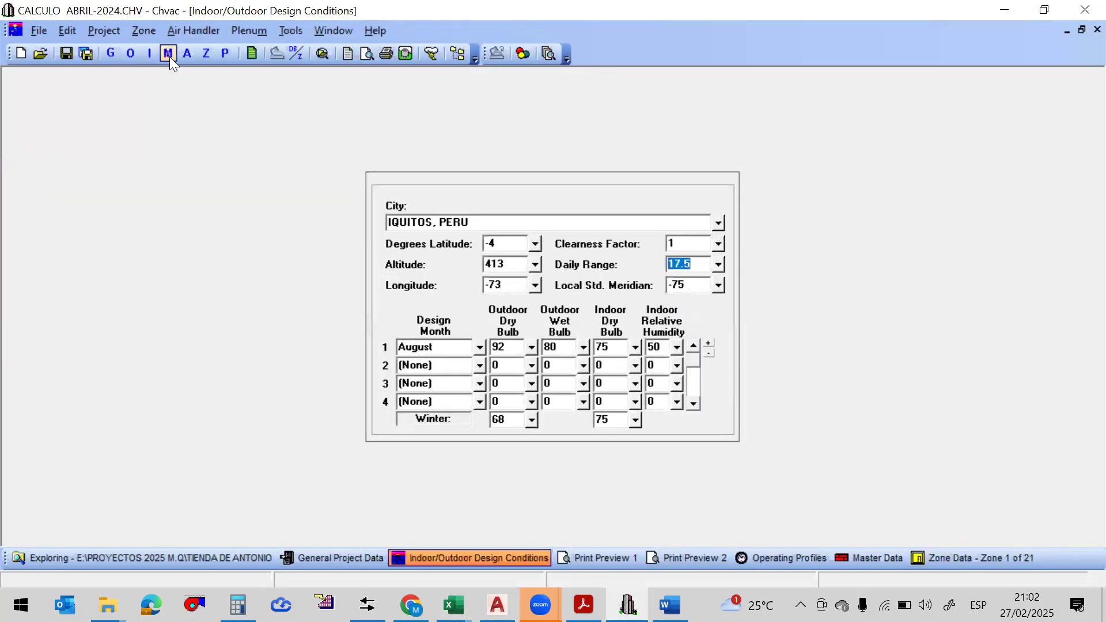
left_click(176, 58)
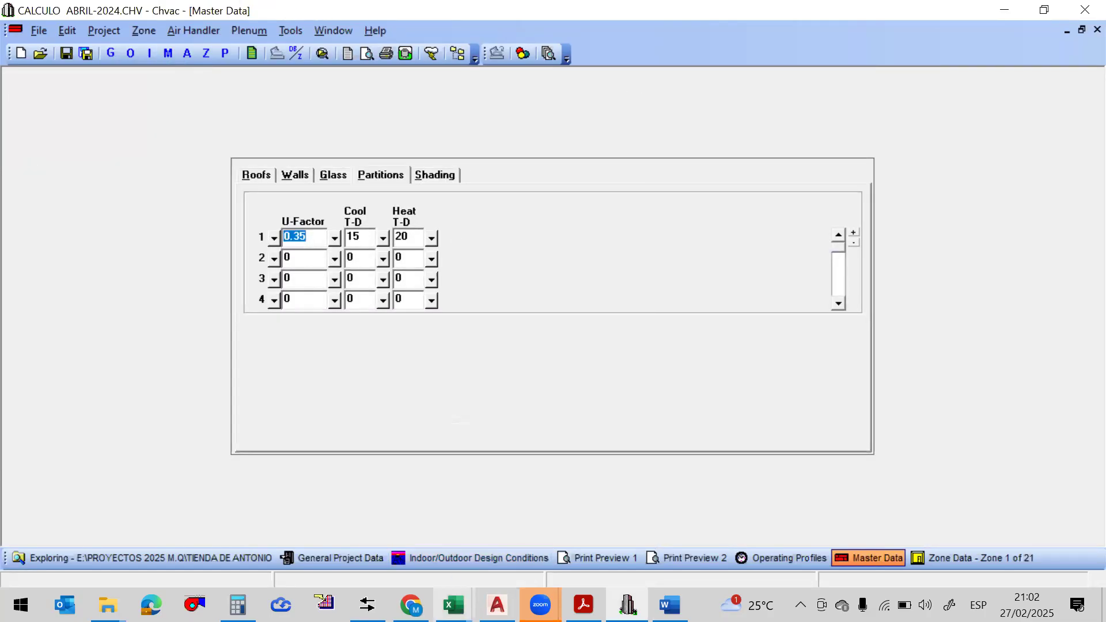
Switch back to the delta-temperature workbook in Excel and examine the SALA DE OPERACIONES temperatures in the first cooling example
left_click(454, 605)
left_click(802, 530)
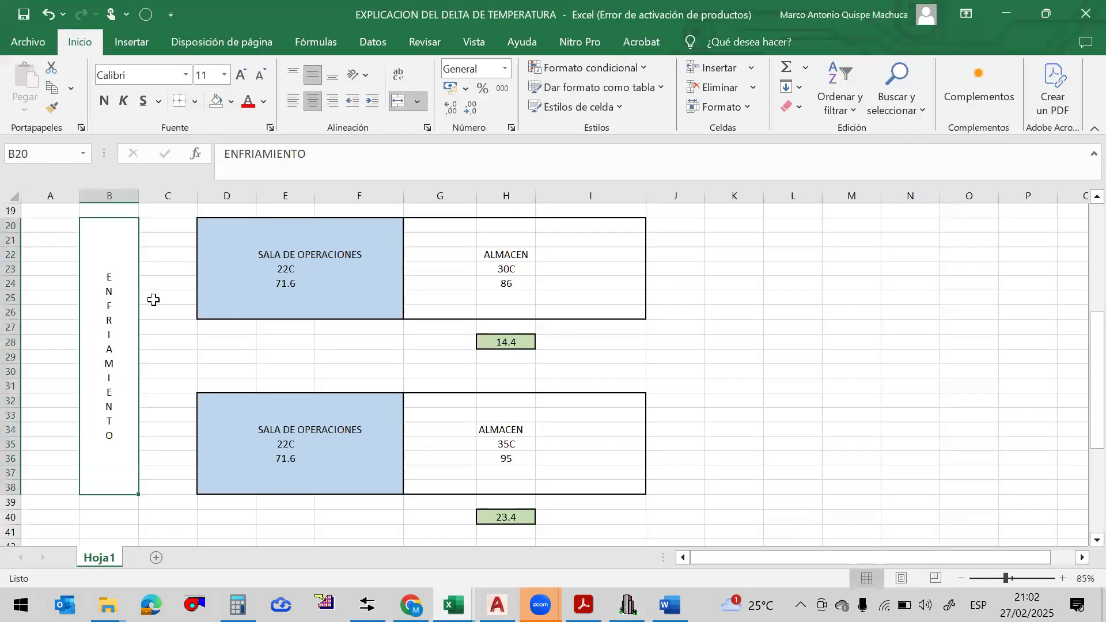
left_click(351, 298)
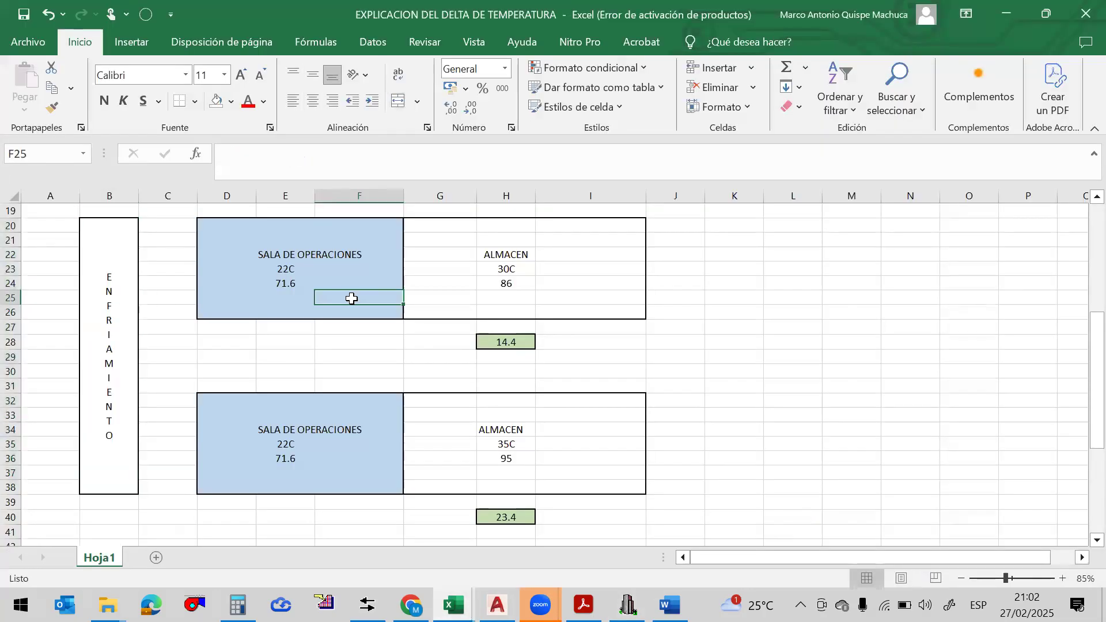
left_click(281, 257)
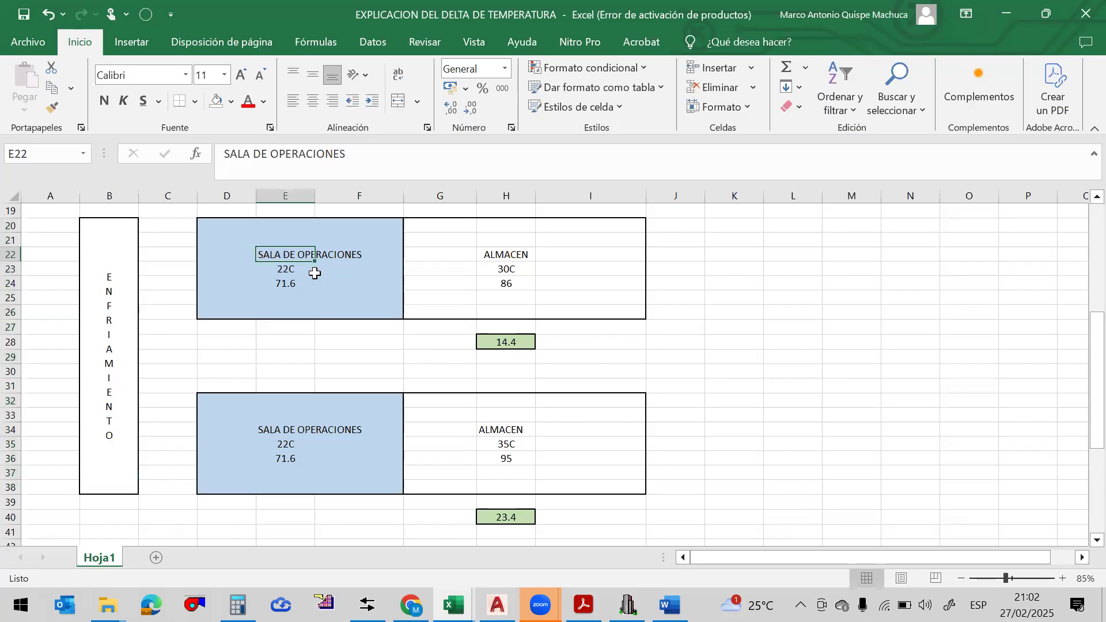
left_click(295, 270)
left_click(296, 282)
left_click(345, 266)
Examine the ALMACEN name and its Celsius temperature in the first cooling example
left_click(440, 269)
left_click(517, 271)
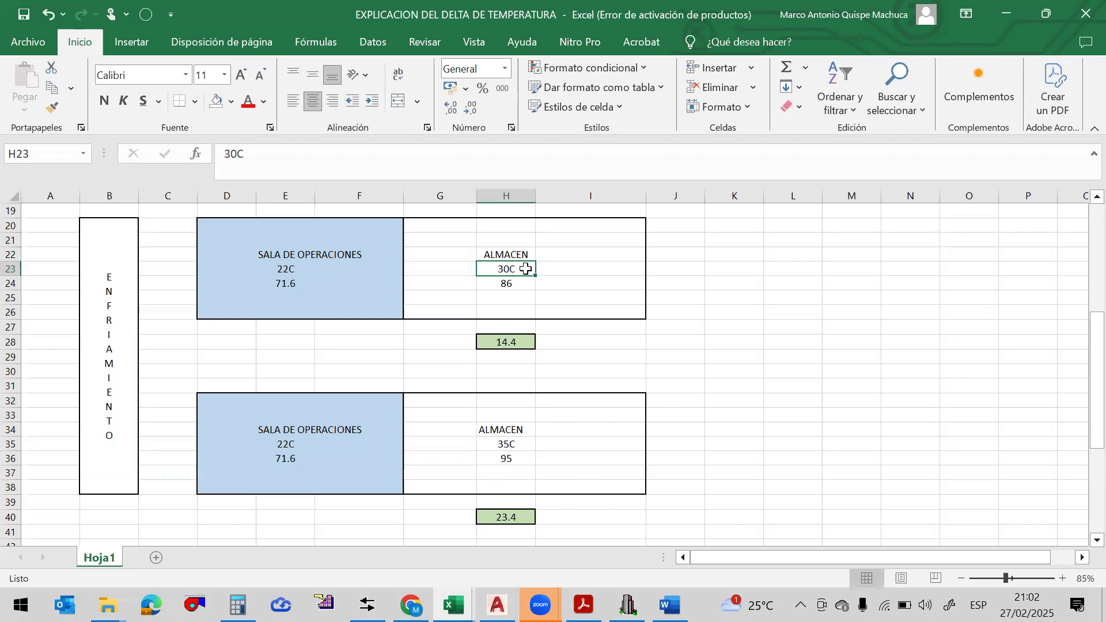
left_click(513, 254)
left_click(583, 254)
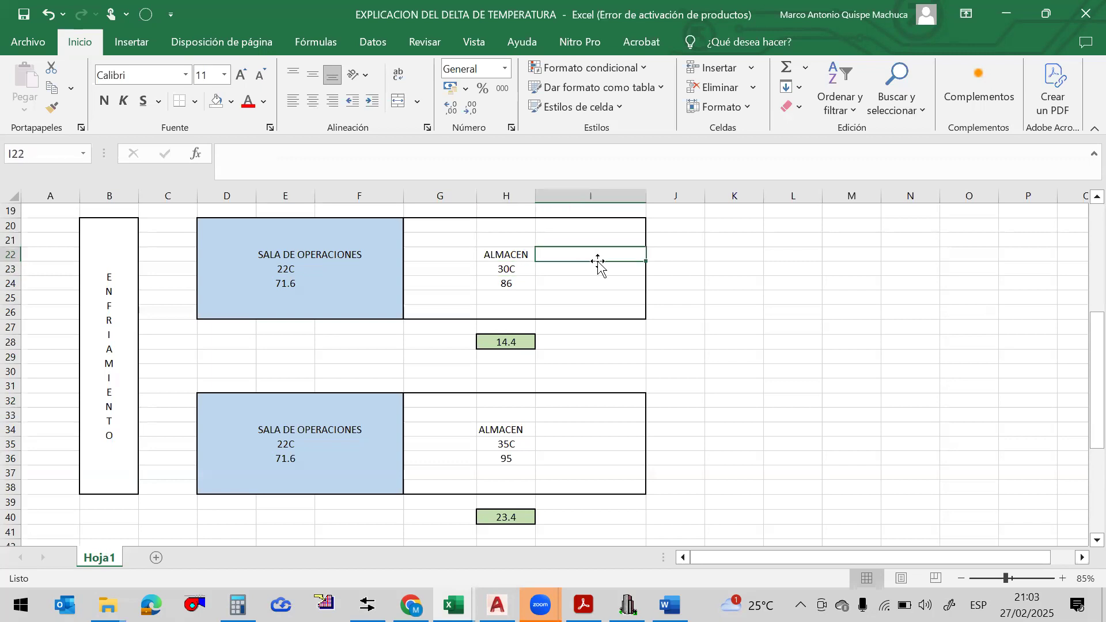
left_click(667, 258)
left_click(721, 255)
left_click(685, 254)
left_click(752, 255)
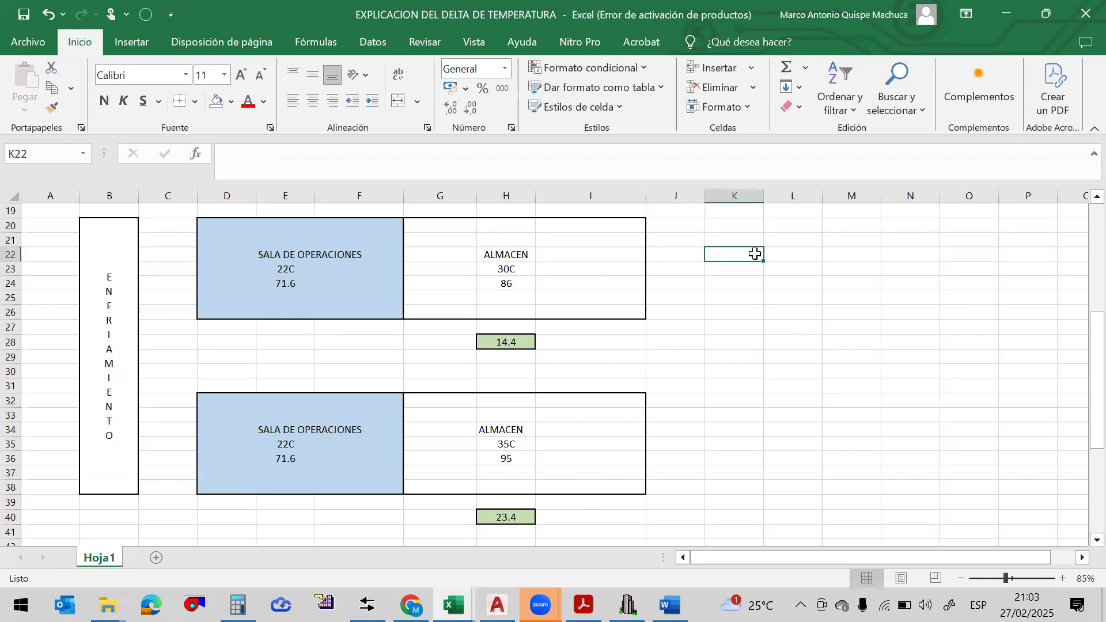
left_click(518, 269)
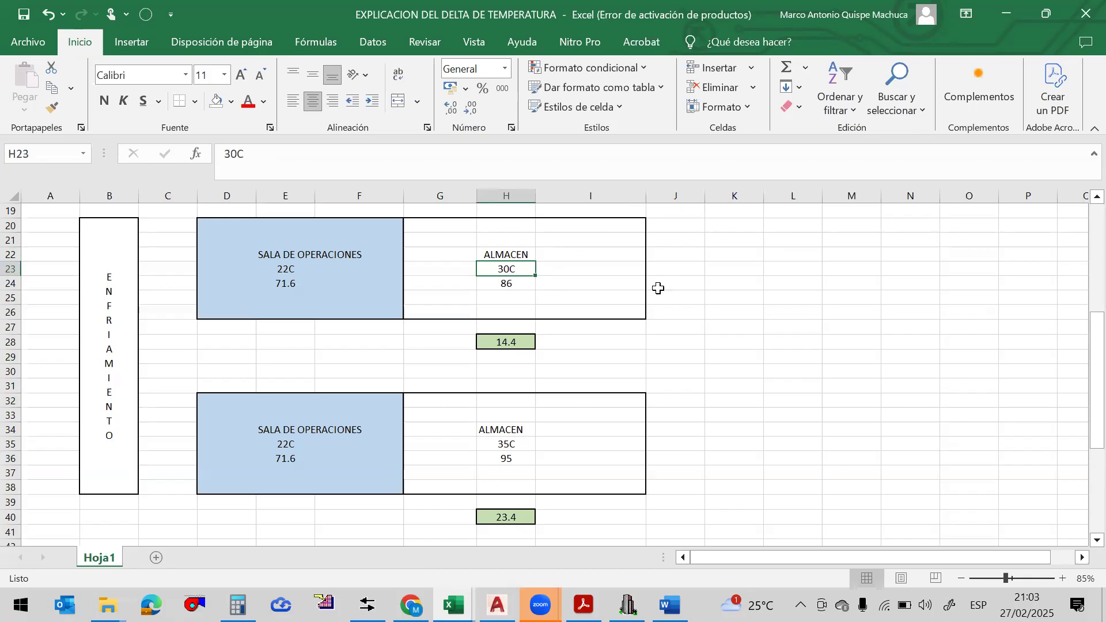
Compare the Fahrenheit temperatures of the SALA DE OPERACIONES and the ALMACEN in the first cooling example
left_click(299, 285)
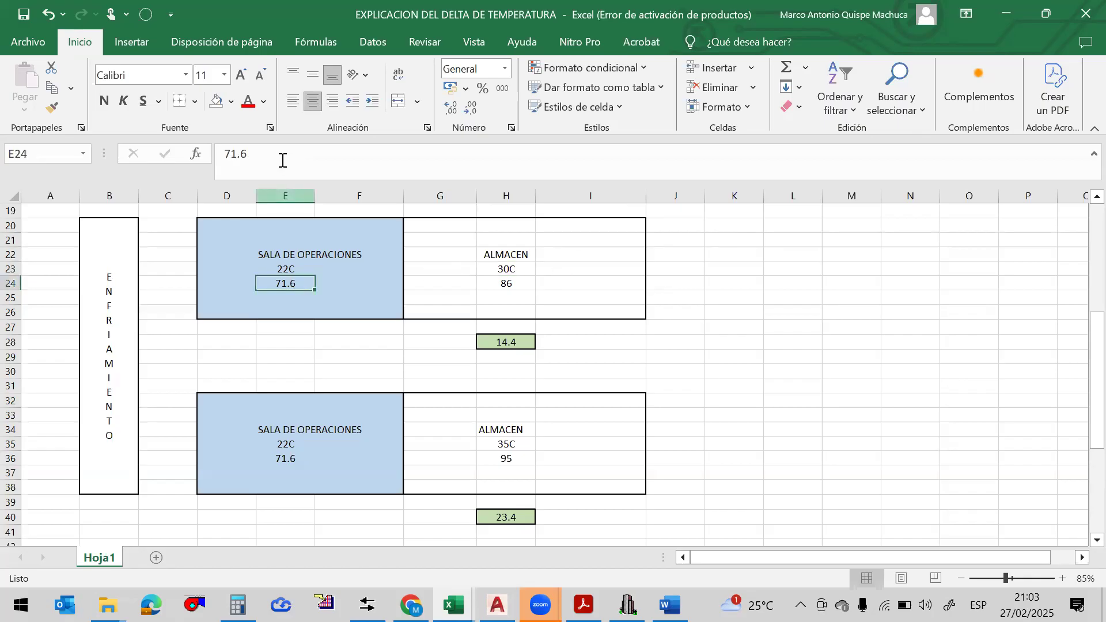
left_click(300, 267)
left_click(299, 280)
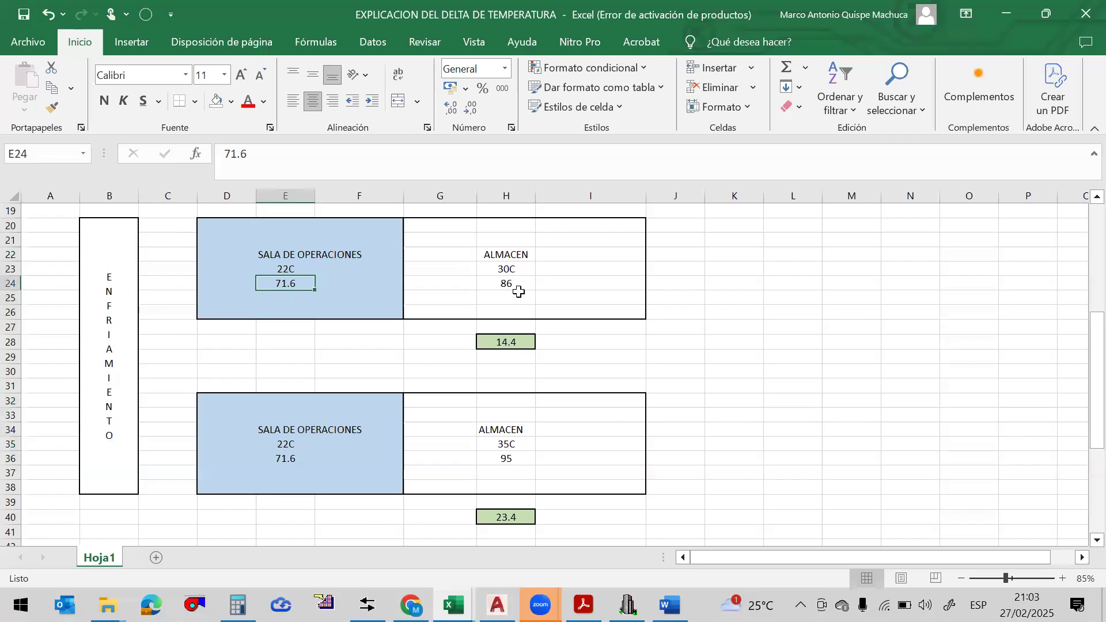
left_click(519, 291)
Switch to Chvac, dismiss the save reminder, and review the project's Units options, the zone data and the partitions in the master data
key("alt+Tab")
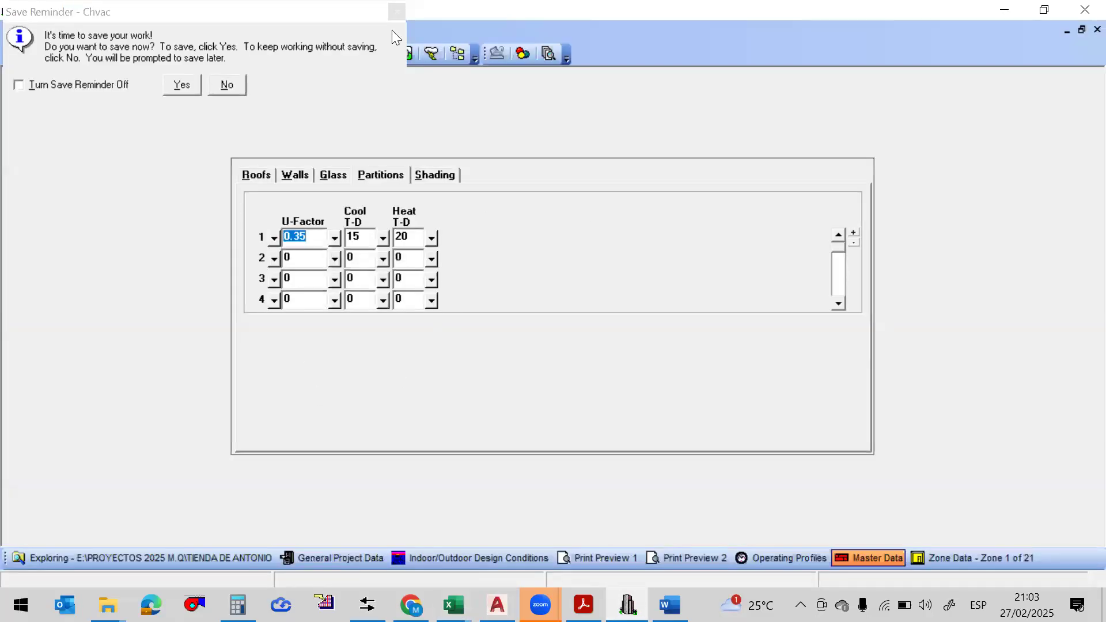
left_click(395, 13)
left_click(111, 53)
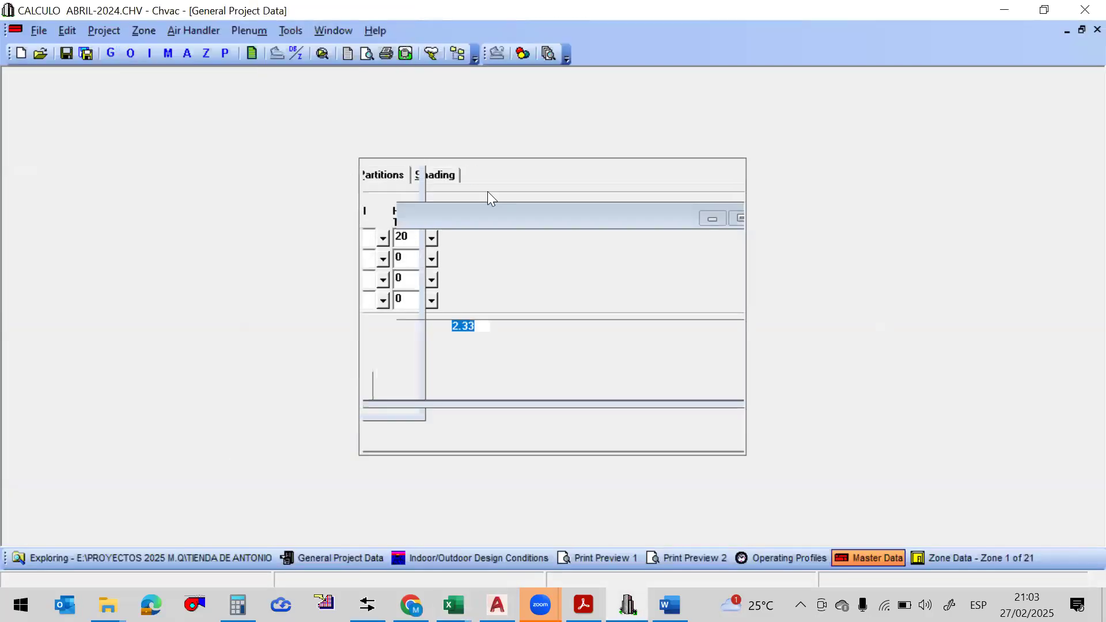
left_click(390, 179)
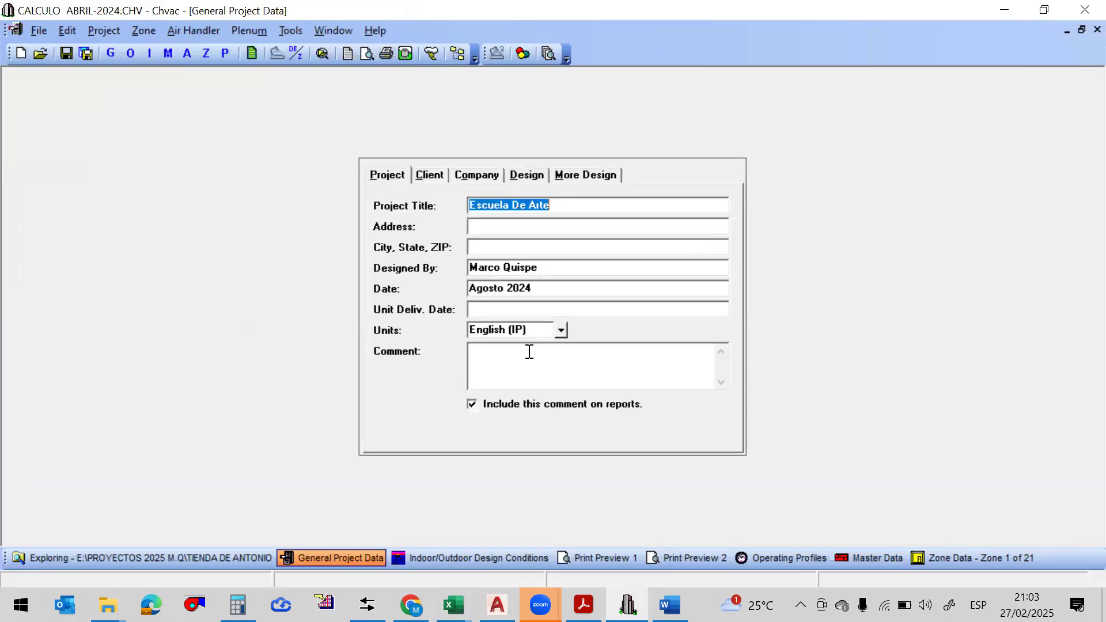
left_click(560, 330)
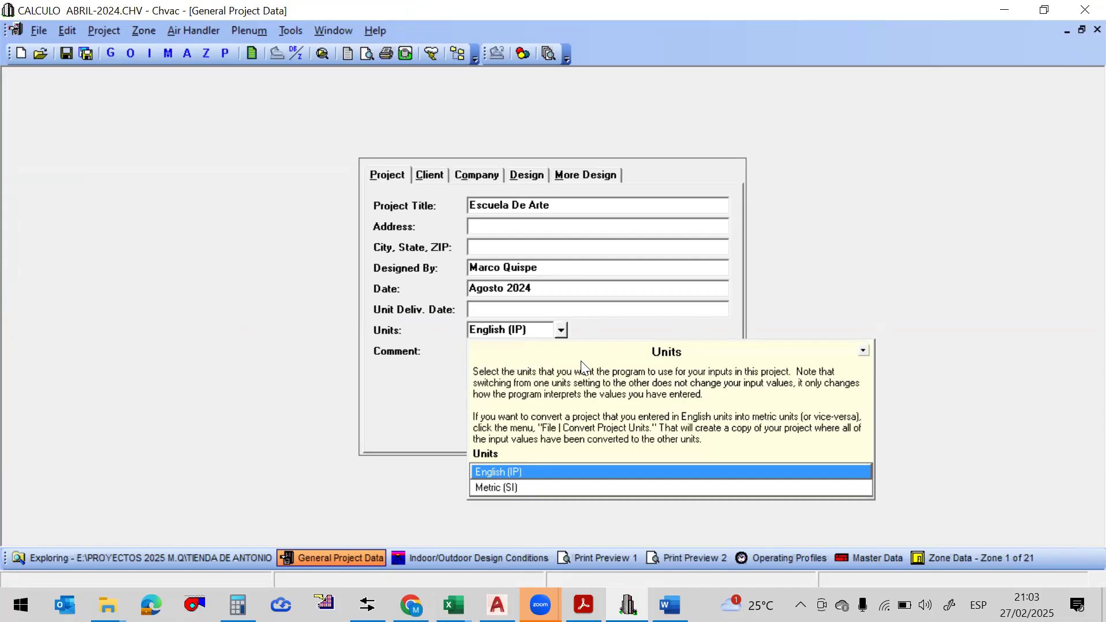
left_click(590, 327)
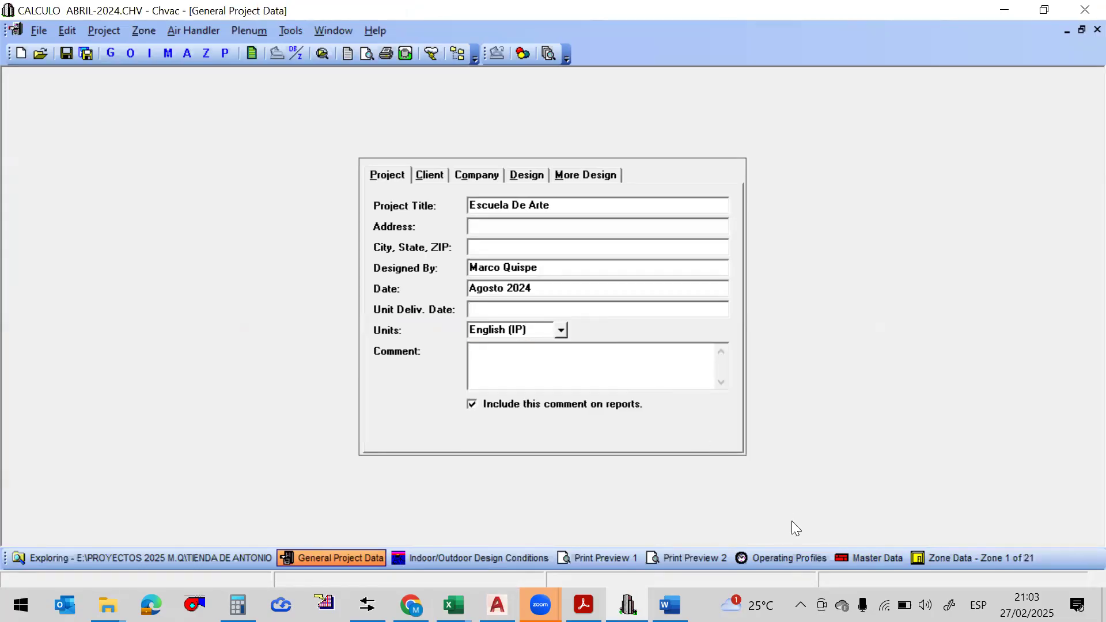
left_click(931, 556)
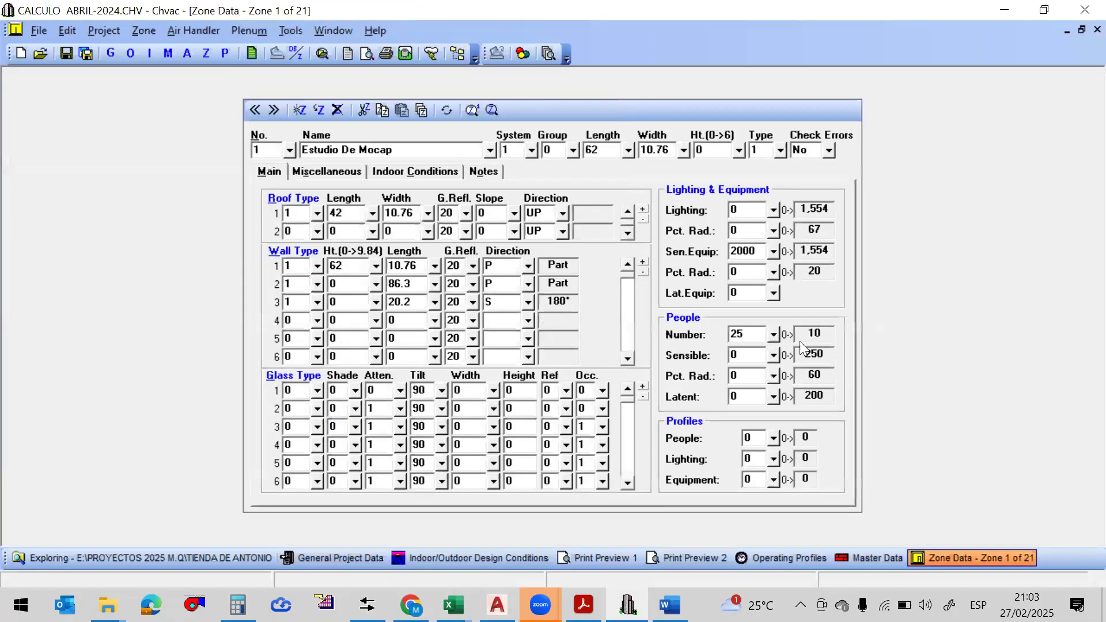
left_click(167, 53)
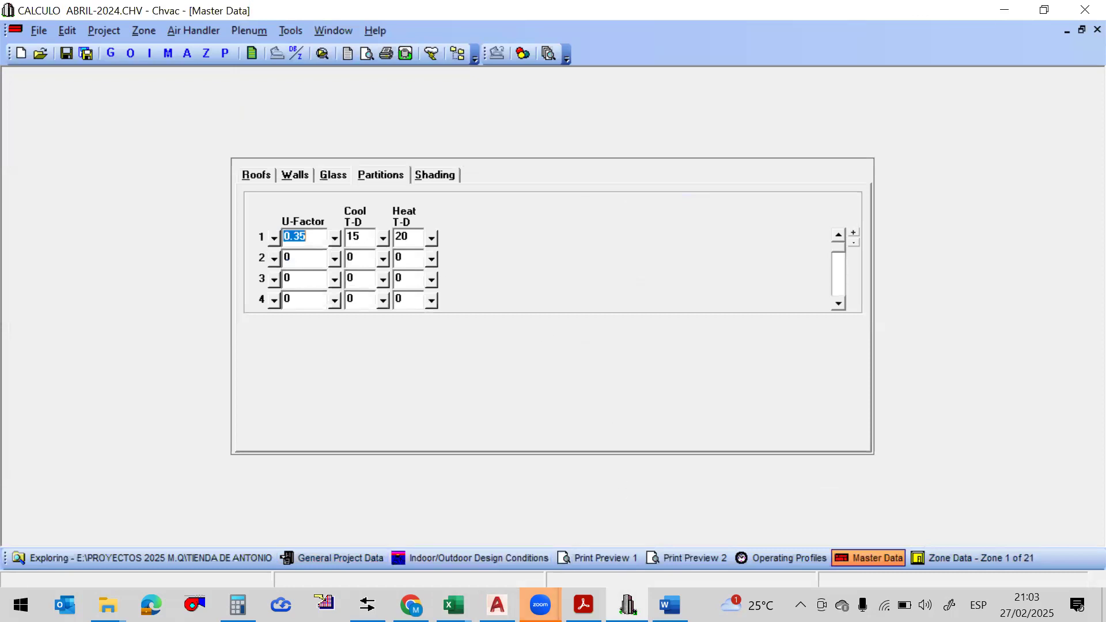
Return to the Excel workbook and compare both rooms' Celsius and Fahrenheit temperatures in the first cooling example
left_click(453, 605)
left_click(800, 547)
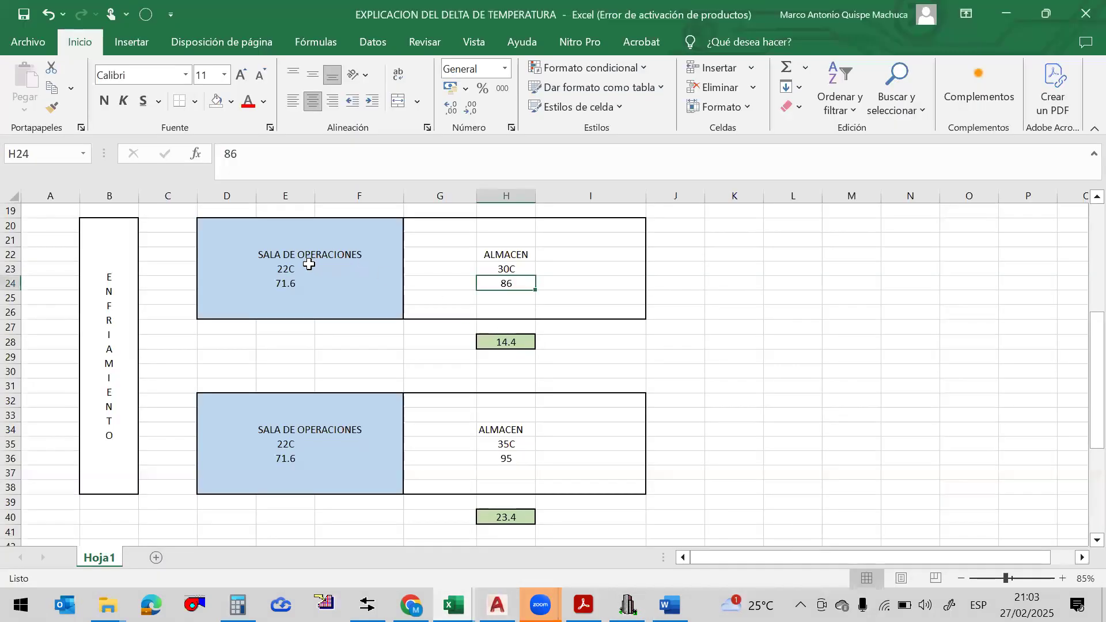
left_click(286, 269)
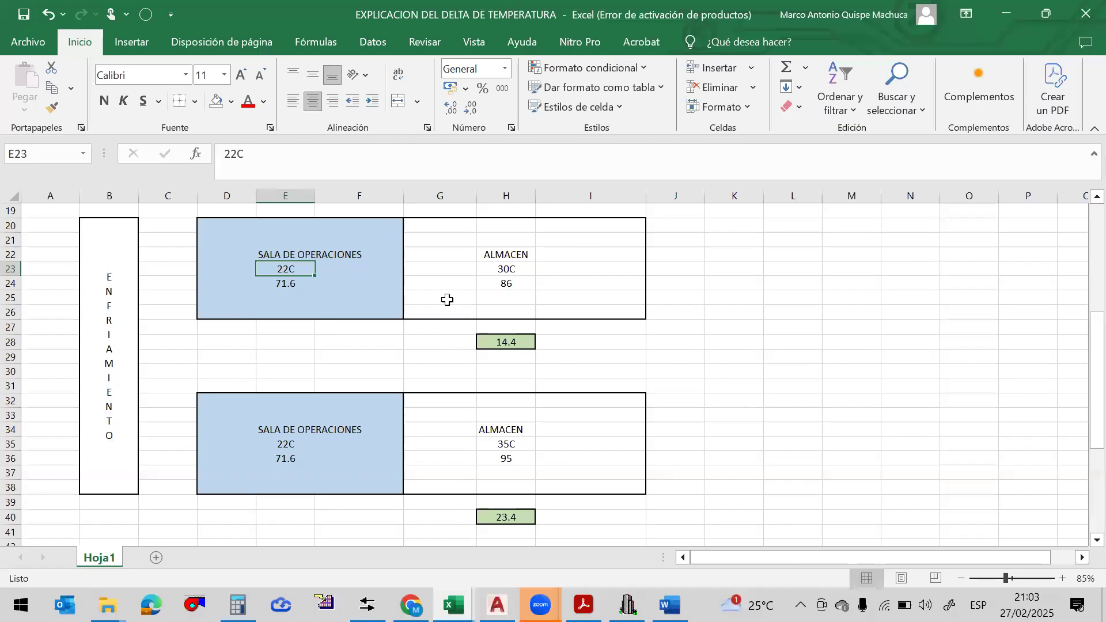
left_click(507, 269)
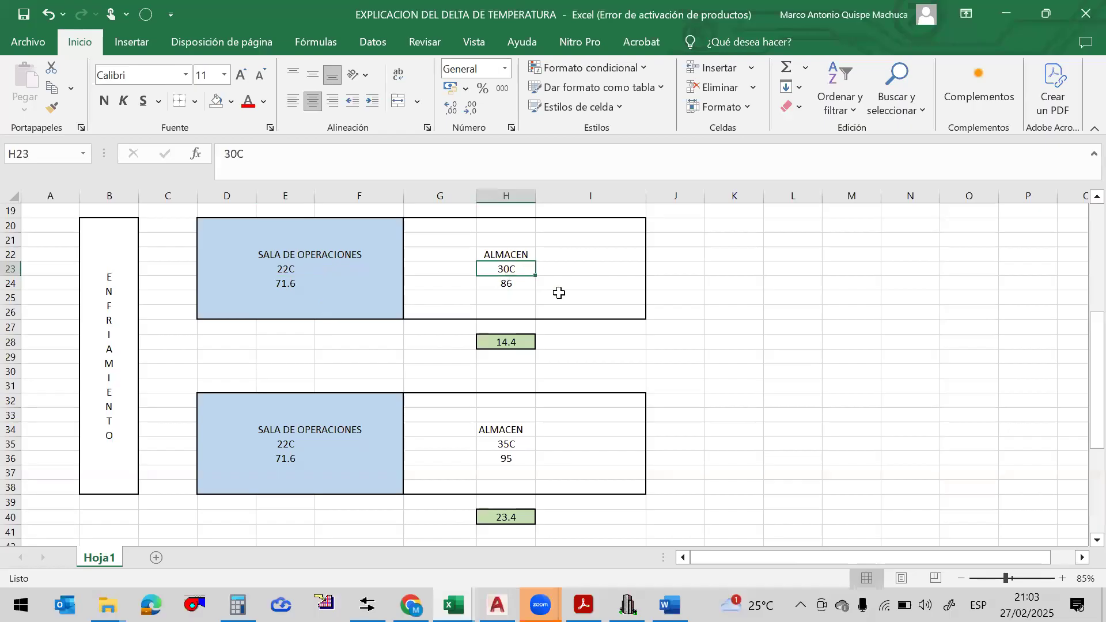
left_click(298, 283)
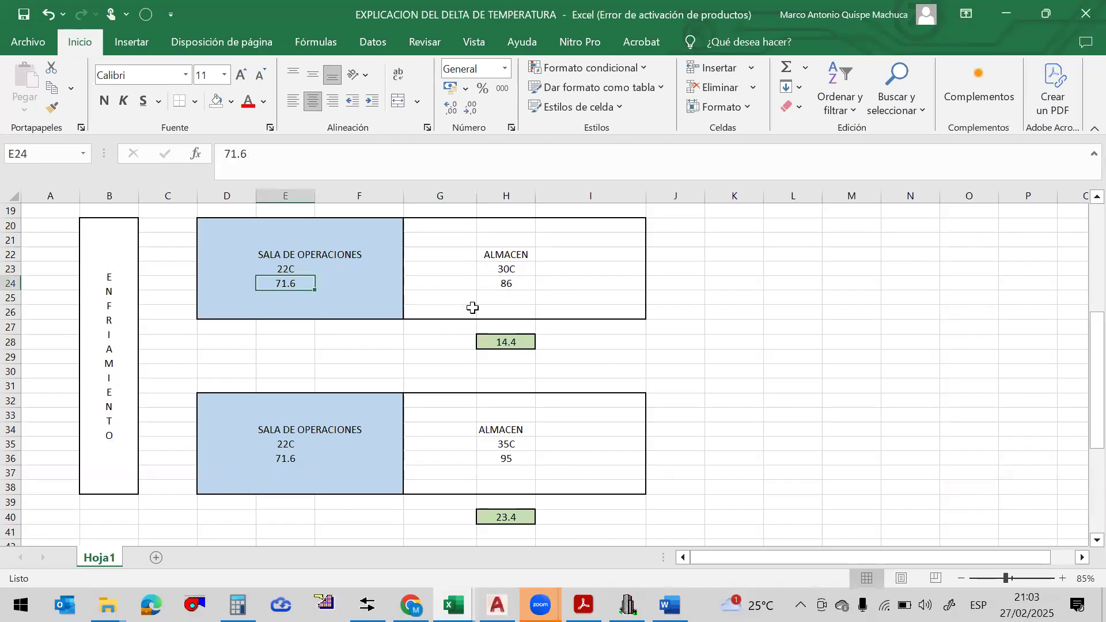
left_click(297, 269)
left_click(512, 269)
left_click(510, 284)
left_click(579, 284)
left_click(713, 286)
left_click(697, 285)
left_click(738, 284)
Inspect the temperature-difference formula in cell H28 below the first cooling example, leaving it unedited
left_click(506, 342)
left_click(326, 168)
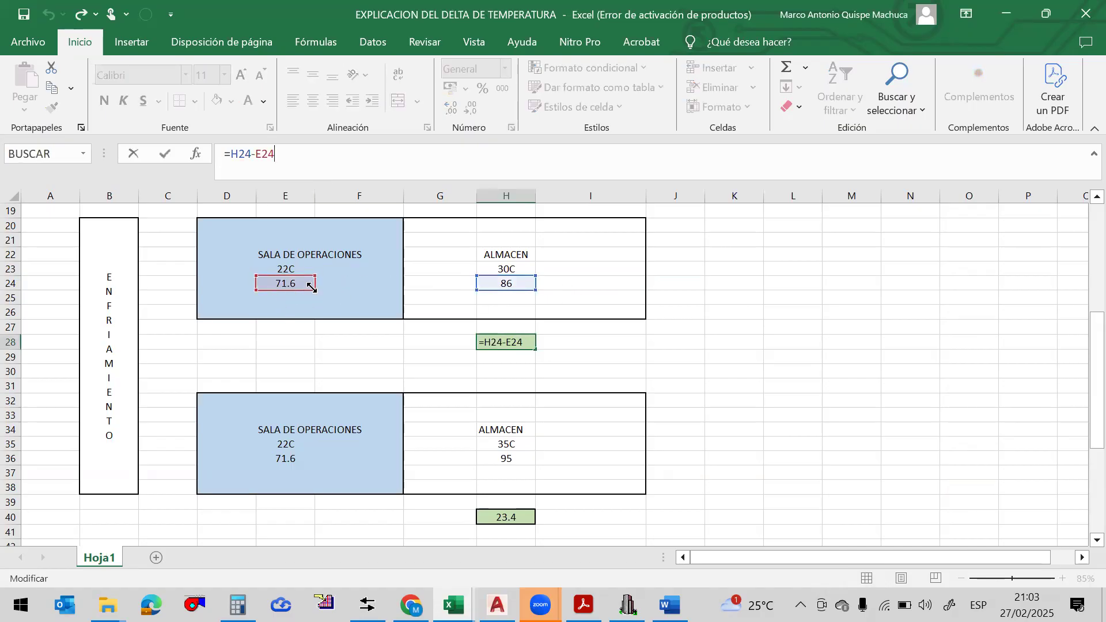
left_click(707, 280)
left_click(518, 340)
left_click(643, 344)
left_click_drag(644, 344, 748, 342)
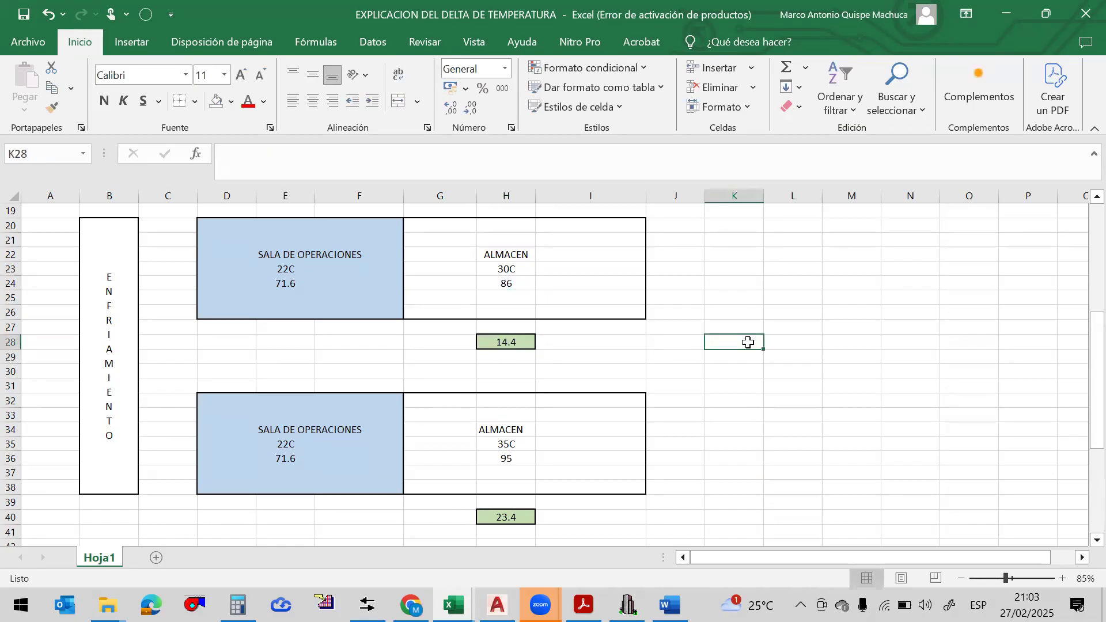
Examine the SALA DE OPERACIONES and ALMACEN temperatures in the second cooling example
left_click(289, 430)
left_click(290, 446)
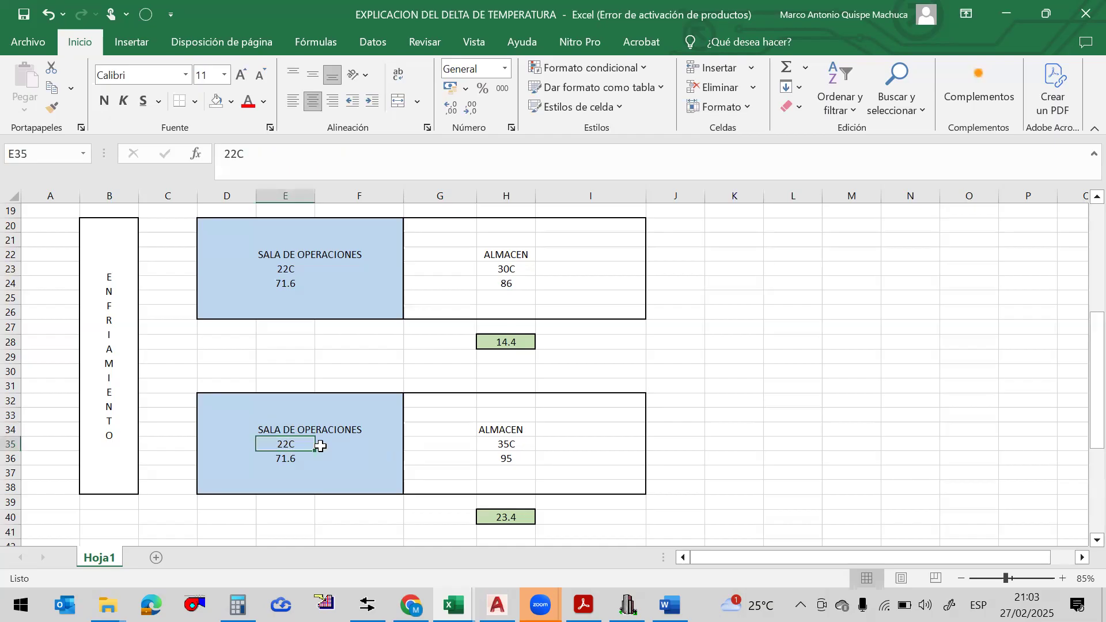
left_click(515, 444)
left_click(594, 446)
left_click(680, 447)
left_click(726, 443)
left_click(723, 430)
left_click(689, 427)
left_click(724, 431)
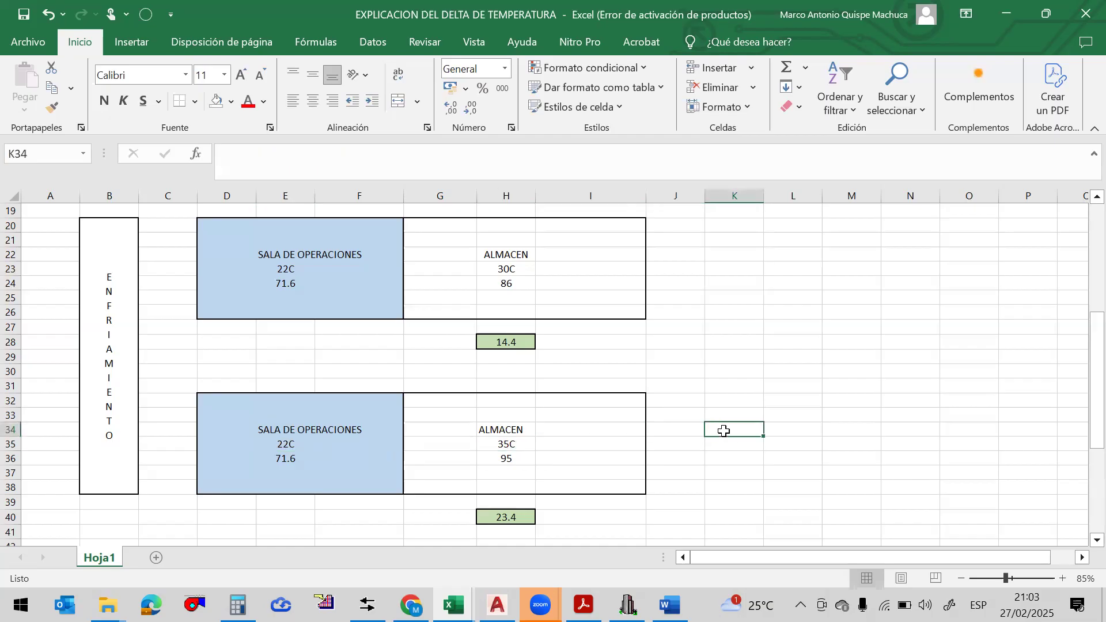
Enter the label TEMPERATURA EXTERIOER in K22 with 28 A 30 in K23, and widen column K to fit the label
left_click(491, 268)
left_click(674, 272)
left_click(738, 270)
double_click(731, 256)
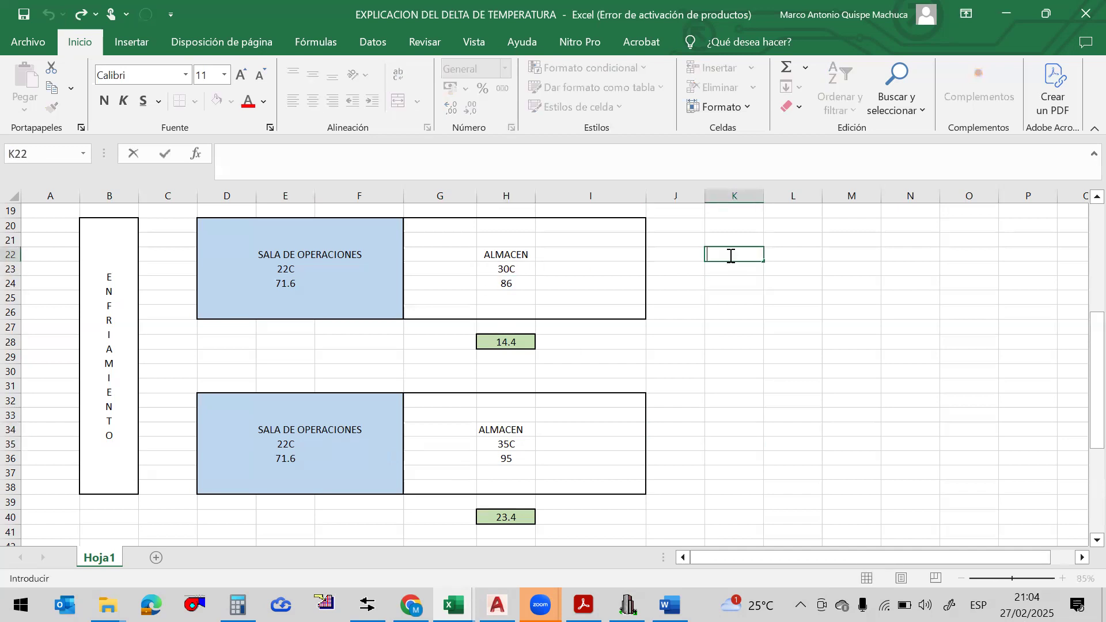
key("Caps_Lock")
type("TEMPER")
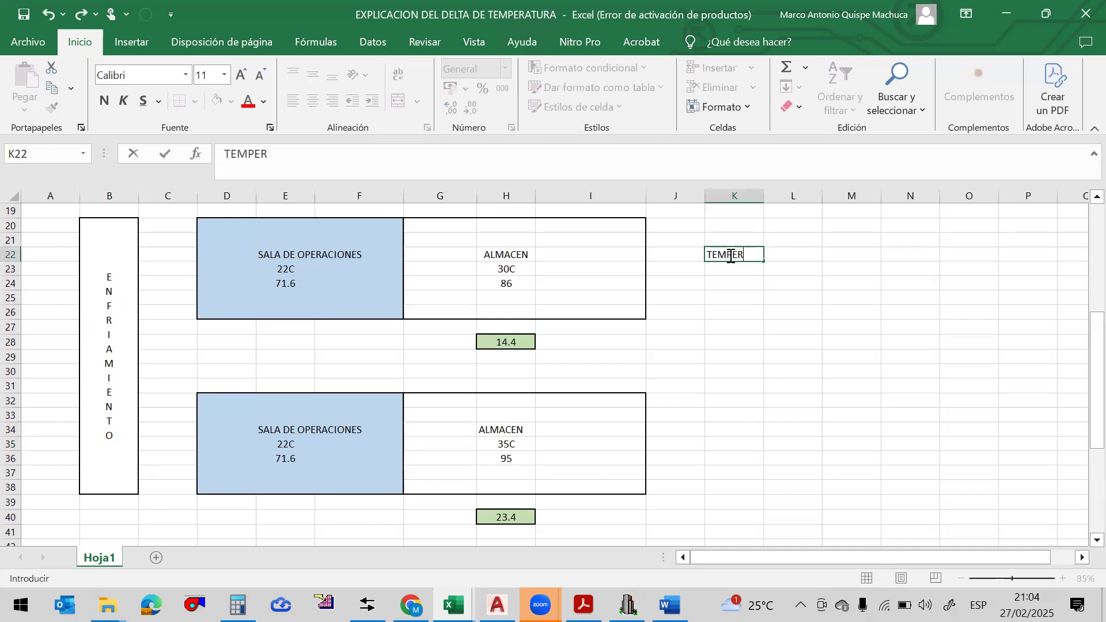
type("ATURA EXTERIOER")
key("Return")
type("28")
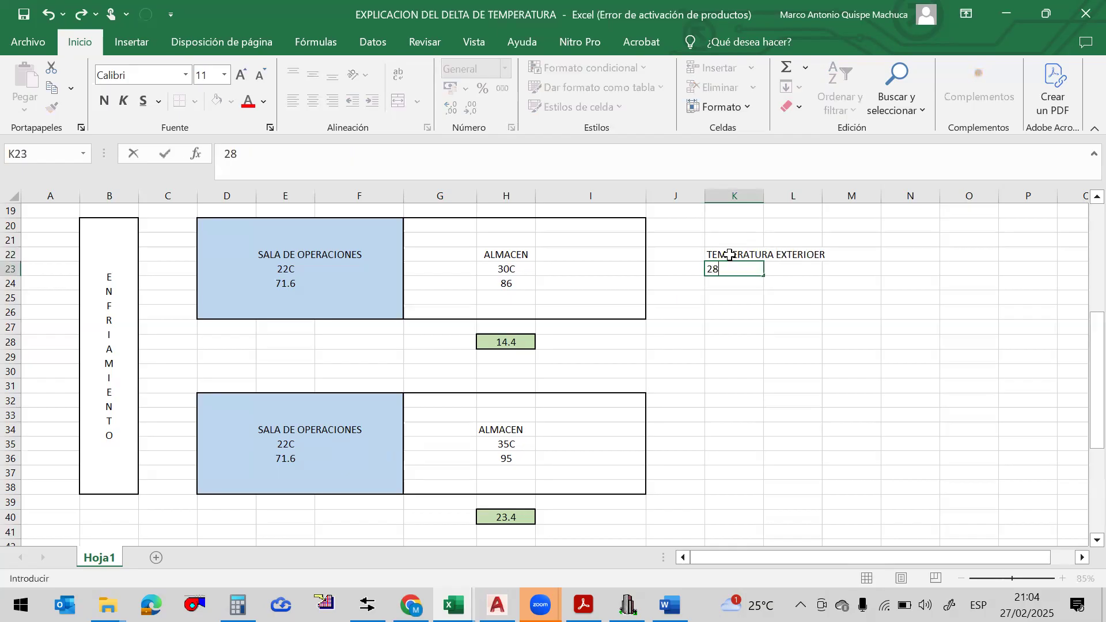
type(" A 30")
key("Return")
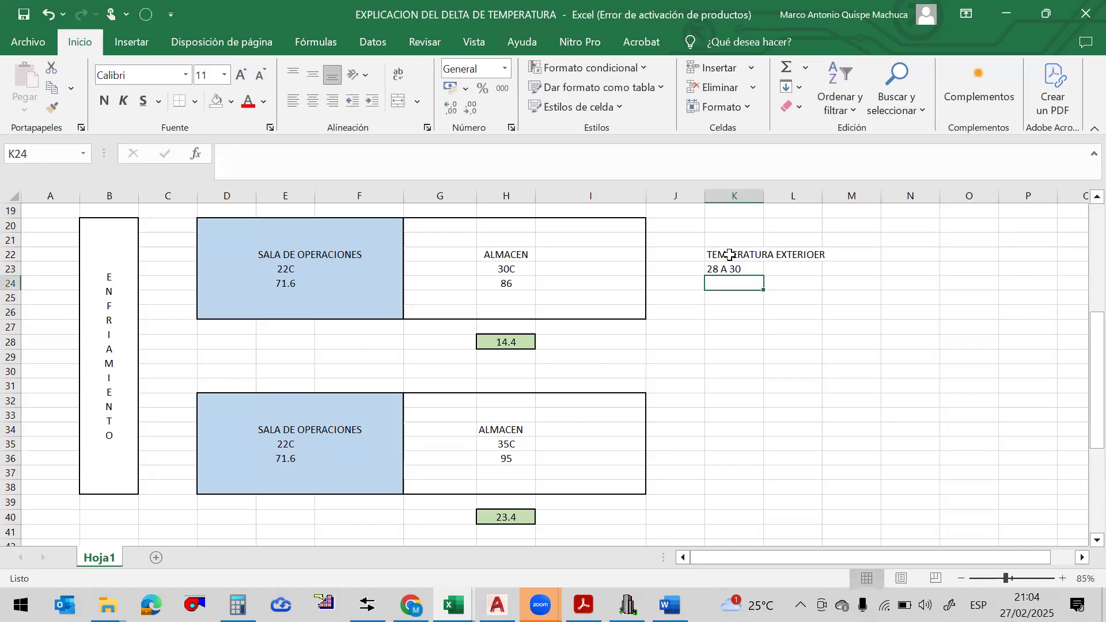
left_click(730, 255)
left_click_drag(764, 196, 844, 196)
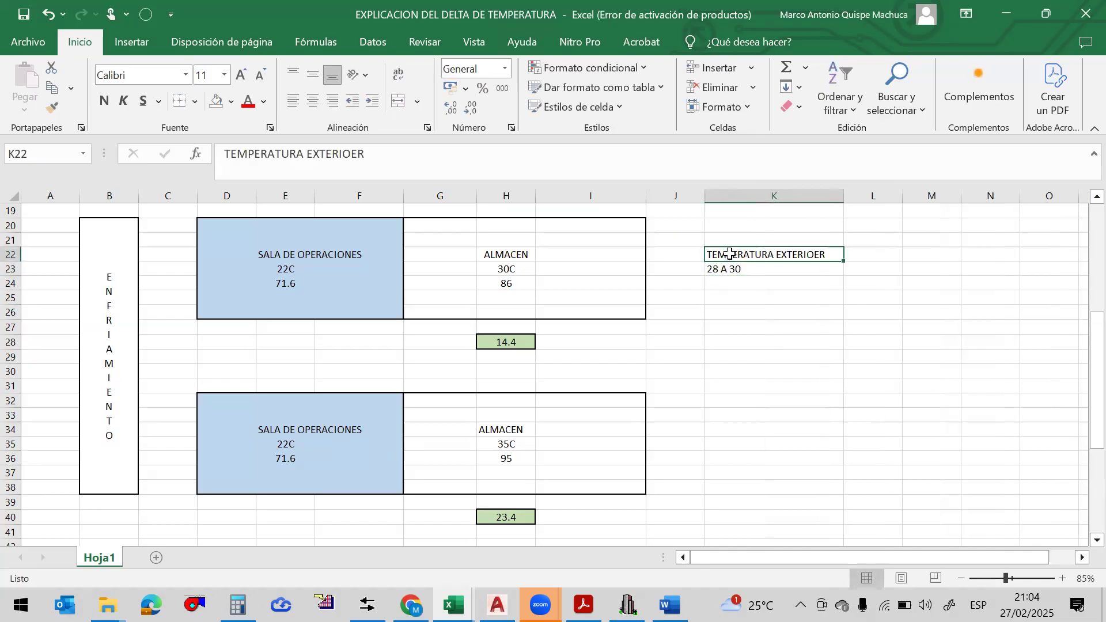
Correct the outdoor-temperature label in K22 to TEMPERATURA EXTERIOR
double_click(817, 254)
key("BackSpace")
key("Return")
Copy the outdoor-temperature label and range from K22:K23 to K33:K34, beside the second cooling example
left_click_drag(802, 256, 784, 272)
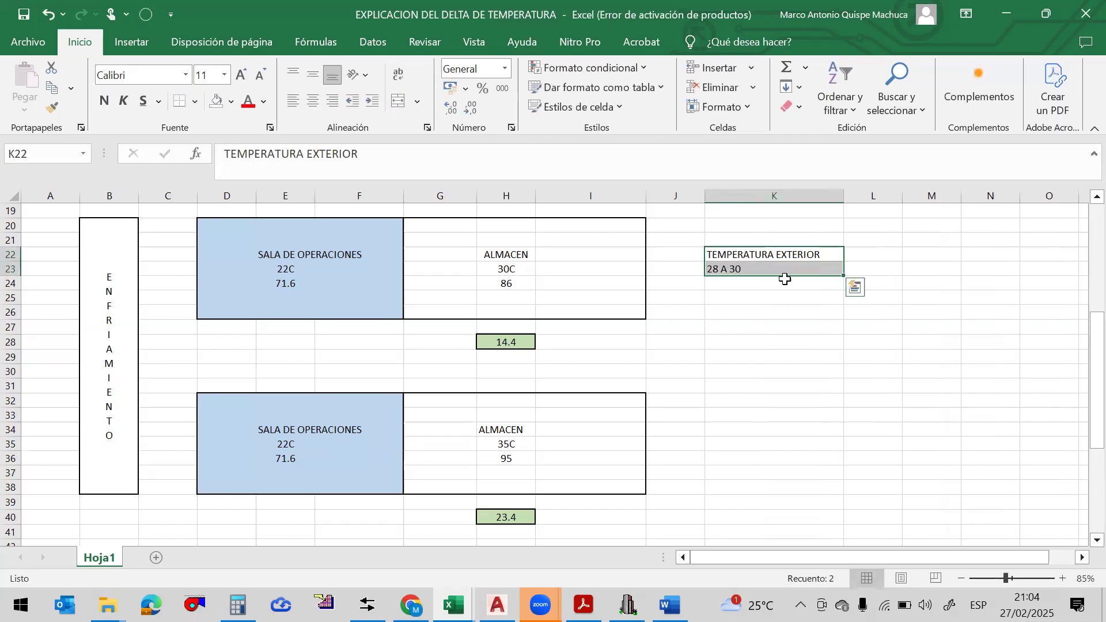
key("ctrl+c")
left_click(760, 415)
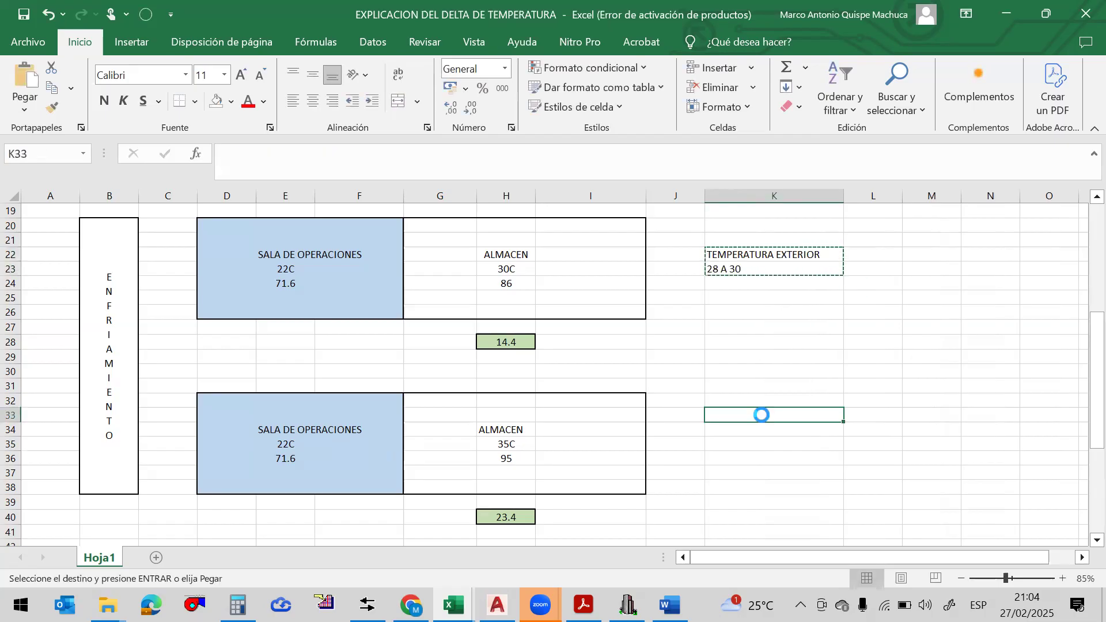
key("ctrl+v")
key("Escape")
Change the outdoor temperature range in K34 to 35 A 40
double_click(713, 430)
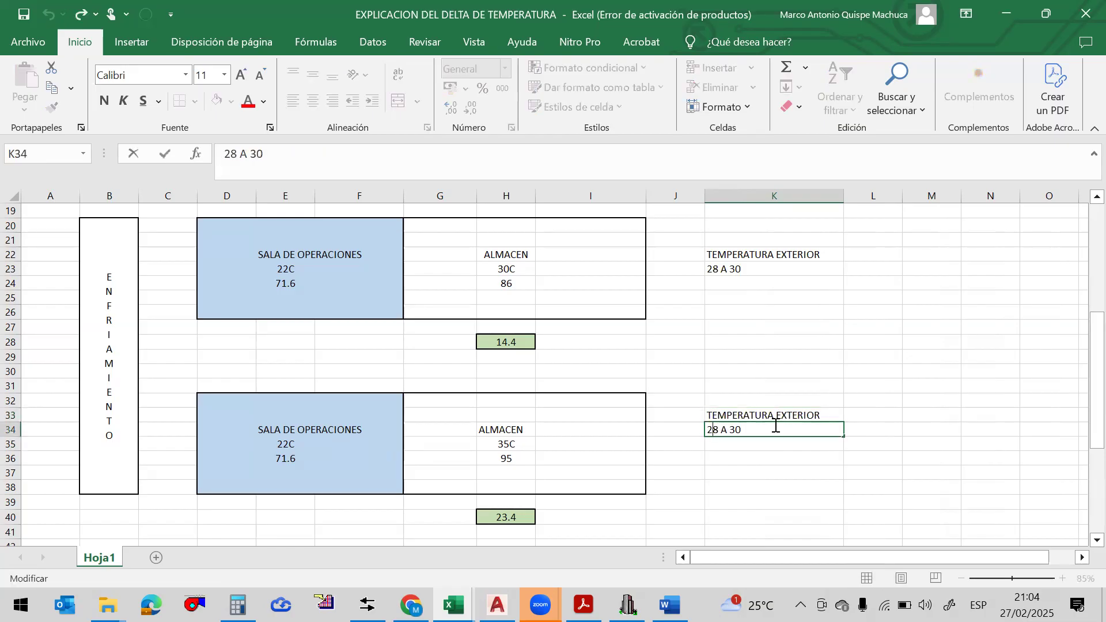
key("BackSpace")
key("BackSpace")
type("35")
key("Delete")
type("4")
key("Return")
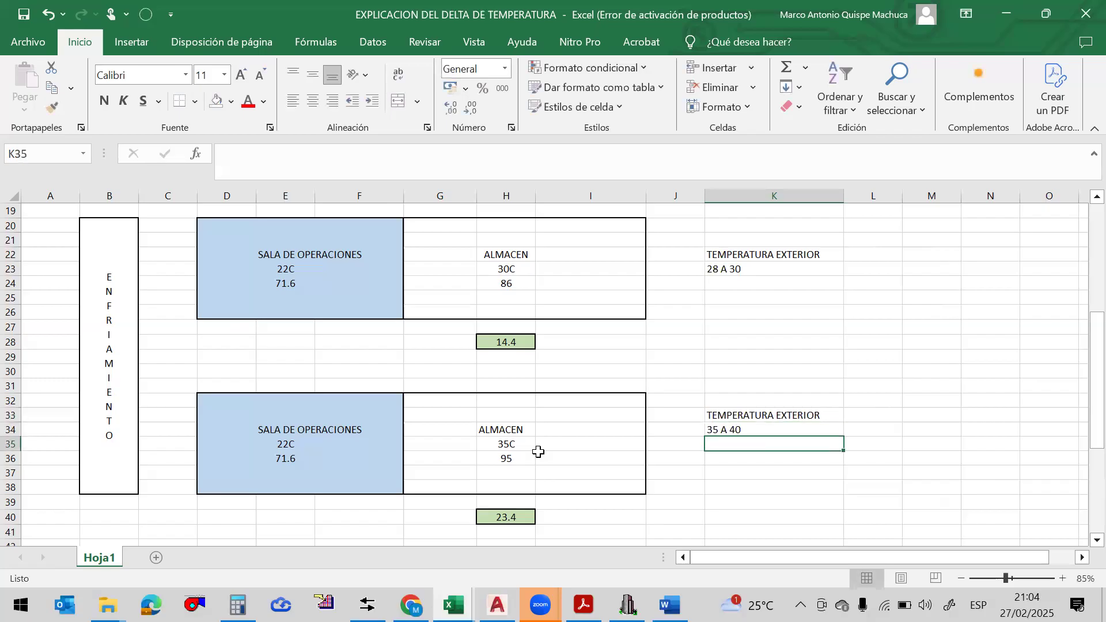
Compare the ALMACEN temperatures of both cooling examples with the outdoor range in K34 and inspect the difference formula in H40
left_click(518, 445)
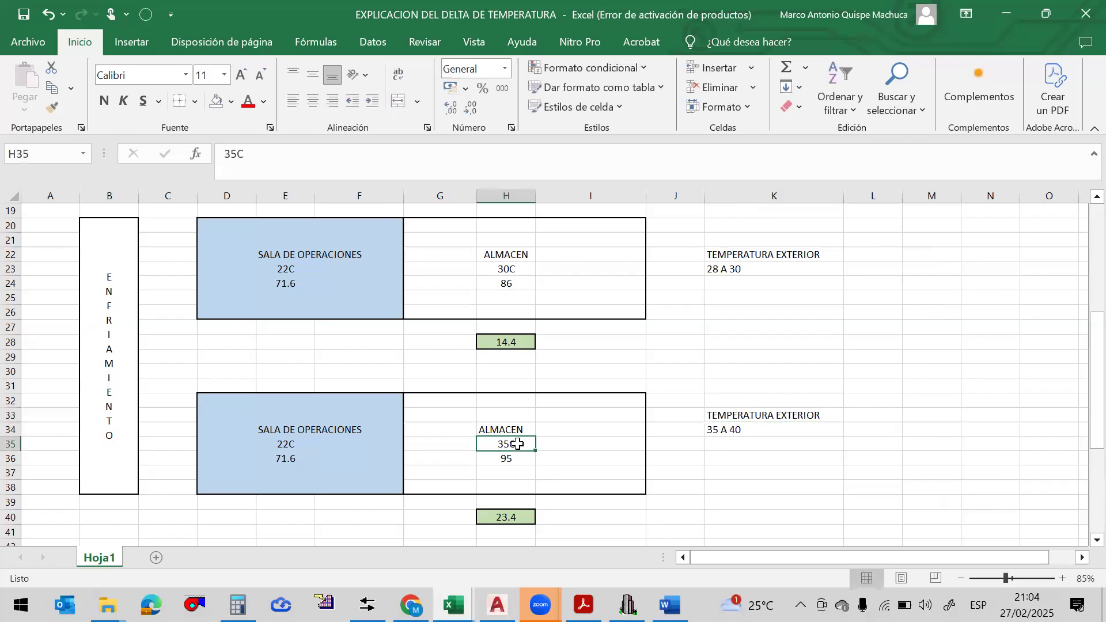
left_click(726, 430)
left_click(507, 271)
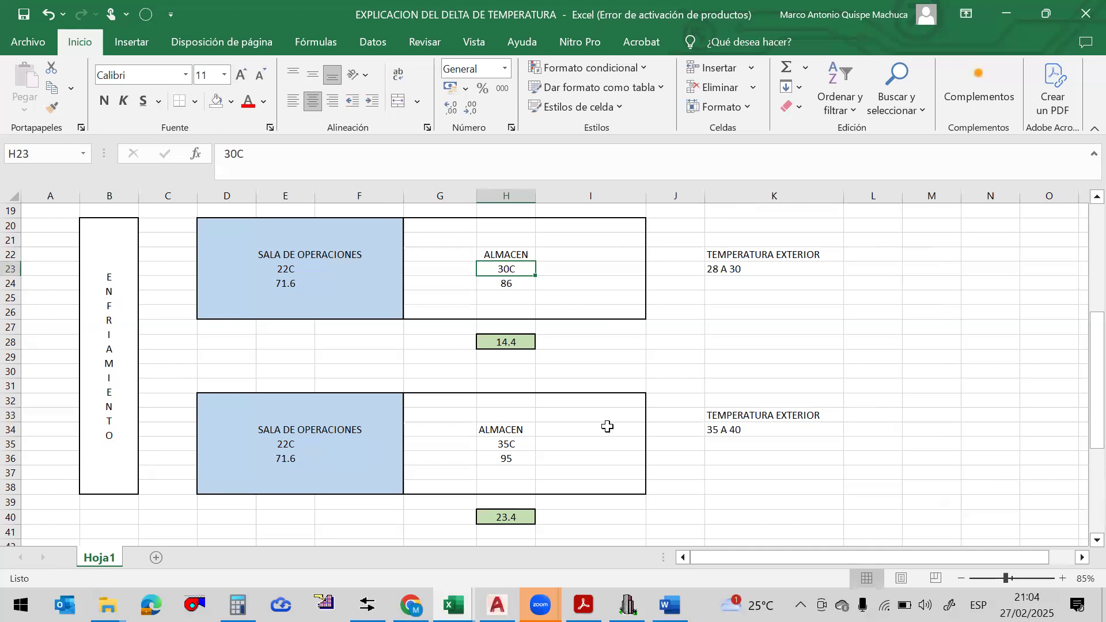
left_click(515, 517)
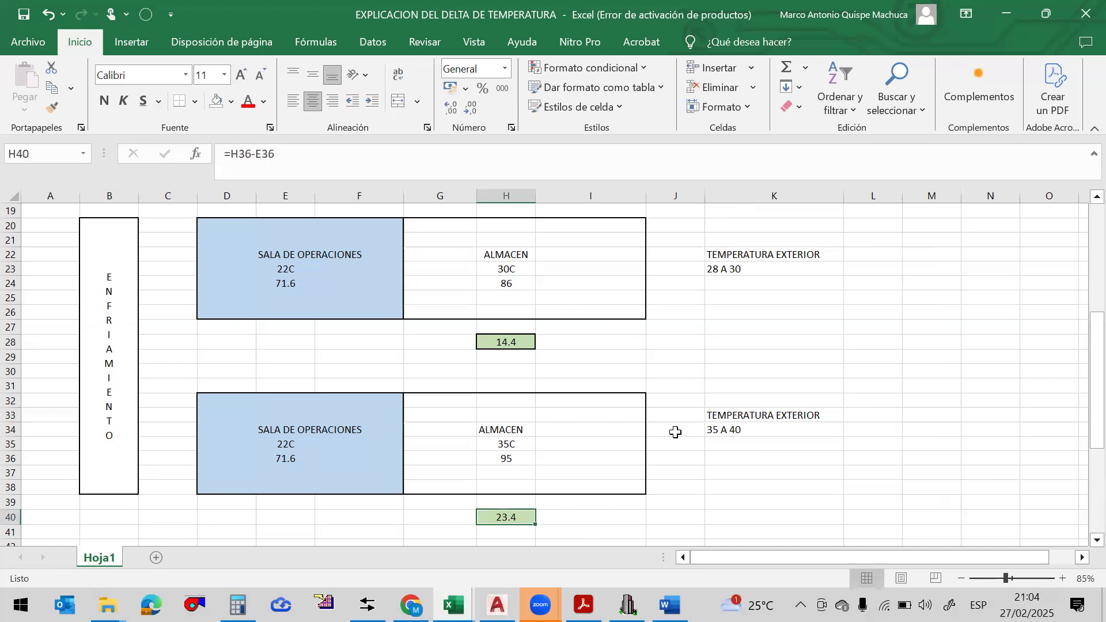
Switch to Chvac and examine the Cool T-D and Heat T-D values of partition 1 in the master data
left_click(628, 605)
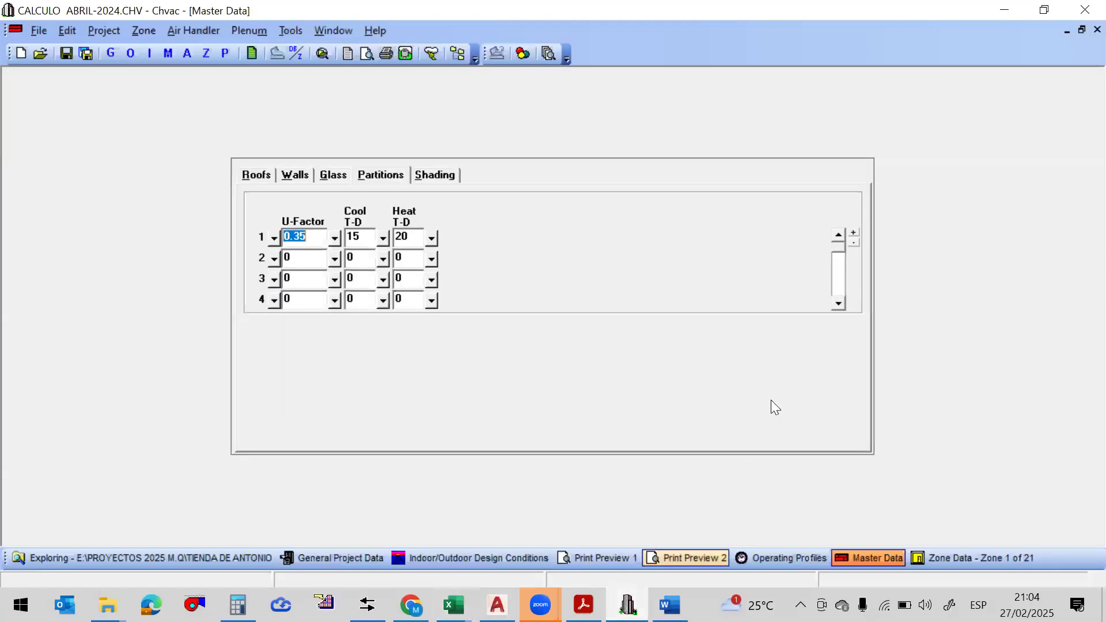
left_click(369, 241)
left_click(418, 236)
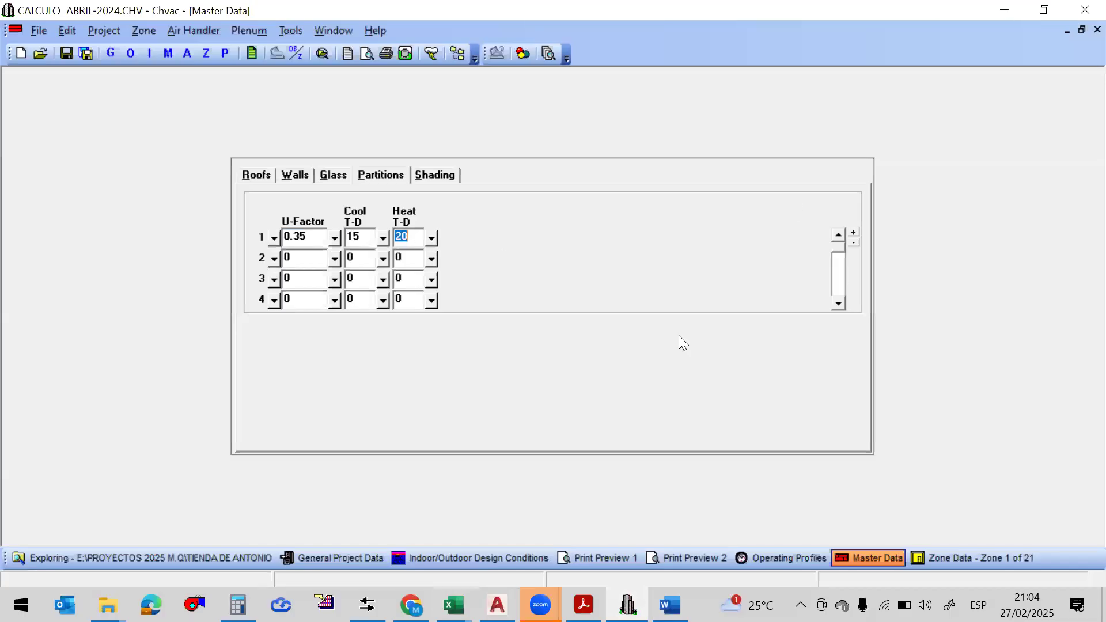
Return to Excel and review the first example's outdoor range, ALMACEN temperature and difference formula in H28, leaving it unedited
key("alt+Tab")
left_click(749, 268)
left_click(510, 267)
left_click(522, 344)
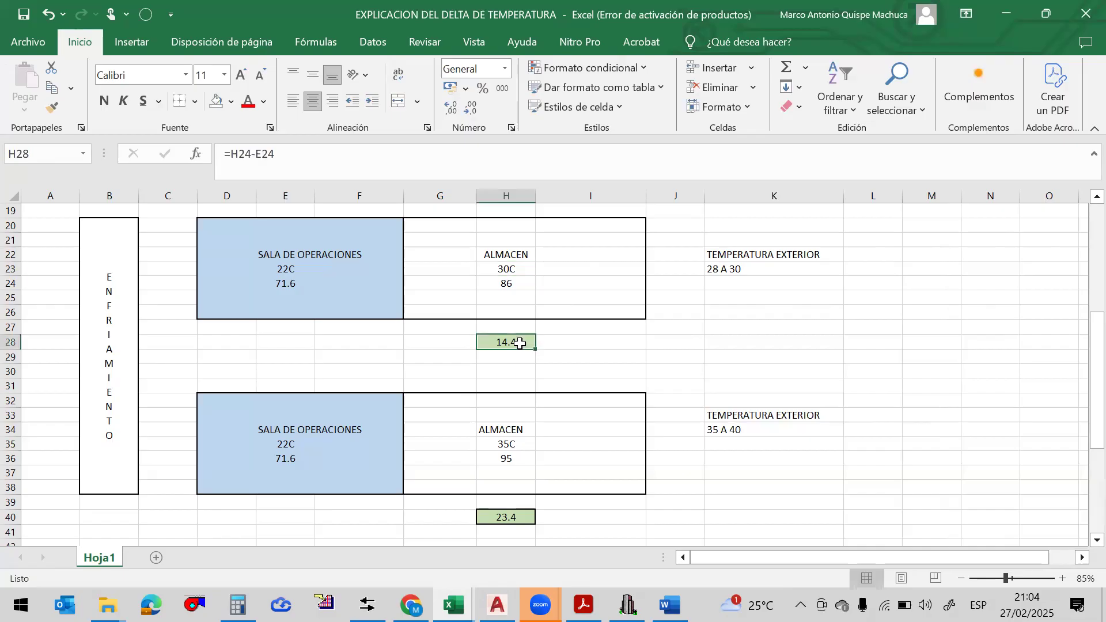
double_click(519, 344)
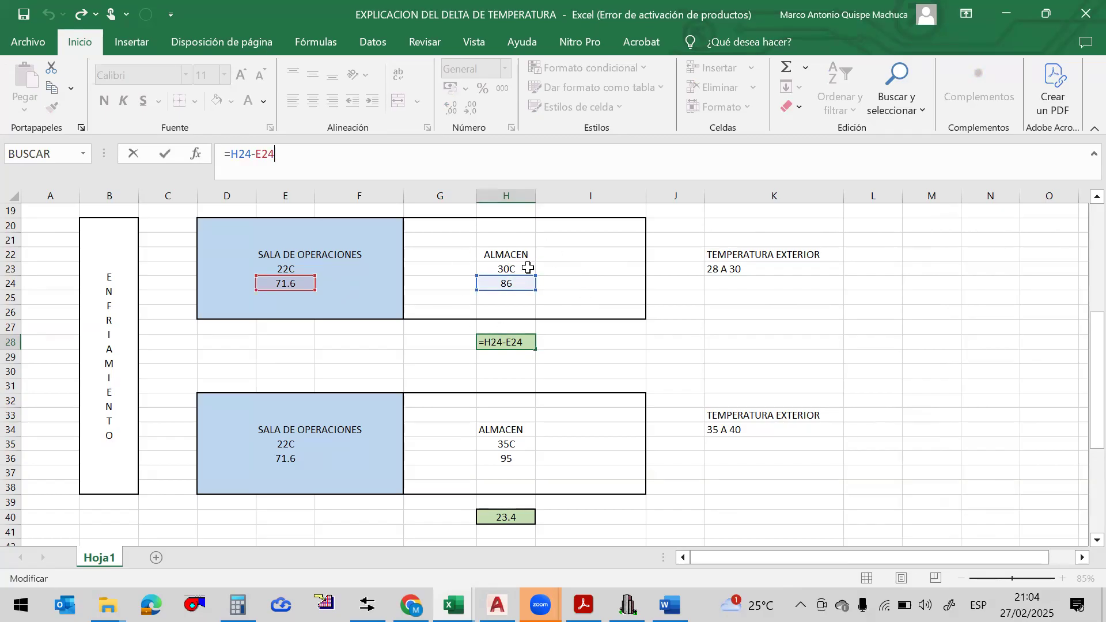
left_click(785, 311)
left_click(518, 344)
key("Right")
key("Right")
key("Right")
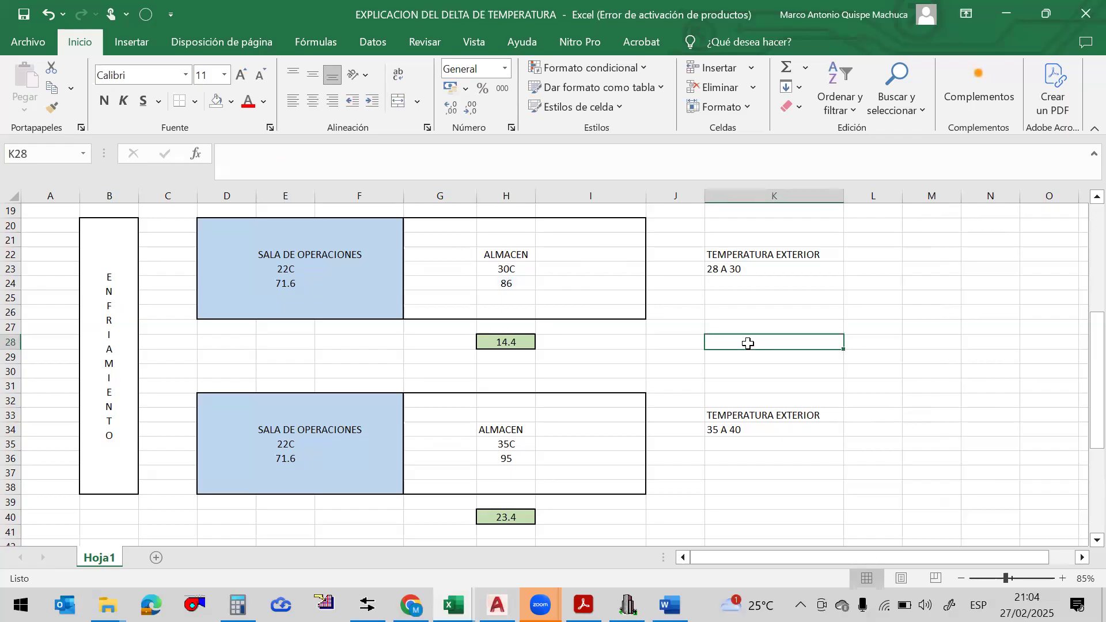
left_click(521, 344)
key("Right")
key("Right")
key("Right")
Insert a left block arrow about 1.66 cm wide and 1.02 cm high across the wall between ALMACEN and SALA DE OPERACIONES in the first example
left_click(420, 41)
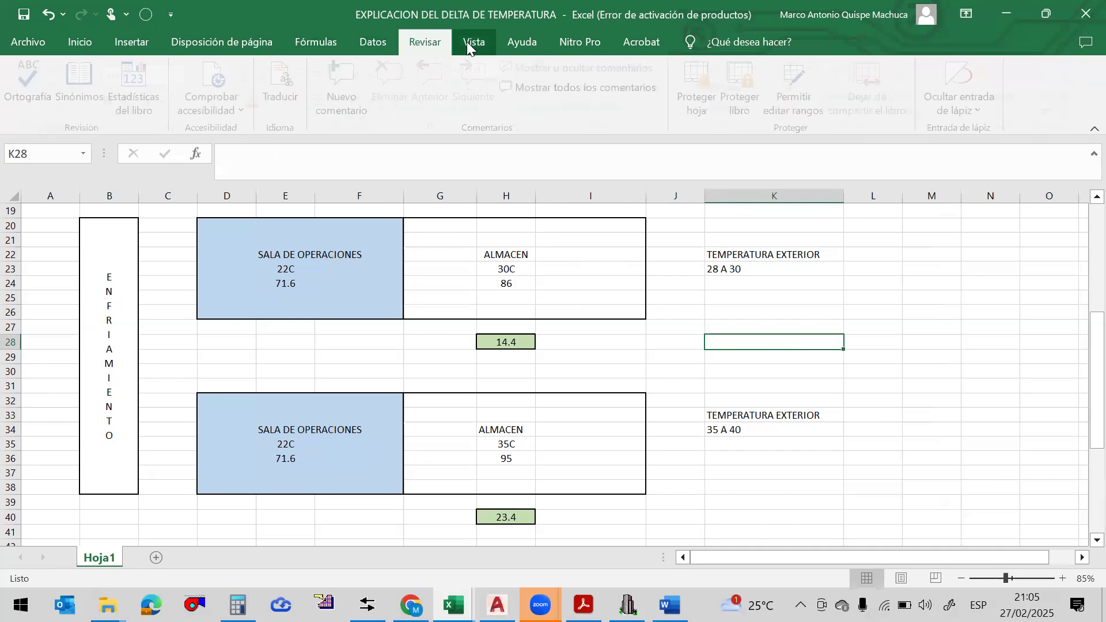
left_click(476, 43)
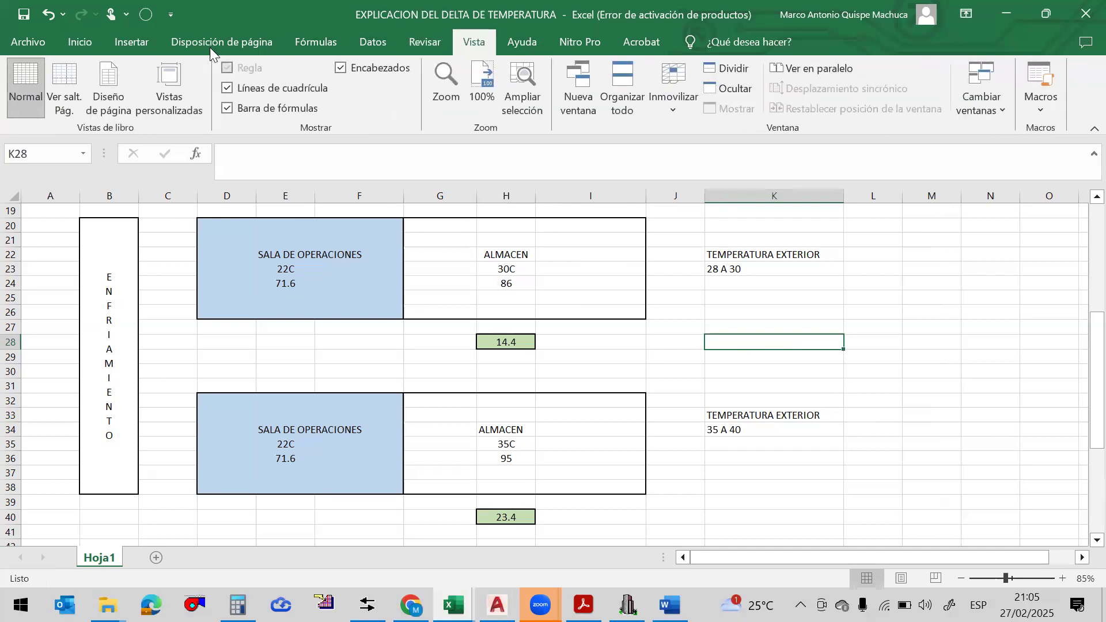
left_click(83, 47)
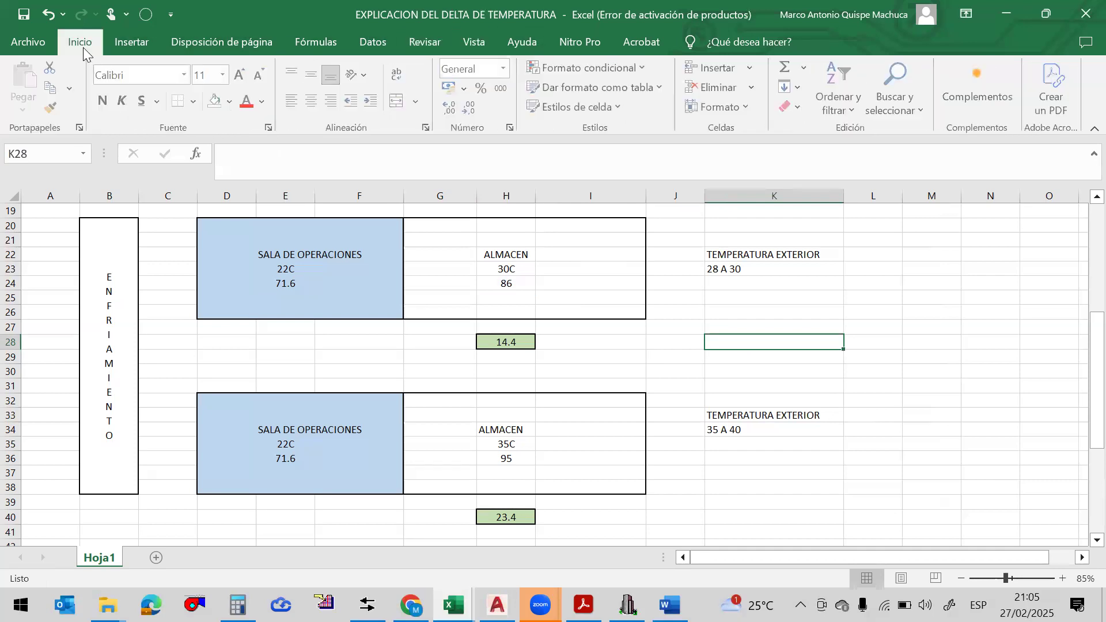
left_click(146, 42)
left_click(228, 41)
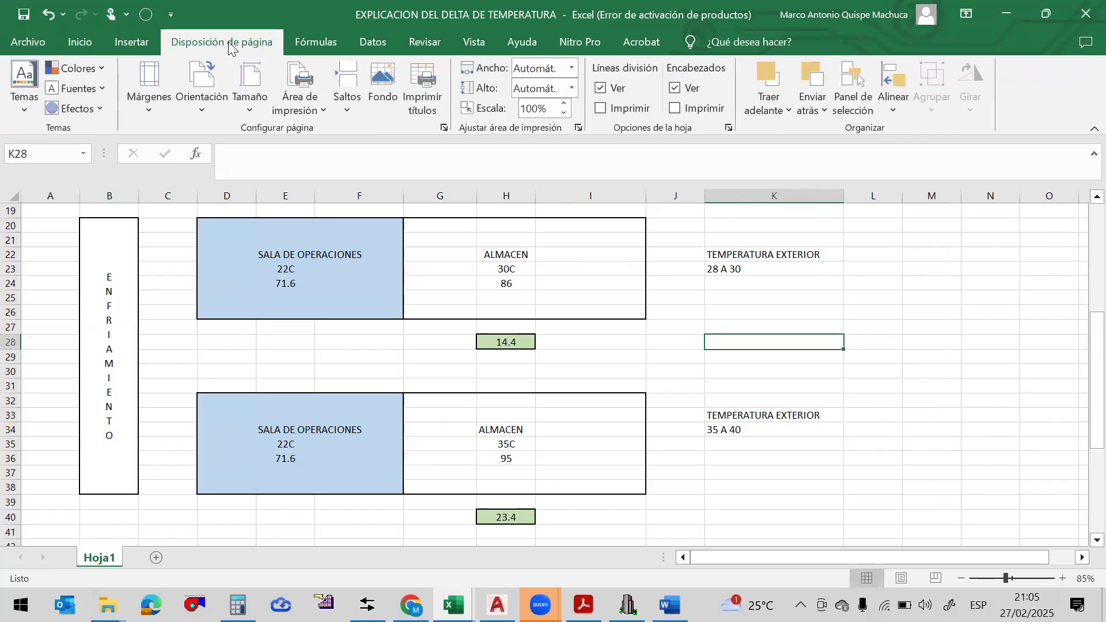
left_click(147, 42)
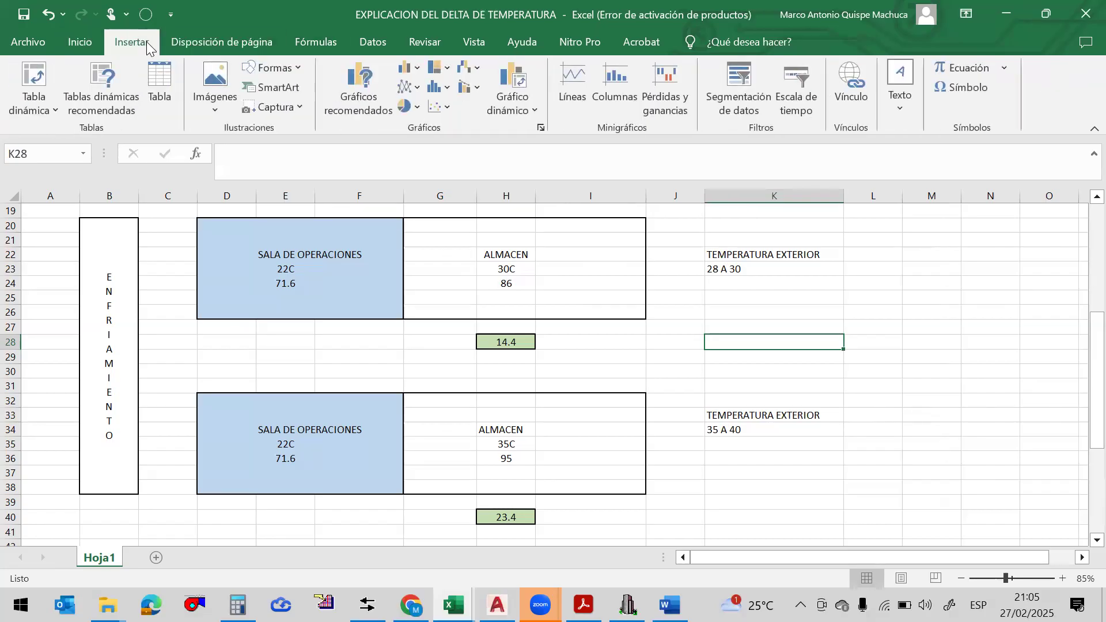
left_click(298, 68)
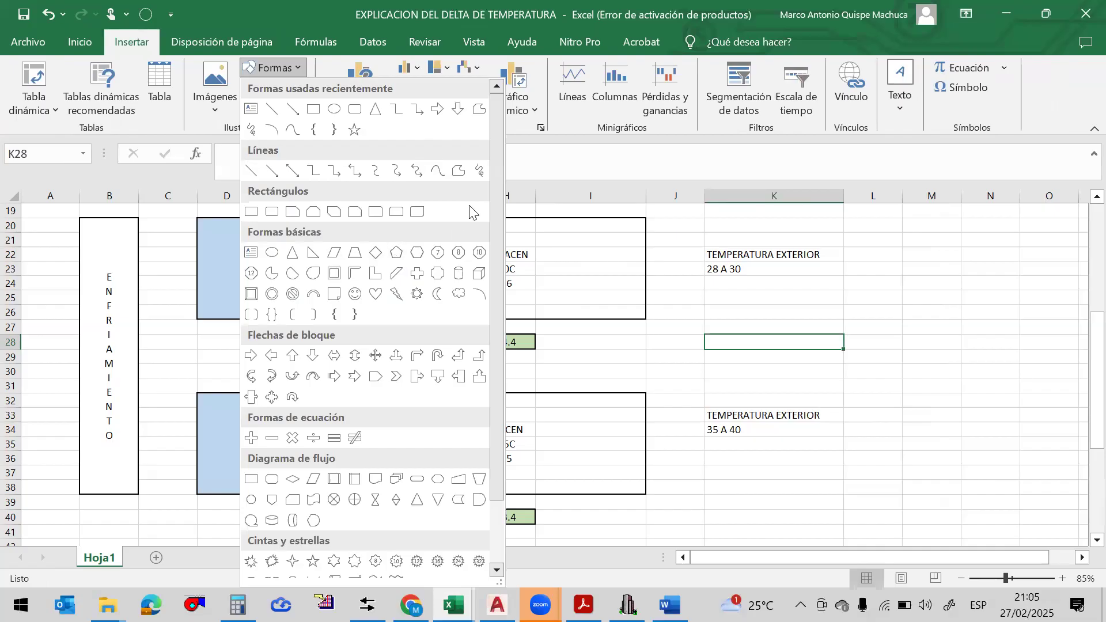
left_click(271, 356)
mouse_move(415, 260)
left_mouse_down()
mouse_move(365, 289)
mouse_move(403, 272)
left_mouse_up()
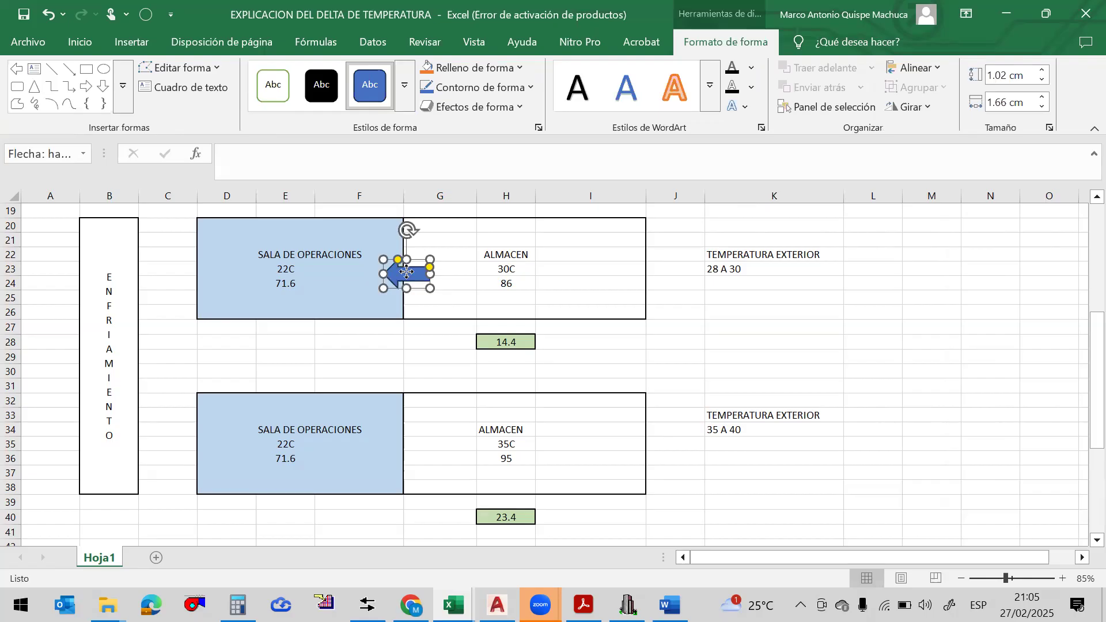
Place a copy of the left arrow across the wall between both rooms in the second cooling example
left_click(435, 360)
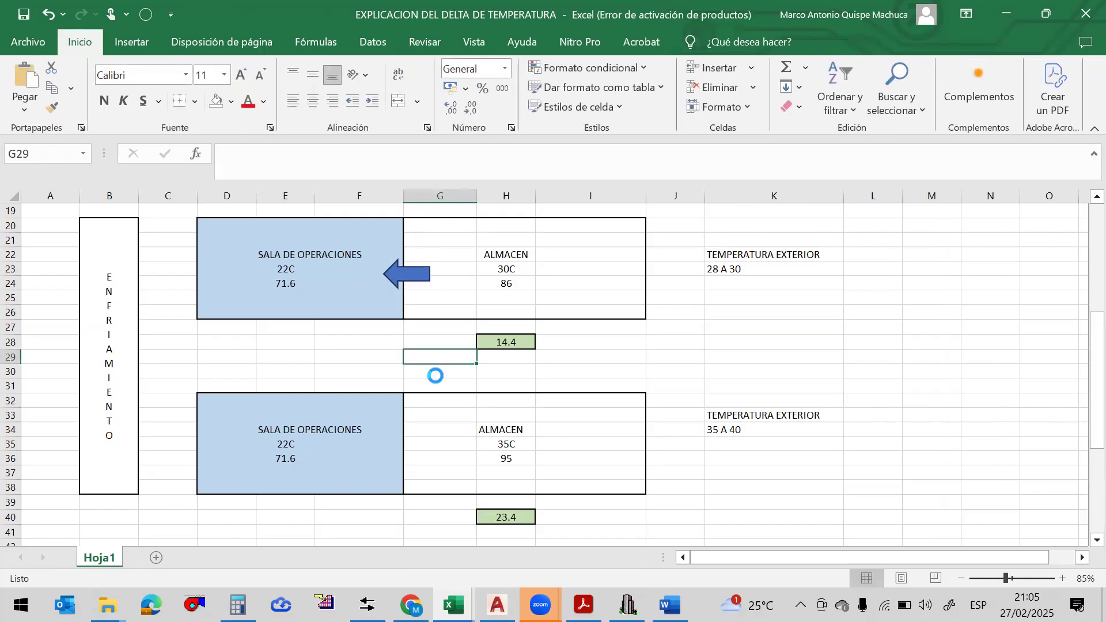
key("ctrl+v")
left_click_drag(433, 361, 404, 446)
left_click(439, 343)
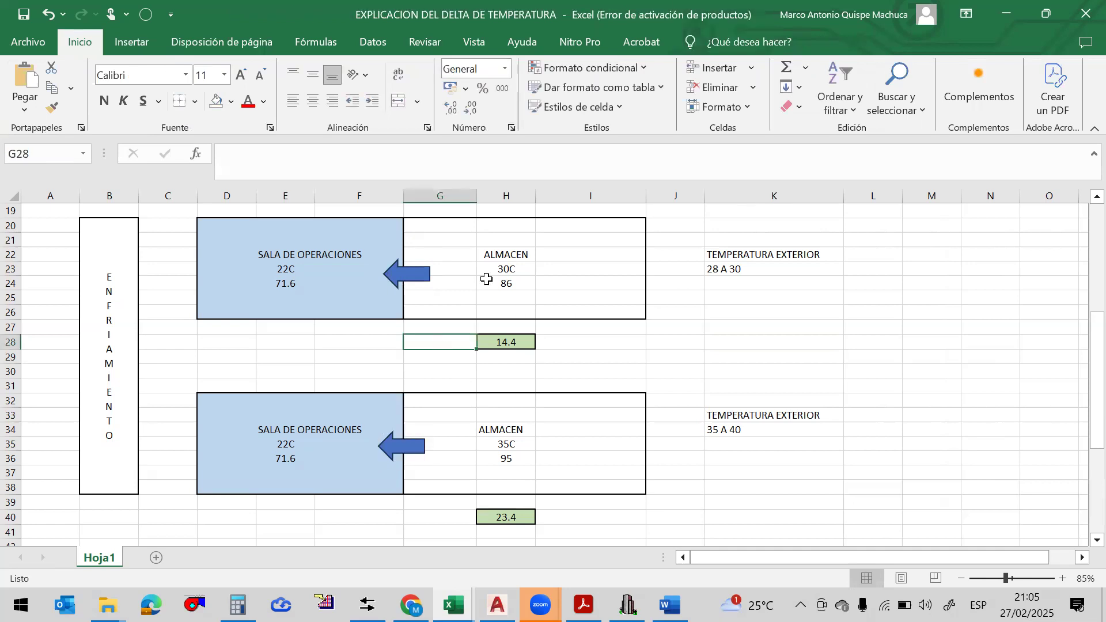
Compare the SALA DE OPERACIONES and ALMACEN temperatures on both sides of the arrow in the first cooling example
left_click(287, 344)
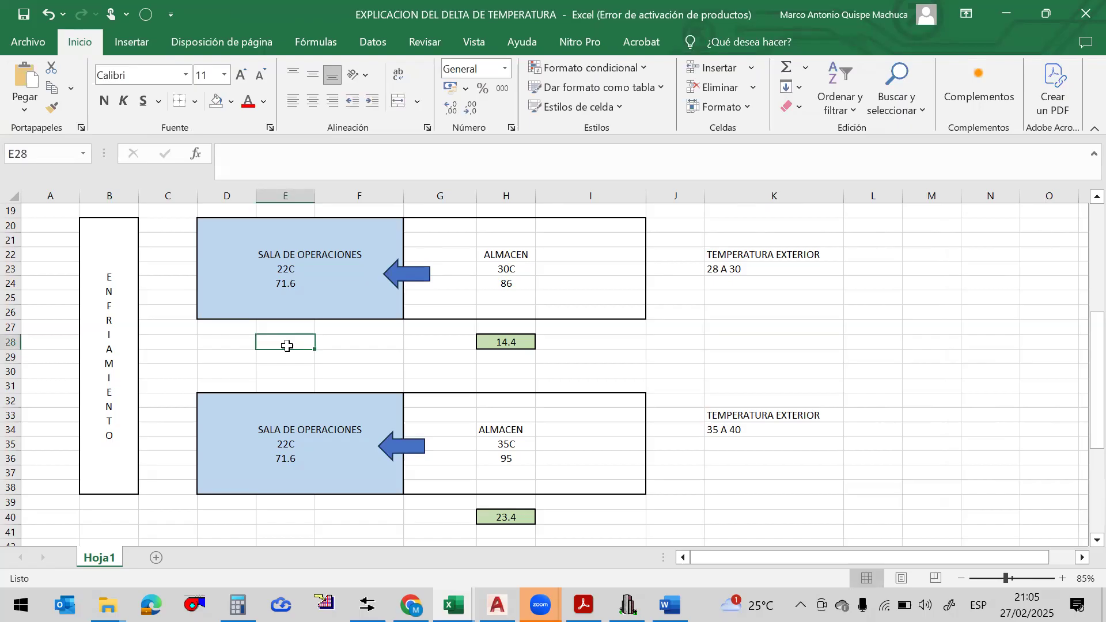
left_click(289, 255)
left_click(522, 269)
left_click(273, 269)
left_click(504, 284)
left_click(502, 268)
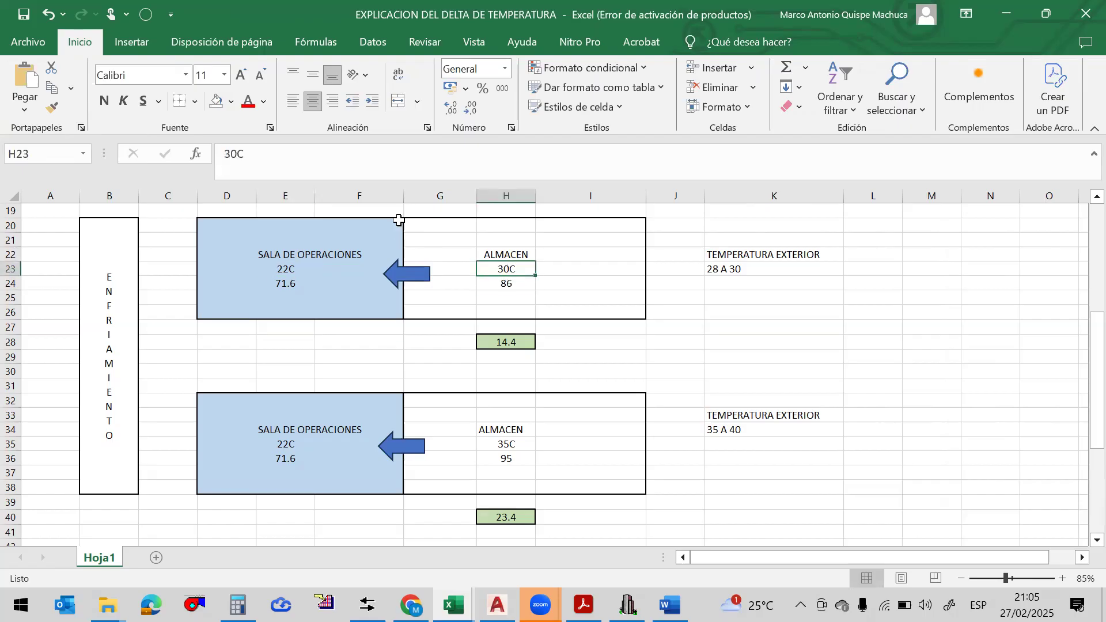
left_click(288, 271)
left_click(507, 269)
left_click(284, 267)
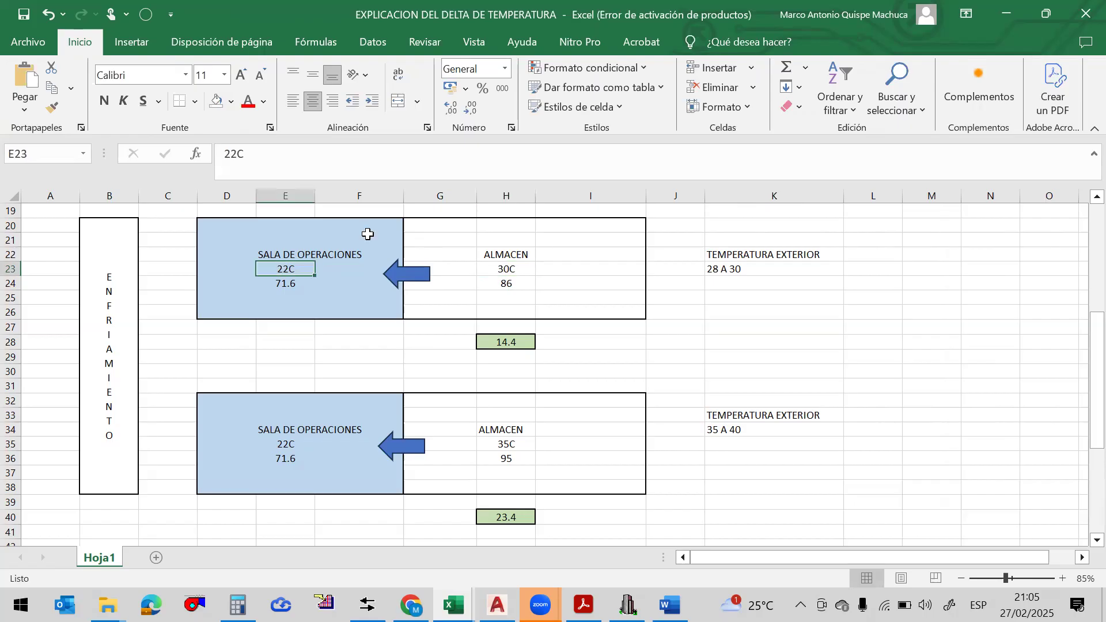
left_click(507, 268)
Switch to Chvac's zone data for Estudio De Mocap and set wall row 4 to type 1, length 28 and direction P
left_click(628, 605)
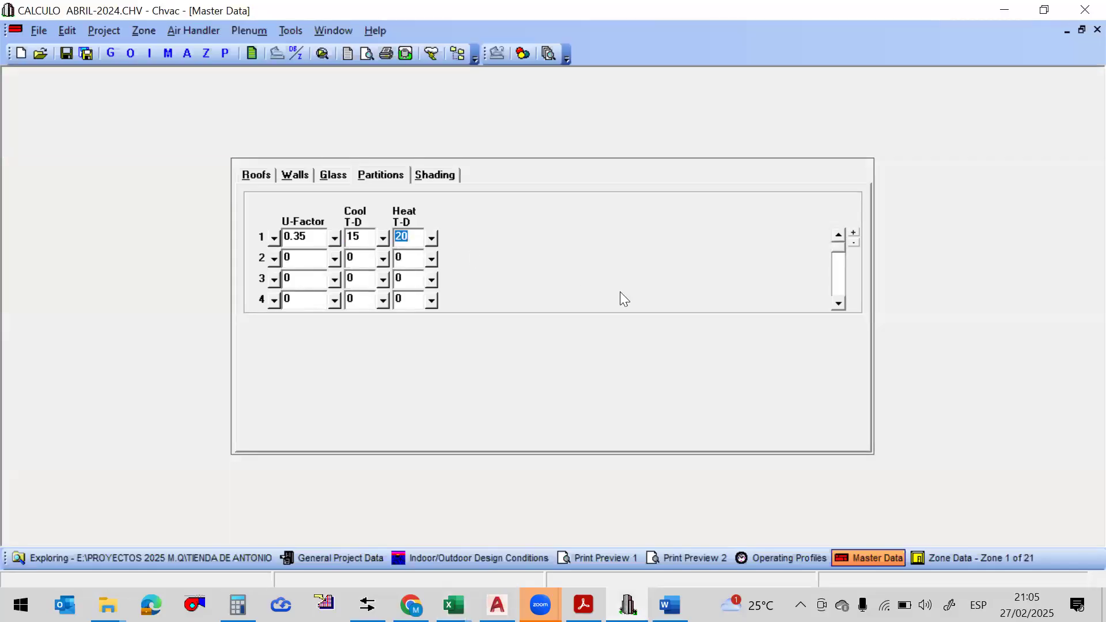
left_click(944, 556)
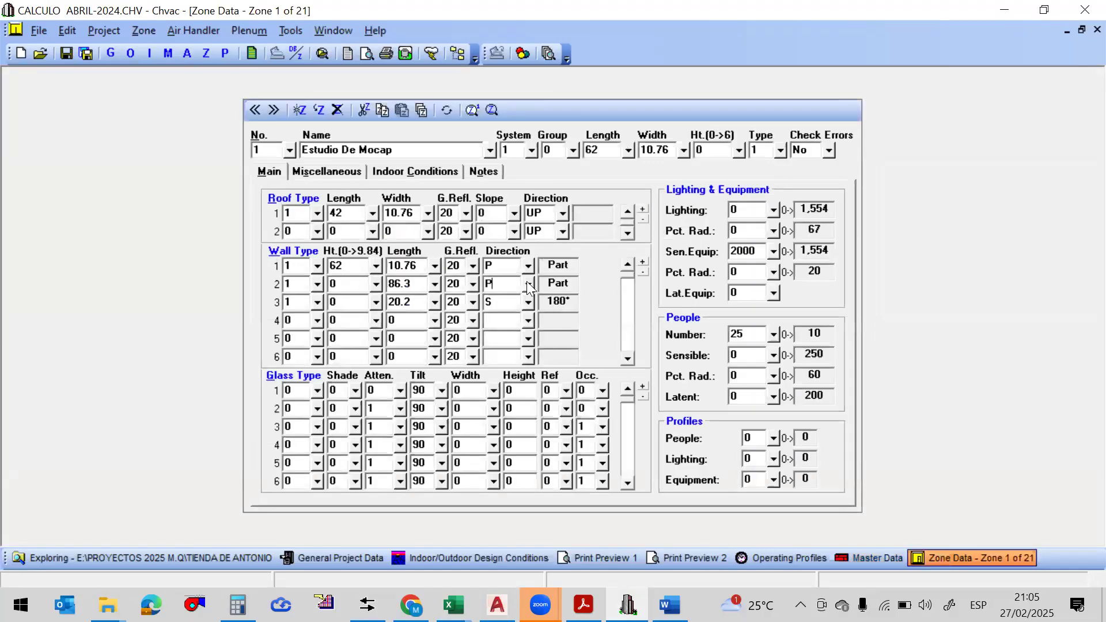
left_click(528, 284)
left_click(525, 284)
left_click(290, 323)
left_click(408, 321)
left_click(352, 321)
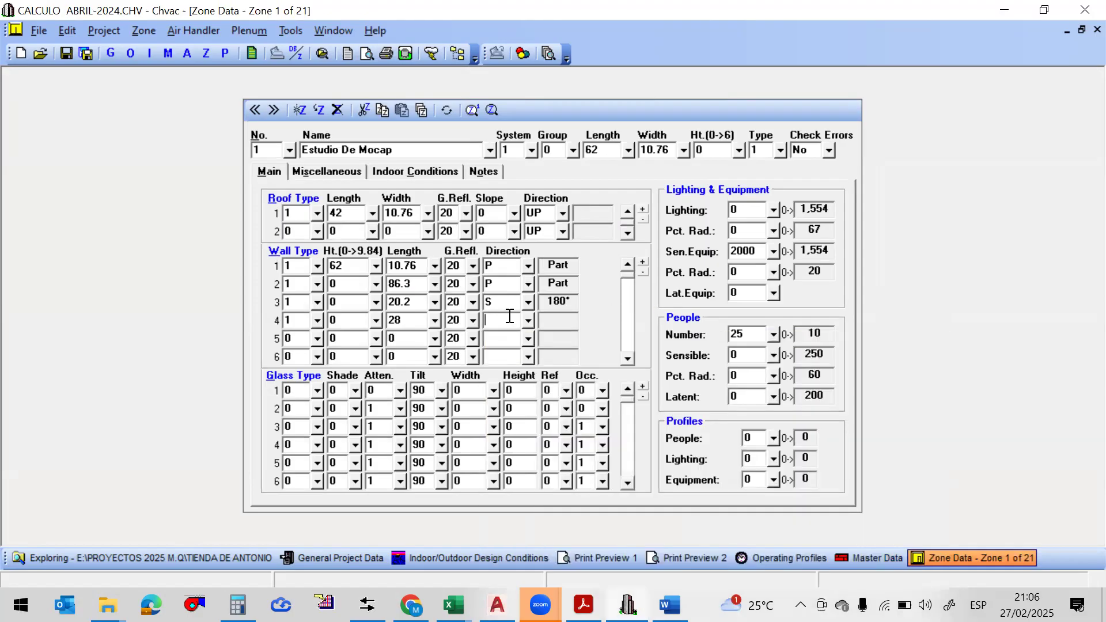
type("P")
Review the partition types offered for wall row 4 and the Heat T-D value of partition 1 in the master data
left_click(318, 321)
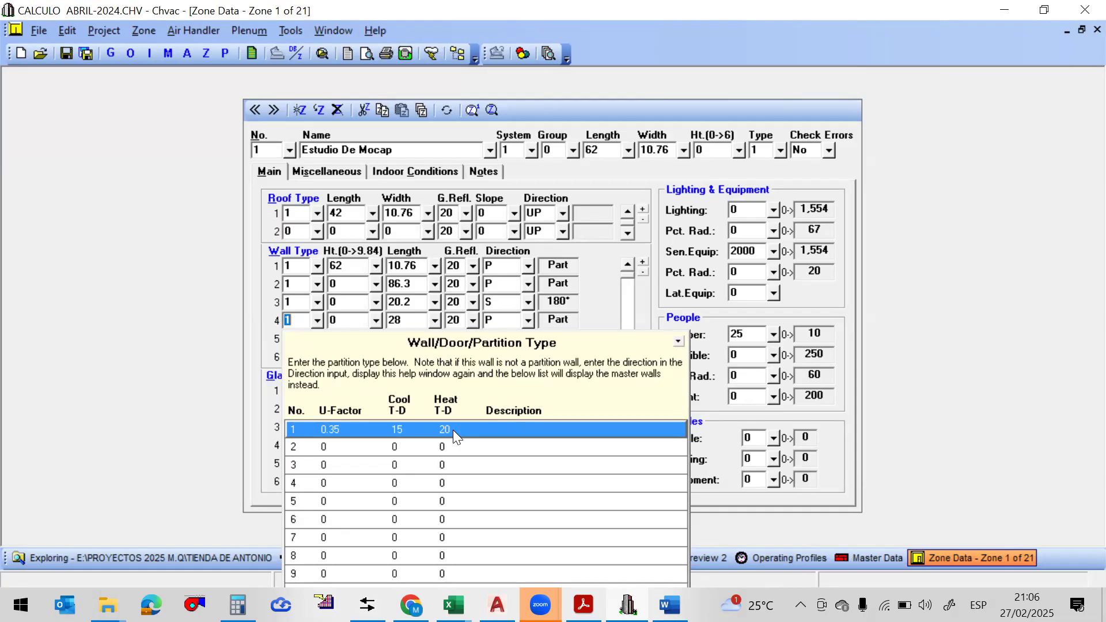
left_click(172, 374)
left_click(168, 55)
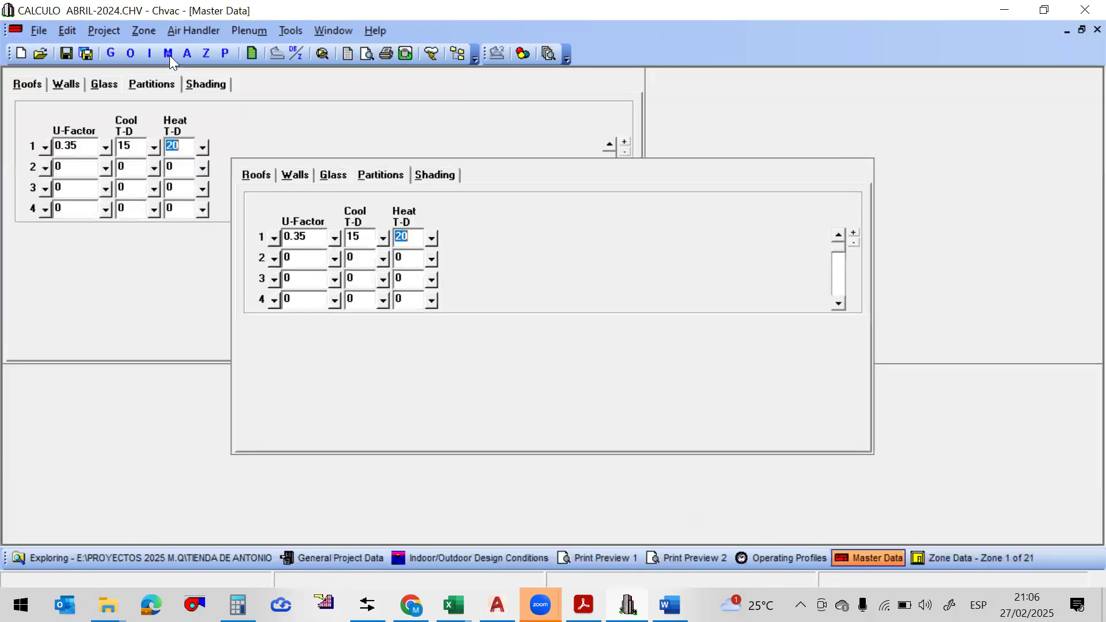
left_click(411, 237)
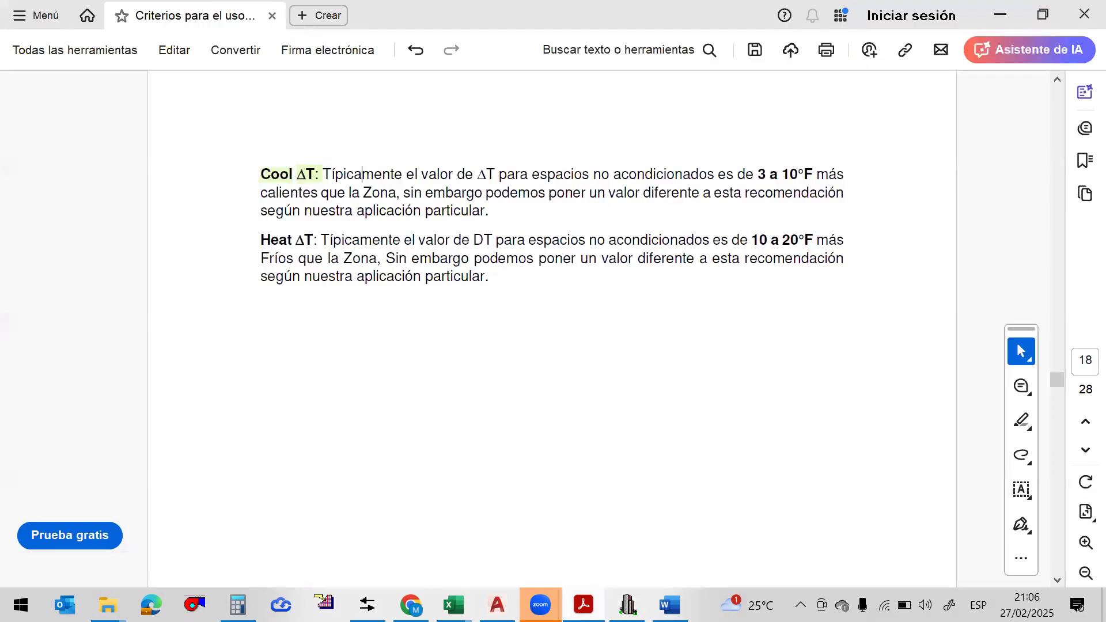
Switch to the PDF criteria guide and highlight the term Heat ΔT on page 18
left_click(583, 605)
left_click_drag(318, 240, 261, 241)
left_click(338, 269)
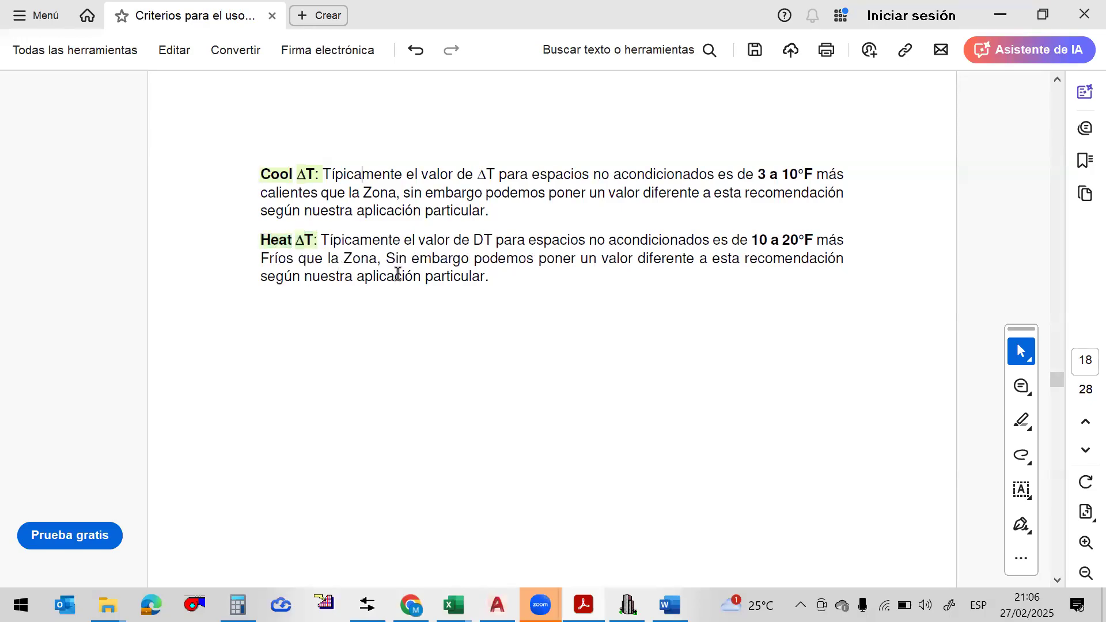
Switch to the Excel temperature delta workbook and draw a right-pointing block arrow, about 1.02 by 1.49 cm, from SALA DE OPERACIONES to ALMACEN in the CALEFACCIÓN example
mouse_move(454, 605)
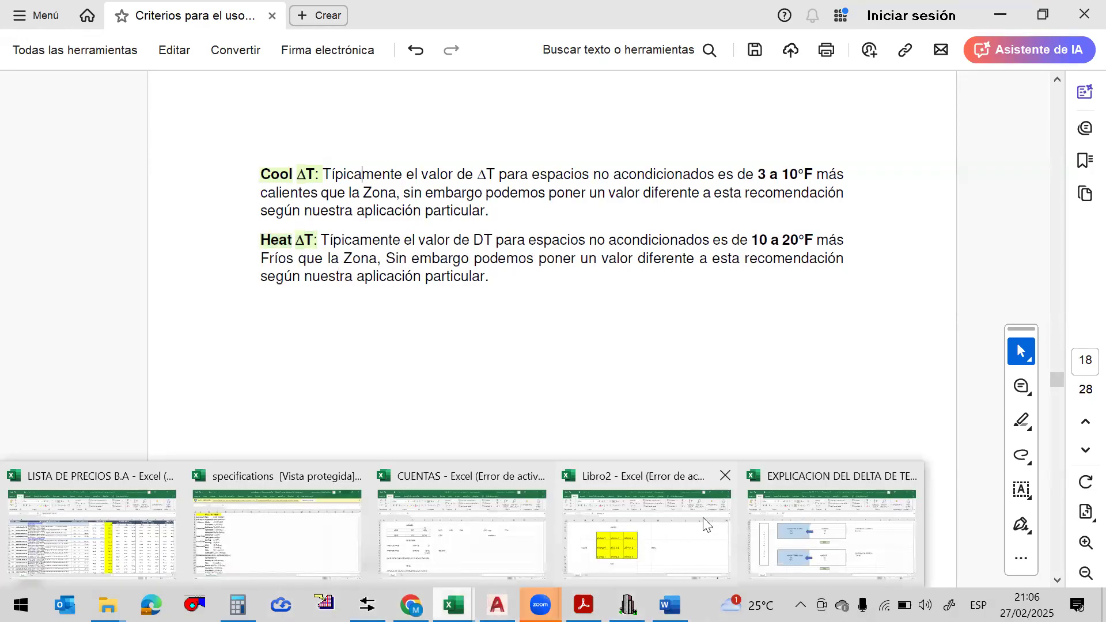
left_click(830, 522)
scroll(572, 305, "down", 7)
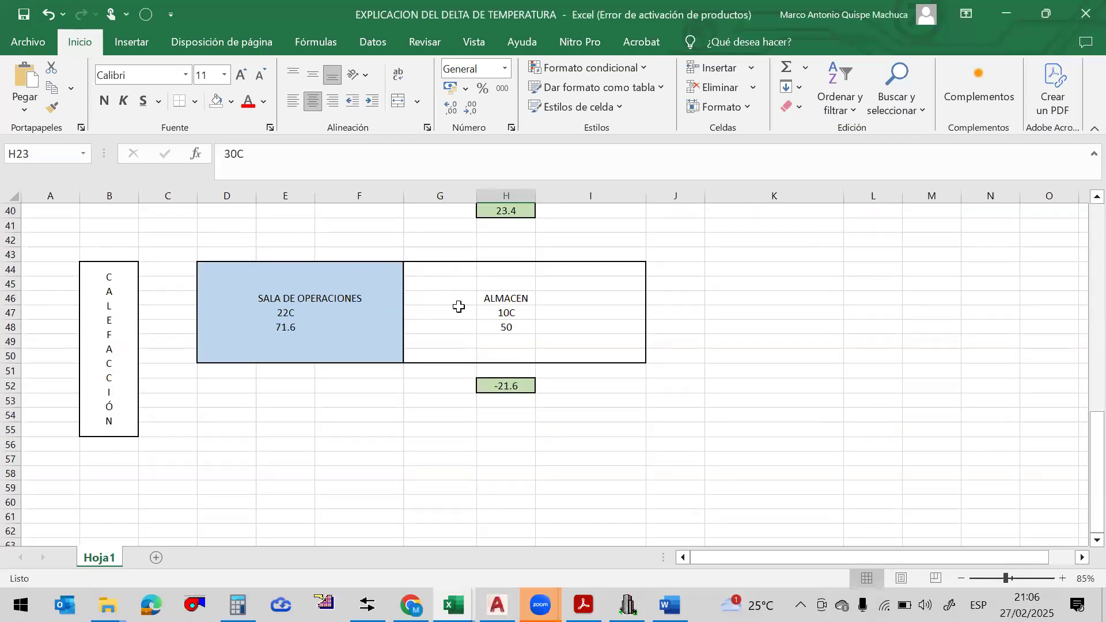
scroll(457, 306, "up", 2)
left_click(132, 43)
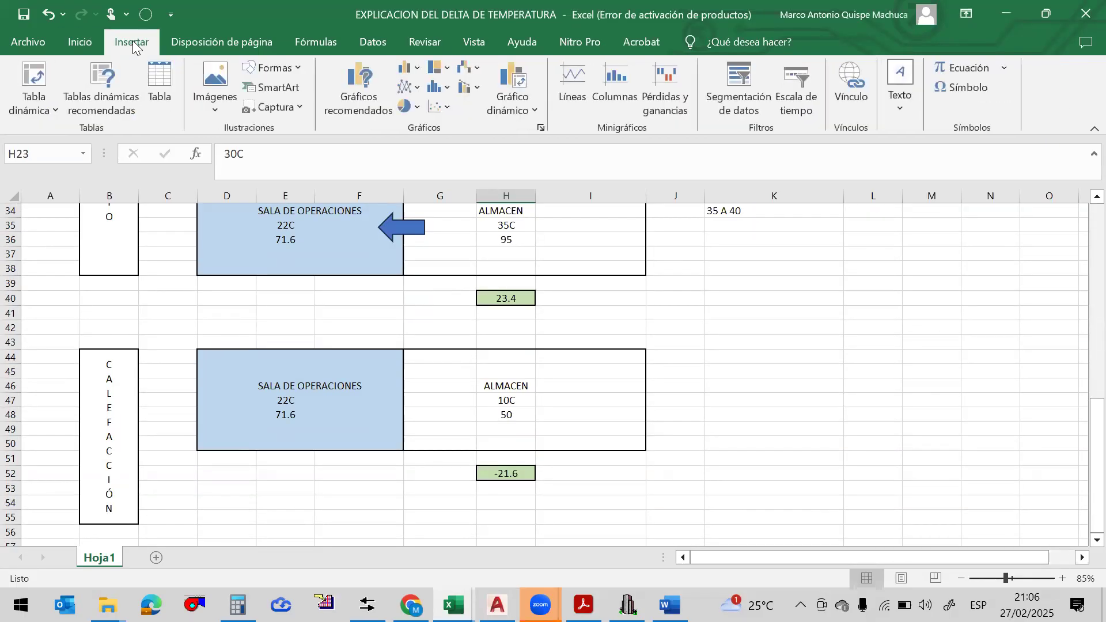
left_click(272, 68)
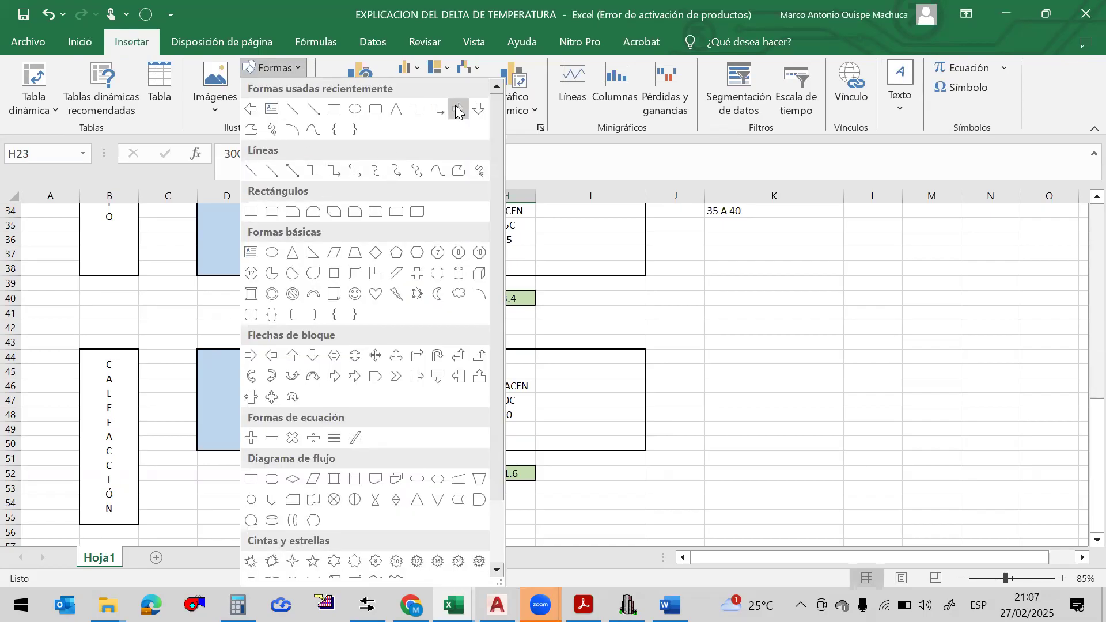
left_click(458, 109)
left_click_drag(385, 385, 426, 412)
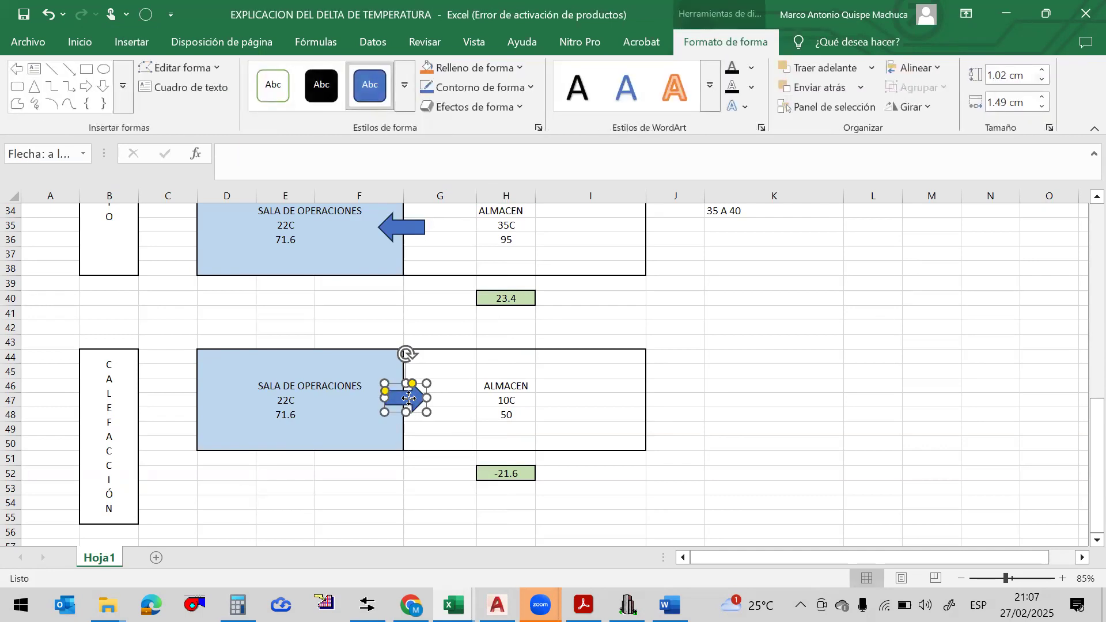
left_click(766, 398)
left_click(758, 370)
left_click(742, 353)
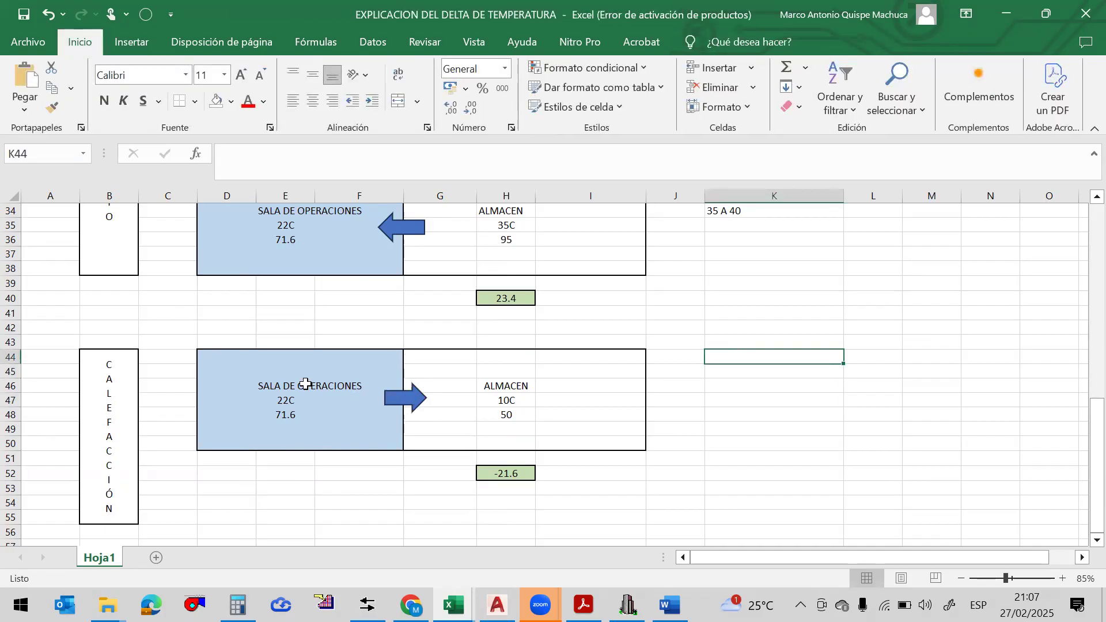
Annotate the heating example with SIERRA DEL PERU in cell K46 and the temperature range 3 A 12C in K47
left_click(300, 400)
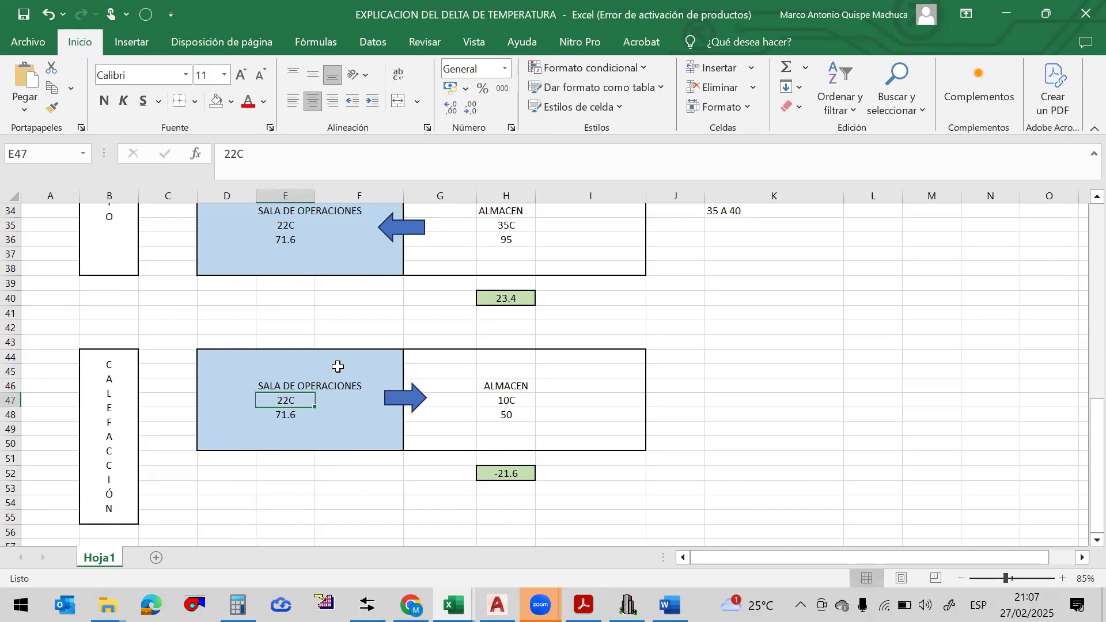
left_click(507, 399)
left_click(743, 399)
double_click(733, 386)
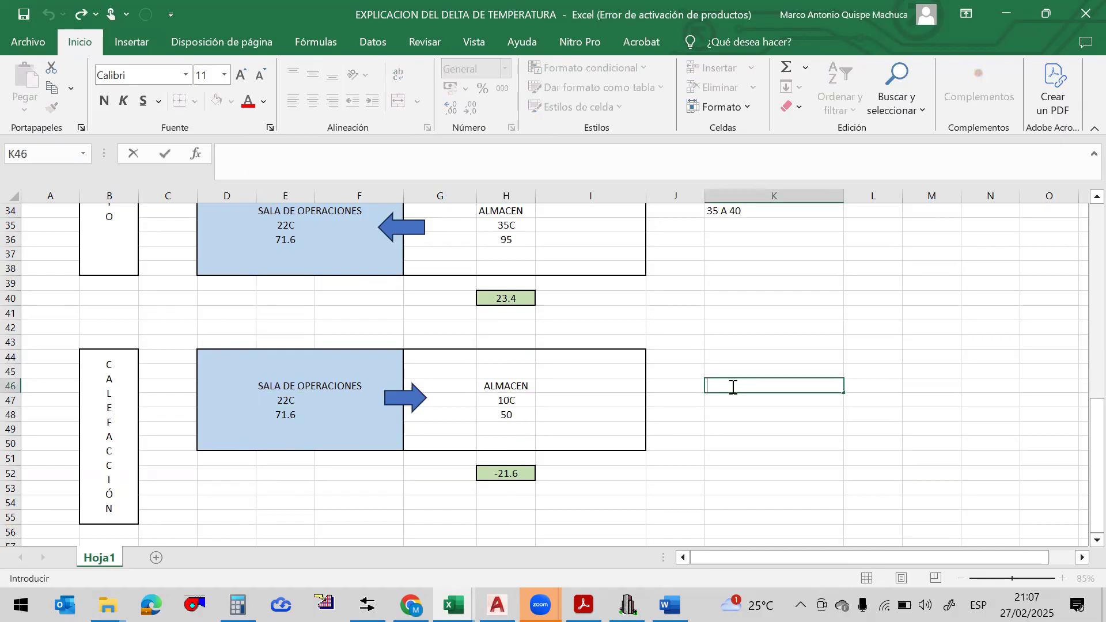
key("Caps_Lock")
type("sier")
key("BackSpace")
key("BackSpace")
key("BackSpace")
key("BackSpace")
key("Caps_Lock")
type("SIERRA DEL PERU")
key("Return")
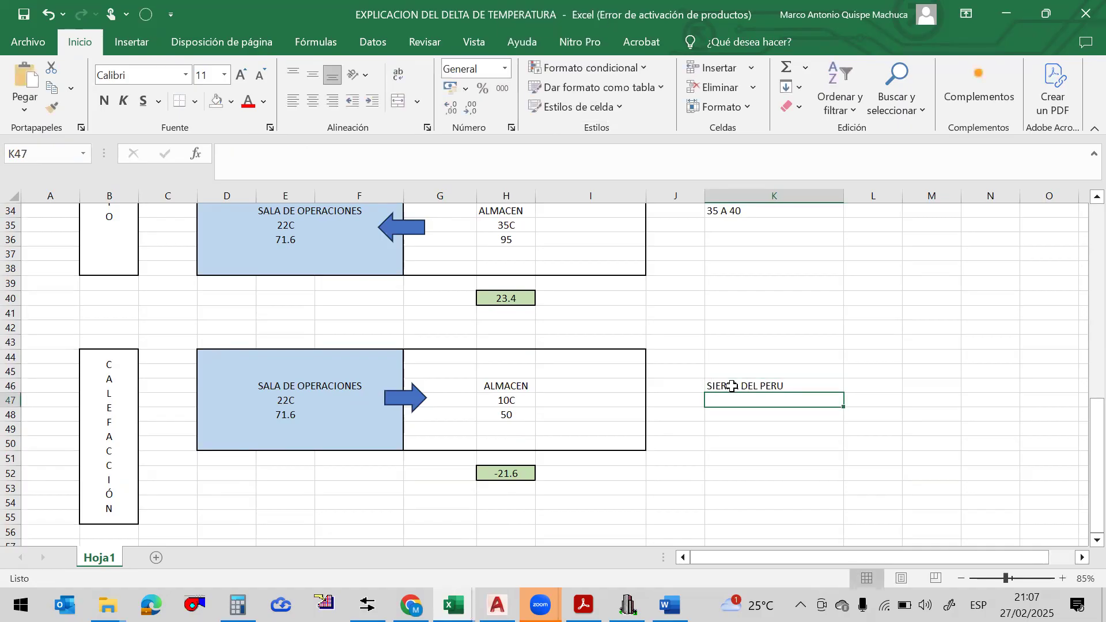
type("3")
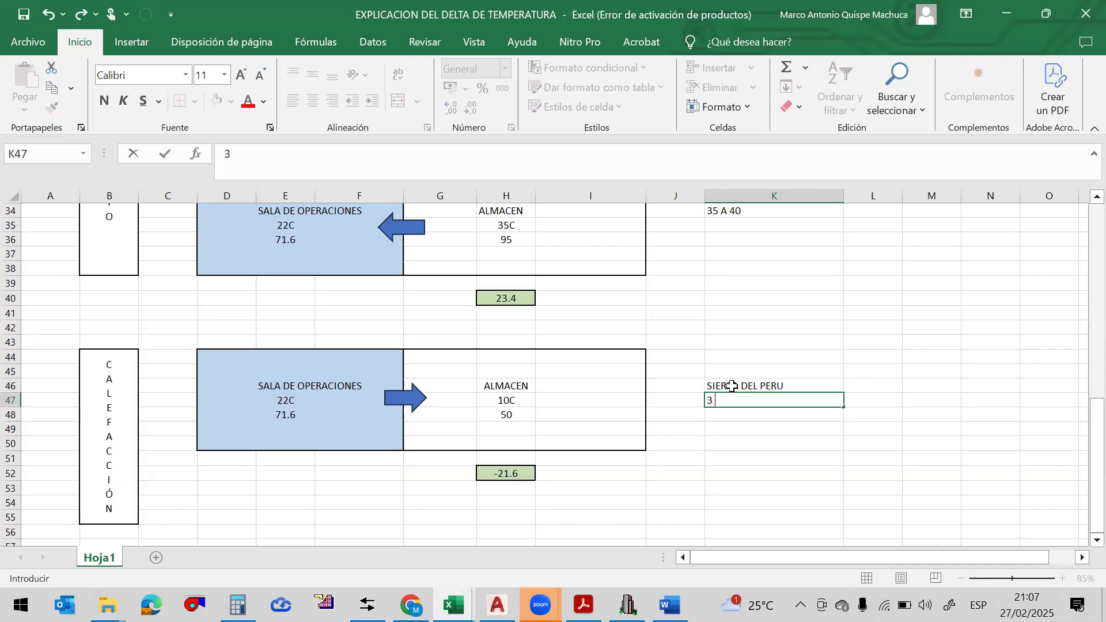
type(" A 12C")
key("Return")
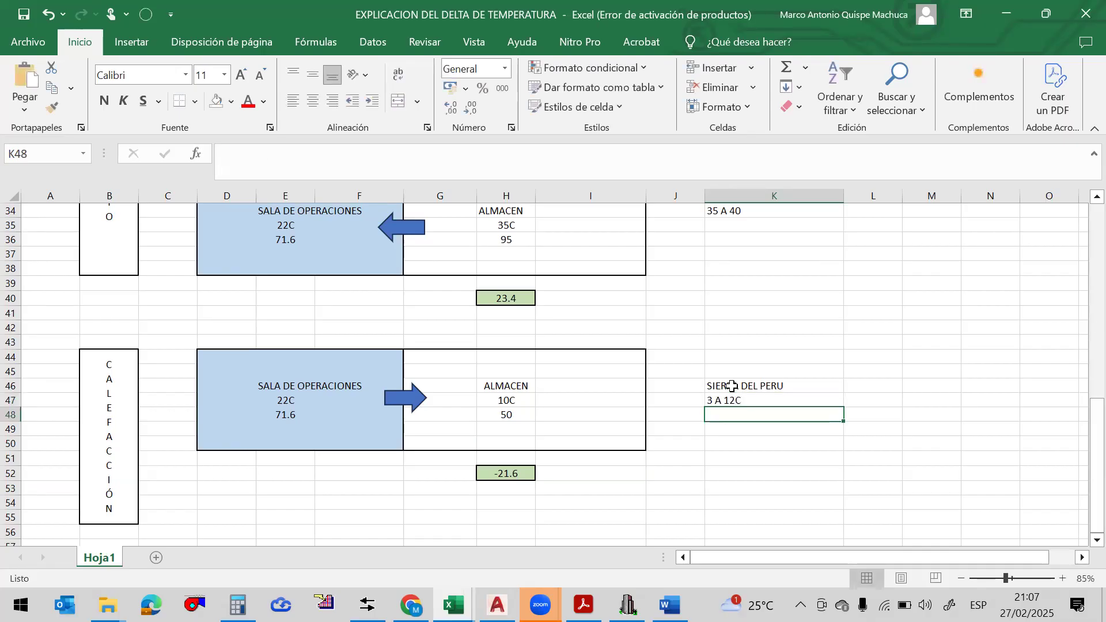
Compare the SALA DE OPERACIONES and ALMACEN temperatures in the heating example, in Celsius and in Fahrenheit
left_click(728, 402)
left_click(516, 399)
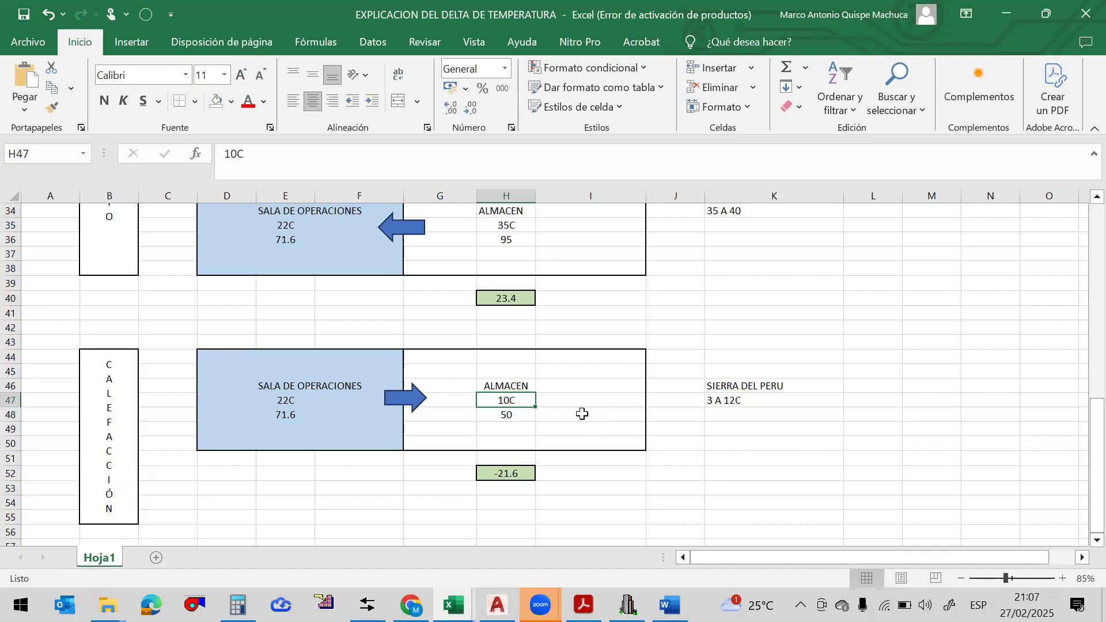
left_click(290, 400)
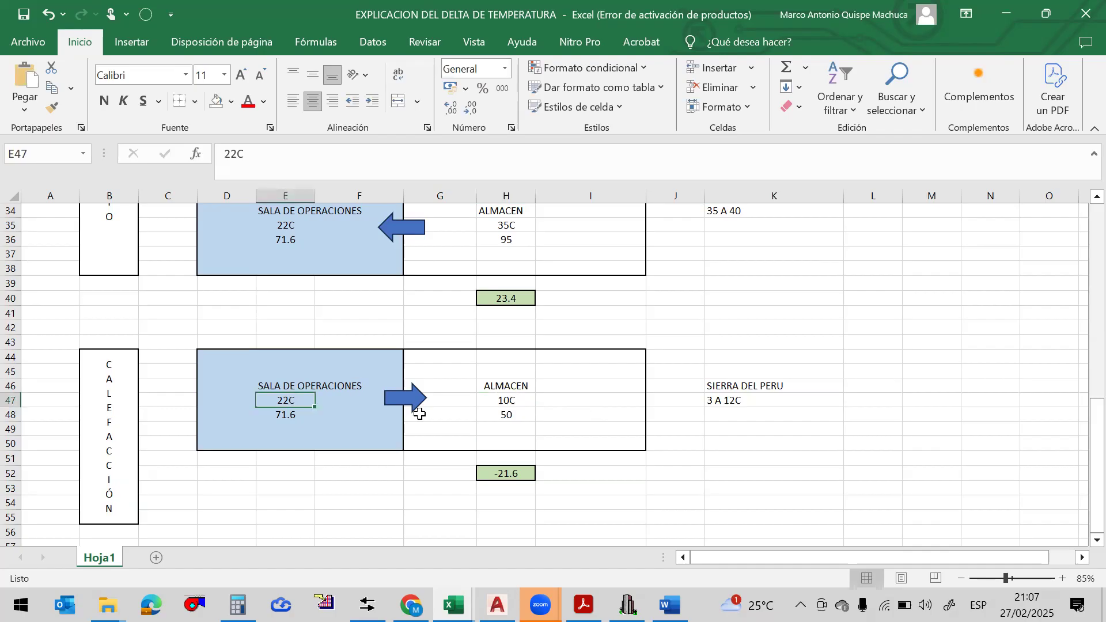
scroll(403, 416, "down", 1)
left_click(297, 371)
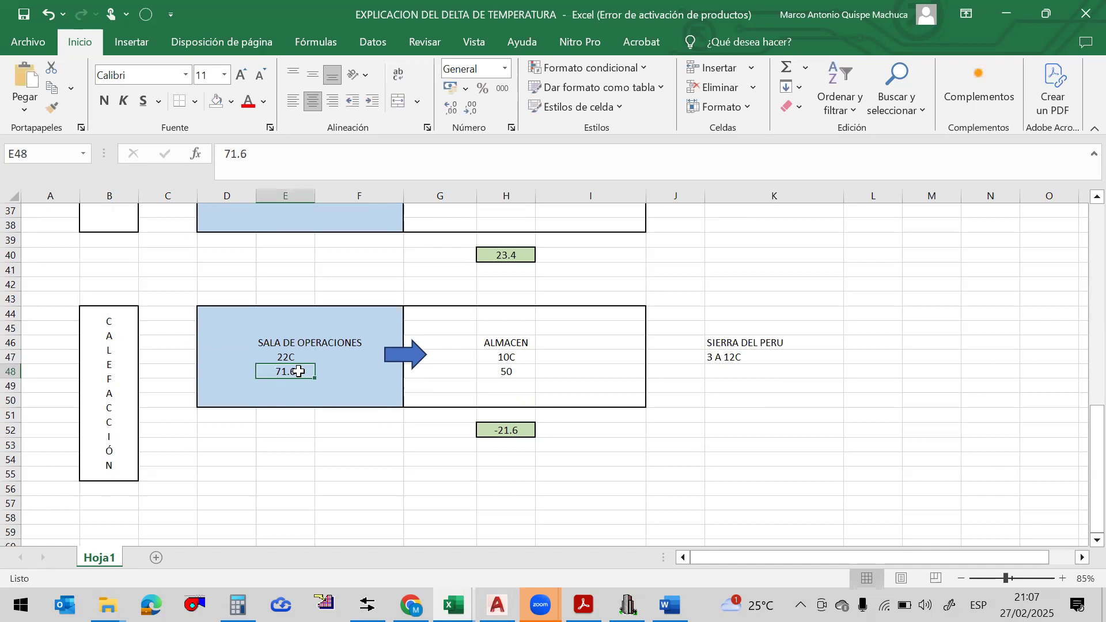
left_click(514, 371)
left_click(510, 358)
left_click(525, 371)
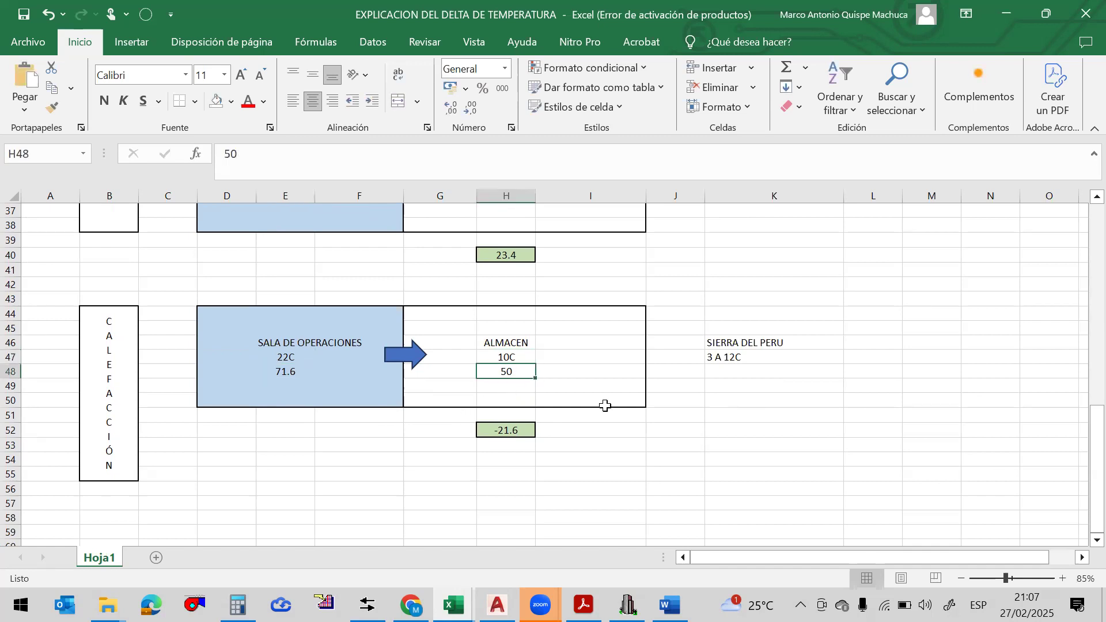
Inspect the formula behind the temperature difference in cell H52 below the CALEFACCIÓN diagram
left_click(527, 430)
left_click(291, 154)
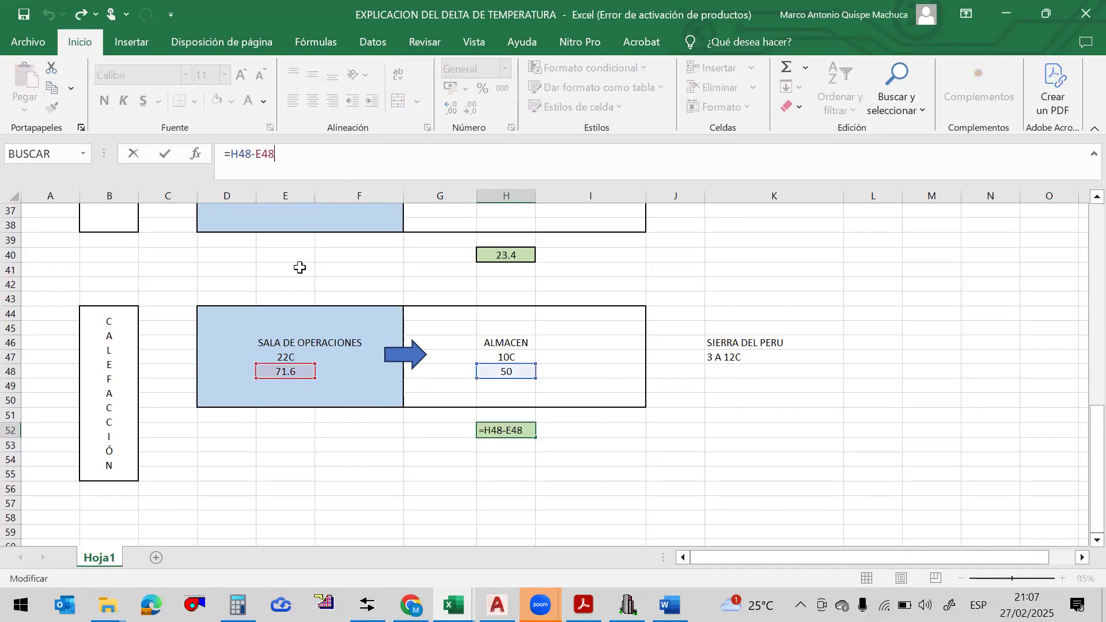
left_click(599, 443)
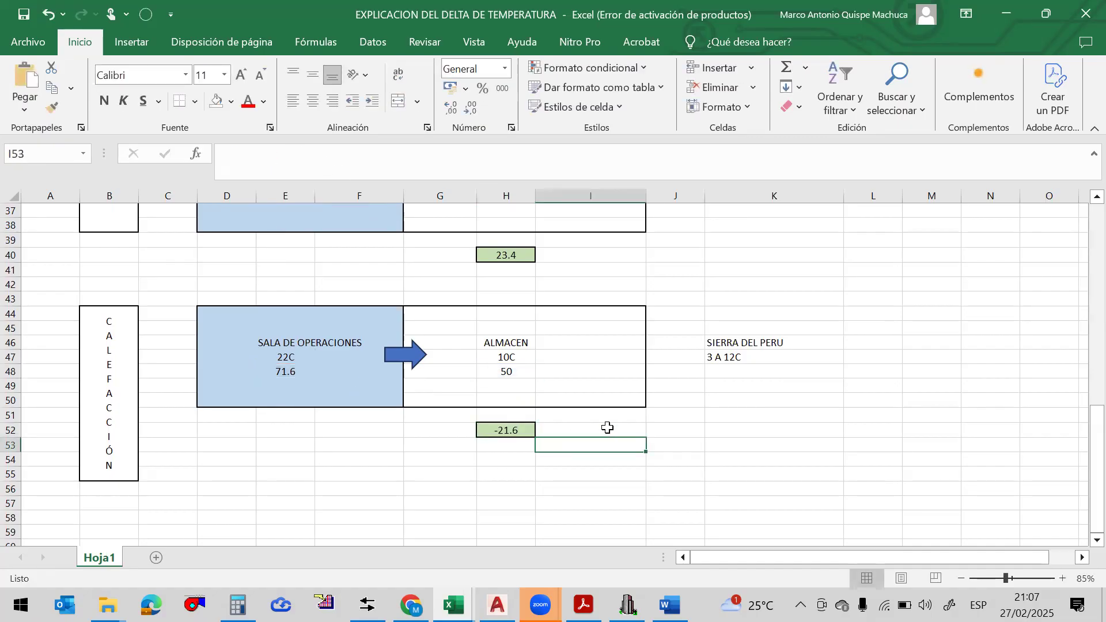
Switch to Chvac and set the Heat T-D of partition 1 to 20 in the master data
left_click(628, 605)
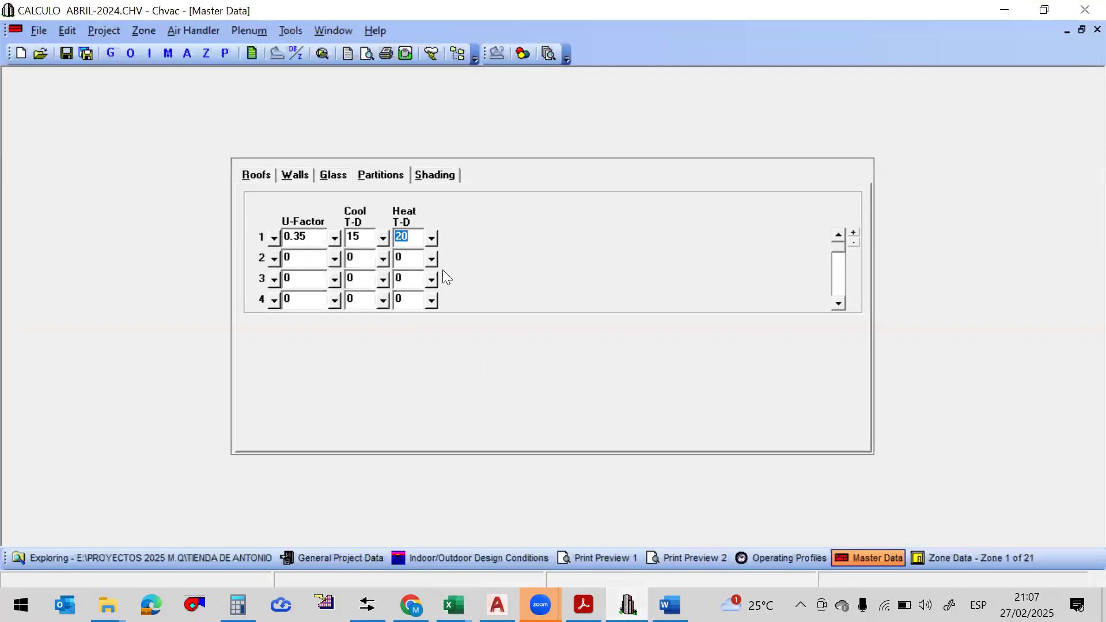
type("20")
left_click(1016, 12)
Review the cooling and heating temperature-difference examples between SALA DE OPERACIONES and ALMACEN in the Excel worksheet
scroll(575, 366, "up", 3)
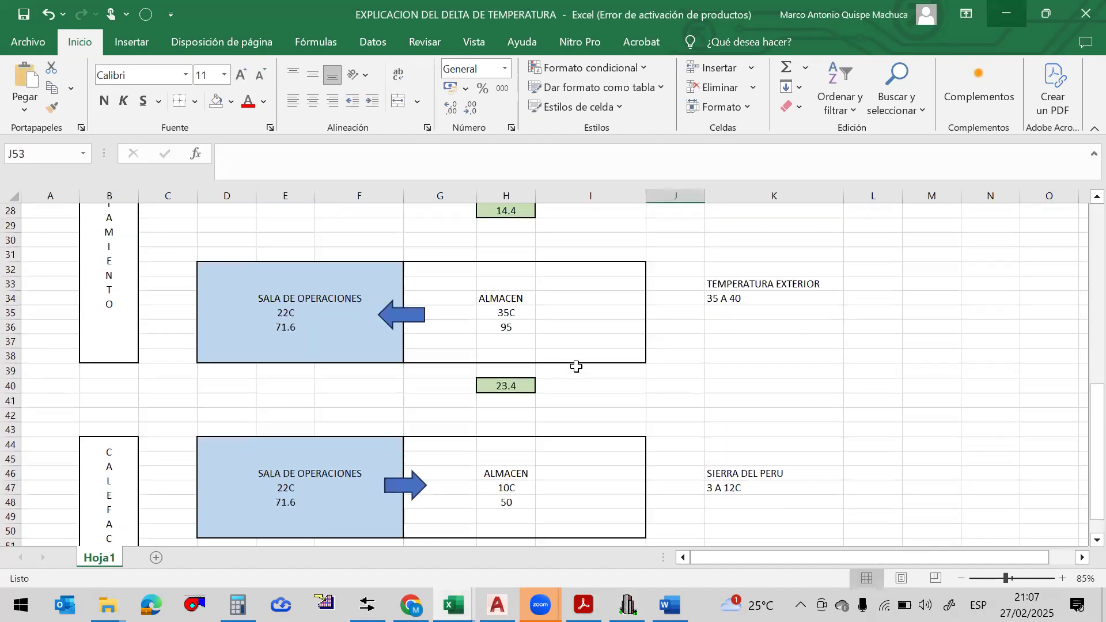
scroll(576, 366, "up", 1)
scroll(573, 363, "down", 2)
scroll(572, 360, "up", 2)
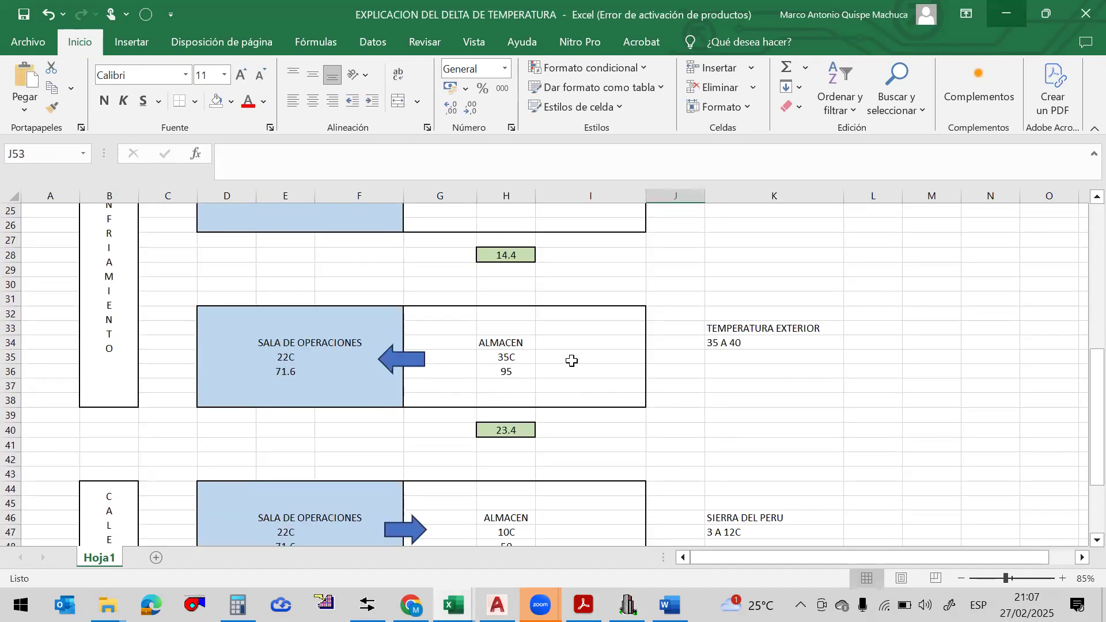
scroll(572, 360, "down", 3)
Switch to the PDF criteria guide and read section 3.4.5 Shading, including its window diagram and dimension table
left_click(628, 605)
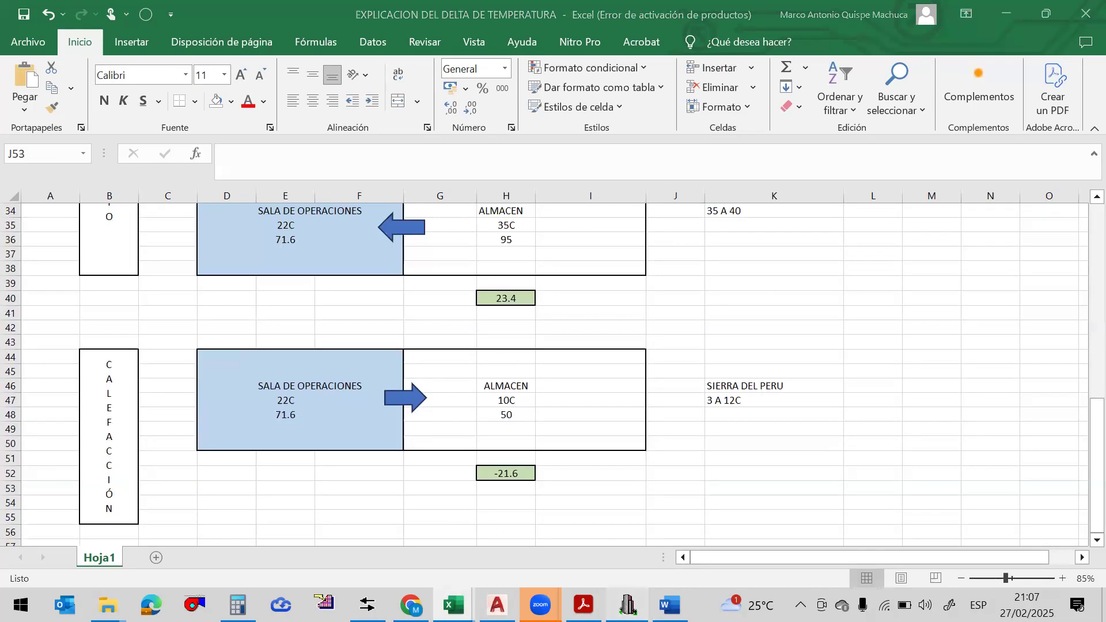
left_click(584, 605)
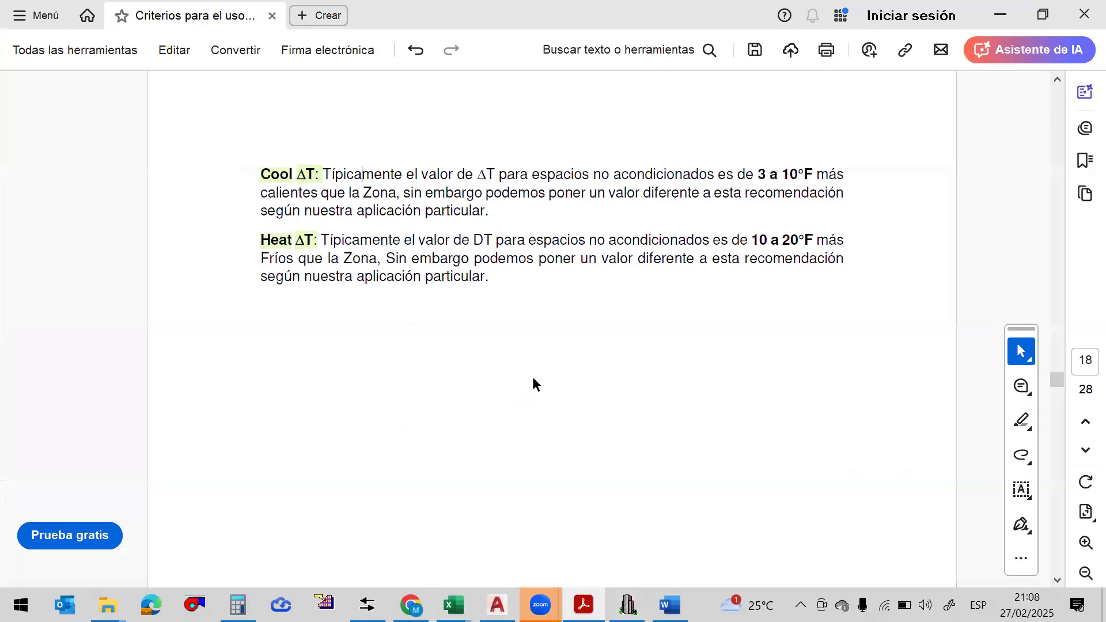
scroll(532, 377, "down", 5)
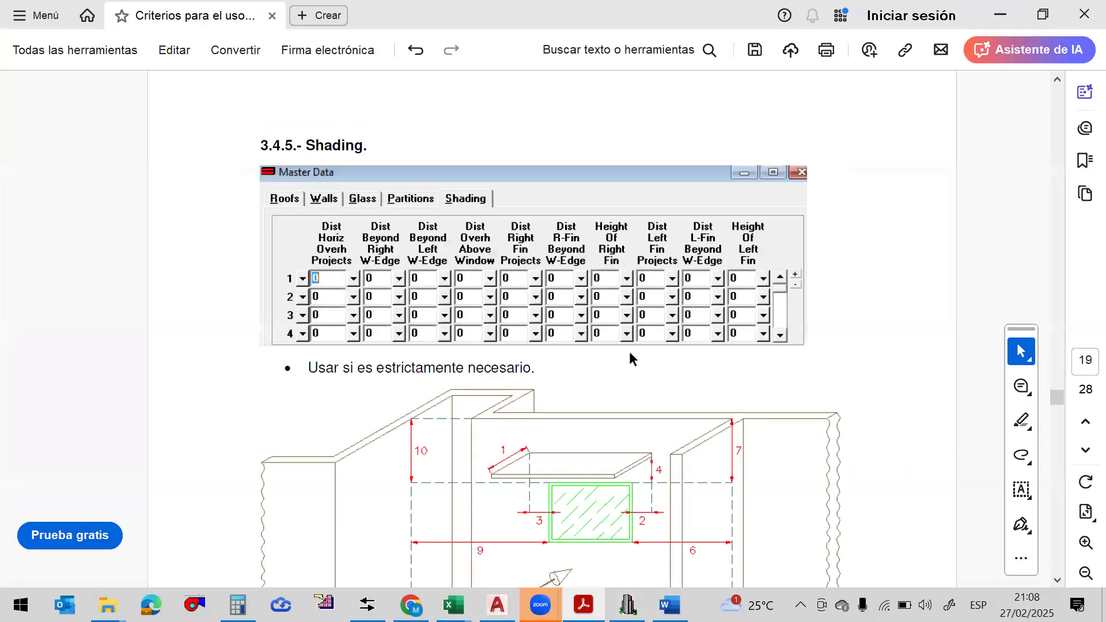
scroll(535, 305, "down", 3)
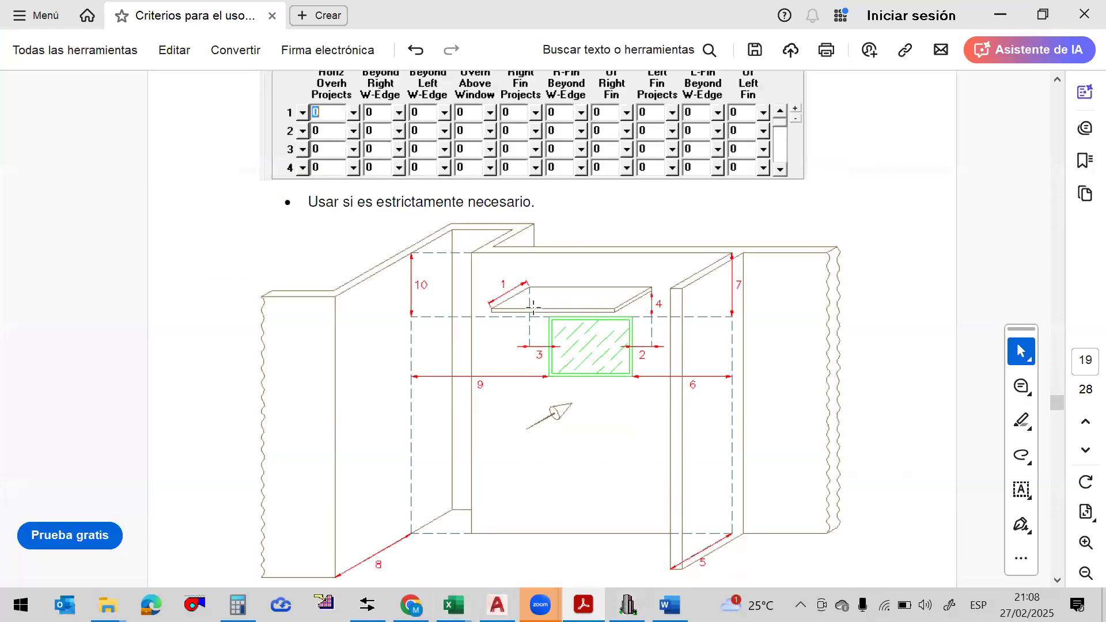
scroll(536, 304, "down", 2, "ctrl")
scroll(548, 340, "up", 1, "ctrl")
scroll(569, 381, "down", 1)
scroll(569, 380, "down", 2)
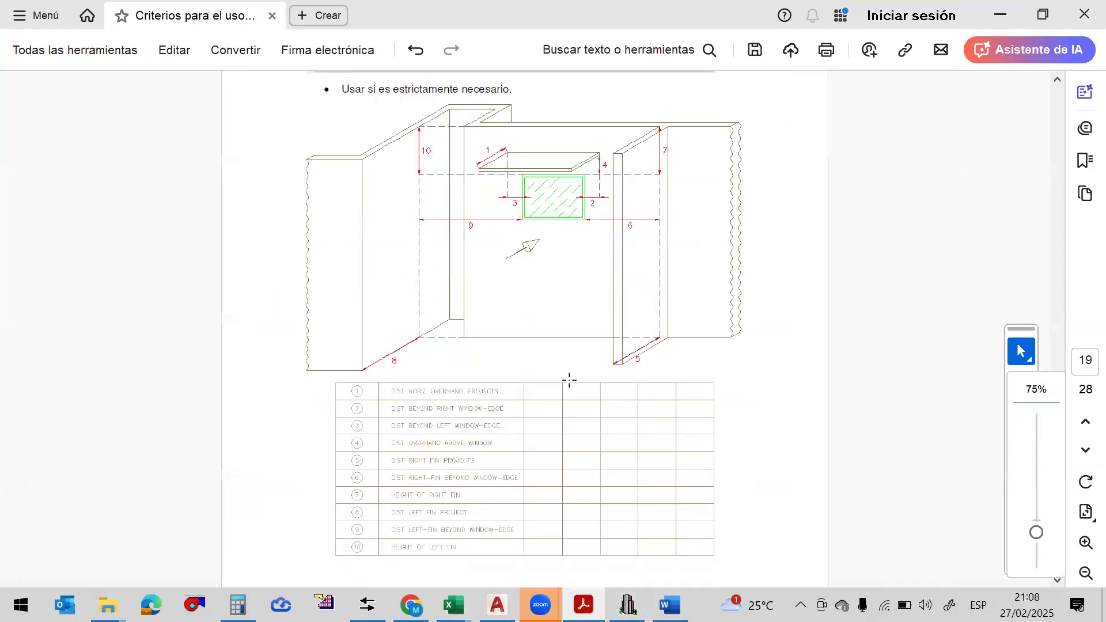
scroll(569, 380, "up", 1)
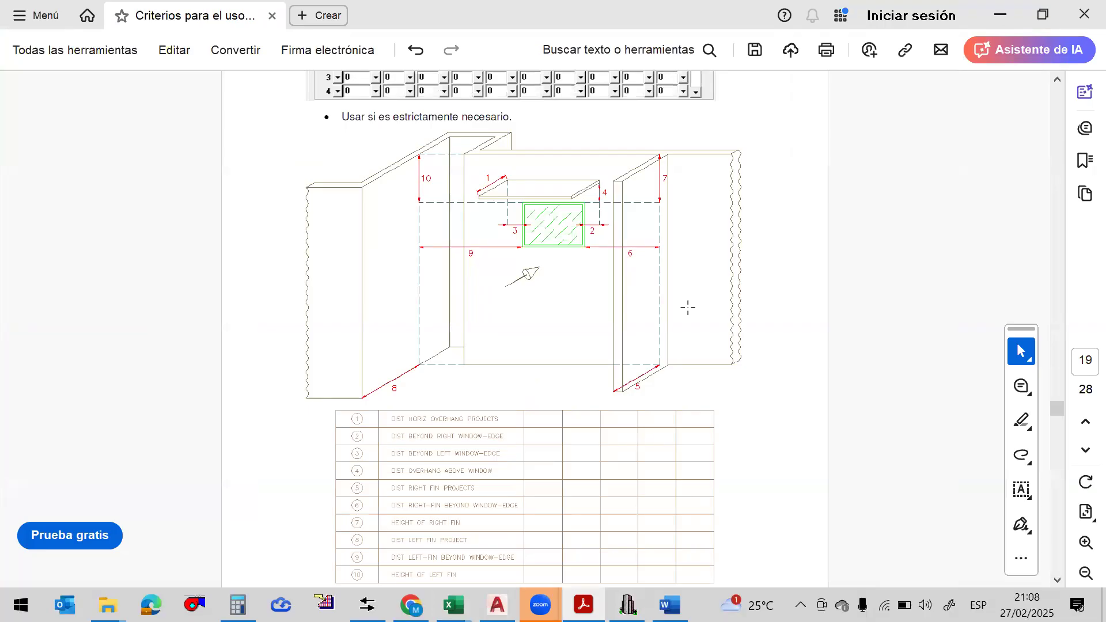
Switch to Chvac and show the Shading master data, placing the cursor in row 1's horizontal overhang projection
left_click(627, 605)
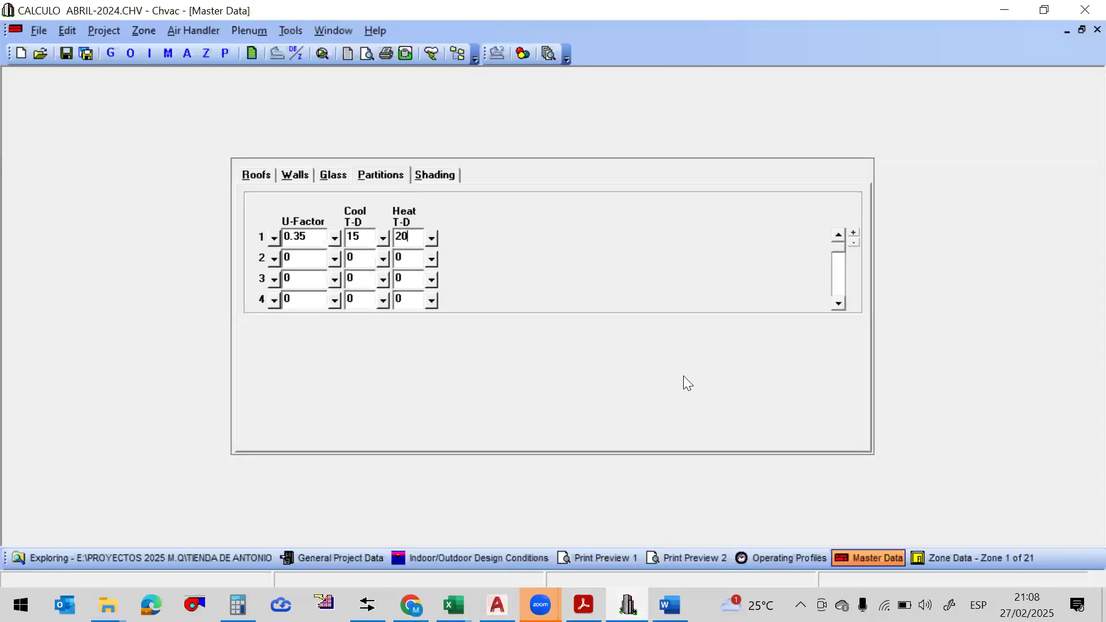
left_click(437, 174)
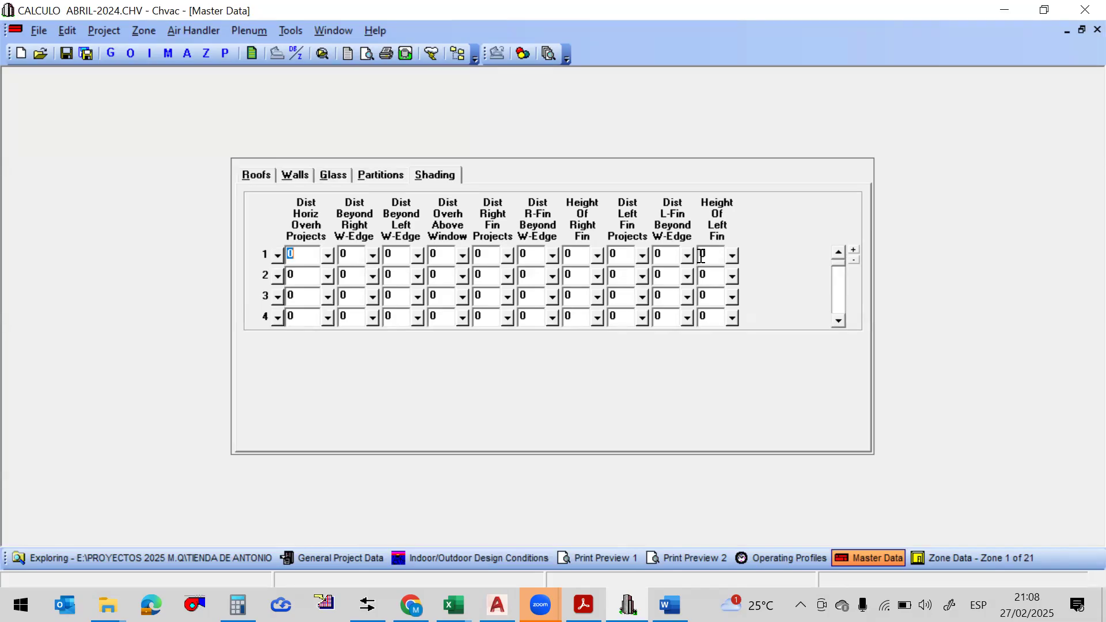
left_click(305, 249)
Return to the PDF guide and compare the Shading input columns with the numbered overhang and window-edge distances in the diagram
left_click(583, 605)
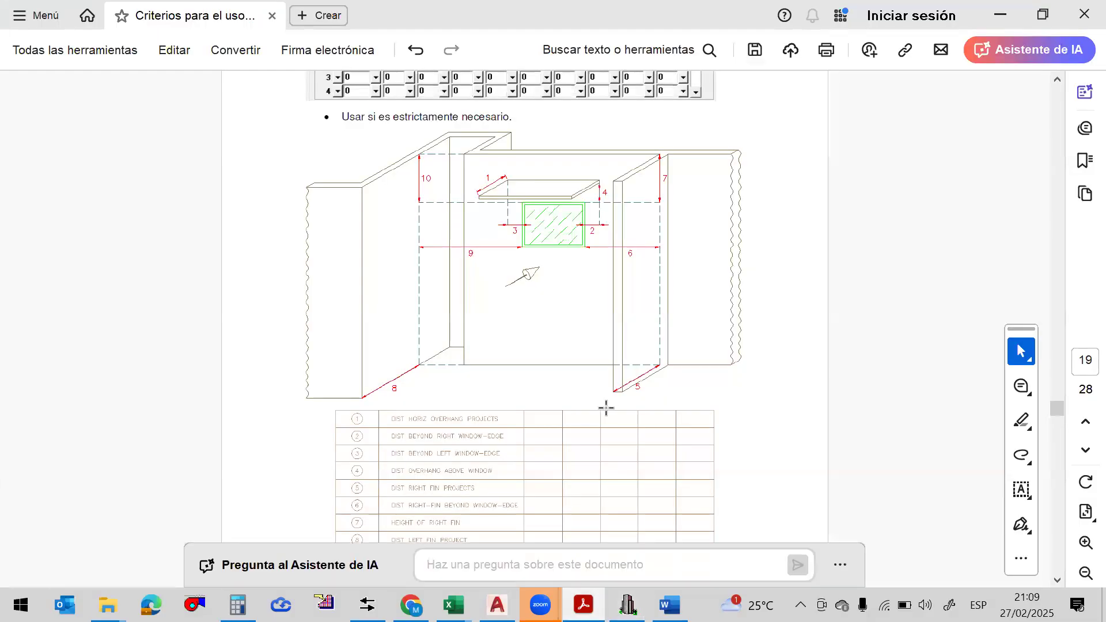
scroll(605, 407, "up", 3)
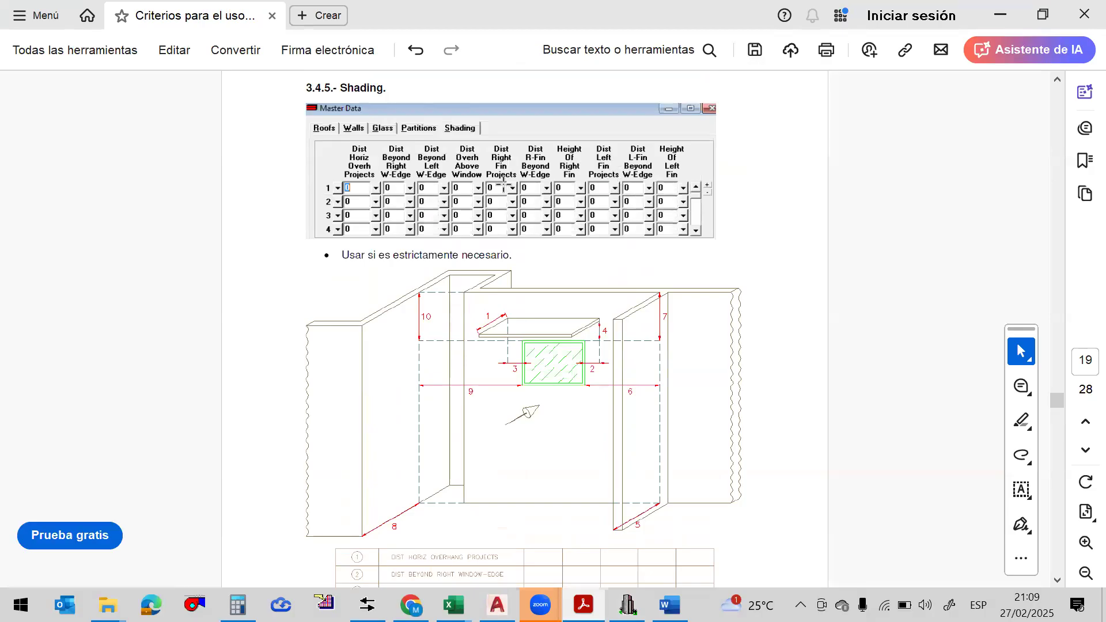
scroll(630, 266, "up", 3)
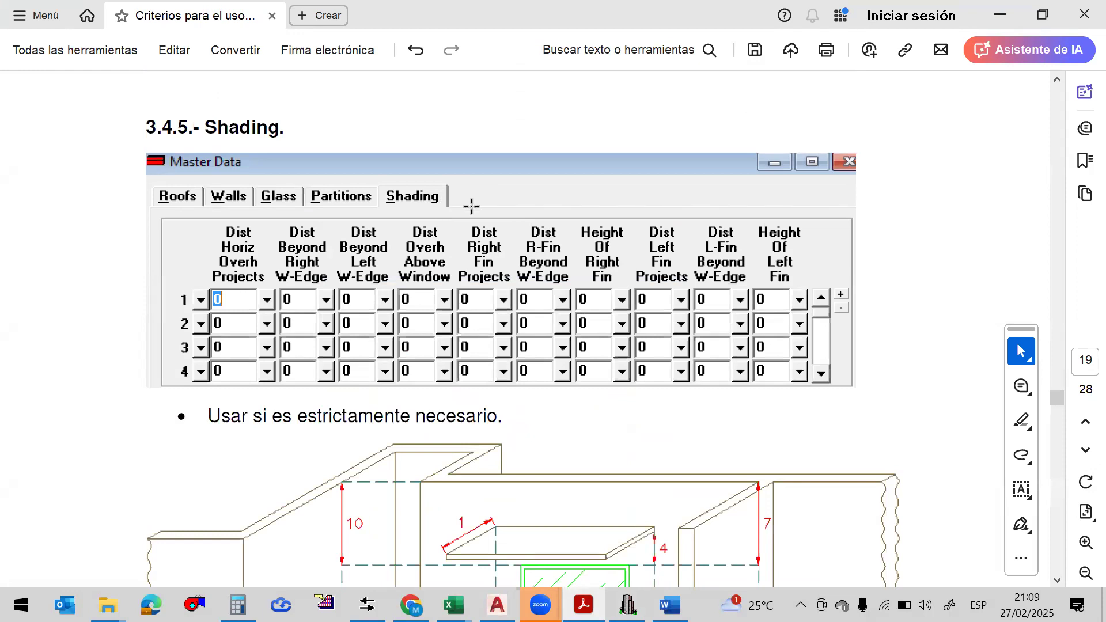
scroll(472, 205, "down", 1)
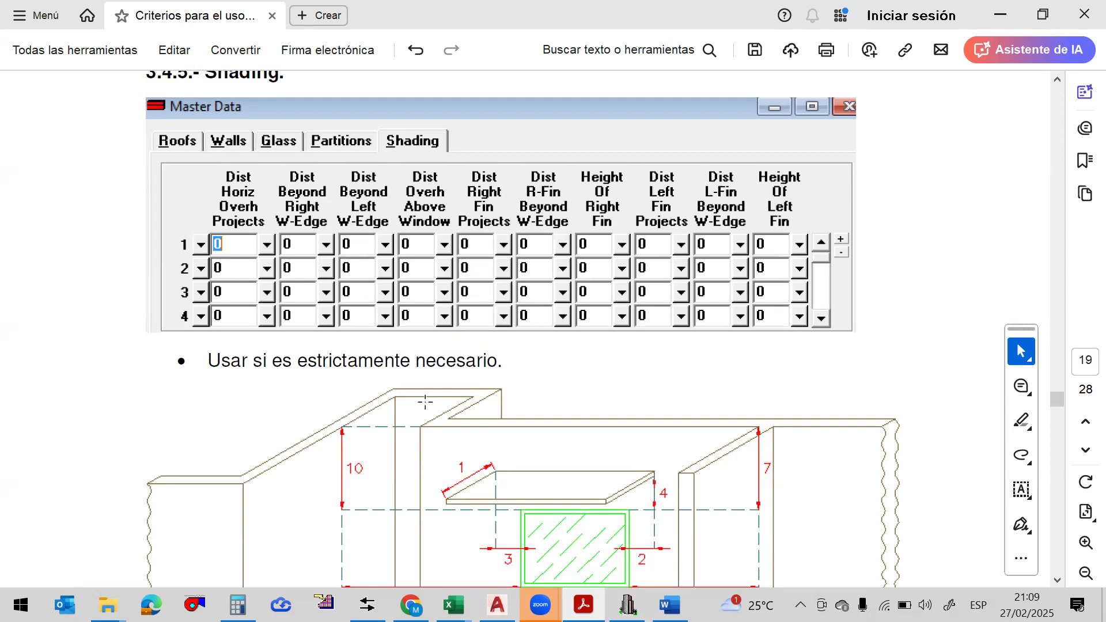
scroll(723, 403, "down", 3)
scroll(725, 407, "down", 1)
scroll(708, 380, "up", 2)
scroll(680, 343, "down", 2)
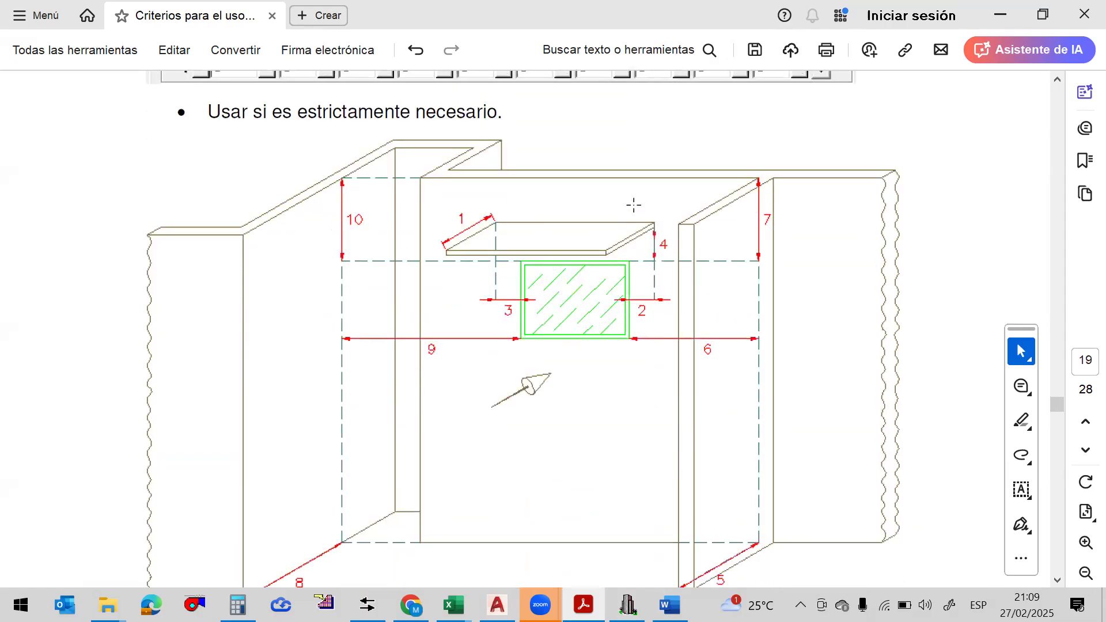
scroll(634, 204, "up", 3)
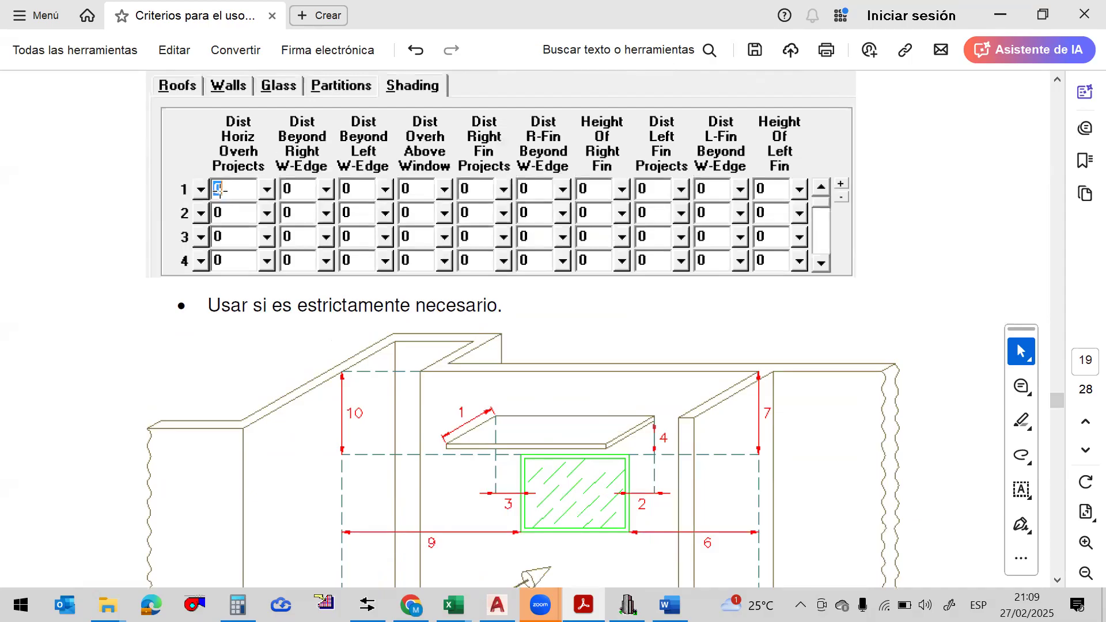
scroll(239, 151, "up", 1)
scroll(231, 190, "up", 1)
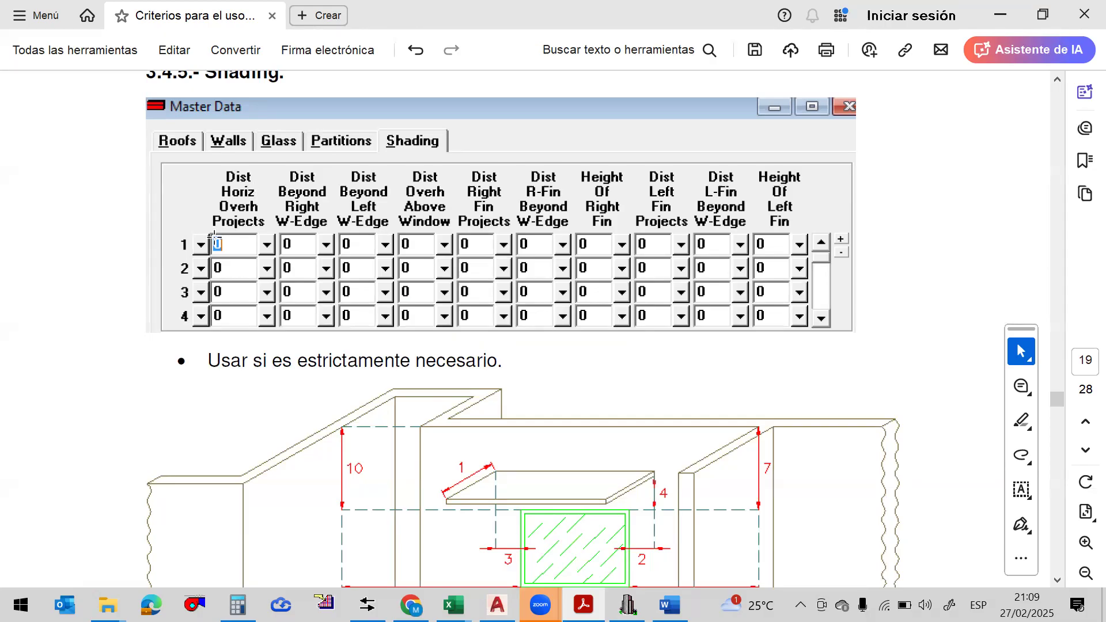
scroll(828, 276, "down", 2)
scroll(828, 276, "down", 4)
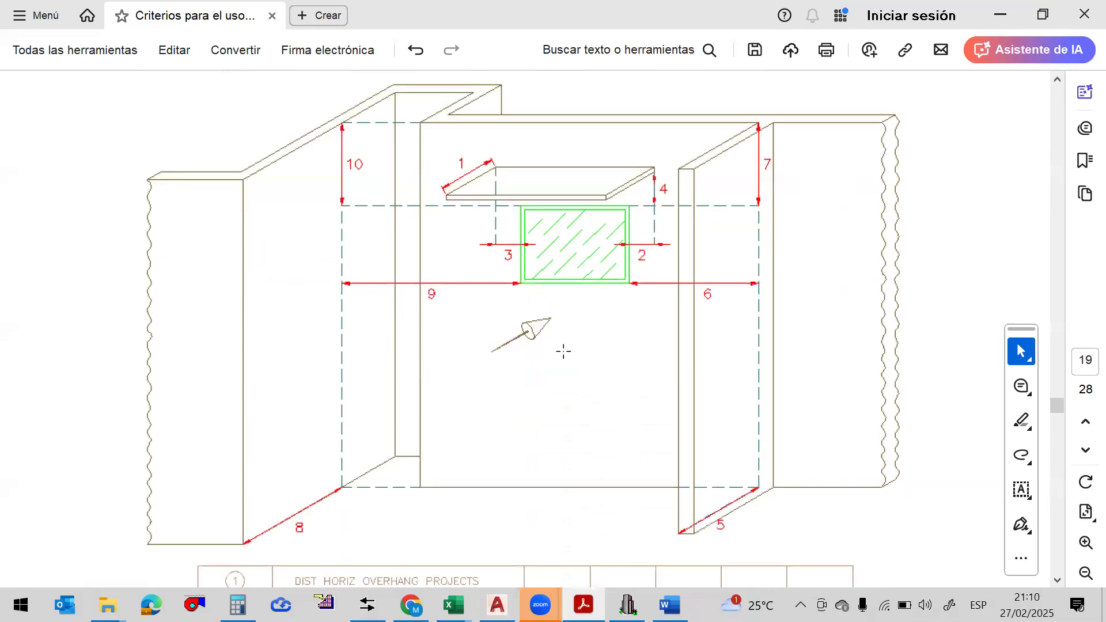
scroll(563, 351, "down", 2, "ctrl")
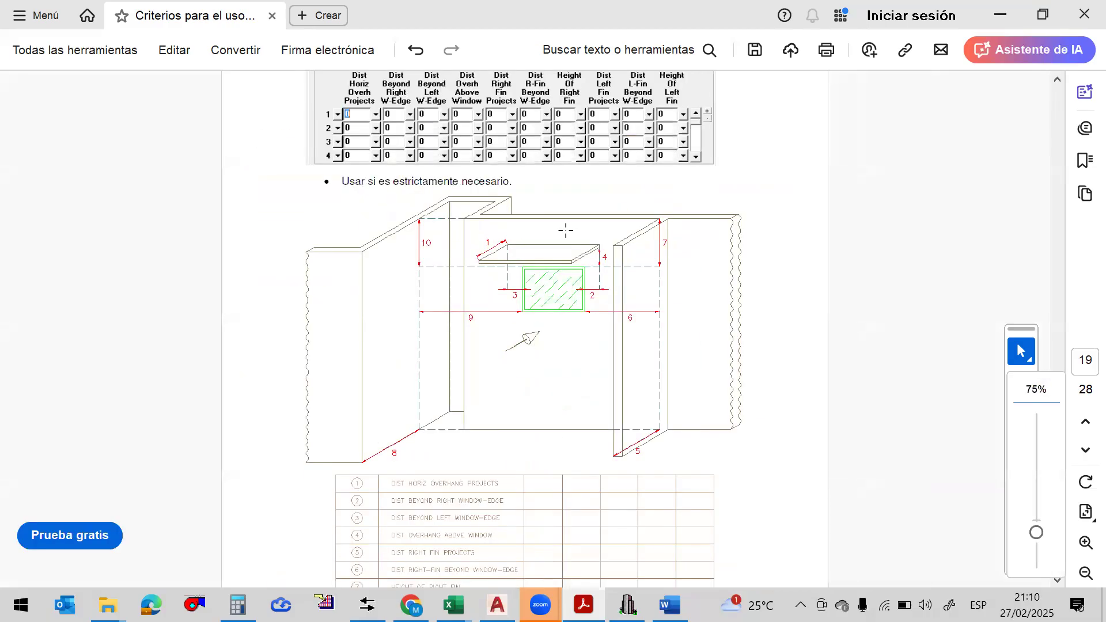
scroll(565, 230, "up", 1, "ctrl")
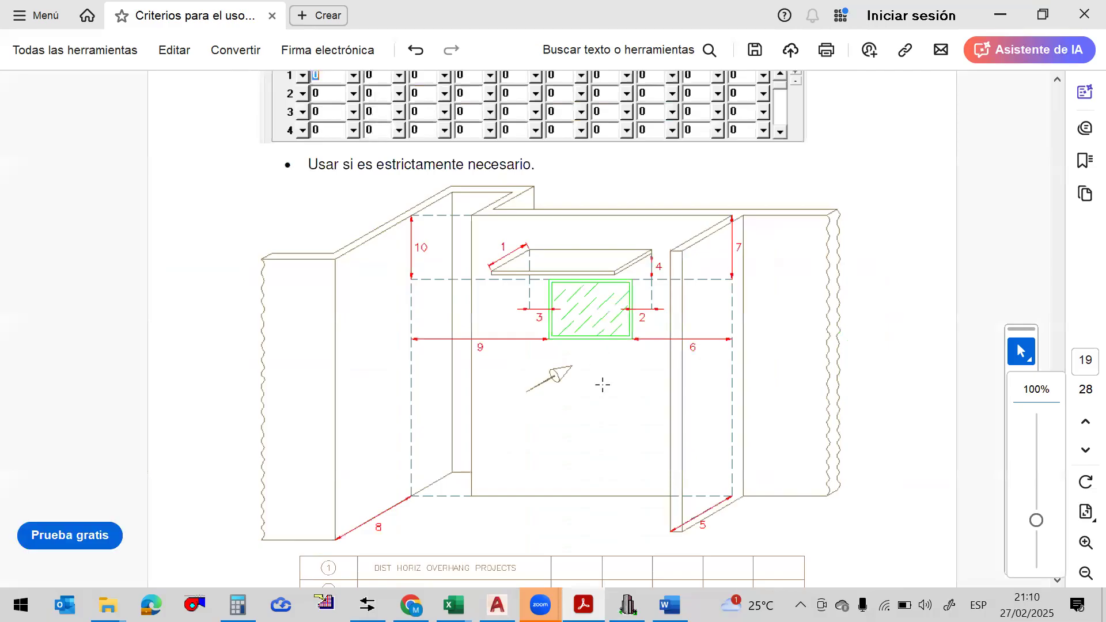
Match the Shading columns and diagram dimensions 1 to 10 with their descriptions in the guide's dimension table
scroll(603, 385, "up", 3)
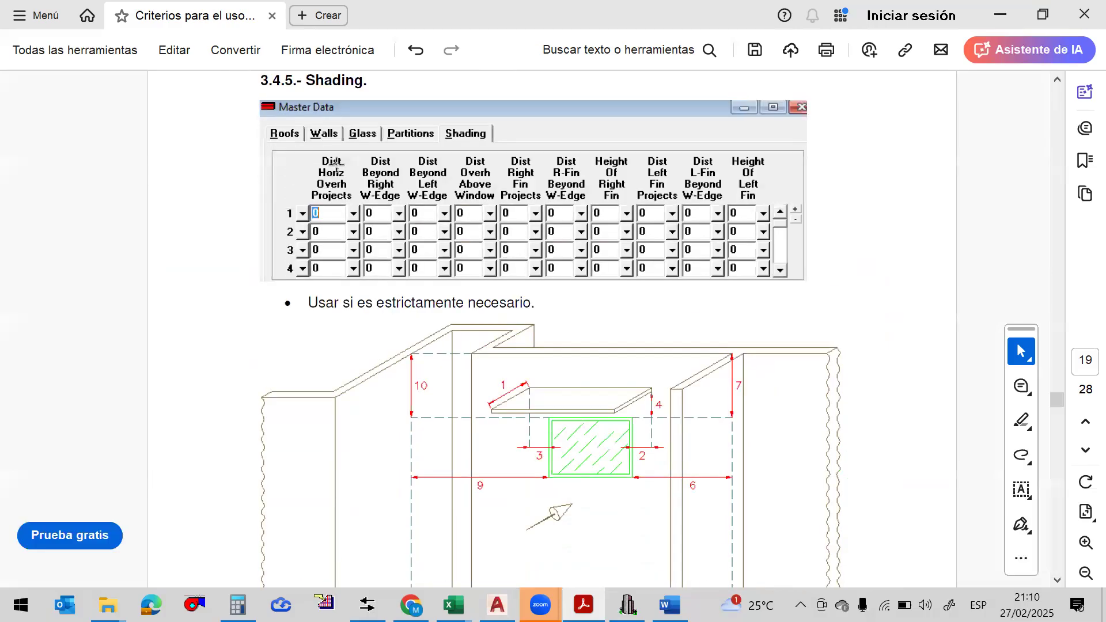
scroll(621, 322, "down", 4)
scroll(621, 322, "down", 3)
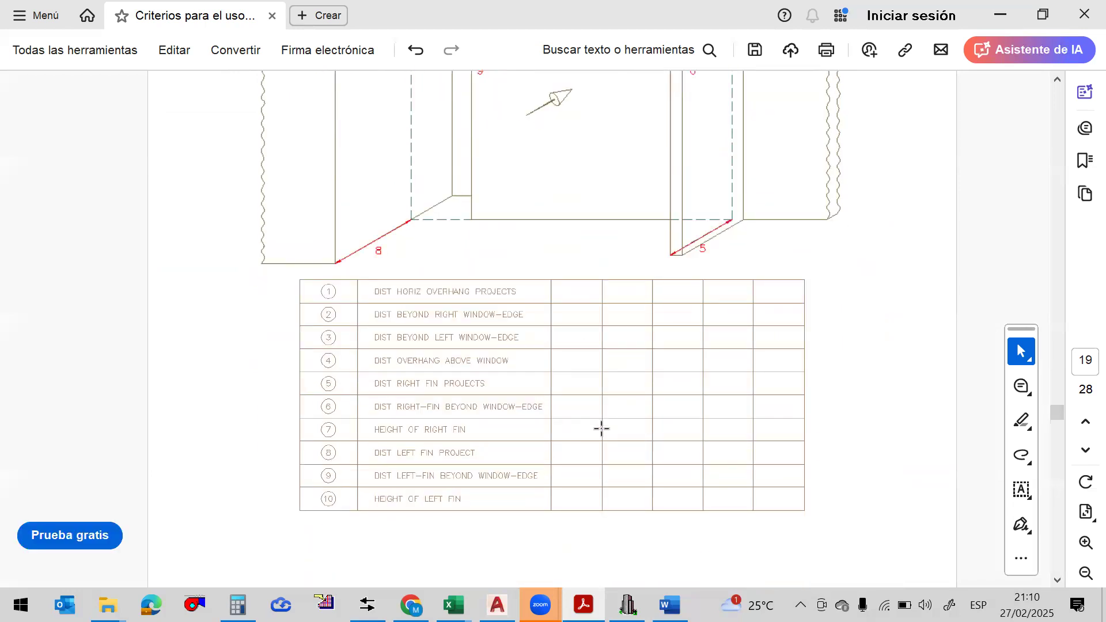
scroll(601, 429, "up", 1, "ctrl")
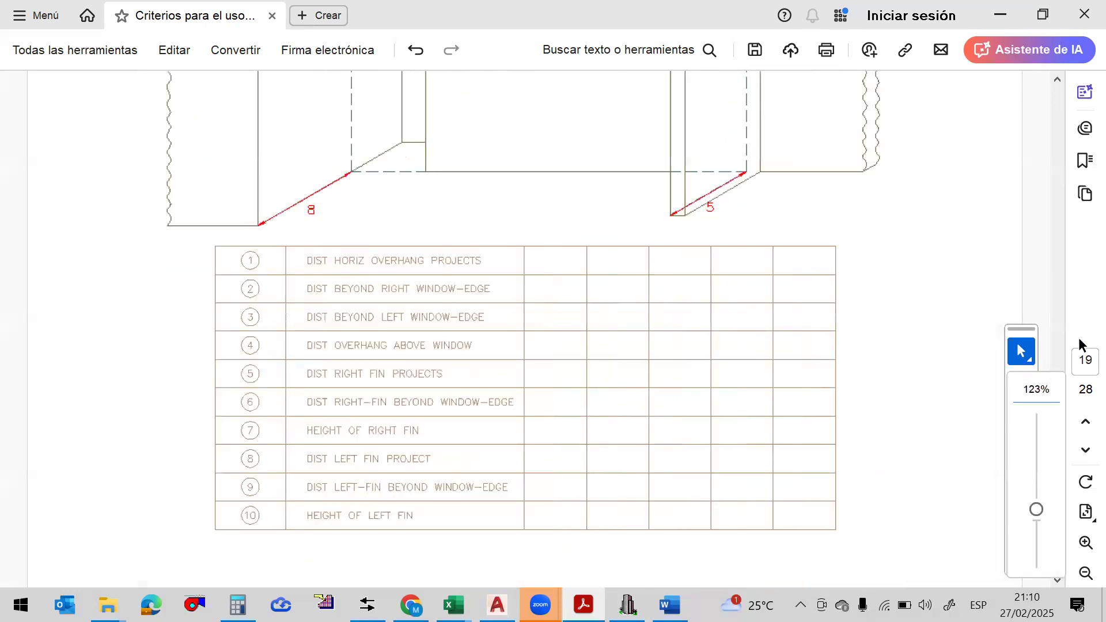
scroll(842, 312, "up", 6)
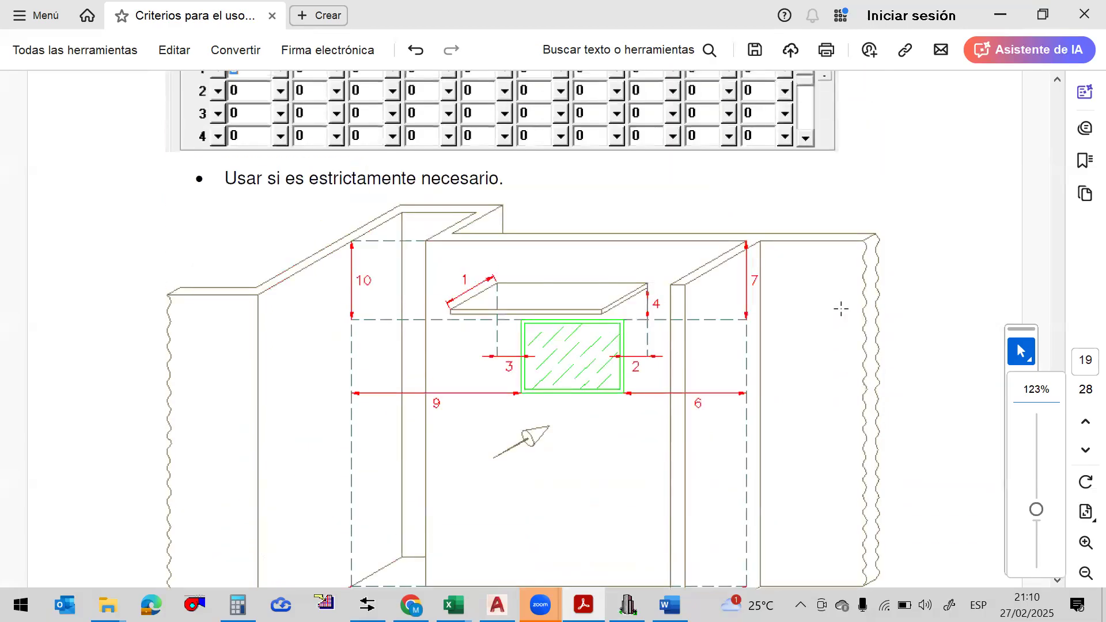
scroll(732, 340, "down", 1)
scroll(592, 287, "up", 2)
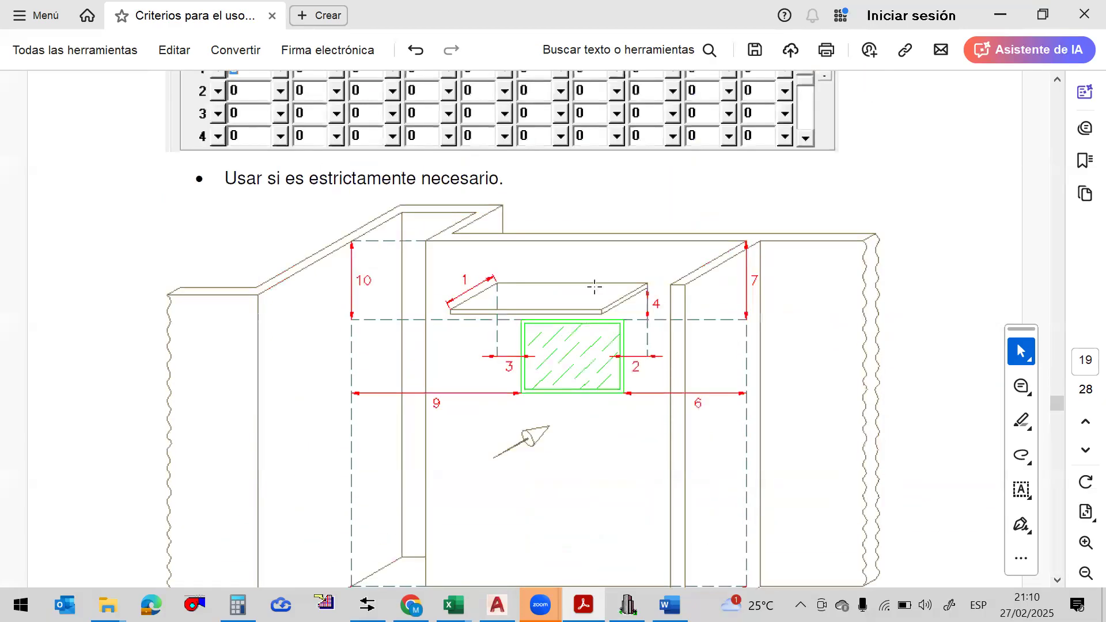
scroll(682, 320, "down", 2)
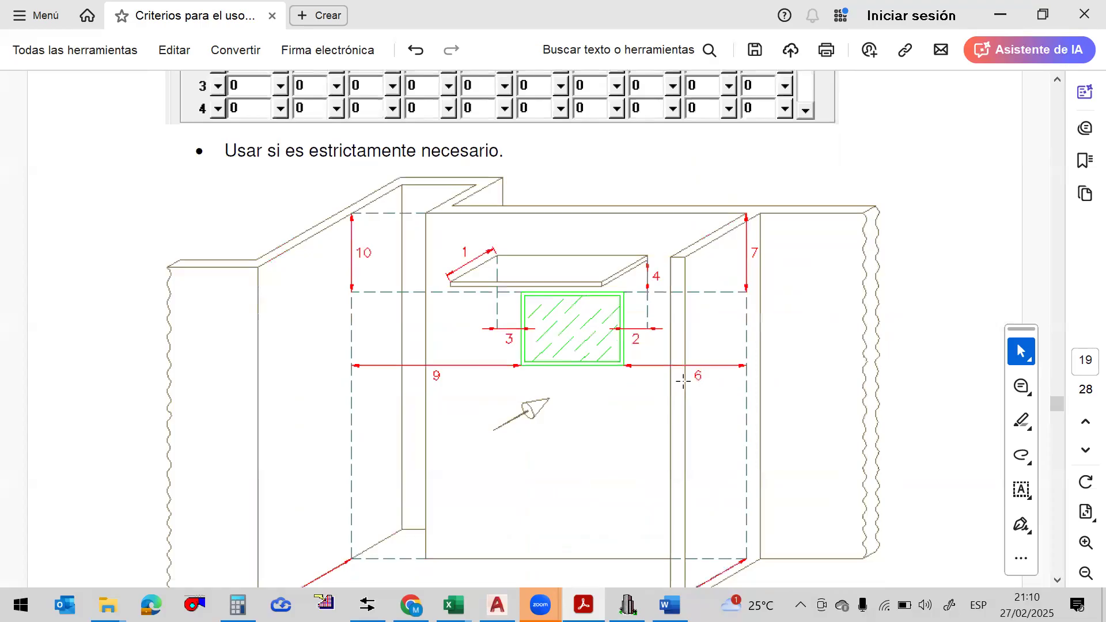
Check the Shading fields in Chvac against the overhang and left and right fin dimensions in the PDF guide's diagram
left_click(627, 605)
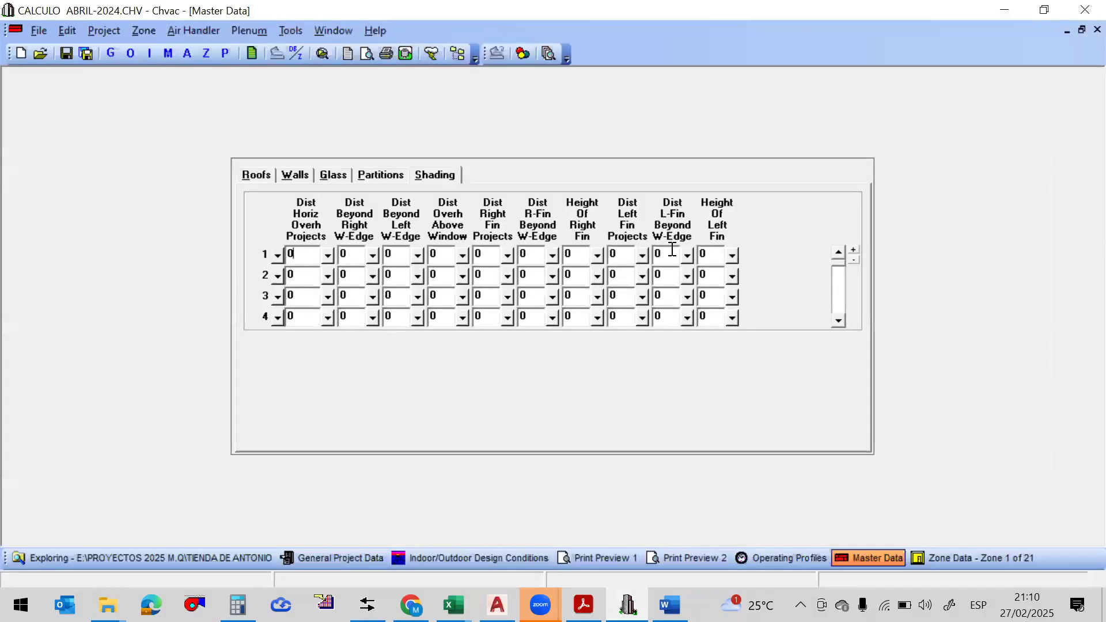
left_click(1014, 9)
scroll(684, 327, "down", 3)
scroll(667, 306, "up", 2)
scroll(668, 305, "up", 1)
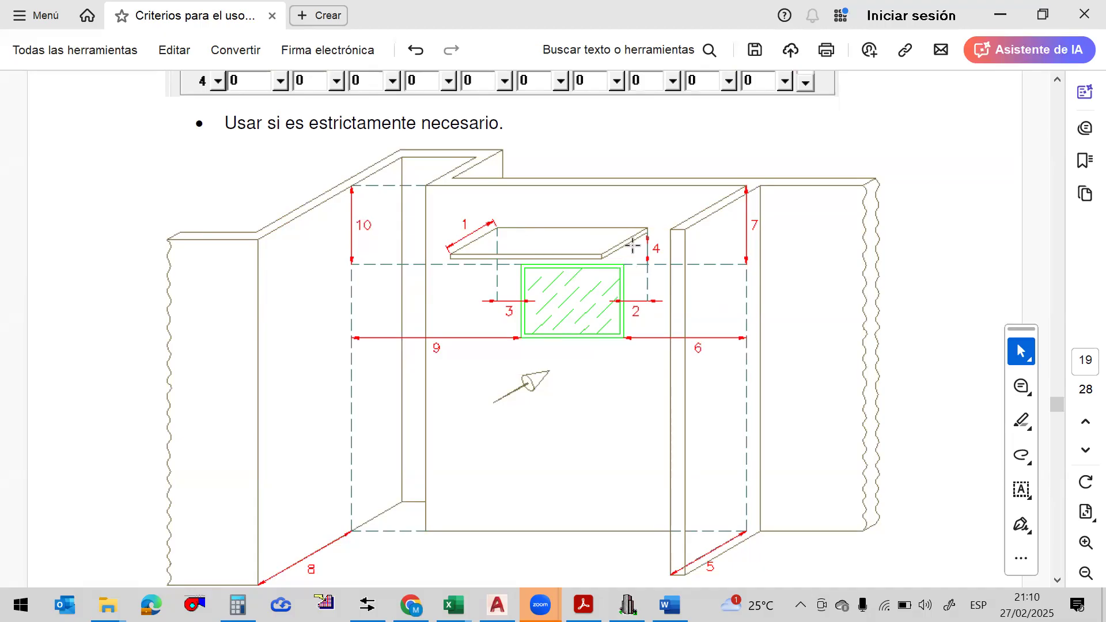
scroll(633, 245, "down", 1)
scroll(606, 332, "down", 2)
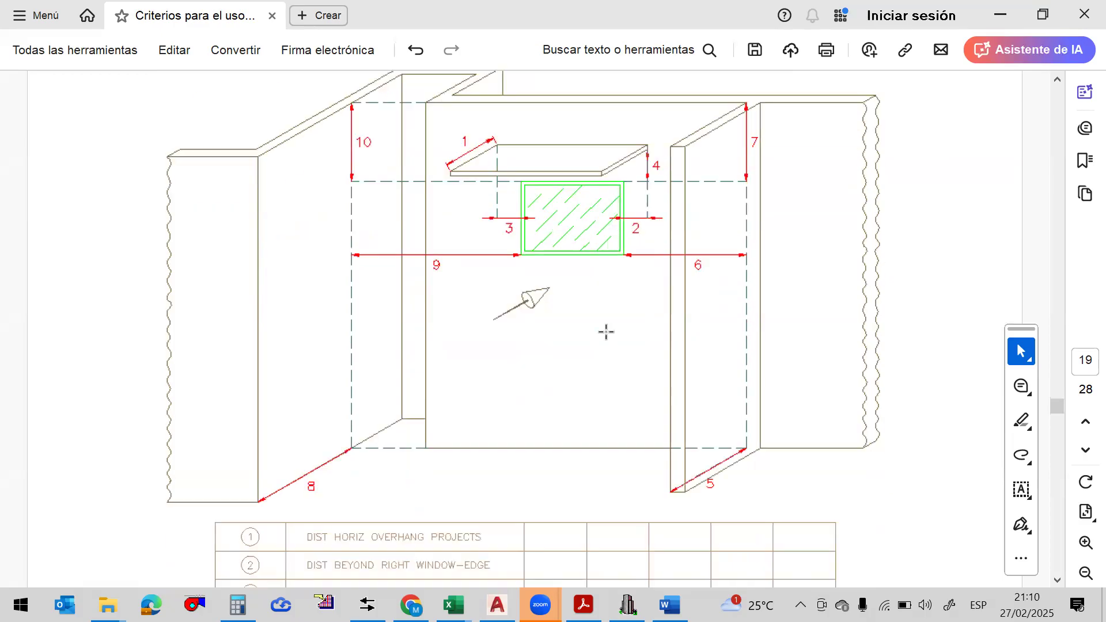
scroll(634, 323, "up", 1)
scroll(770, 270, "up", 1)
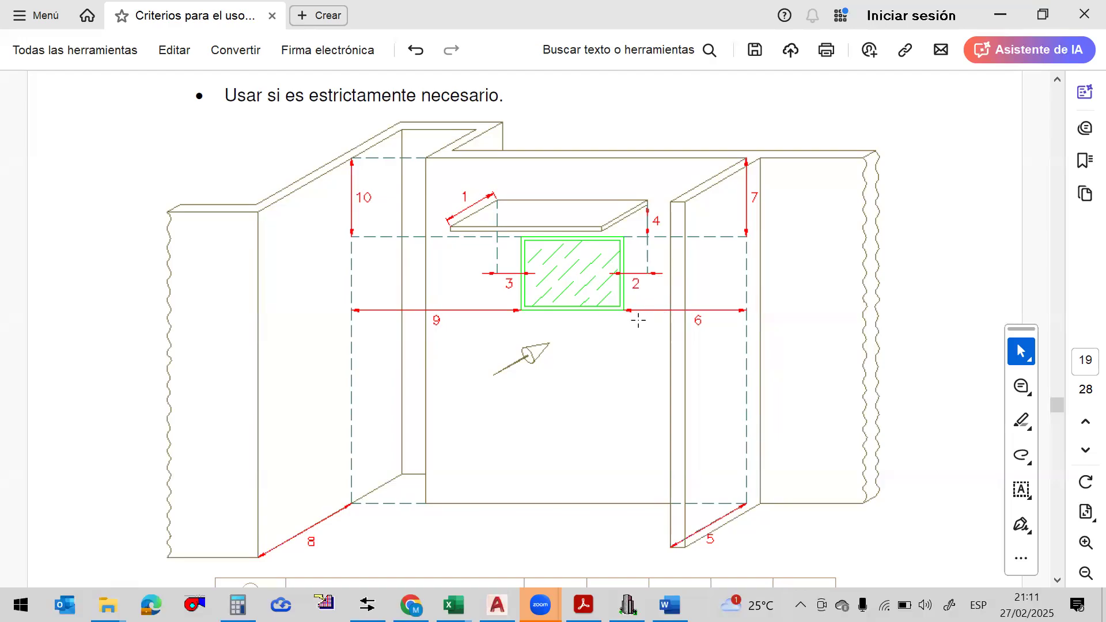
scroll(759, 313, "up", 1)
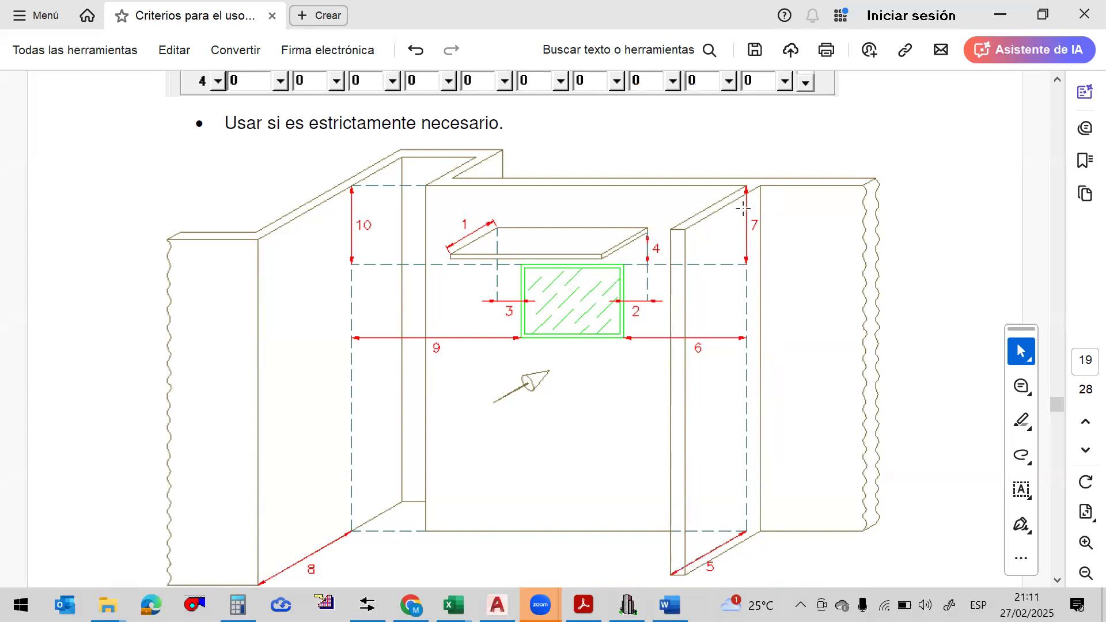
scroll(743, 209, "down", 3)
scroll(744, 209, "up", 2)
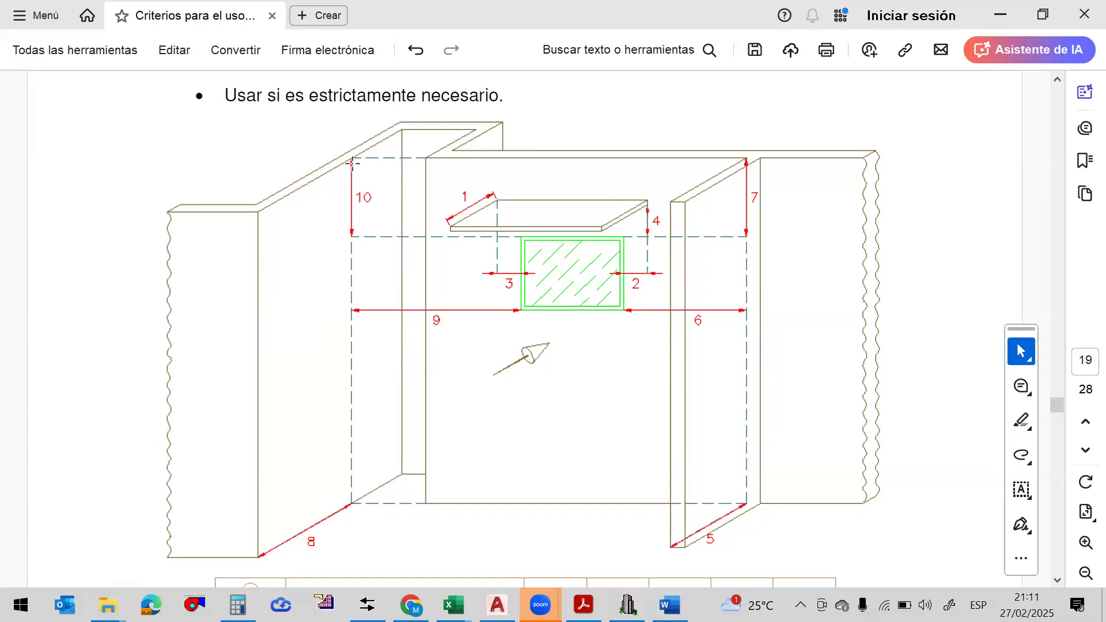
Recheck the guide's table of dimensions 1 to 10 against the overhang and fin diagram and the Shading columns above it
scroll(563, 311, "down", 2)
scroll(562, 312, "down", 2)
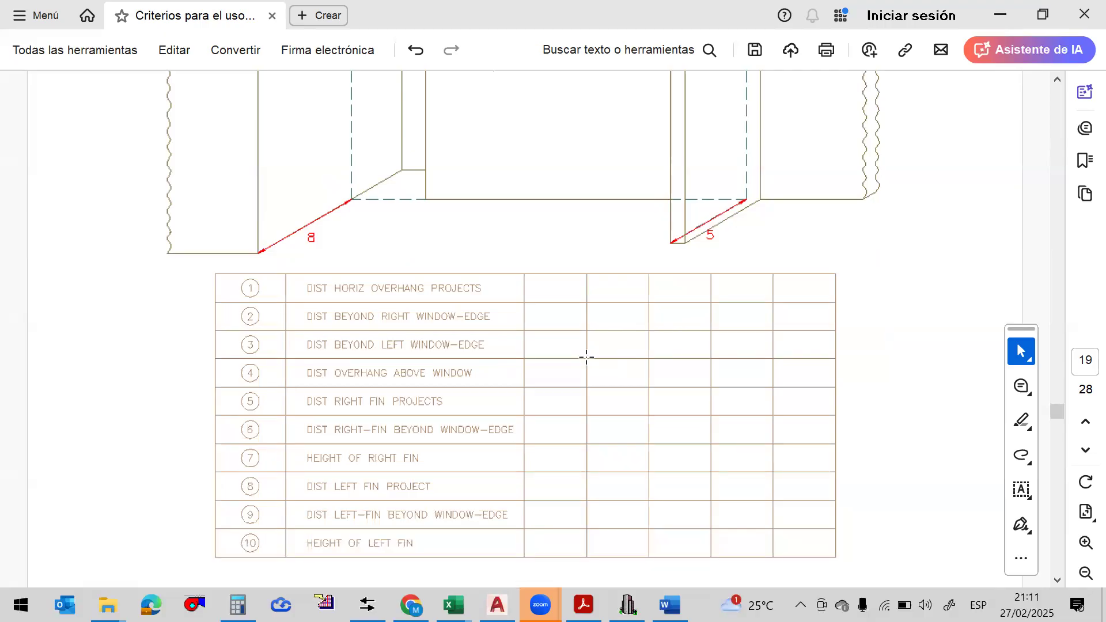
scroll(593, 356, "up", 3)
scroll(608, 354, "up", 4)
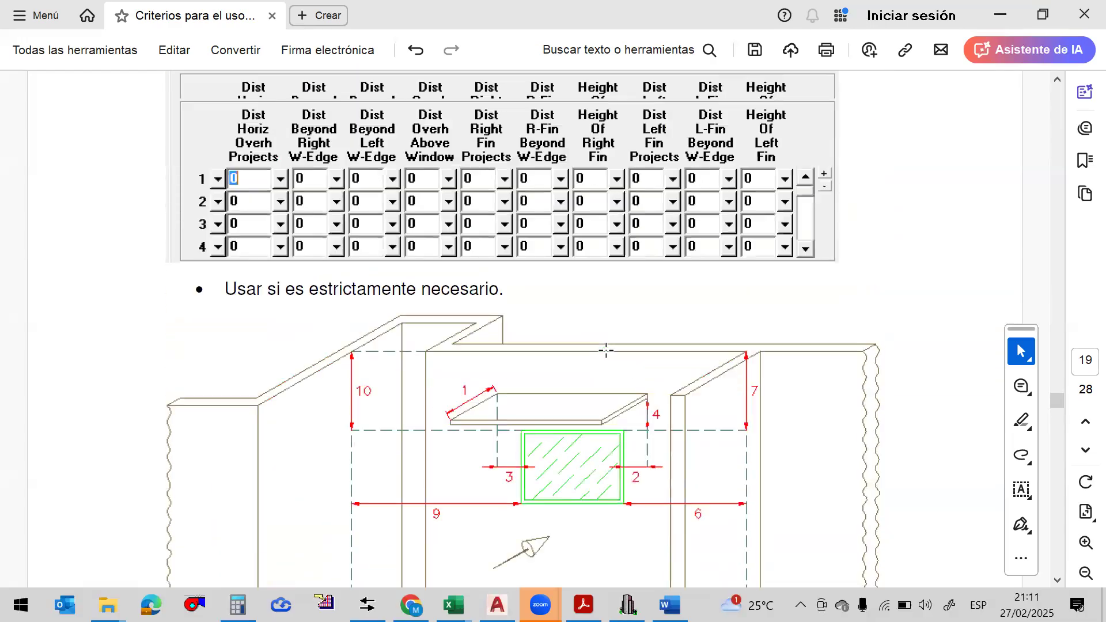
scroll(606, 350, "up", 1)
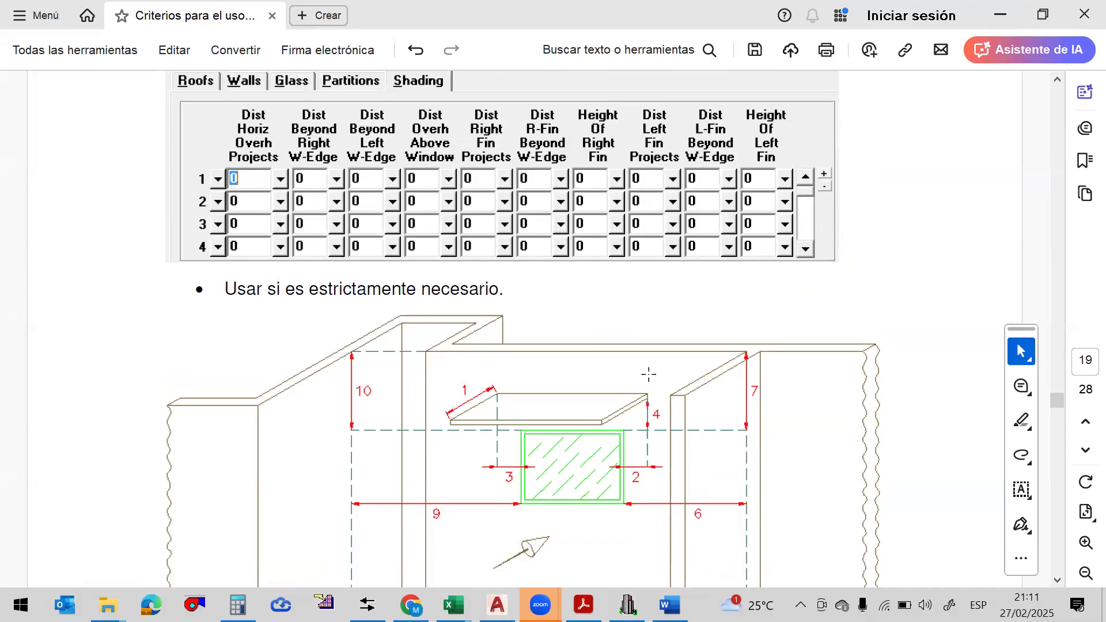
scroll(648, 375, "up", 2)
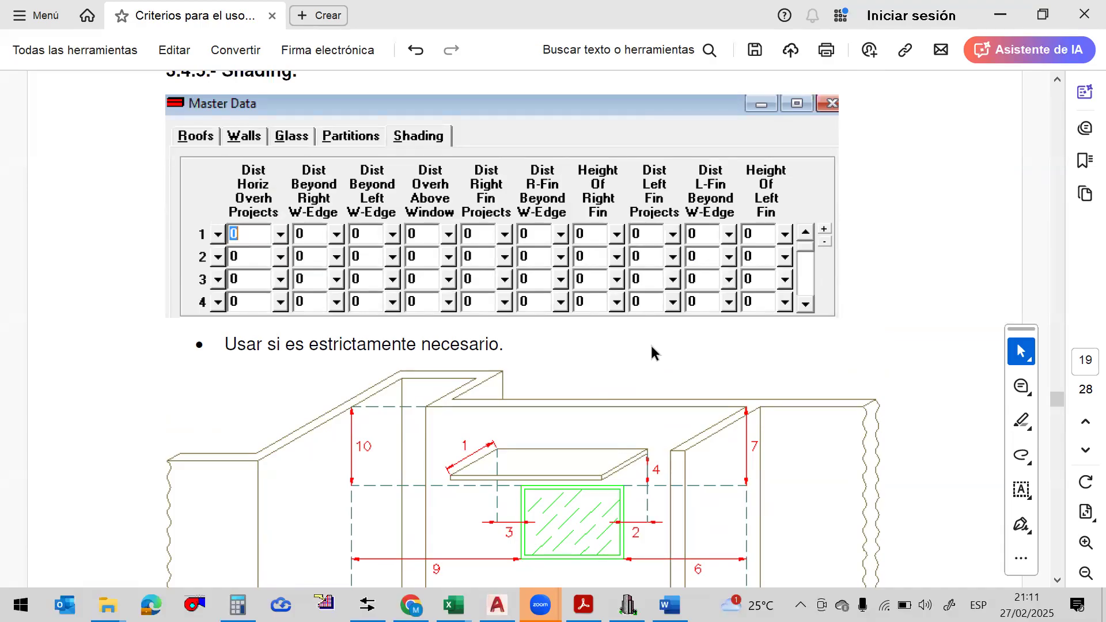
scroll(652, 344, "up", 1)
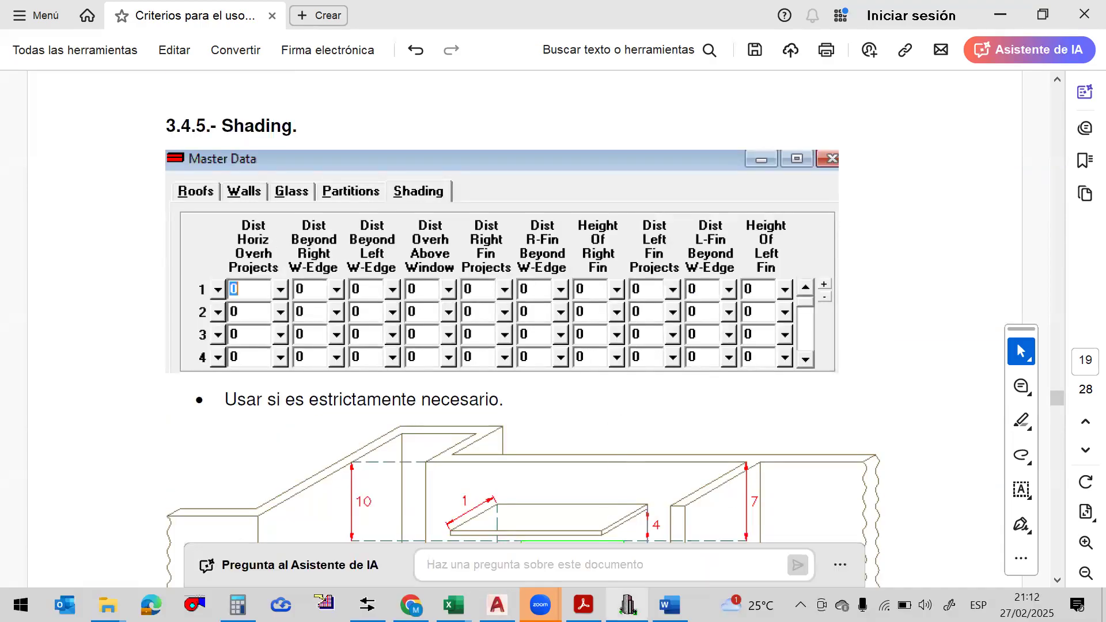
Alternate between Chvac's Shading master data and section 3.4.5 of the PDF guide to compare their input columns
left_click(627, 605)
left_click(372, 178)
left_click(434, 176)
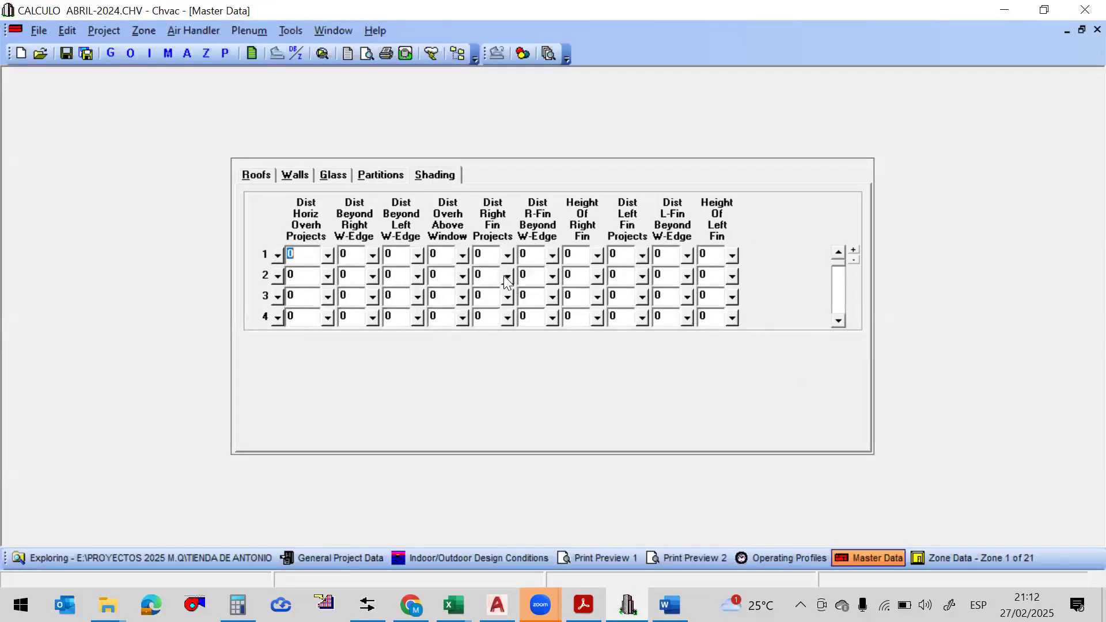
left_click(583, 605)
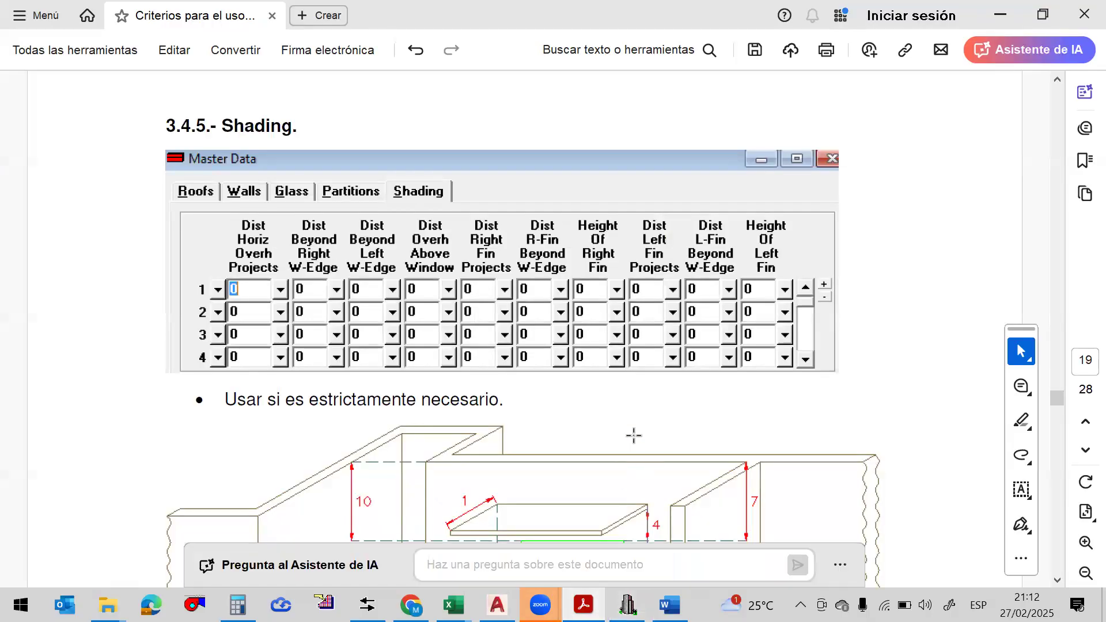
scroll(634, 436, "down", 2)
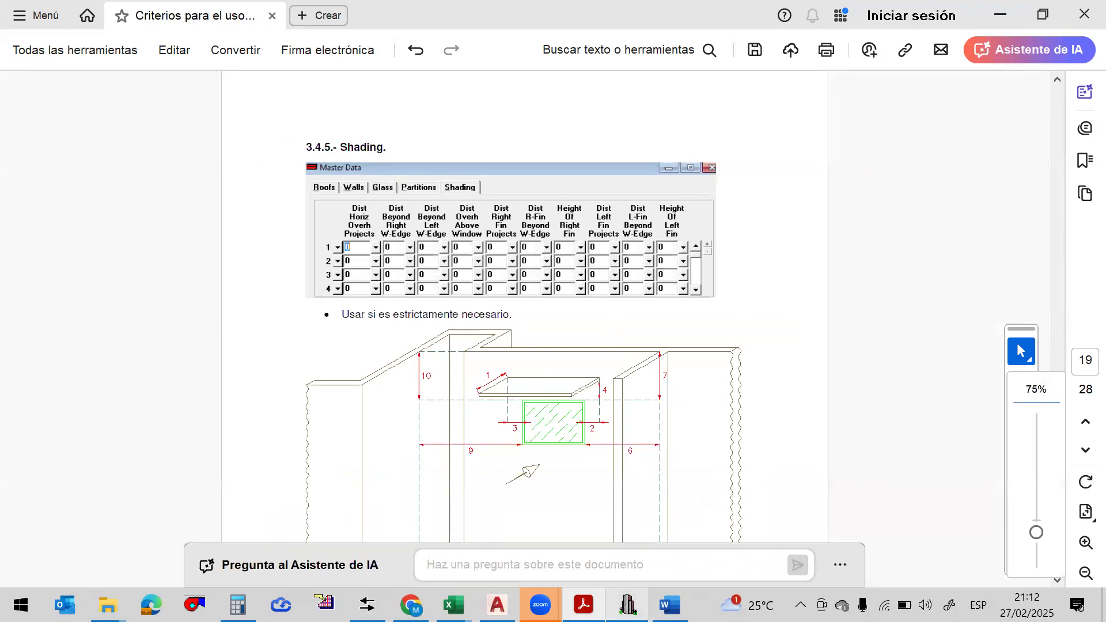
left_click(627, 605)
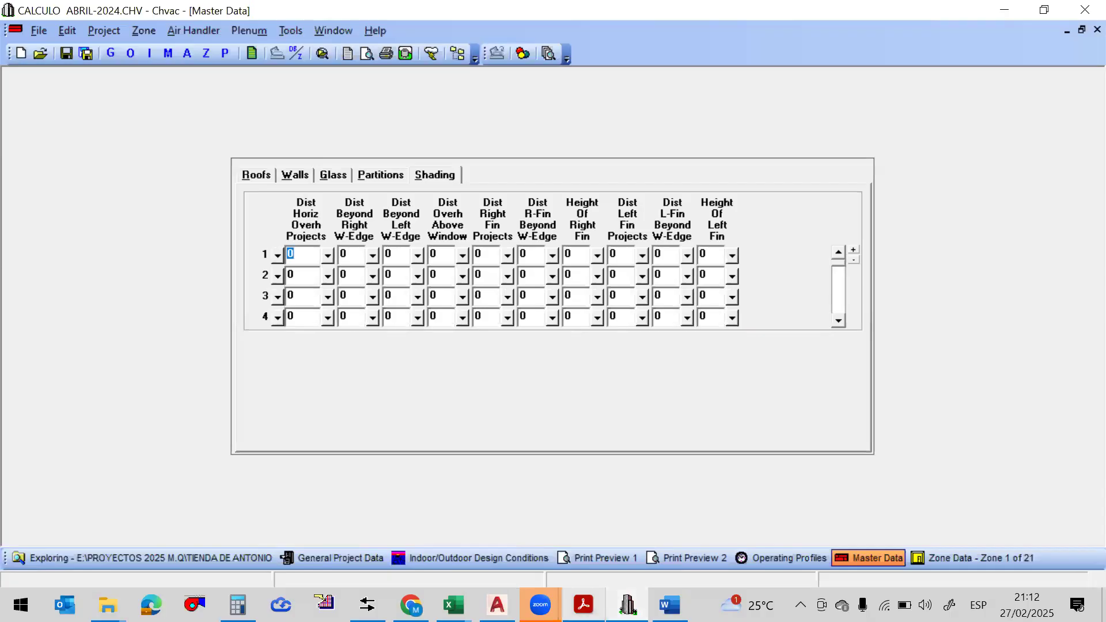
left_click(583, 605)
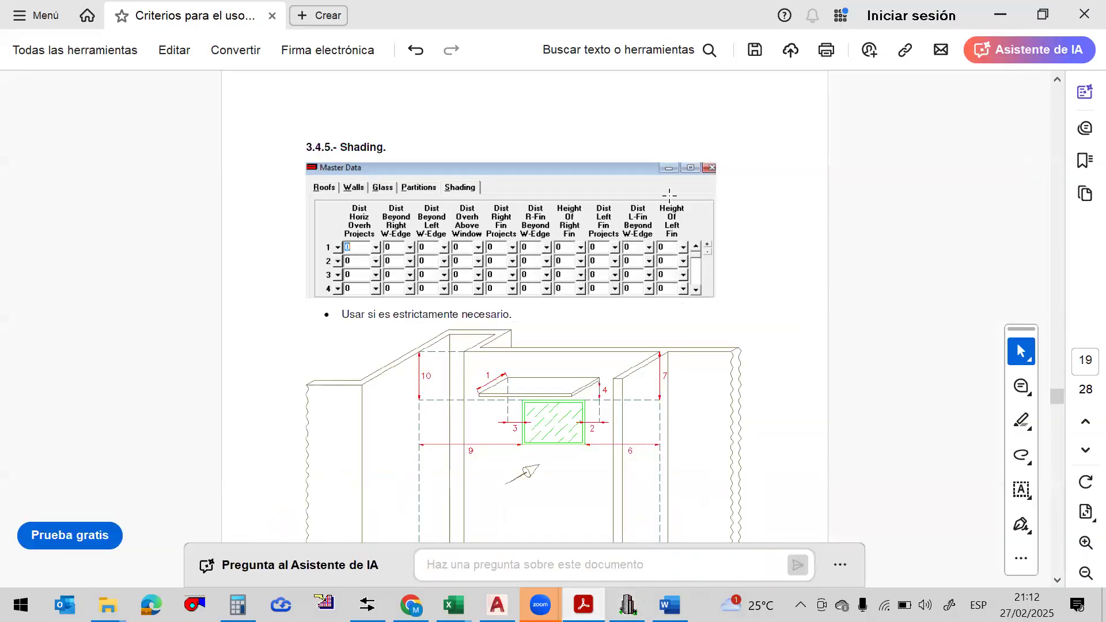
scroll(669, 194, "up", 1)
key("alt+Tab")
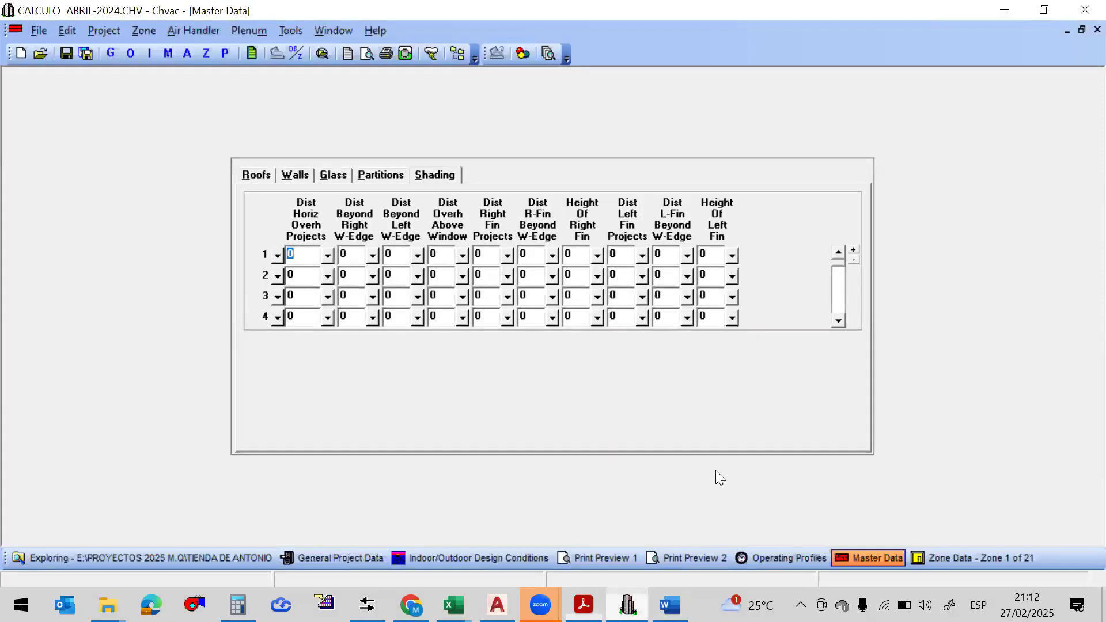
key("alt+Tab")
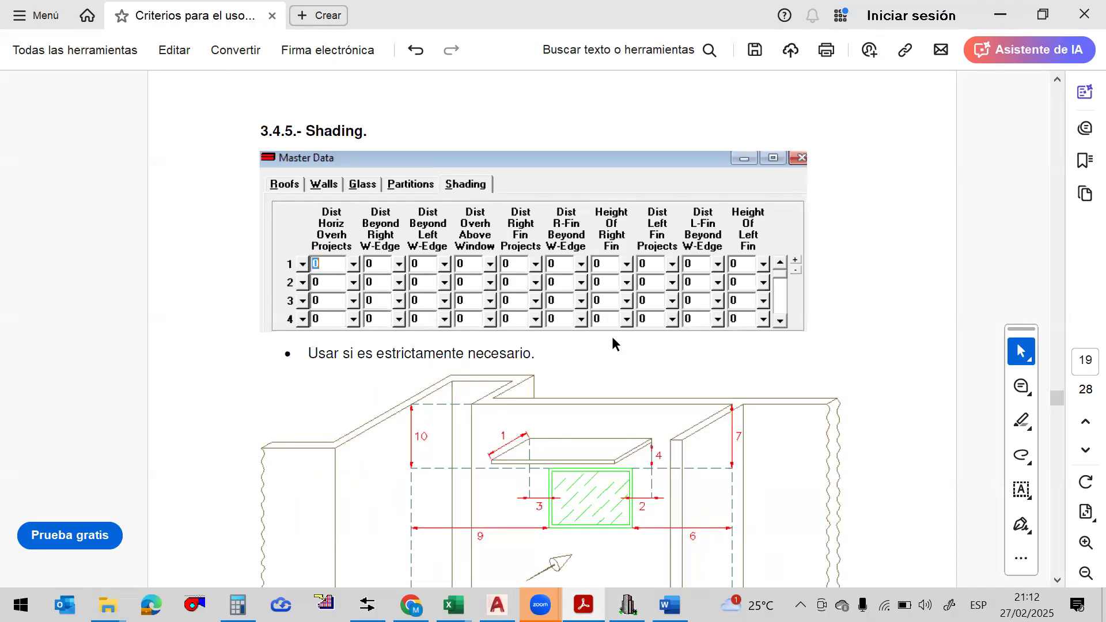
Examine the OVERHANG and FINS example drawings and building photos on page 20 of the PDF guide
scroll(615, 335, "down", 15)
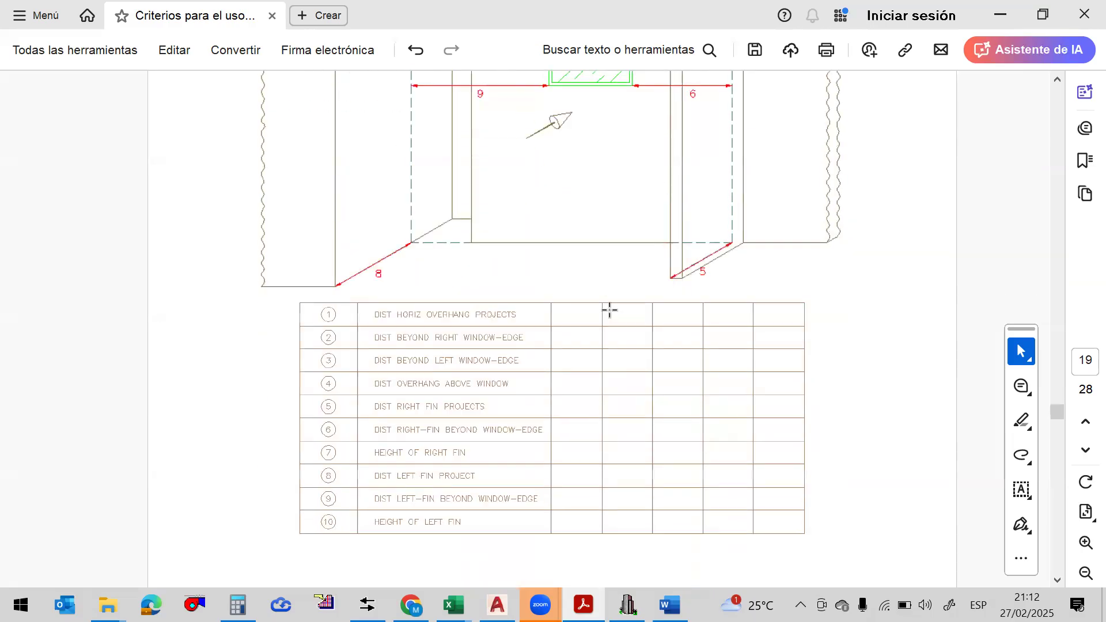
scroll(608, 296, "up", 2)
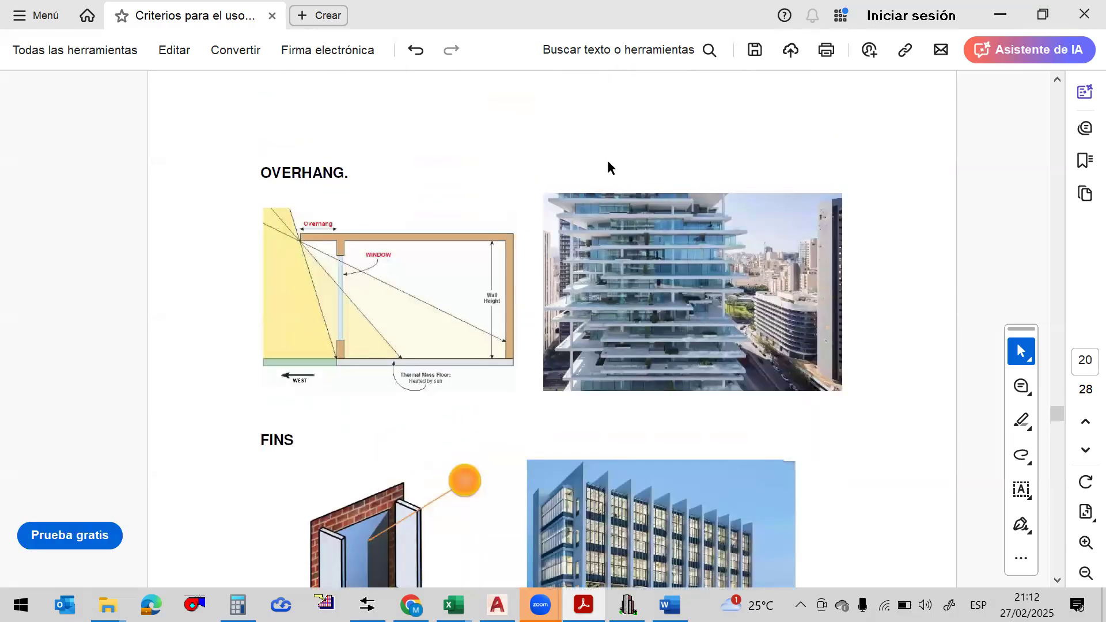
scroll(834, 267, "down", 1)
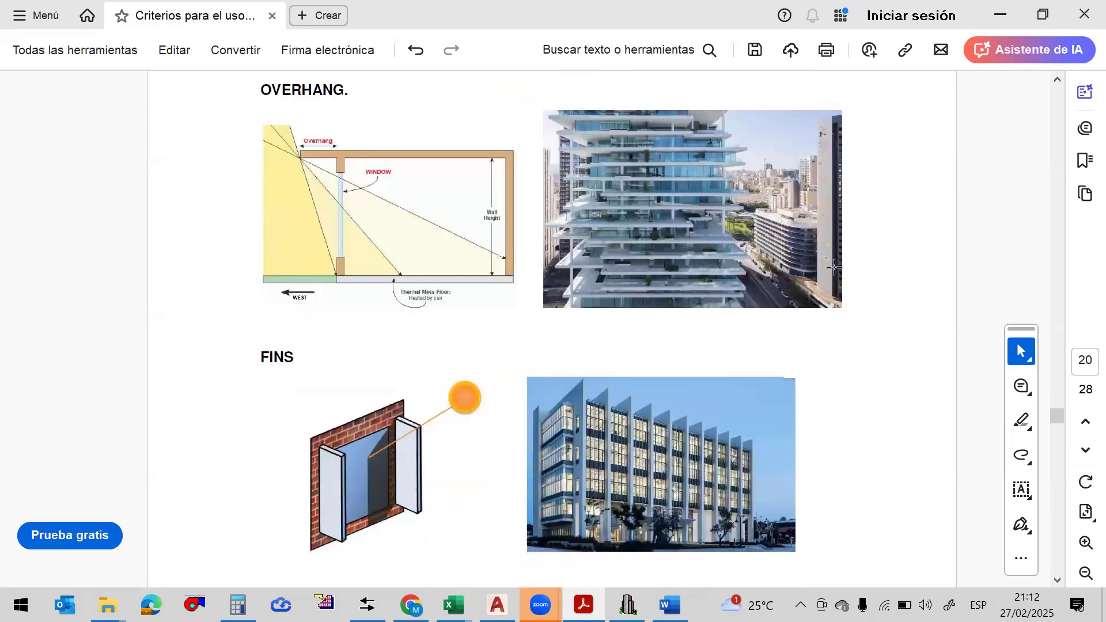
scroll(834, 267, "up", 1)
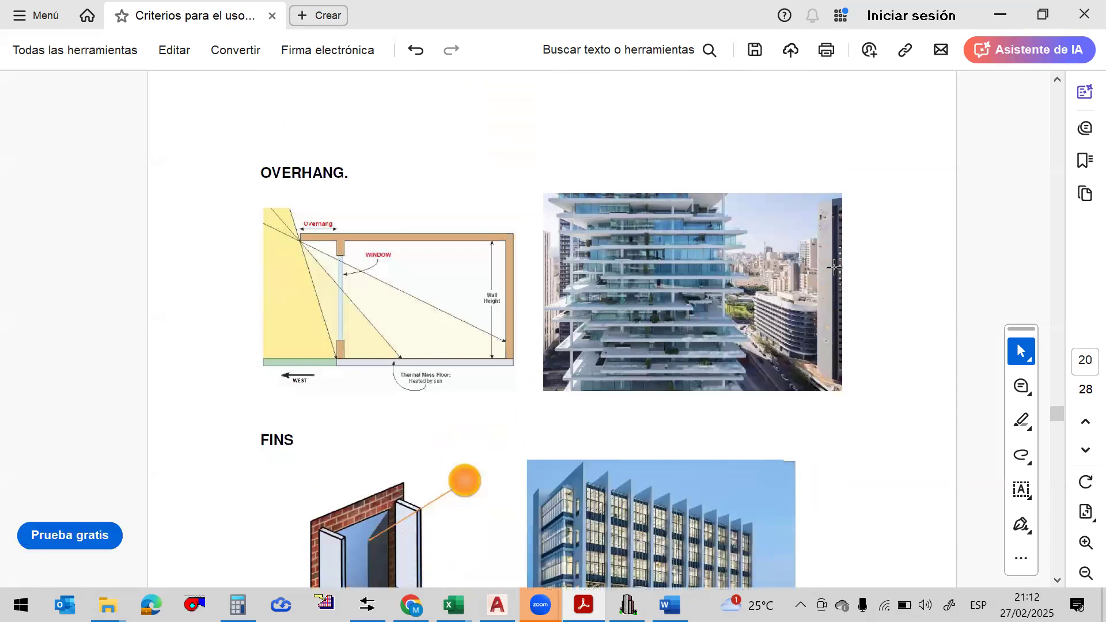
scroll(532, 211, "up", 1, "ctrl")
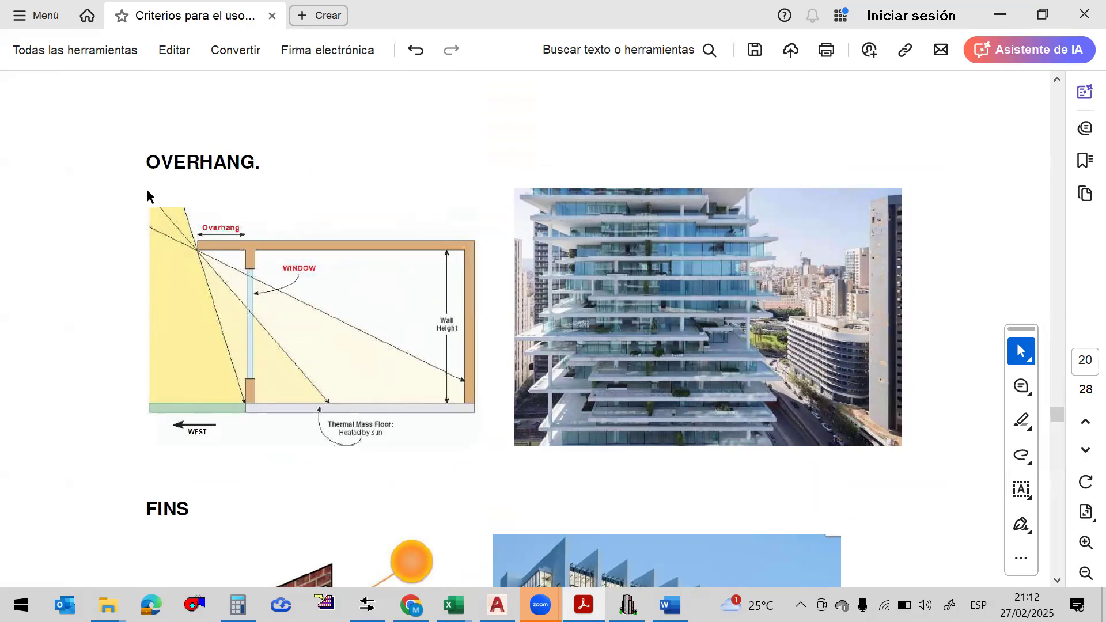
scroll(381, 171, "down", 2)
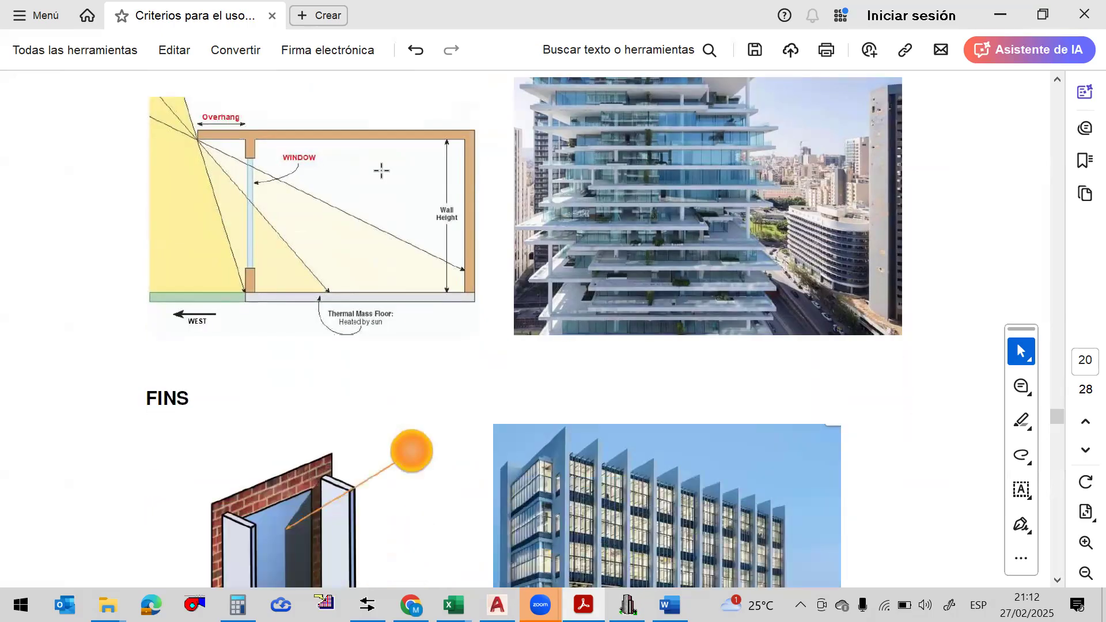
scroll(381, 170, "down", 3)
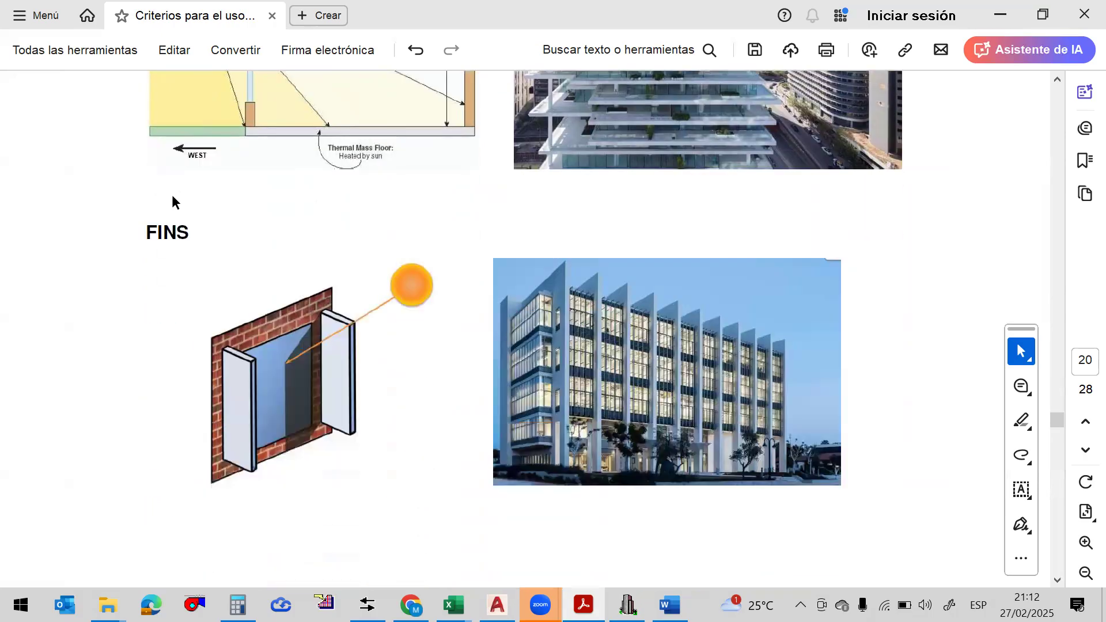
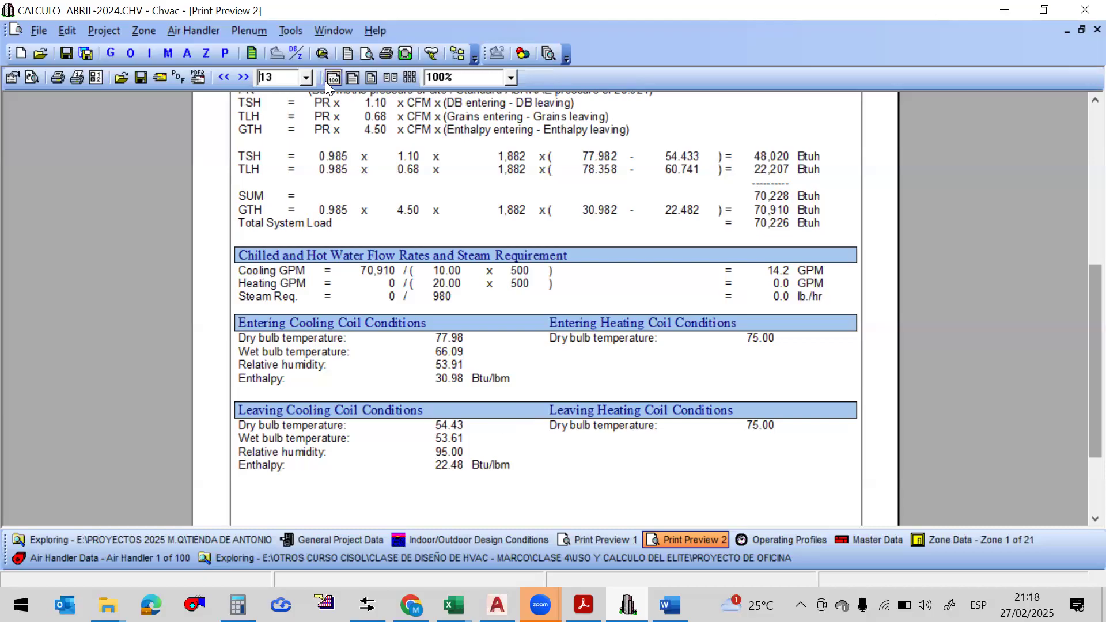
Show the Air System #1 Psychrometric Chart page of the Chvac report and examine the process lines between its labelled points
left_click(306, 77)
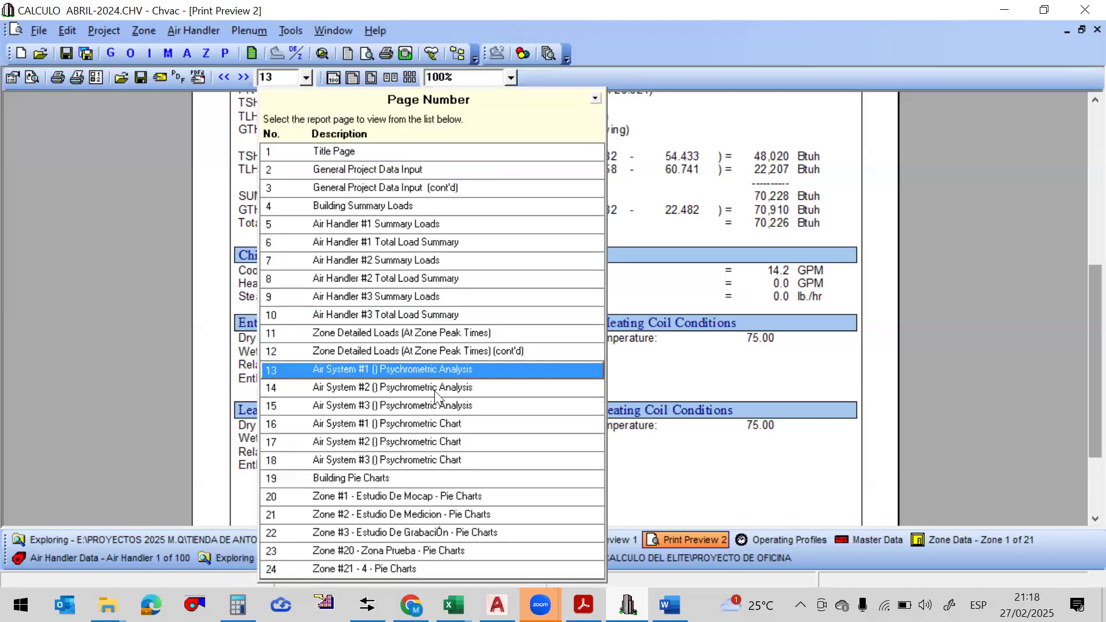
left_click(434, 424)
left_click_drag(1078, 289, 1079, 194)
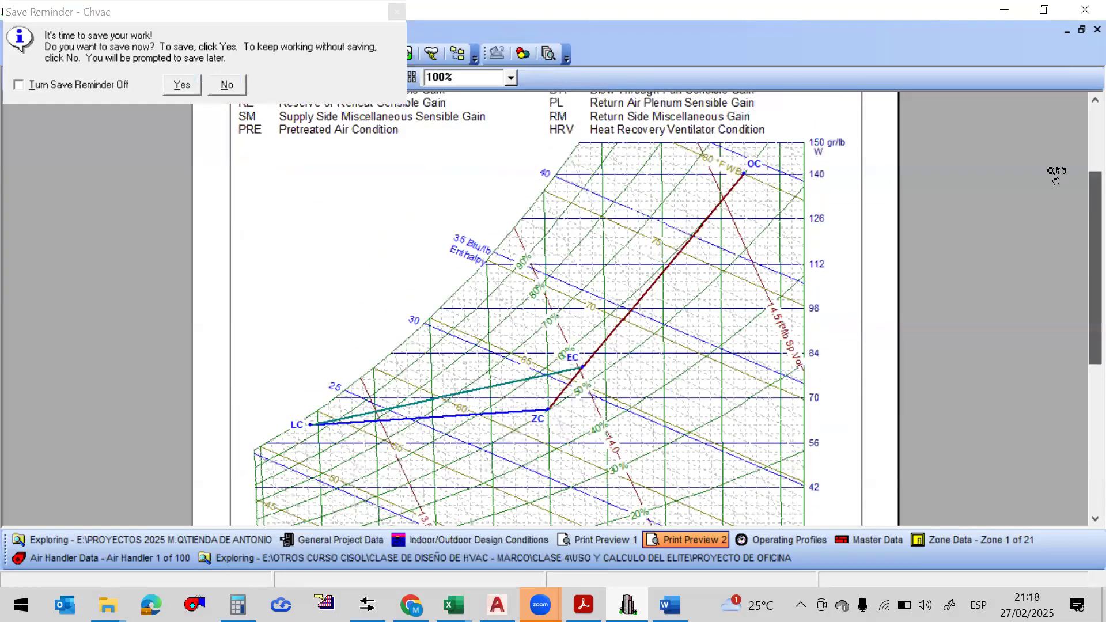
left_click_drag(1079, 219, 1079, 282)
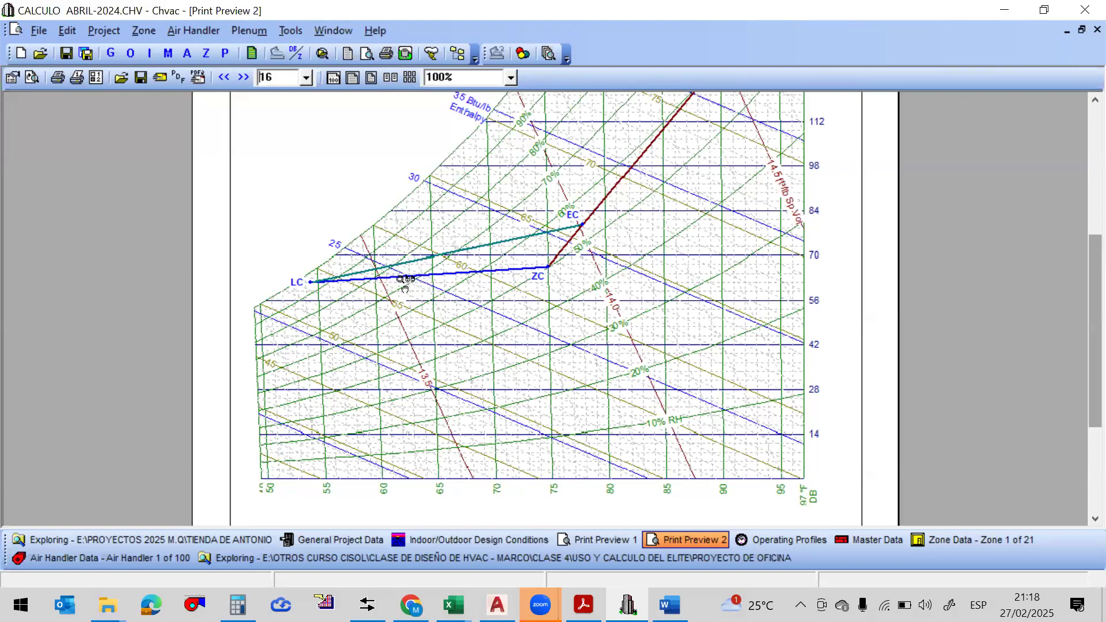
scroll(1080, 294, "up", 1)
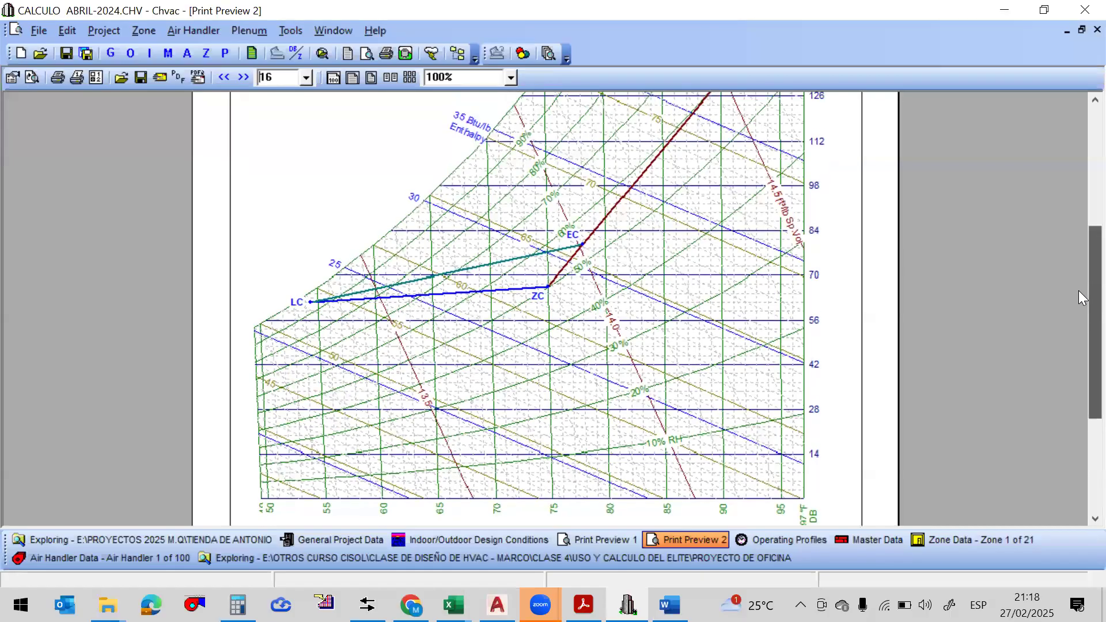
scroll(1079, 294, "down", 1)
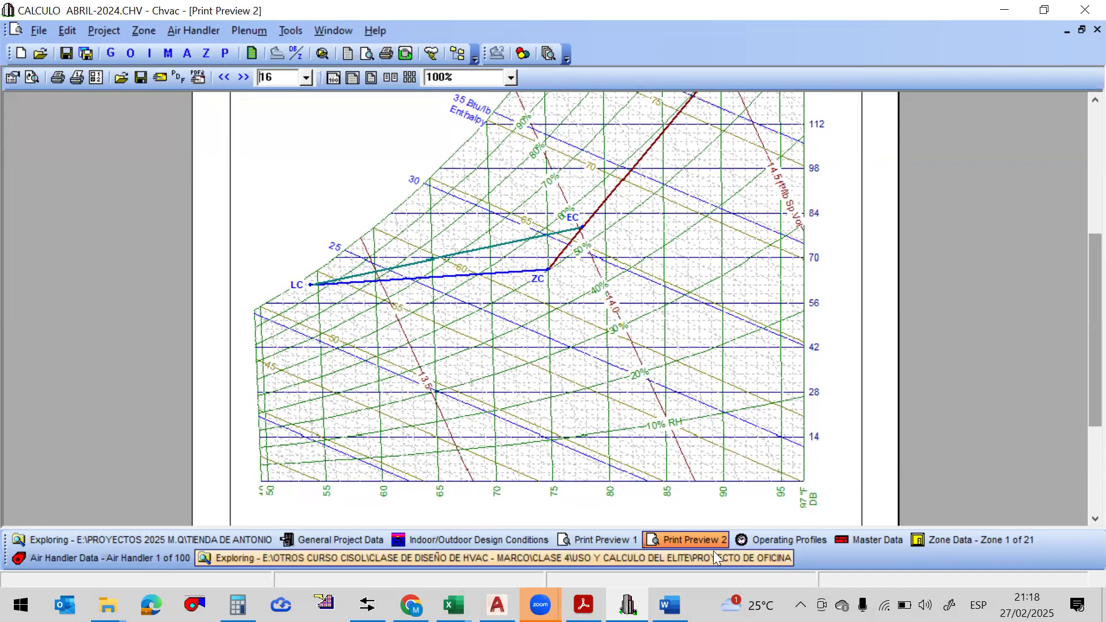
Glance at the guide's Air Handler Data section, then open the data of air handler 1 in Chvac
key("alt+Tab")
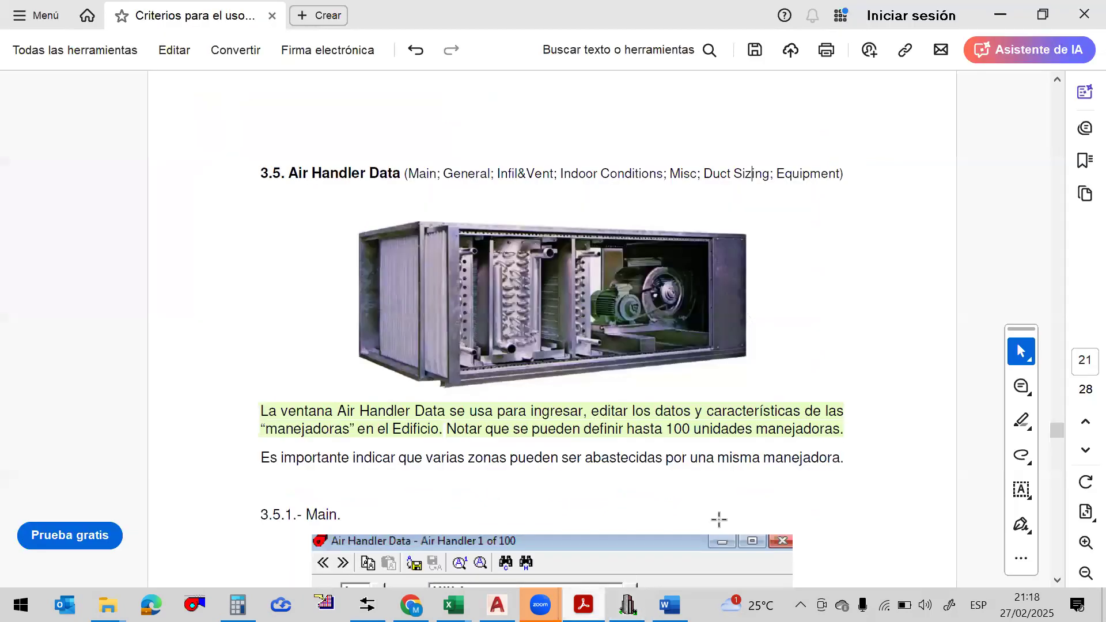
left_click(627, 605)
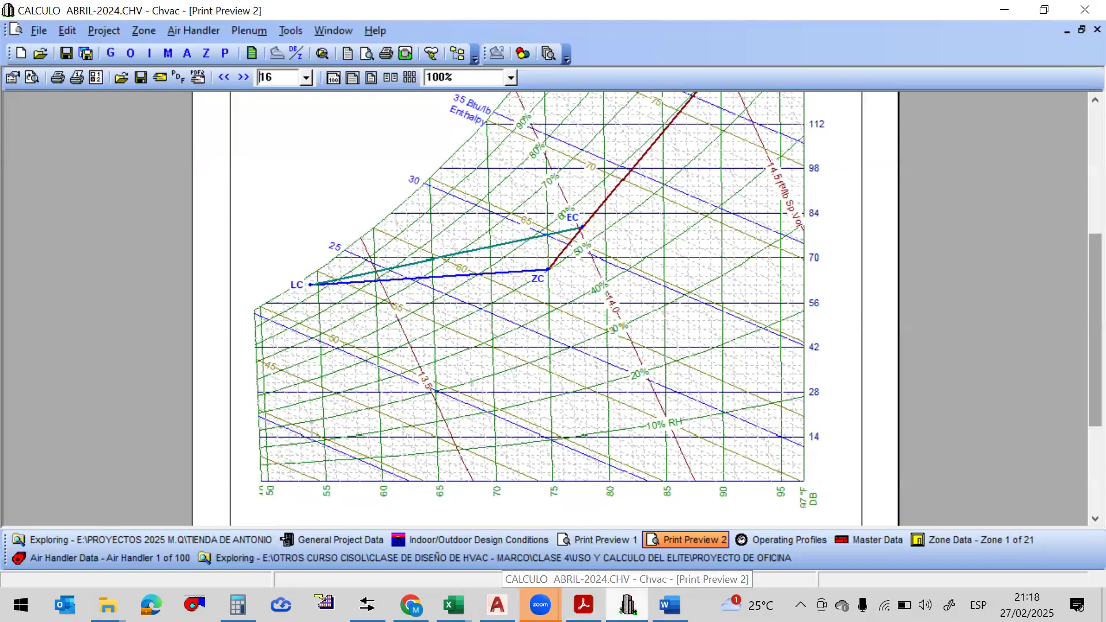
left_click(186, 53)
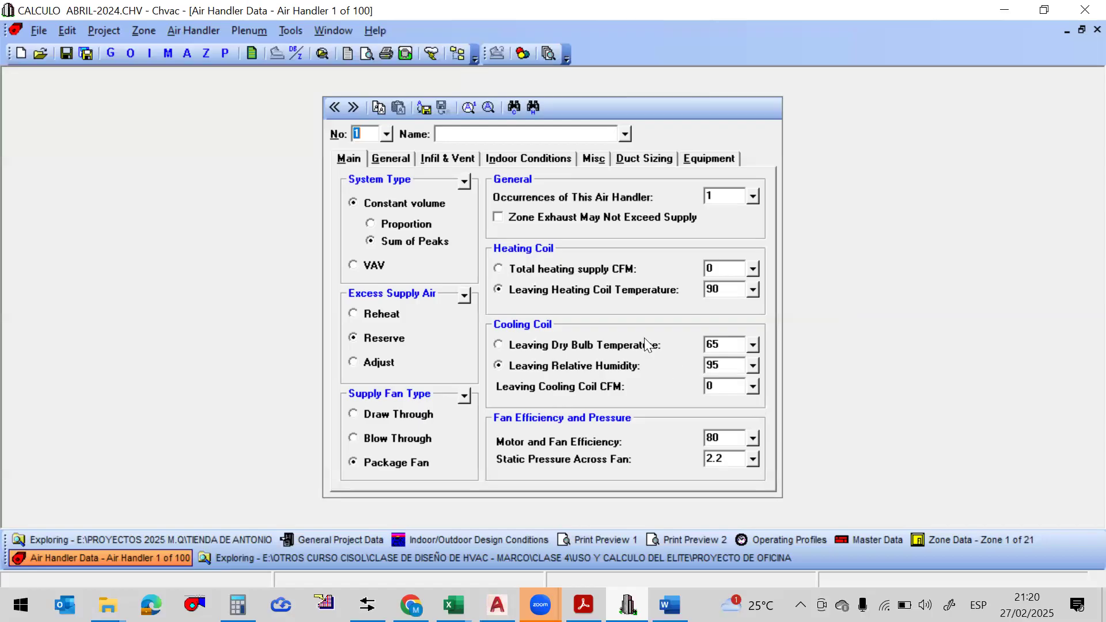
Compare the Leaving Dry Bulb Temperature and Leaving Relative Humidity fields in air handler 1's cooling coil settings
double_click(731, 345)
left_click(716, 345)
double_click(715, 366)
double_click(722, 346)
double_click(730, 366)
double_click(725, 345)
double_click(731, 369)
double_click(731, 344)
double_click(736, 369)
double_click(734, 346)
double_click(733, 361)
left_click(719, 350)
left_click(733, 367)
left_click(731, 349)
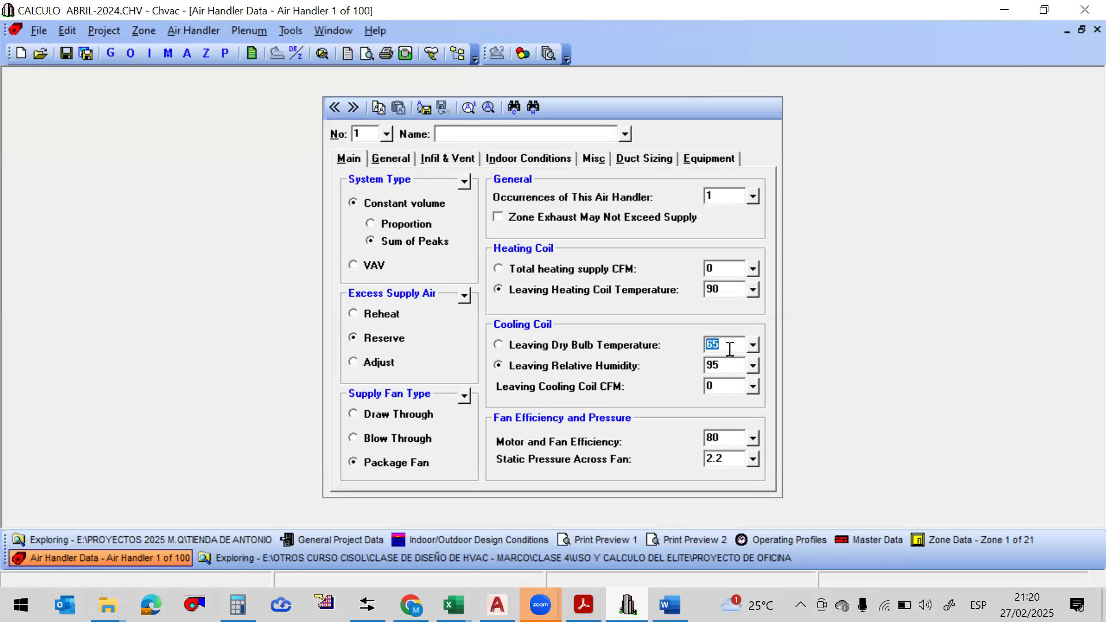
Close the first print preview and bring up the psychrometric chart in the remaining report preview
left_click(623, 540)
left_click(1097, 29)
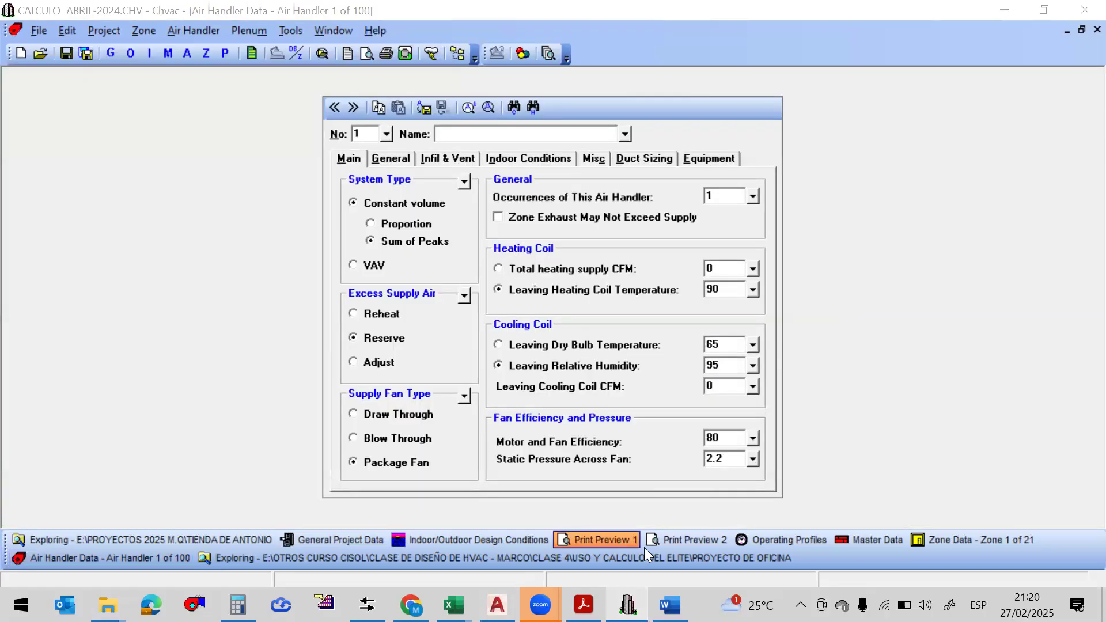
left_click(605, 540)
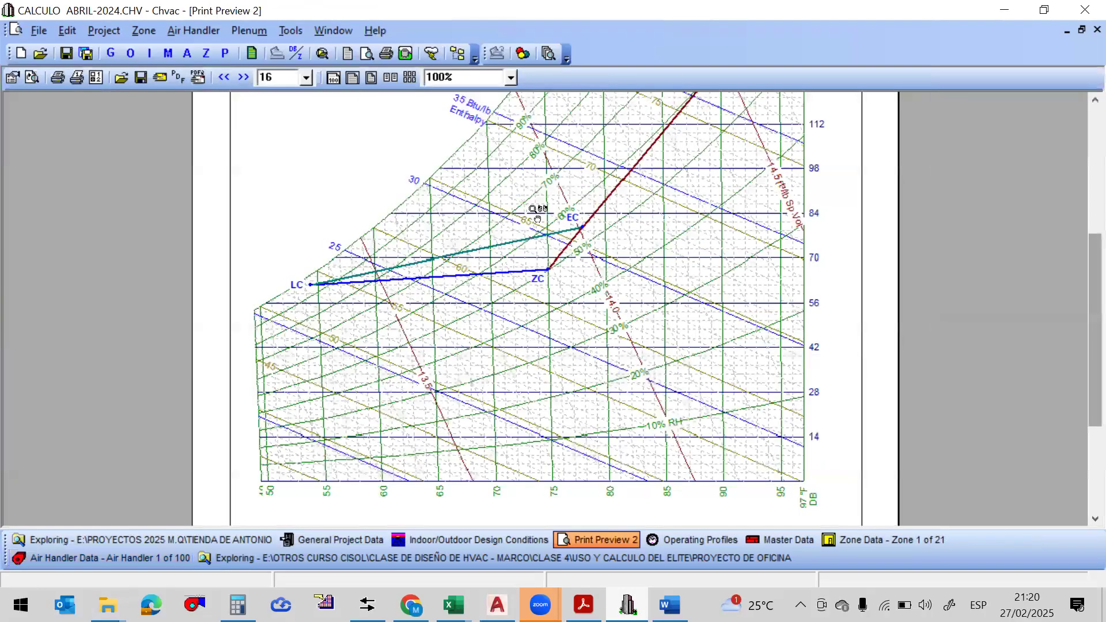
mouse_move(1079, 265)
left_mouse_down()
mouse_move(1079, 141)
mouse_move(1078, 243)
left_mouse_up()
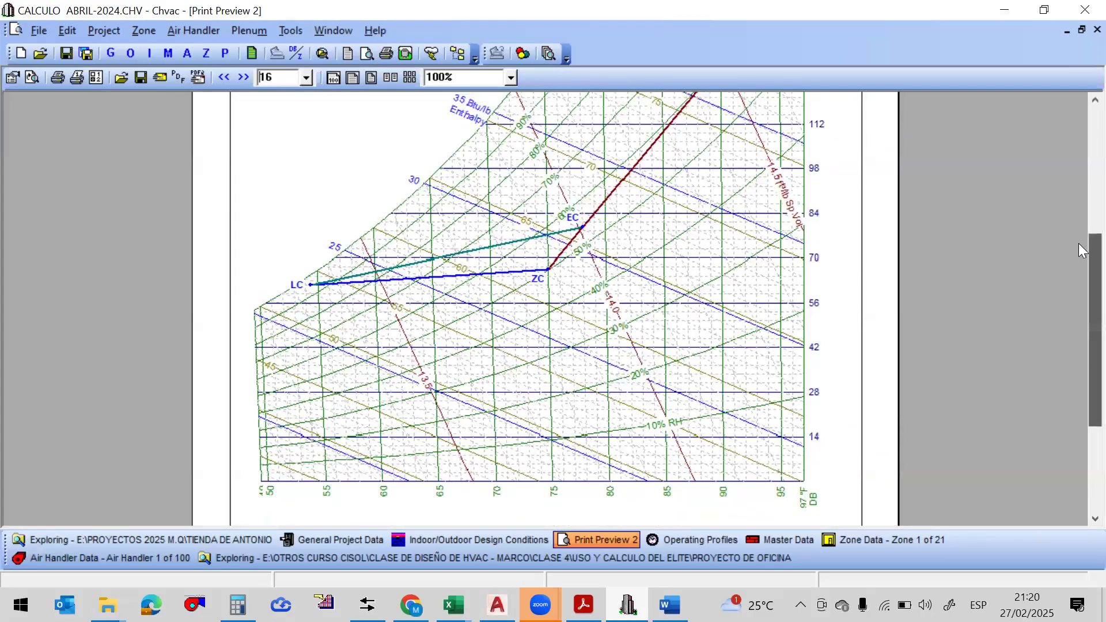
Reopen air handler 1's data and make the cooling coil use a Leaving Dry Bulb Temperature of 55
left_click(206, 53)
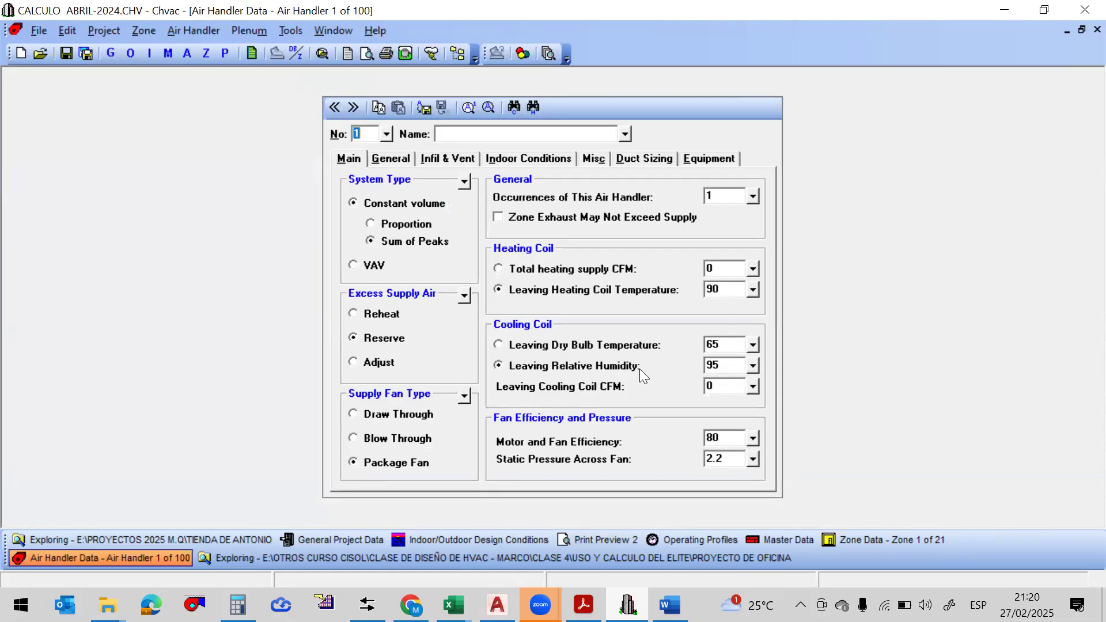
left_click(498, 344)
double_click(723, 344)
type("55")
Switch to the Convert utility and convert 55 fahrenheit to celsius
left_click(367, 605)
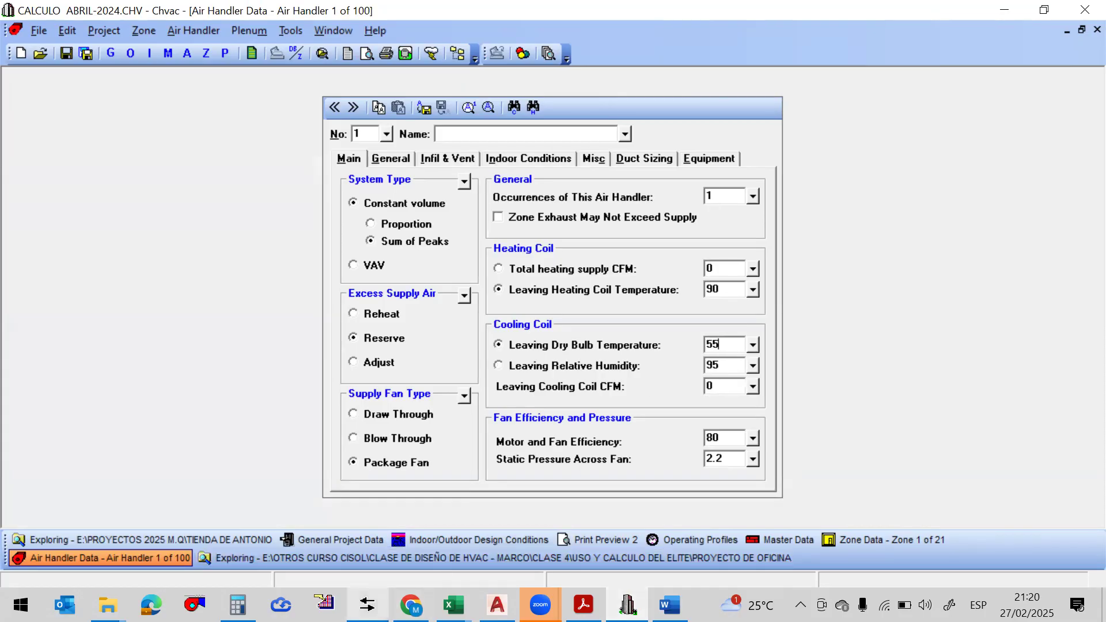
left_click_drag(754, 395, 661, 400)
type("55")
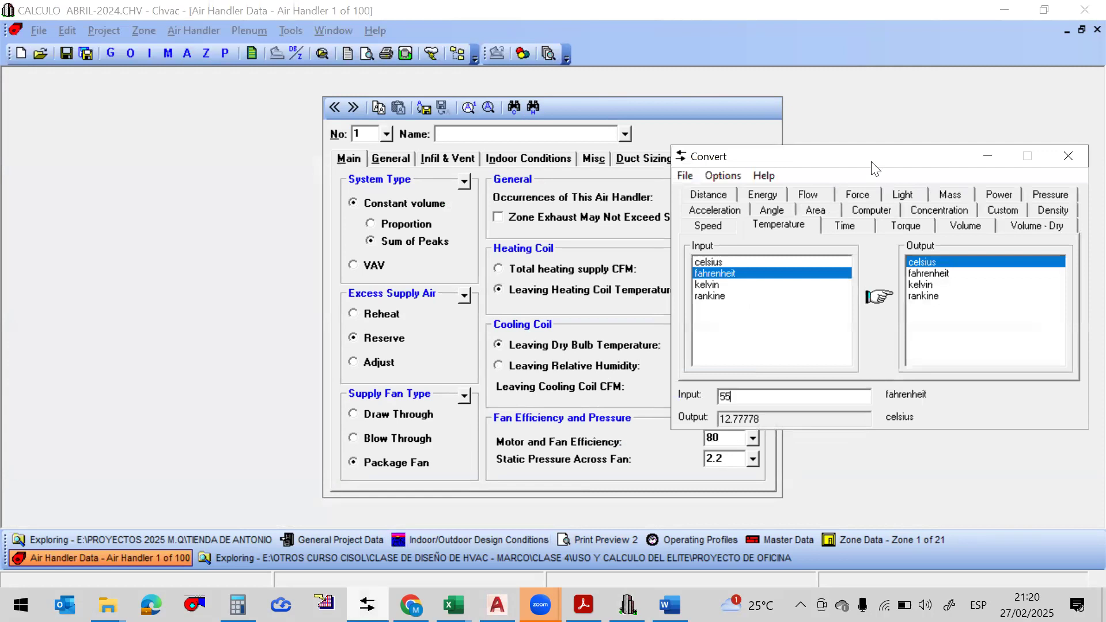
Put the Convert utility away and set air handler 1's cooling coil Leaving Dry Bulb Temperature to 65
left_click_drag(876, 169, 211, 188)
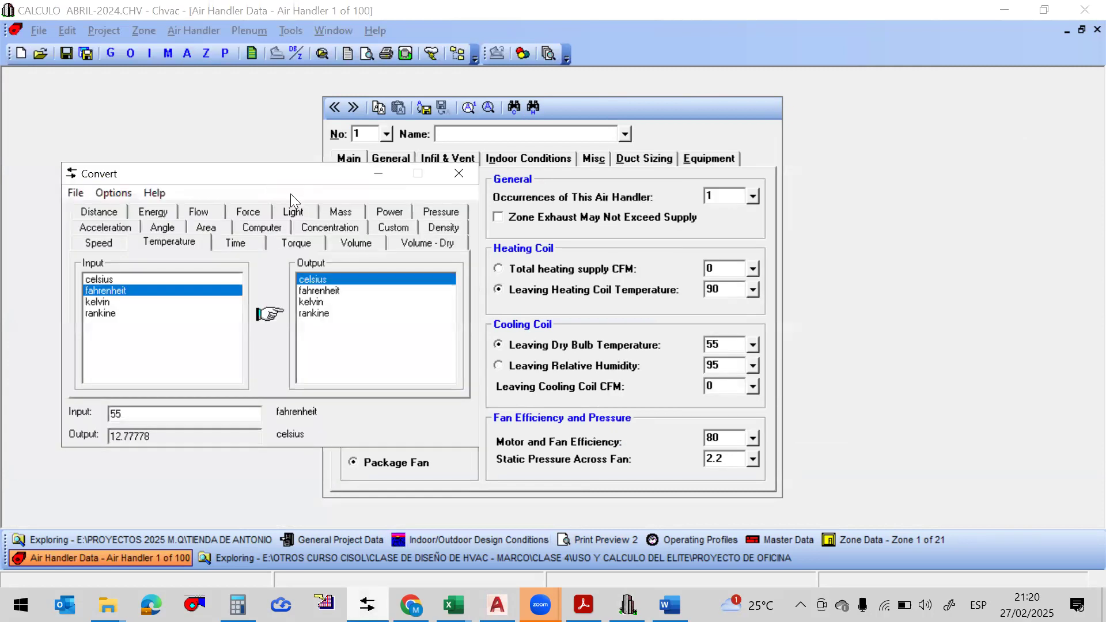
left_click(376, 175)
left_click_drag(727, 344, 679, 344)
type("65")
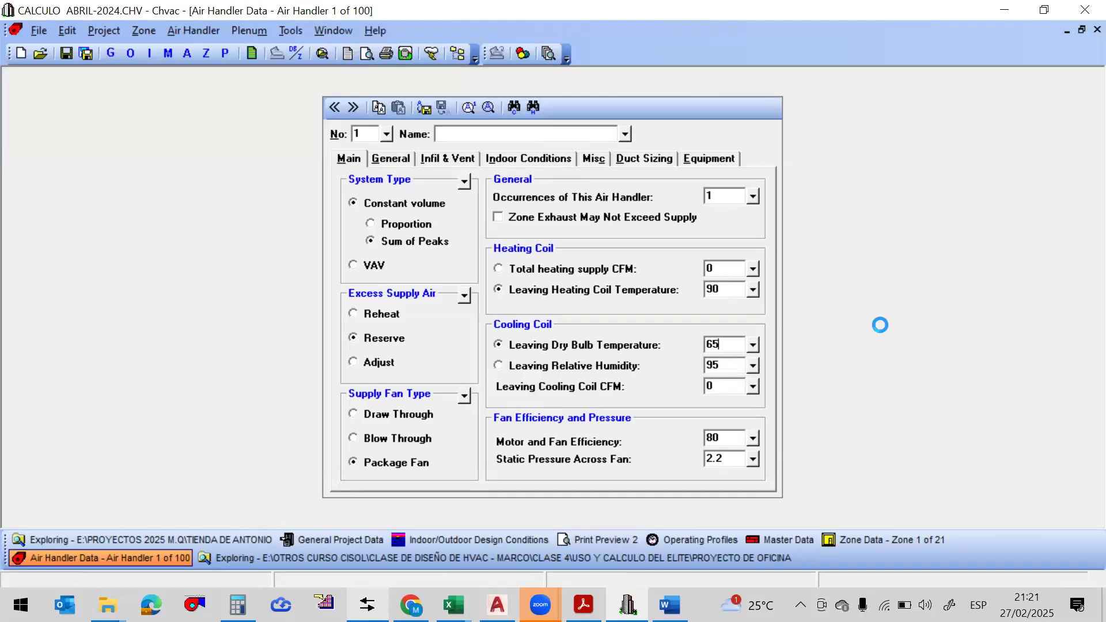
Generate a new report preview and view the Air System #1 Psychrometric Analysis page
left_click(1053, 310)
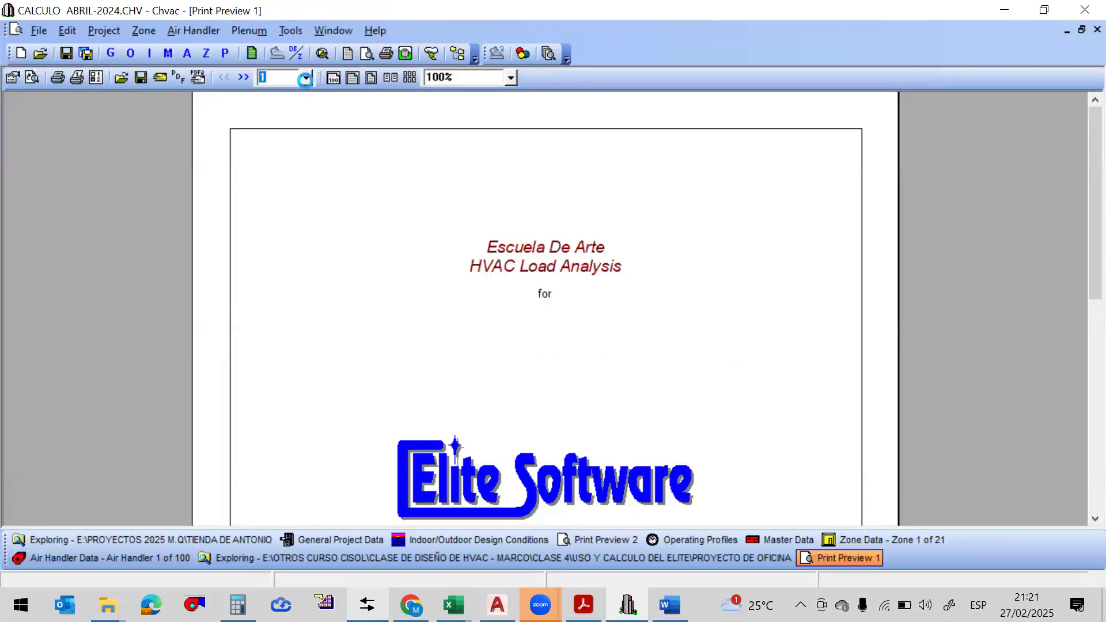
left_click(304, 79)
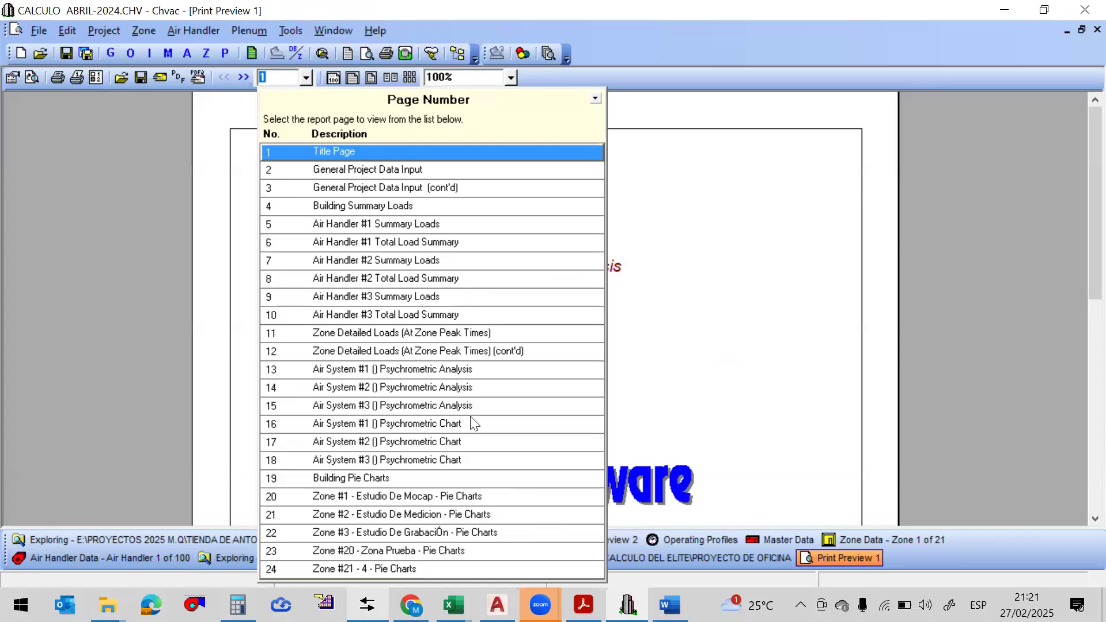
left_click(459, 371)
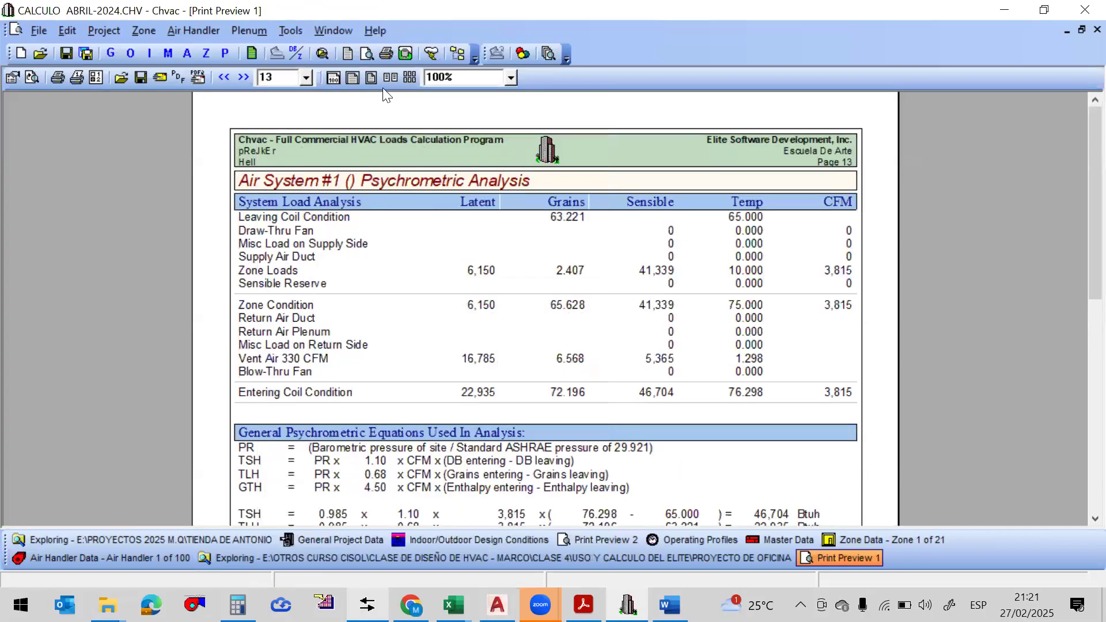
Go to the Air System #1 Psychrometric Chart page and examine the leaving coil condition against the legend and dry bulb axis
left_click(304, 77)
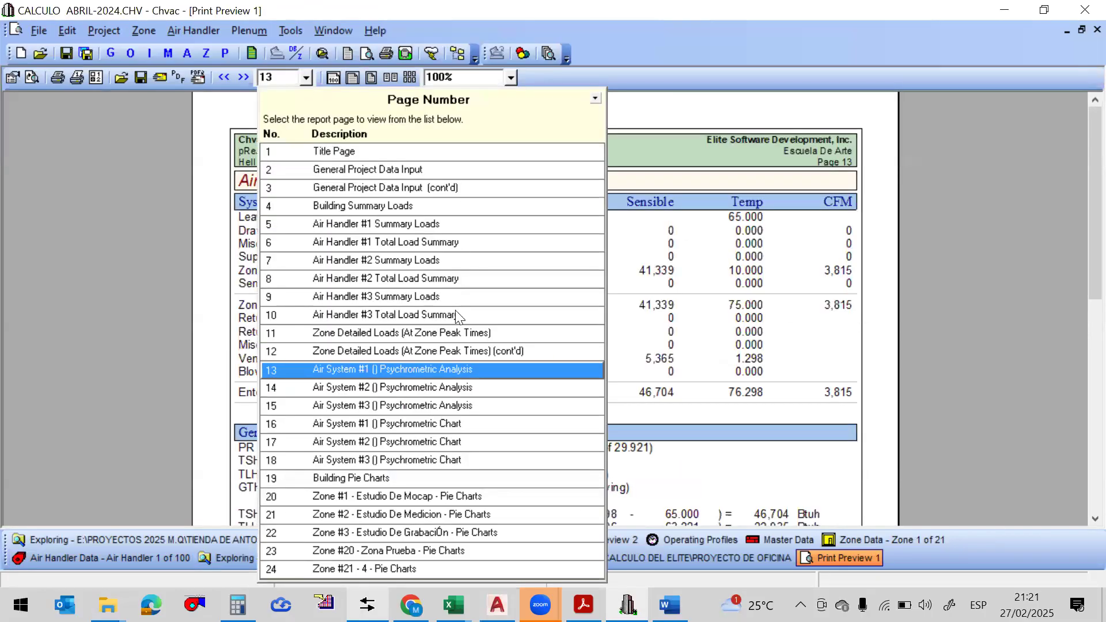
left_click(432, 424)
scroll(1079, 288, "down", 5)
scroll(1078, 352, "down", 3)
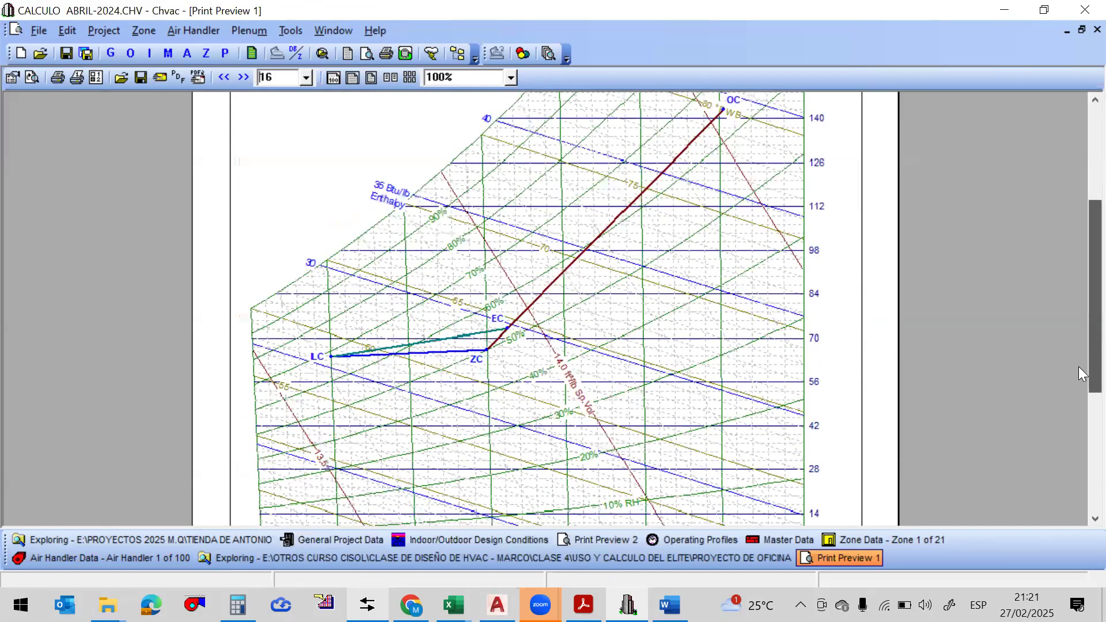
scroll(1079, 335, "up", 4)
scroll(1078, 306, "up", 3)
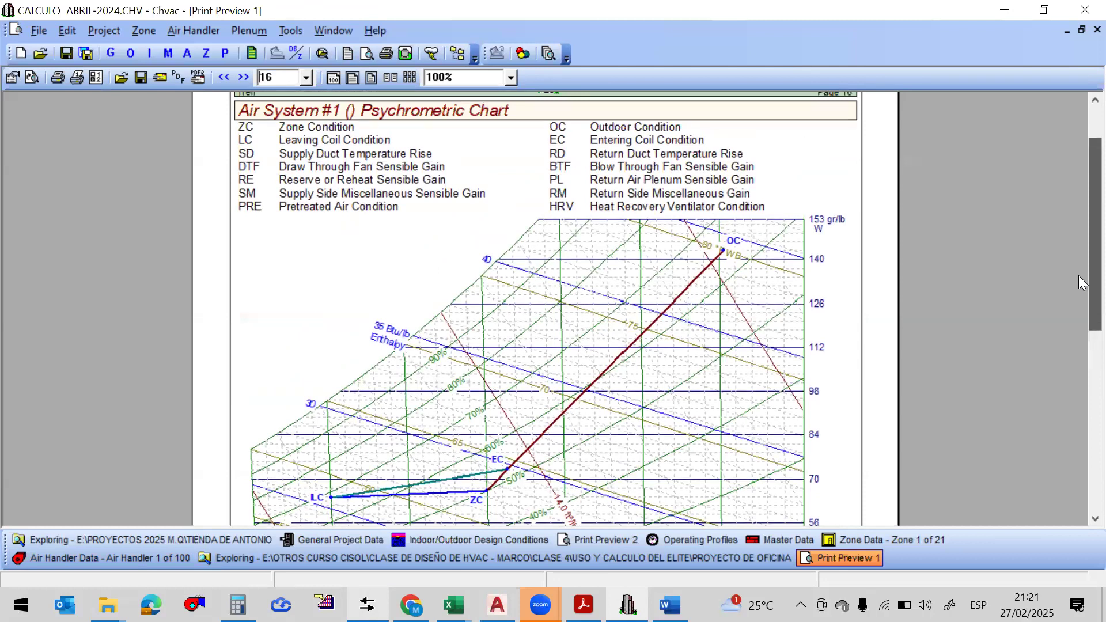
scroll(1079, 275, "down", 7)
scroll(1079, 371, "down", 1)
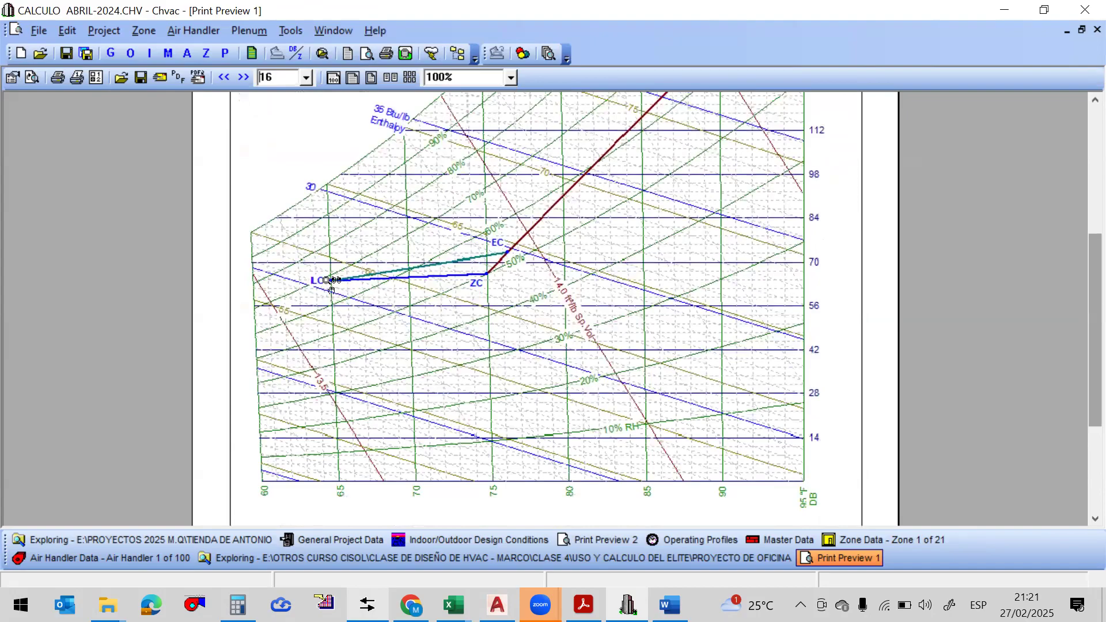
scroll(1079, 236, "up", 5)
scroll(1079, 186, "up", 2)
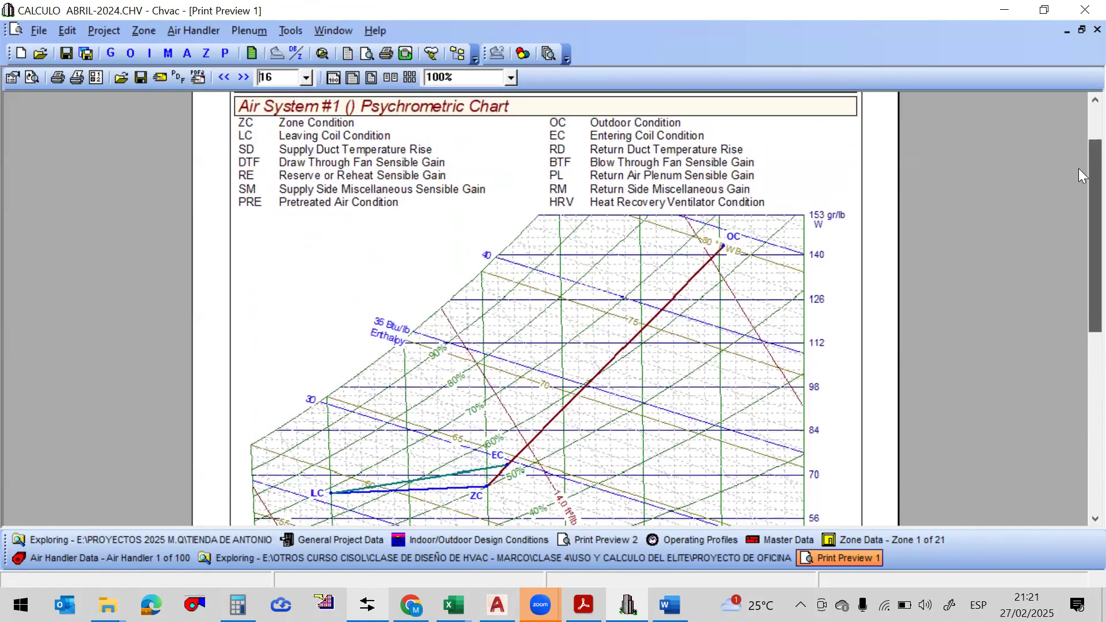
scroll(1079, 168, "down", 6)
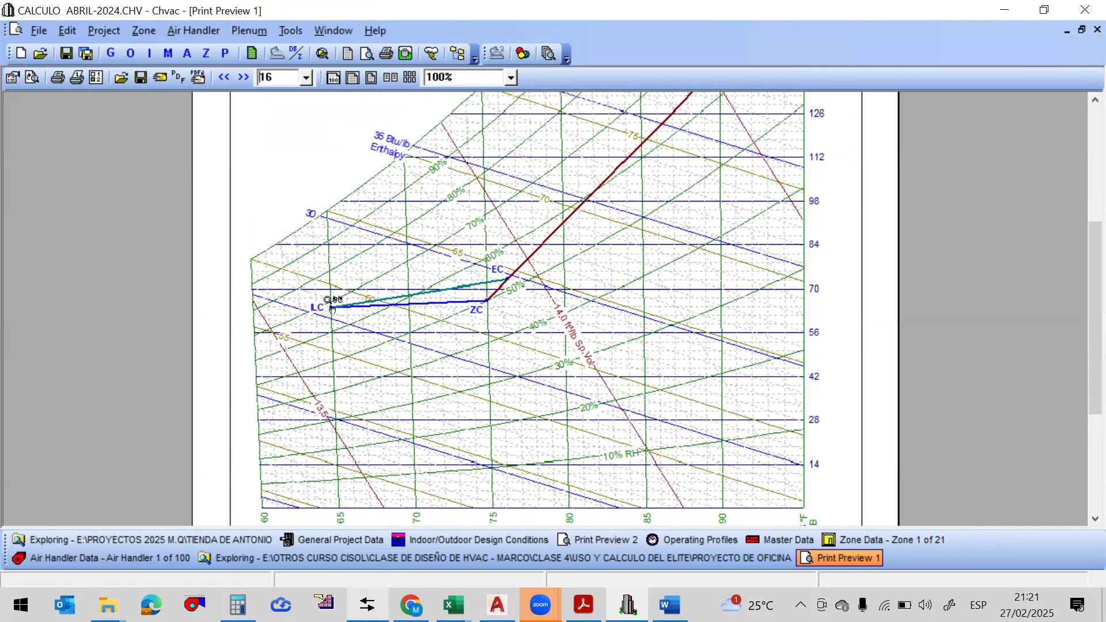
left_click_drag(1084, 273, 993, 188)
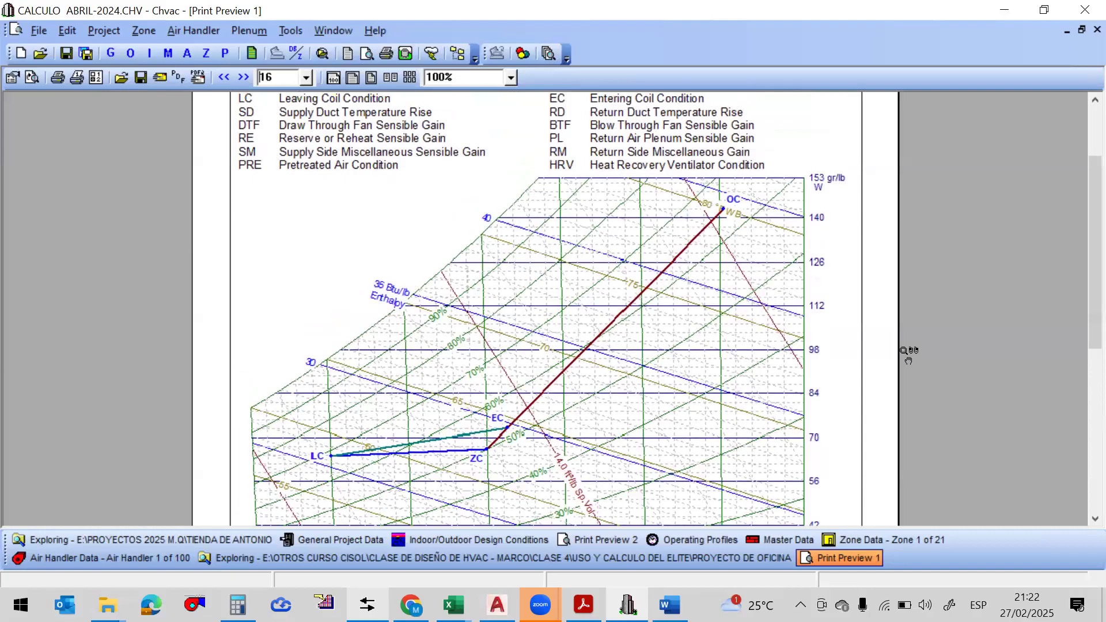
Check the sensible heat ratio on the Air Handler #1 Total Load Summary page and return to the Air System #1 Psychrometric Chart
left_click(306, 77)
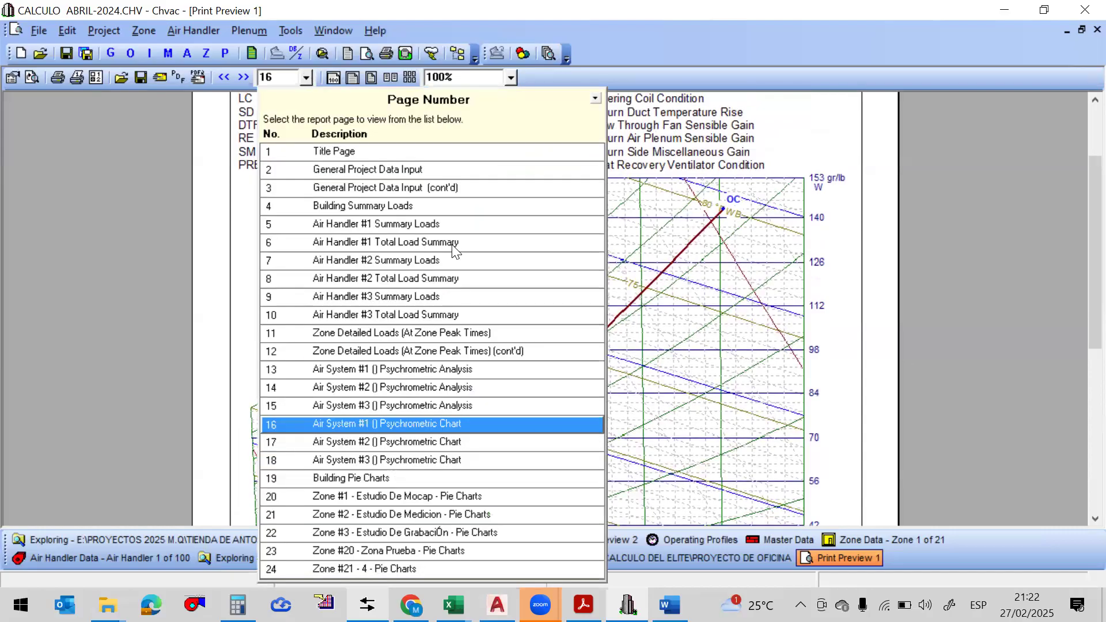
left_click(455, 248)
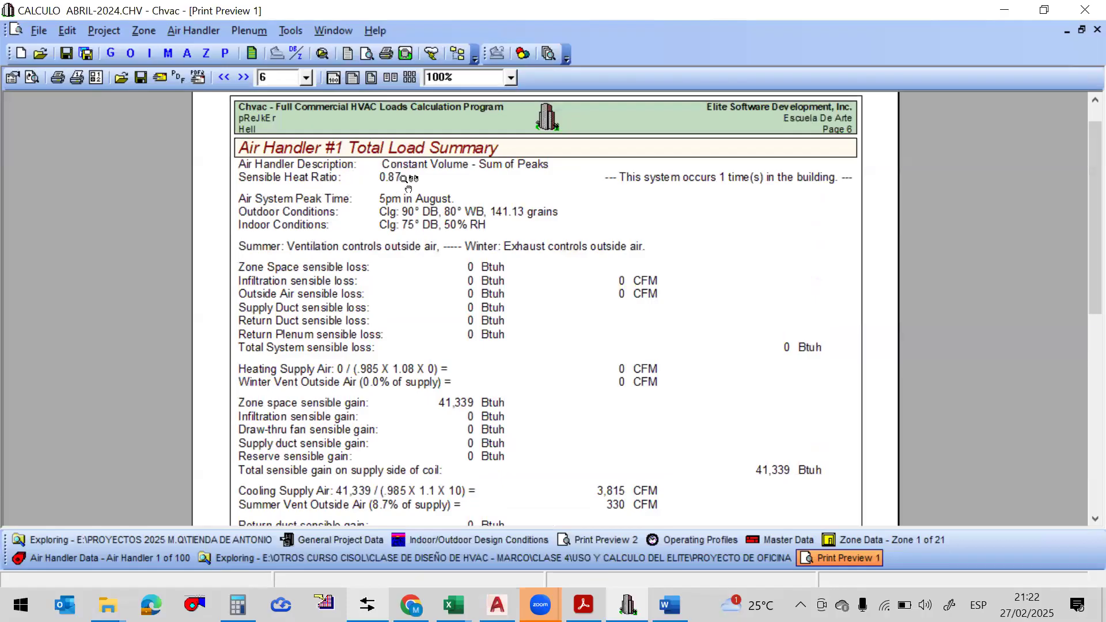
left_click(306, 81)
left_click(307, 81)
left_click(306, 82)
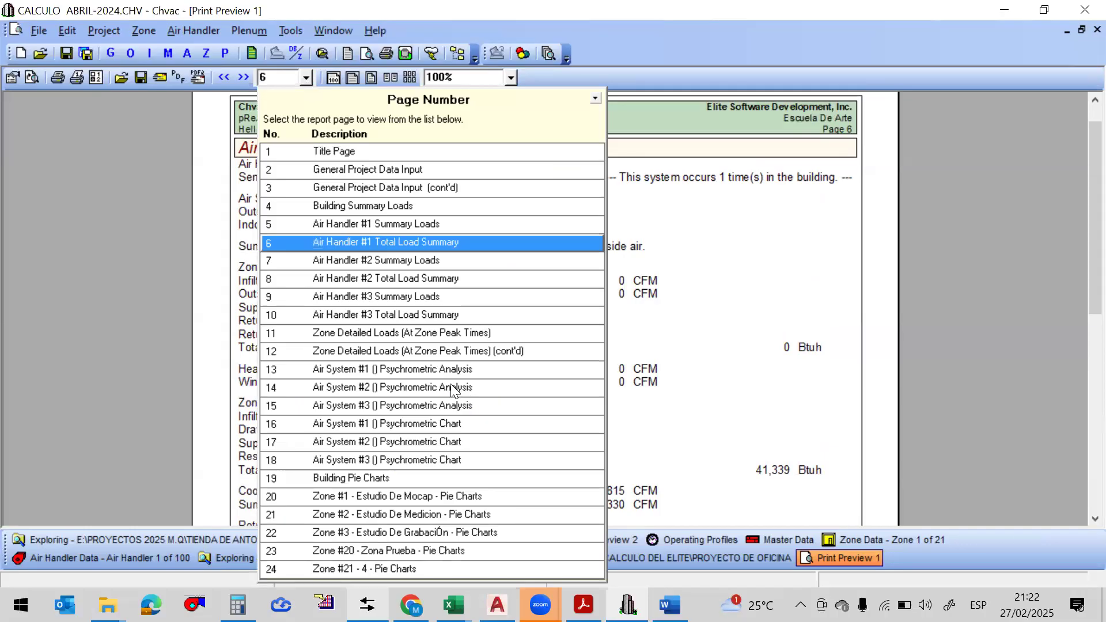
left_click(420, 425)
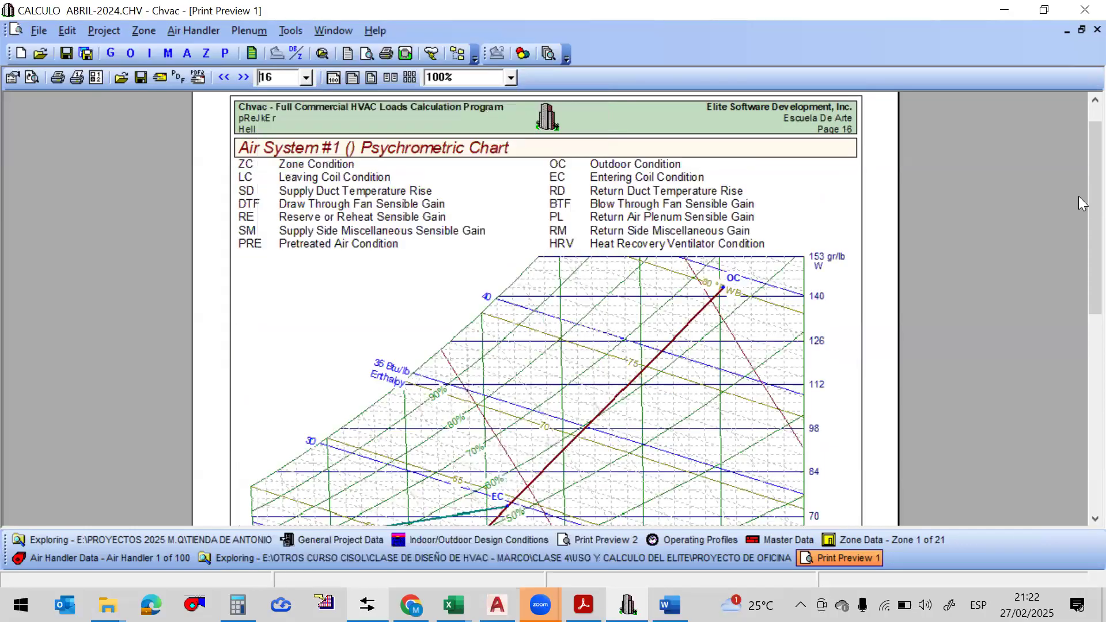
Trace the outdoor, entering coil, leaving coil and zone conditions on the Air System #1 Psychrometric Chart
scroll(1079, 248, "down", 3)
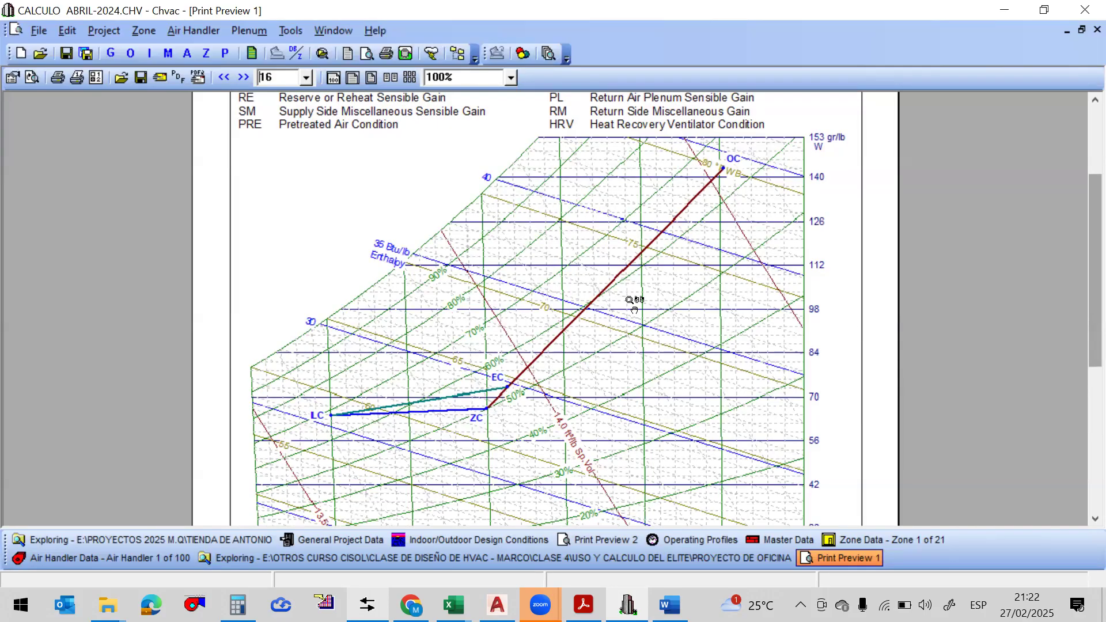
scroll(743, 173, "down", 3)
scroll(744, 173, "up", 3)
left_click_drag(1078, 263, 1078, 312)
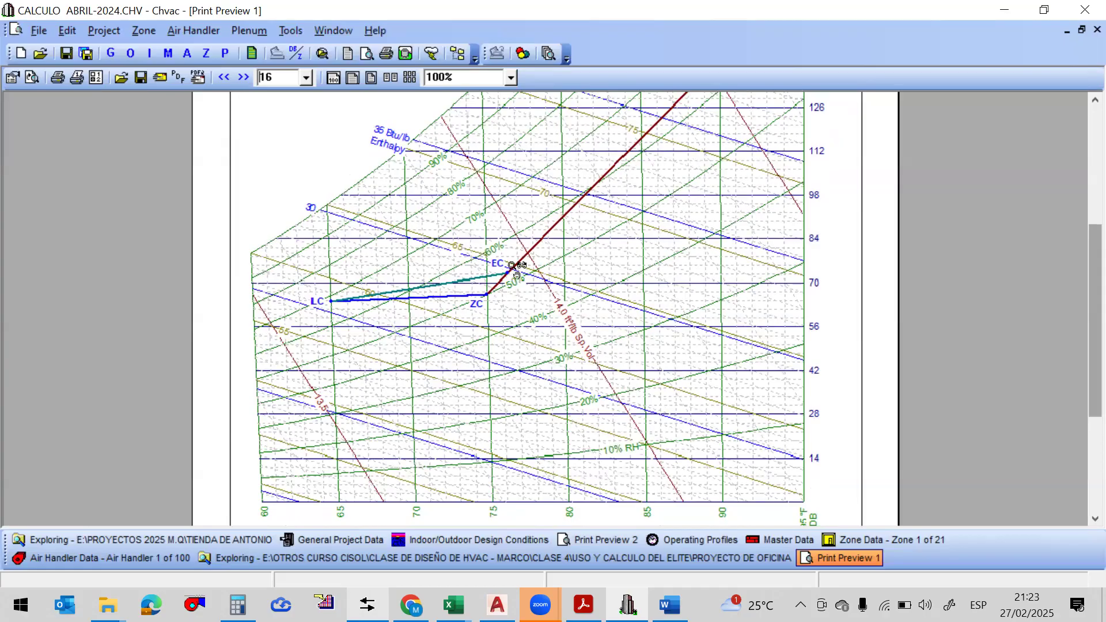
left_click_drag(1082, 351, 1082, 271)
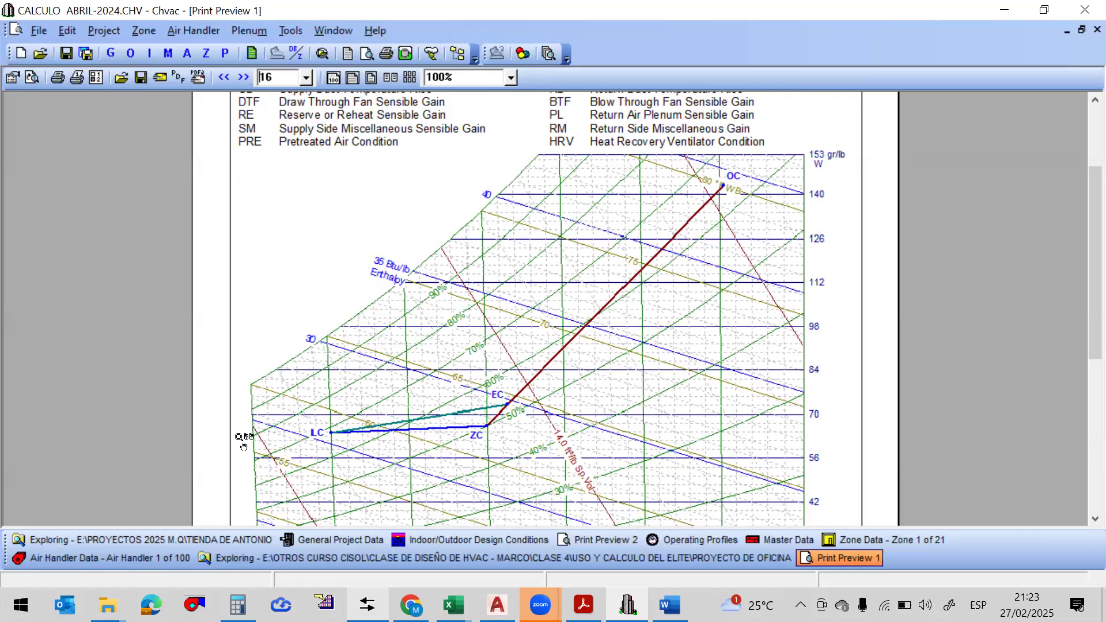
left_click_drag(1094, 280, 1094, 343)
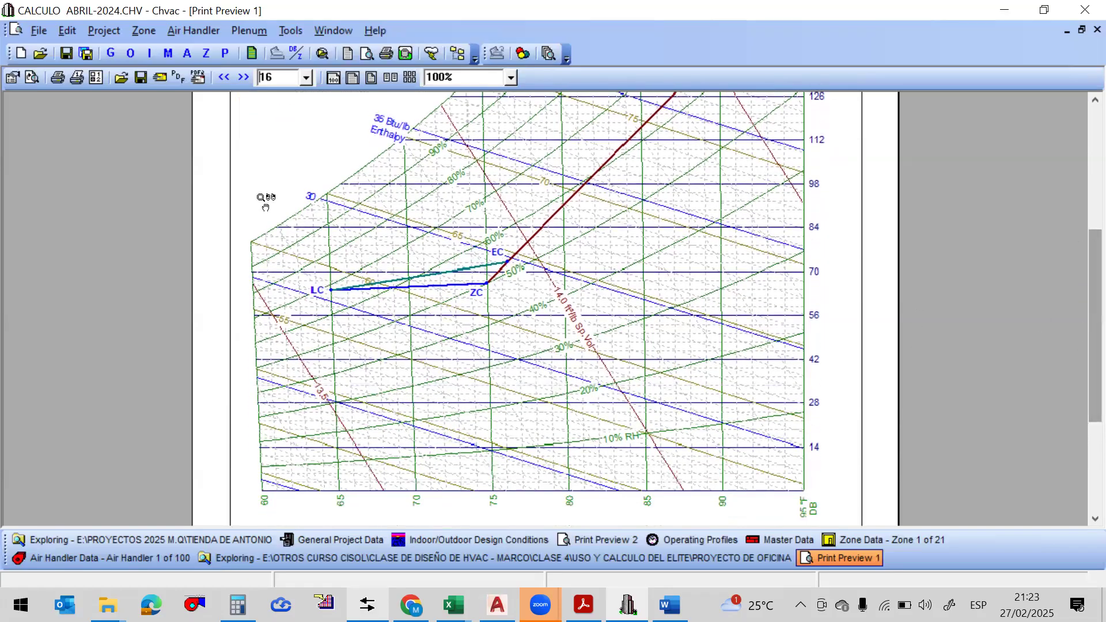
Recheck air handler 1's cooling coil settings and go back to the psychrometric chart to examine the leaving coil condition
left_click(187, 53)
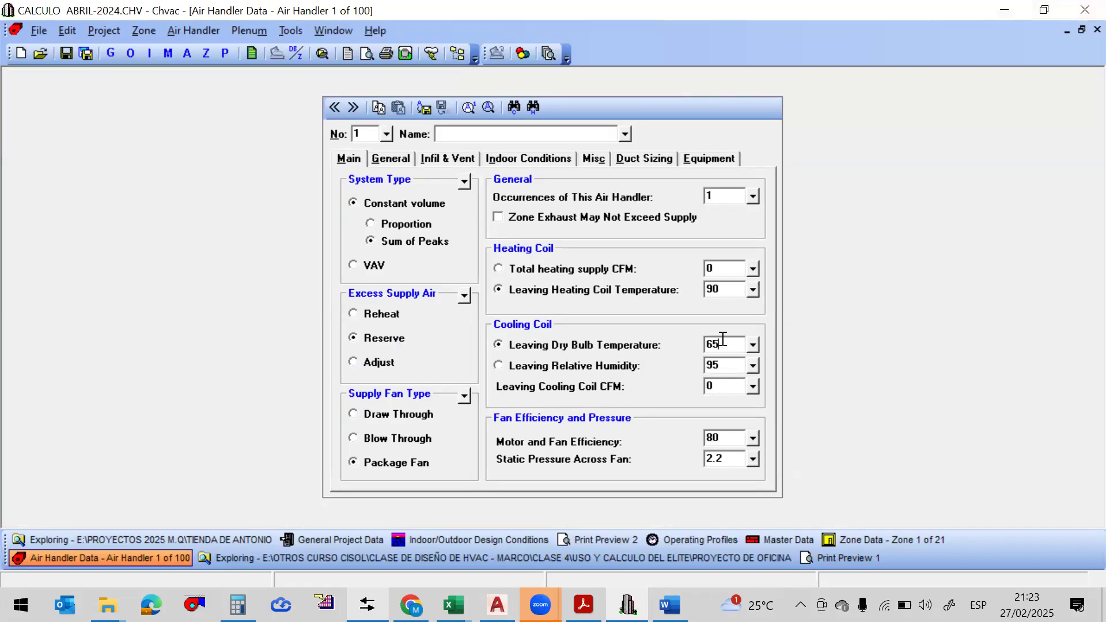
left_click(1083, 7)
left_click(627, 604)
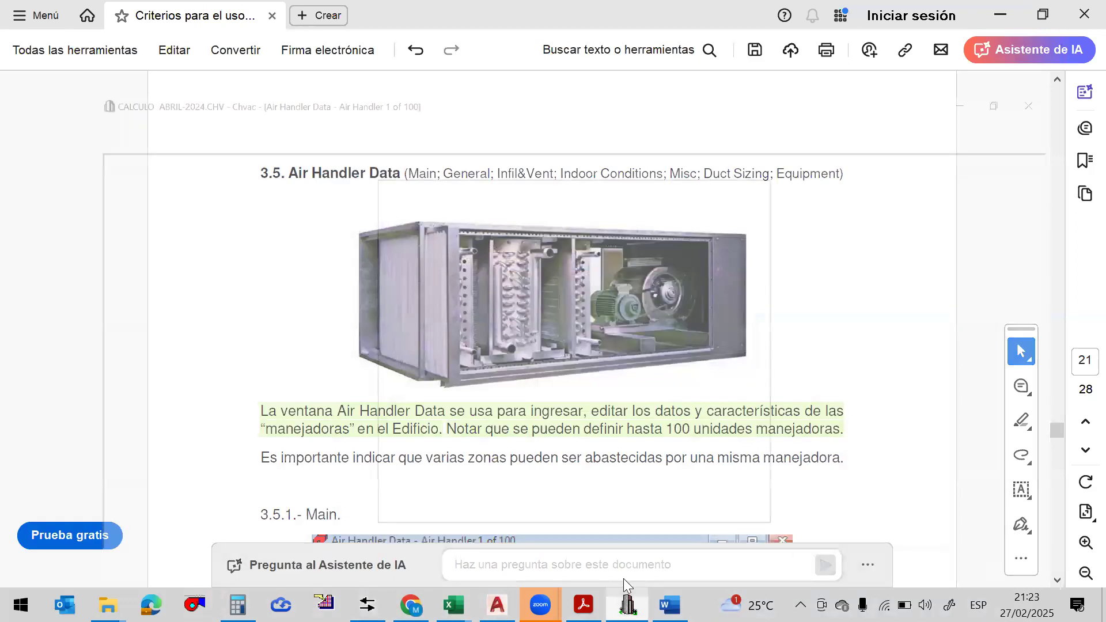
left_click(850, 557)
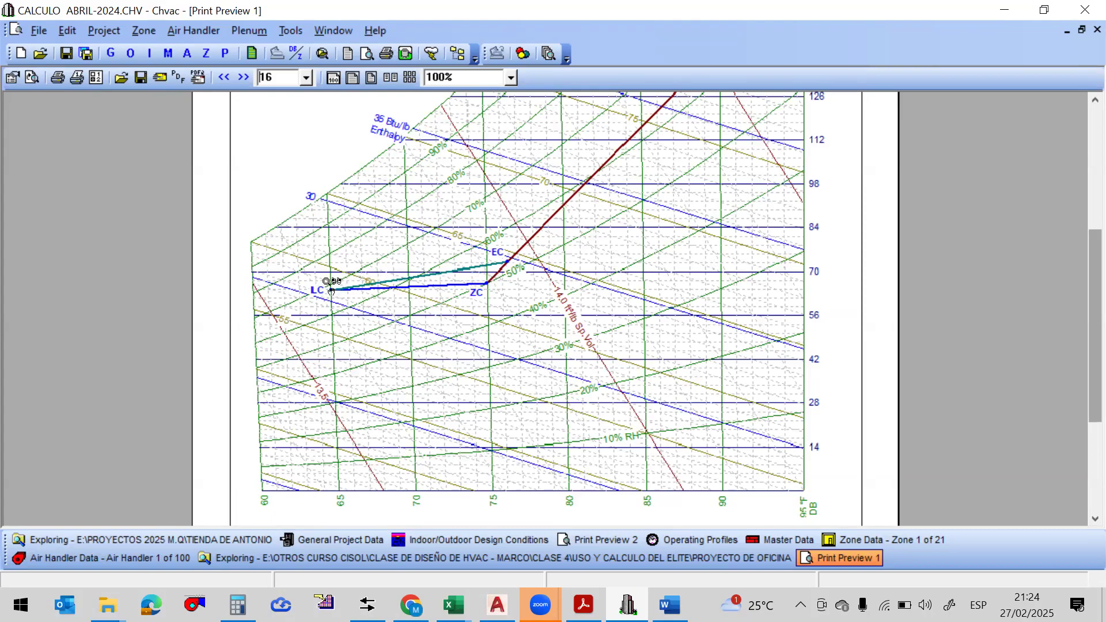
left_click_drag(331, 289, 323, 426)
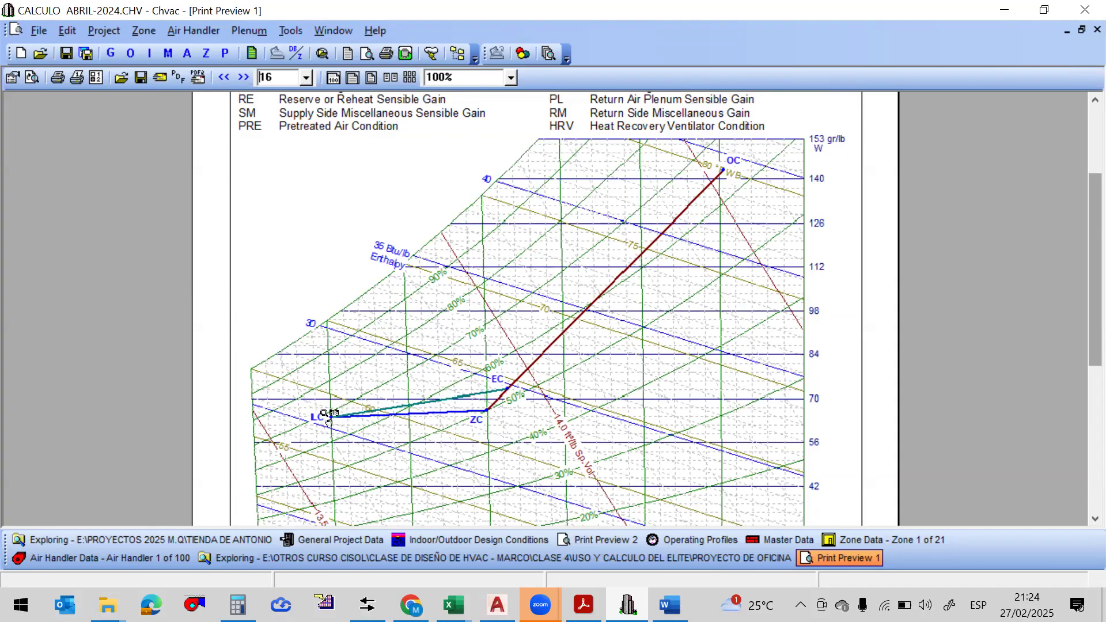
scroll(329, 418, "down", 5)
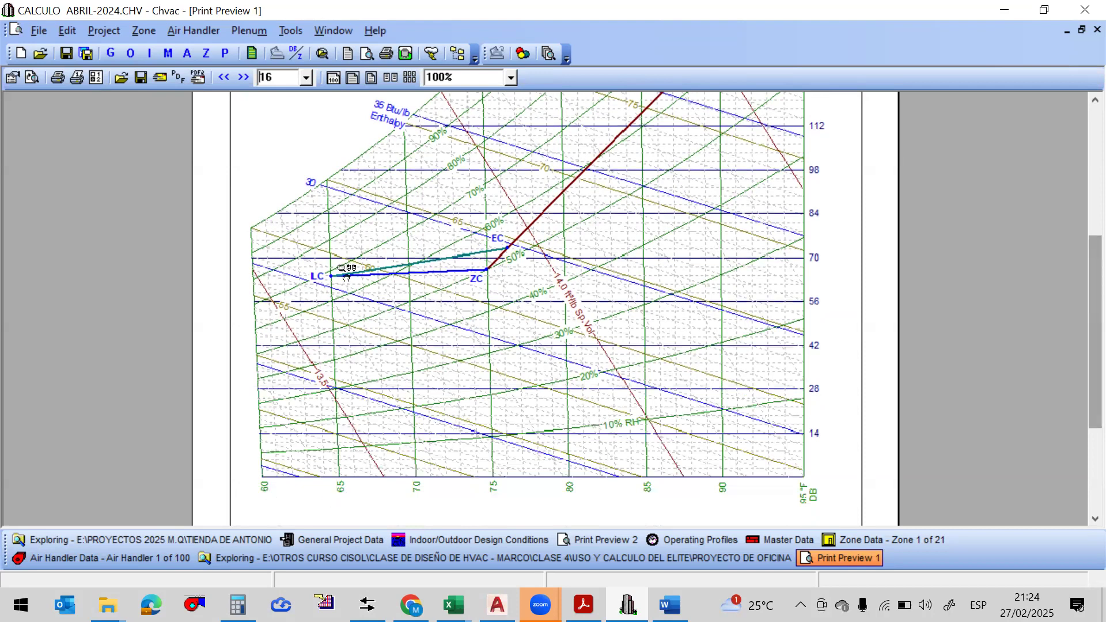
scroll(437, 371, "up", 5)
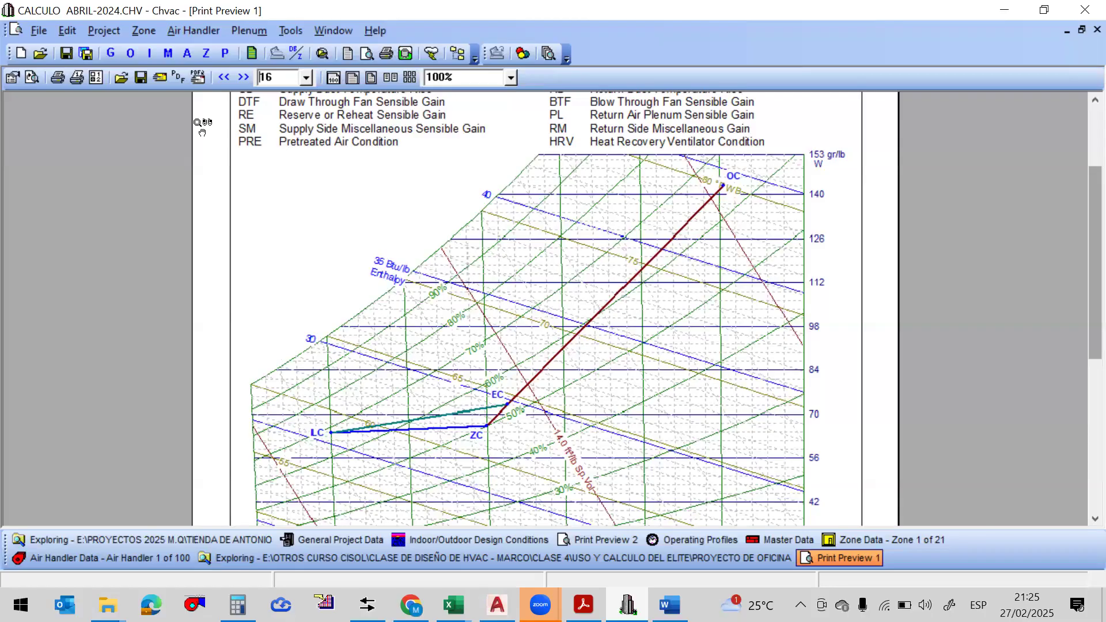
Reopen air handler 1's data and compare its Leaving Dry Bulb Temperature and Leaving Relative Humidity values
left_click(187, 53)
double_click(728, 365)
key("shift+Tab")
key("Tab")
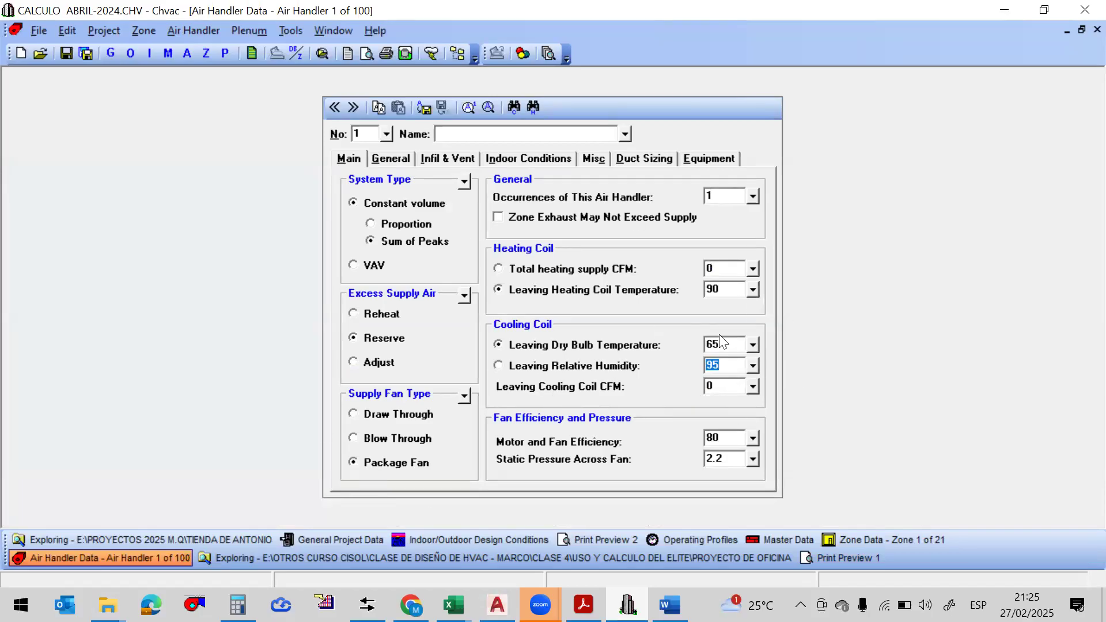
key("shift+Tab")
key("Tab")
key("shift+Tab")
key("Tab")
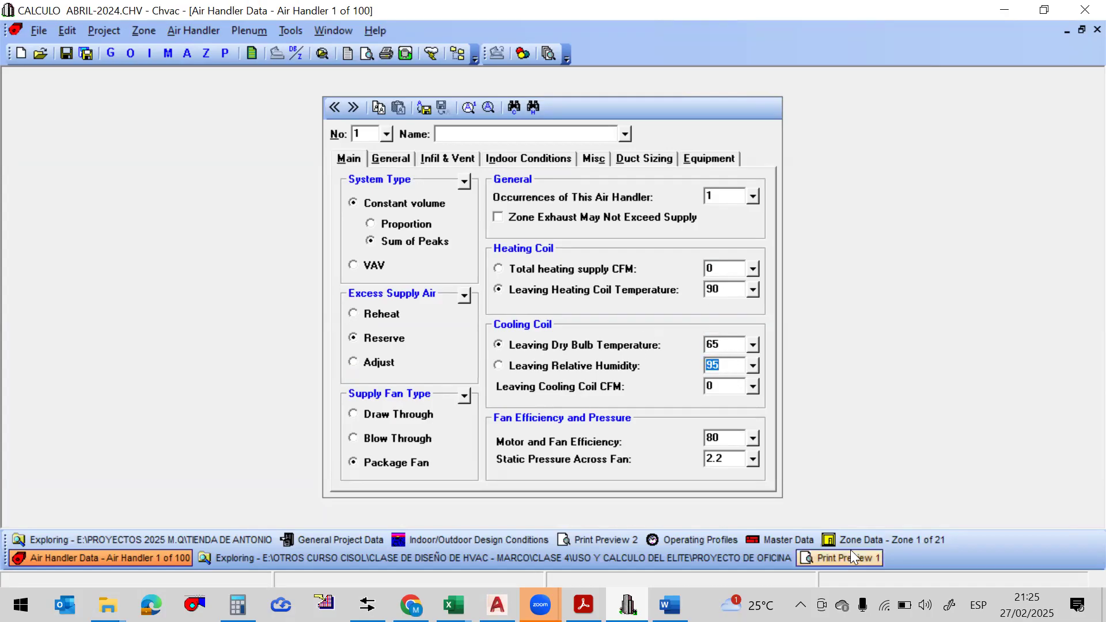
Switch to the PDF guide in Acrobat and review section 3.5.1 Main under Air Handler Data
left_click(584, 605)
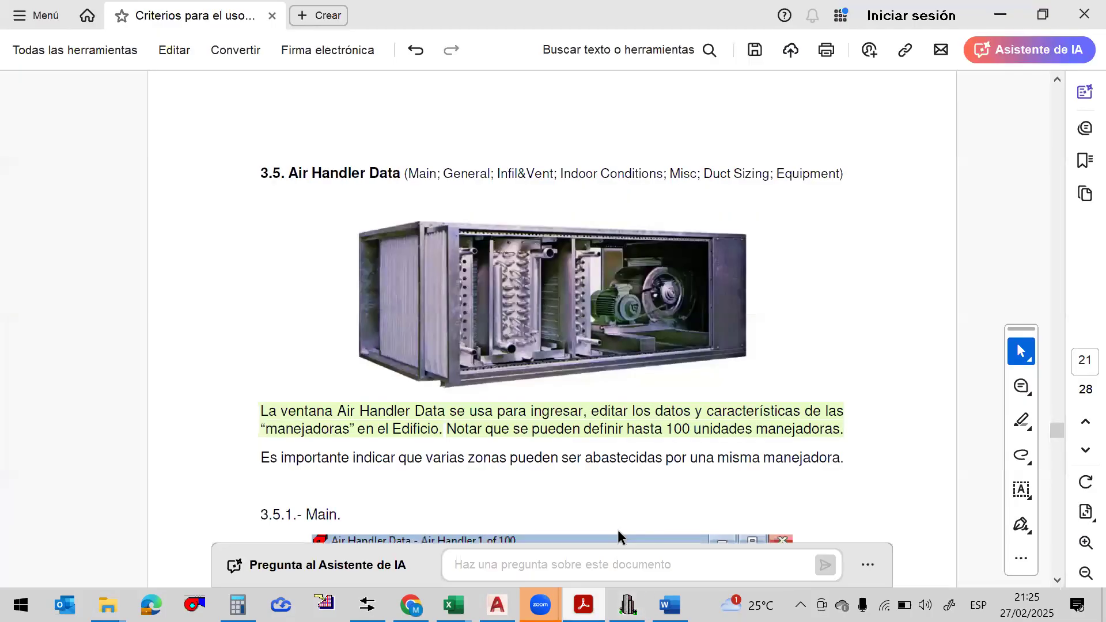
scroll(598, 360, "down", 6)
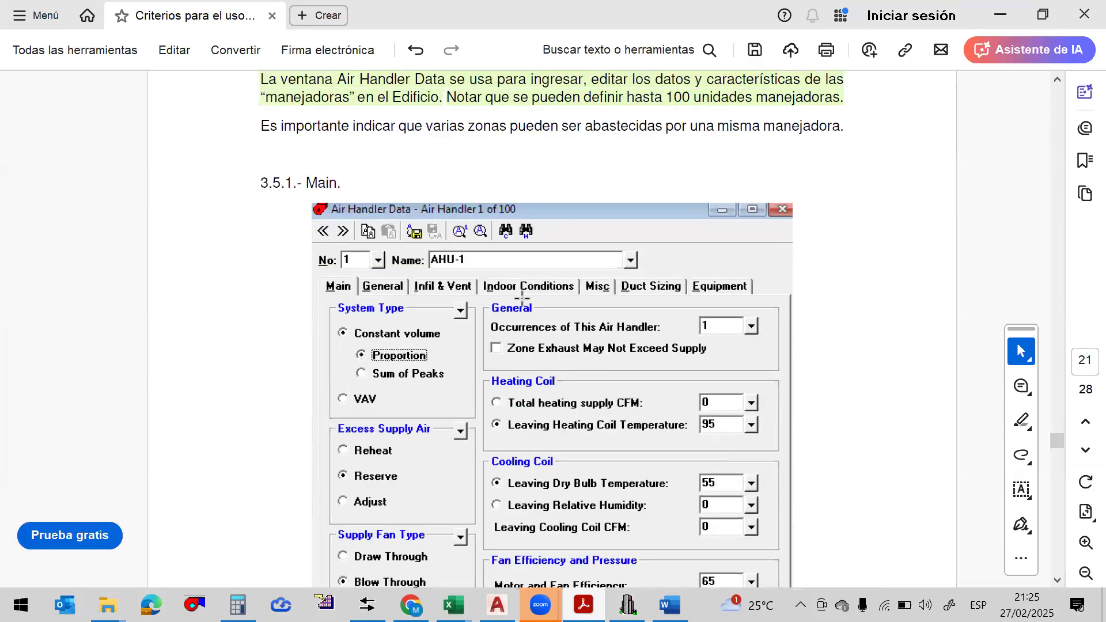
scroll(623, 344, "down", 1)
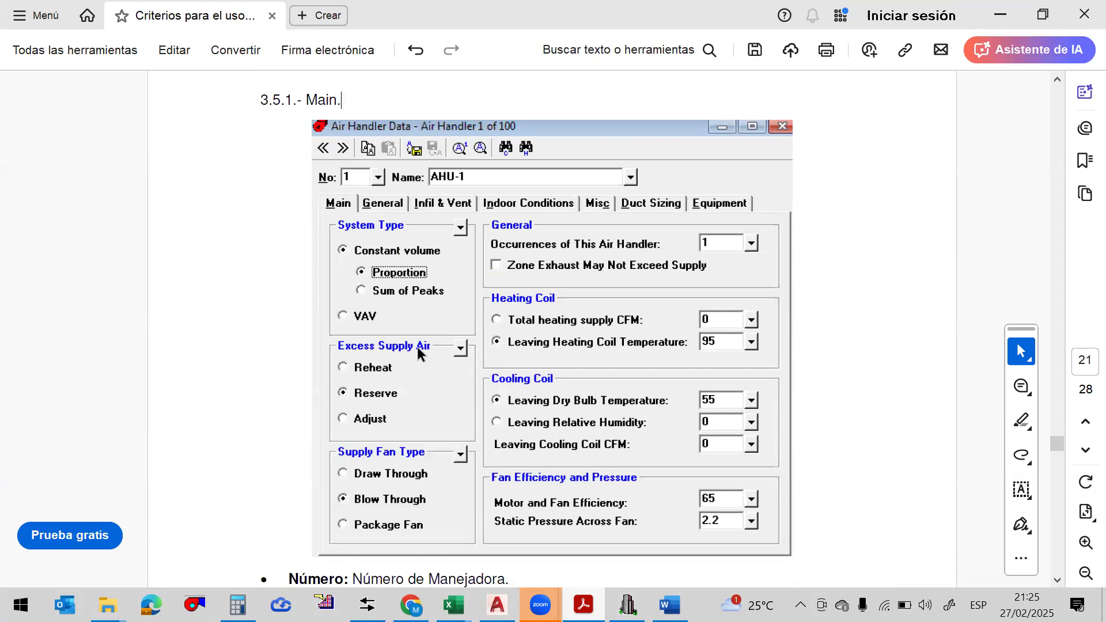
scroll(408, 391, "down", 1)
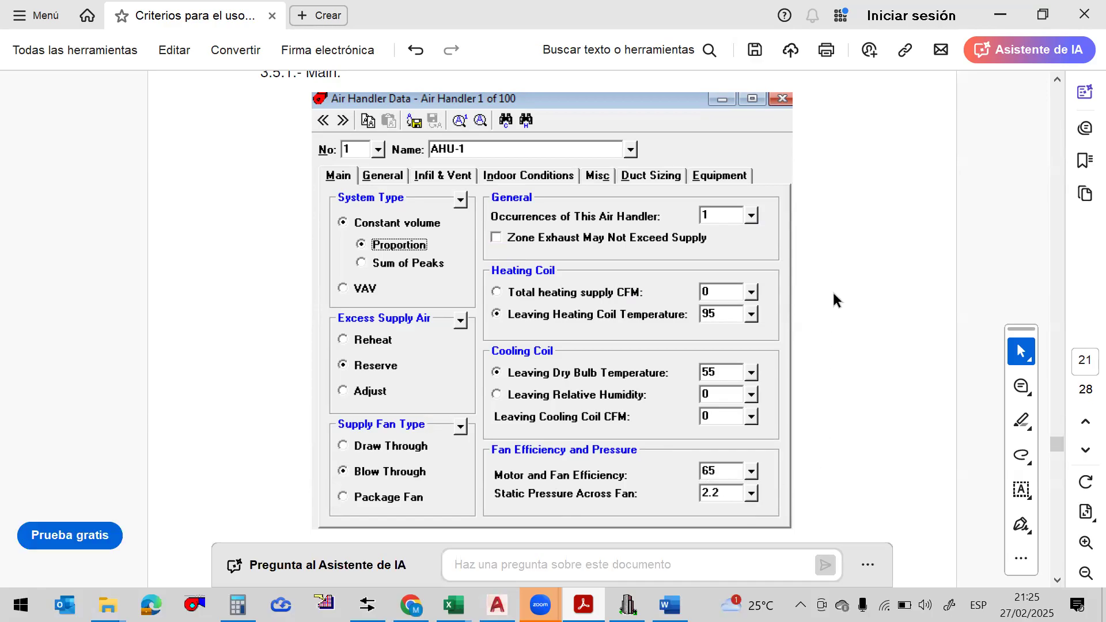
scroll(832, 290, "down", 2)
scroll(832, 291, "up", 1)
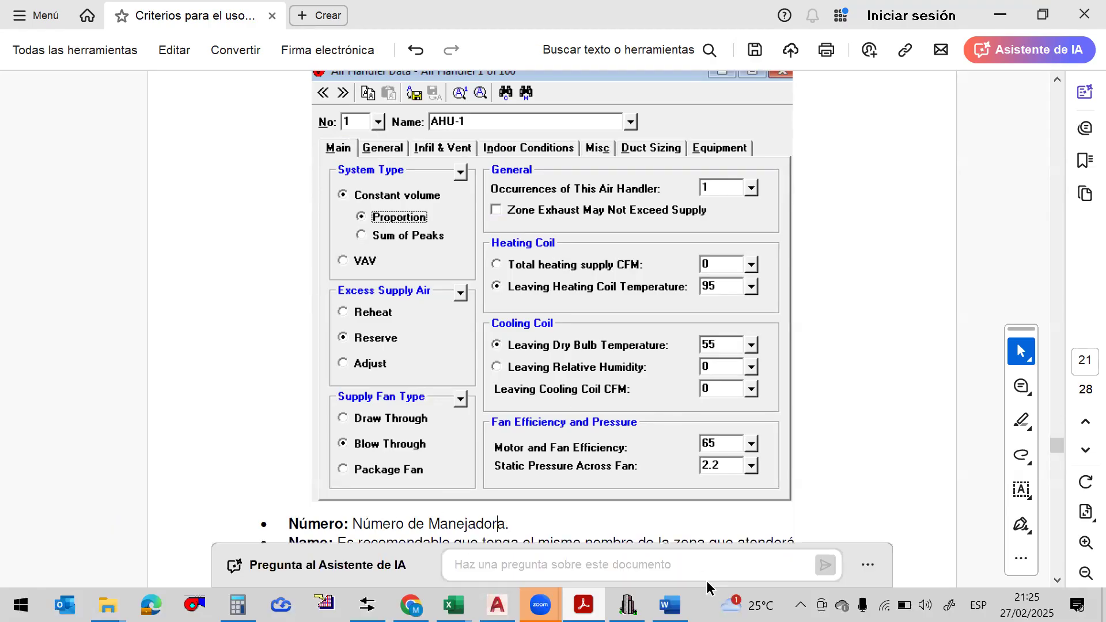
Switch back to Chvac and look over the System Number list, keeping air handler 1 as the current one
key("alt+Tab")
left_click(387, 134)
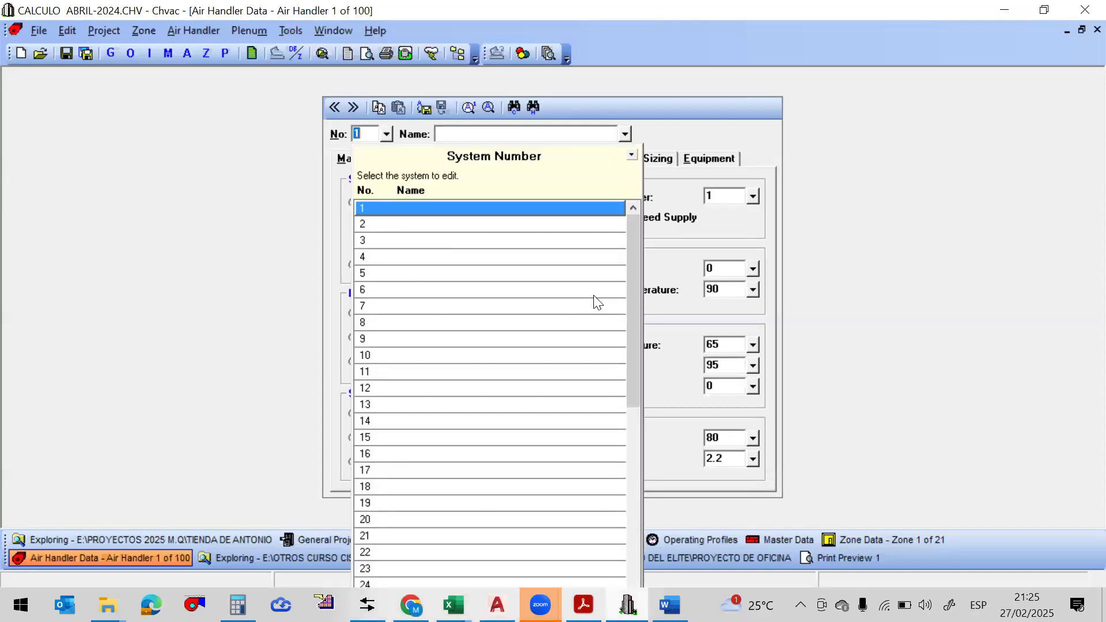
left_click(896, 355)
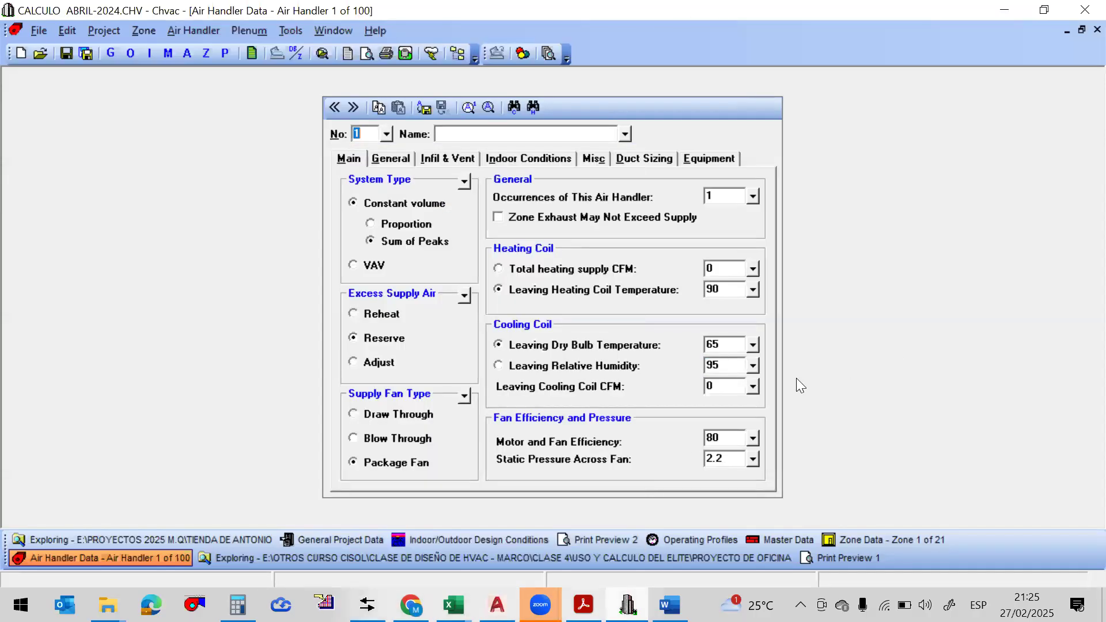
Look over the psychrometric chart preview, then review the Main settings and System Type text in the PDF guide
left_click(828, 559)
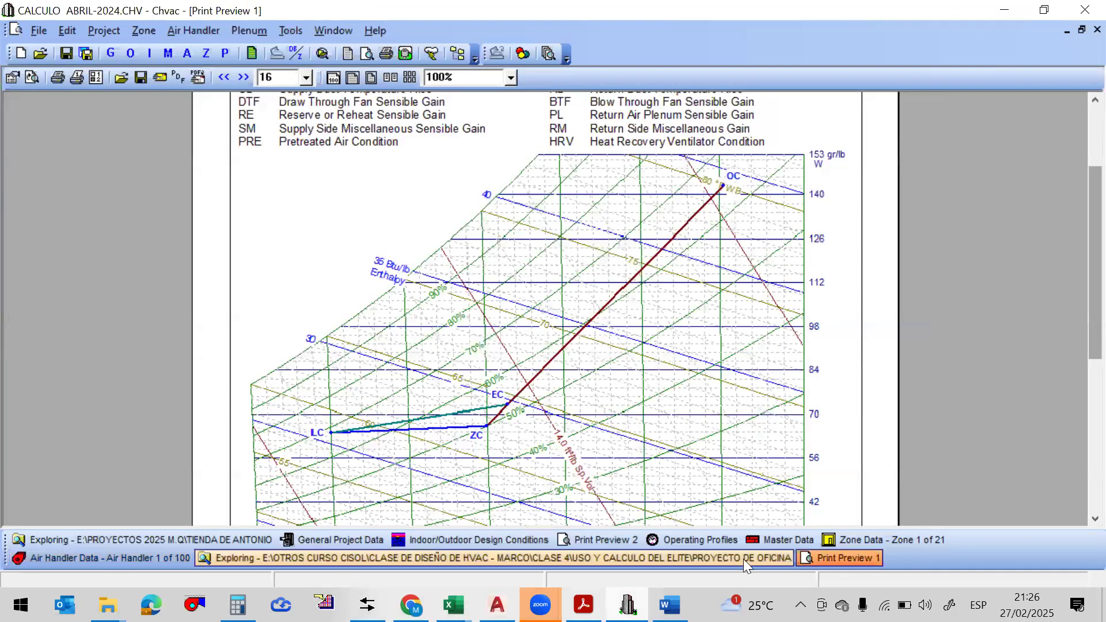
left_click(583, 605)
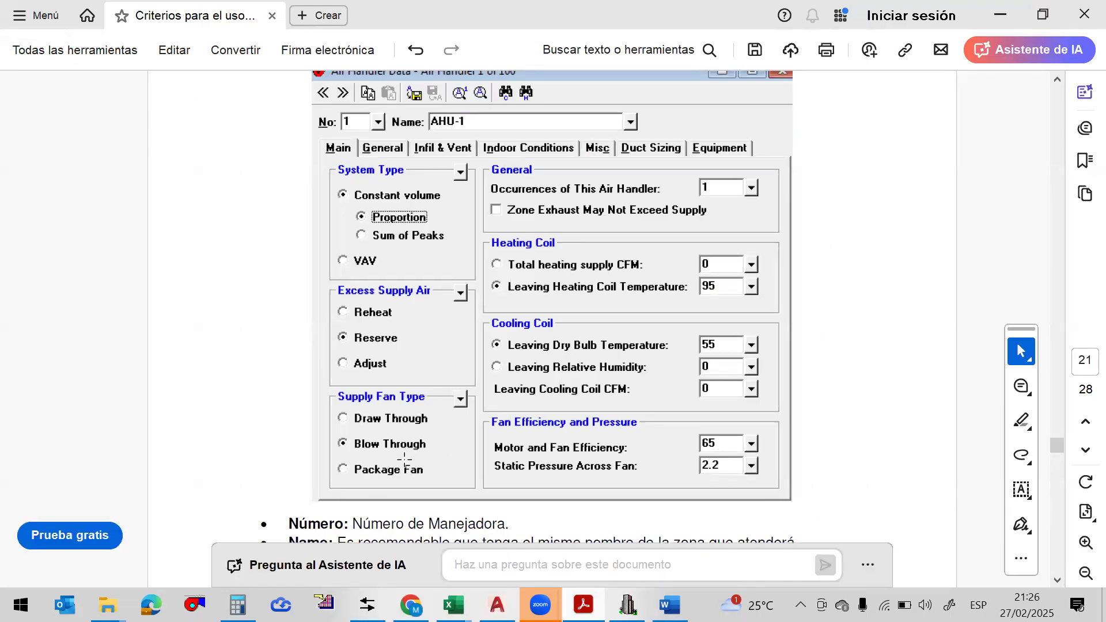
scroll(720, 335, "down", 1)
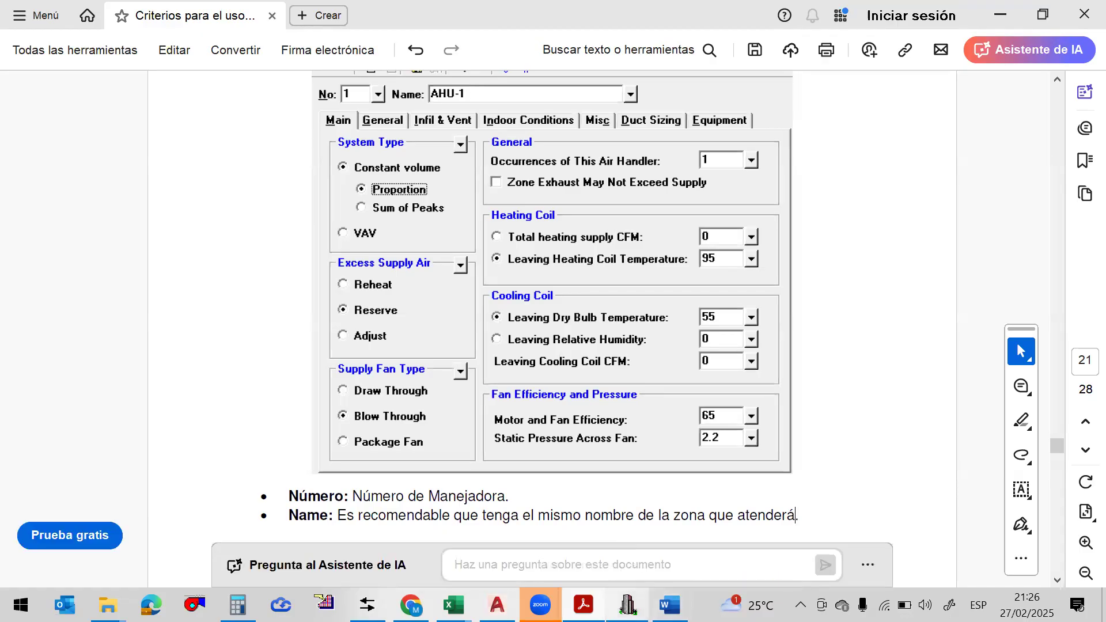
left_click(628, 605)
left_click(583, 605)
scroll(611, 443, "down", 8)
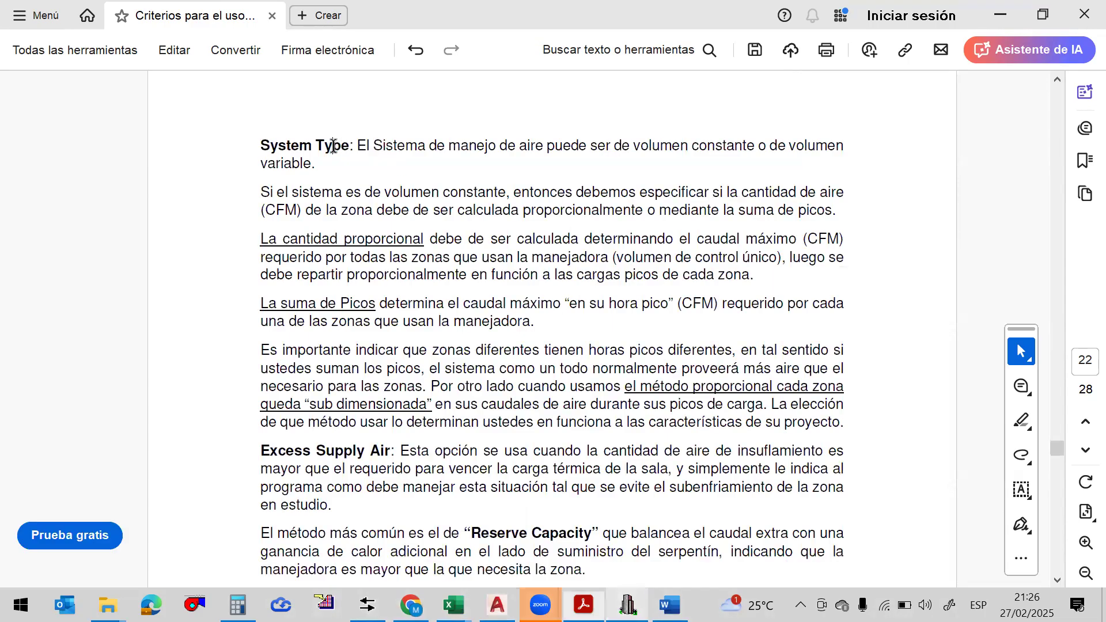
scroll(484, 330, "up", 8)
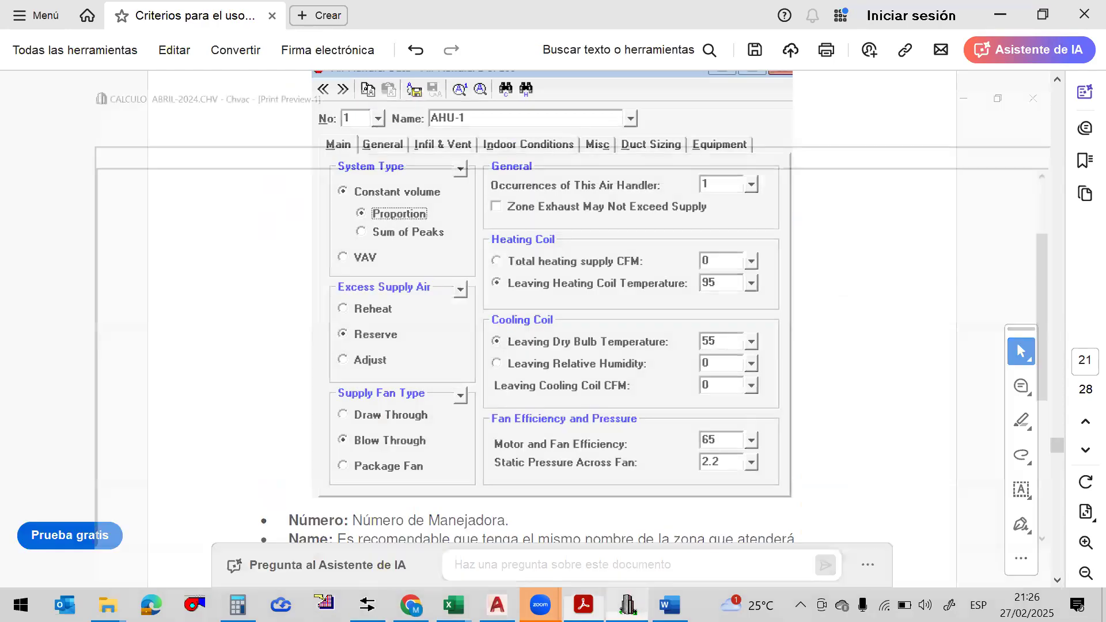
Compare air handler 1's Main settings in Chvac with the Air Handler Data illustration in the PDF guide
left_click(627, 605)
left_click(192, 52)
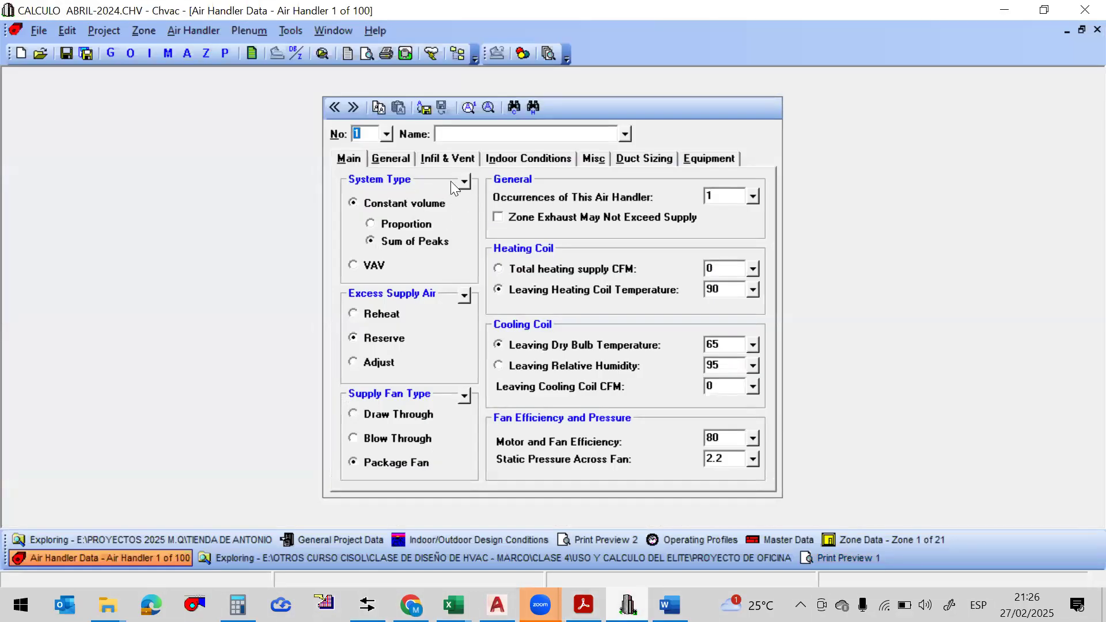
left_click(584, 605)
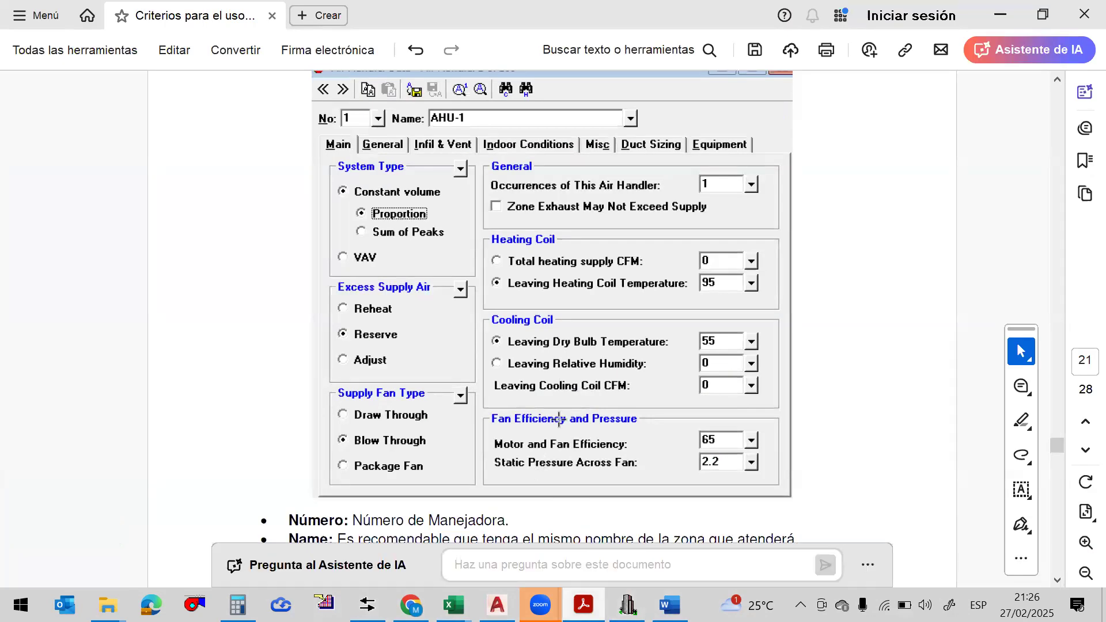
Highlight the System Type sentence stating that the air handling system can be constant or variable volume
scroll(559, 419, "down", 10)
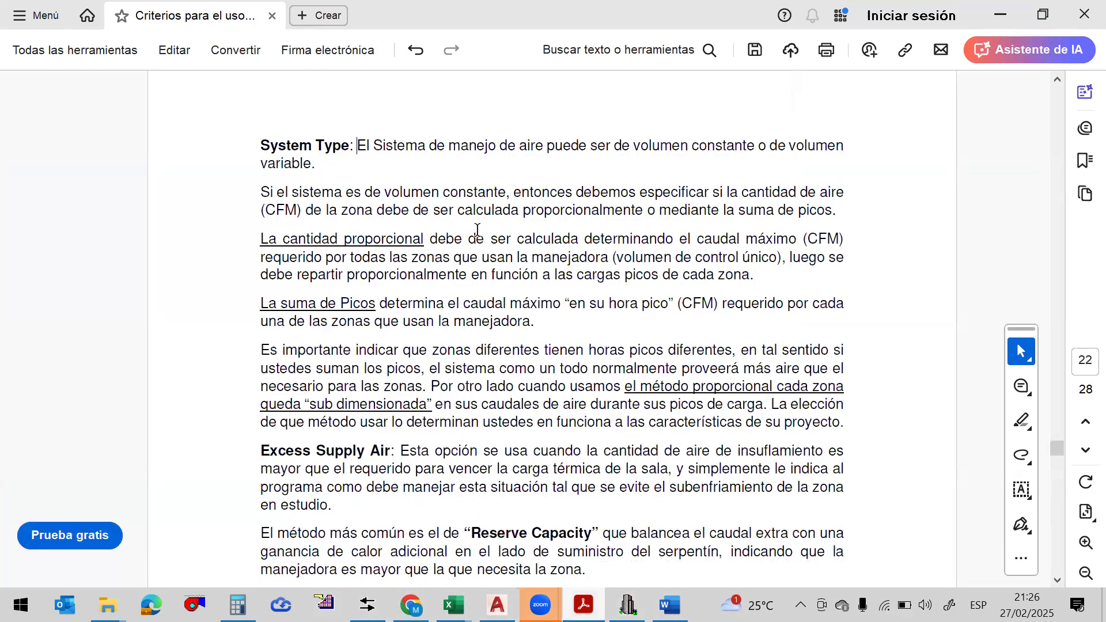
left_click(526, 146)
left_click_drag(317, 165, 358, 143)
left_click(414, 184)
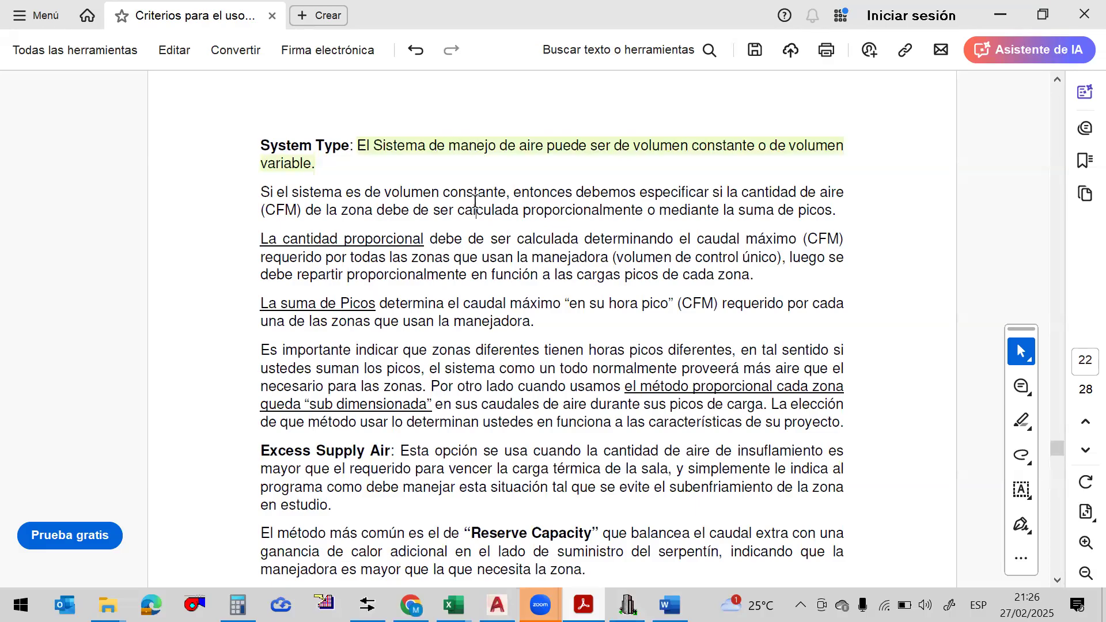
Highlight the text from "debemos especificar si la cantidad de aire" through "mediante la suma de picos" in the guide
left_click(679, 208)
left_click(373, 210)
left_click(494, 210)
left_click_drag(837, 211, 576, 192)
left_click(629, 239)
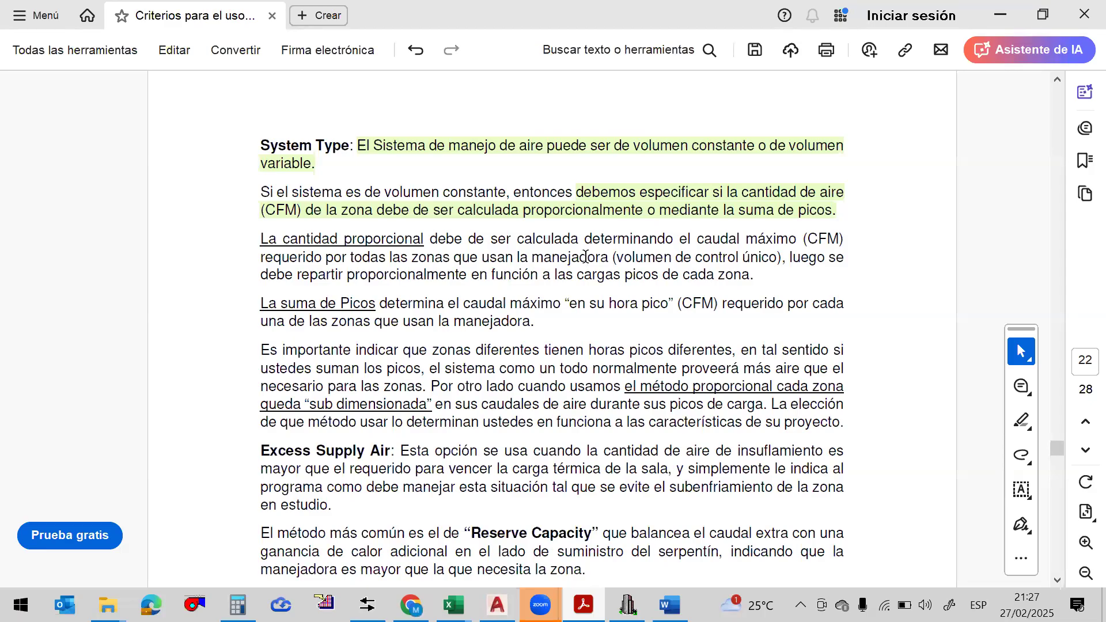
Highlight the phrase "en su hora pico" in the paragraph about the sum of peaks
left_click(425, 304)
left_click(661, 305)
left_click(542, 304)
left_click_drag(673, 304, 568, 301)
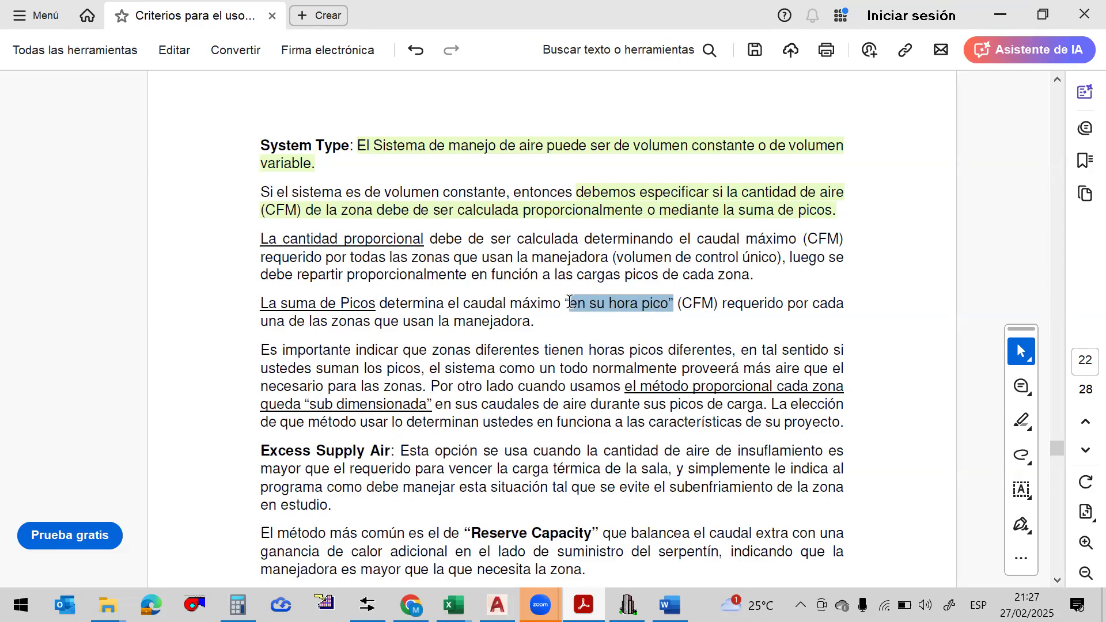
left_click(649, 307)
left_click_drag(673, 304, 574, 301)
left_click(630, 330)
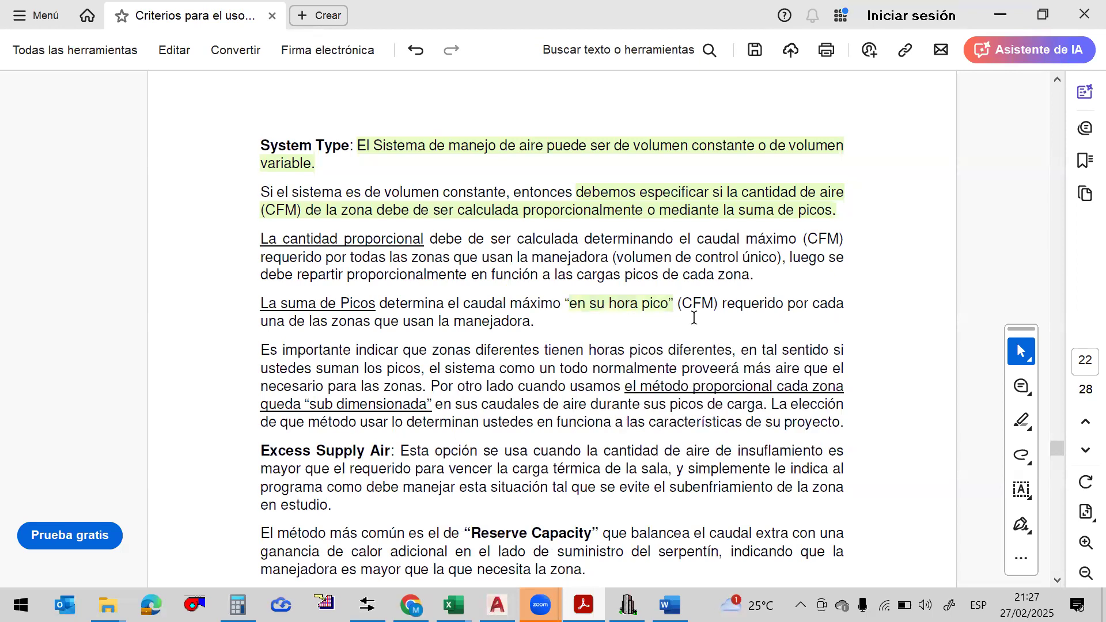
Highlight "La suma de Picos" and "una de las zonas que usan la manejadora" in the same paragraph
left_click(828, 304)
left_click(549, 304)
left_click_drag(378, 304, 264, 304)
left_click(316, 329)
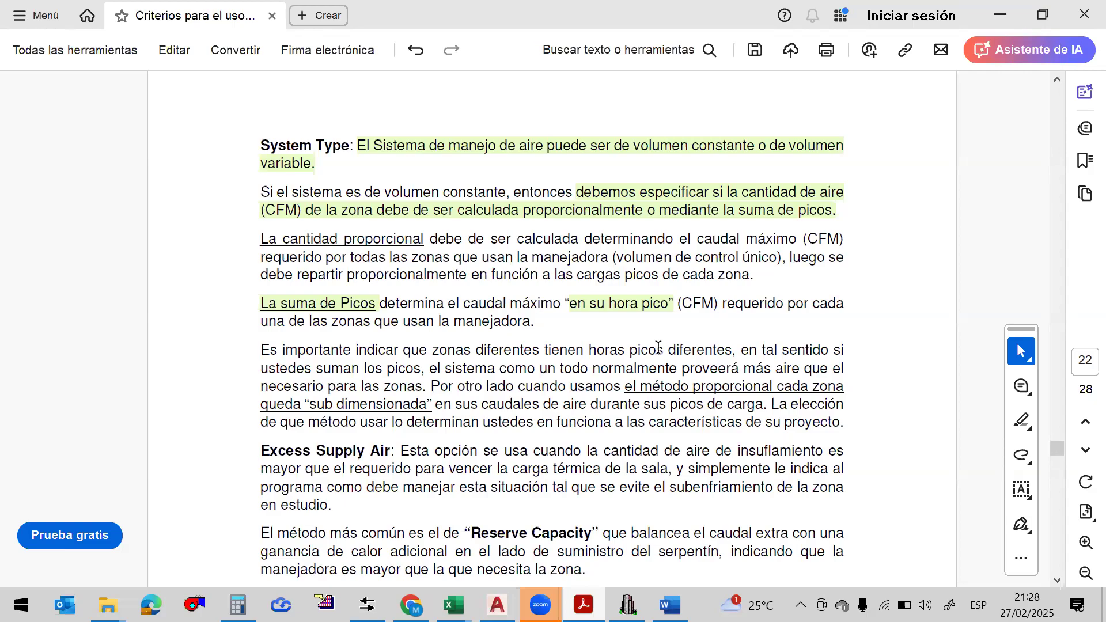
left_click(805, 304)
left_click_drag(536, 324, 284, 324)
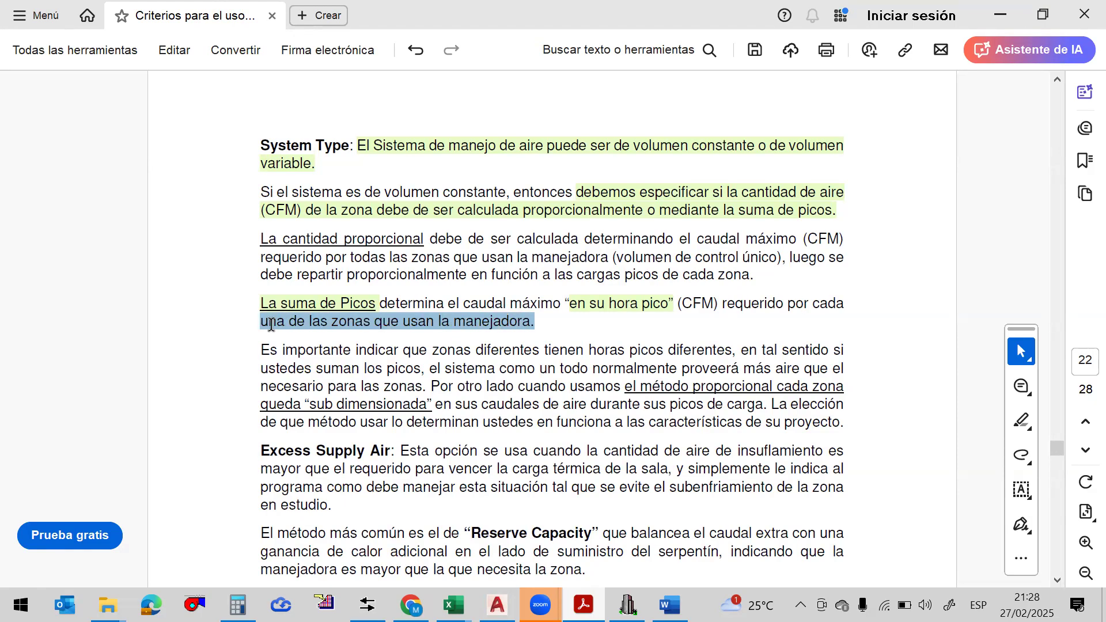
left_click(323, 352)
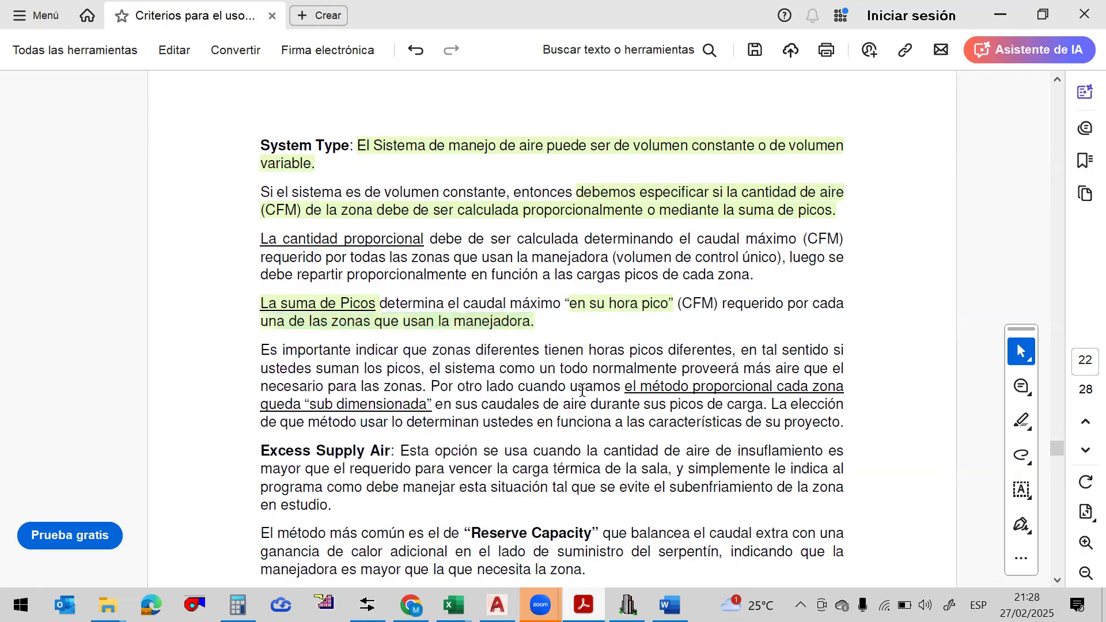
Highlight "luego se debe repartir proporcionalmente en función a las cargas picos de cada zona" in the proportional paragraph
left_click(447, 239)
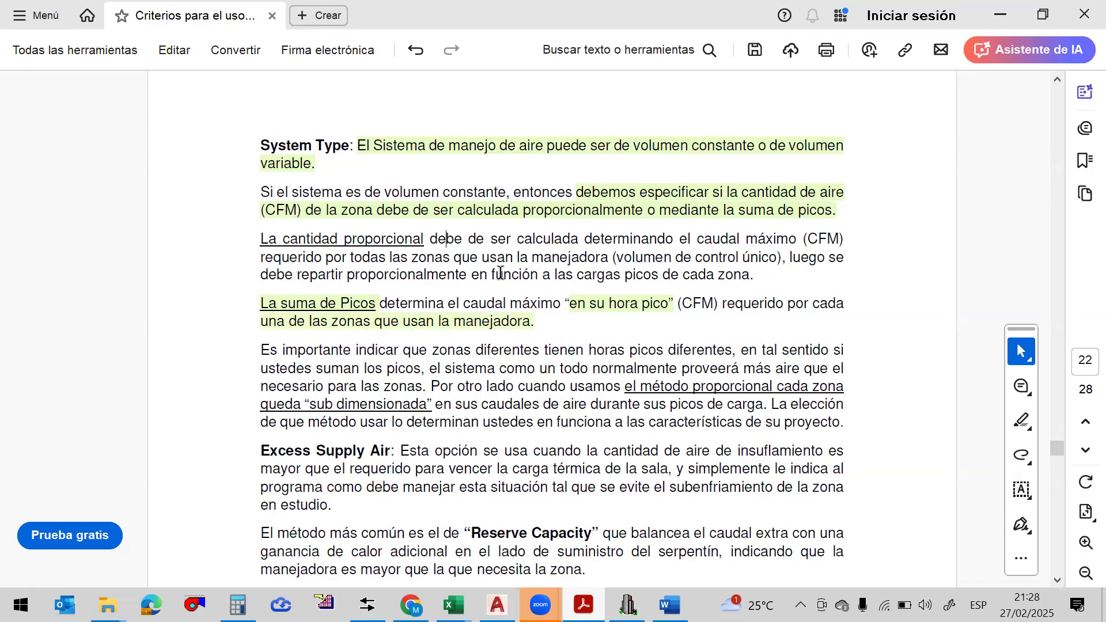
left_click(438, 241)
left_click(630, 242)
left_click(433, 258)
left_click(318, 275)
left_click(670, 275)
left_click_drag(750, 275, 791, 258)
left_click(808, 304)
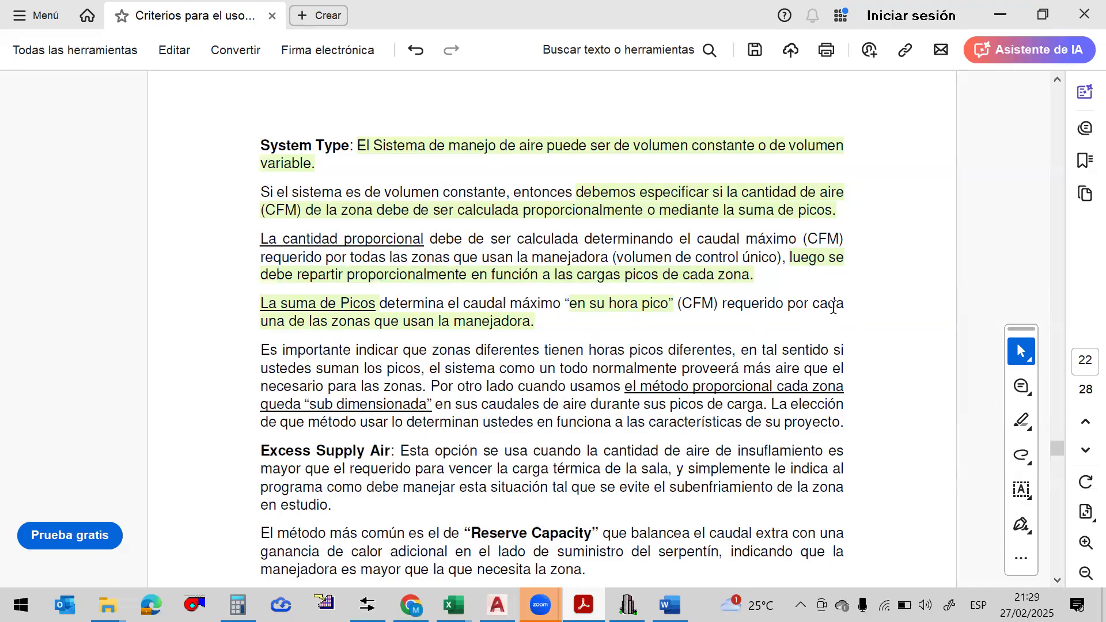
Highlight the closing sentence on choosing the method, from "La elección de que método usar" to "las características de su proyecto"
left_click(835, 305)
left_click(317, 369)
left_click(637, 352)
right_click(700, 355)
left_click(407, 391)
left_click(735, 391)
left_click(285, 408)
left_click(689, 408)
left_click(587, 423)
left_click_drag(843, 423, 773, 406)
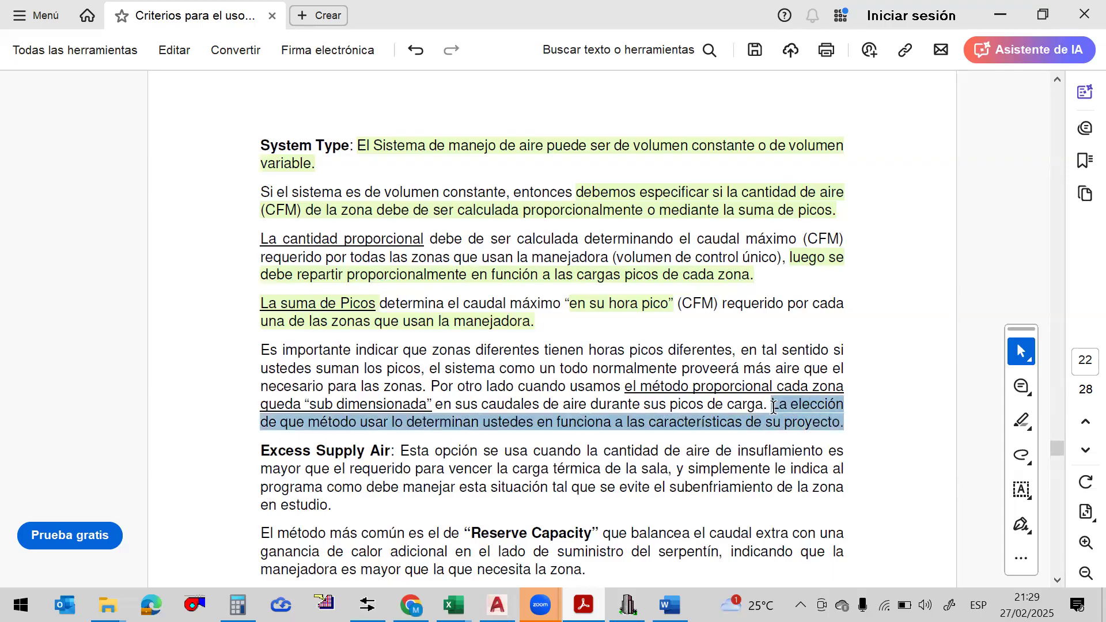
left_click(814, 448)
left_click(778, 352)
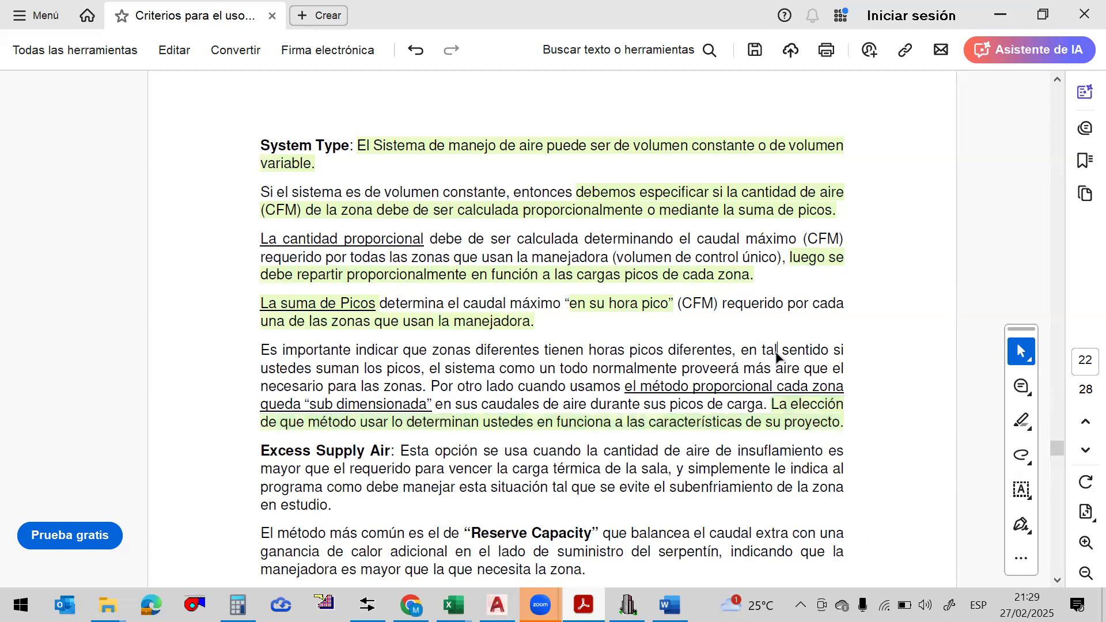
Switch to the Excel workbook EXPLICACION DEL DELTA DE TEMPERATURA and apply all borders to cells D60:G60
left_click(628, 604)
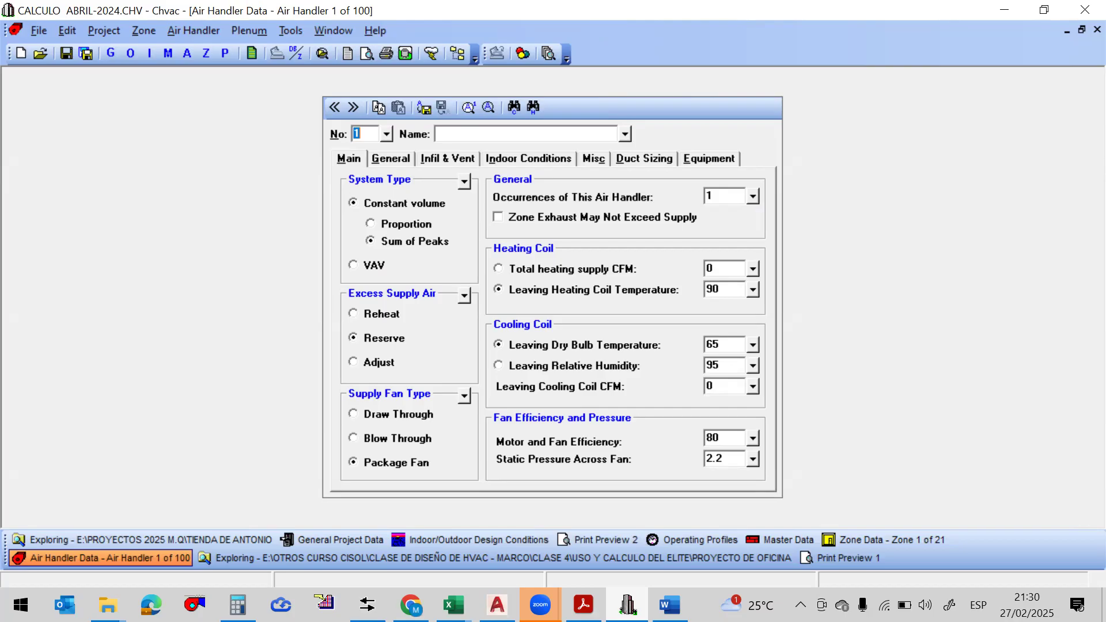
left_click(453, 605)
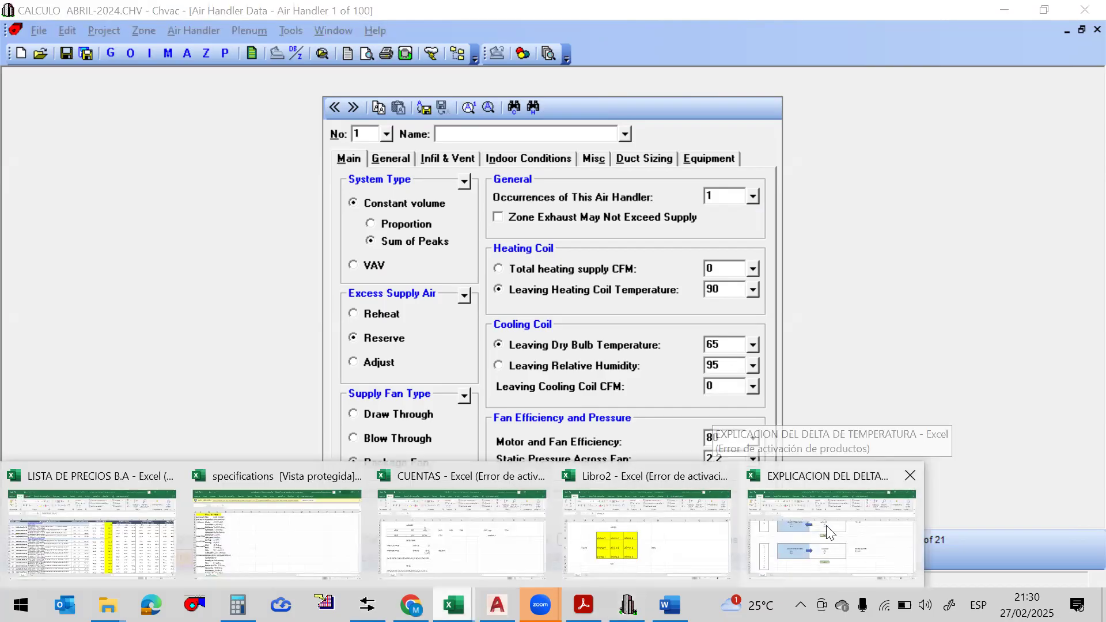
left_click(829, 533)
scroll(734, 269, "down", 4)
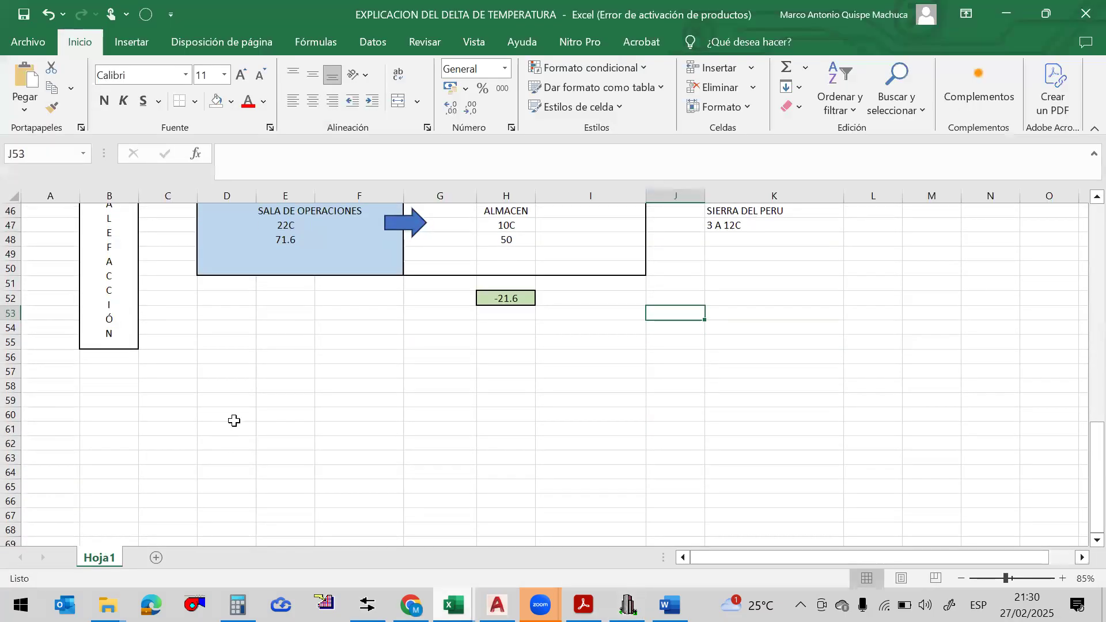
left_click(231, 419)
left_click_drag(346, 448, 443, 420)
left_click(195, 101)
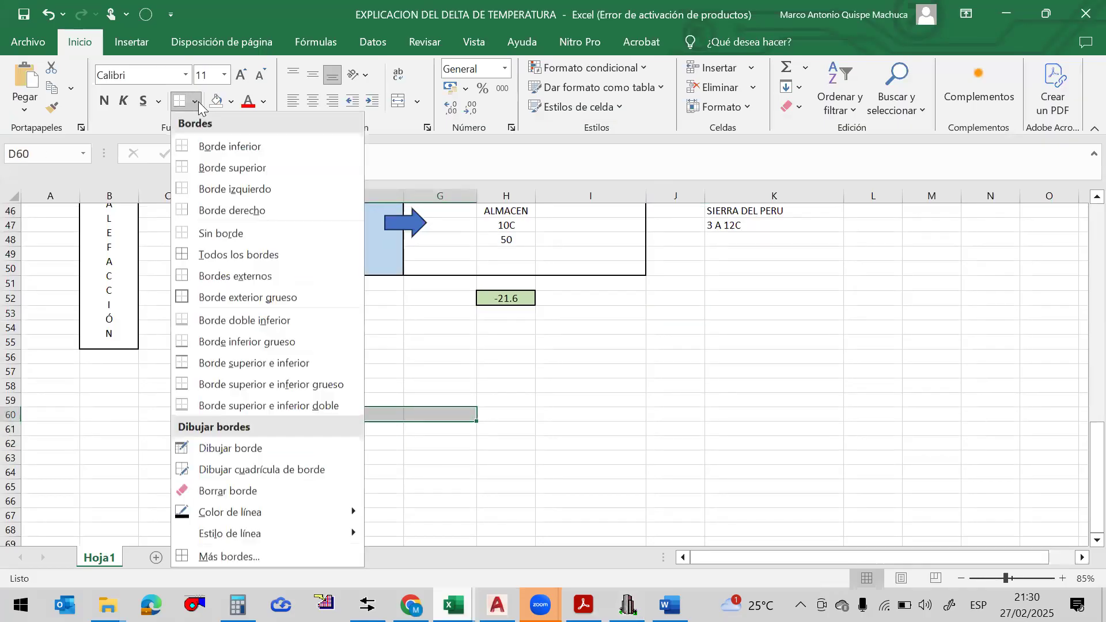
left_click(247, 255)
Make row 60 several times taller and insert two rows above the bordered cells
left_click(590, 385)
left_click_drag(10, 422, 16, 460)
left_click_drag(222, 433, 440, 433)
left_click_drag(12, 461, 12, 493)
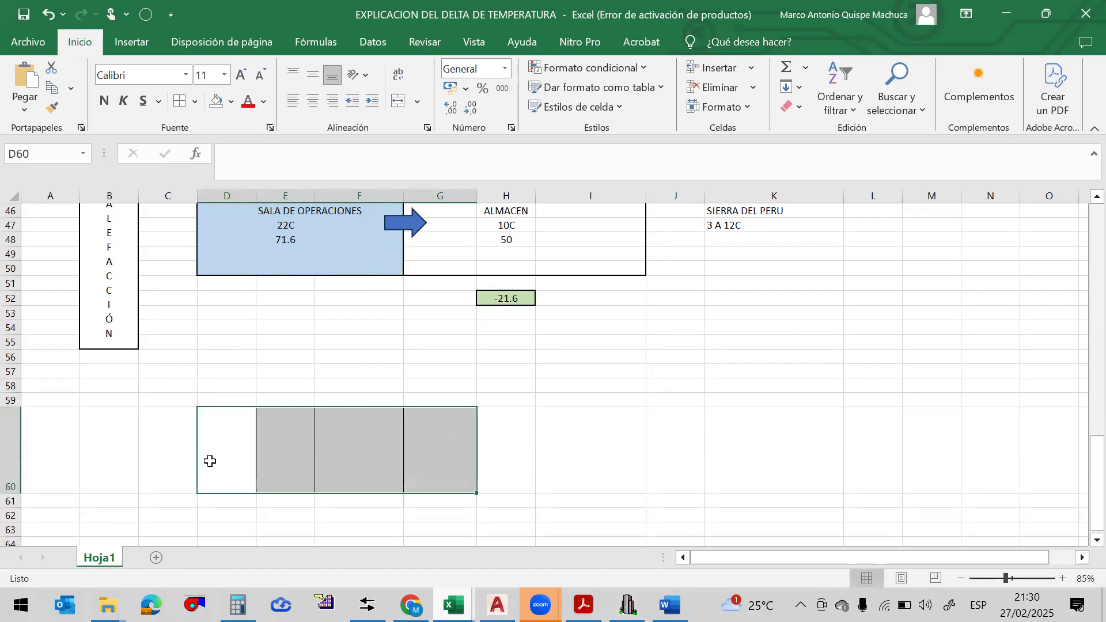
left_click_drag(232, 400, 235, 383)
left_click(751, 67)
left_click(676, 325)
left_click(675, 385)
Enter the label ZONA 1 in cell D62, the first bordered cell
double_click(230, 468)
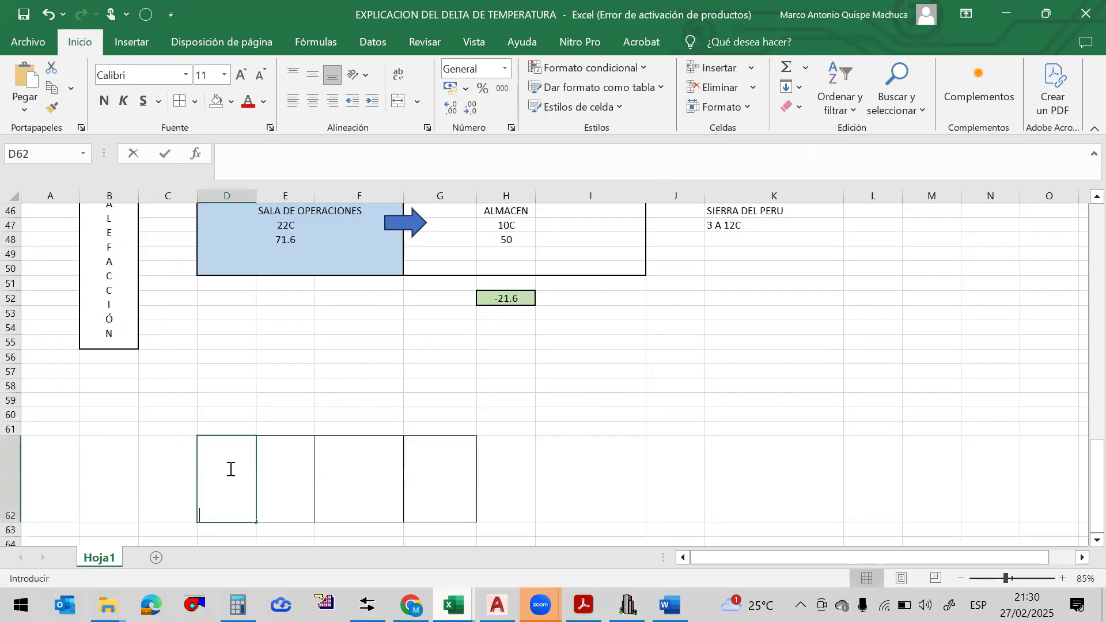
key("Caps_Lock")
type("z")
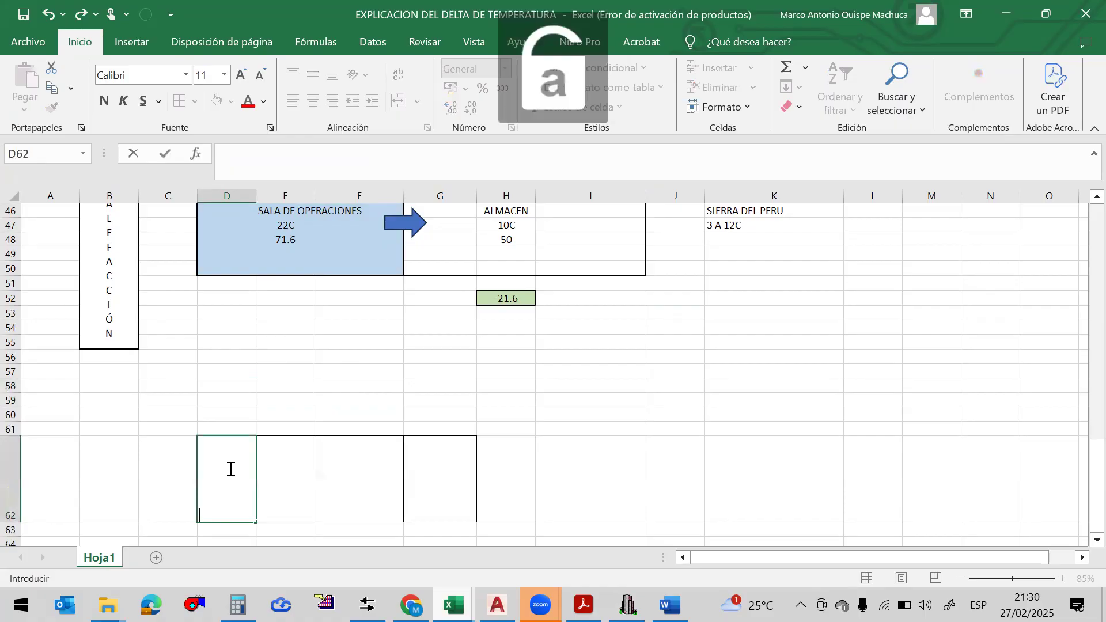
type("ZONA 1")
key("ctrl+Return")
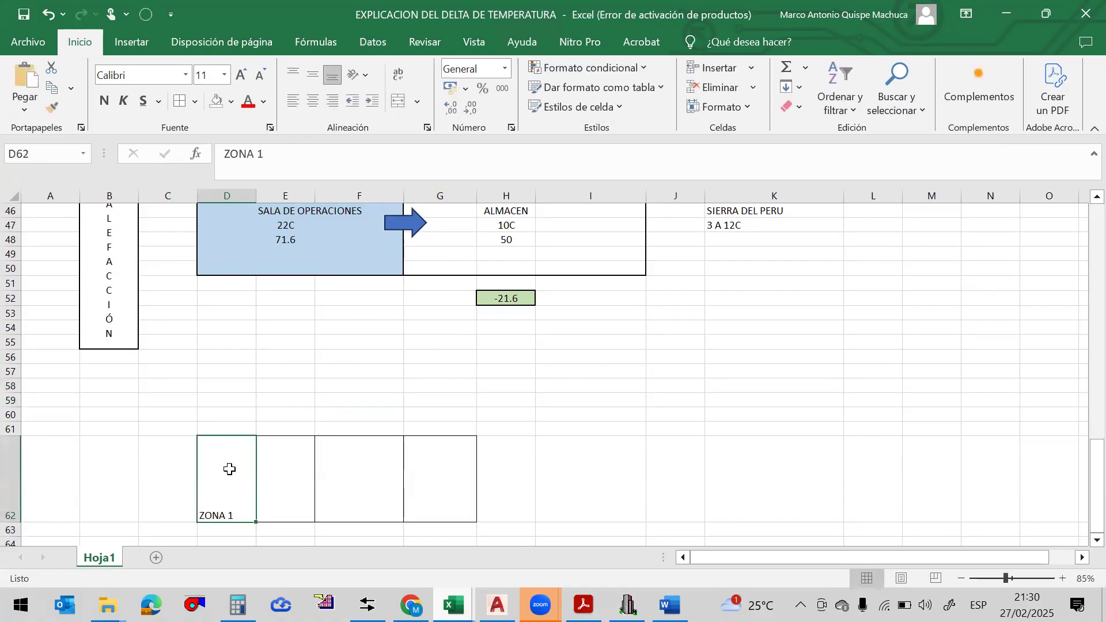
Copy the ZONA 1 label into cells E62, F62 and G62
key("ctrl+c")
left_click(301, 467)
key("ctrl+v")
left_click(370, 467)
key("ctrl+v")
left_click(444, 461)
key("ctrl+v")
left_click(607, 447)
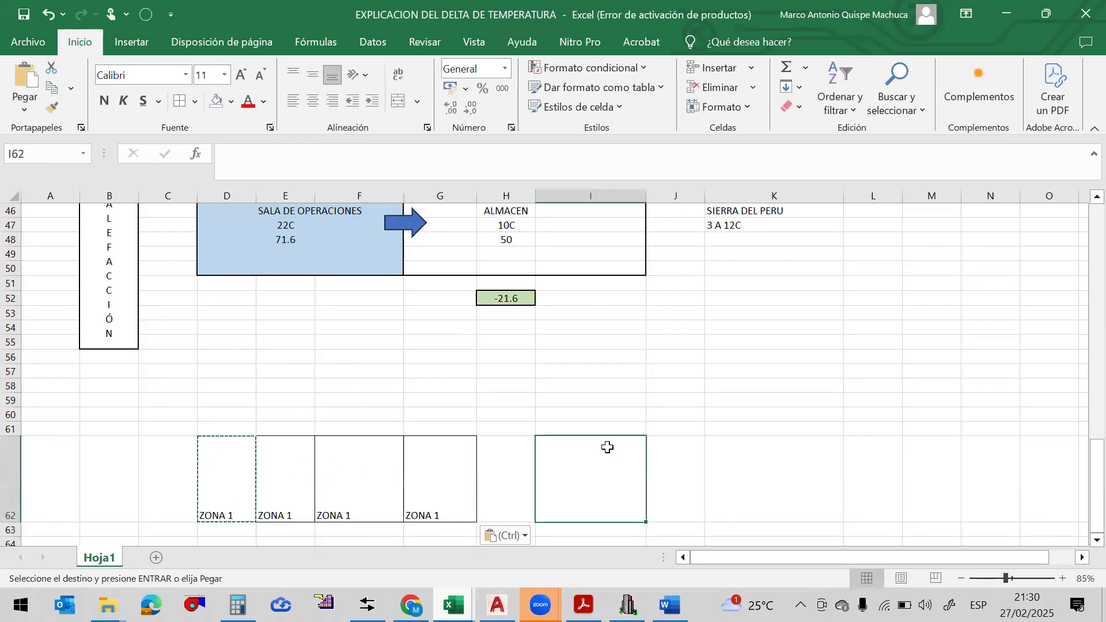
key("Escape")
Fill D62:G62 as the series ZONA 1 to ZONA 4 and centre the labels horizontally and vertically
left_click(252, 515)
left_click_drag(255, 520, 473, 520)
left_click(484, 511)
left_click_drag(215, 478, 429, 477)
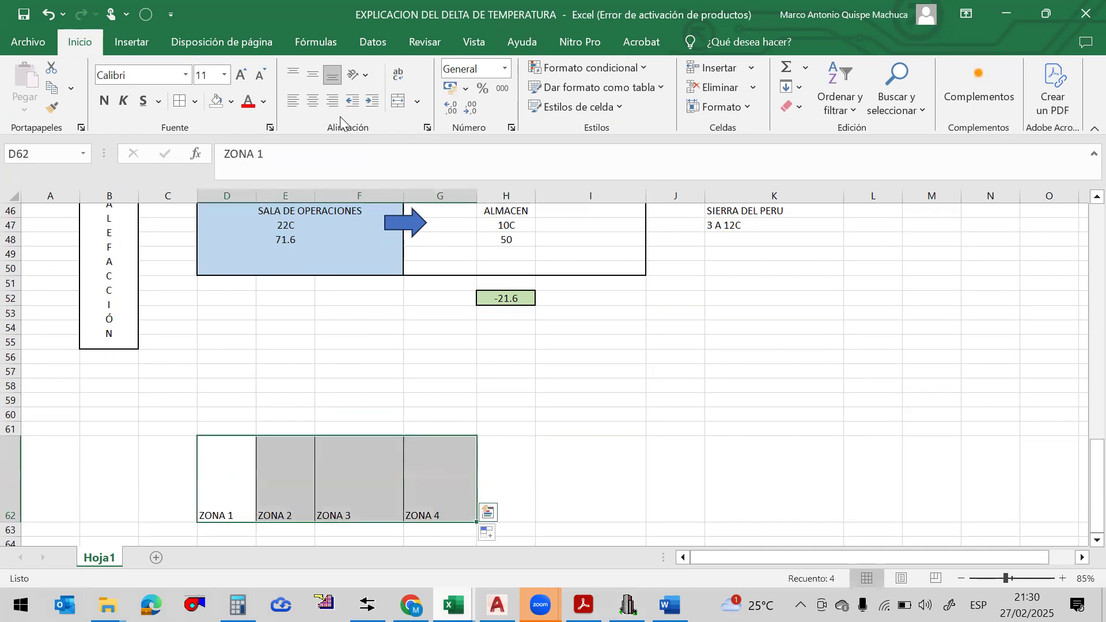
left_click(313, 101)
left_click(313, 75)
left_click(662, 310)
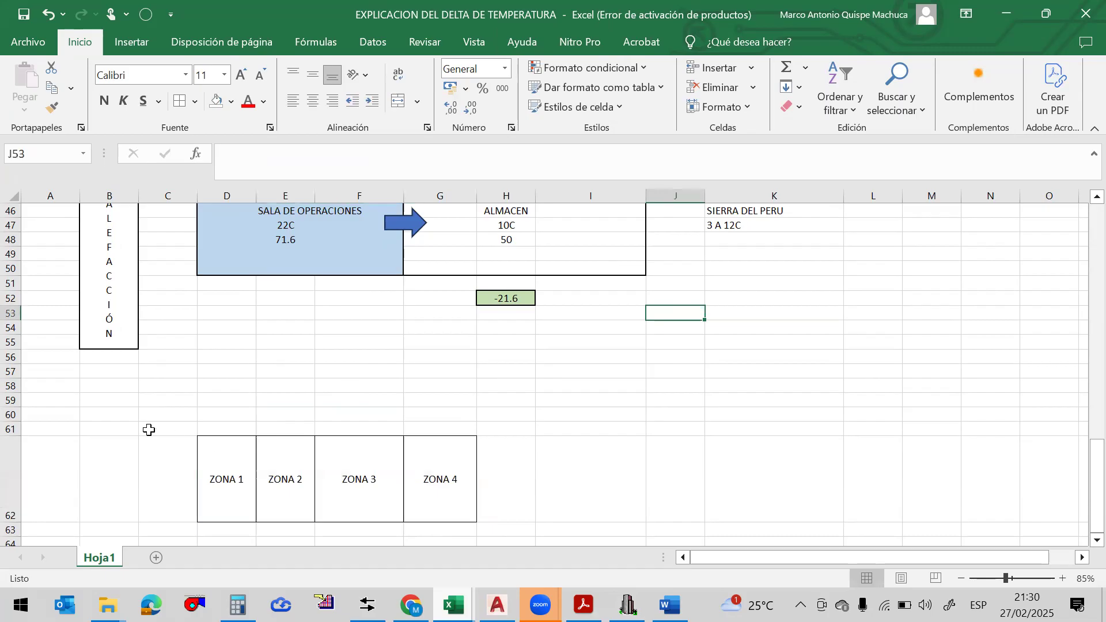
Give cells B59:C60 a thick outside border and a yellow fill
left_click_drag(109, 399, 164, 410)
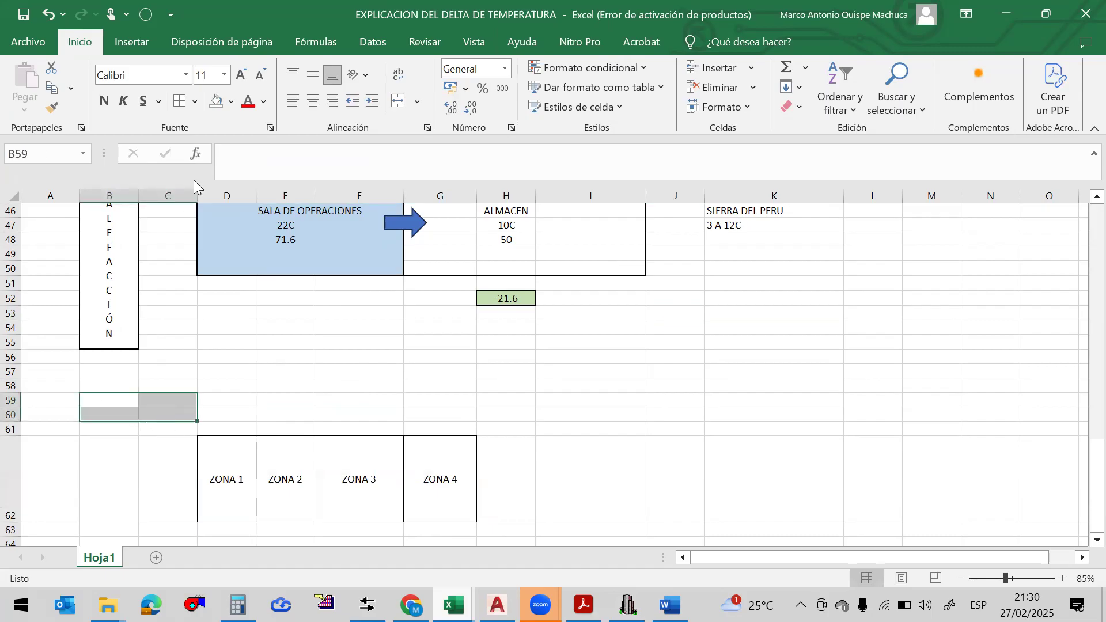
left_click(197, 104)
left_click(247, 294)
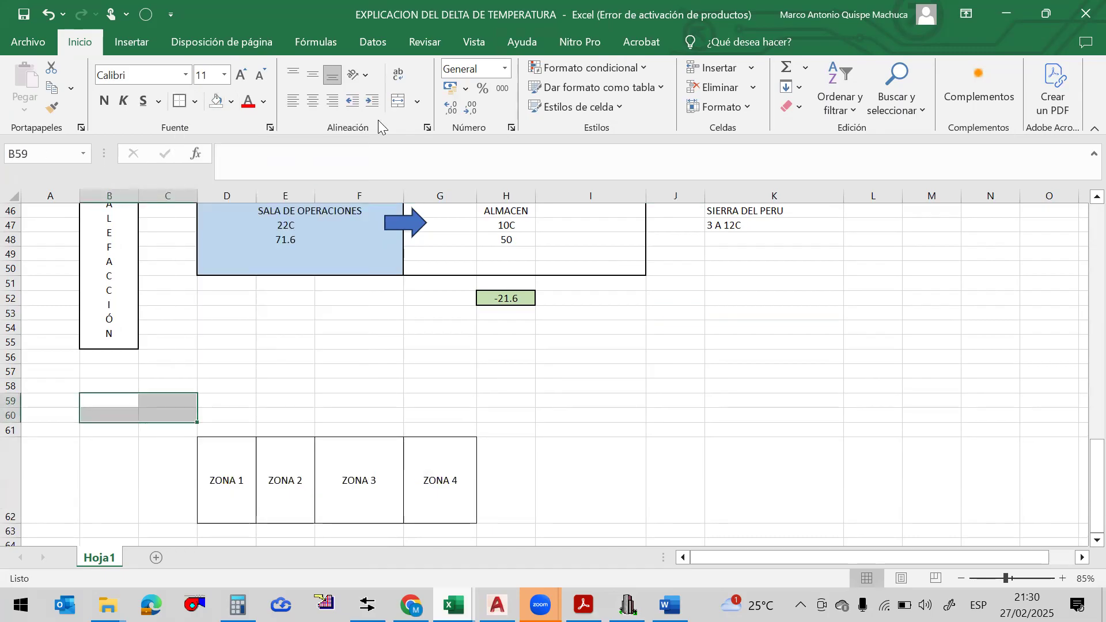
left_click(231, 102)
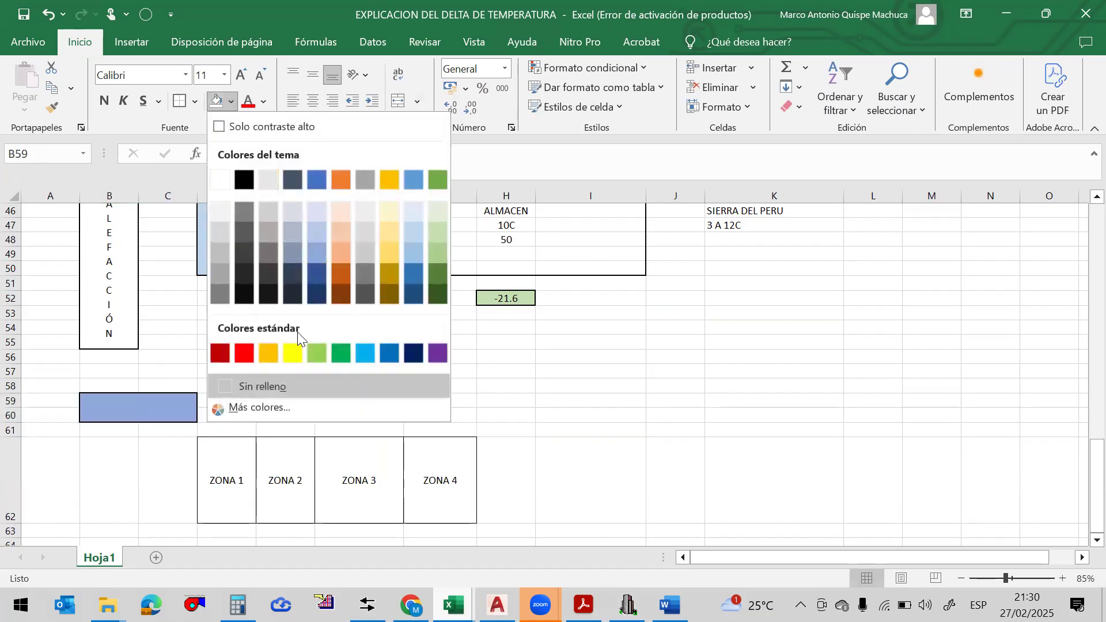
left_click(293, 363)
left_click(578, 360)
scroll(524, 409, "up", 1)
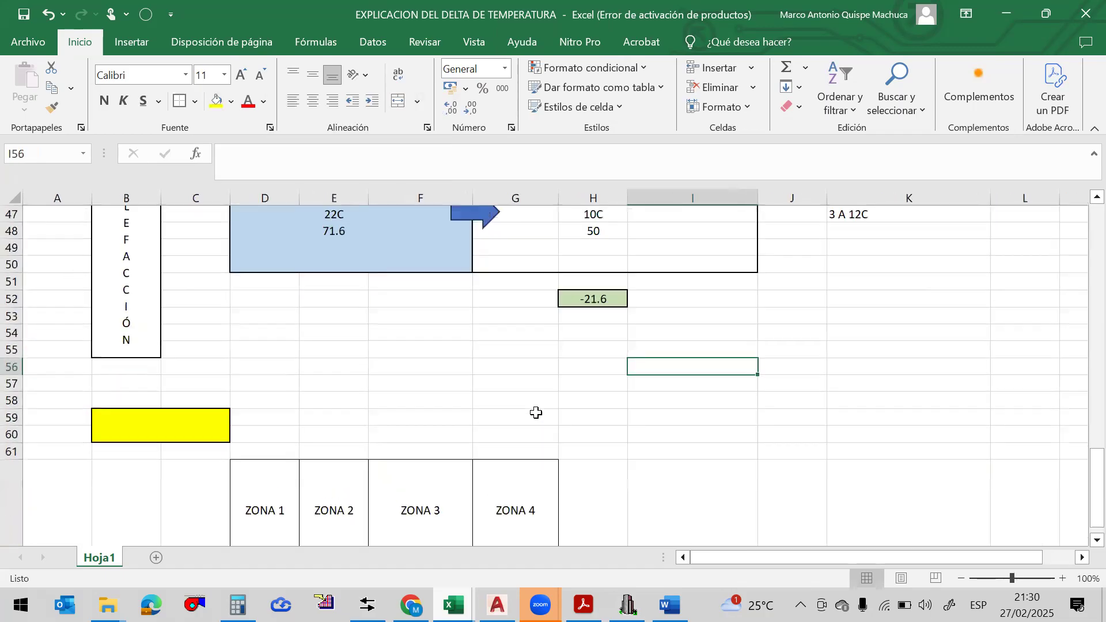
scroll(541, 397, "down", 1)
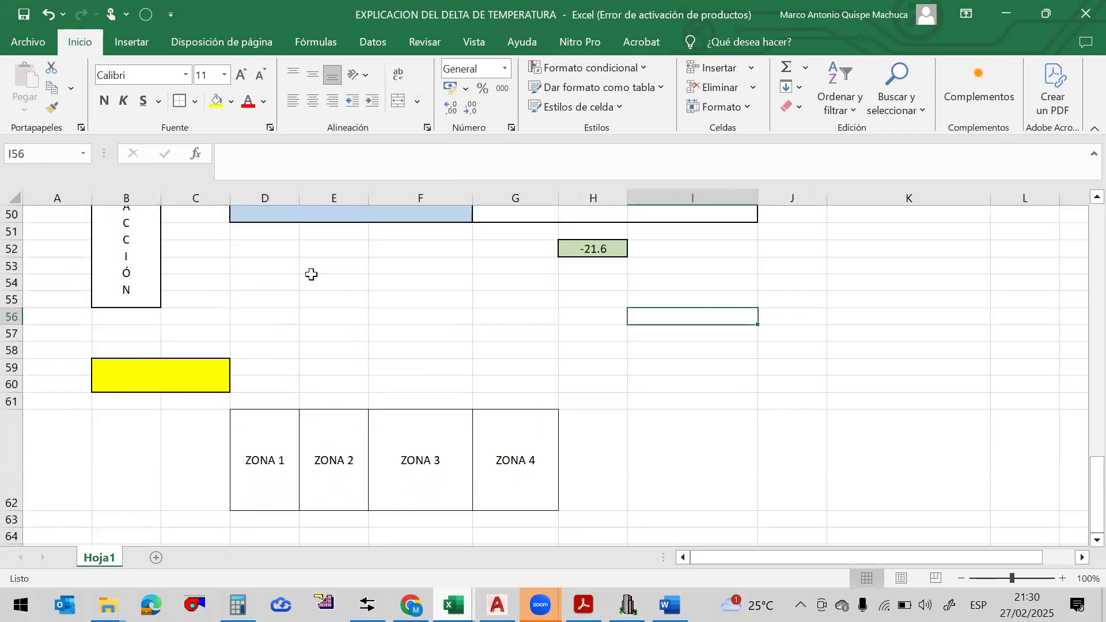
Insert a blank column D between the yellow box and the ZONA 1 cell
left_click(280, 454)
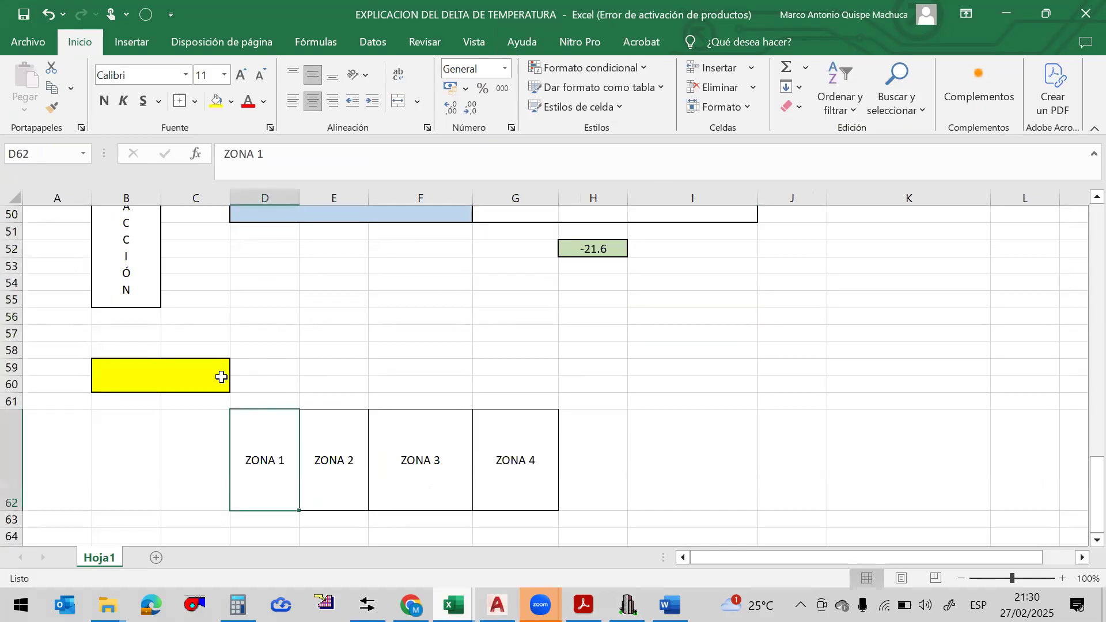
right_click(251, 195)
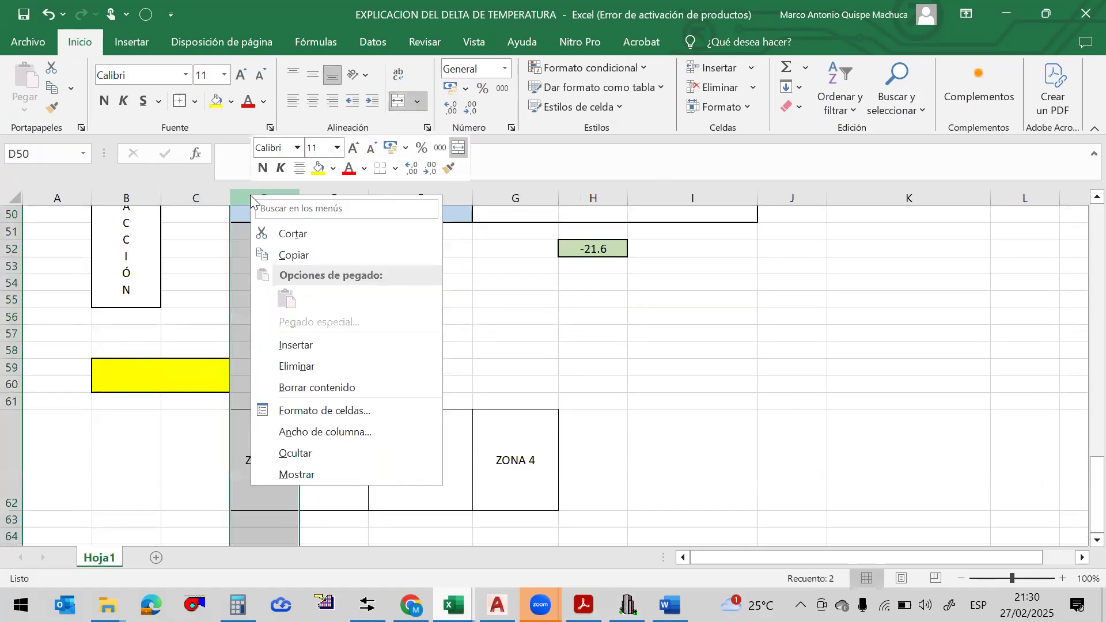
left_click(295, 345)
left_click(334, 428)
Remove the yellow fill from cells D59:D60 of the inserted column
left_click(289, 375)
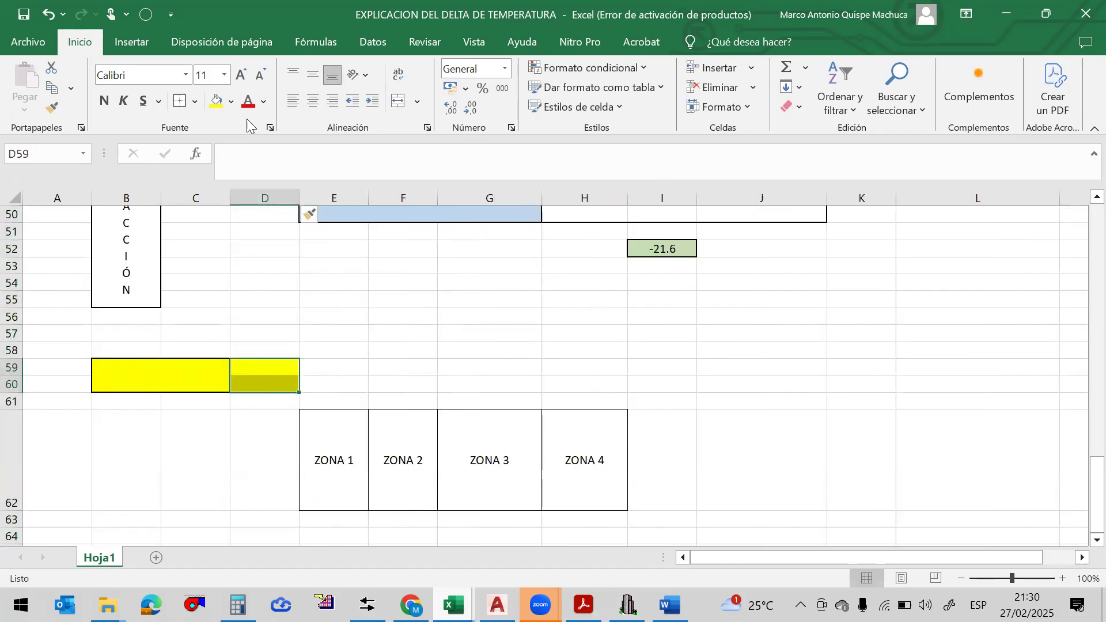
left_click(231, 101)
left_click(261, 382)
key("Right")
key("Right")
key("Right")
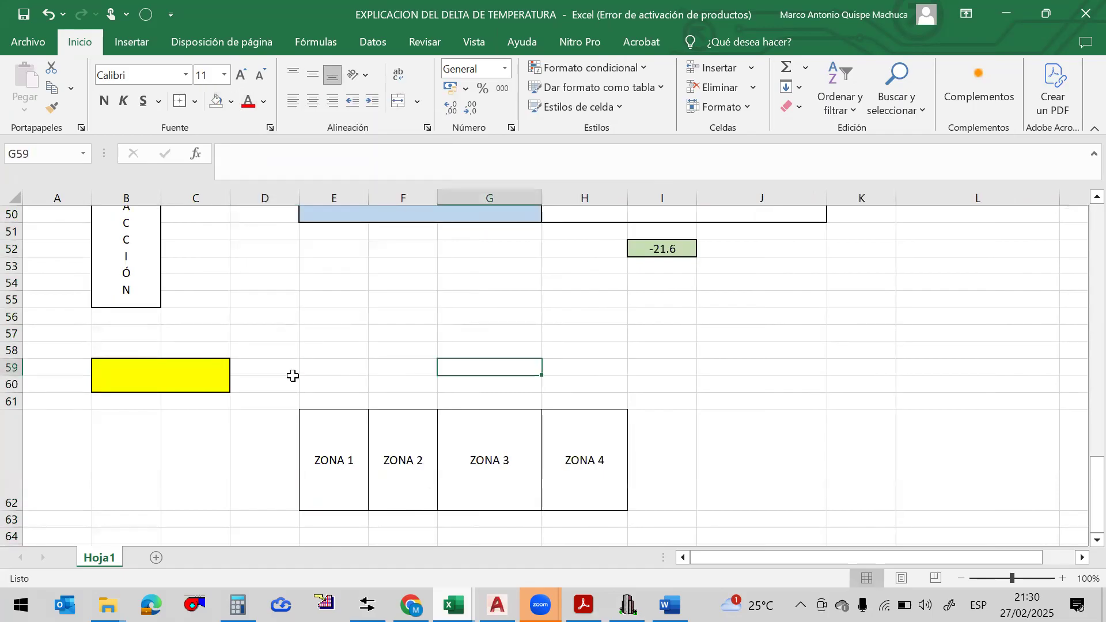
Insert a row at row 60 so the yellow box becomes three rows tall
left_click(151, 387)
left_click(192, 380)
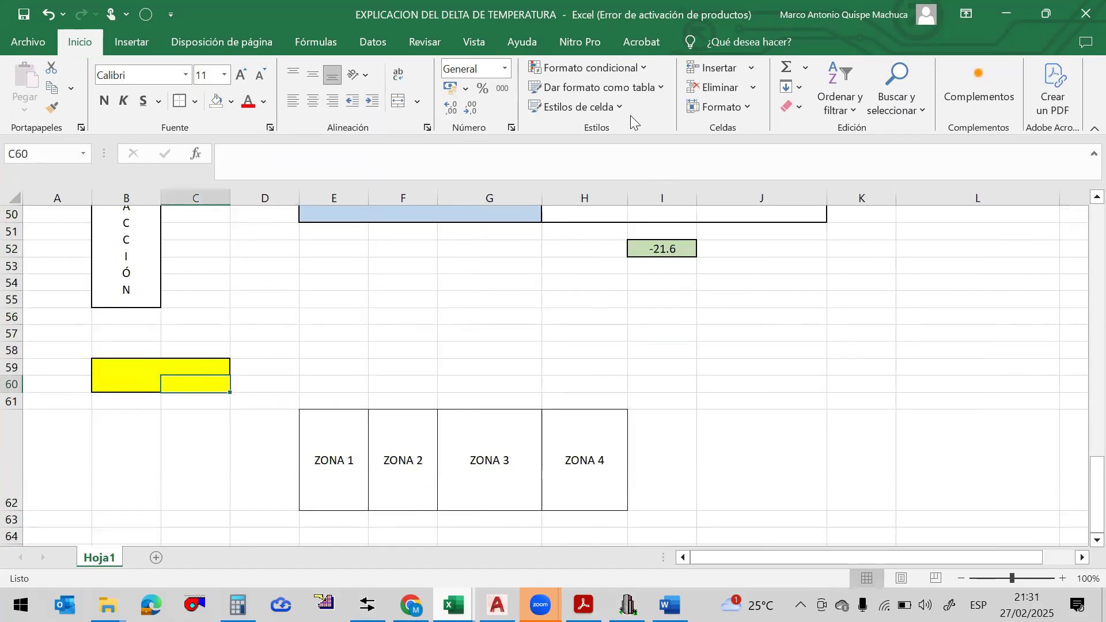
left_click(751, 68)
left_click(747, 116)
Fill D60:H60 with light blue as a horizontal duct starting at the yellow box
left_click_drag(248, 384, 560, 371)
left_click(231, 102)
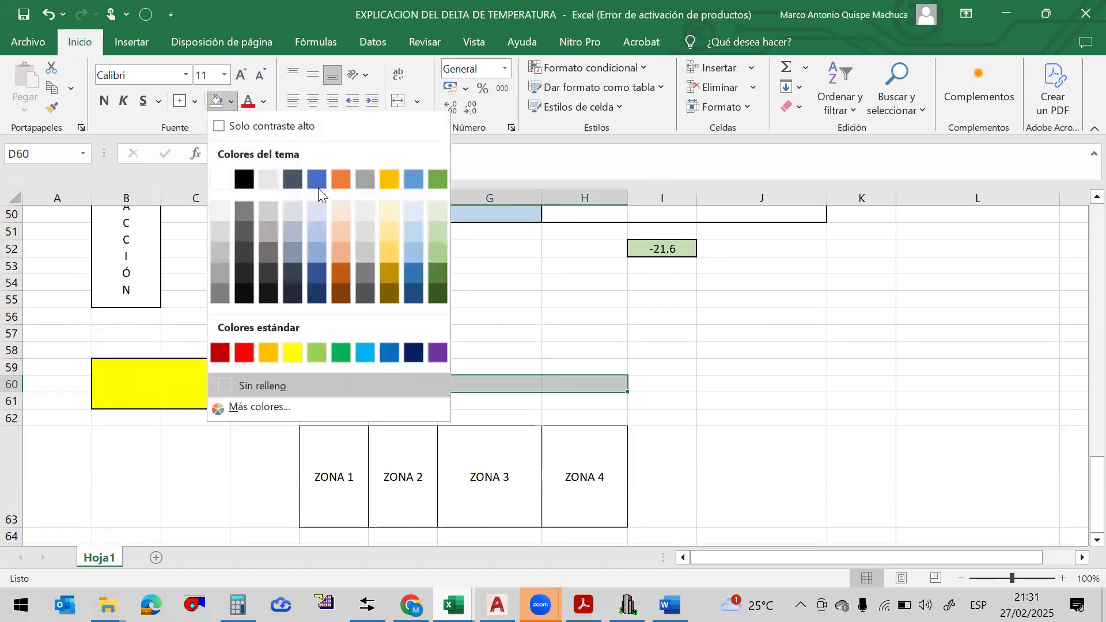
left_click(410, 233)
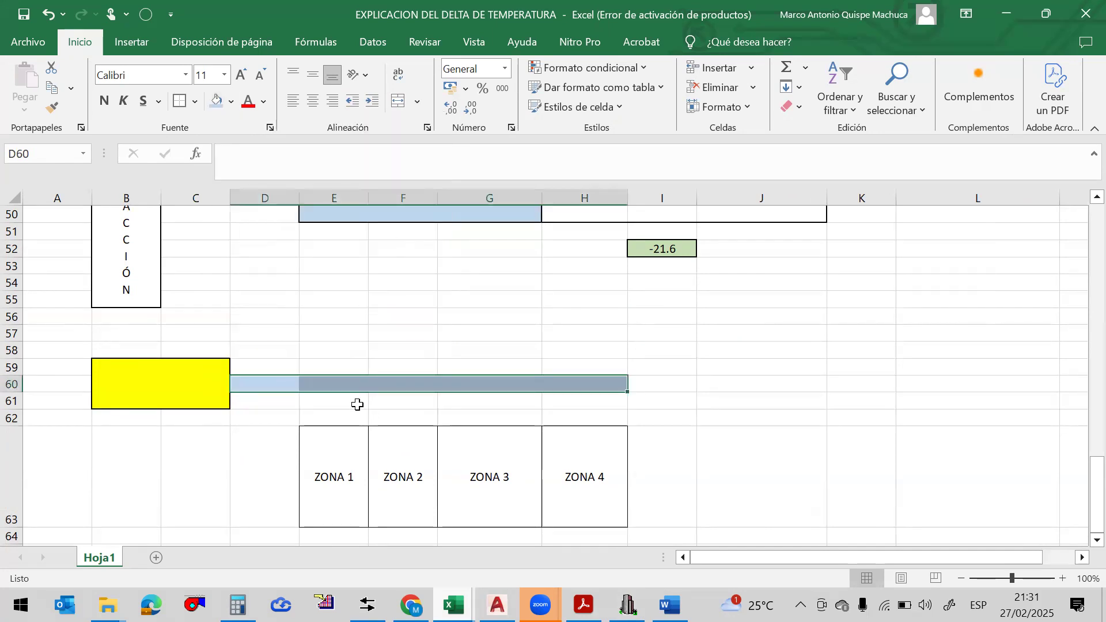
left_click(333, 400)
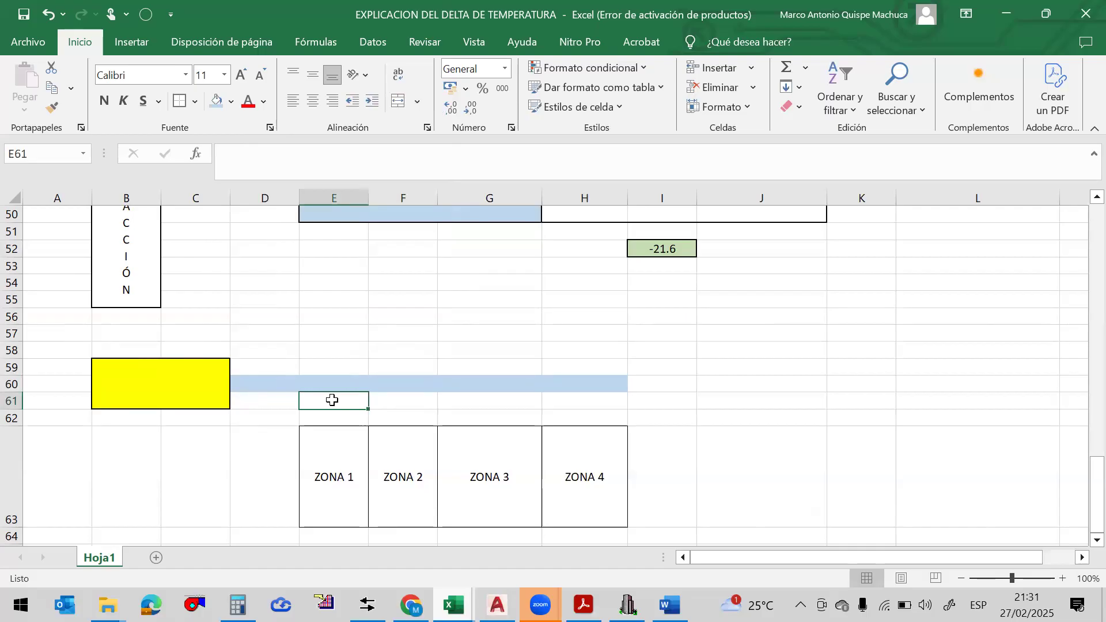
left_click(355, 193)
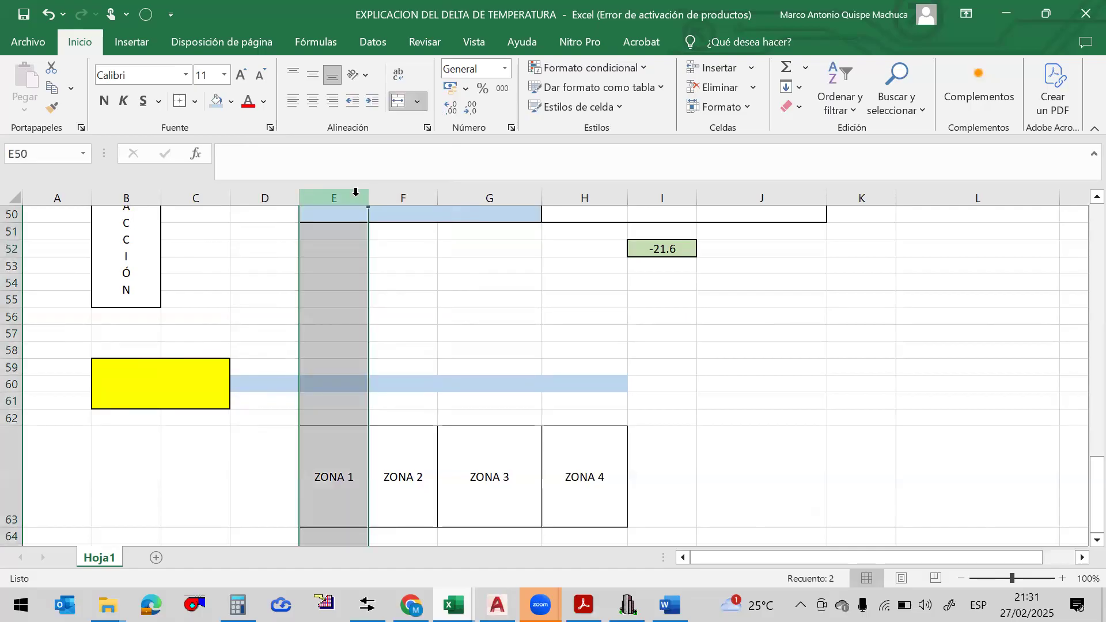
right_click(357, 196)
left_click(421, 352)
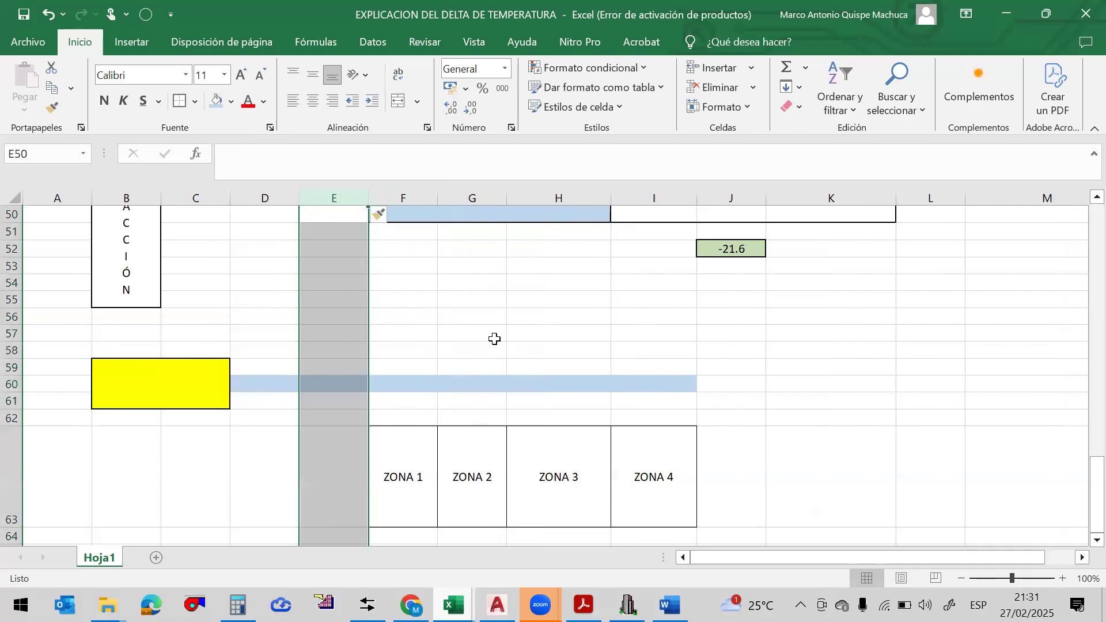
left_click(481, 428)
key("ctrl+z")
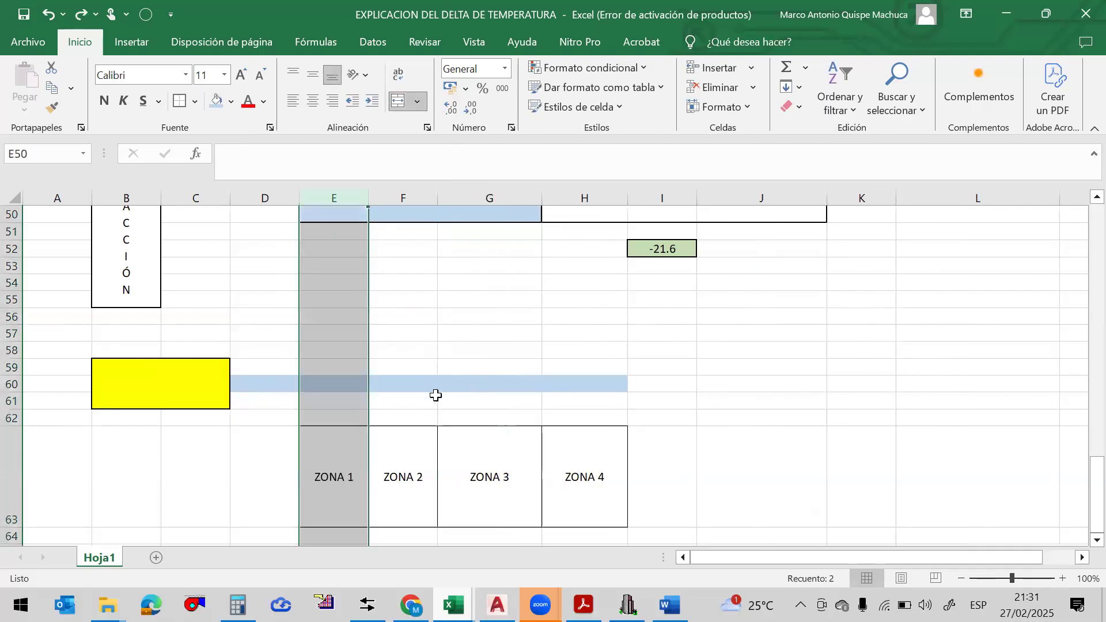
left_click(344, 406)
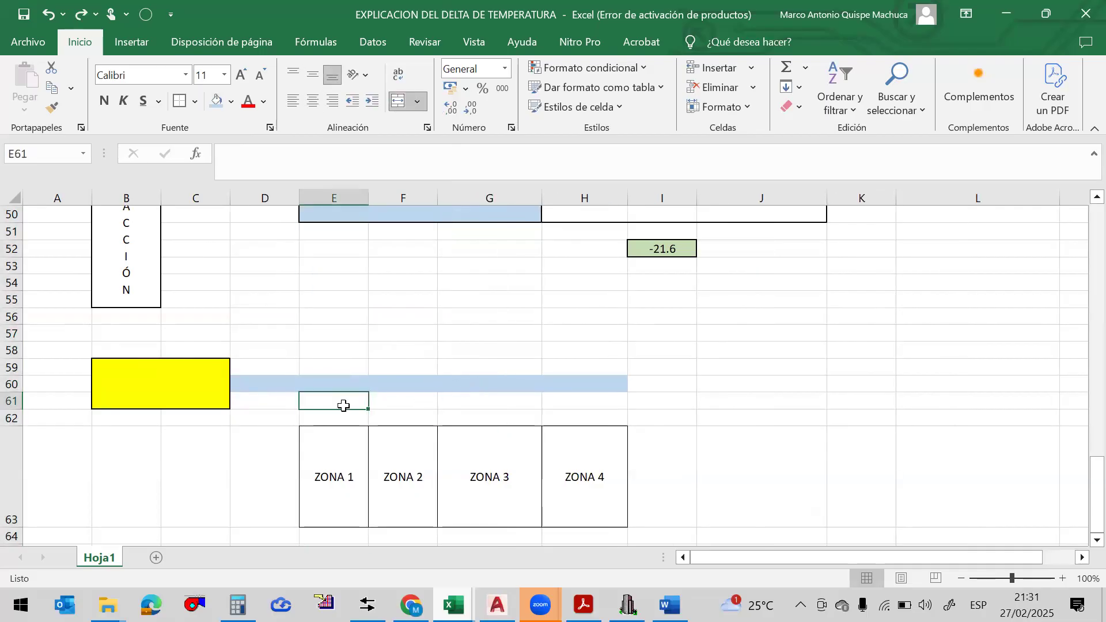
left_click_drag(344, 407, 344, 419)
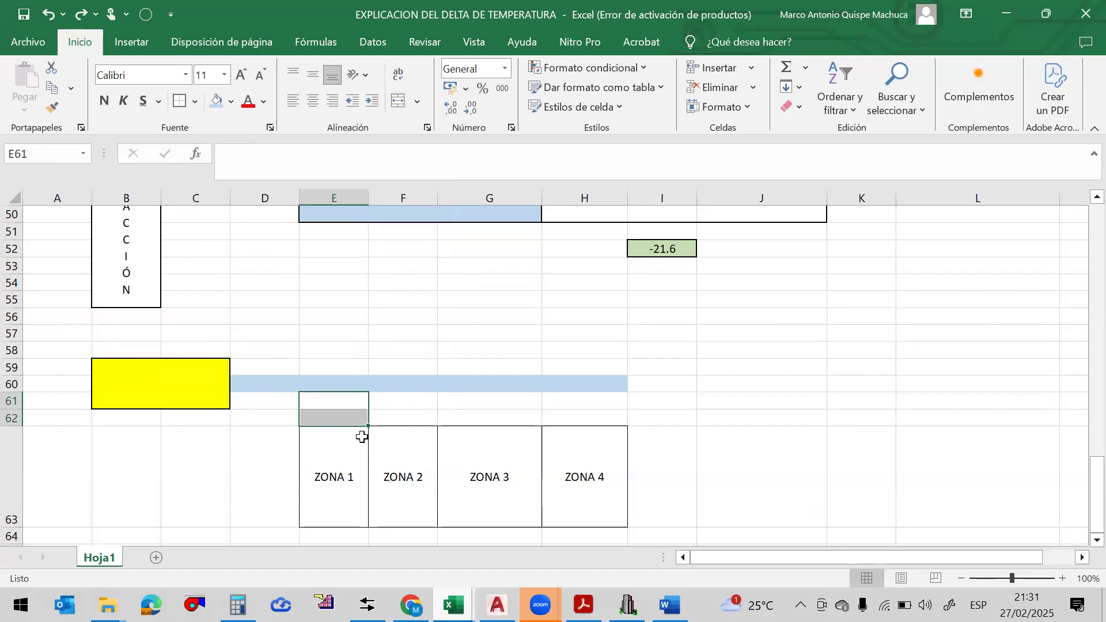
Clear the labels in F63 and H63, and change the label in G63 to ZONA 2
left_click(403, 439)
key("Delete")
left_click(573, 463)
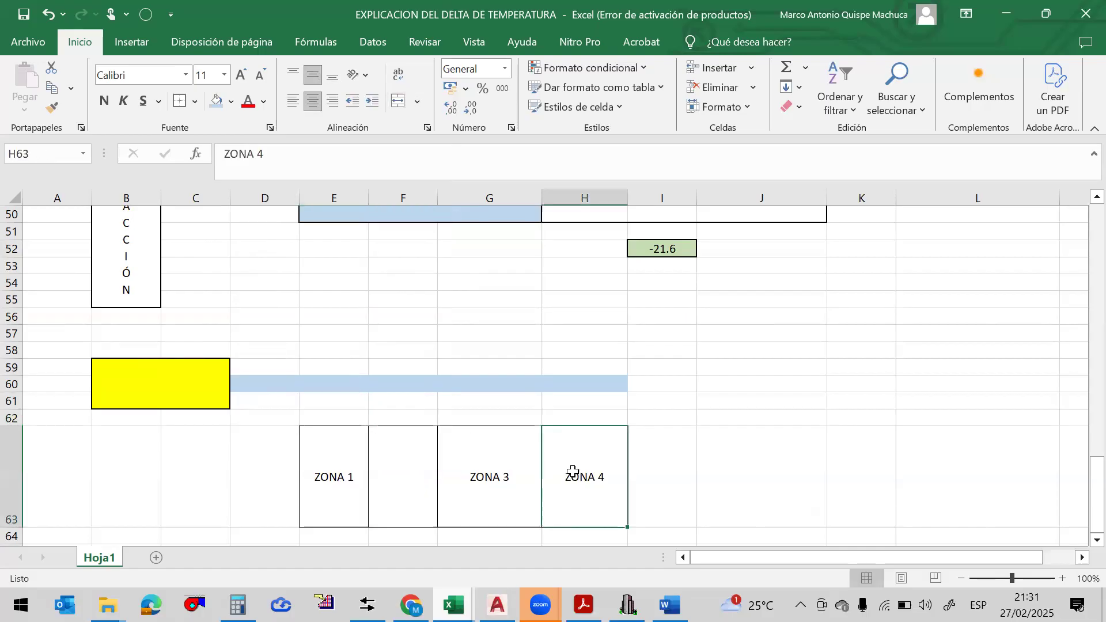
key("Delete")
left_click(507, 469)
double_click(513, 474)
key("Return")
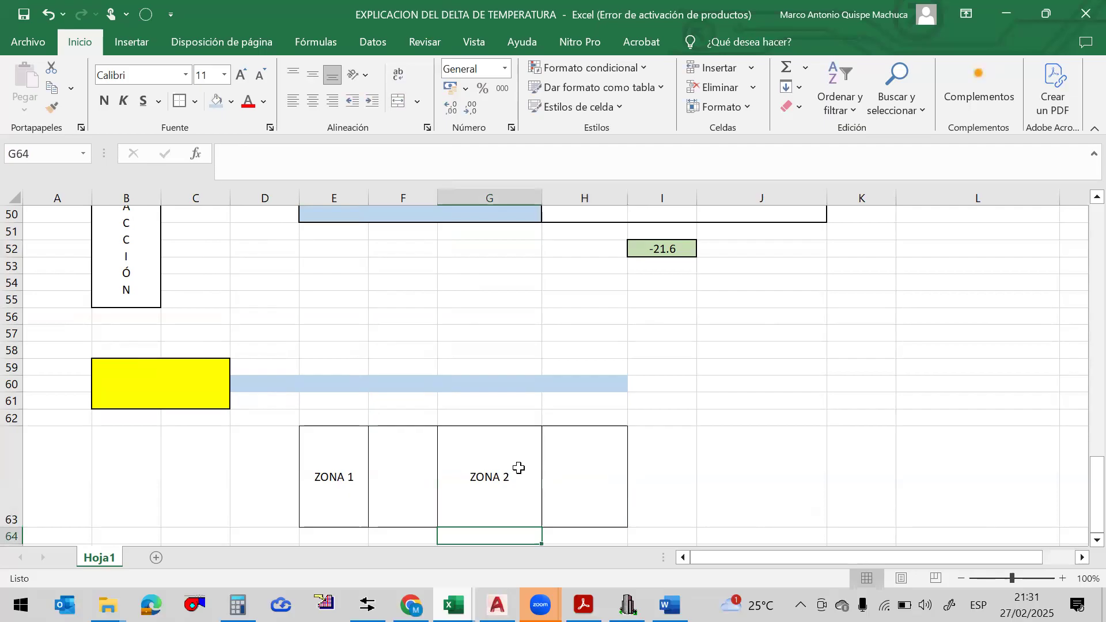
Copy the ZONA 2 cell G63 into I63 and K63, leaving a column between the zones
left_click(518, 467)
left_click(425, 472)
left_click(521, 472)
key("ctrl+c")
left_click(662, 479)
key("ctrl+v")
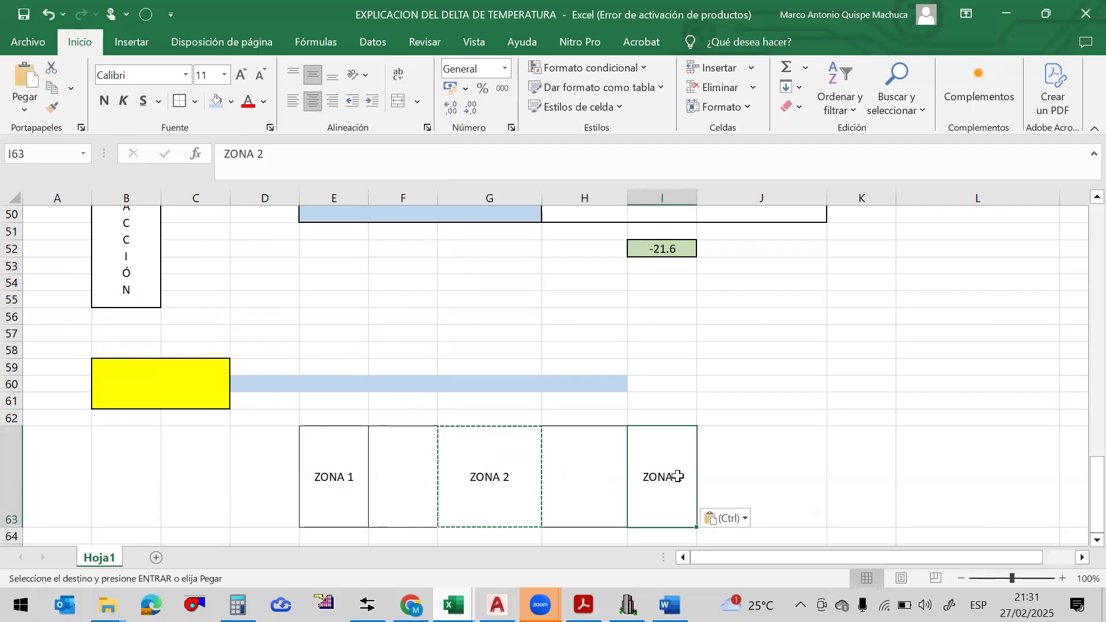
left_click(862, 469)
key("ctrl+v")
Rename the copied label in I63 as ZONA 3 and the one in K63 as ZONA 4
double_click(685, 476)
key("BackSpace")
type("3")
key("Return")
left_click(884, 474)
double_click(885, 475)
key("BackSpace")
type("4")
key("Tab")
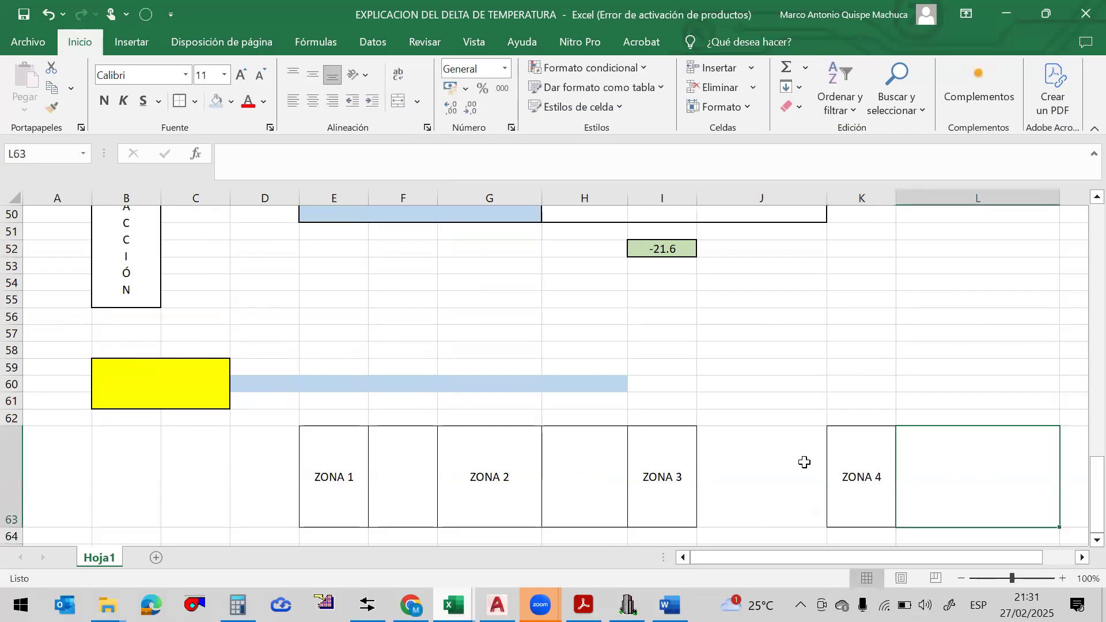
Narrow the spacer columns J, H and F between the zones, setting column F to a width of 5.45
left_click(805, 459)
left_click_drag(827, 197, 765, 198)
left_click_drag(628, 197, 603, 197)
left_click_drag(437, 198, 407, 197)
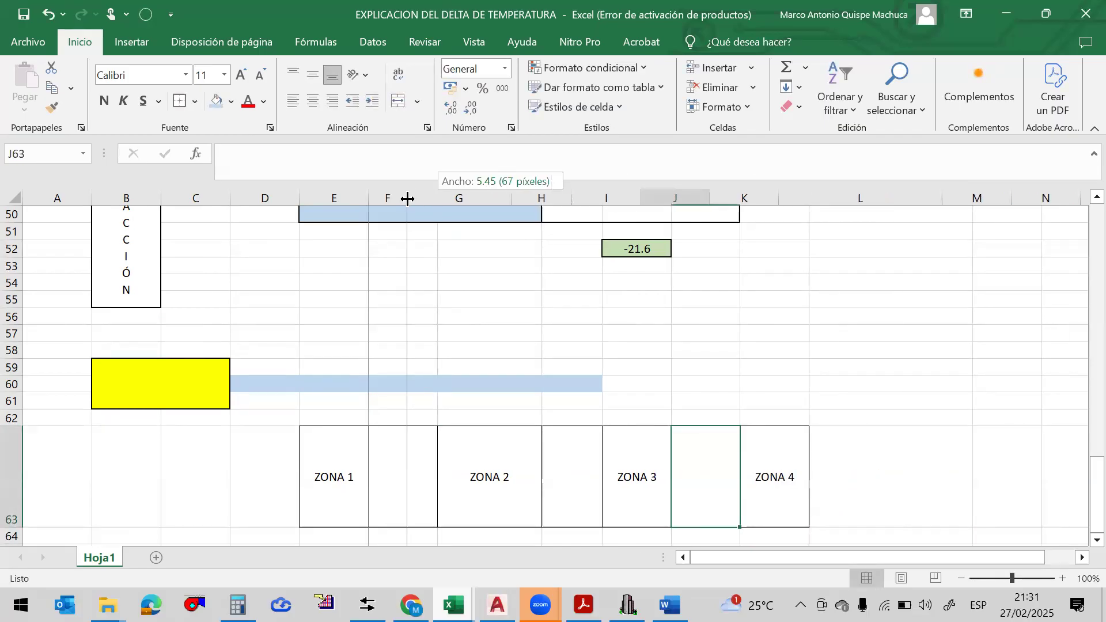
left_click(830, 390)
Remove the borders from the spacer cells F63, H63 and J63 between the zones
left_click(386, 454)
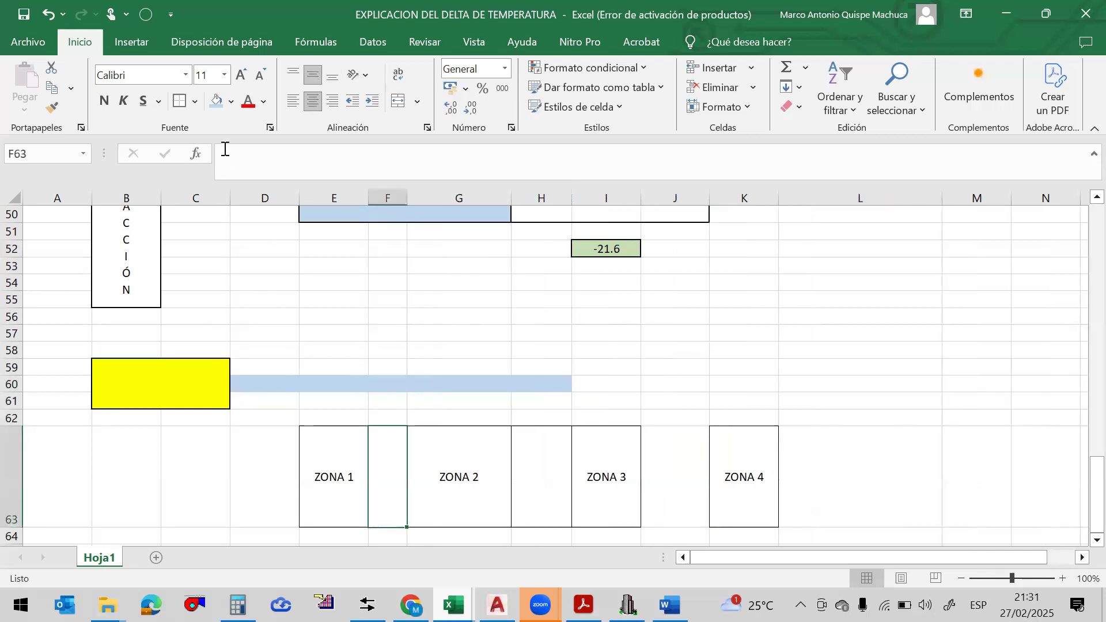
left_click(195, 105)
left_click(235, 230)
left_click(550, 476)
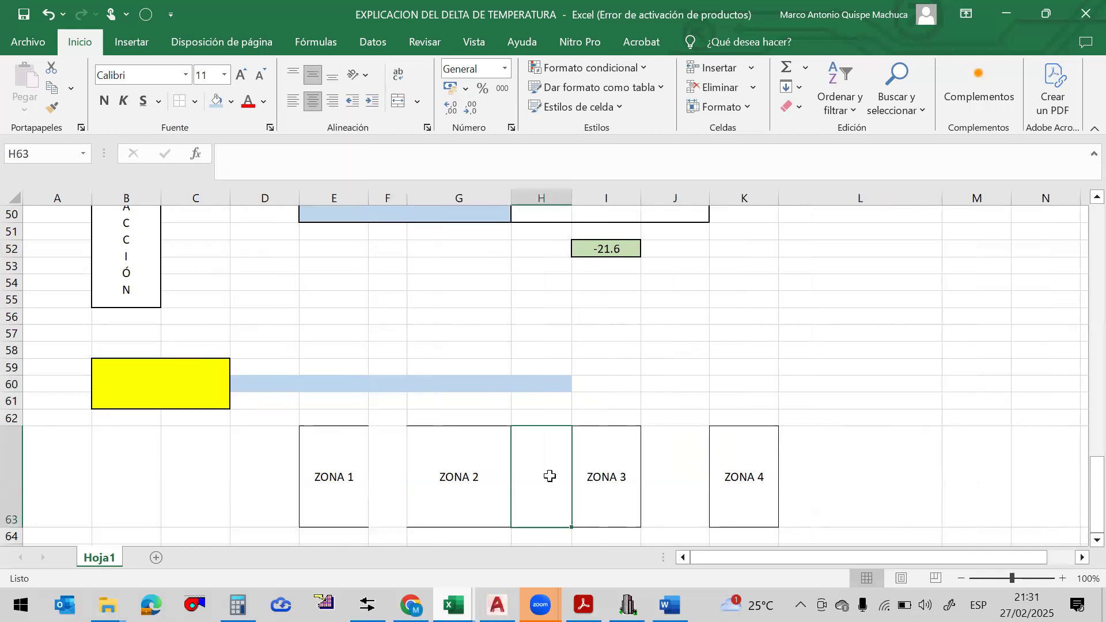
left_click_drag(623, 458, 677, 453)
left_click_drag(596, 350, 675, 350)
Apply a thick outside border to each of the zone cells E63, G63, I63 and K63
left_click(330, 450)
left_click(194, 101)
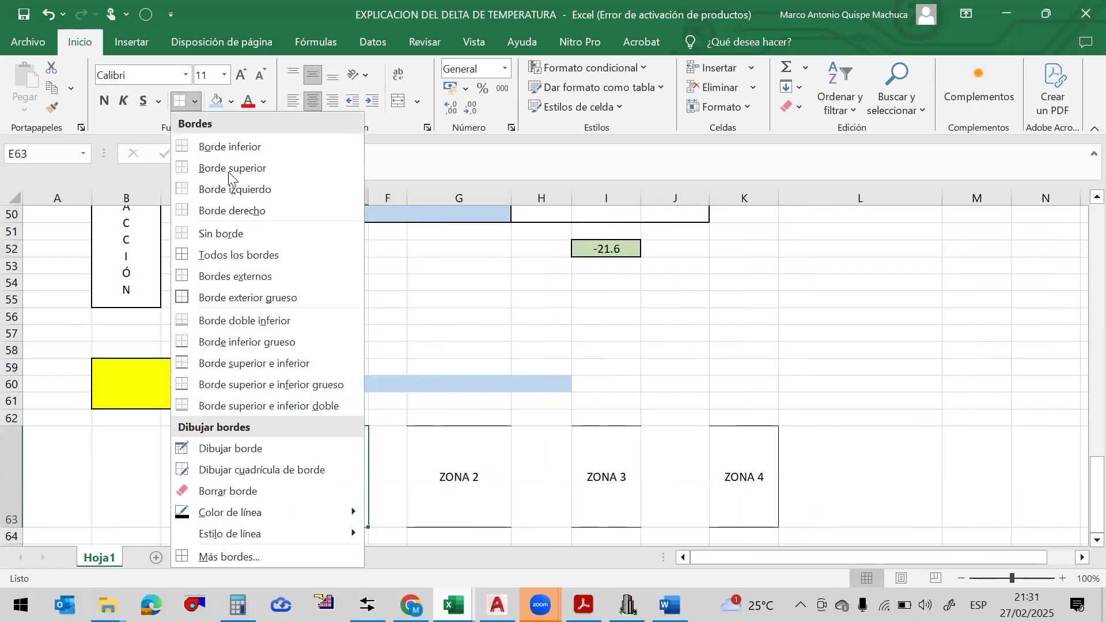
left_click(271, 294)
left_click(412, 487)
left_click(179, 102)
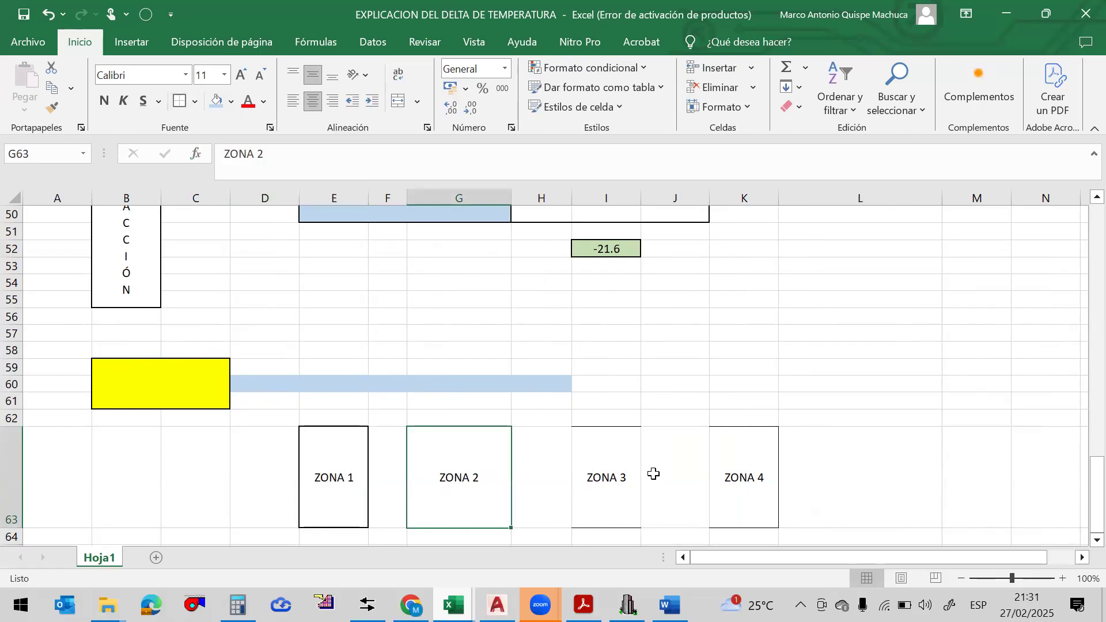
left_click(597, 452)
left_click(180, 102)
left_click(752, 452)
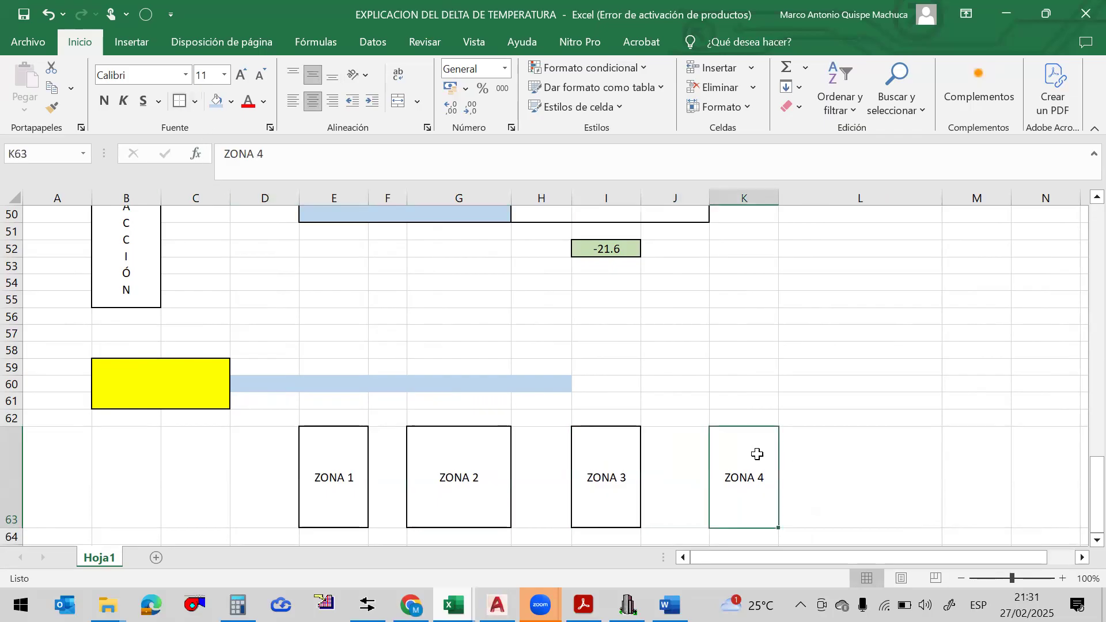
left_click(180, 101)
left_click(858, 330)
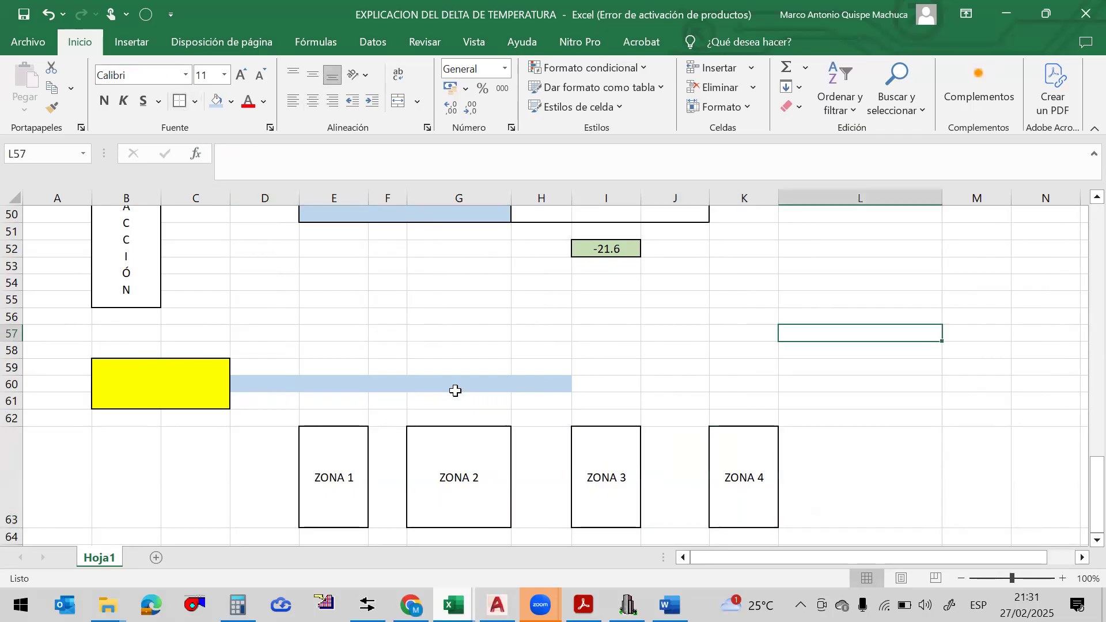
Merge and centre B60:C60 in the yellow box and enter the label UMA / UTA
left_click(192, 378)
left_click_drag(151, 378, 206, 382)
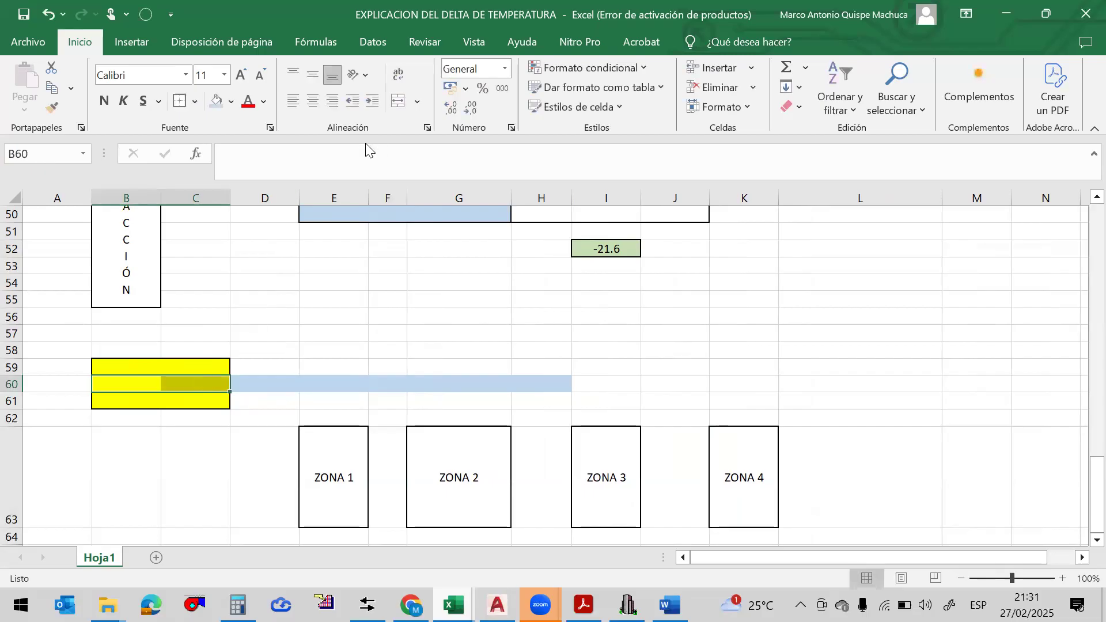
left_click(391, 101)
double_click(189, 381)
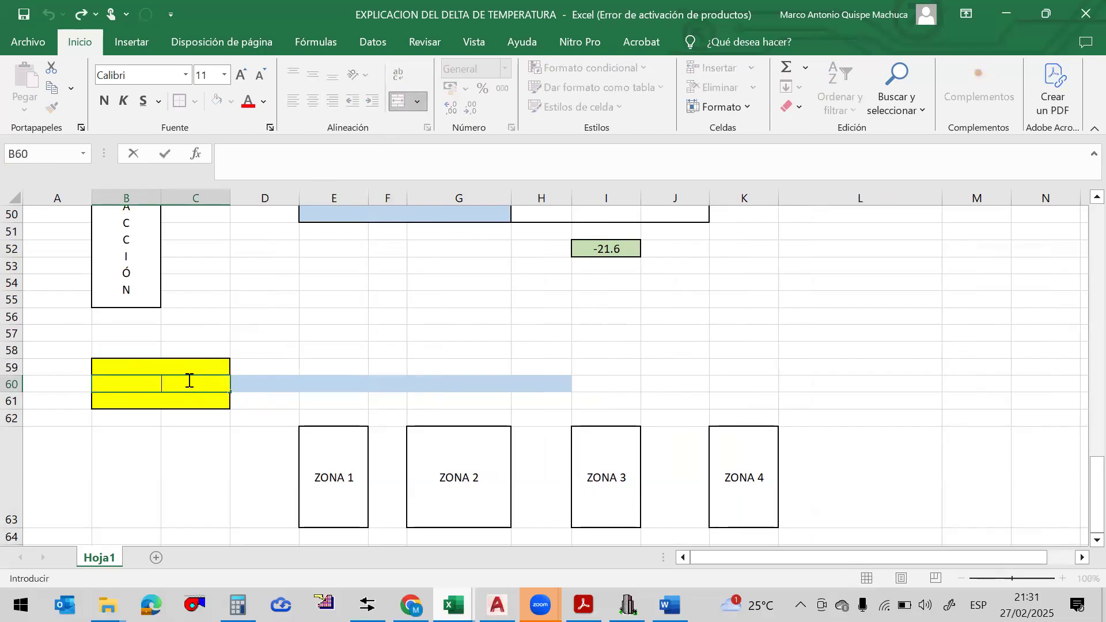
type("um")
key("Caps_Lock")
type("UMA ")
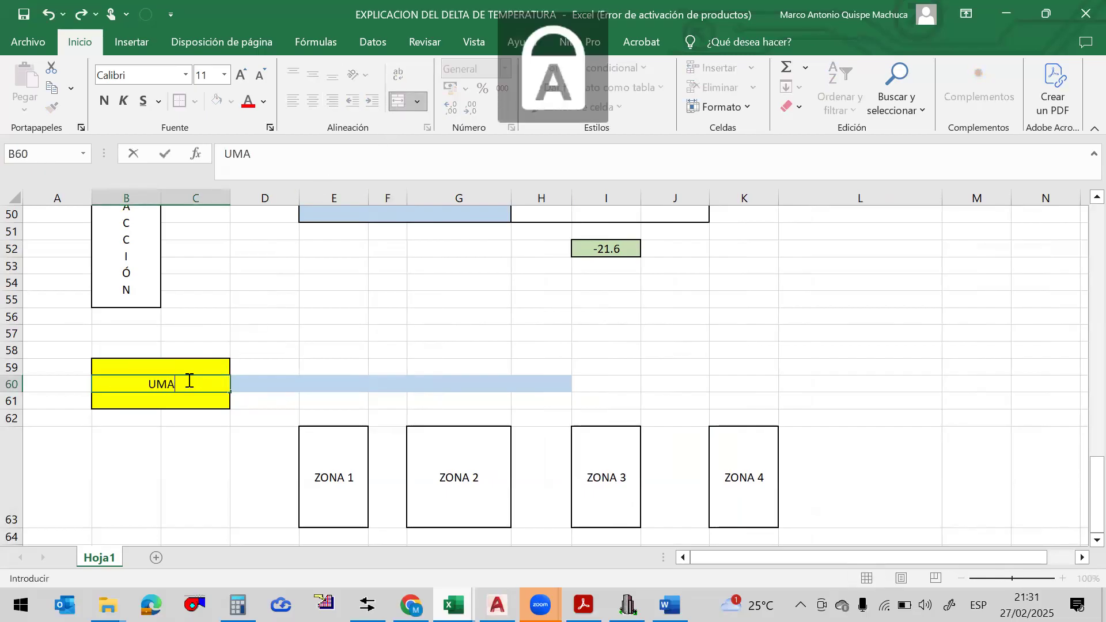
type("/ UTA")
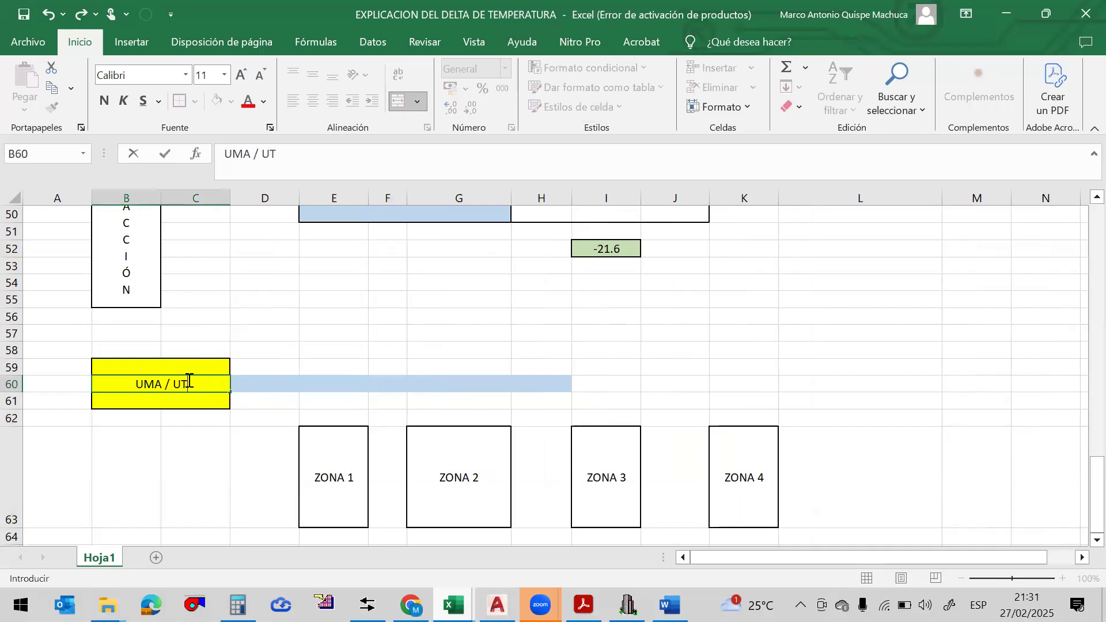
key("Return")
left_click(188, 381)
Extend the light-blue duct fill across D60:K60 and down rows 61:62 of columns E, G, I and K to each zone
left_click_drag(282, 383, 737, 383)
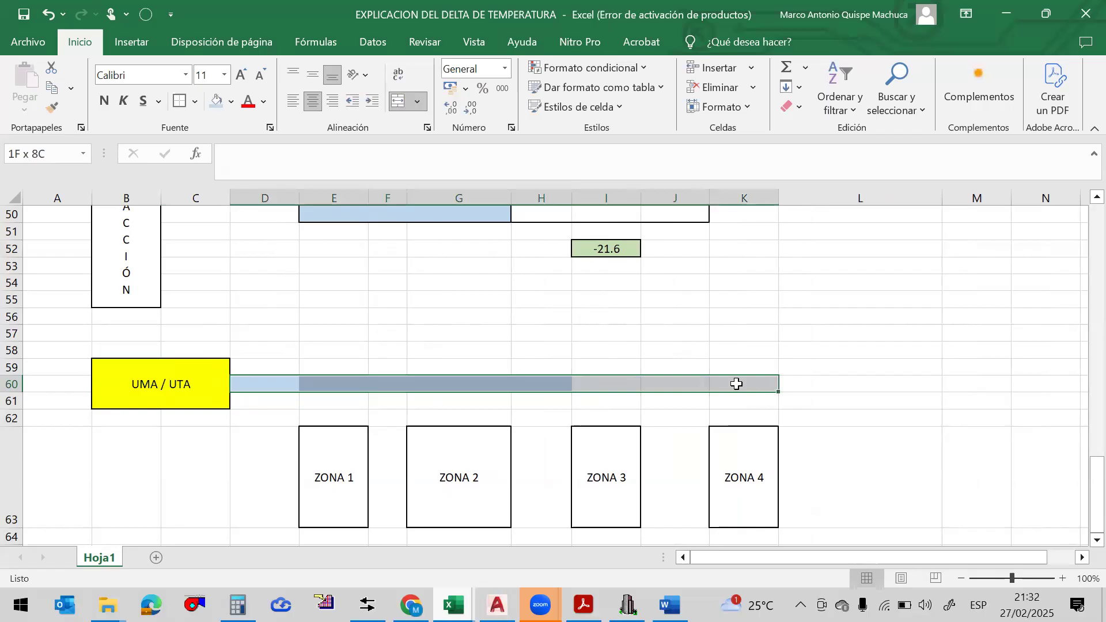
left_click(221, 108)
left_click_drag(333, 402, 333, 410)
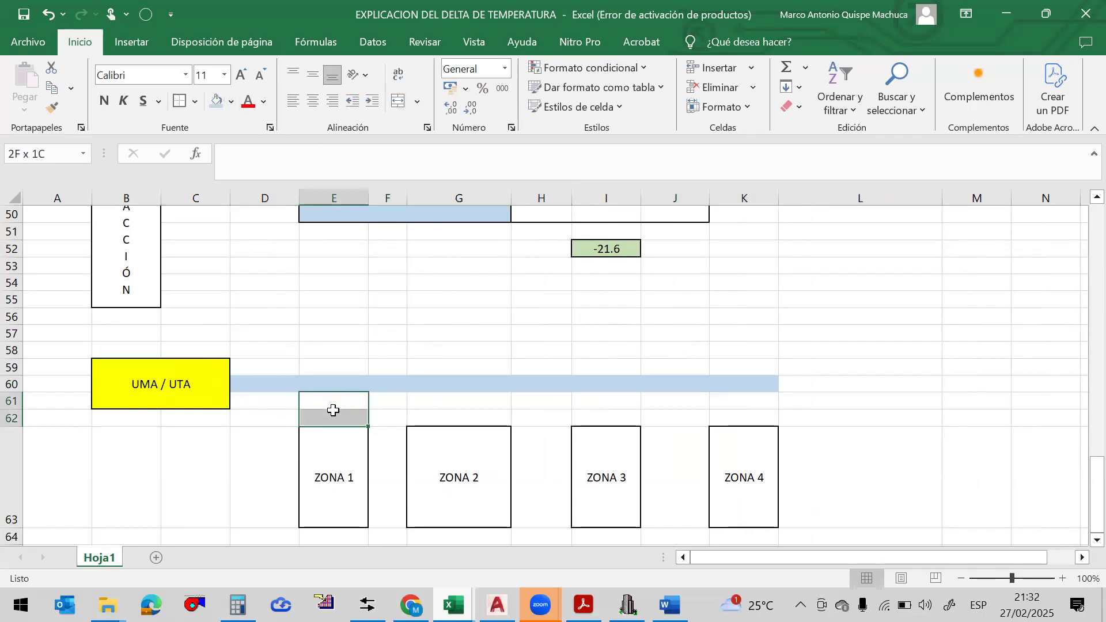
left_click(217, 102)
left_click_drag(469, 403, 467, 418)
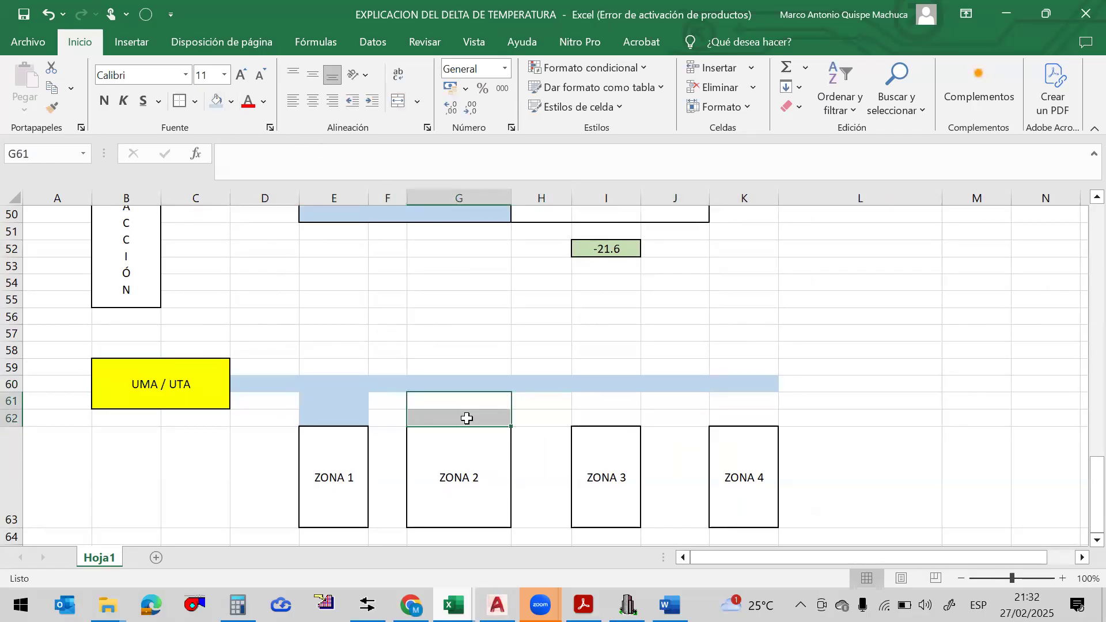
left_click(218, 102)
left_click_drag(604, 400, 603, 419)
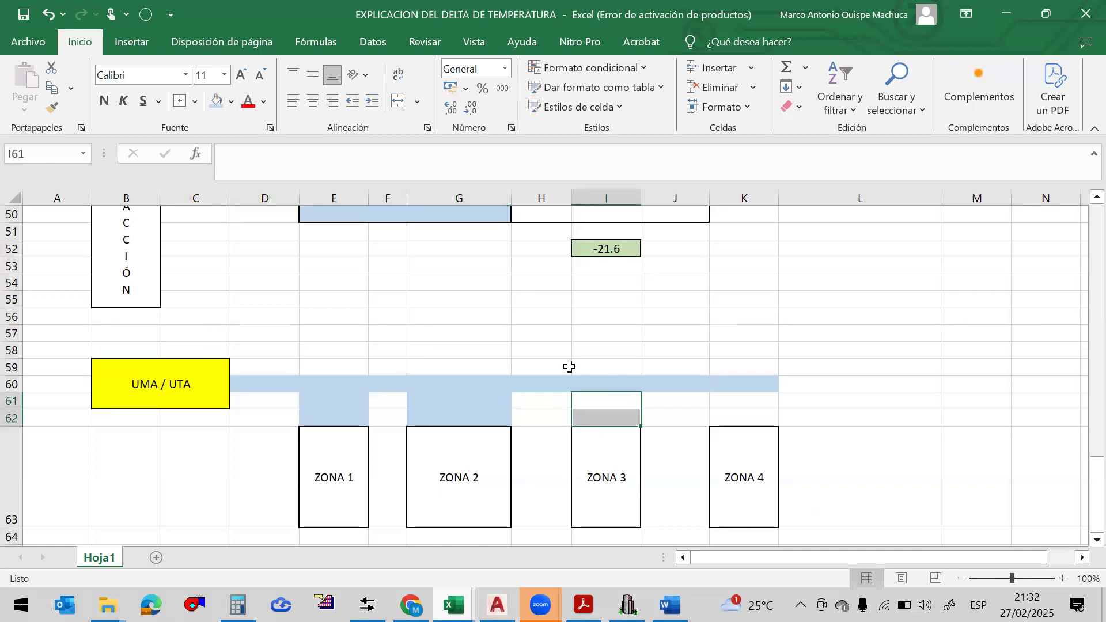
left_click(218, 103)
left_click_drag(750, 402, 747, 418)
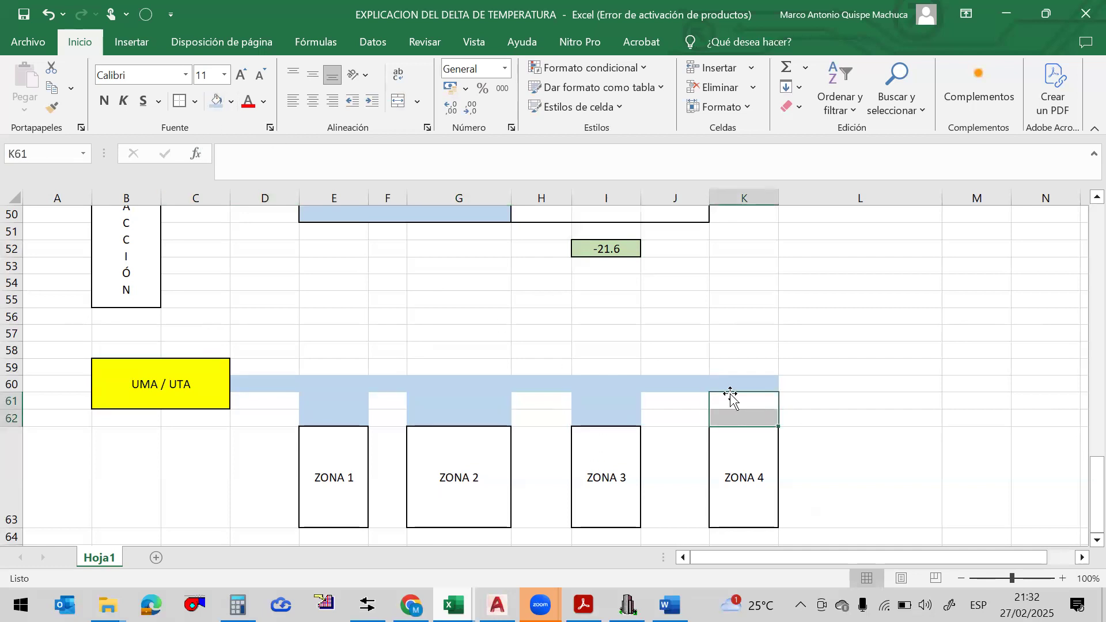
left_click(218, 102)
Insert a row at row 62 to lengthen the duct branches above the zones
left_click(357, 416)
left_click(752, 68)
left_click(726, 108)
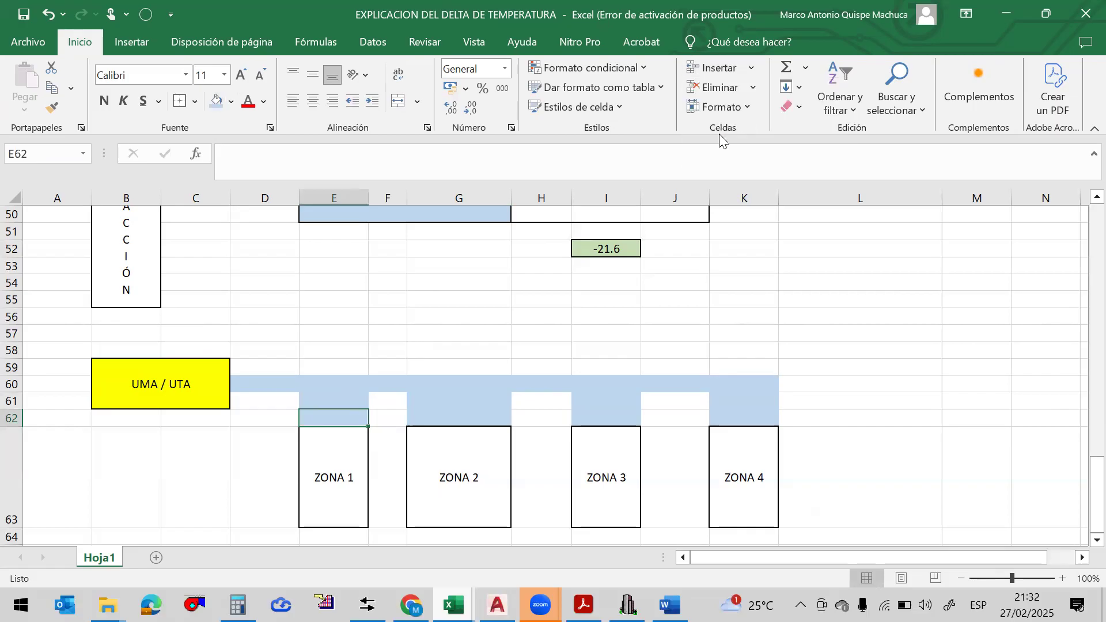
Remove the yellow fill from B62:C62 beneath the UMA / UTA box
left_click(207, 419)
left_click_drag(136, 416, 199, 418)
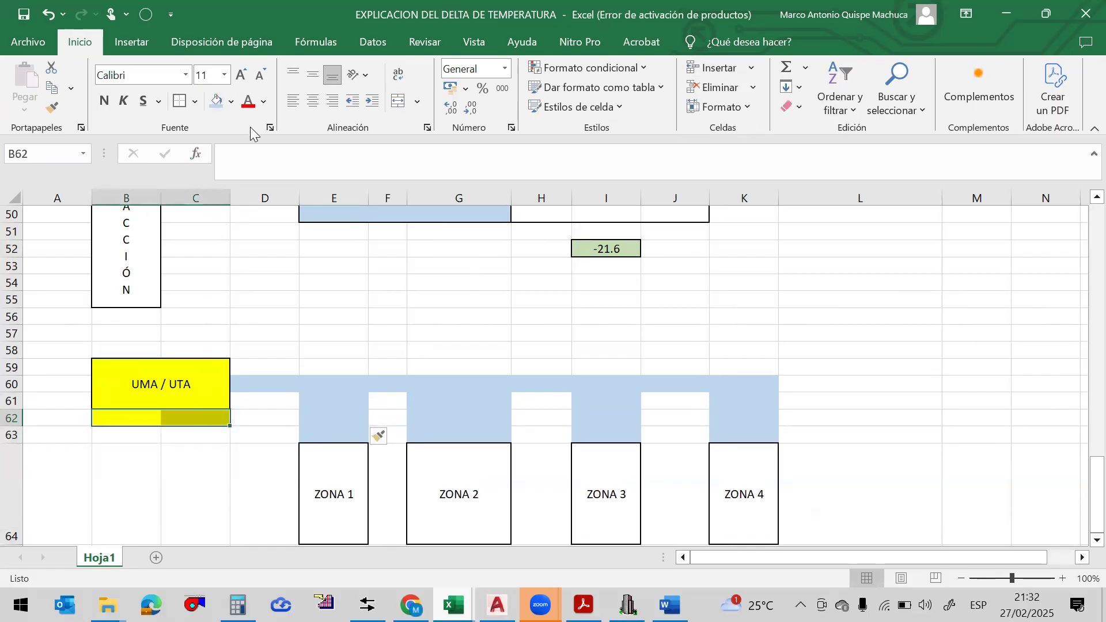
left_click(232, 102)
left_click(254, 386)
left_click(542, 317)
Apply a thick outside border to the duct branch cells E62, G62 and I62
left_click(328, 419)
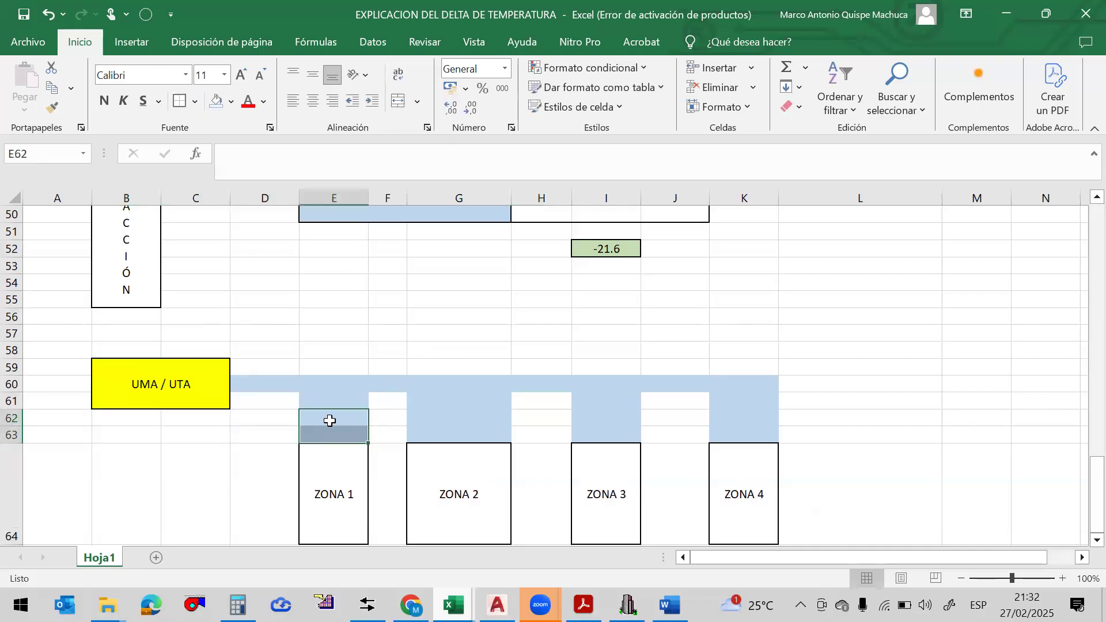
left_click(462, 420)
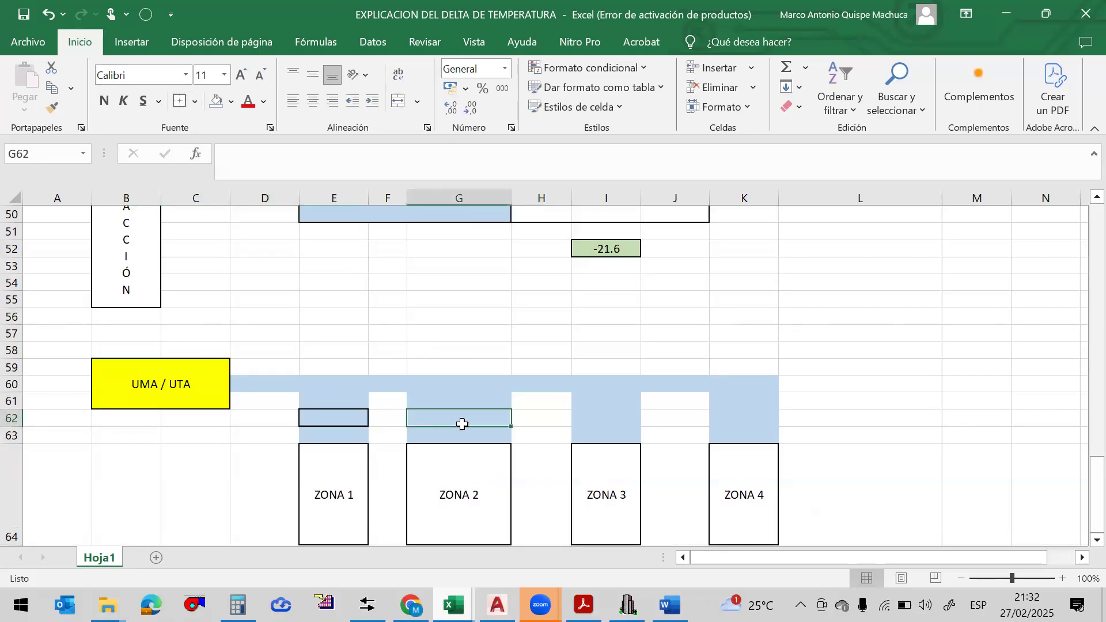
left_click(173, 102)
left_click(612, 415)
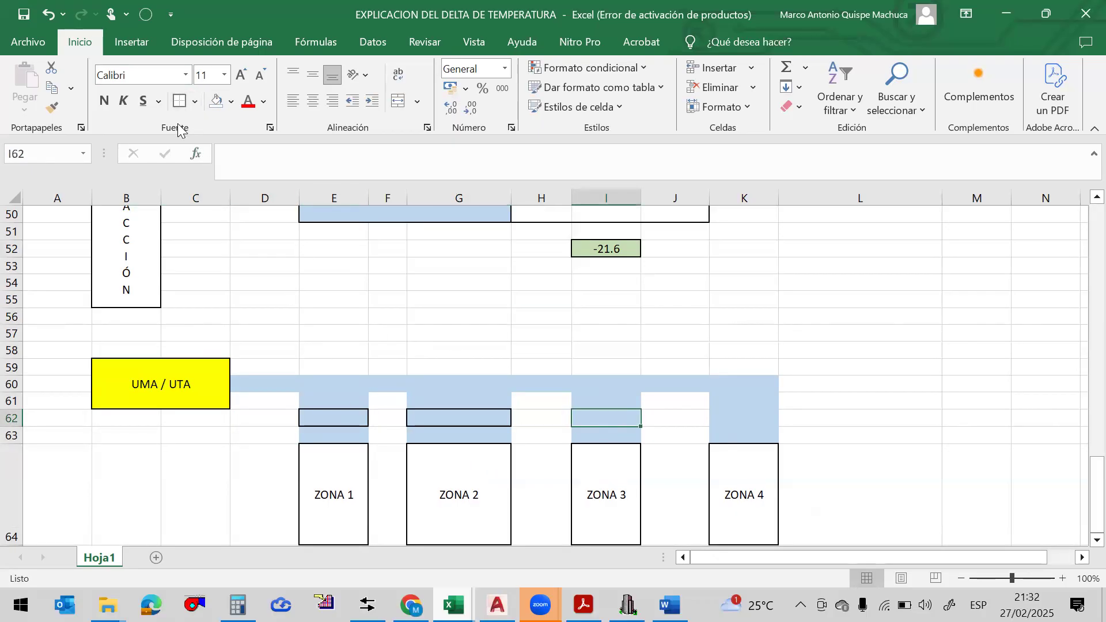
left_click(754, 414)
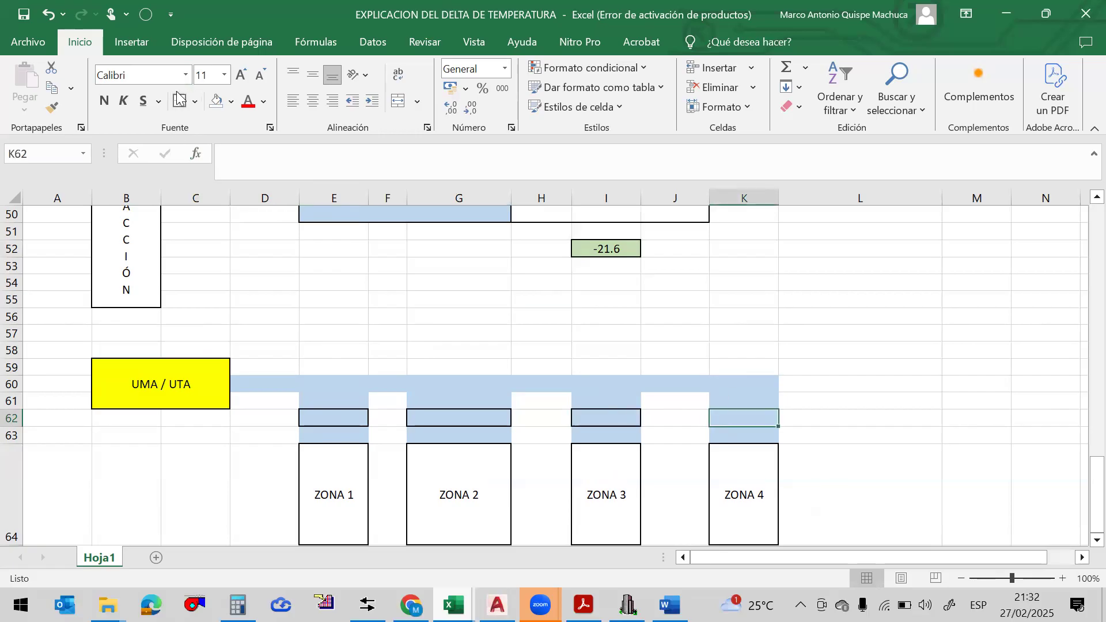
Enter the label CAJA VAV in cell E62 above ZONA 1
double_click(352, 425)
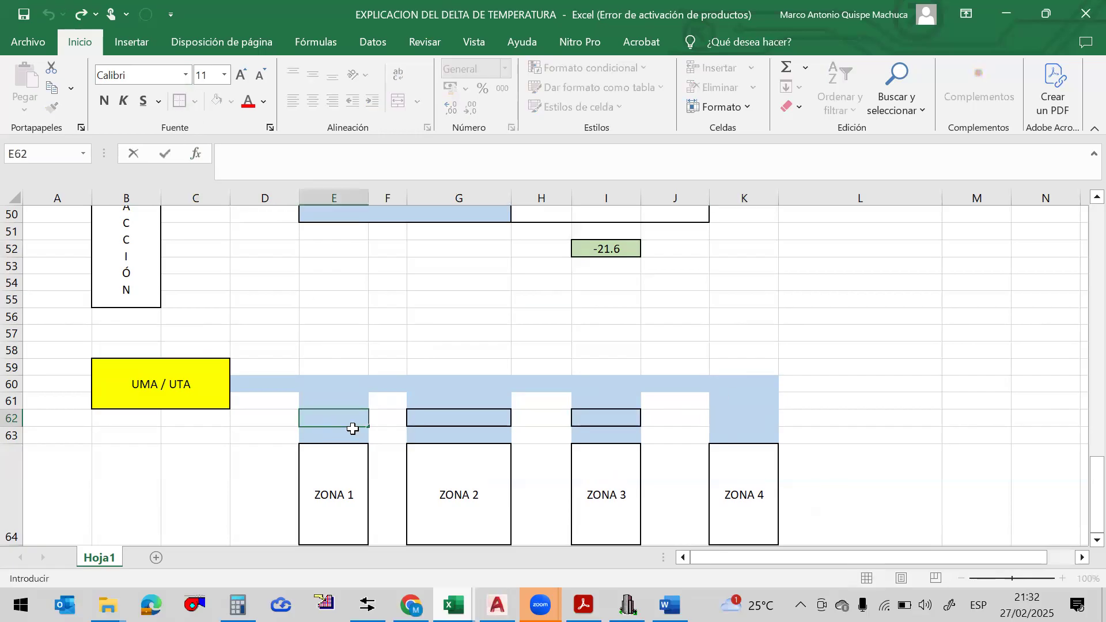
key("Caps_Lock")
type("ca")
key("BackSpace")
key("Caps_Lock")
type("AJA")
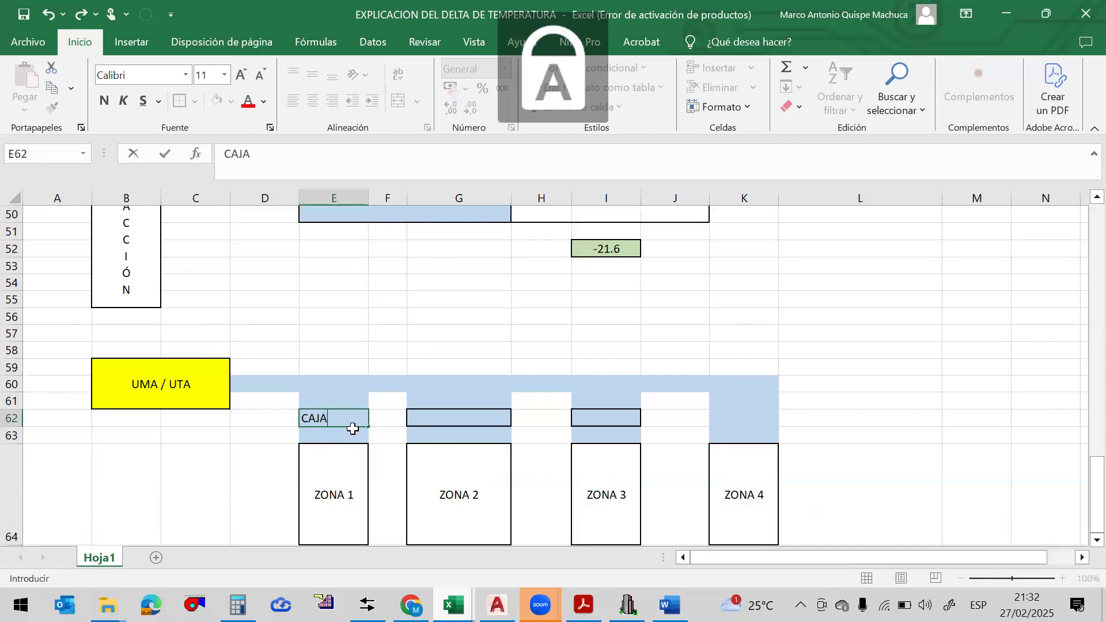
type(" VAV")
key("Return")
Copy the CAJA VAV cell to G62, I62 and K62 above the other three zones
left_click(351, 418)
key("ctrl+c")
left_click(480, 421)
key("ctrl+v")
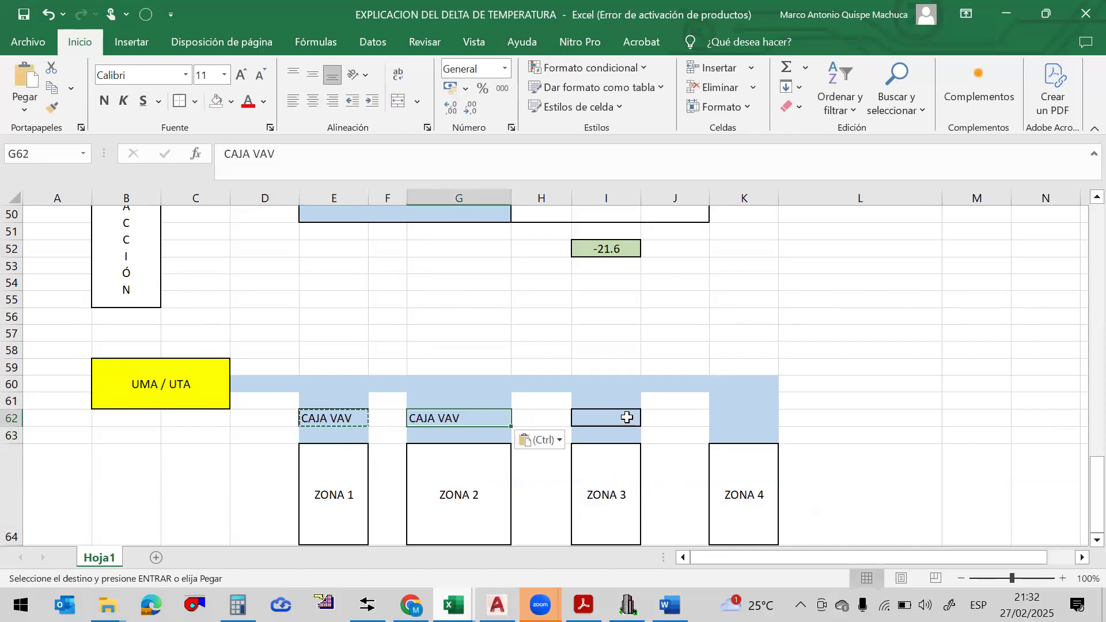
left_click(627, 417)
key("ctrl+v")
left_click(749, 416)
key("ctrl+v")
left_click(852, 405)
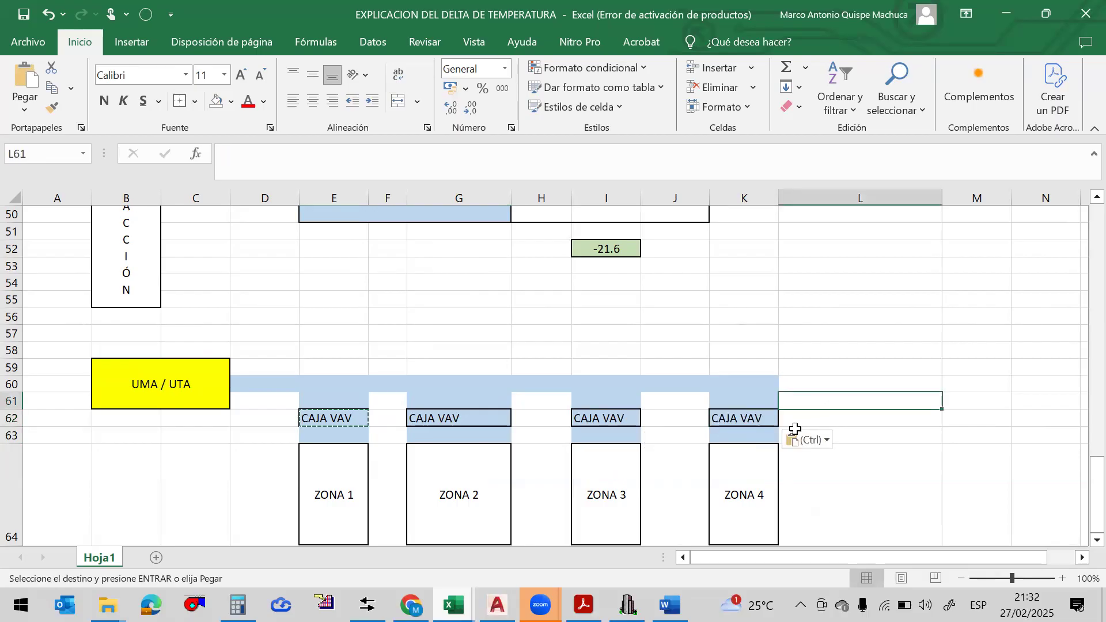
key("Escape")
Centre the CAJA VAV labels horizontally across E62:K62
left_click_drag(363, 418, 766, 418)
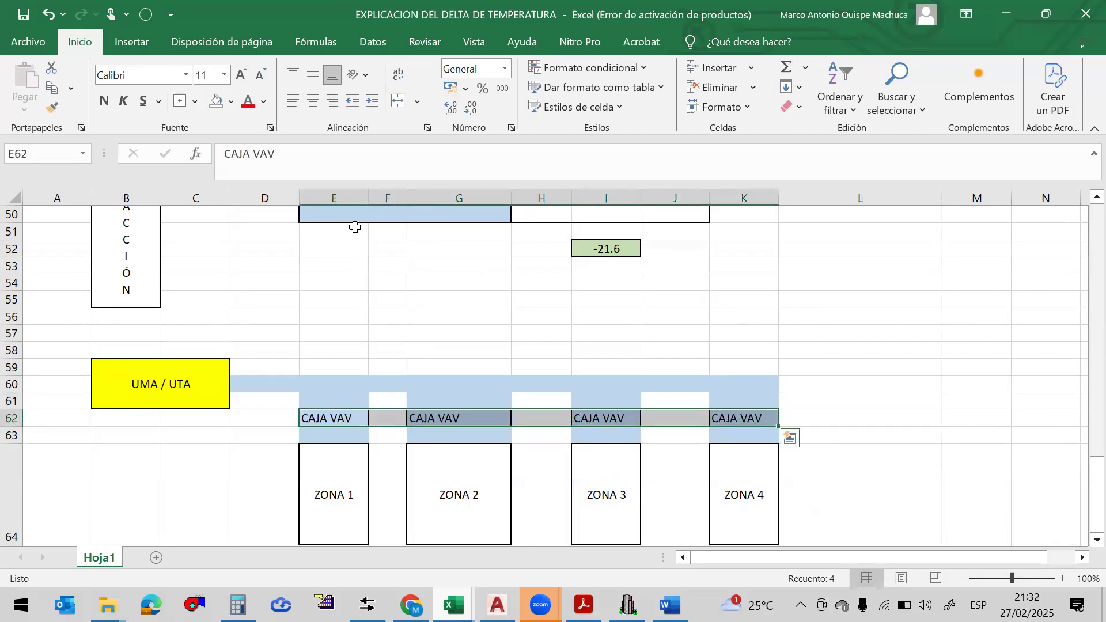
left_click(313, 100)
left_click(830, 267)
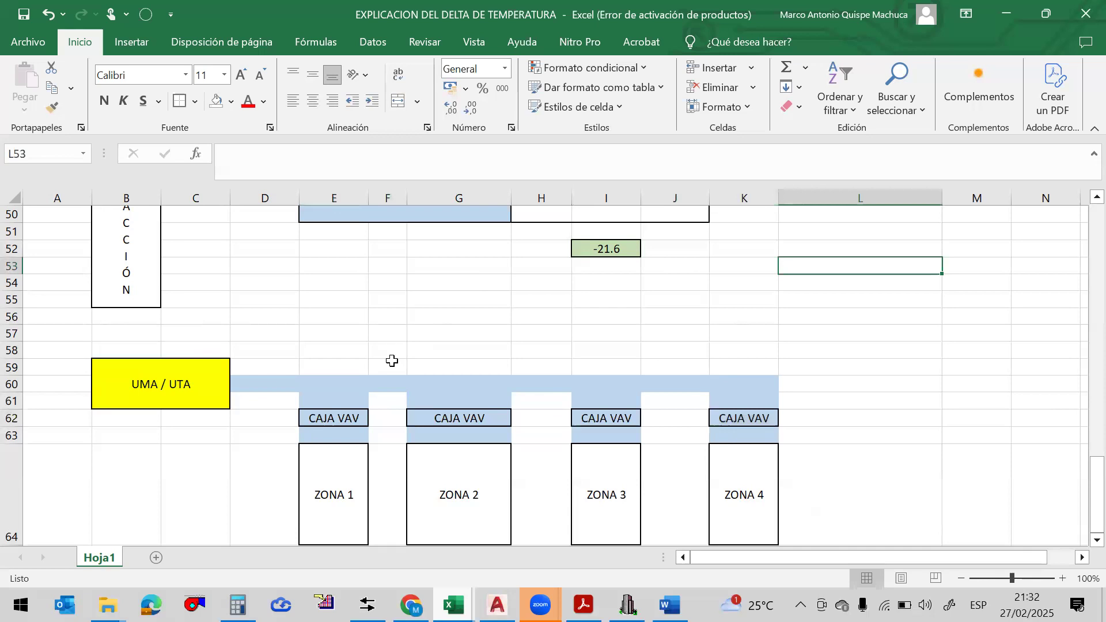
Examine the airflow path from the UMA / UTA unit through the main duct to each of the four zones
scroll(392, 361, "down", 1)
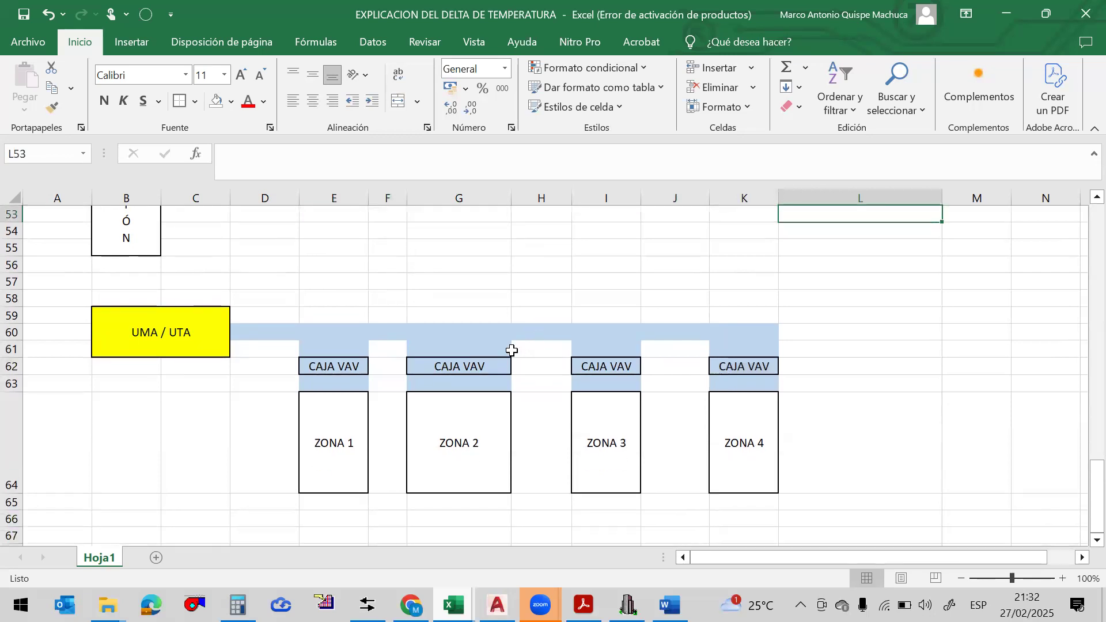
left_click(270, 332)
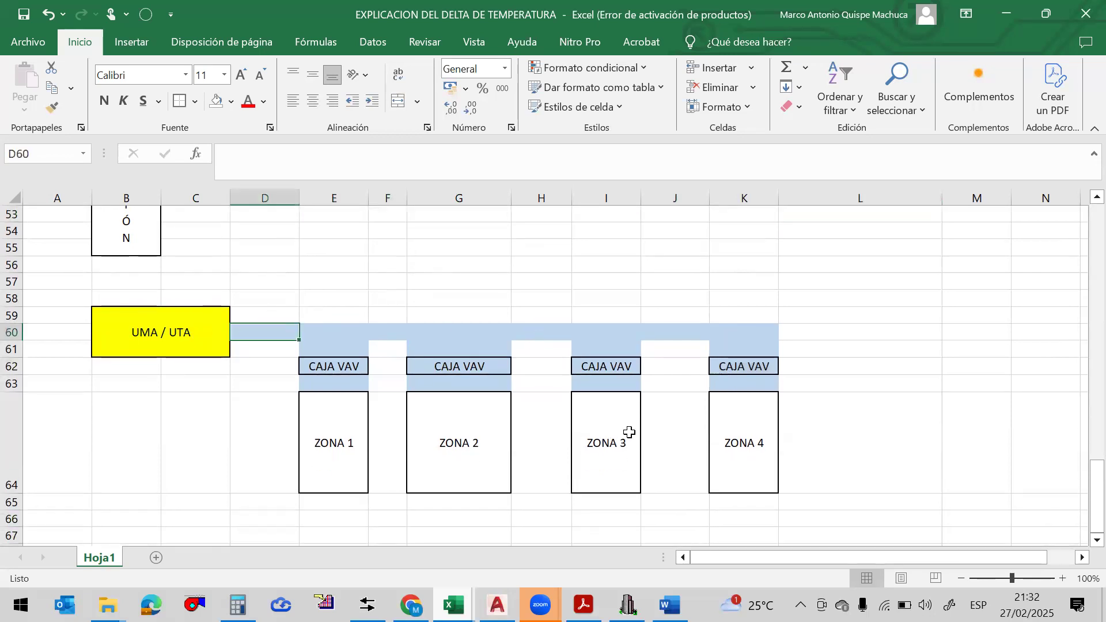
left_click(457, 446)
left_click(344, 430)
left_click(455, 429)
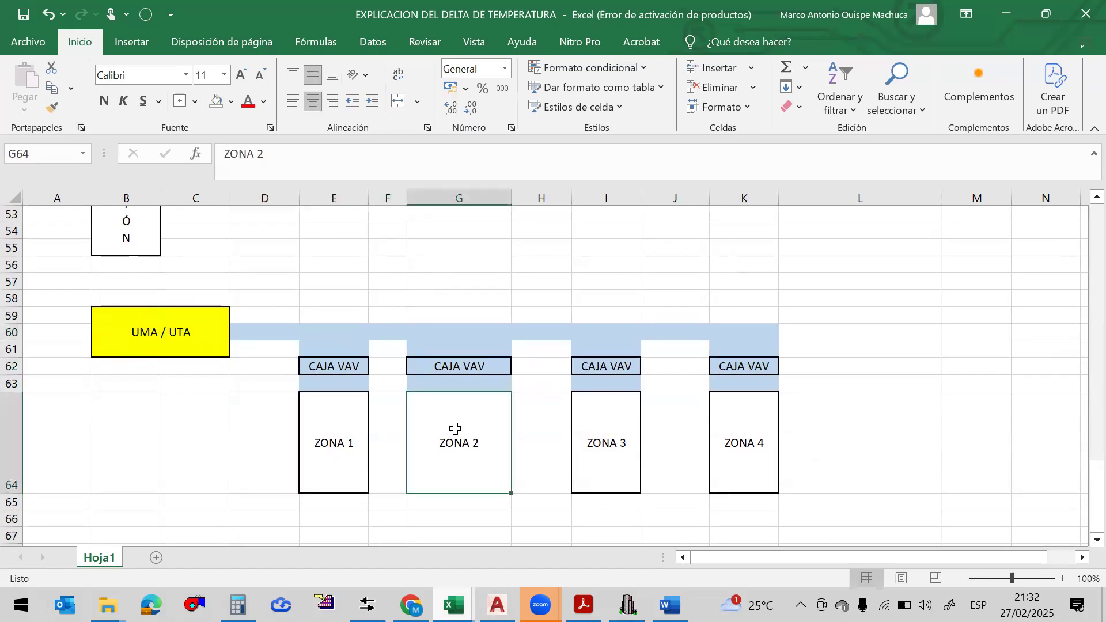
left_click(604, 428)
left_click(741, 432)
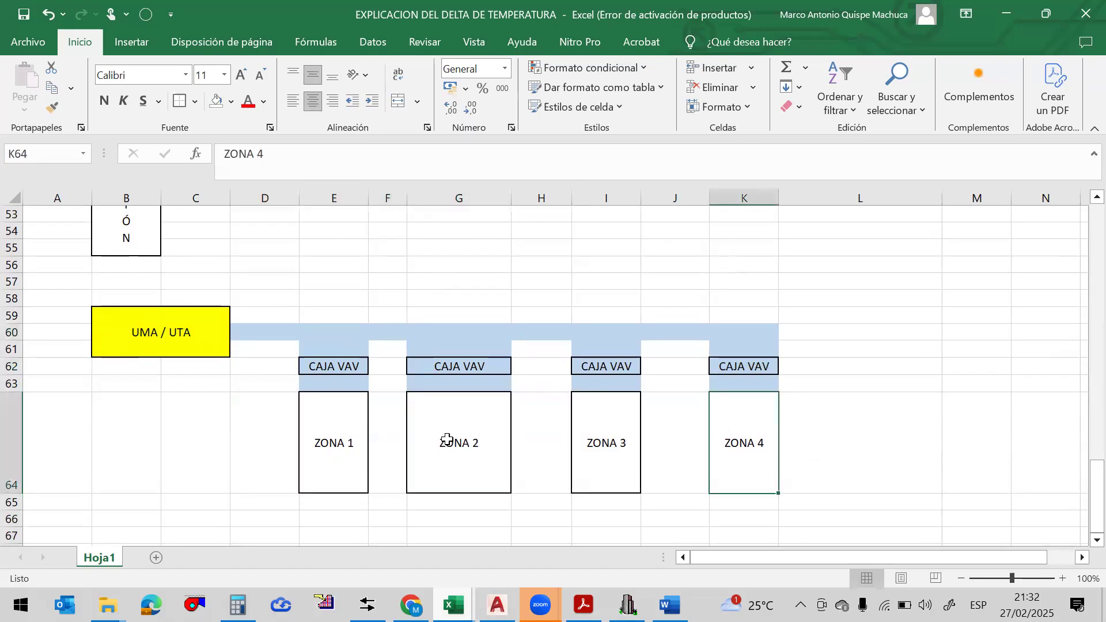
left_click(334, 448)
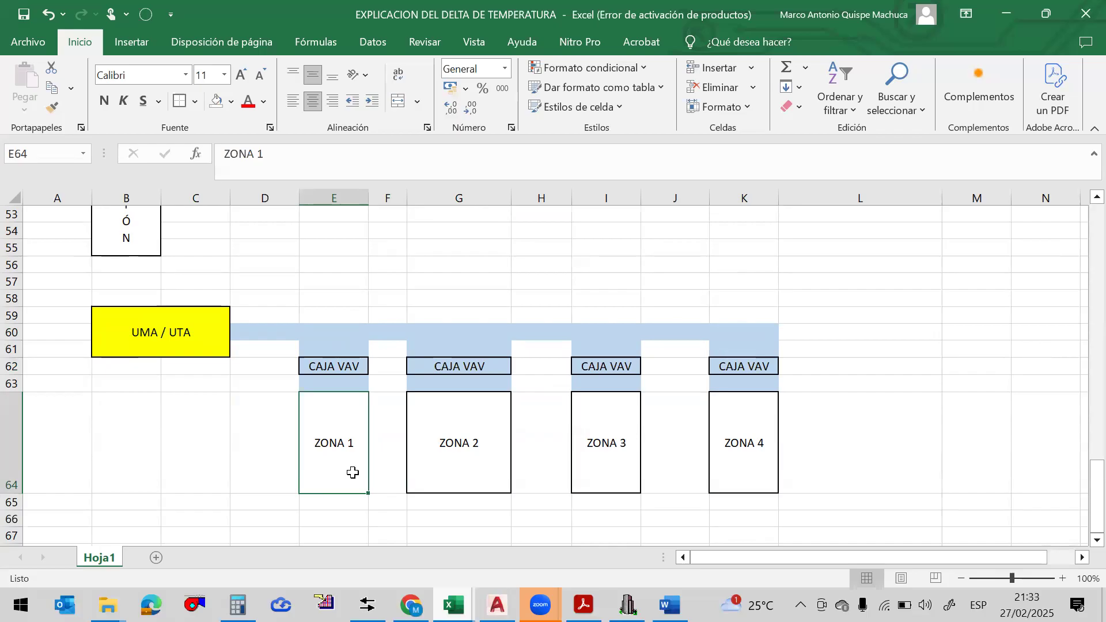
left_click(209, 327)
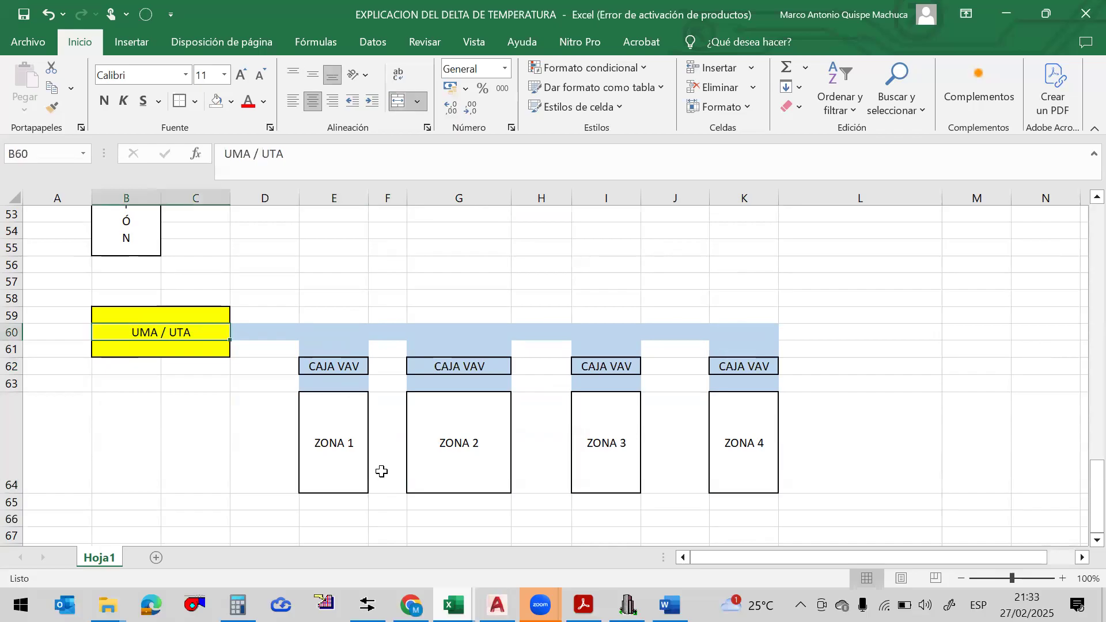
left_click(346, 453)
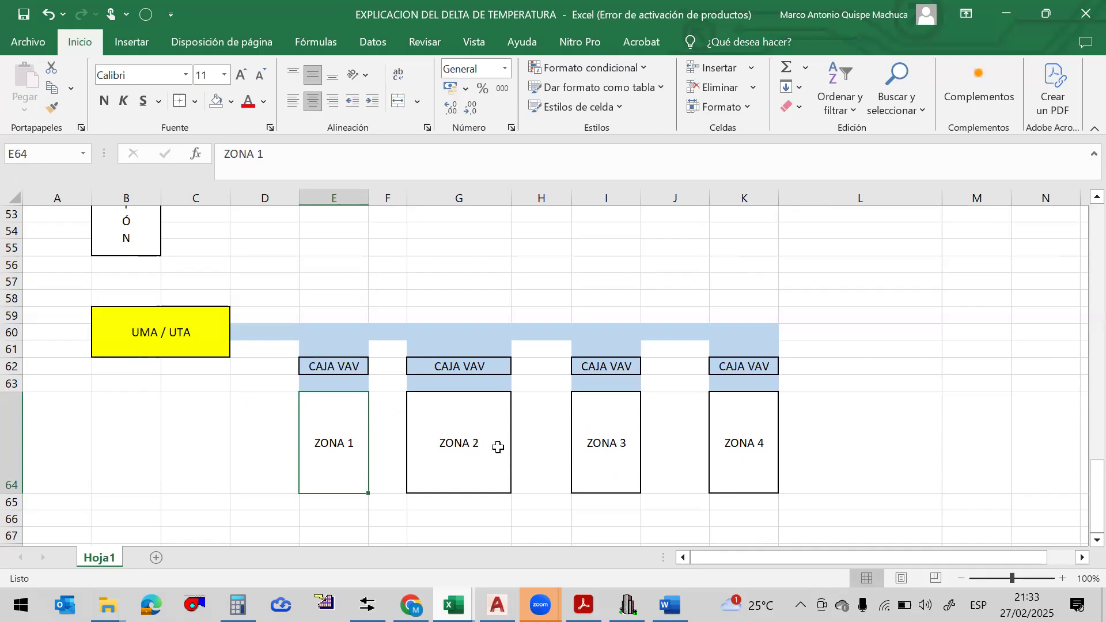
Fill the ZONA 3 and ZONA 4 cells with light orange
left_click(607, 416)
left_click(231, 101)
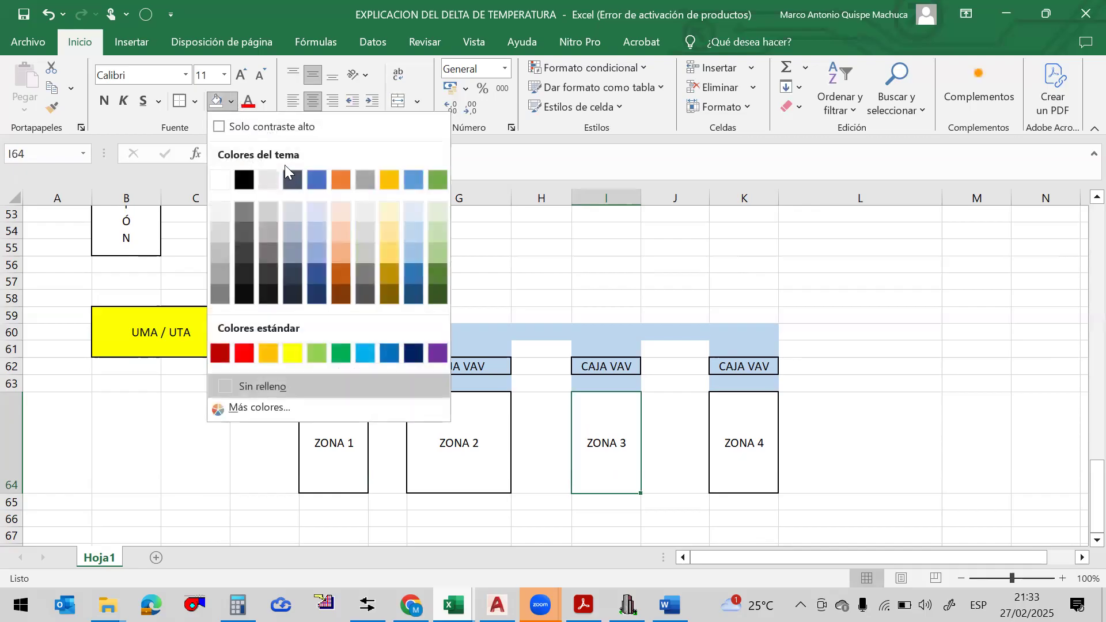
left_click(338, 232)
key("Right")
key("Right")
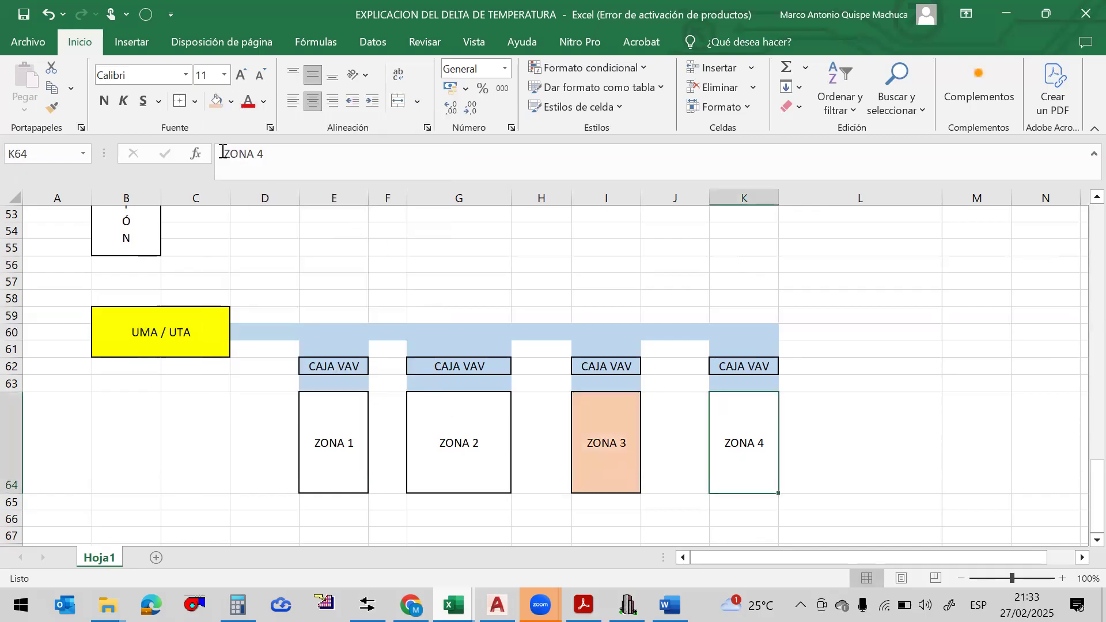
left_click(217, 108)
Fill the ZONA 2 and ZONA 1 cells with light grey
left_click(492, 459)
left_click(231, 102)
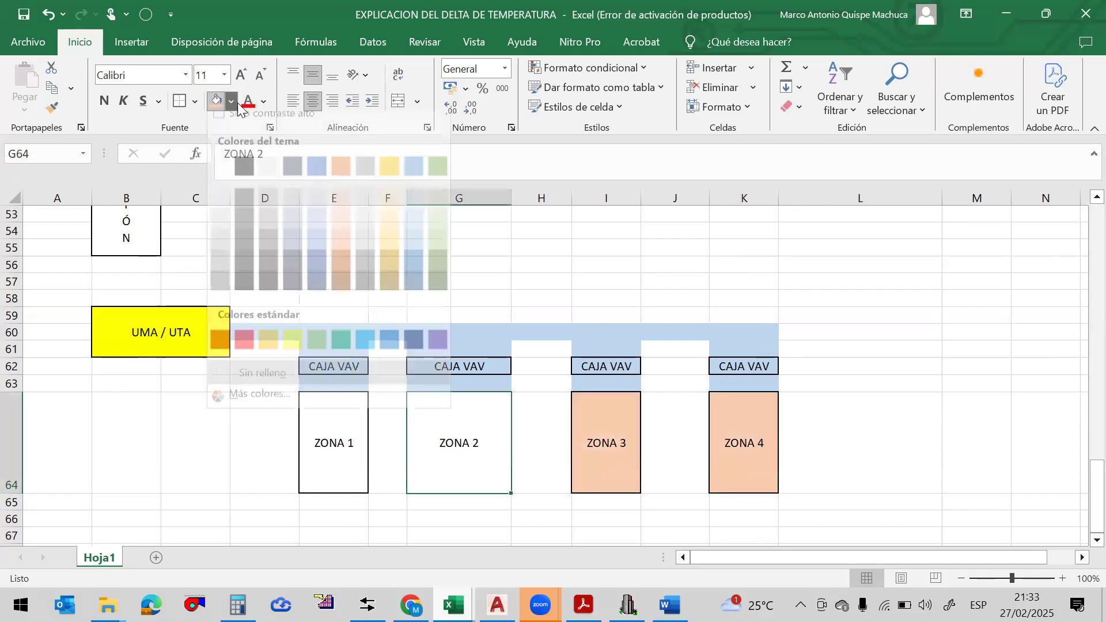
left_click(367, 232)
left_click(348, 431)
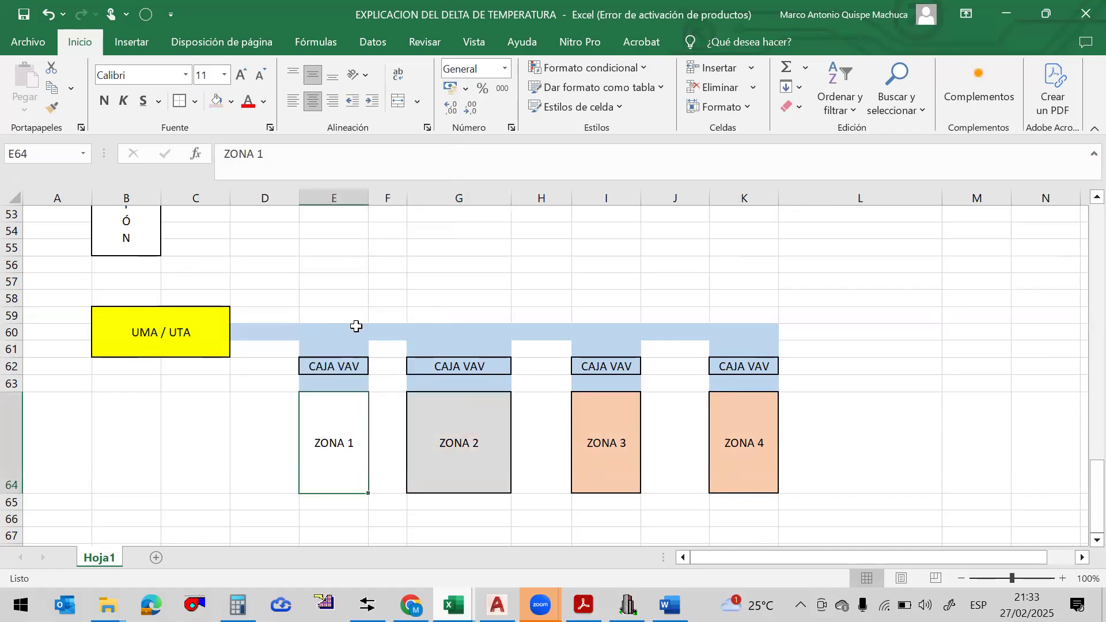
left_click(210, 106)
left_click(602, 267)
left_click(472, 451)
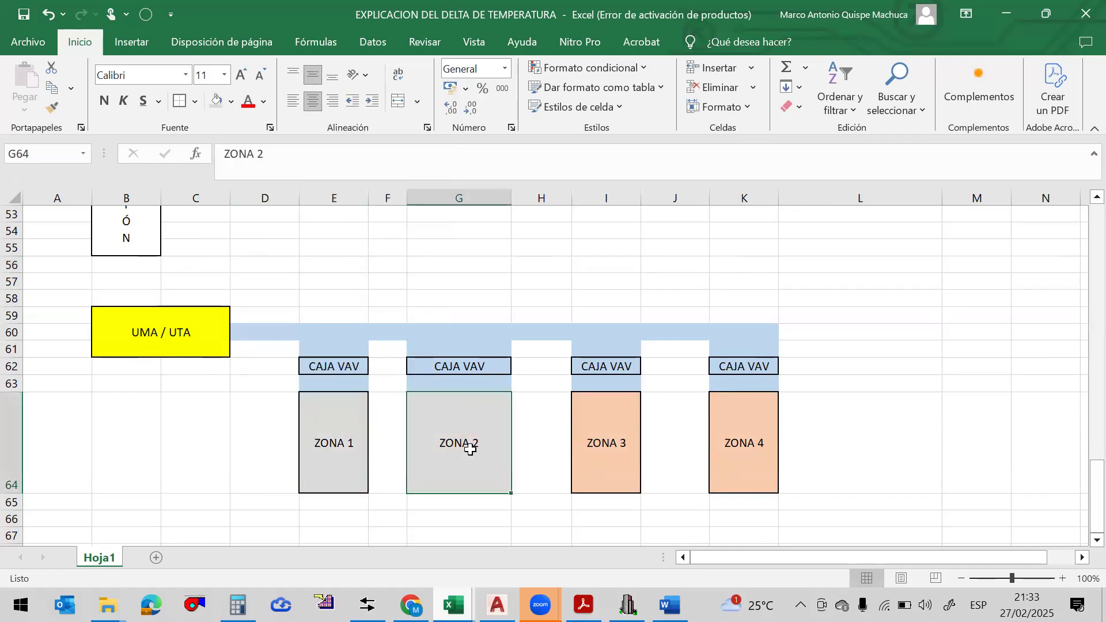
left_click(375, 425)
left_click(620, 446)
left_click(752, 424)
left_click(612, 427)
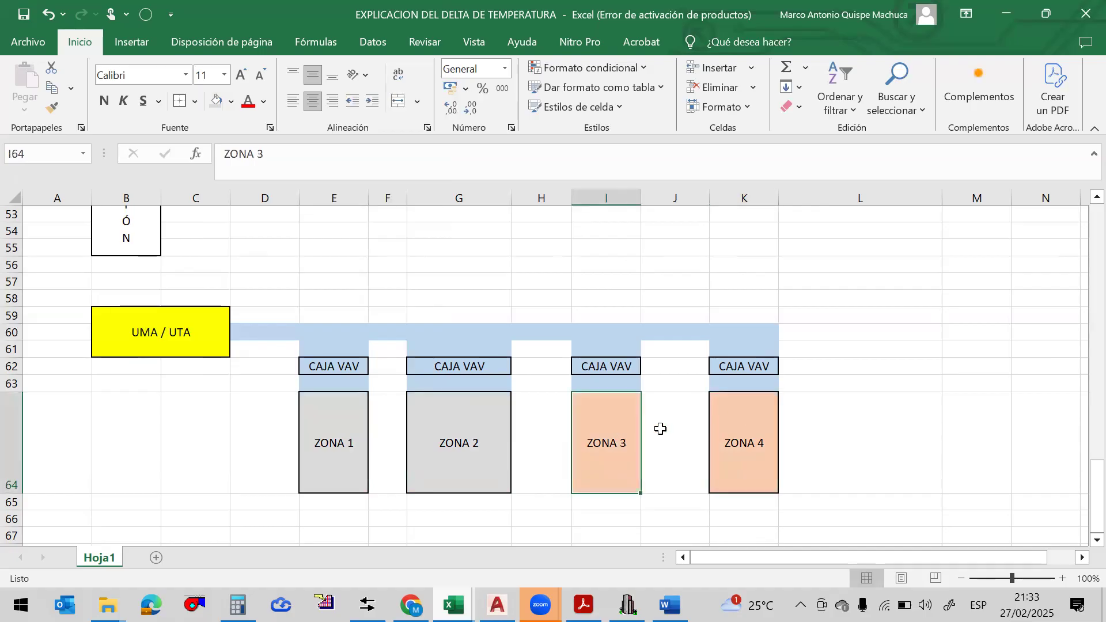
left_click(909, 366)
left_click(976, 369)
key("Left")
left_click(982, 365)
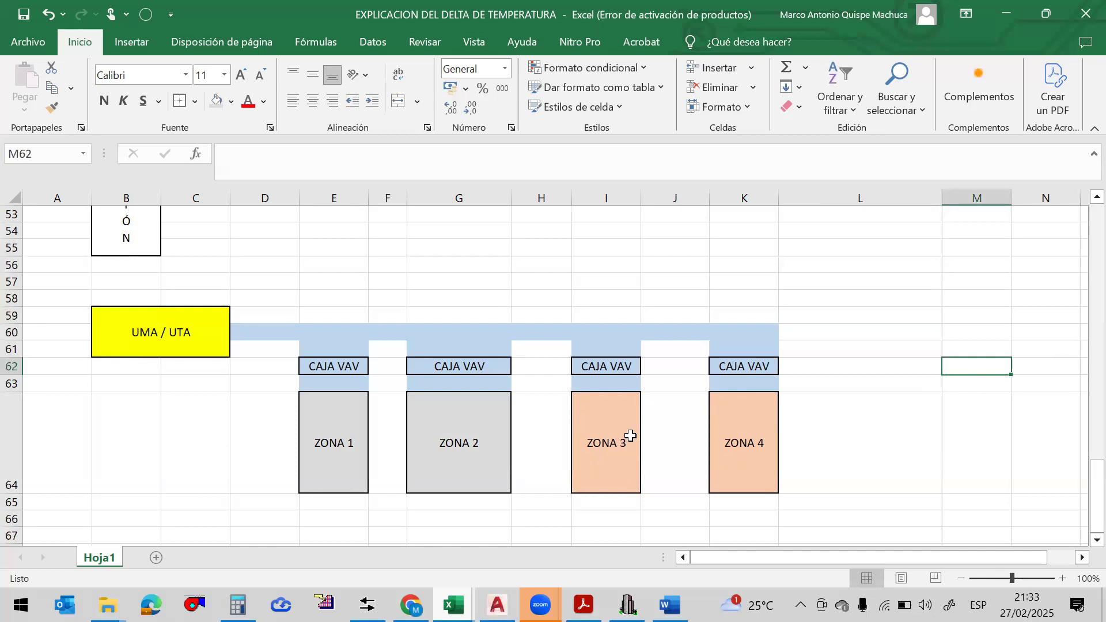
scroll(842, 353, "down", 1)
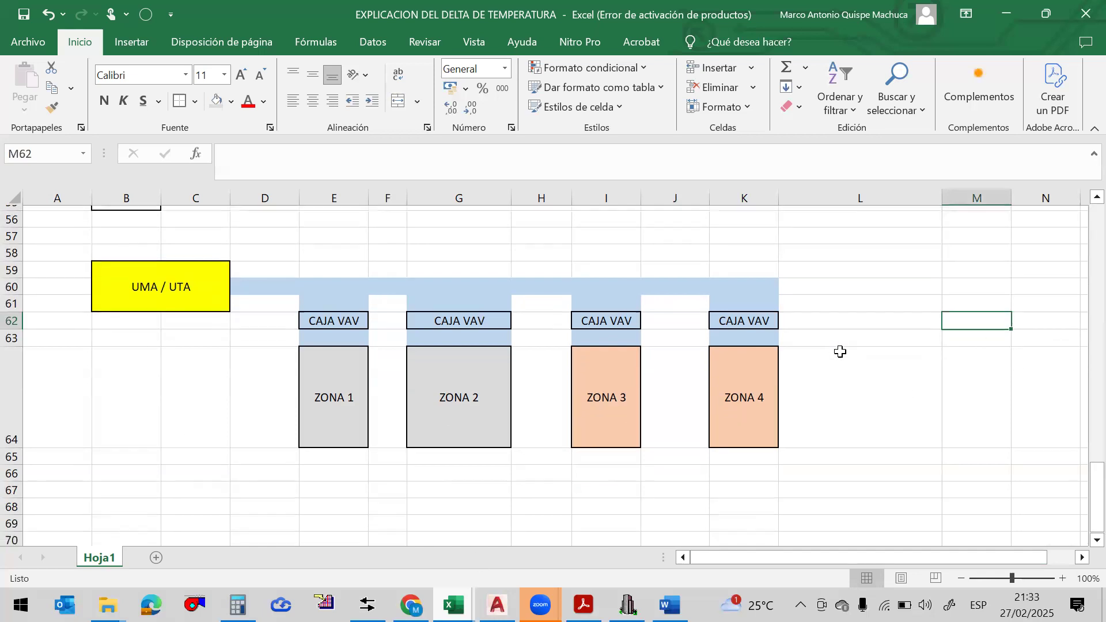
scroll(837, 351, "up", 1)
left_click(1001, 336)
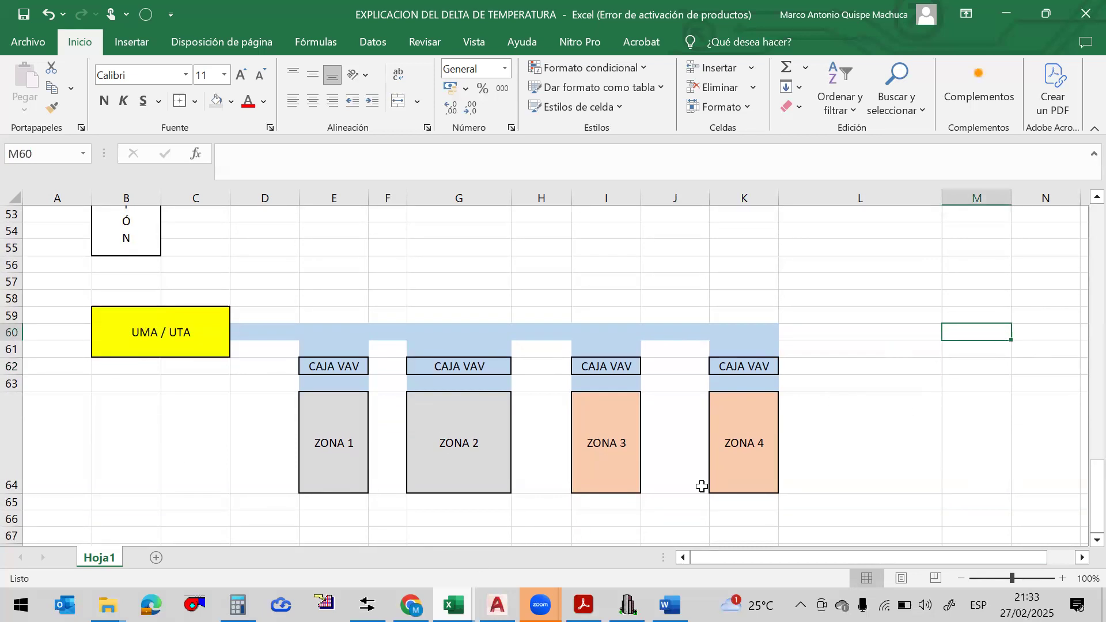
left_click(484, 443)
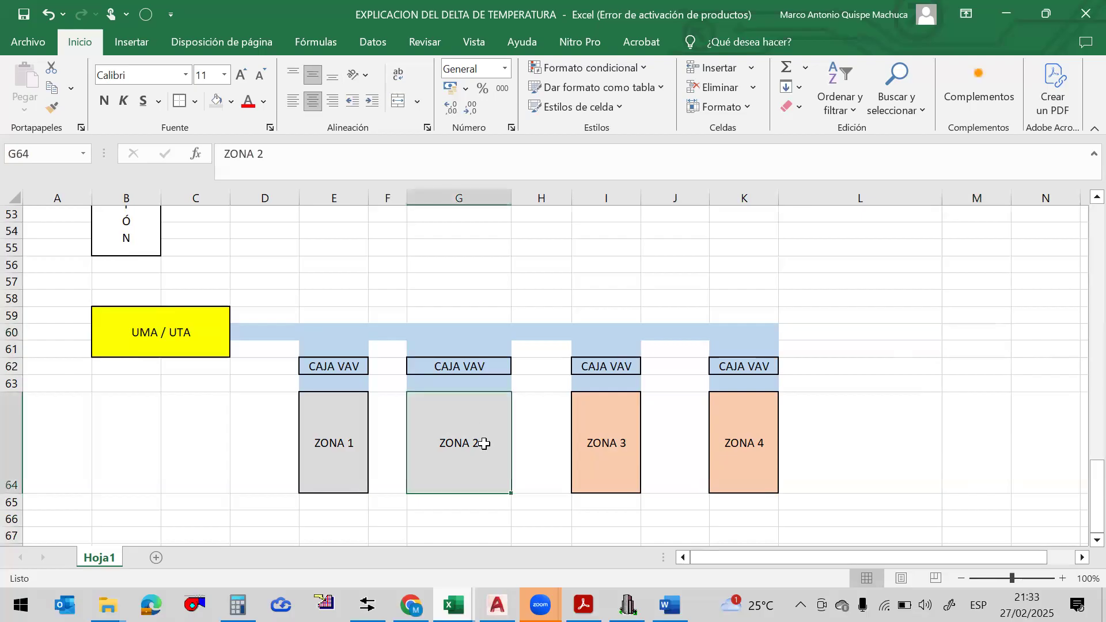
Enter the supply air temperature 12C in duct cell D60 beside the UMA / UTA box
left_click(246, 330)
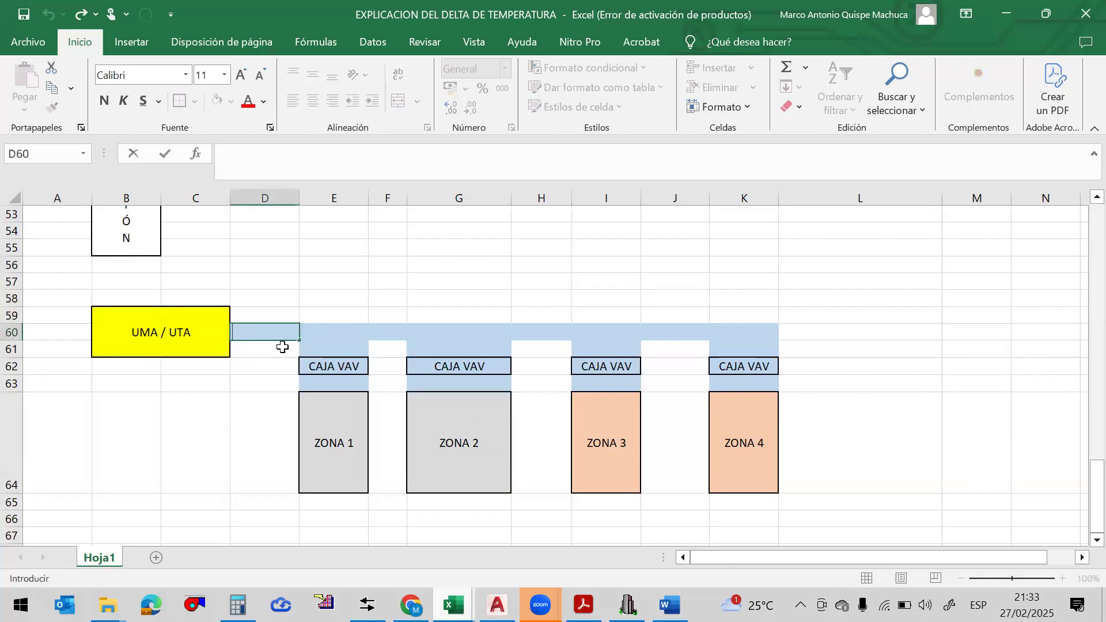
type("2")
key("Caps_Lock")
type("c")
key("BackSpace")
key("Caps_Lock")
type("C")
key("Return")
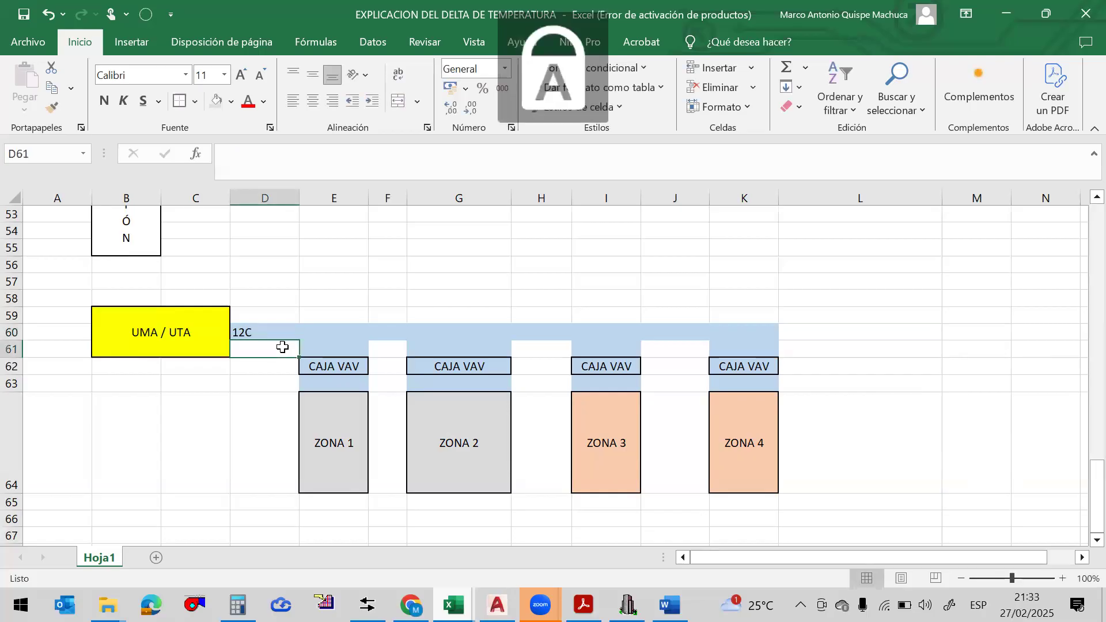
Examine how the supply air passes through the VAV boxes into the grey and orange zones
left_click(341, 366)
left_click(338, 398)
left_click(474, 367)
left_click(474, 434)
left_click(600, 367)
left_click(607, 442)
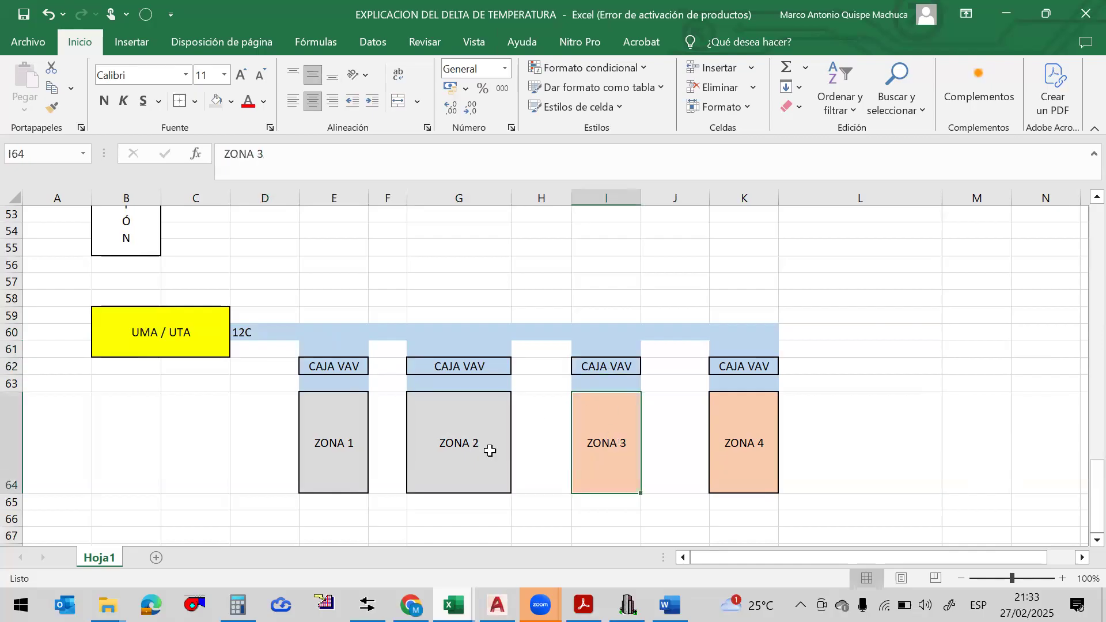
left_click(467, 440)
left_click(354, 420)
left_click(461, 421)
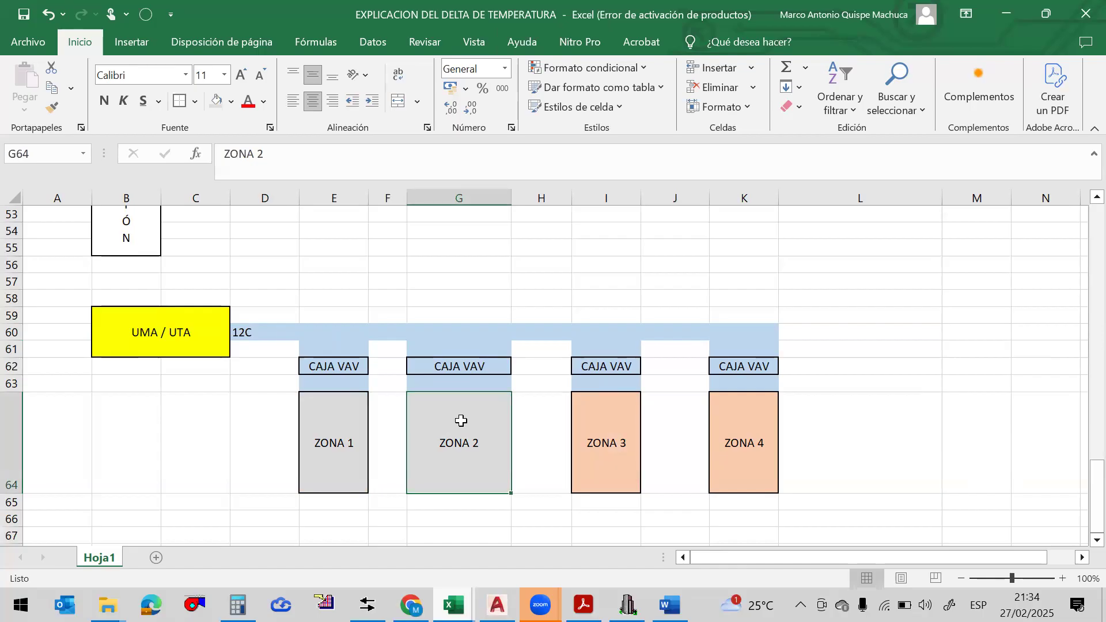
left_click(628, 414)
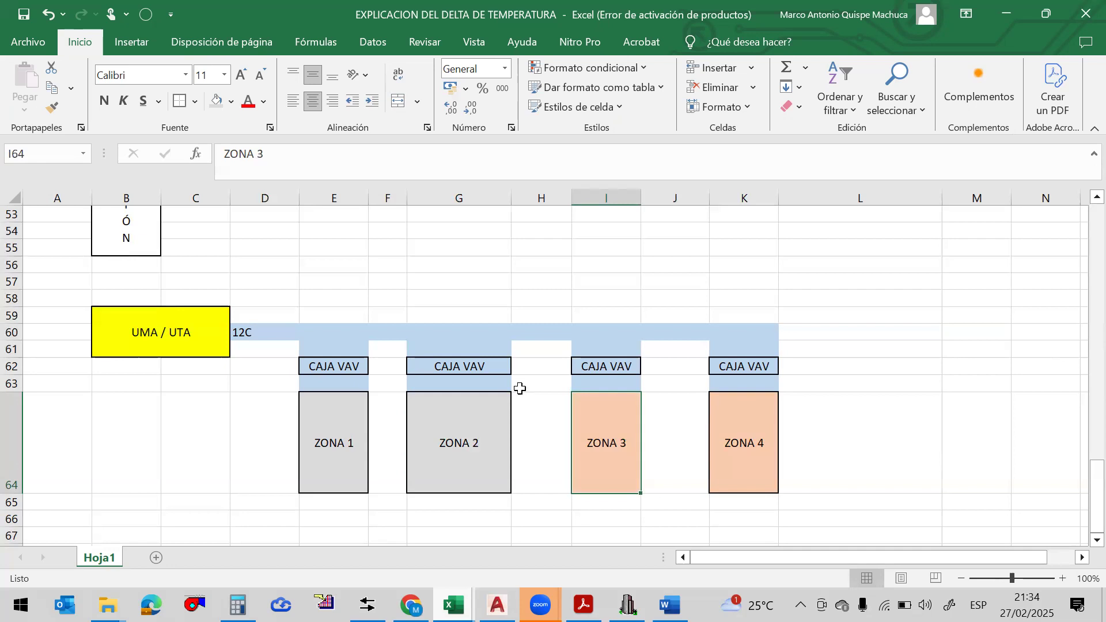
left_click(273, 337)
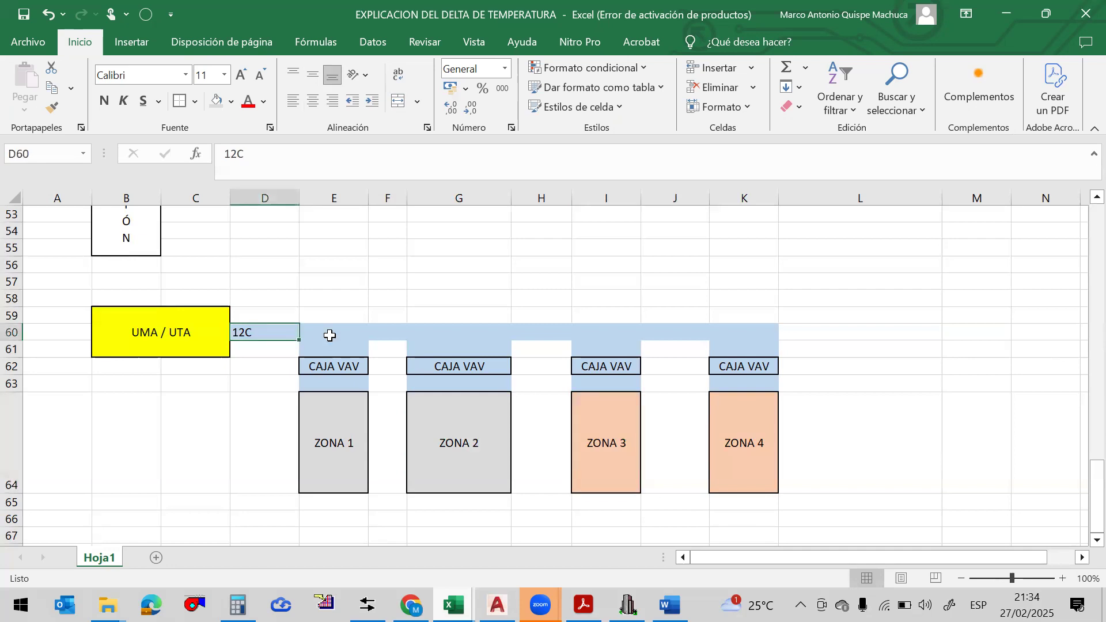
scroll(868, 342, "down", 1)
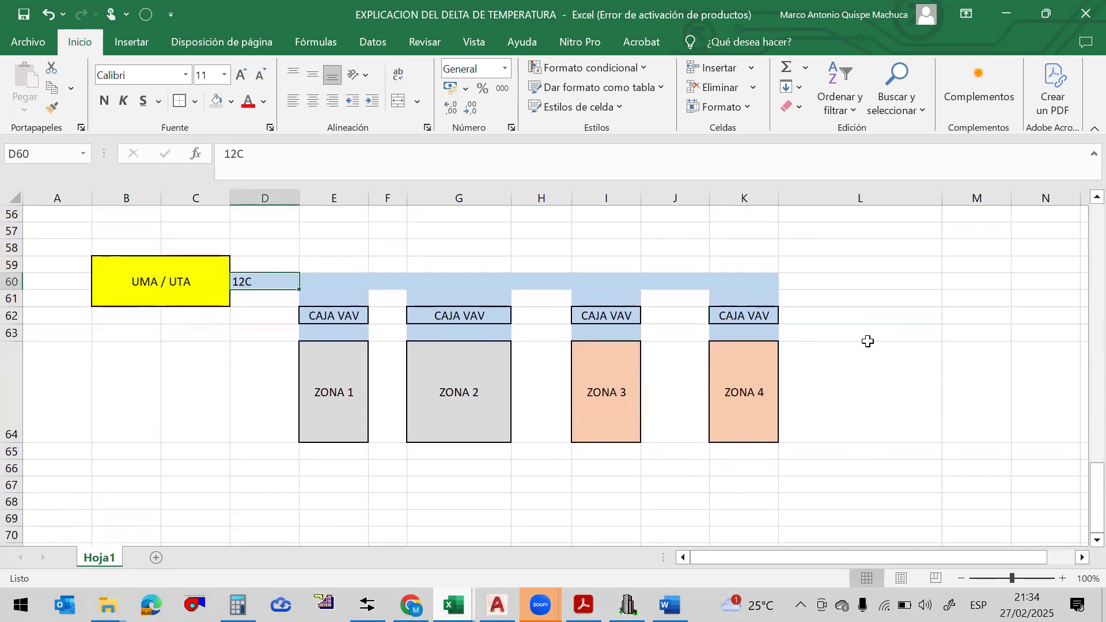
left_click(822, 321)
left_click(954, 321)
left_click(1038, 318)
left_click(915, 314)
left_click(968, 316)
left_click(1037, 319)
left_click(915, 314)
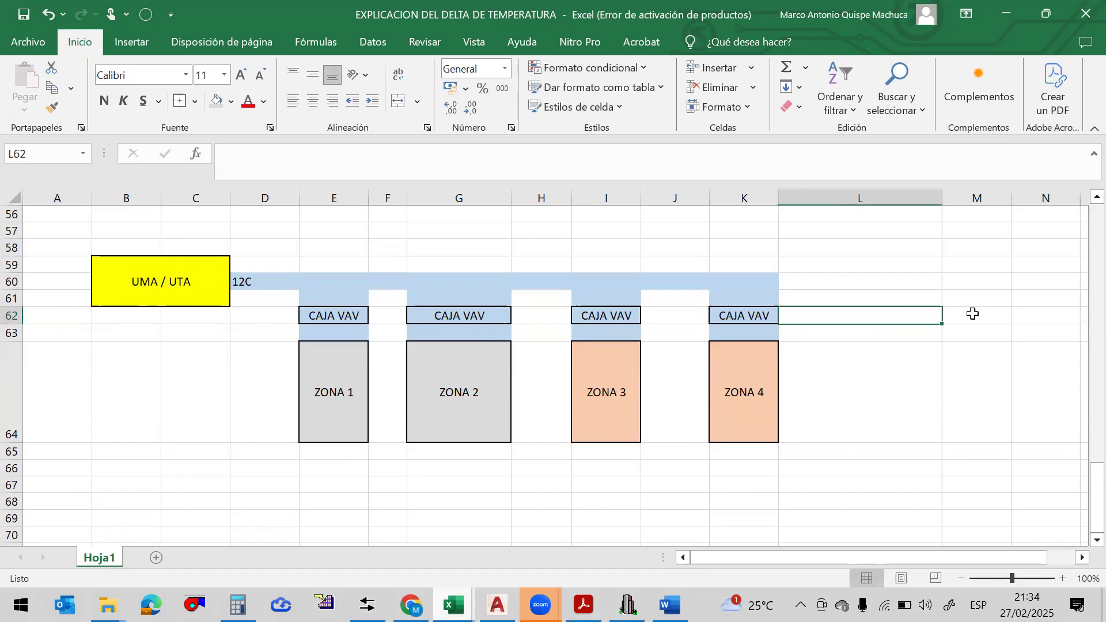
left_click(973, 313)
Center the 12C supply air temperature in its duct cell
left_click(264, 286)
left_click(312, 102)
left_click(317, 316)
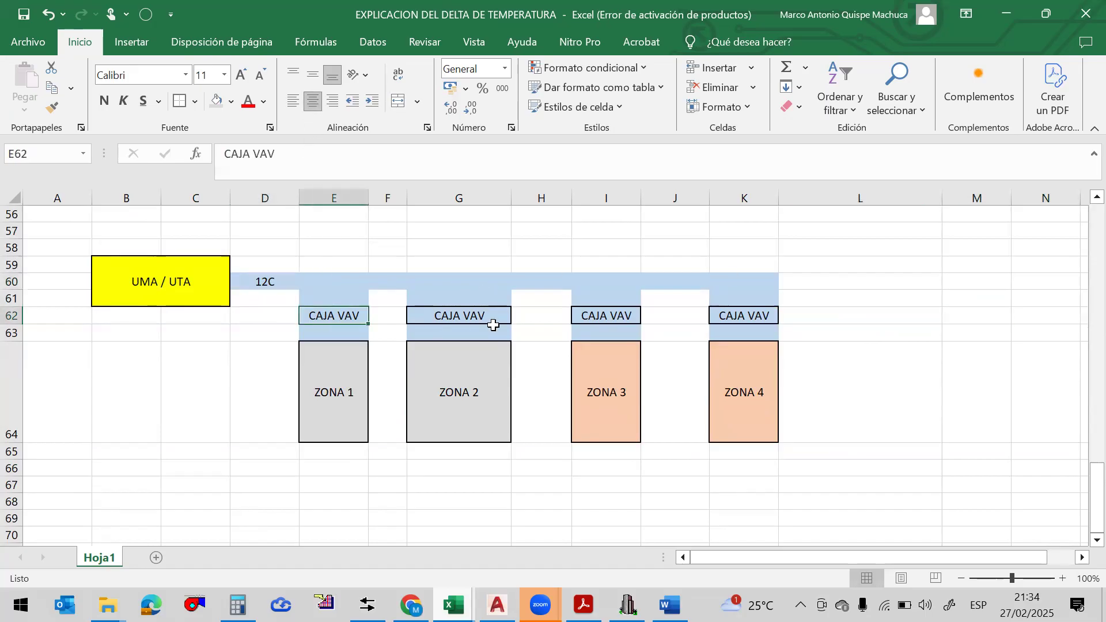
left_click(489, 316)
left_click(603, 316)
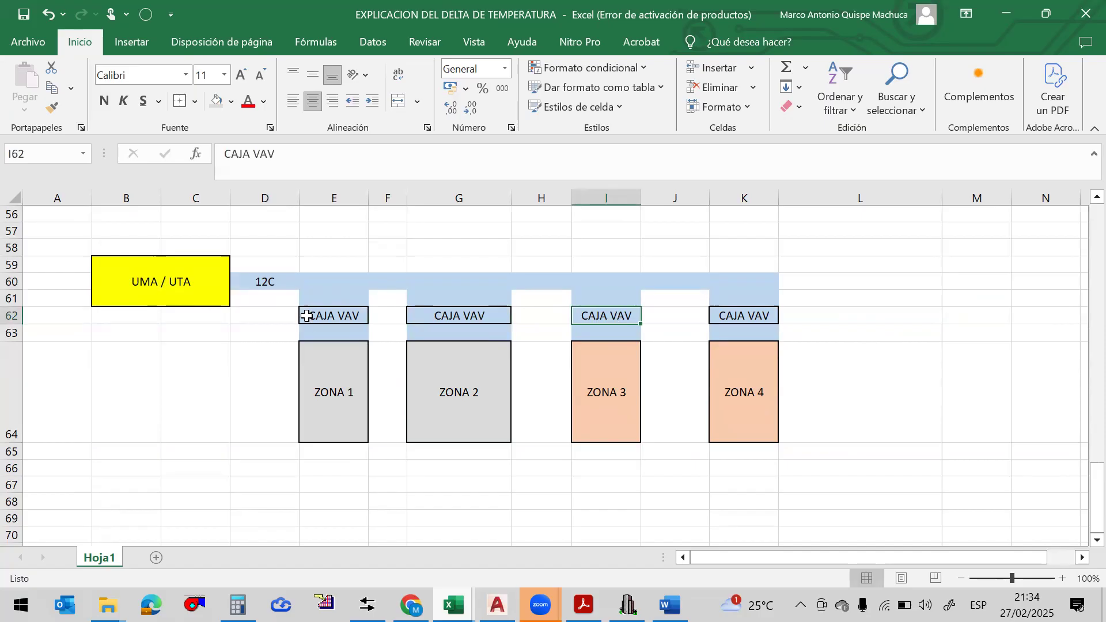
Enter the note VENTILADOR TIENE UN VARIADOR DE FRECUENCIA above the UMA / UTA box and move it to start in cell B58
left_click(199, 278)
double_click(185, 247)
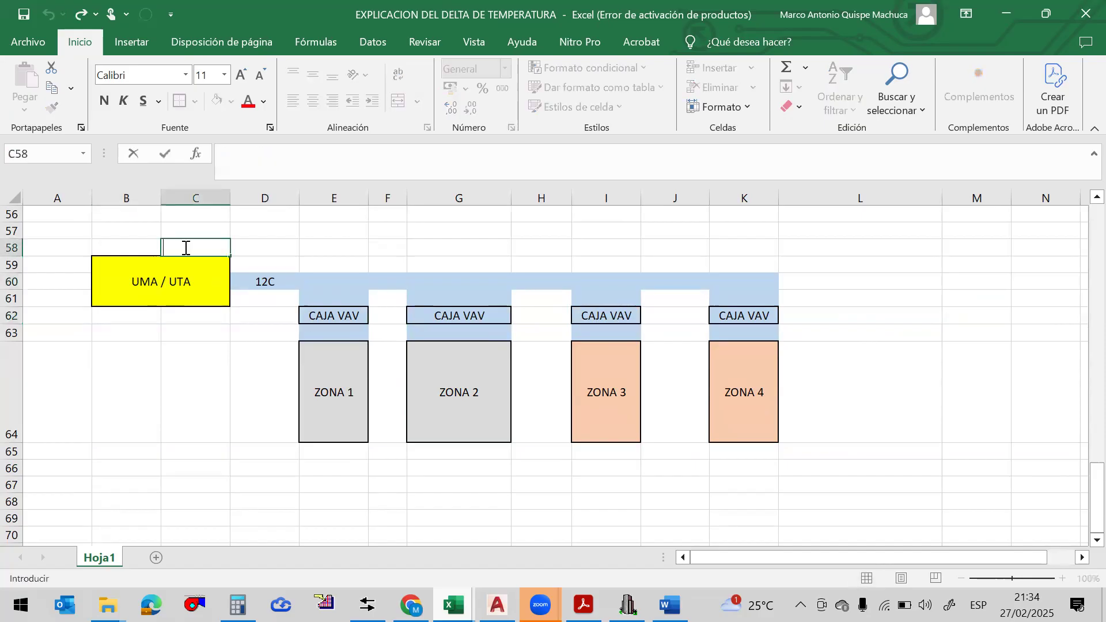
type("VENTILADOR TIENE ")
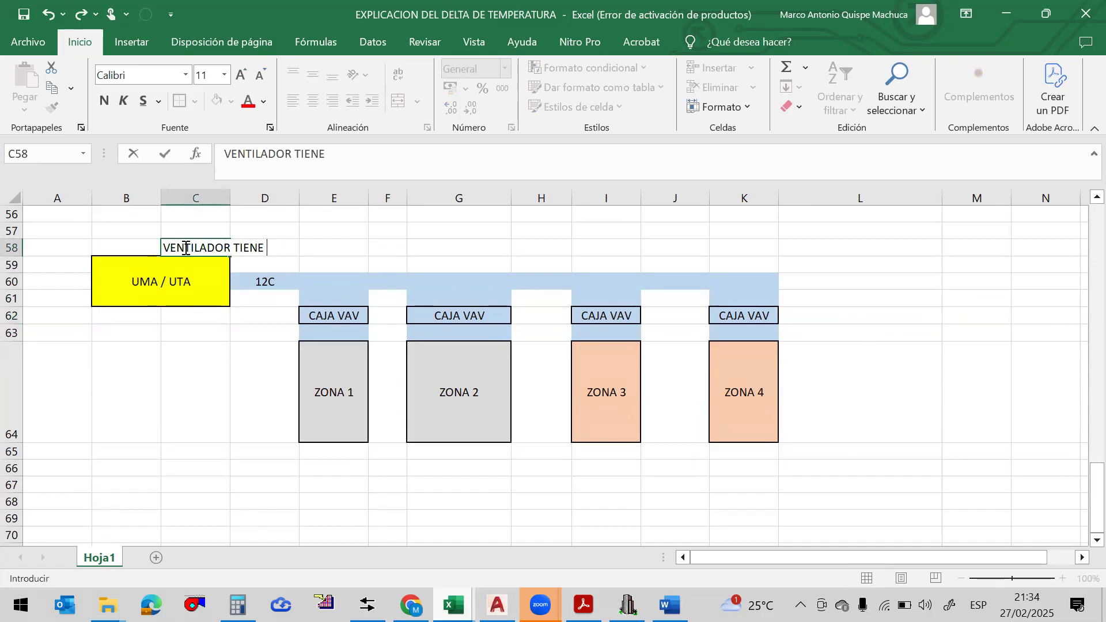
type("UN VARIADOR DE FRECUEN")
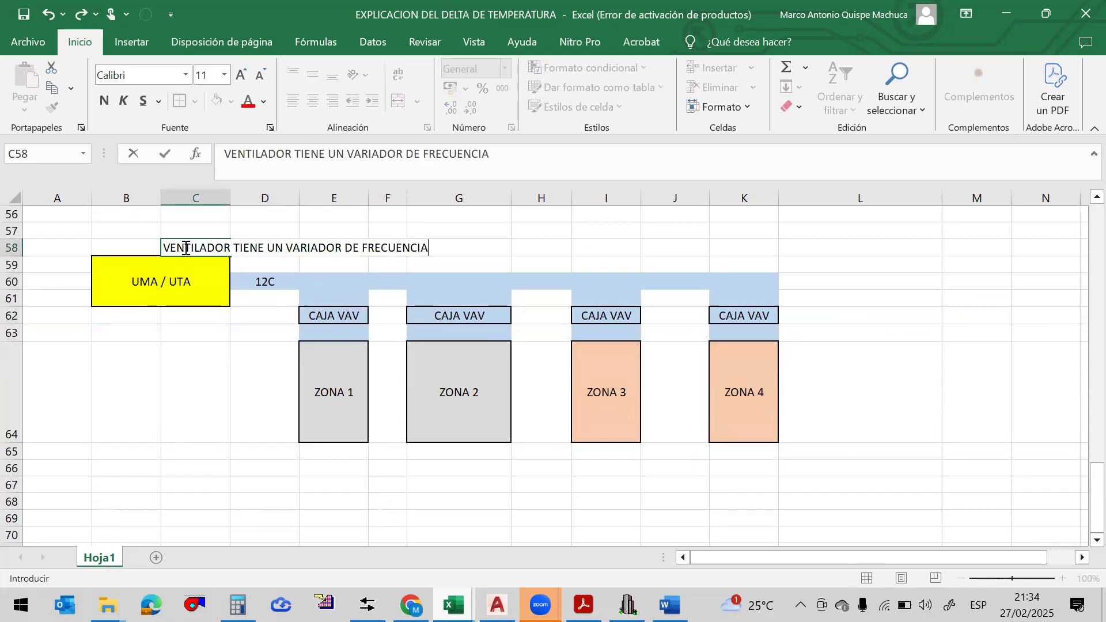
type("CIA")
key("Return")
left_click_drag(185, 247, 387, 247)
left_click_drag(199, 242, 129, 243)
left_click(541, 248)
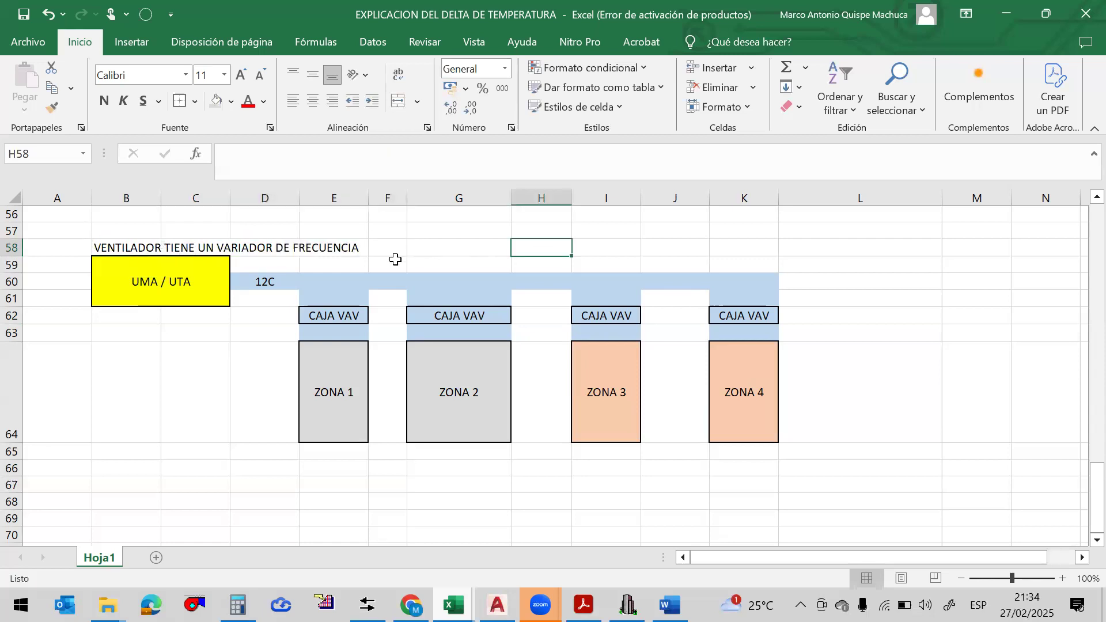
left_click(190, 244)
left_click(198, 288)
left_click(265, 281)
left_click(334, 281)
left_click(429, 281)
Narrow columns G, I and K, which hold ZONA 2, ZONA 3 and ZONA 4
left_click_drag(516, 204, 484, 199)
left_click_drag(614, 198, 606, 197)
left_click_drag(744, 192, 735, 196)
left_click(781, 314)
left_click(916, 331)
mouse_move(916, 319)
left_mouse_down()
mouse_move(882, 313)
mouse_move(921, 315)
left_mouse_up()
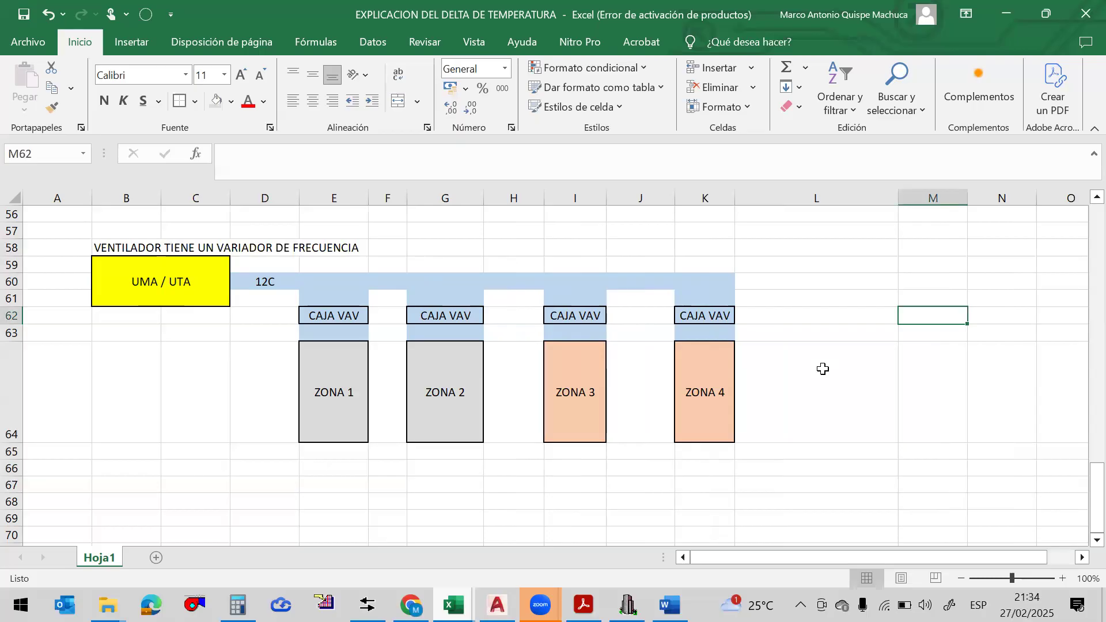
Examine the air path from the UMA / UTA box and its 12C duct to ZONA 1 and ZONA 2
left_click(218, 276)
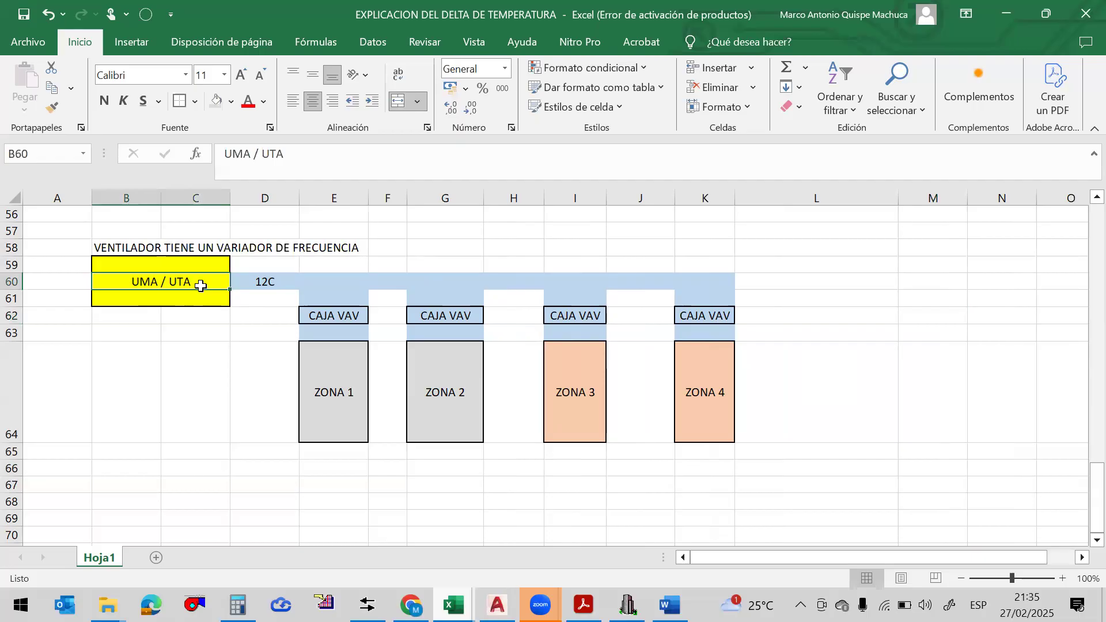
left_click(148, 317)
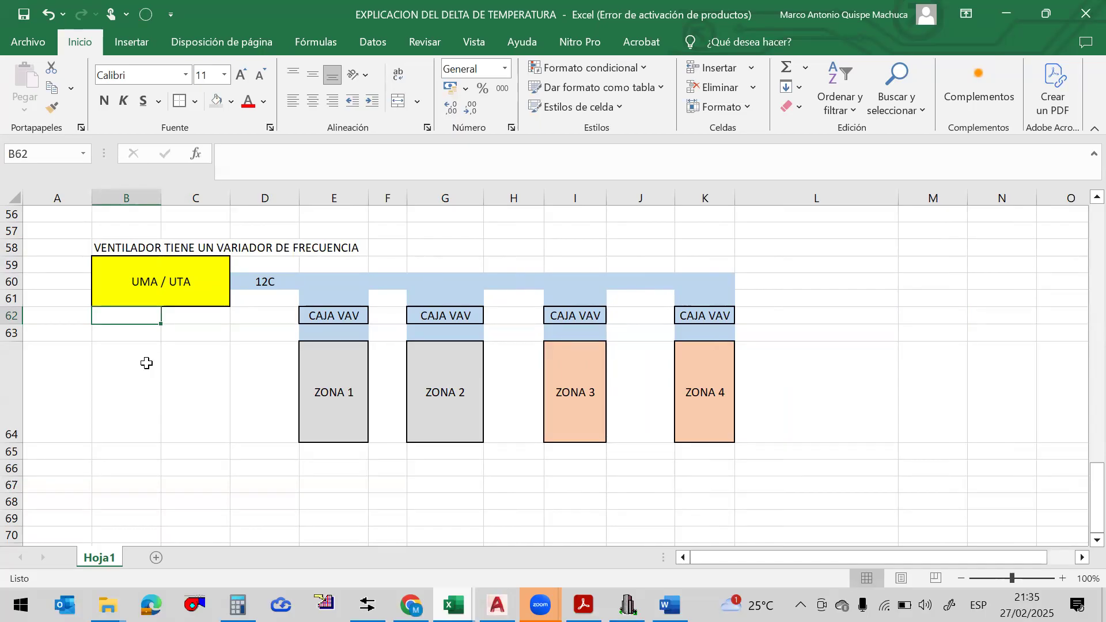
left_click(136, 333)
left_click(254, 286)
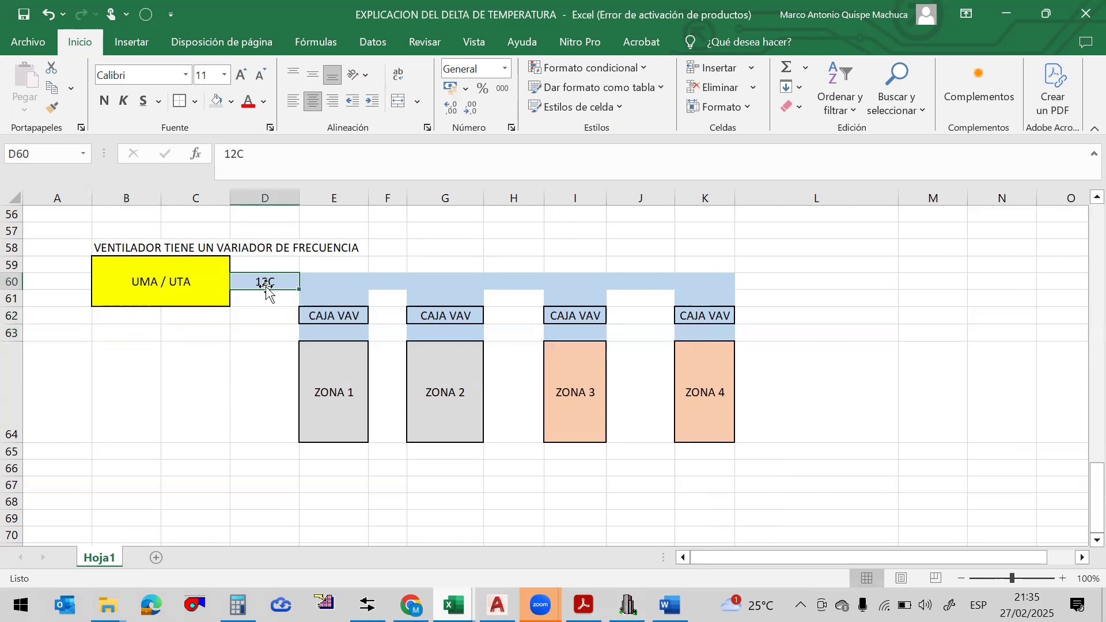
left_click(66, 284)
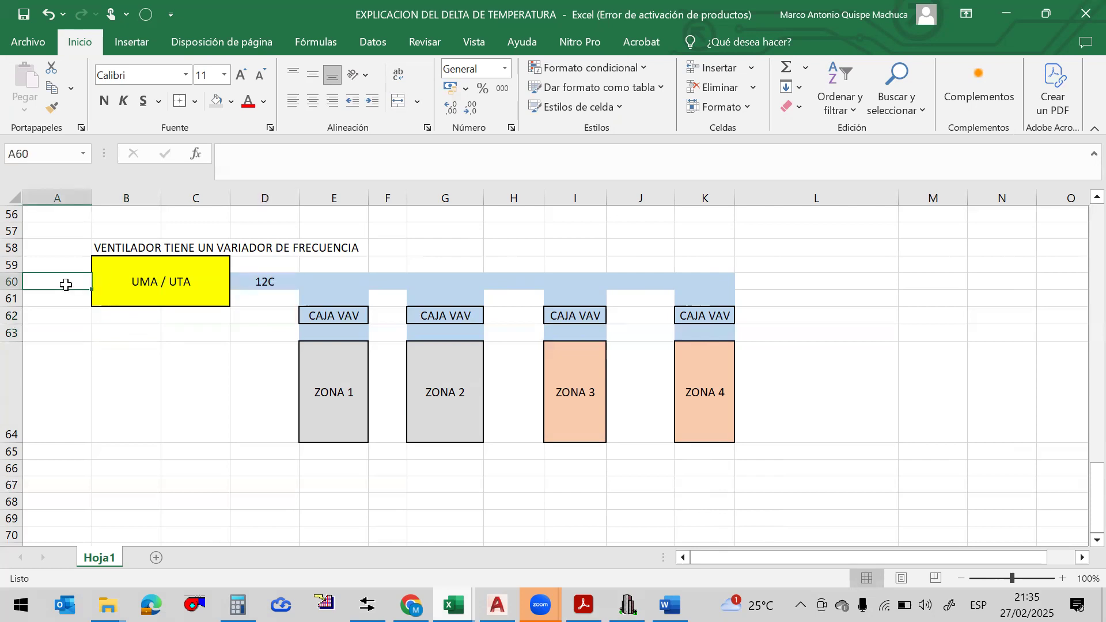
left_click(149, 321)
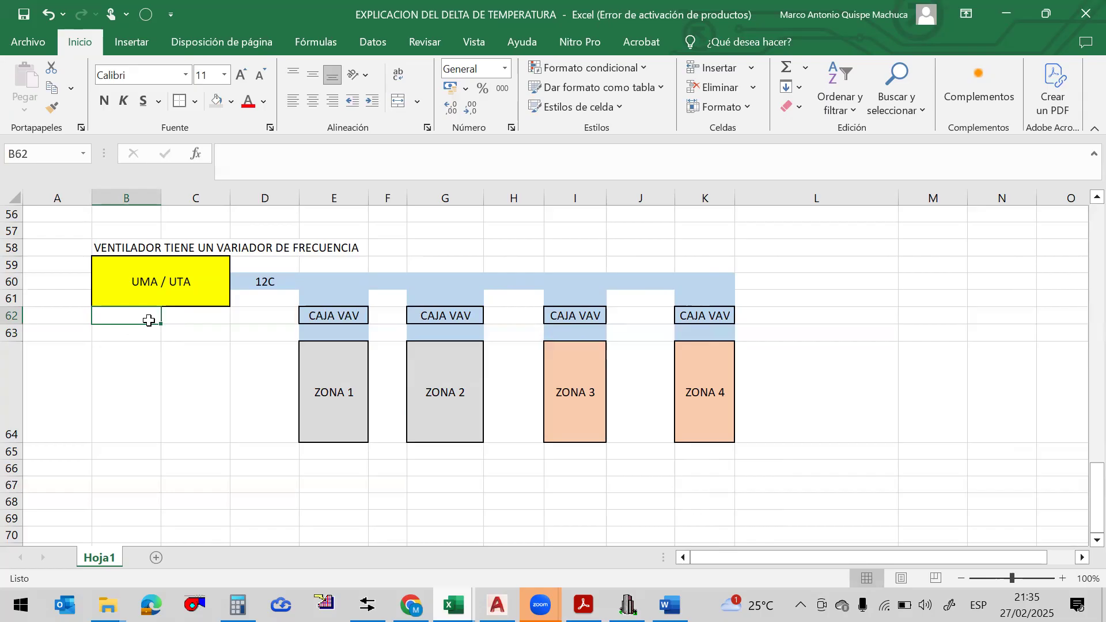
left_click(323, 375)
left_click(468, 423)
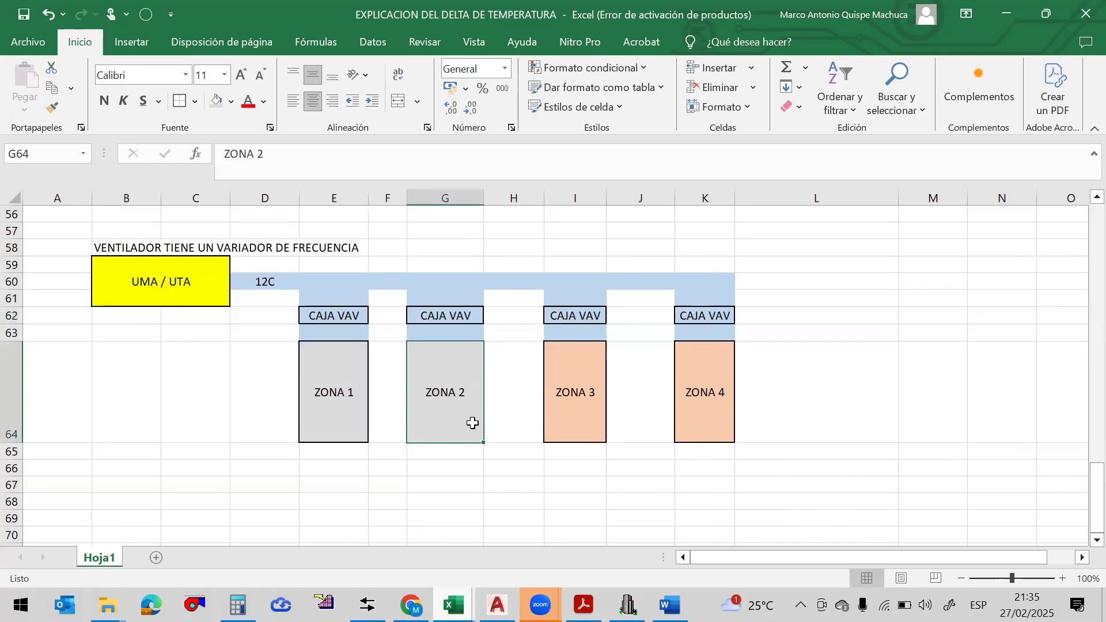
Switch to Chvac, dismiss the save reminder and check the Constant volume options of Air Handler 1 before returning to Excel
left_click(650, 571)
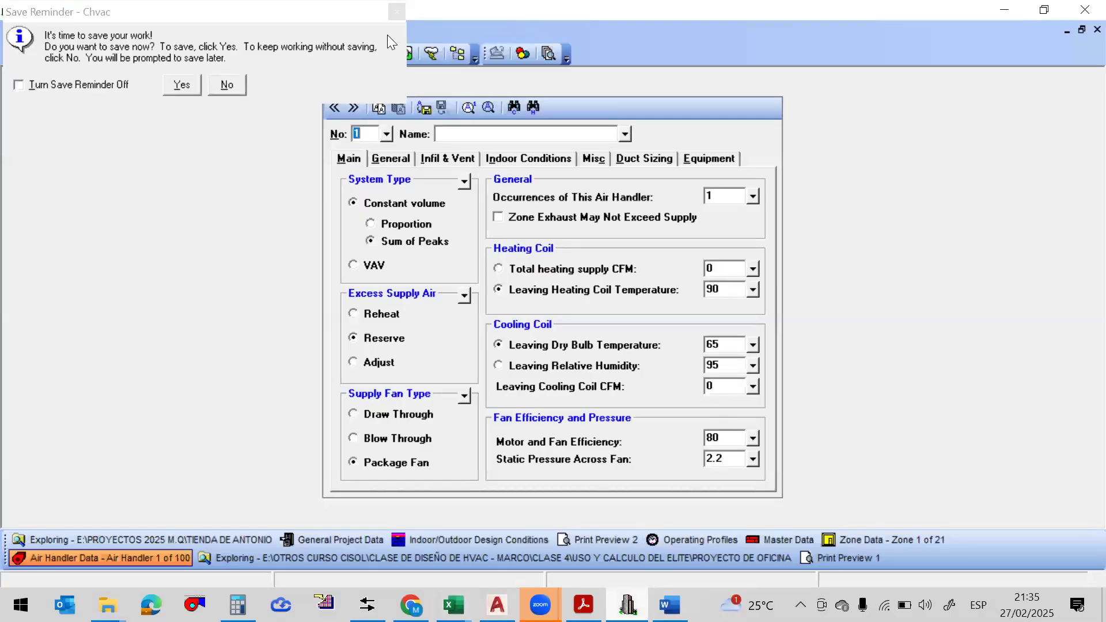
left_click(397, 11)
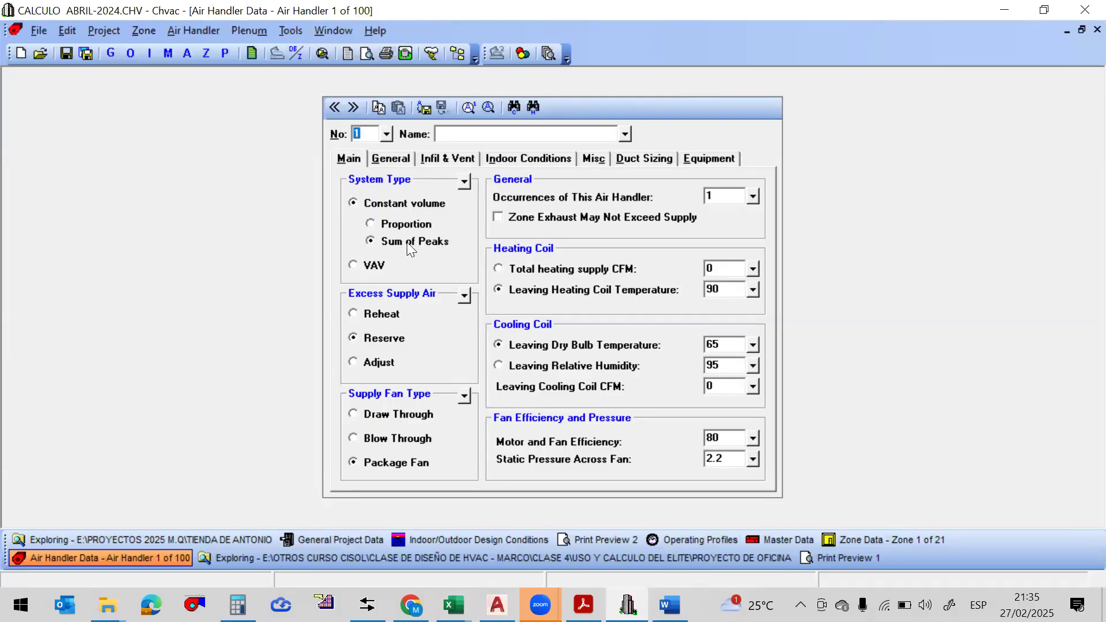
left_click(1005, 10)
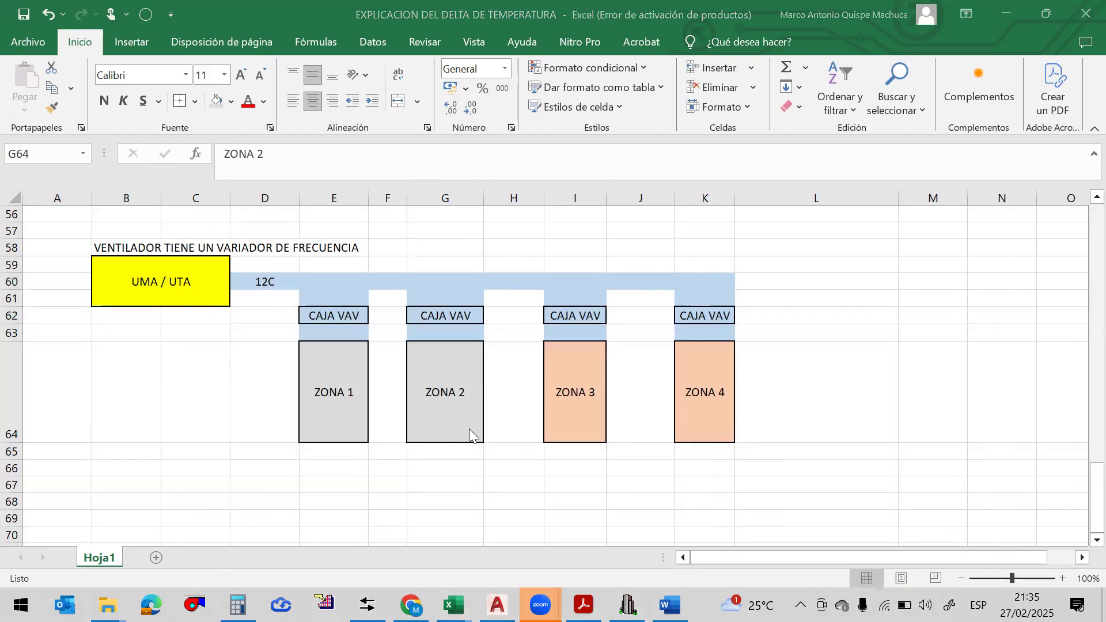
Add the line CFM A SU HORA PICO under the ZONA 1 label in cell E64
left_click(340, 415)
double_click(357, 393)
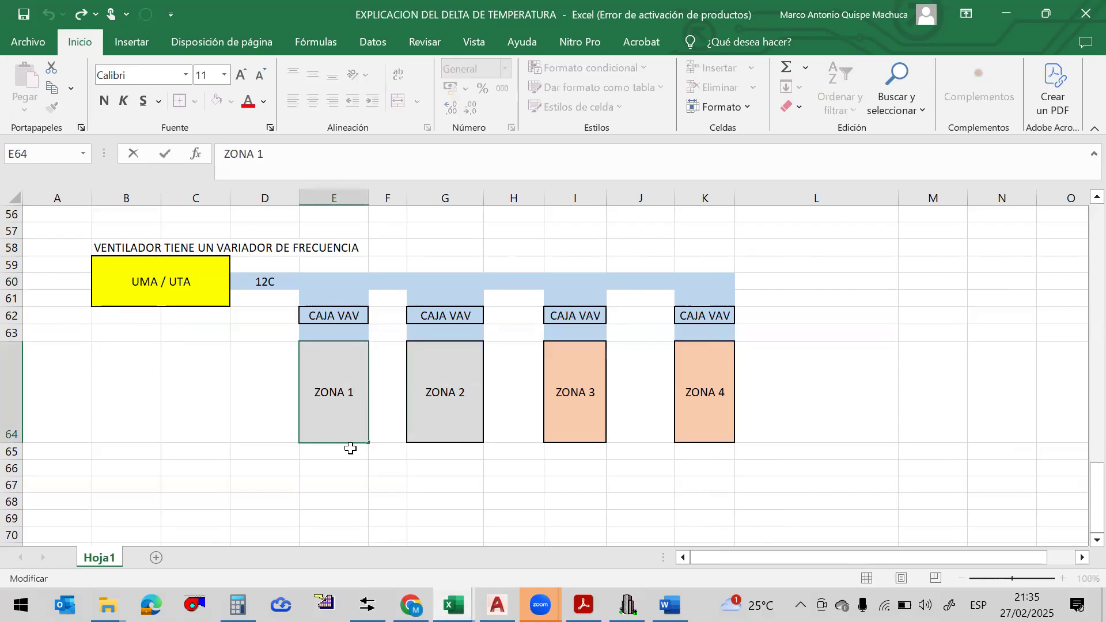
type("CFM A SU HORA PICO")
key("Return")
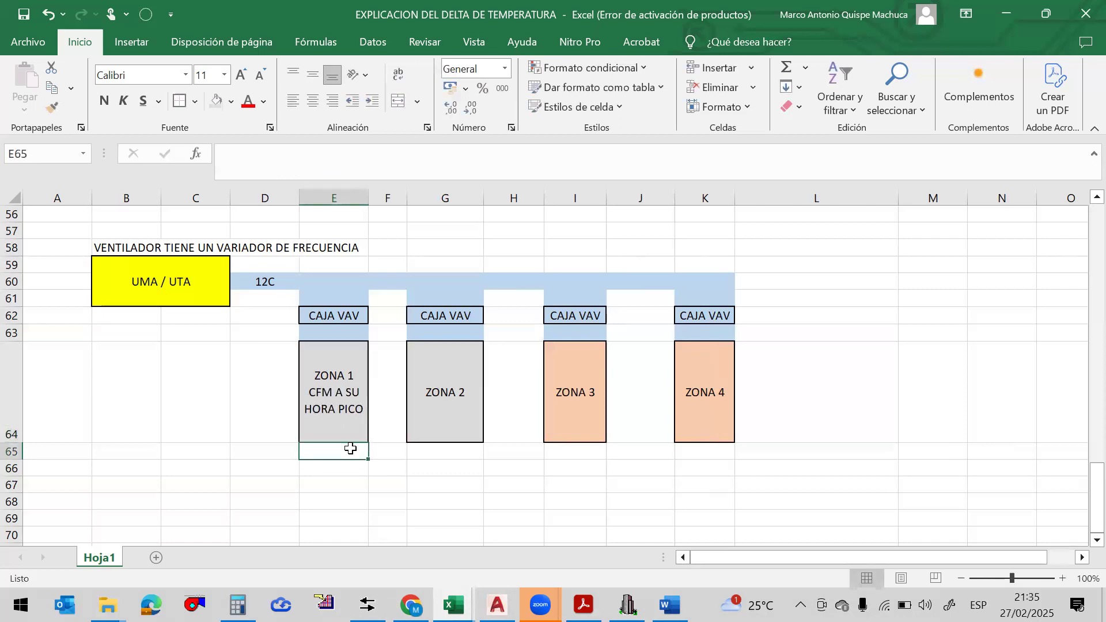
Copy the ZONA 1 cell over the ZONA 2 cell and change its zone number to 2
left_click(345, 419)
key("ctrl+c")
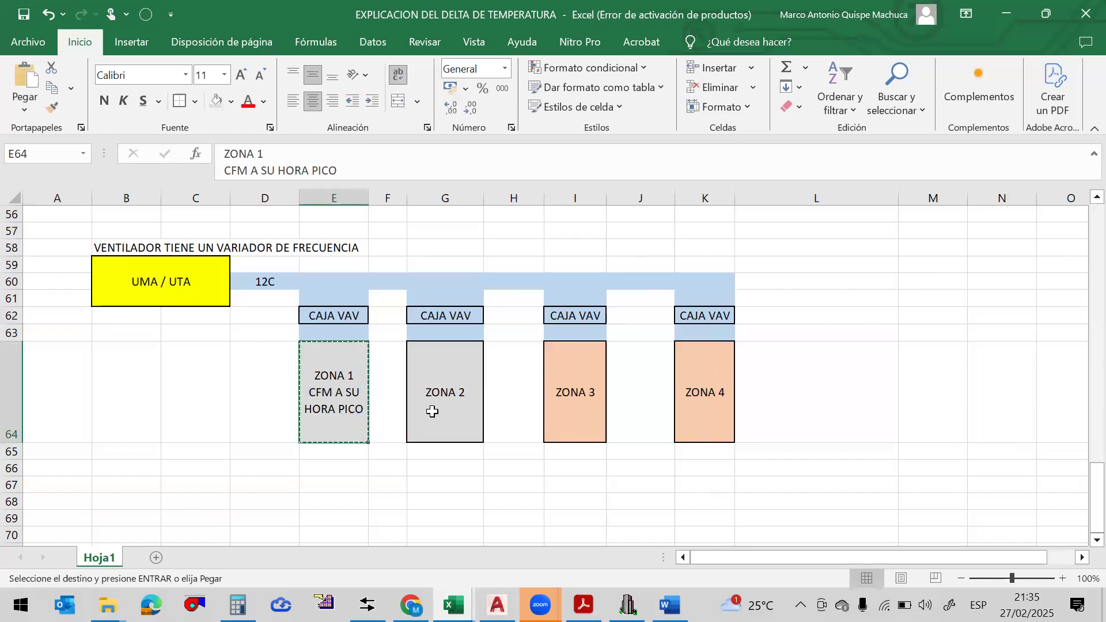
left_click(432, 411)
key("ctrl+v")
key("Escape")
key("BackSpace")
type("2")
key("ctrl+Return")
Copy the peak-hour CFM label over the ZONA 3 cell and change its zone number to 3
key("ctrl+c")
left_click(573, 389)
key("ctrl+v")
double_click(597, 374)
key("BackSpace")
type("3")
key("ctrl+Return")
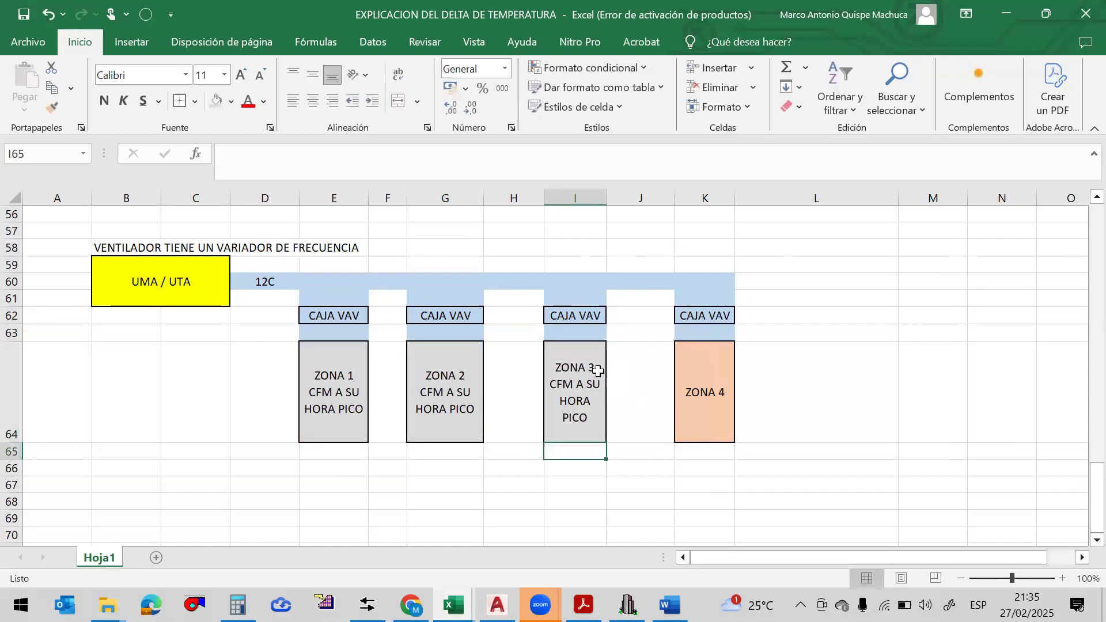
Copy the ZONA 3 cell over the ZONA 4 cell and change its zone number to 4
key("ctrl+c")
left_click(691, 381)
key("ctrl+v")
key("Escape")
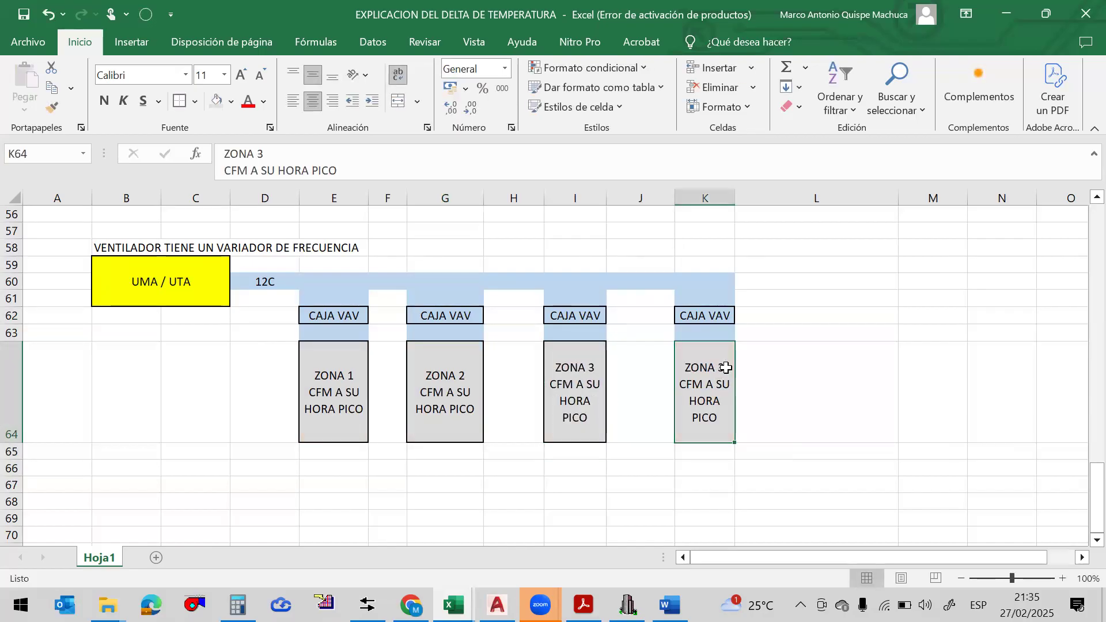
double_click(718, 370)
key("BackSpace")
type("4")
key("ctrl+Return")
Fill the ZONA 3 and ZONA 4 cells with light gold and narrow column G slightly
left_click(571, 371)
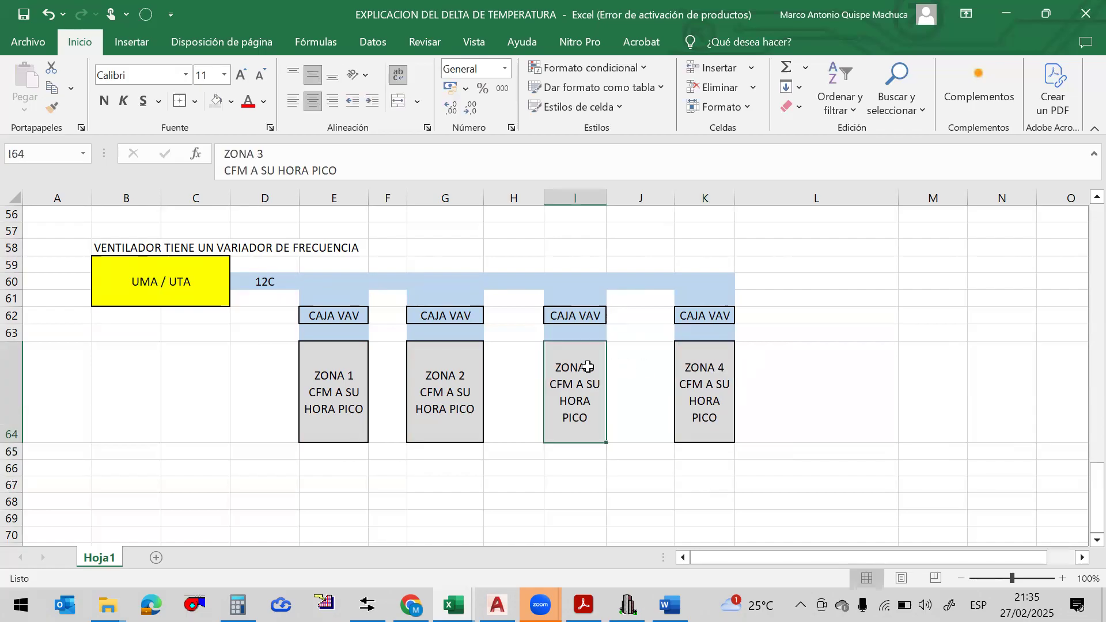
left_click(231, 102)
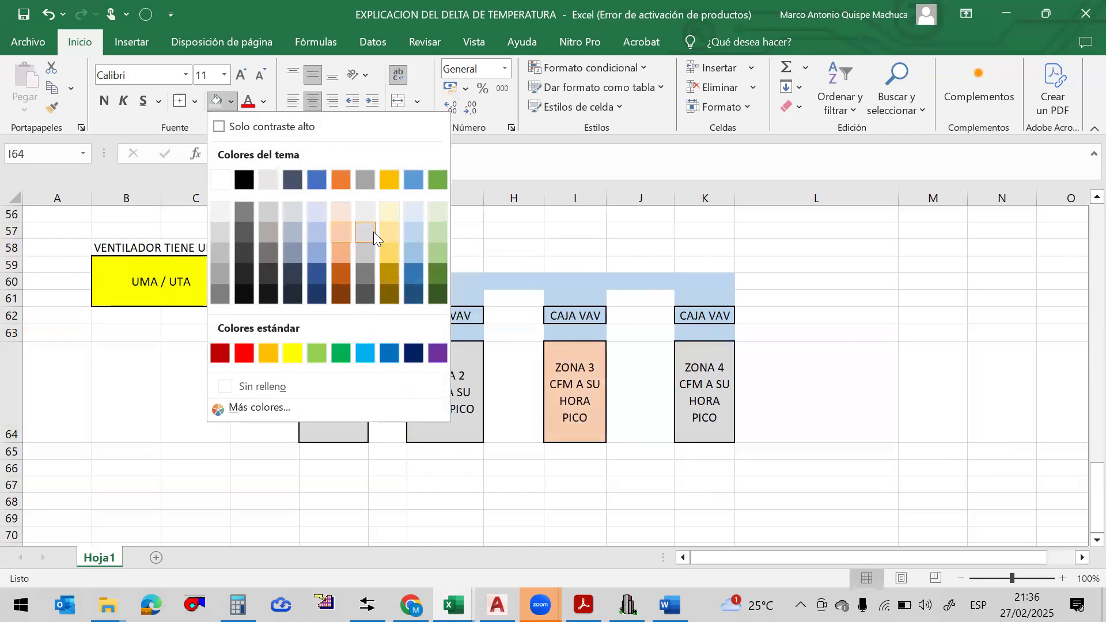
left_click(390, 232)
left_click(679, 358)
left_click(215, 103)
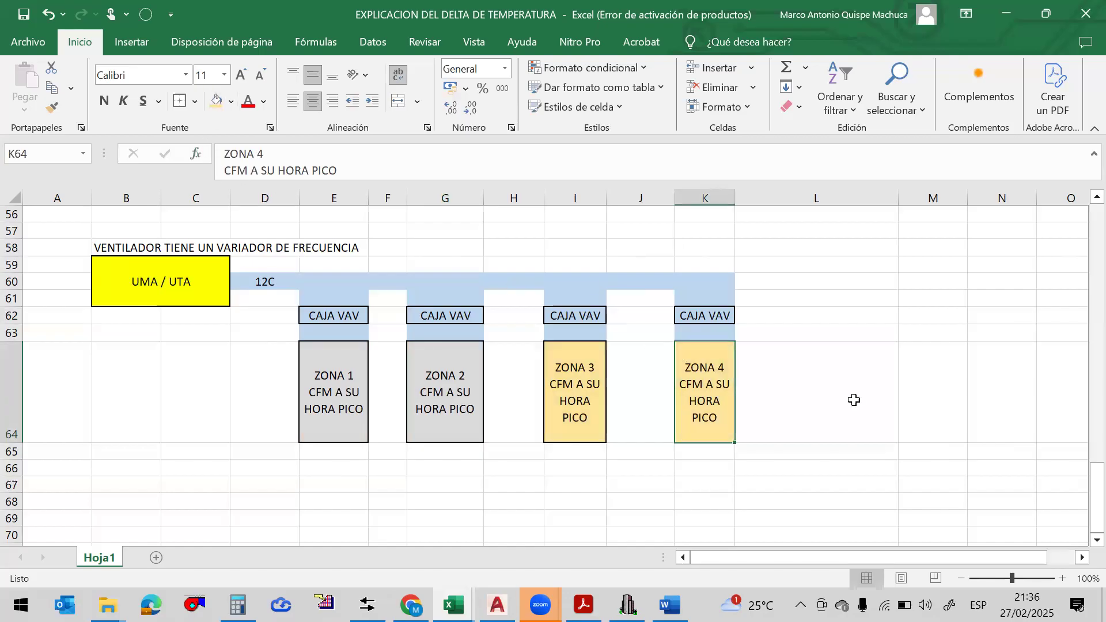
left_click(853, 397)
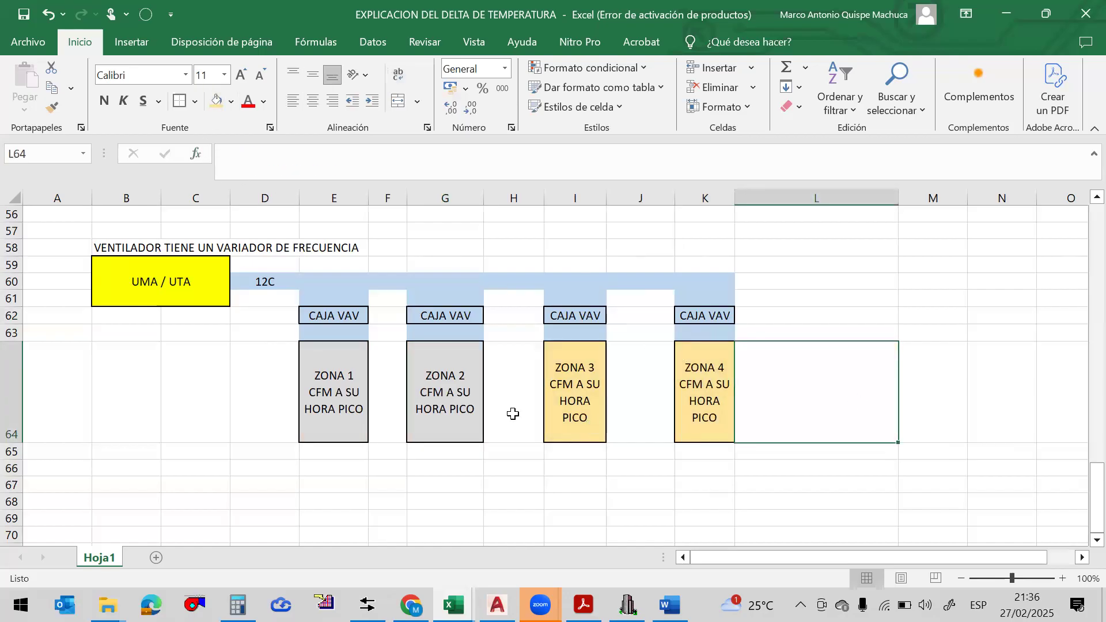
left_click_drag(484, 192, 480, 191)
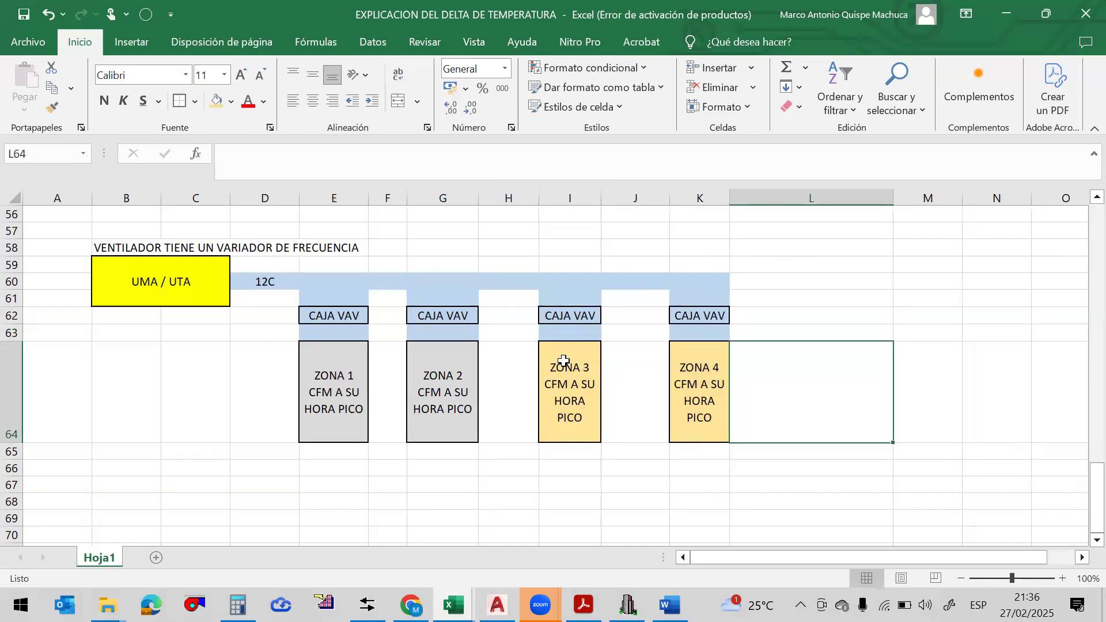
Switch to Chvac and list the report pages available in Print Preview 1
left_click(627, 605)
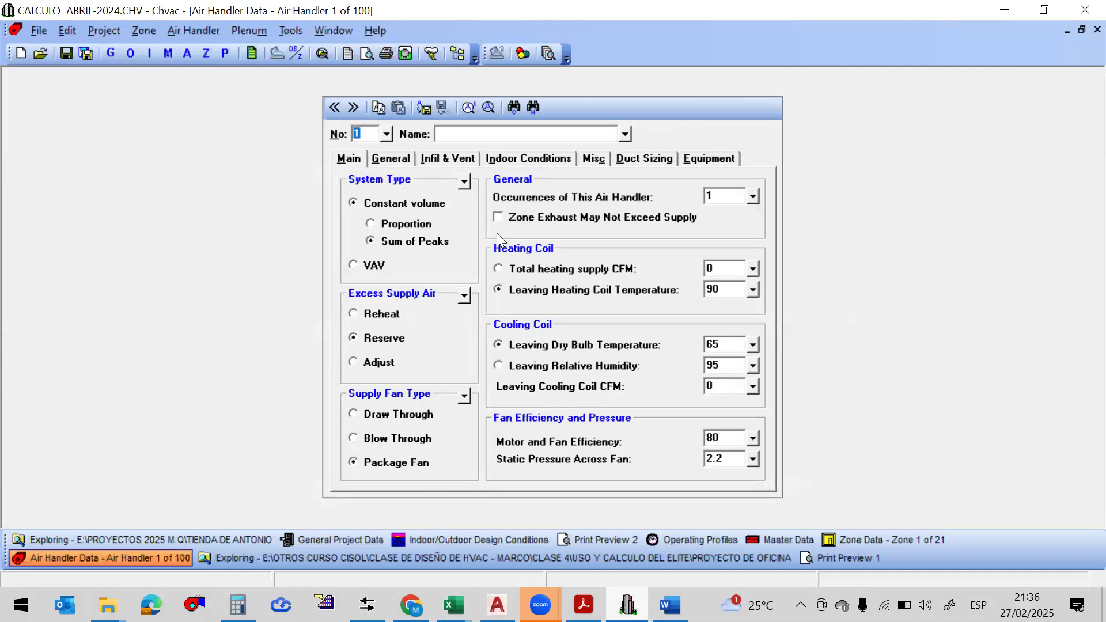
left_click(830, 555)
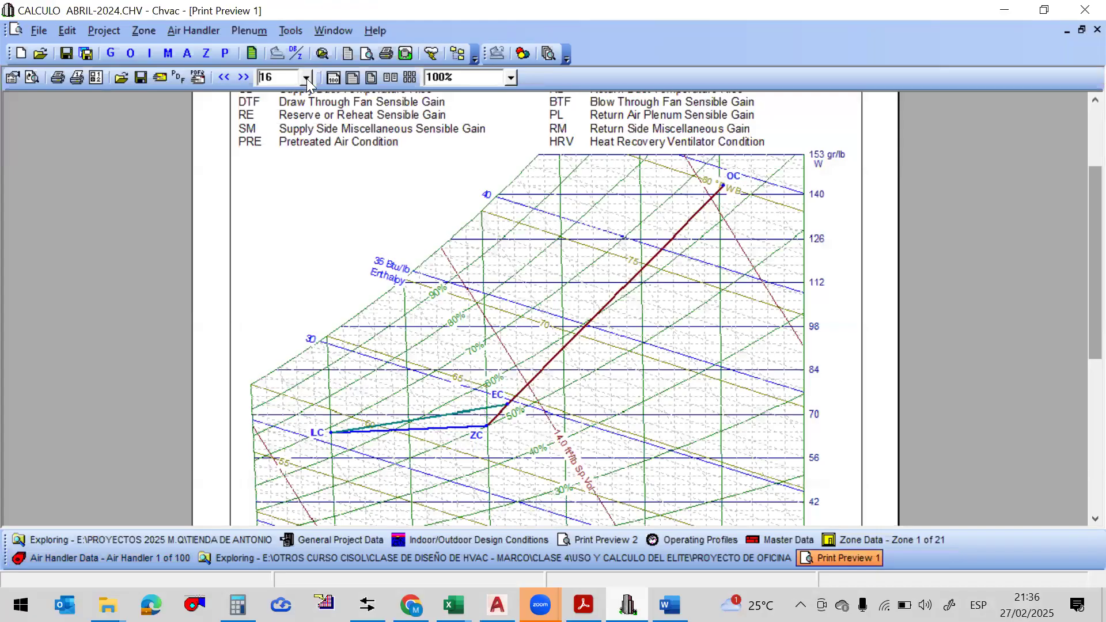
left_click(306, 78)
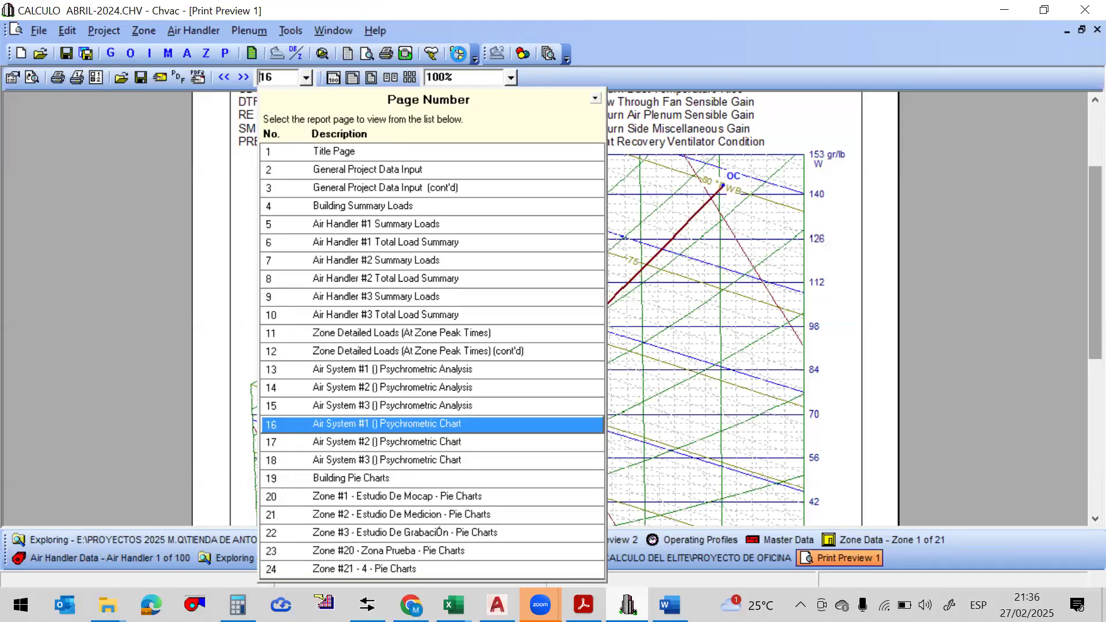
Open Zone 1 Estudio De Mocap from the project tree and set the direction of wall 2 to N and wall 4 to E
left_click(458, 53)
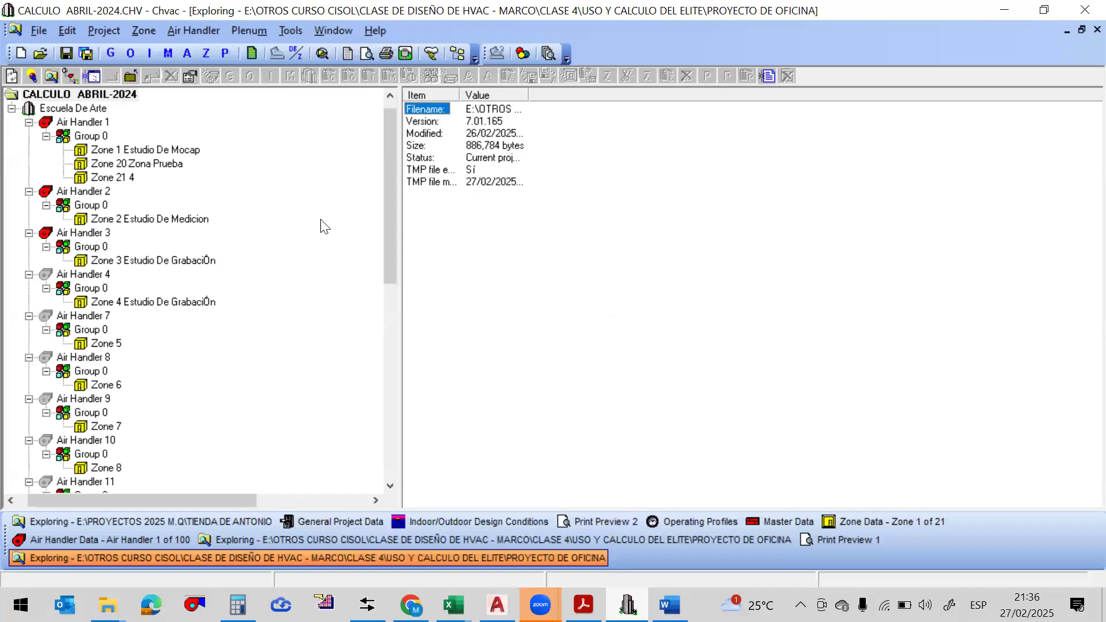
double_click(160, 152)
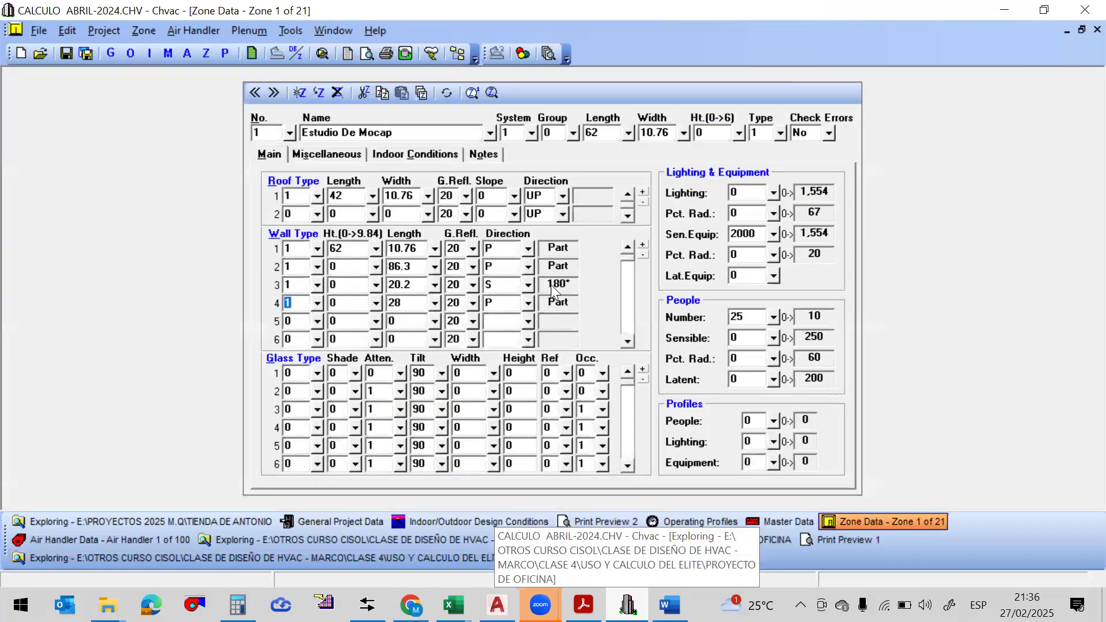
left_click(507, 270)
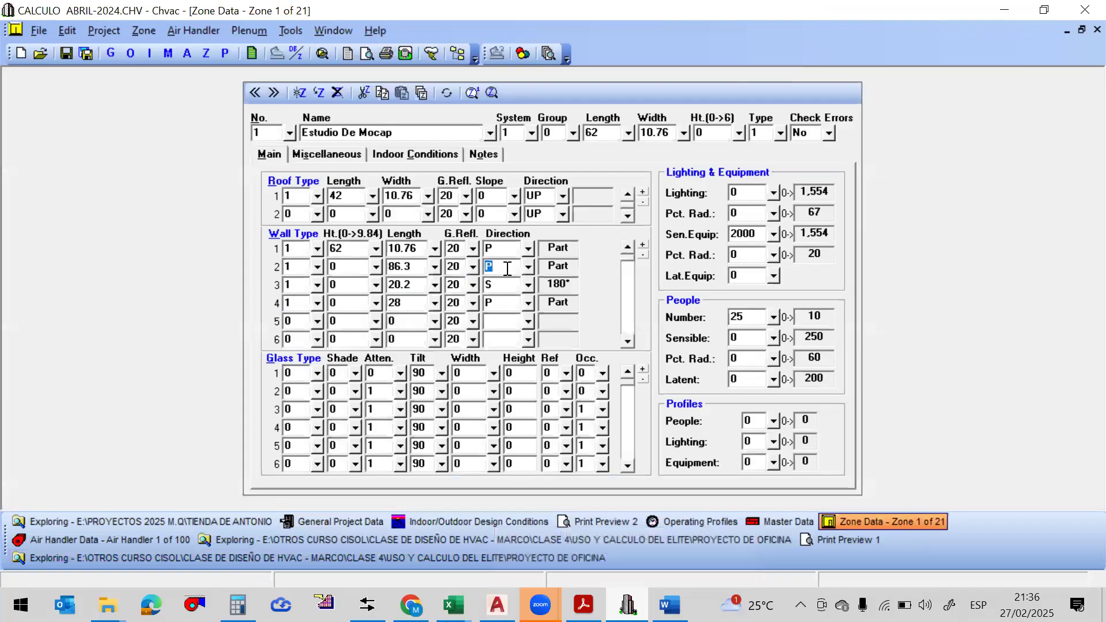
type("N")
type("E")
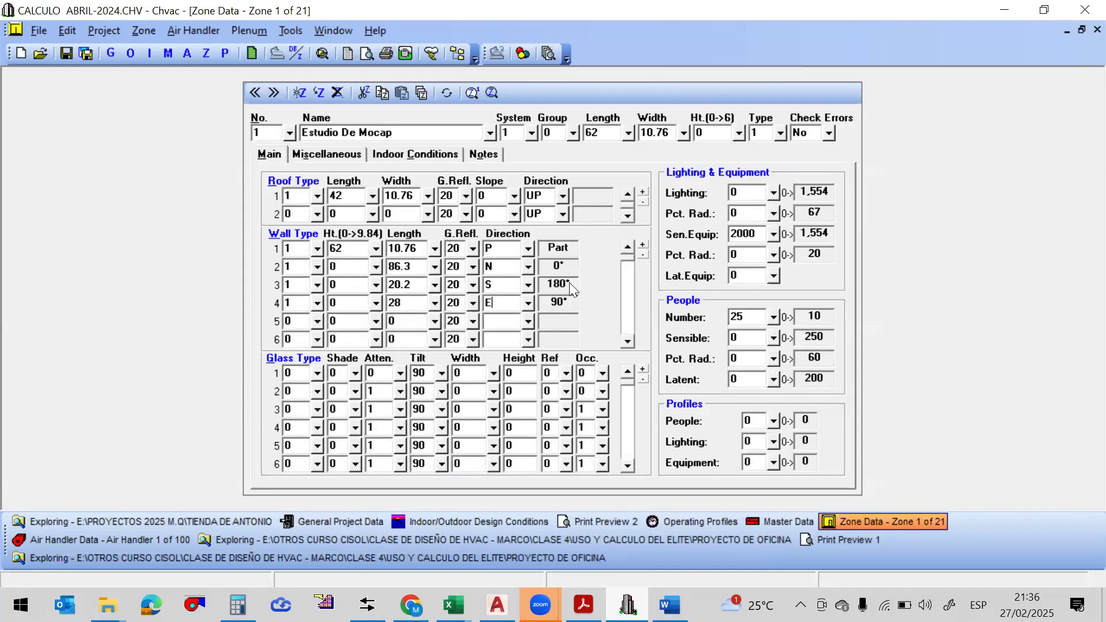
Close the open explorer windows for the TIENDA DE ANTONIO and PROYECTO DE OFICINA folders
left_click(637, 542)
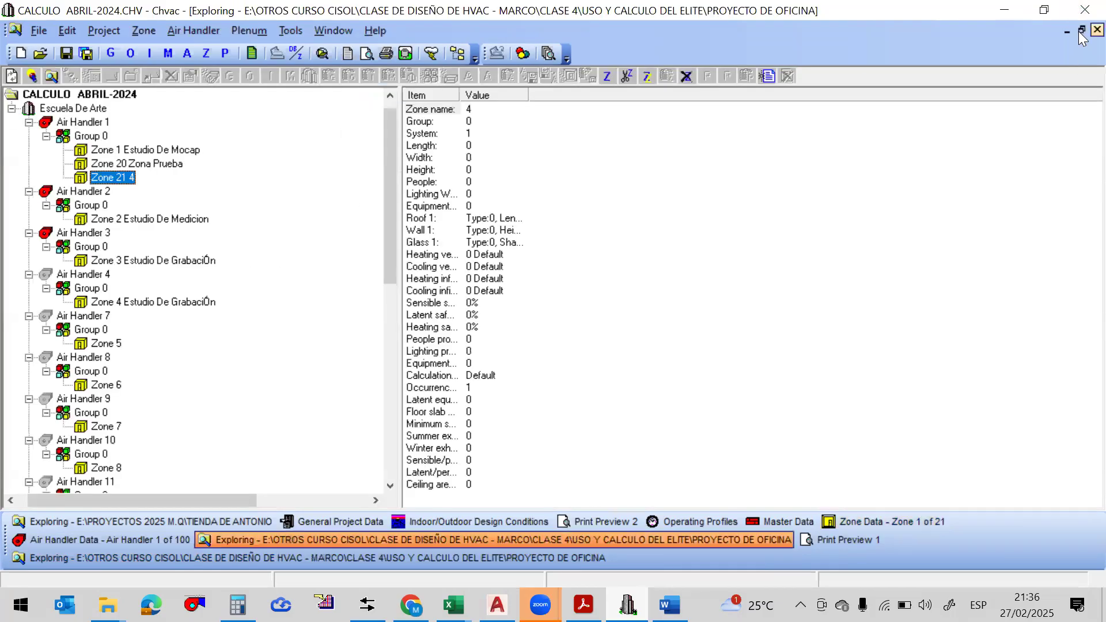
left_click(245, 560)
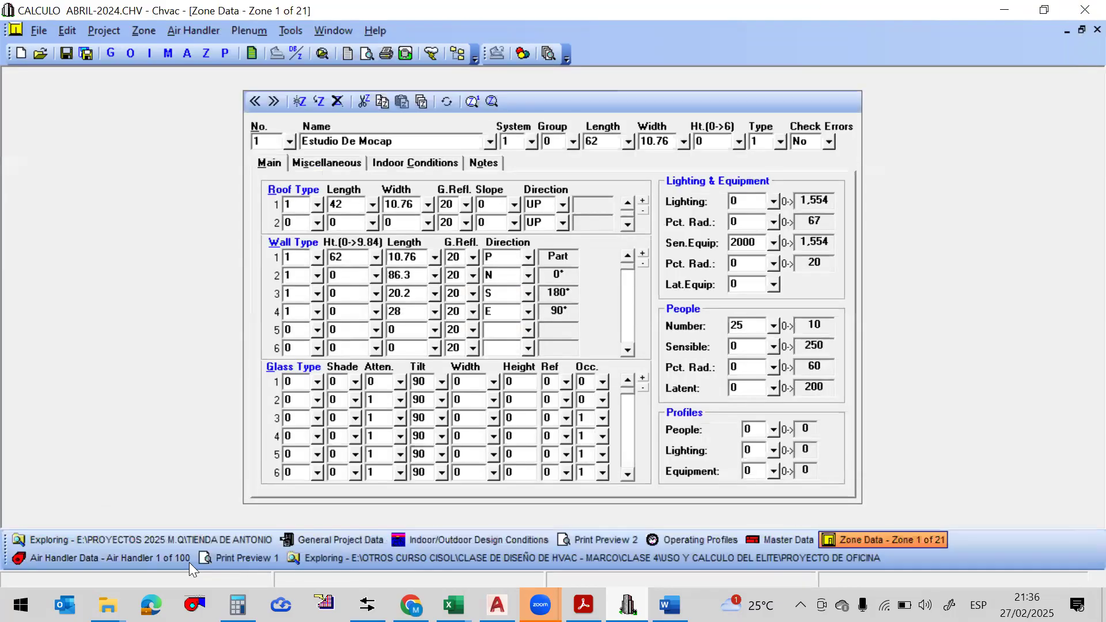
left_click(165, 546)
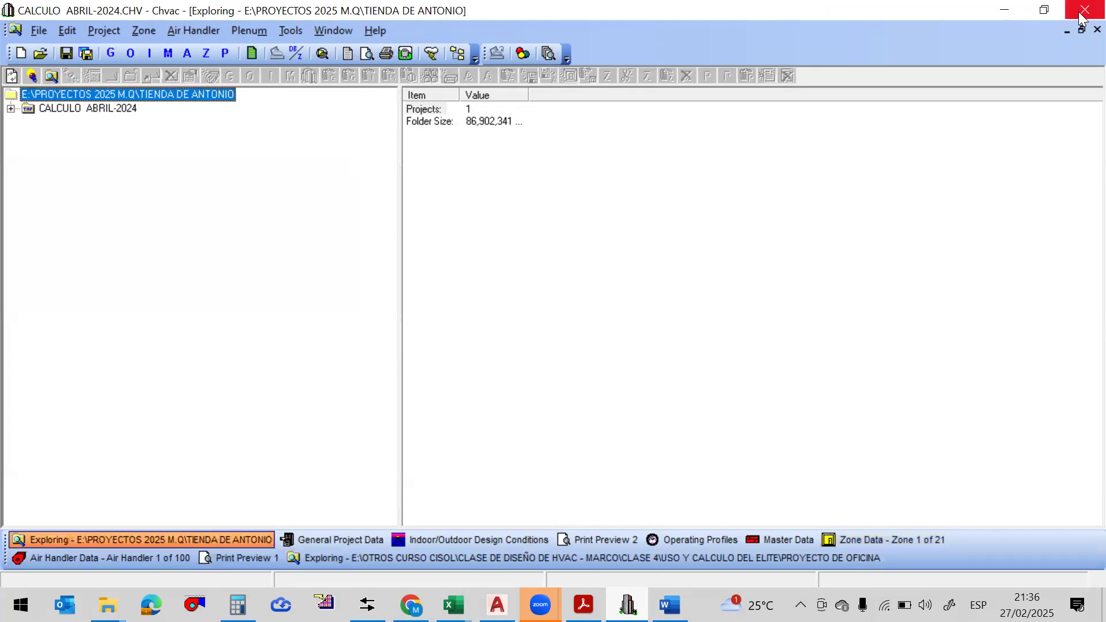
left_click(1098, 29)
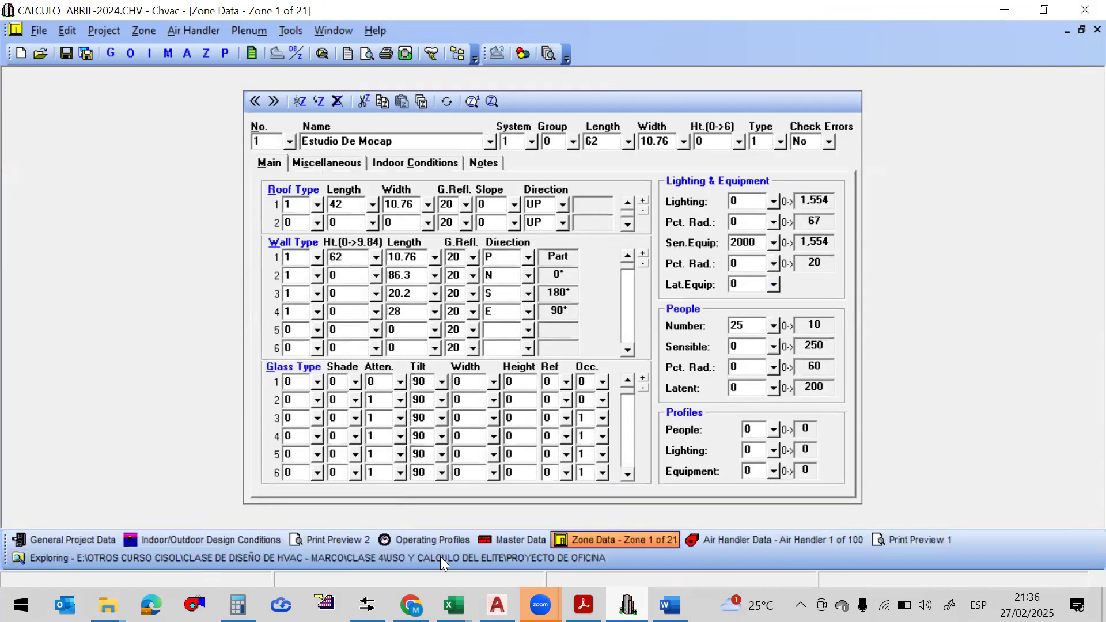
left_click(440, 557)
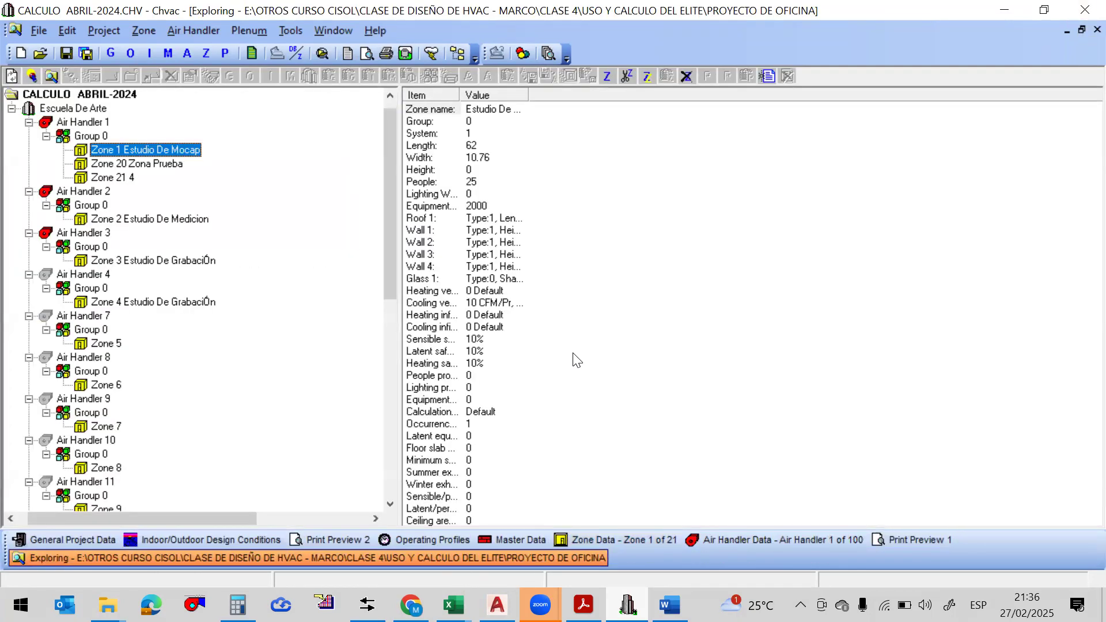
left_click(1082, 31)
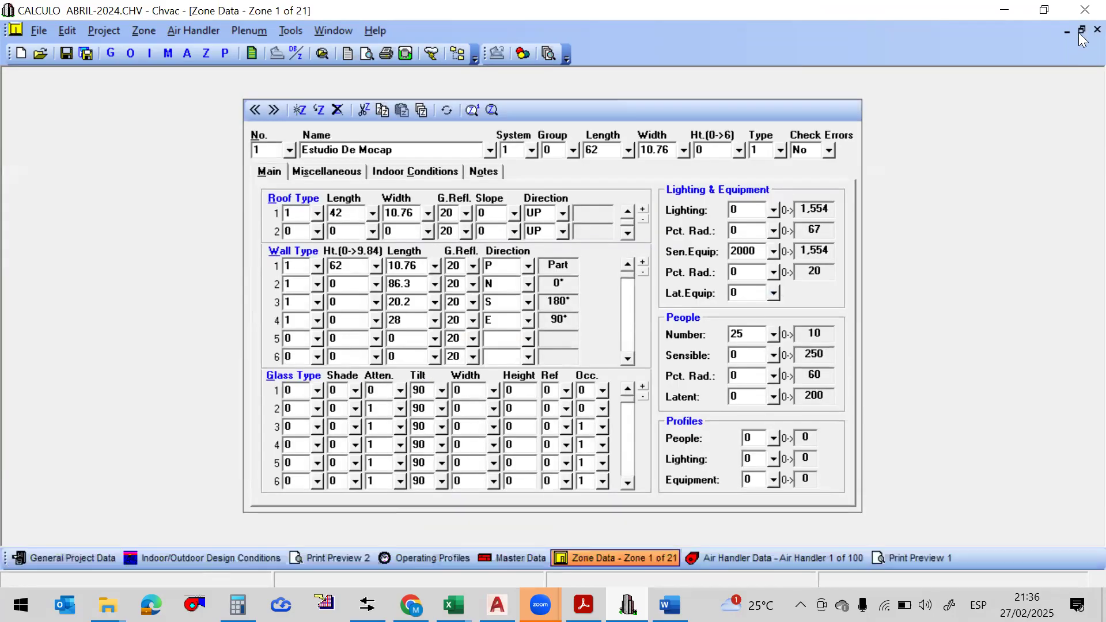
Close the remaining zone, print preview, air handler, master data, profiles, design conditions and general project windows
left_click(1081, 32)
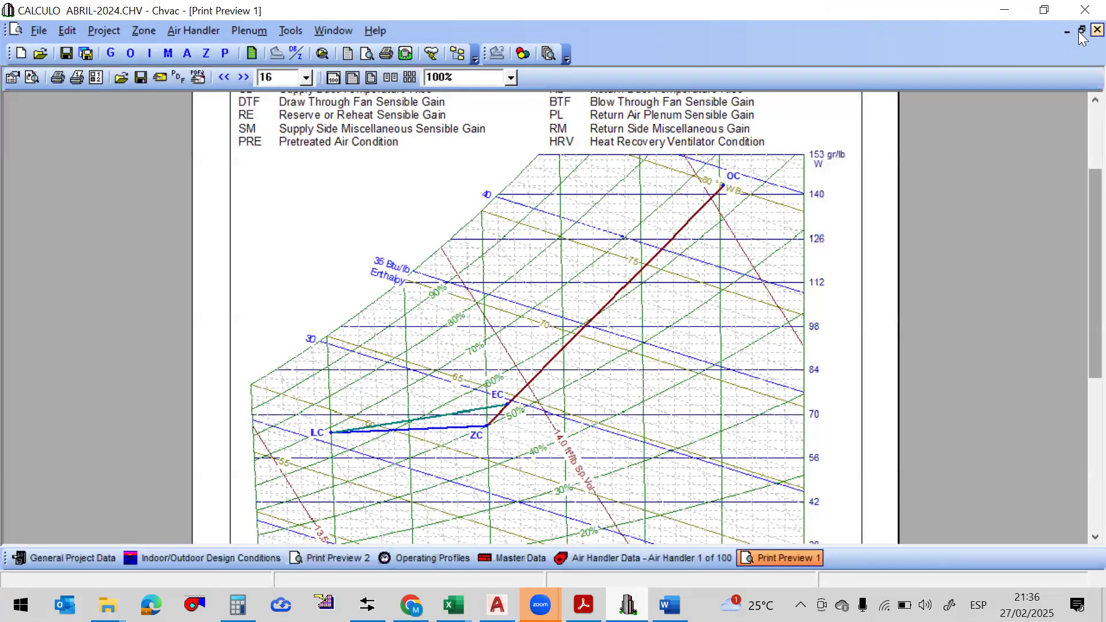
left_click(1081, 32)
left_click(1081, 32)
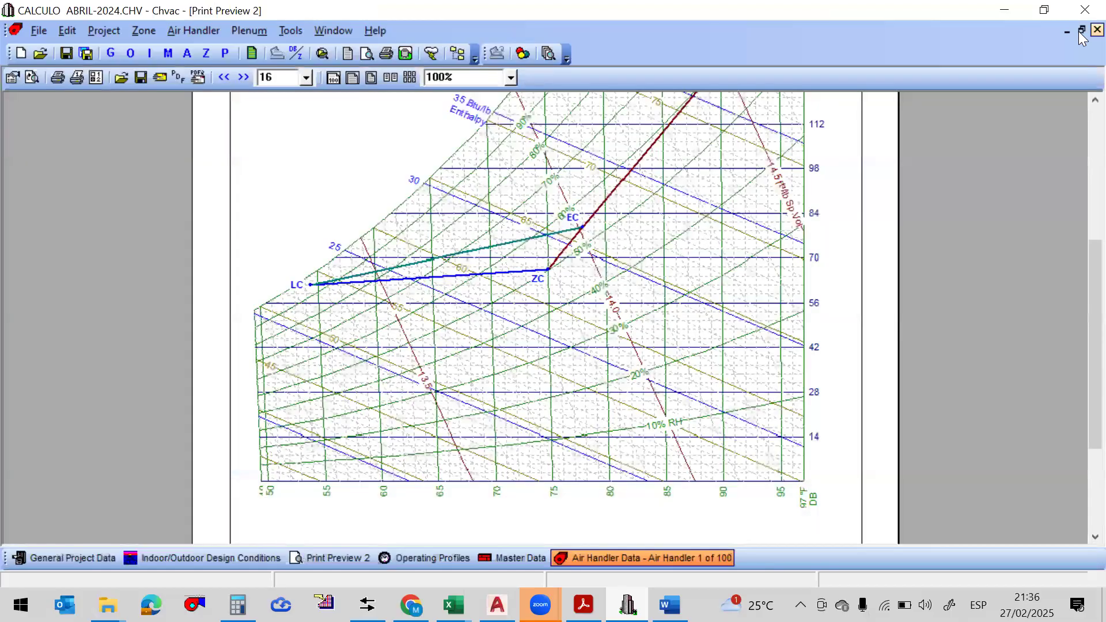
left_click(1079, 32)
left_click(1079, 32)
key("ctrl+F4")
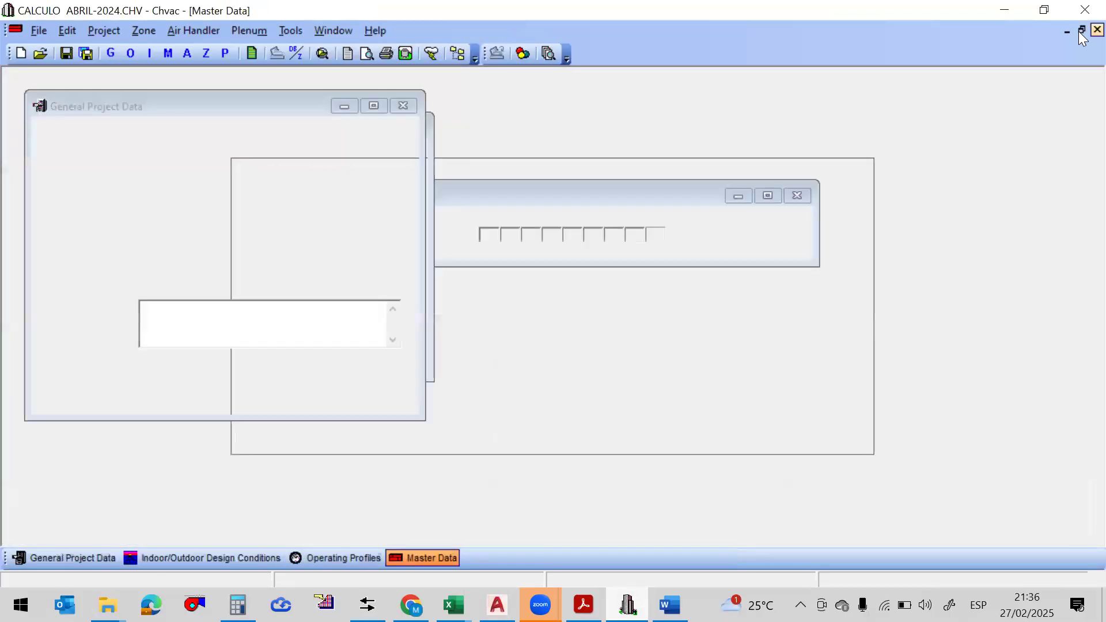
key("ctrl+F4")
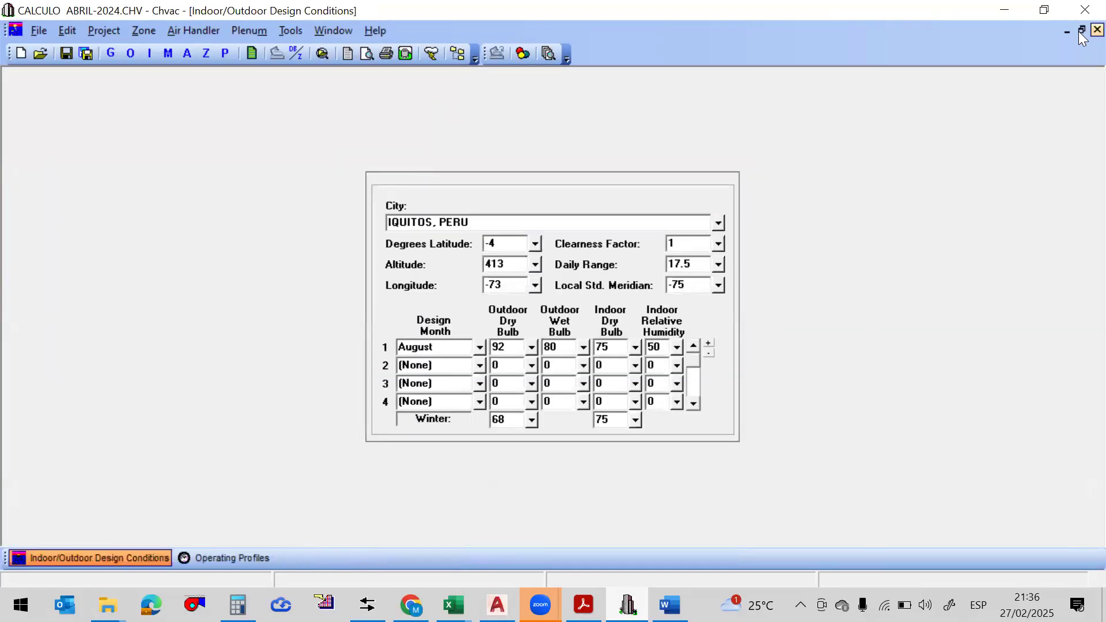
key("ctrl+F4")
left_click(1080, 33)
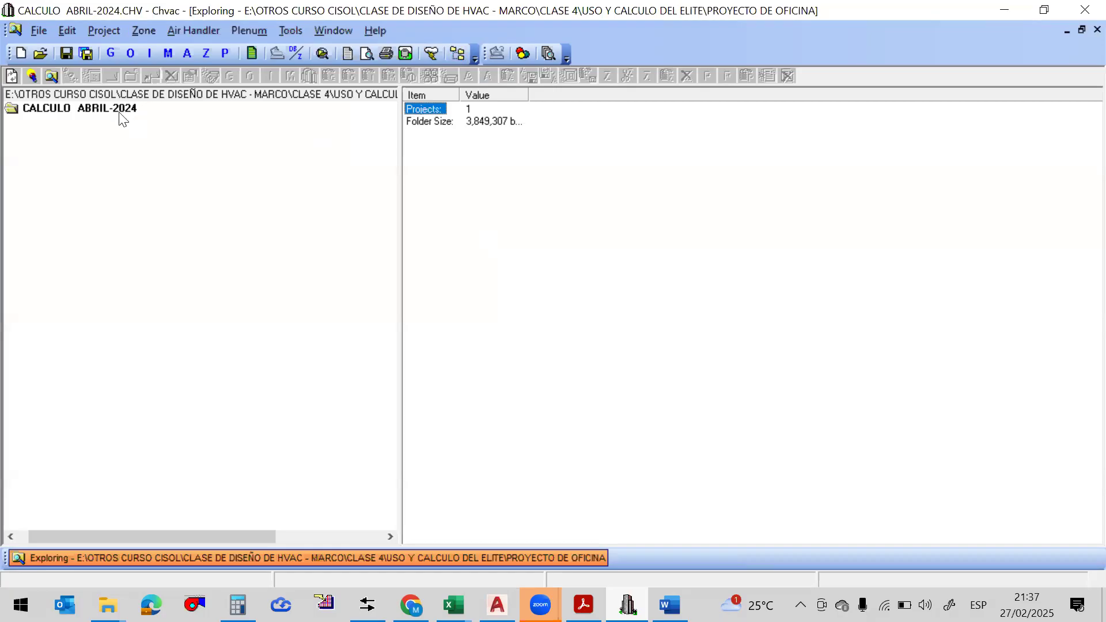
Expand the CALCULO ABRIL-2024 project in the PROYECTO DE OFICINA explorer and open the data of Zone 20 Zona Prueba
double_click(115, 110)
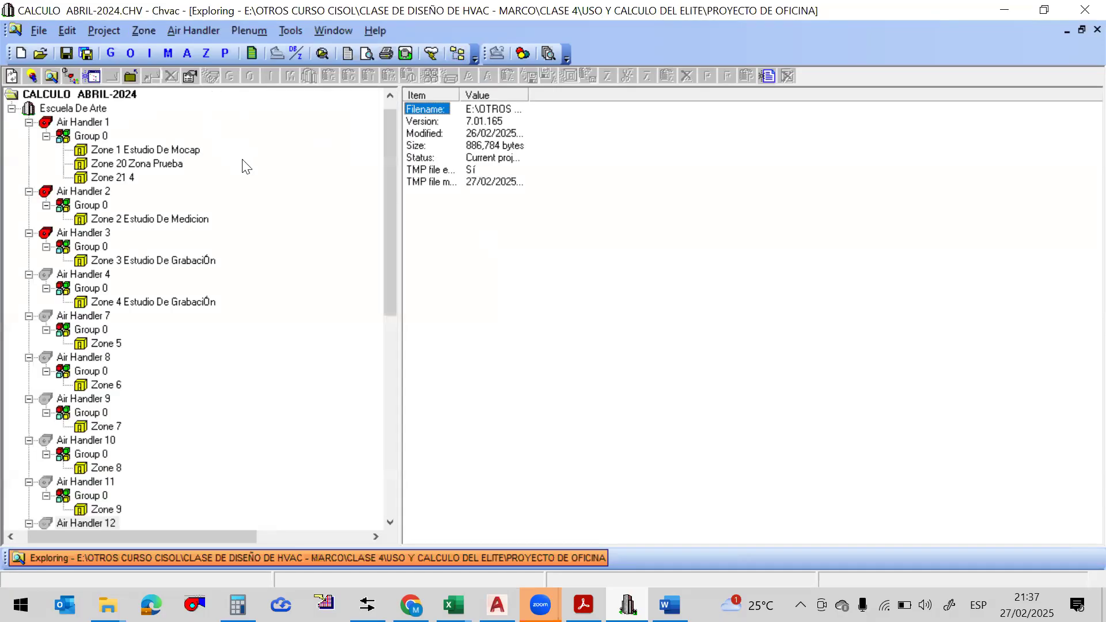
left_click(161, 151)
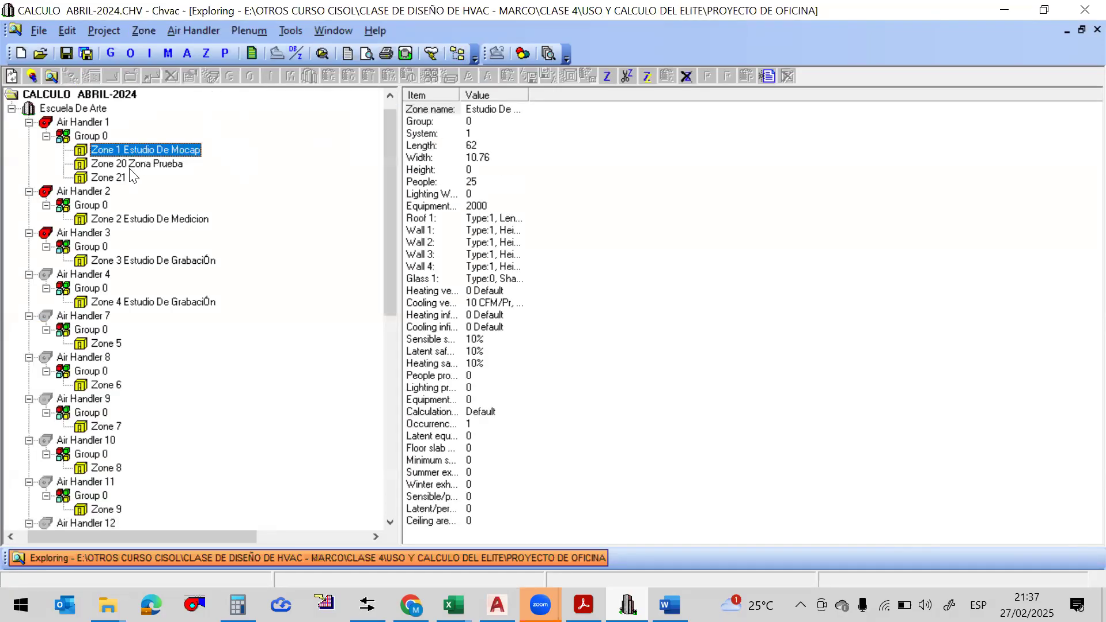
left_click(151, 166)
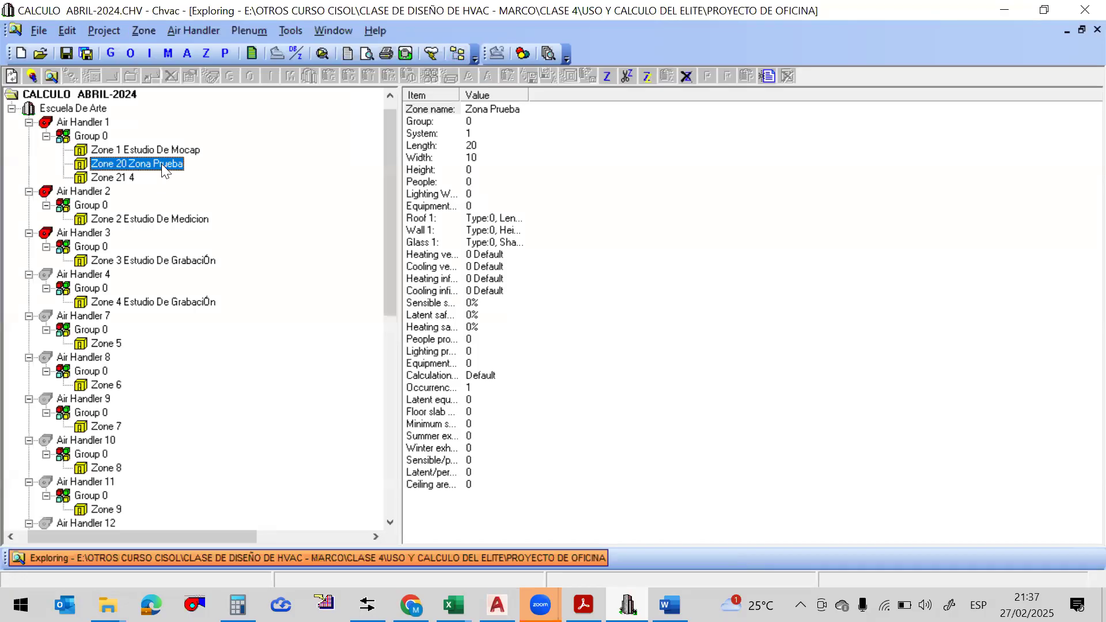
double_click(162, 165)
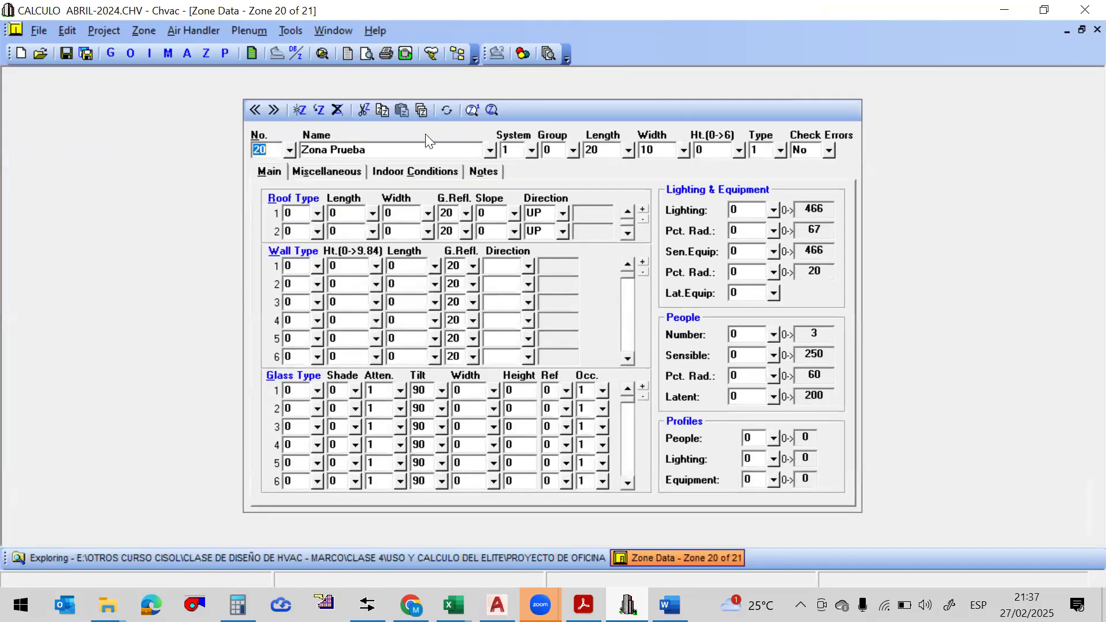
Copy the data of zone 1 Estudio De Mocap onto zone 20, keeping it on system 1, and check it in the project tree
left_click(288, 150)
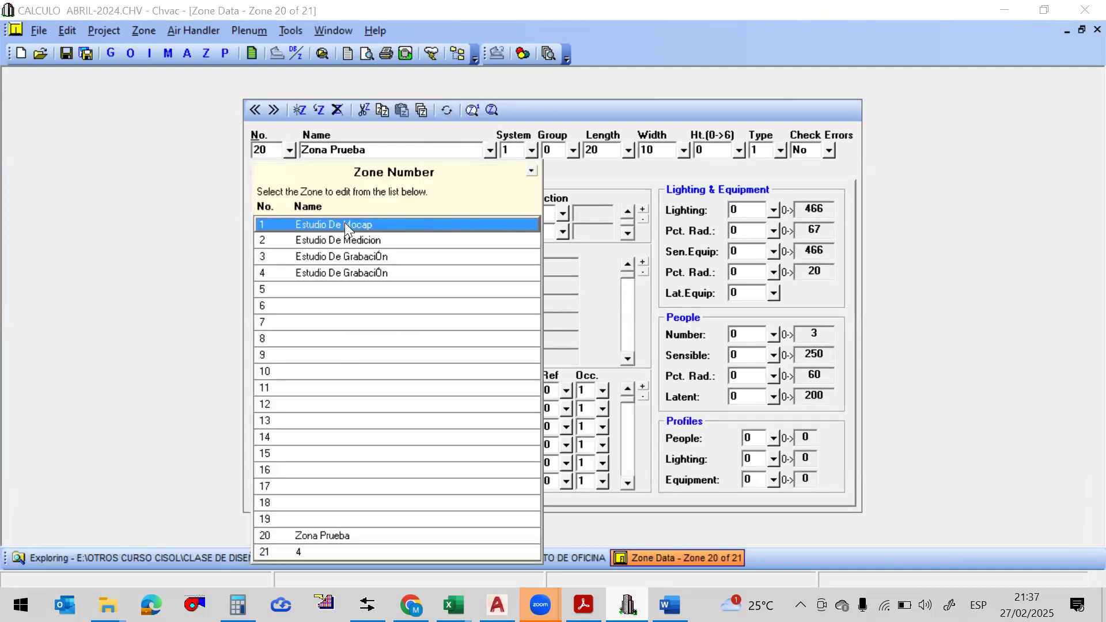
left_click(344, 224)
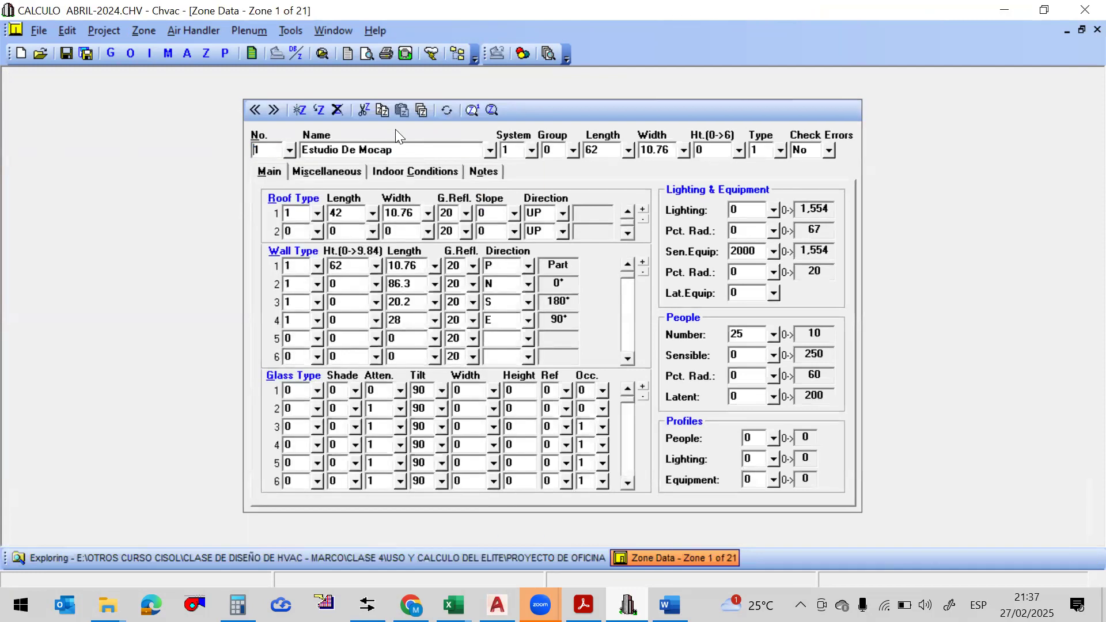
left_click(288, 150)
left_click(314, 537)
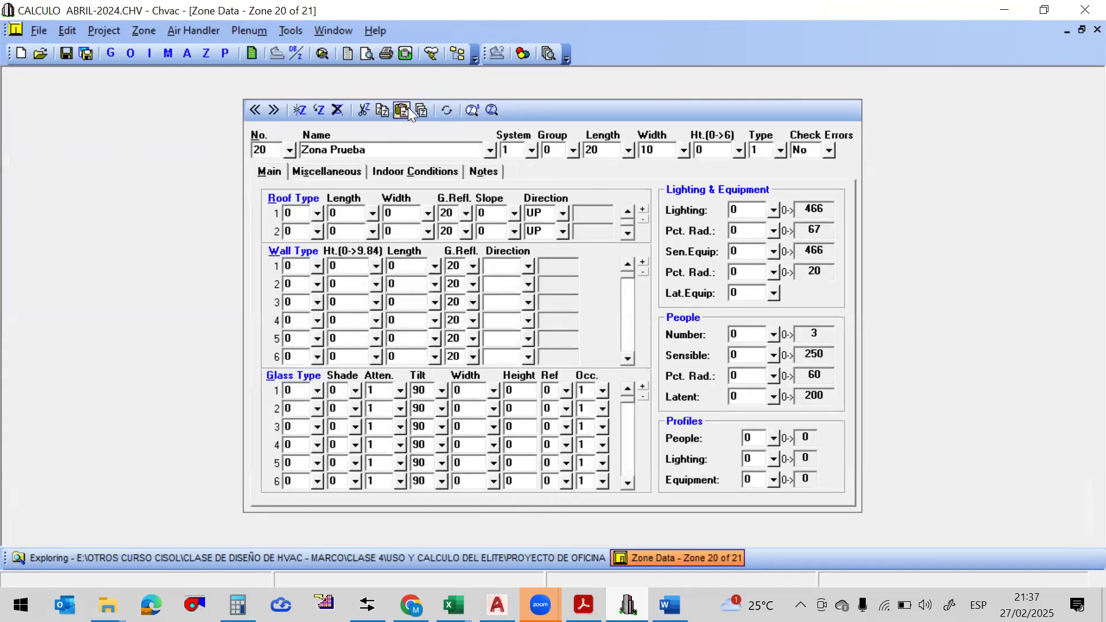
left_click(405, 108)
left_click(535, 152)
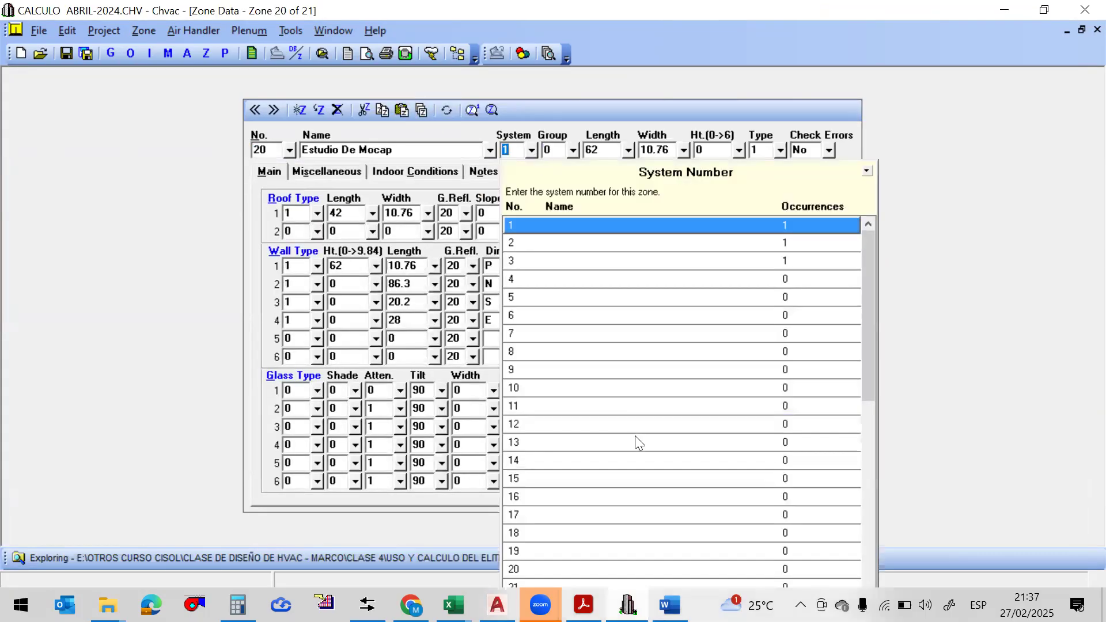
left_click(939, 357)
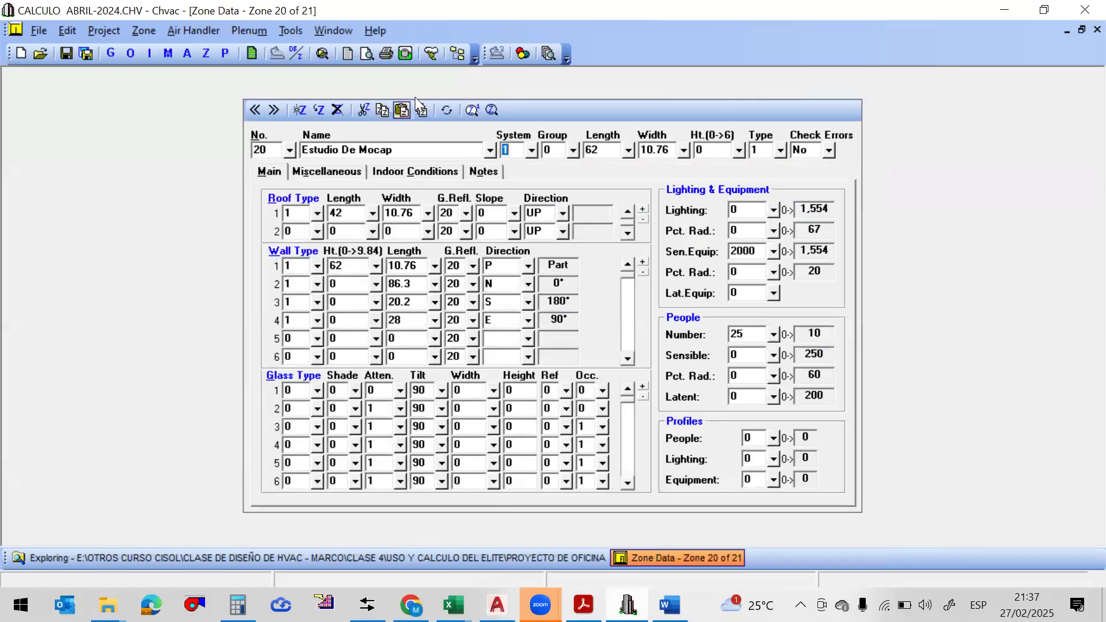
left_click(523, 557)
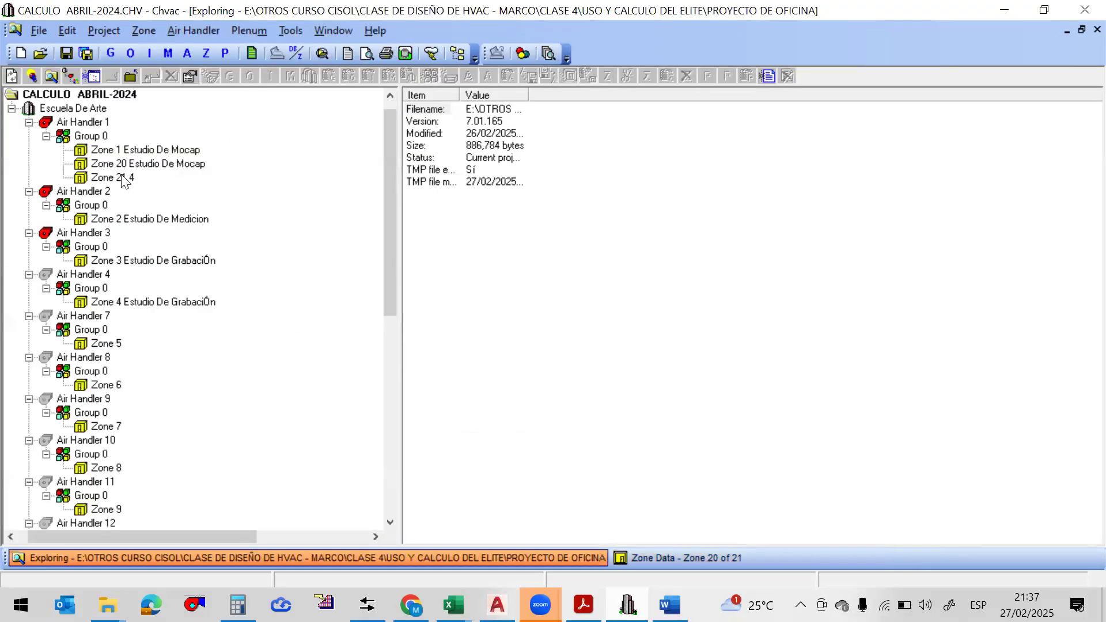
left_click(673, 560)
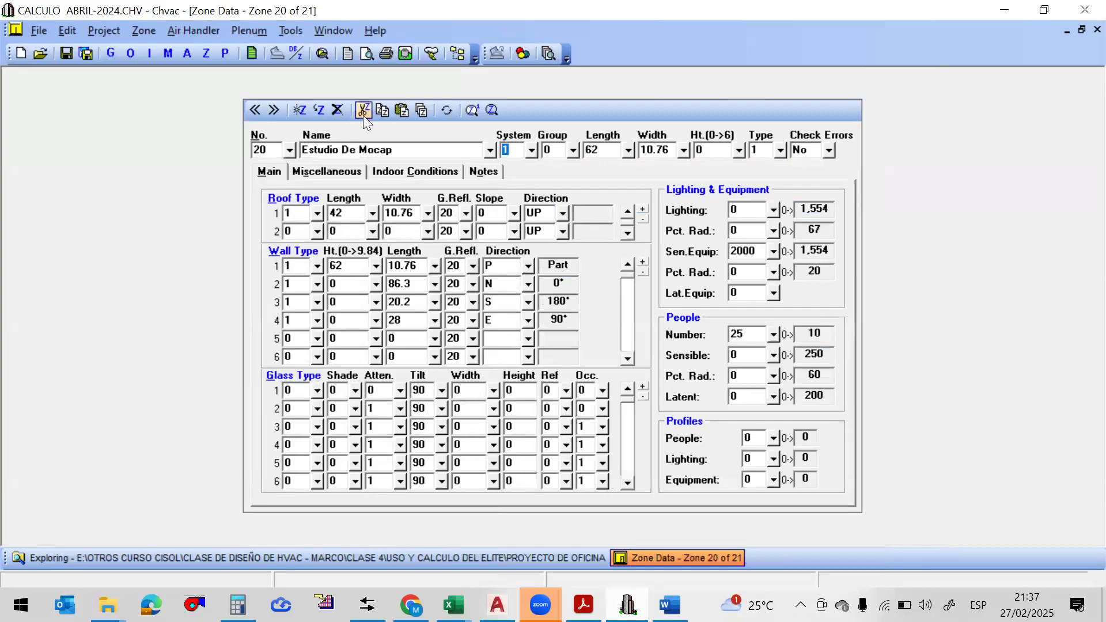
Paste the copied Estudio De Mocap zone data onto zone 21
left_click(290, 150)
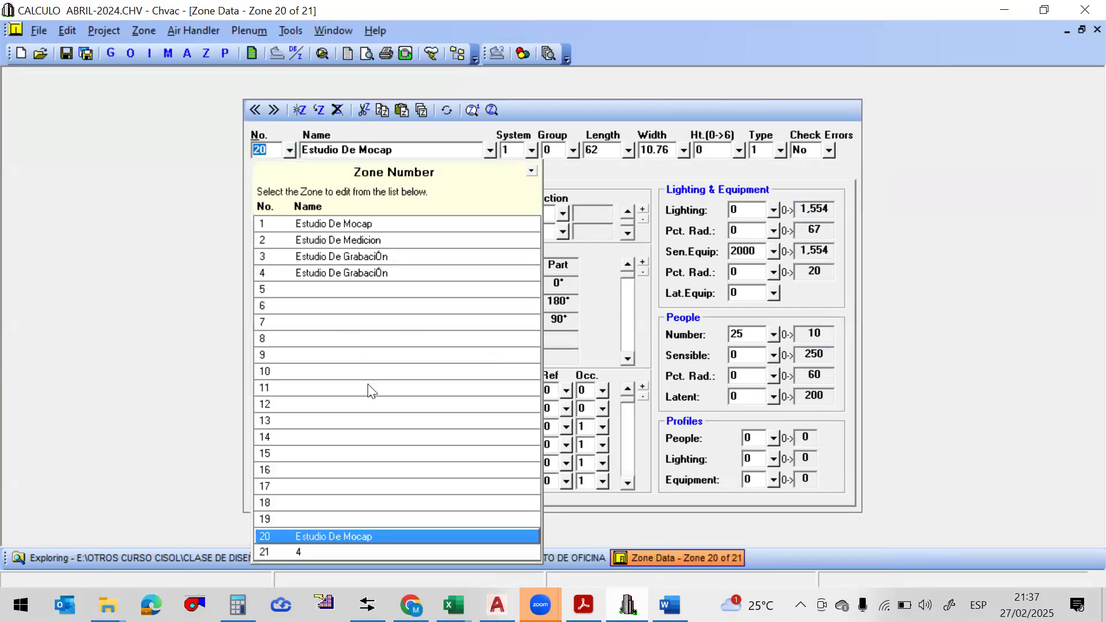
left_click(323, 551)
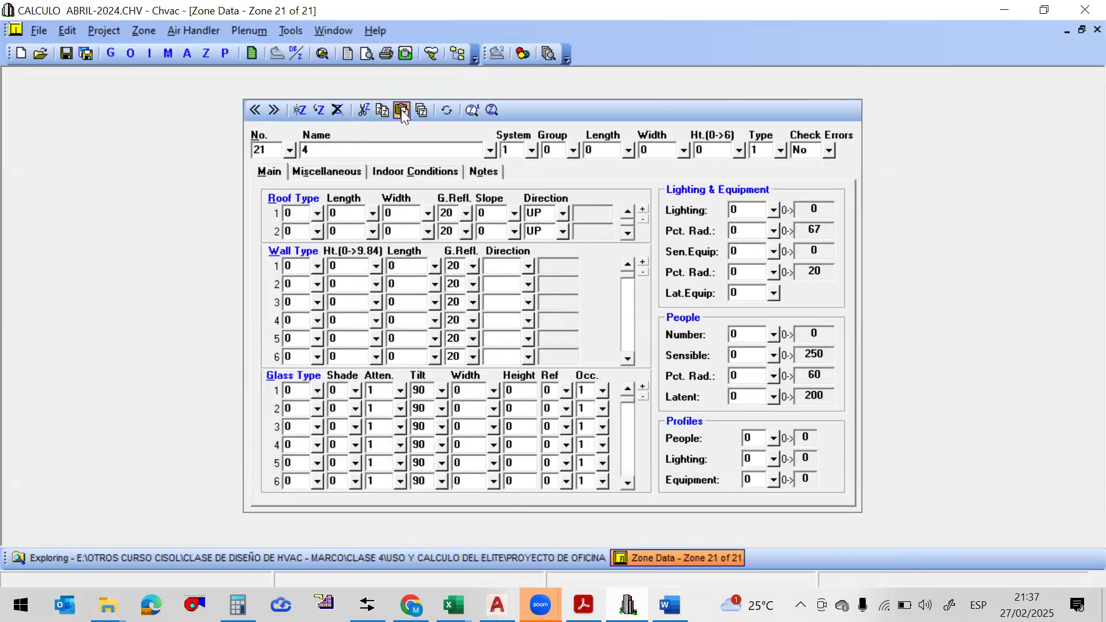
left_click(402, 110)
Set the direction of walls 2, 3 and 4 in zone 21 to P
left_click(493, 319)
type("P")
left_click(501, 302)
type("P")
left_click(500, 284)
type("P")
Set zone 21's sensible equipment to 500 and its number of people to 10
double_click(762, 248)
type("500")
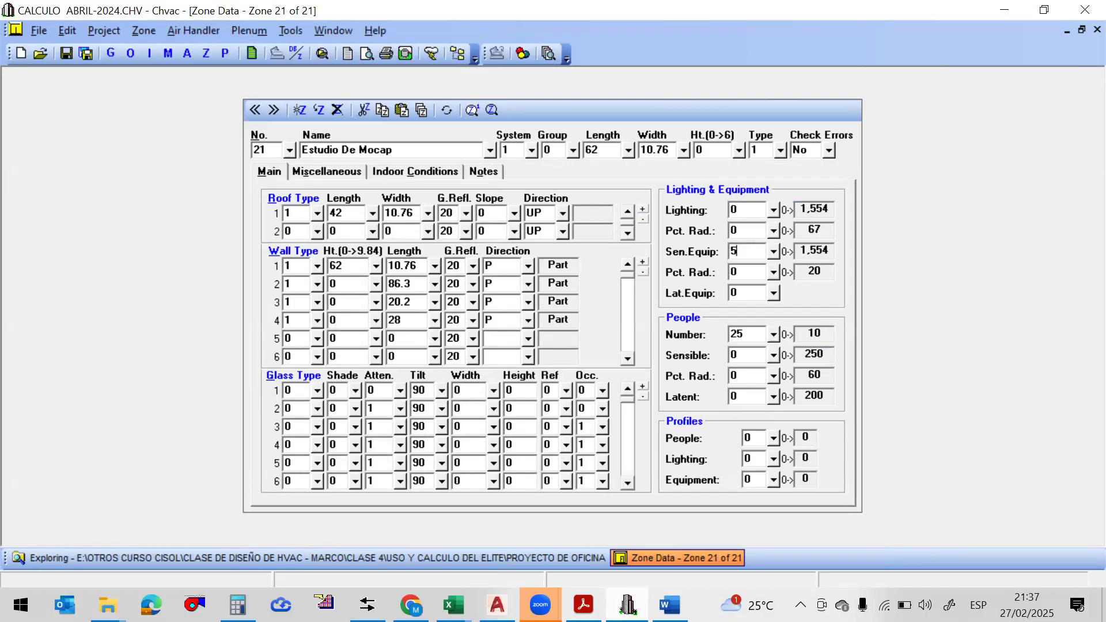
double_click(756, 335)
type("10")
left_click(289, 150)
left_click(517, 550)
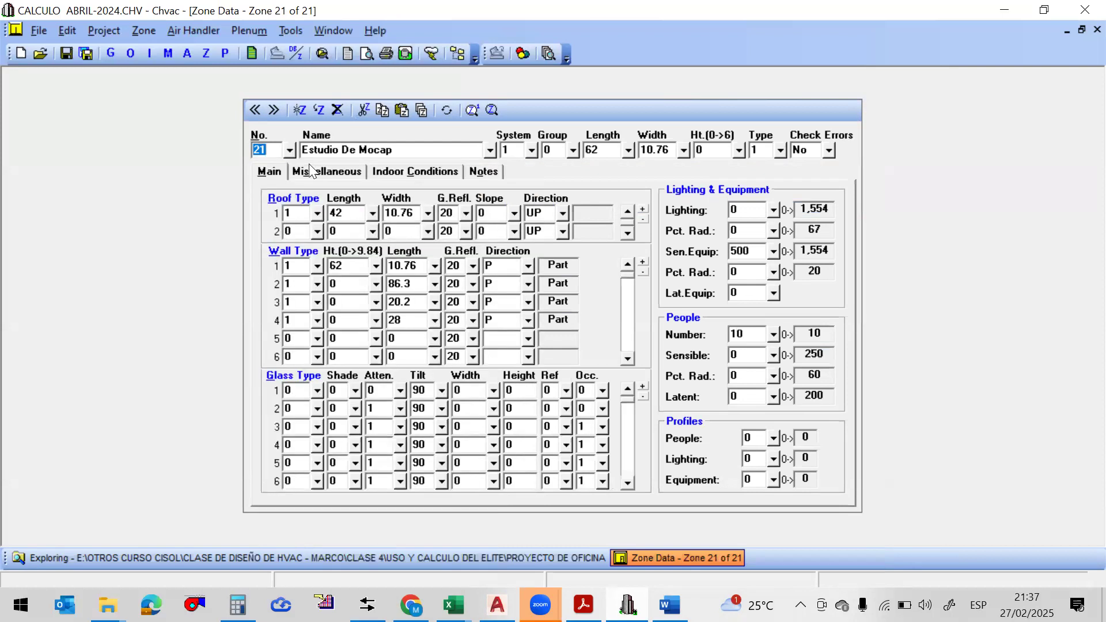
left_click(517, 550)
Review the main data of air handler 1, generate the report preview and show the Air Handler #1 Summary Loads page
left_click(191, 56)
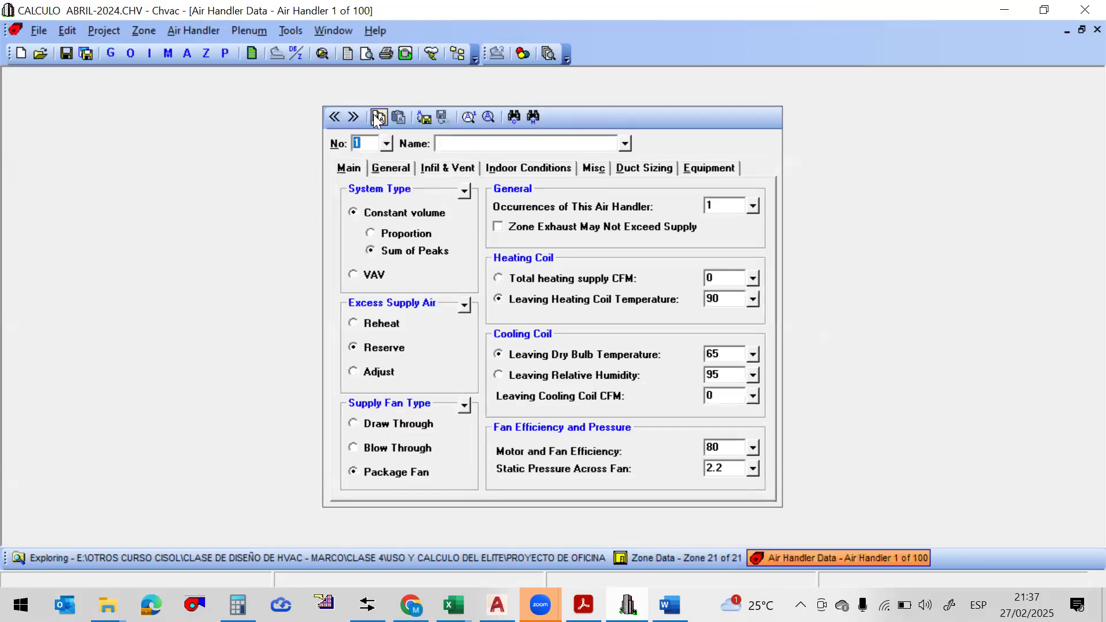
left_click(368, 53)
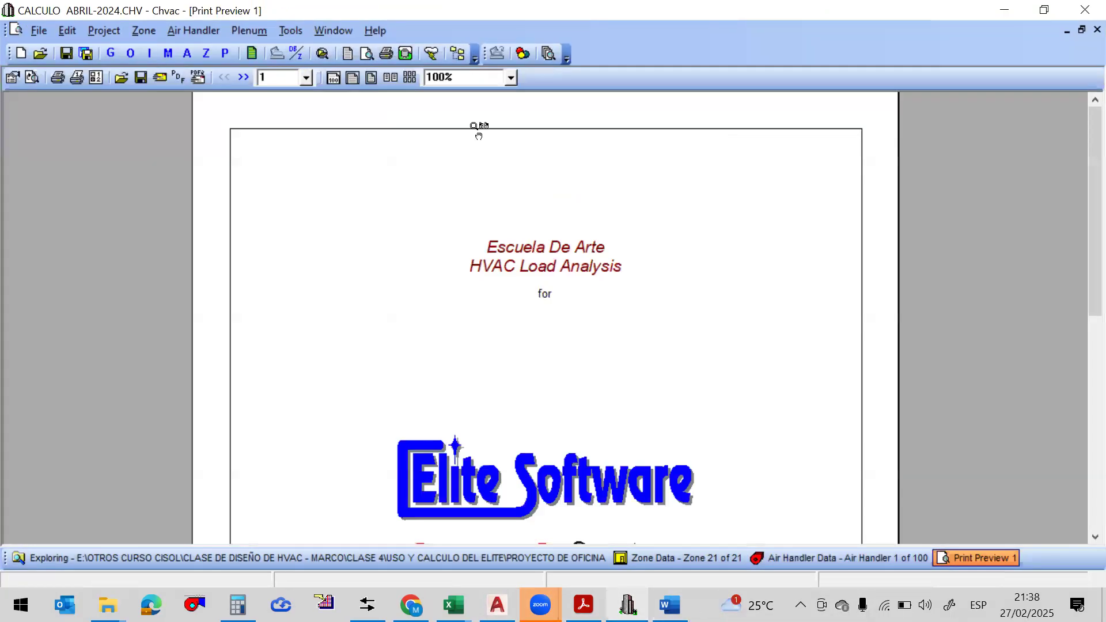
left_click(307, 79)
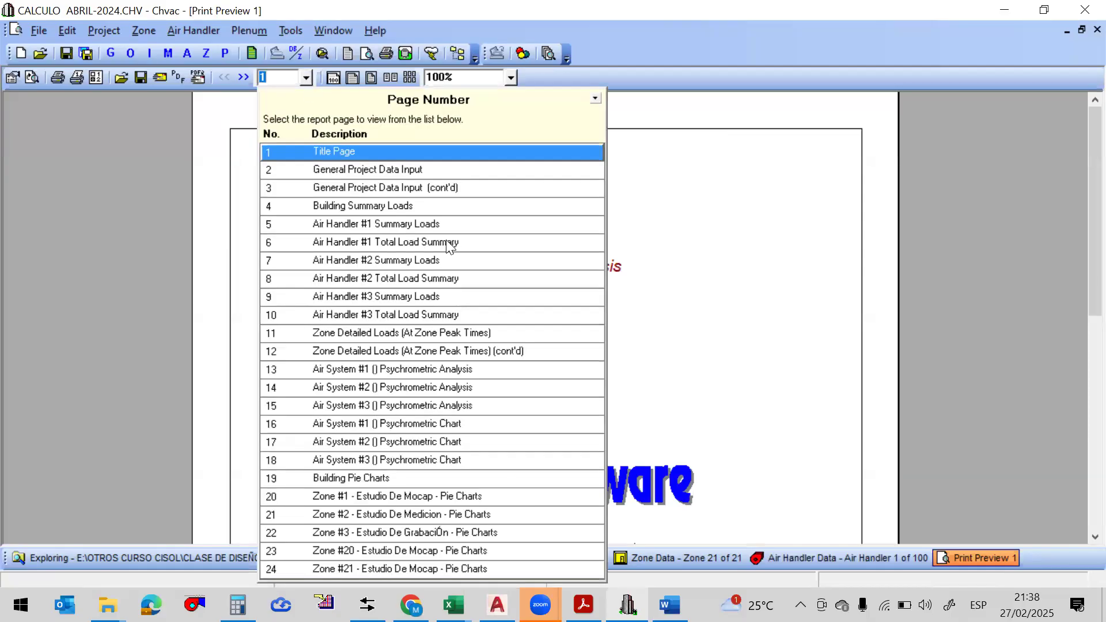
left_click(435, 243)
left_click(224, 77)
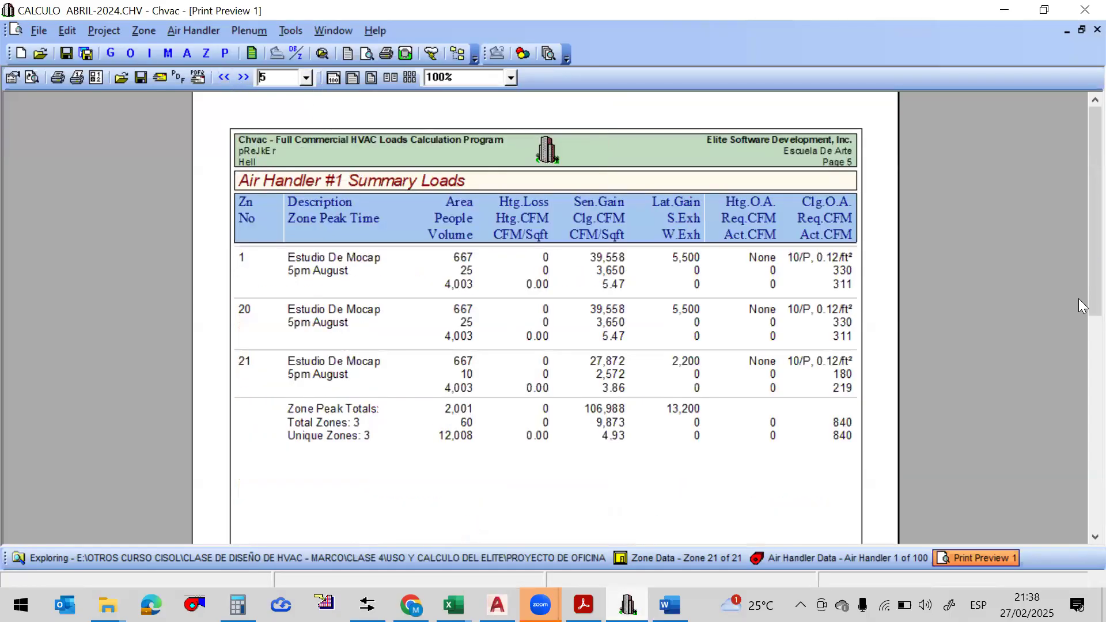
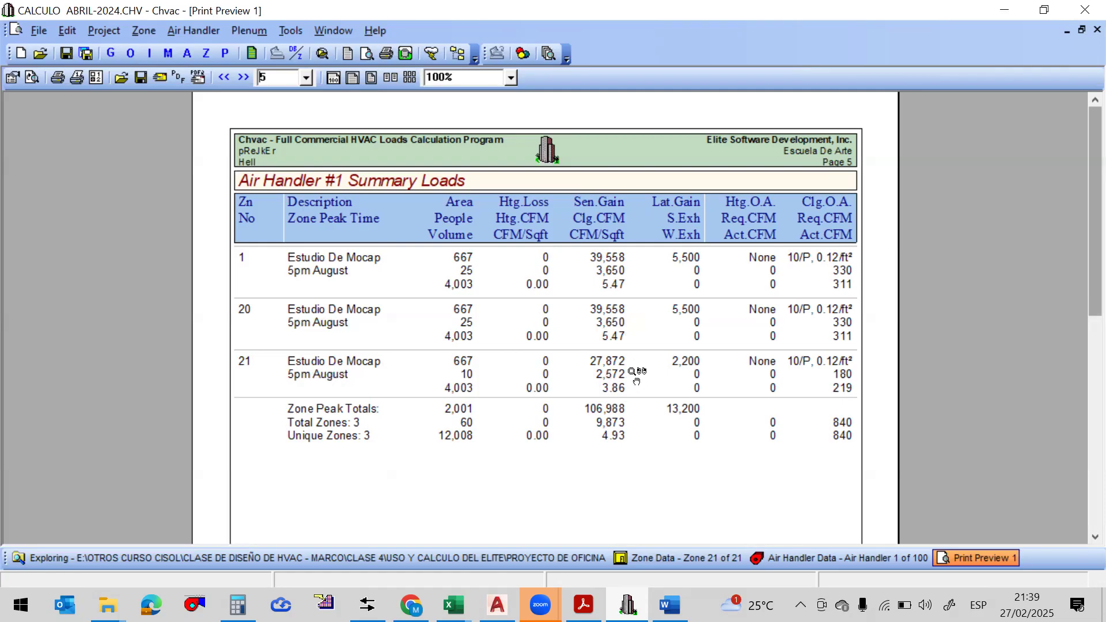
In the Windows Calculator, add the three zones' cooling airflows as 3650*2 plus 2572, then return to the report
left_click(282, 605)
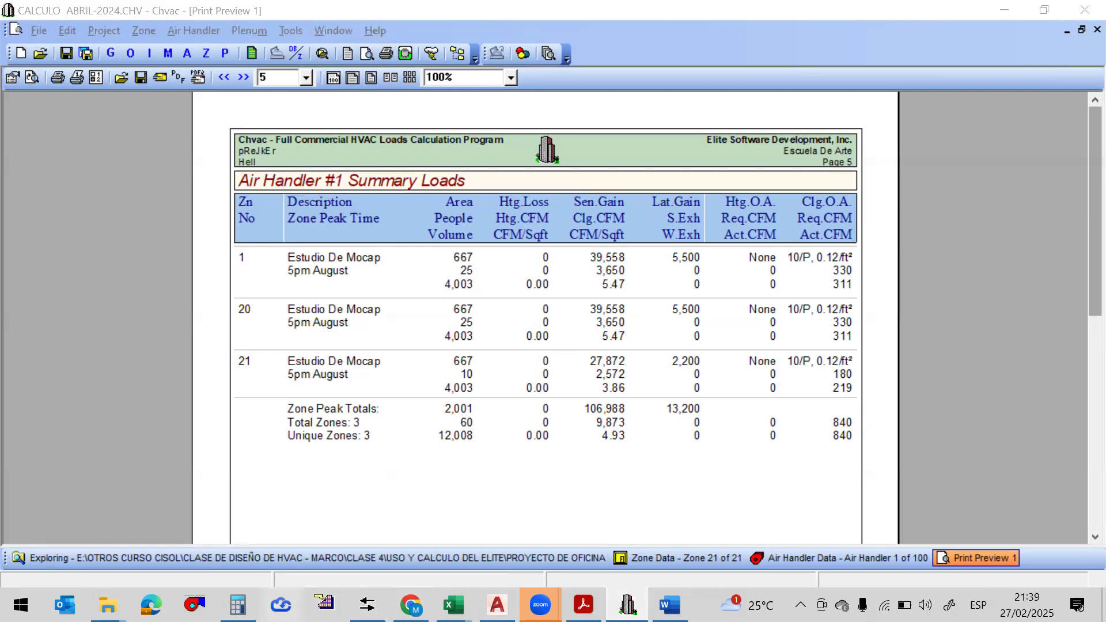
left_click(237, 605)
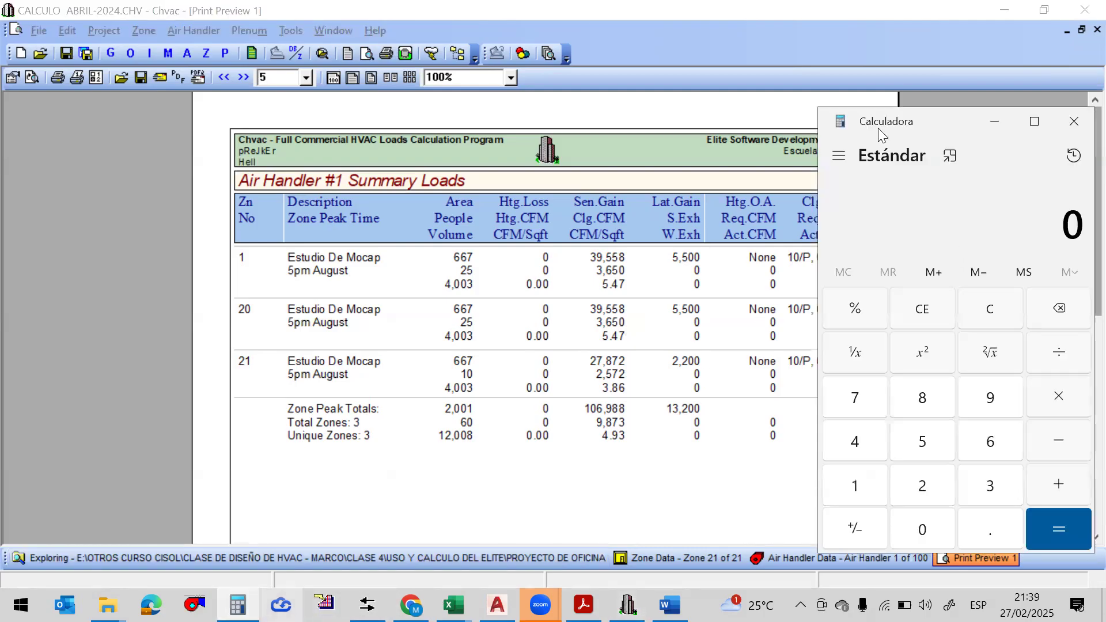
left_click_drag(860, 121, 808, 120)
type("3650*2")
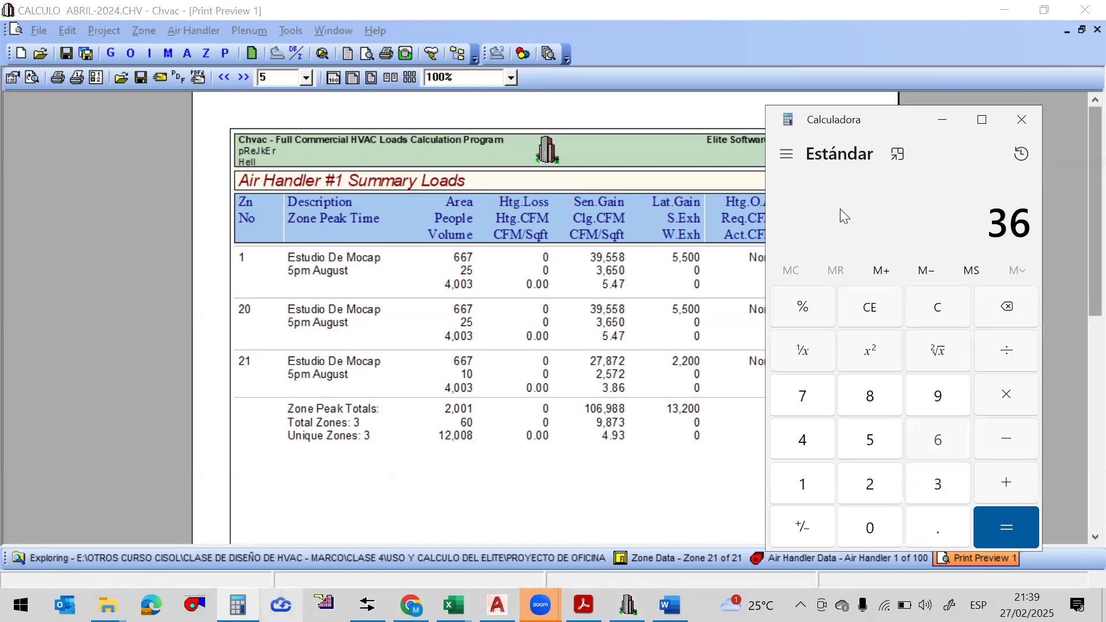
key("Return")
type("+ 2572")
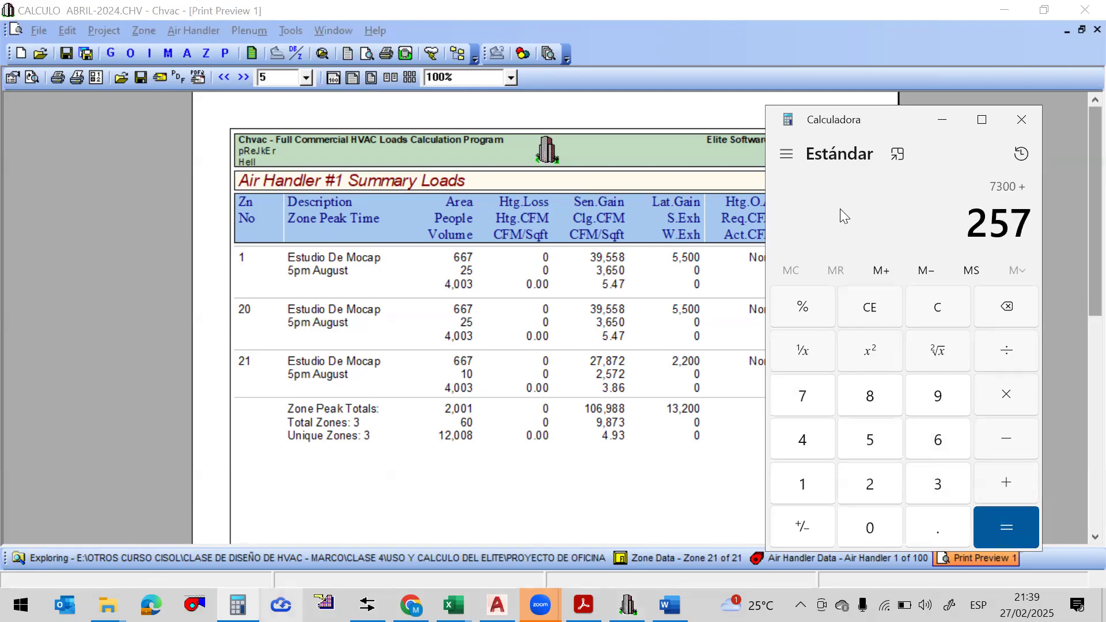
key("Return")
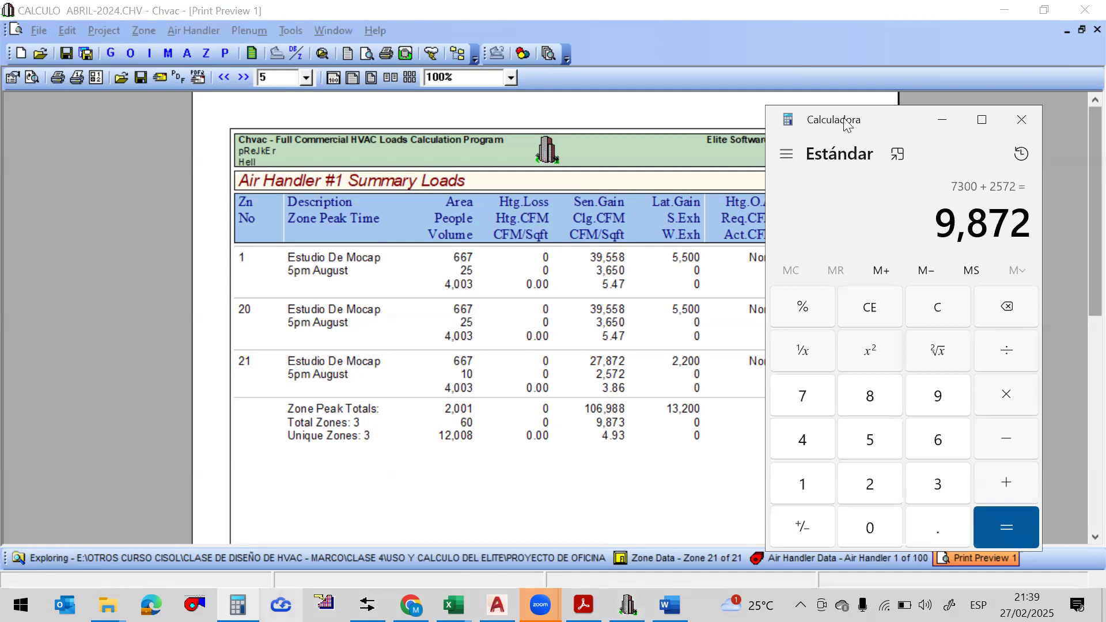
left_click_drag(844, 124, 792, 154)
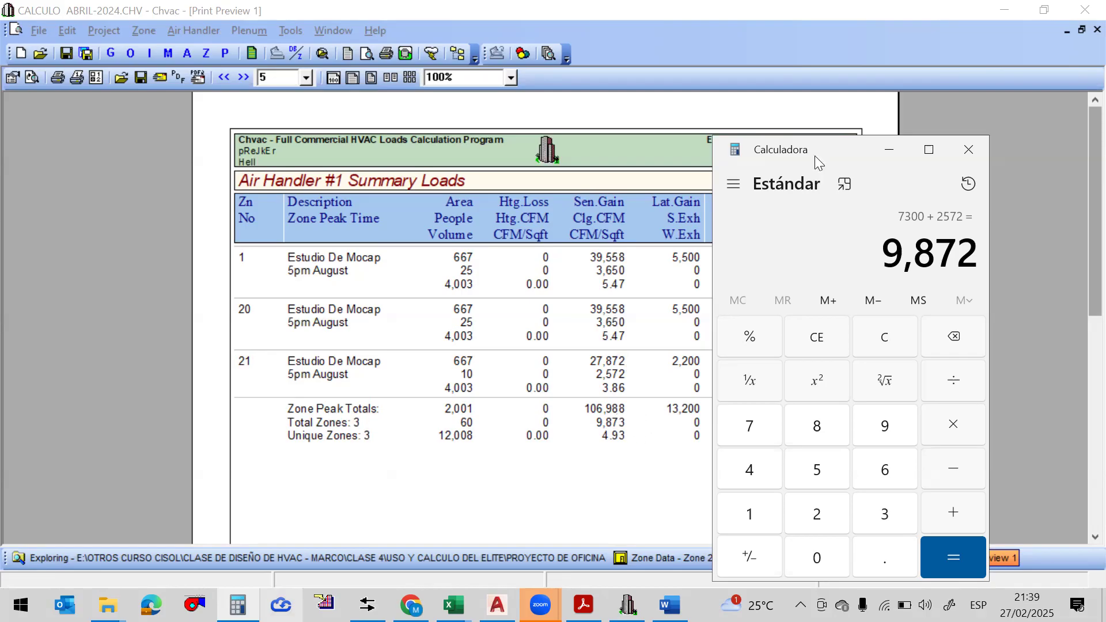
left_click(854, 151)
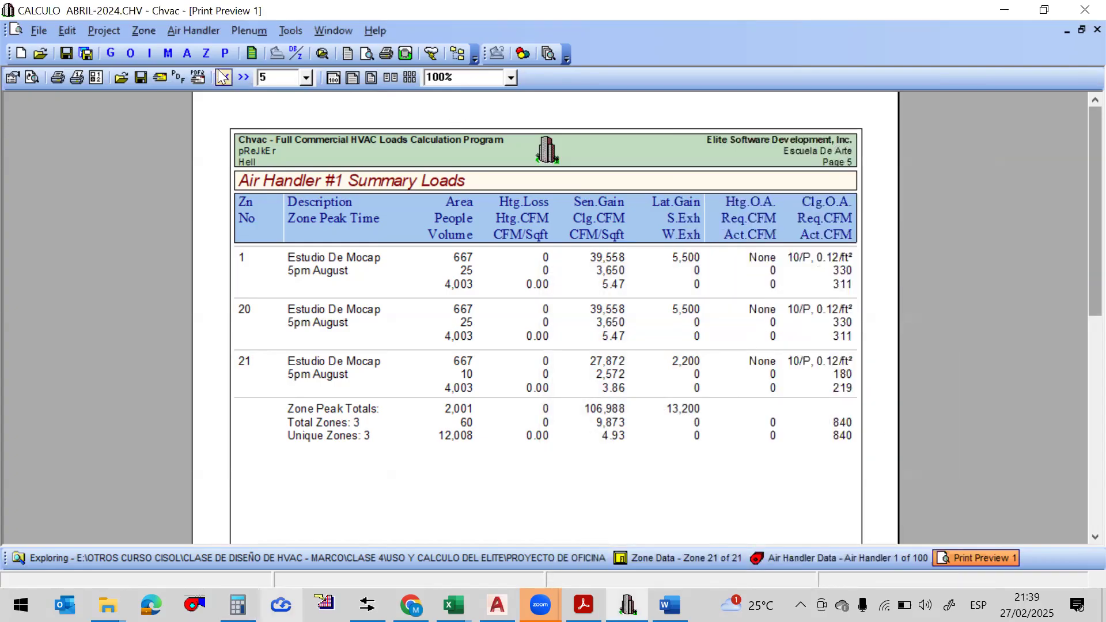
Switch air handler 1's constant volume option to Proportion and show the Air Handler #1 Summary Loads page in a new report preview
left_click(188, 53)
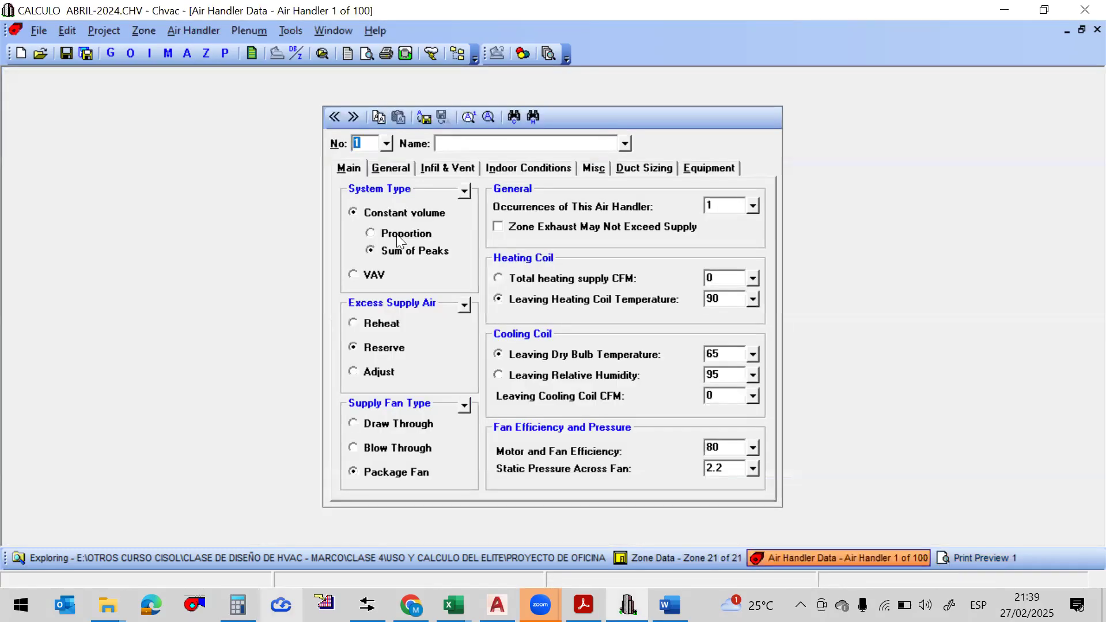
left_click(370, 233)
left_click(370, 59)
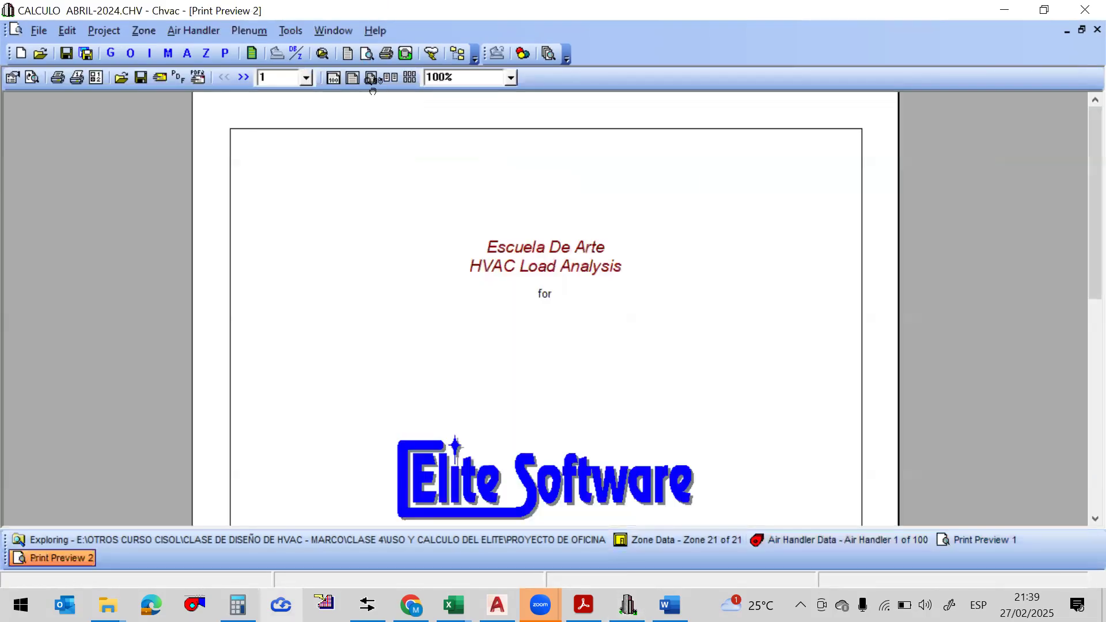
left_click(306, 78)
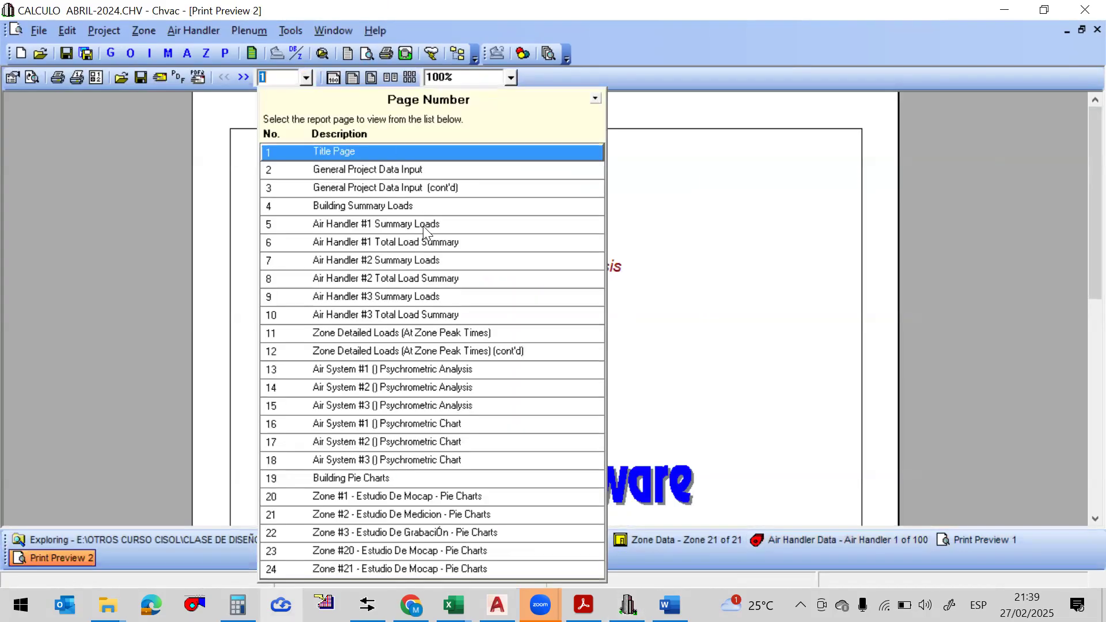
left_click(384, 224)
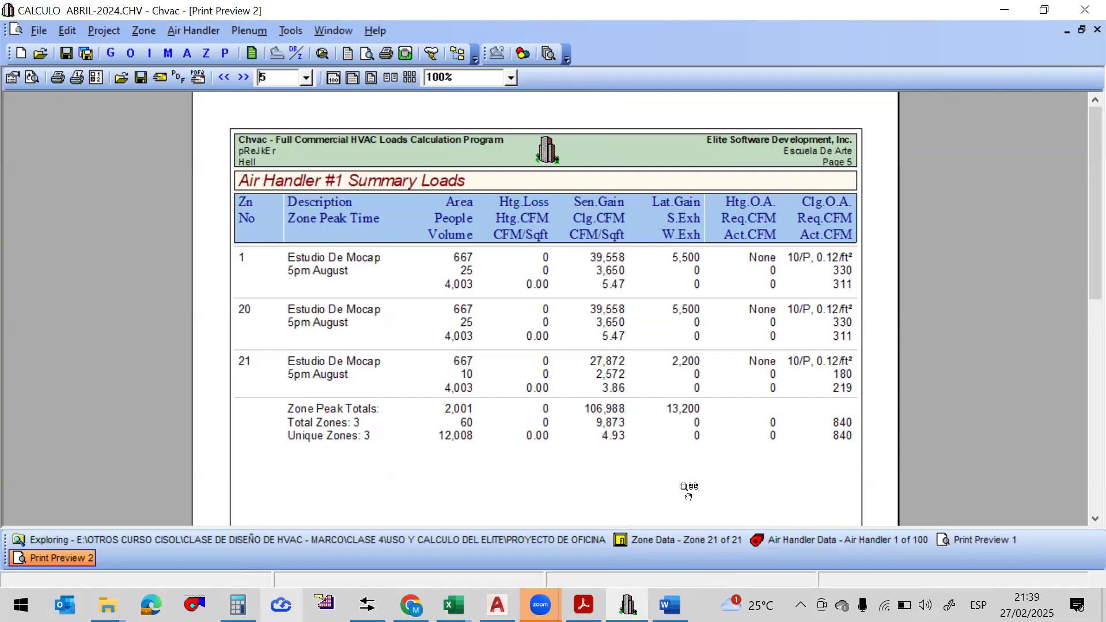
Compare the supply air figures on the Air Handler #1 Total Load Summary page in both print previews
left_click(306, 78)
left_click(395, 242)
left_click_drag(1079, 282, 1077, 428)
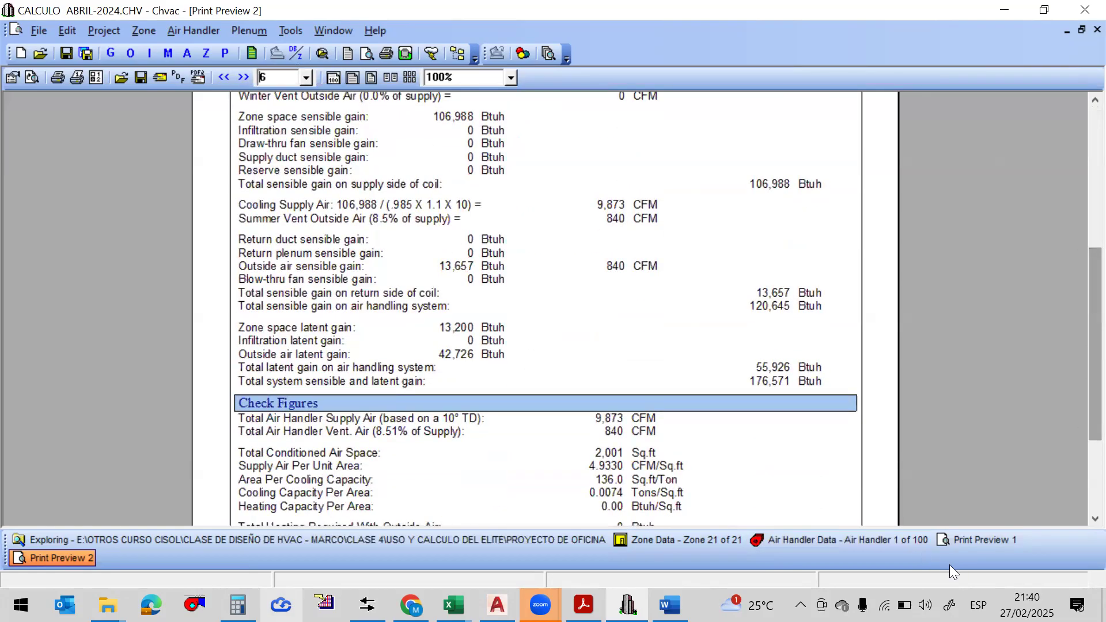
left_click(961, 543)
left_click(307, 77)
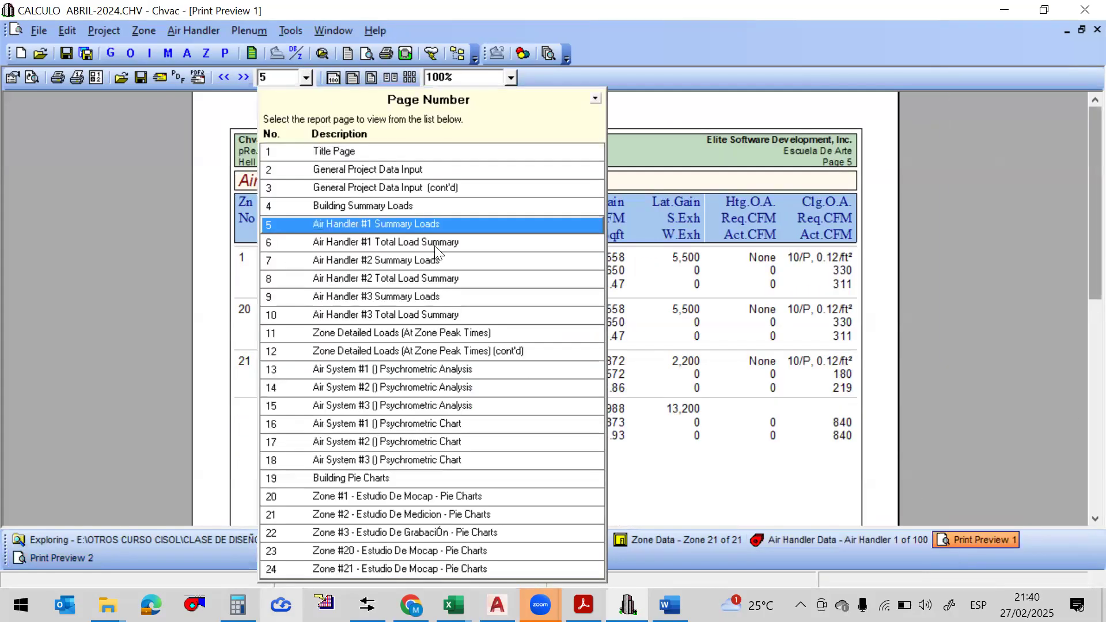
left_click(425, 244)
left_click_drag(1079, 282, 1079, 414)
Clear the type, height, length and direction of walls 3 and 4 in zone 1, Estudio De Mocap
left_click(206, 53)
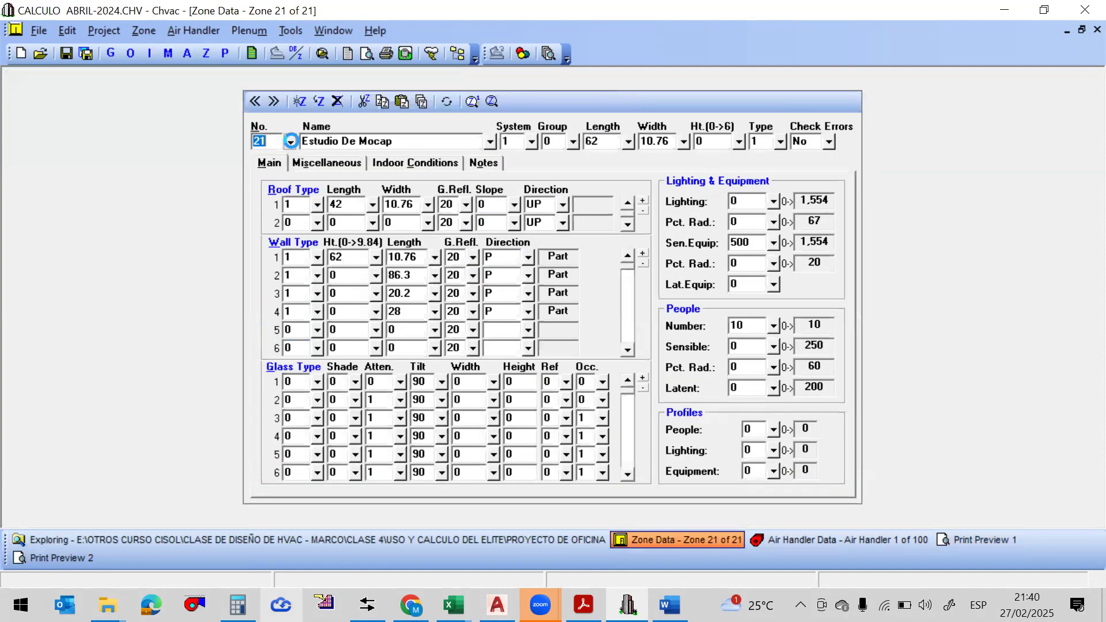
left_click(291, 141)
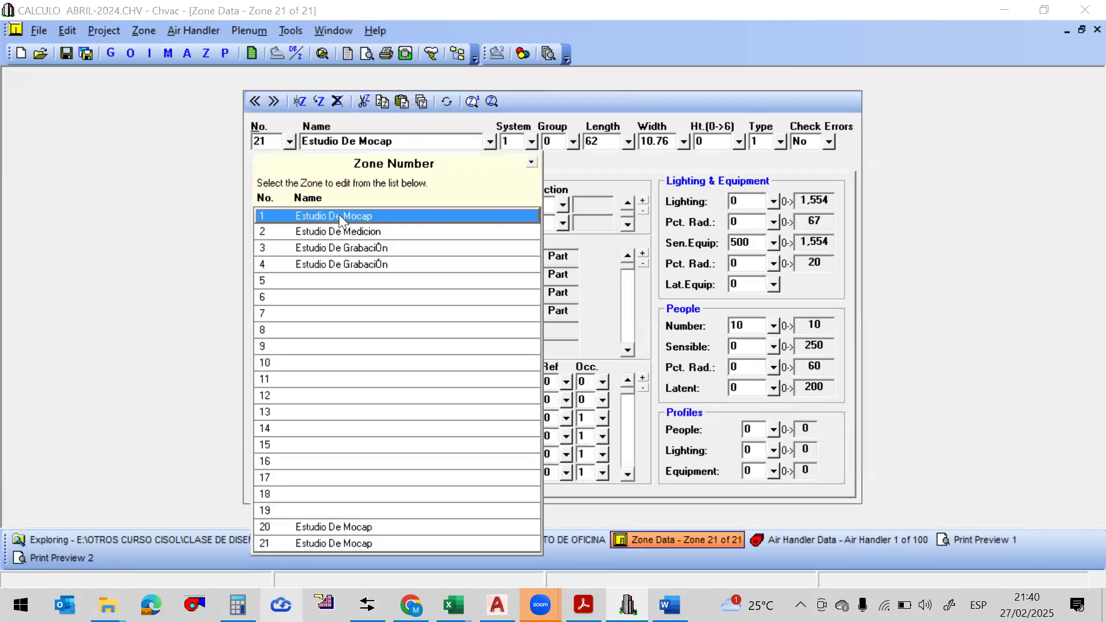
left_click(343, 216)
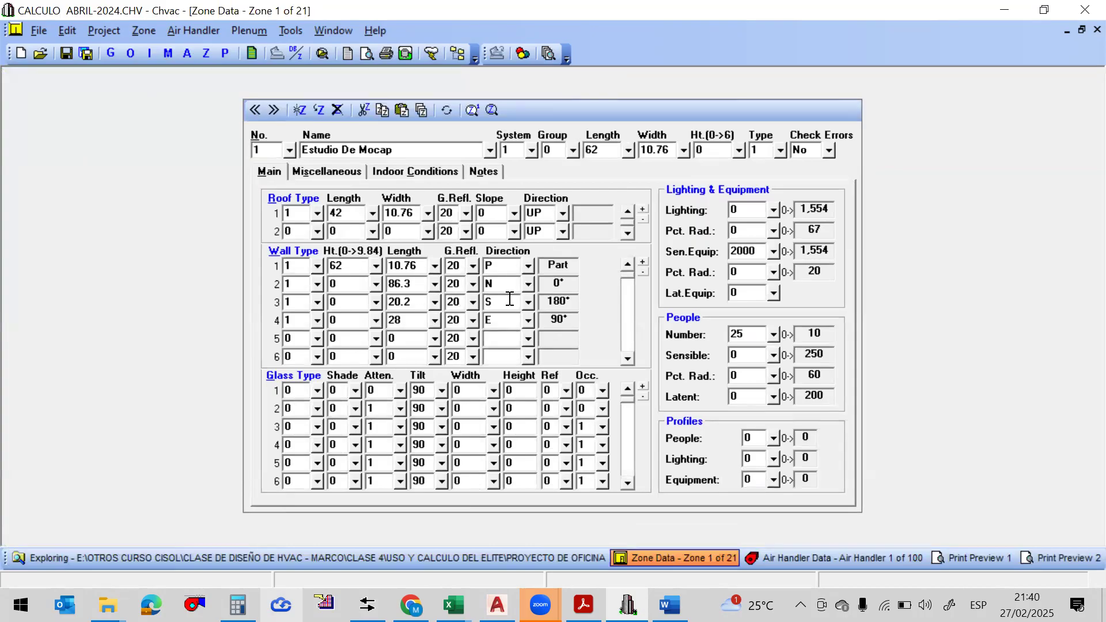
type("0")
left_click(501, 301)
key("Delete")
left_click(515, 323)
key("Delete")
left_click(417, 319)
key("Delete")
left_click(416, 305)
key("Delete")
left_click(360, 302)
key("Delete")
left_click(304, 302)
key("Delete")
left_click(300, 320)
key("Delete")
left_click(349, 320)
key("Delete")
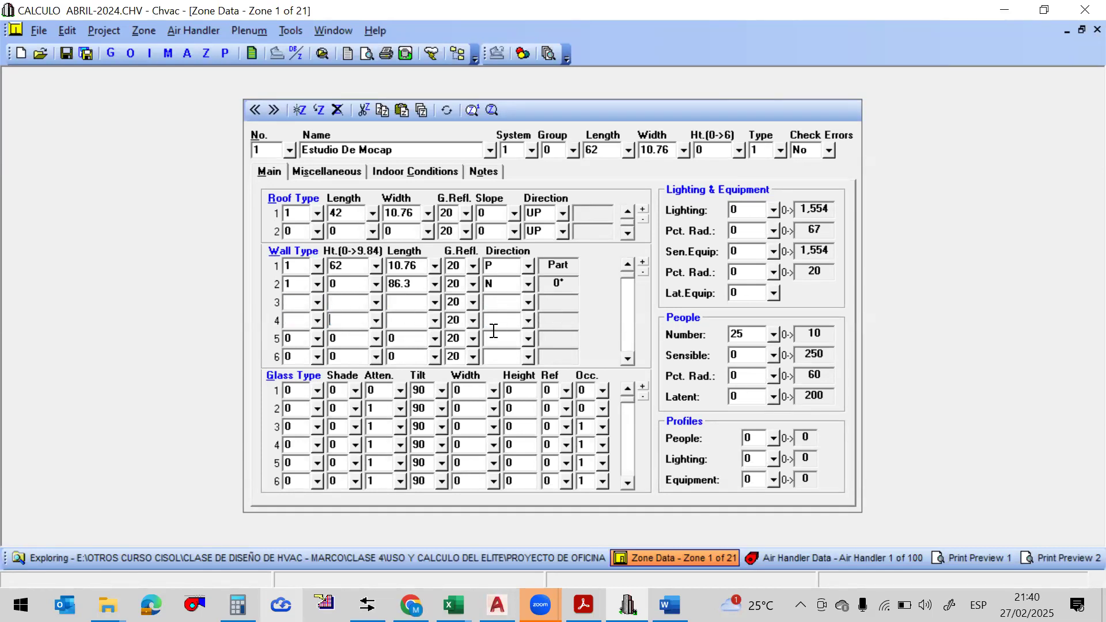
Set the direction of wall 2 in zone 2, Estudio De Medicion, to S
left_click(289, 150)
left_click(351, 239)
double_click(493, 283)
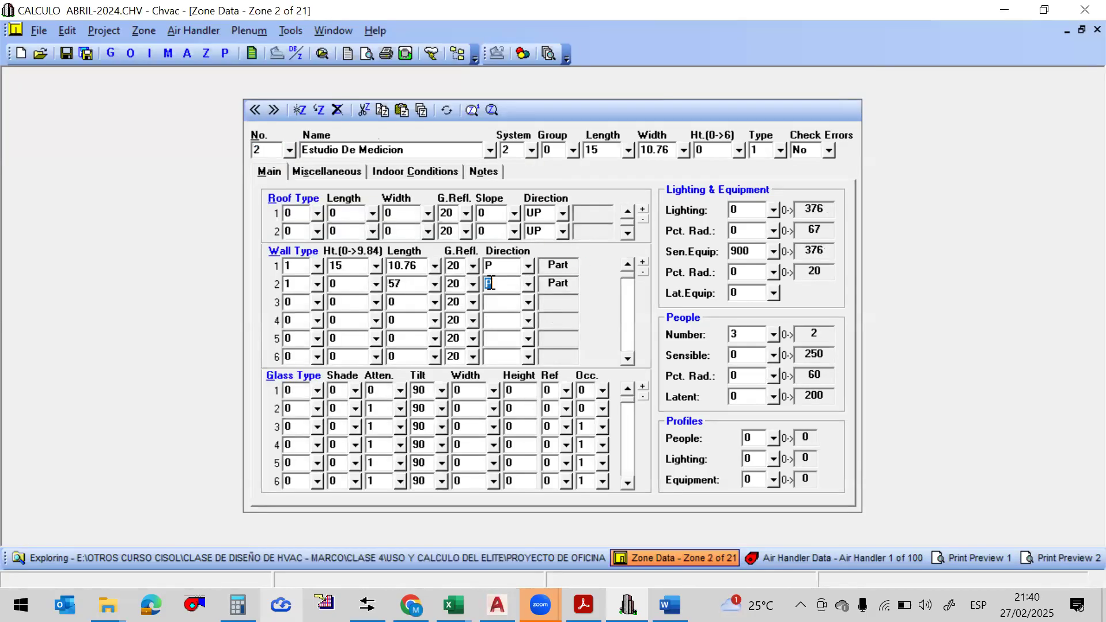
type("S")
Set the direction of wall 2 in zone 20 to S and clear the data of walls 3 and 4
left_click(290, 150)
left_click(333, 536)
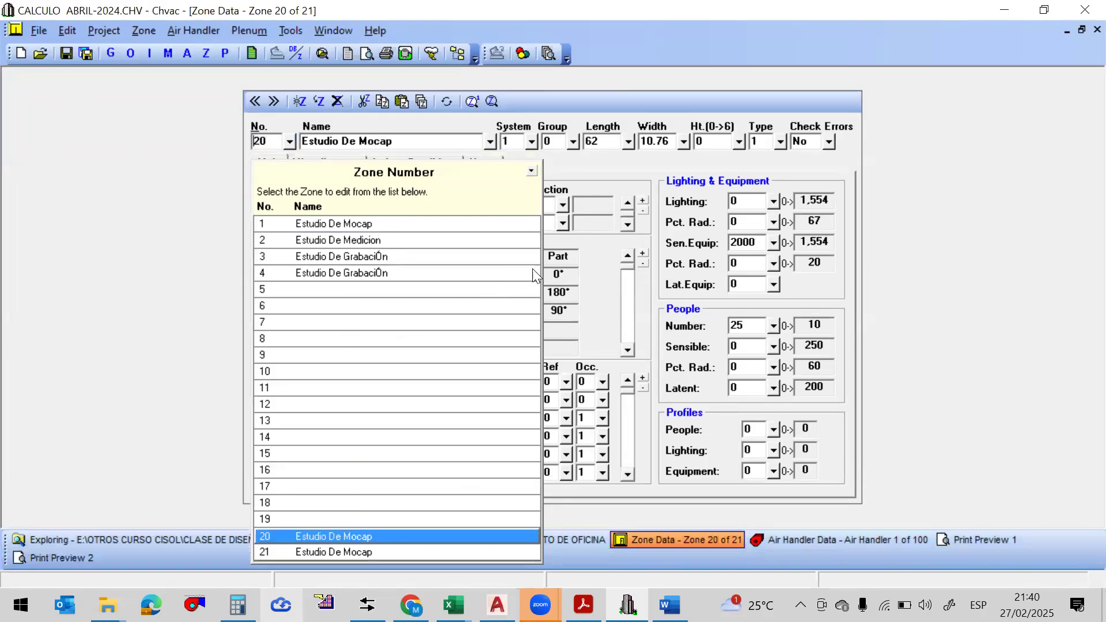
left_click(507, 274)
type("S")
double_click(496, 293)
key("Delete")
double_click(495, 312)
key("Delete")
double_click(417, 312)
key("Delete")
double_click(416, 294)
key("Delete")
double_click(345, 294)
key("Delete")
double_click(308, 294)
key("Delete")
double_click(340, 311)
key("Delete")
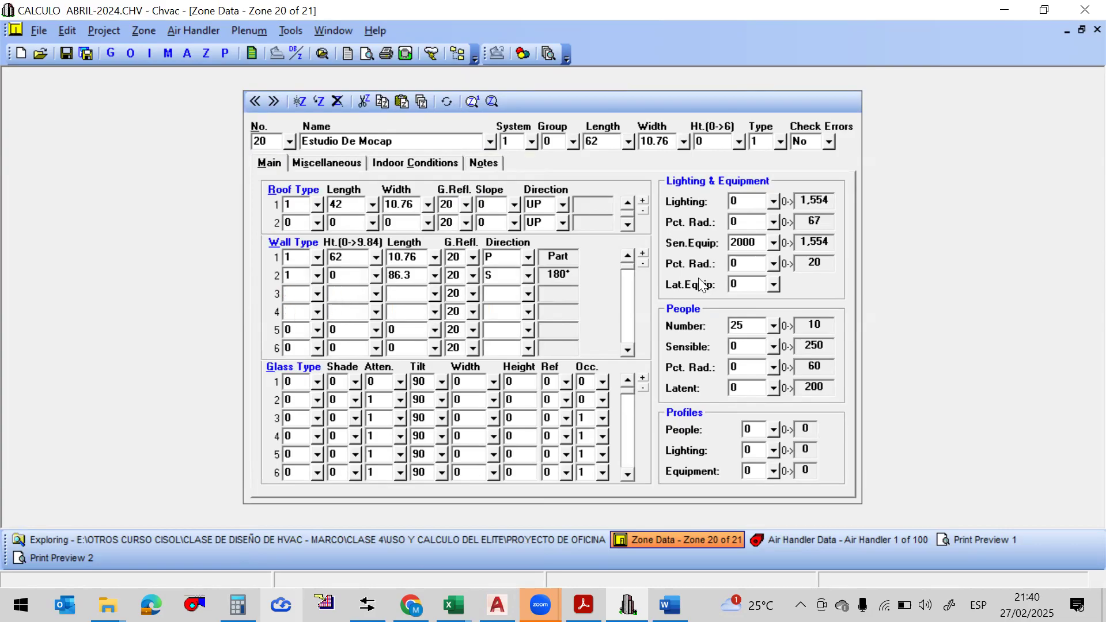
Clear the sensible equipment and the number of people in zone 20
double_click(766, 242)
key("Delete")
double_click(745, 331)
key("Delete")
Clear the sensible equipment and the number of people in zone 1
left_click(289, 141)
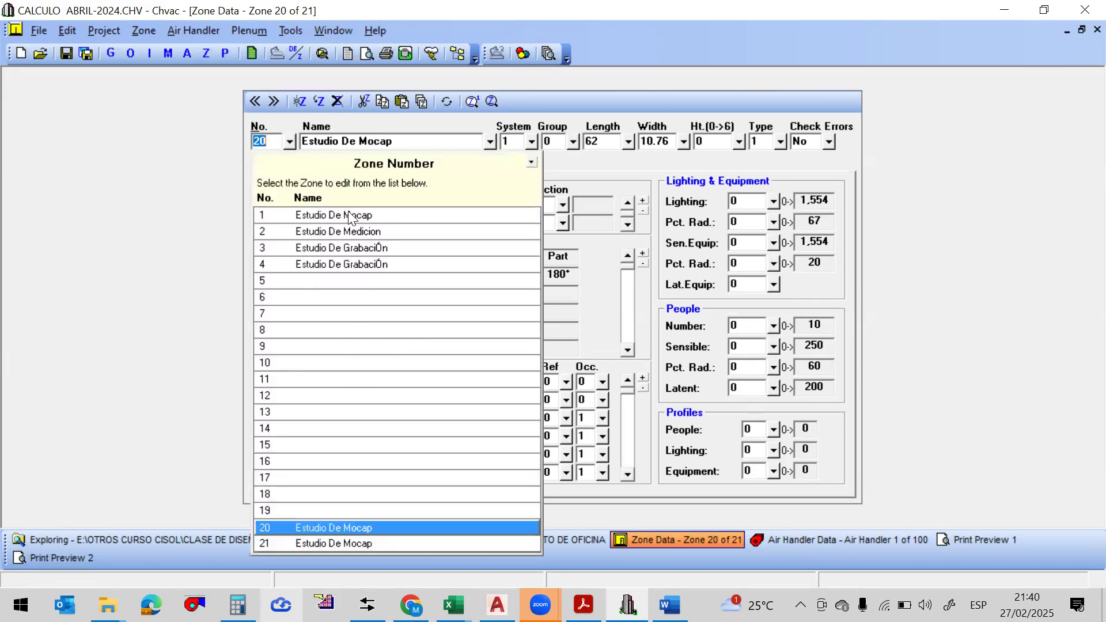
left_click(349, 216)
key("Delete")
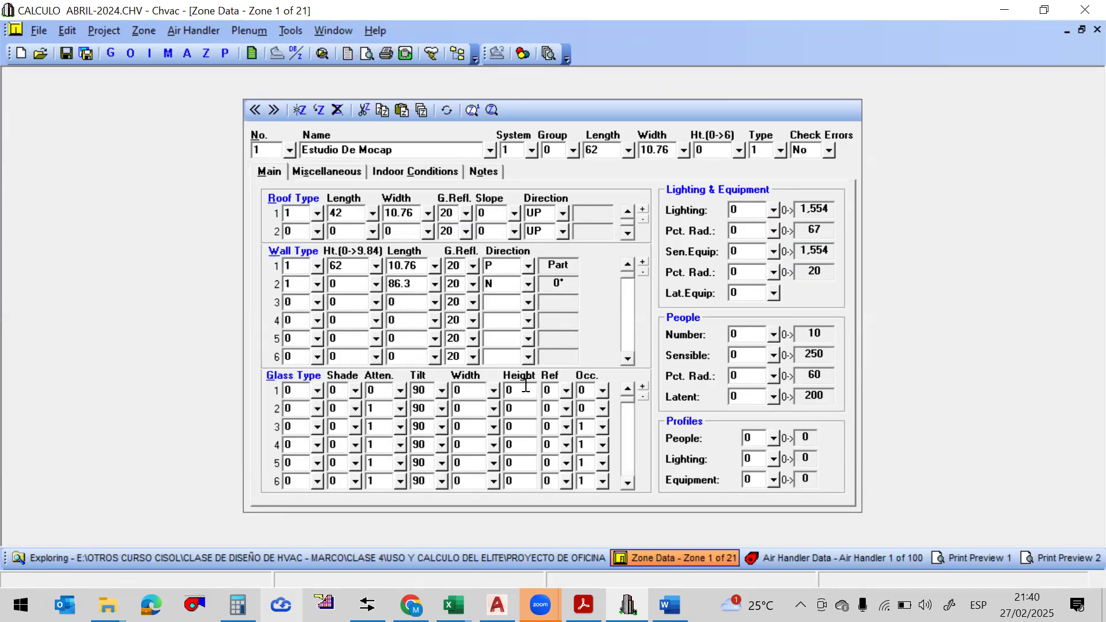
Add glass row 1 in zone 1 with type 1, width 10, height 10, wall reference 2 and occurrence 1
left_click(583, 392)
type("1")
left_click(557, 389)
type("2")
left_click(472, 390)
type("10")
left_click(530, 391)
type("10")
left_click(300, 391)
type("1")
Copy zone 1's data onto zone 20 and set the direction of wall 2 there to S
left_click(290, 151)
left_click(317, 536)
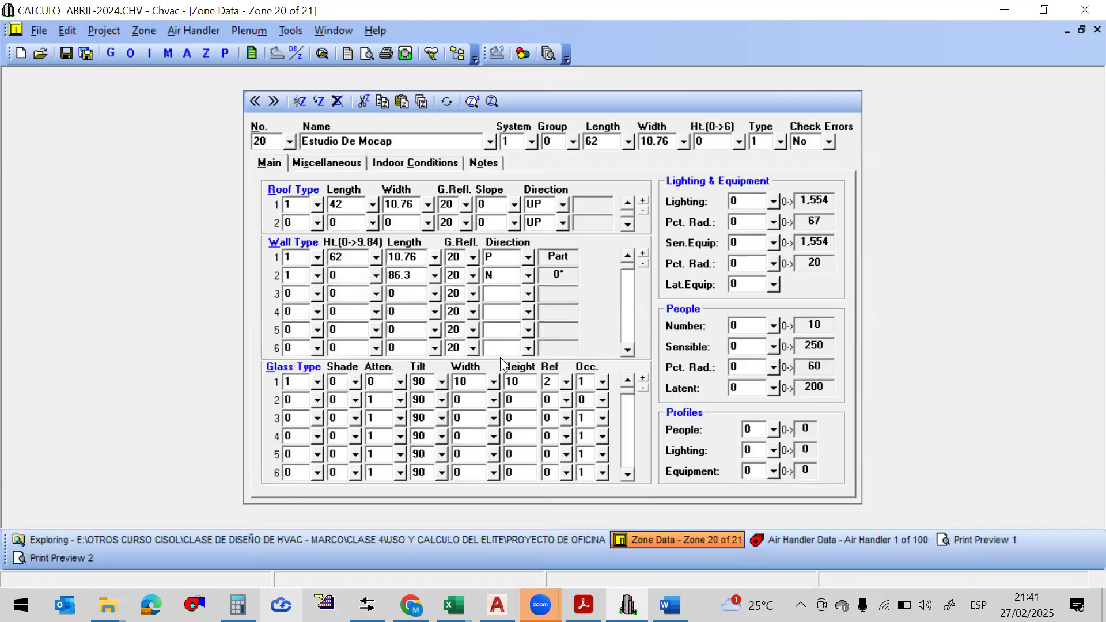
left_click(501, 276)
type("S")
Copy zone 20's data onto zone 21 and set the direction of wall 2 there to E
left_click(290, 141)
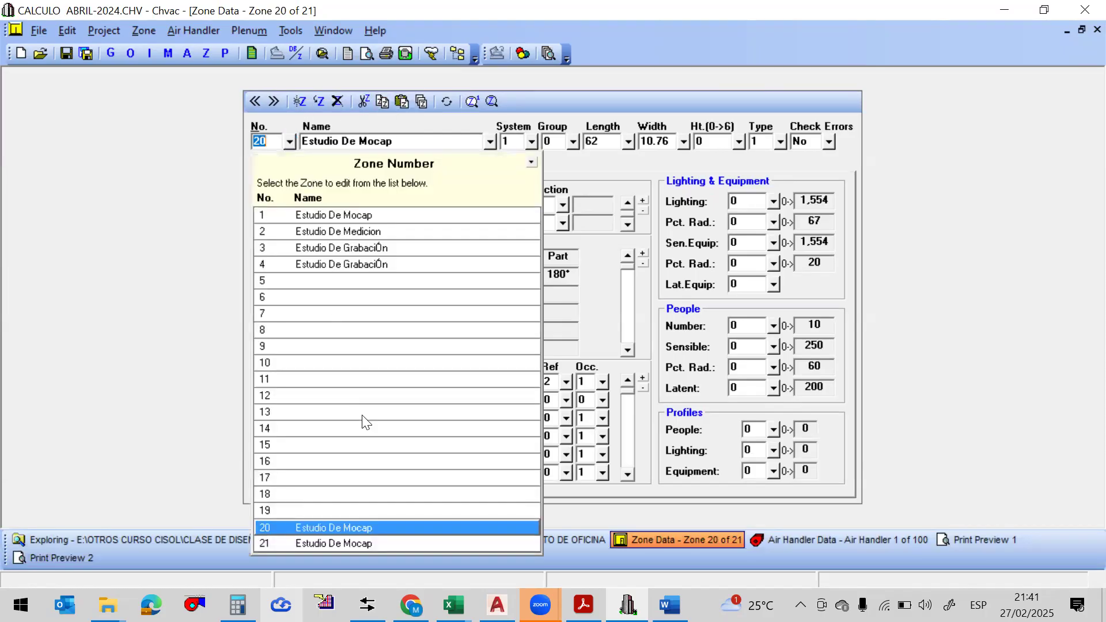
left_click(337, 317)
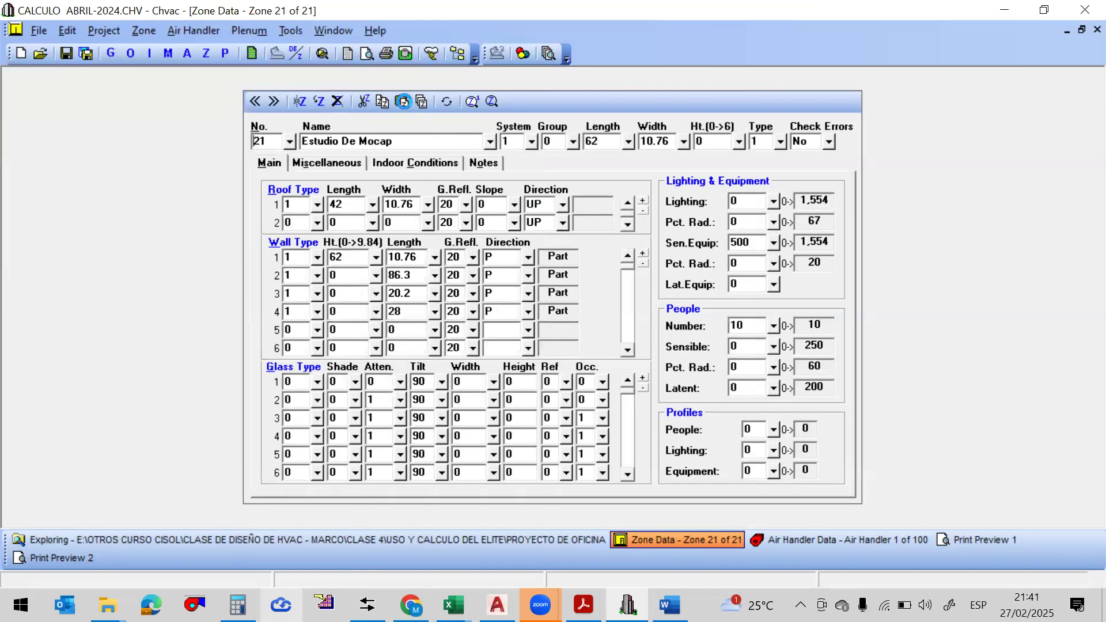
left_click(403, 101)
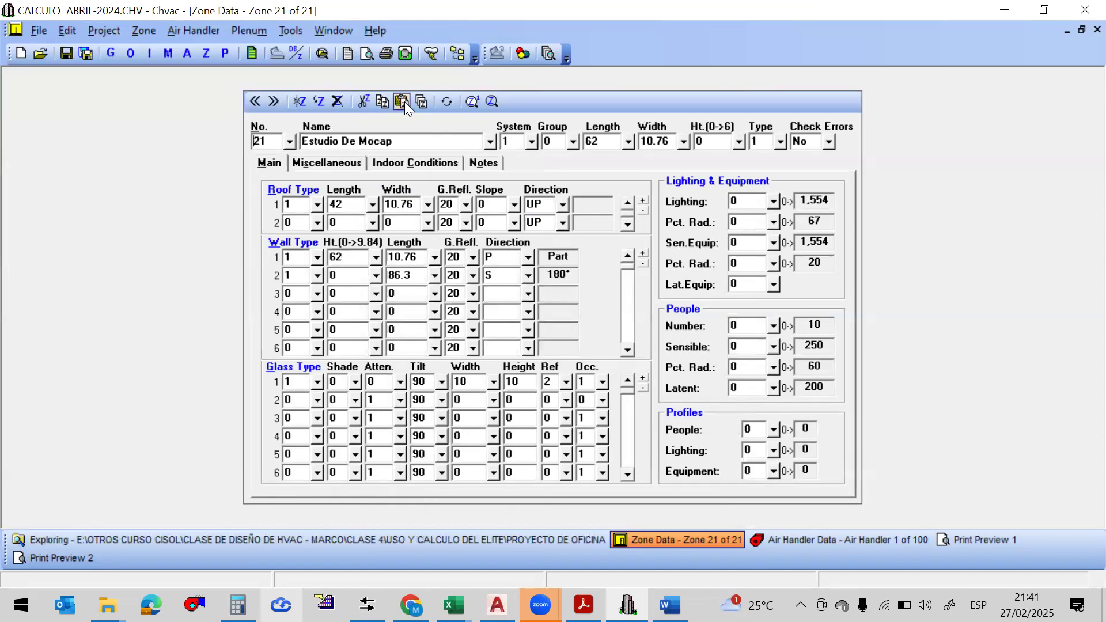
left_click(528, 276)
type("E")
Set air handler 1's cooling coil leaving dry bulb temperature to 55 and close both old print previews
left_click(968, 538)
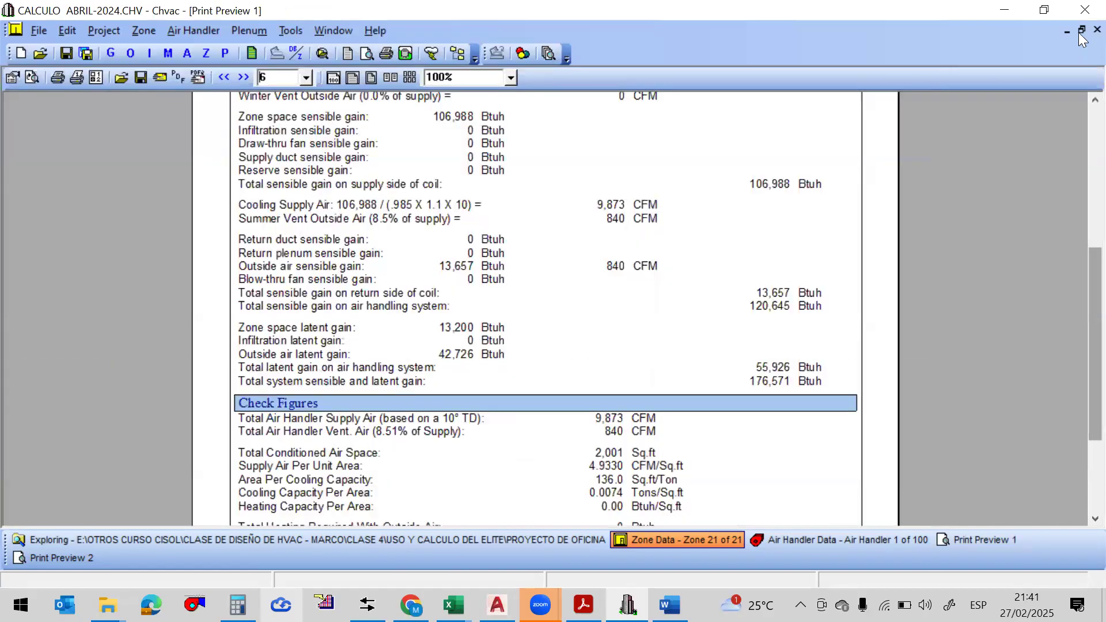
left_click(188, 53)
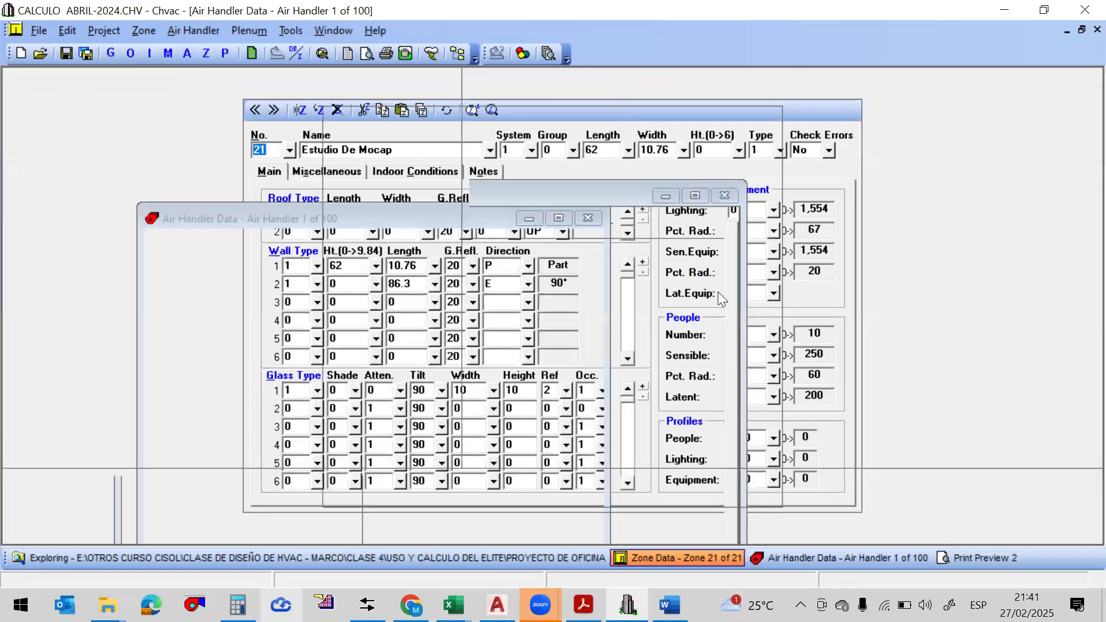
double_click(715, 354)
left_click(718, 354)
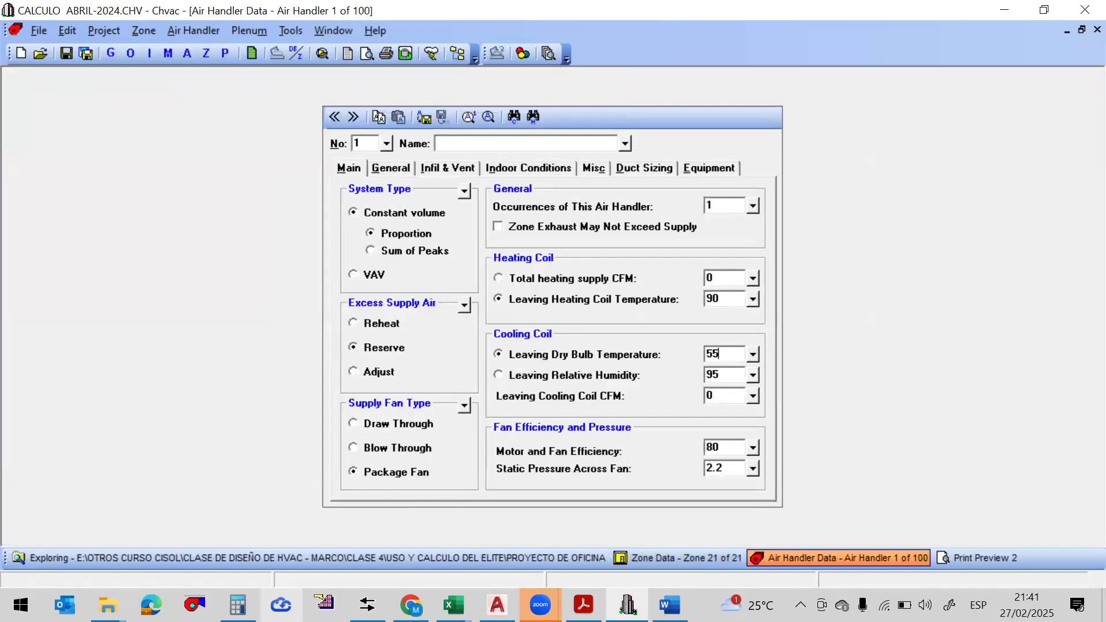
left_click(989, 557)
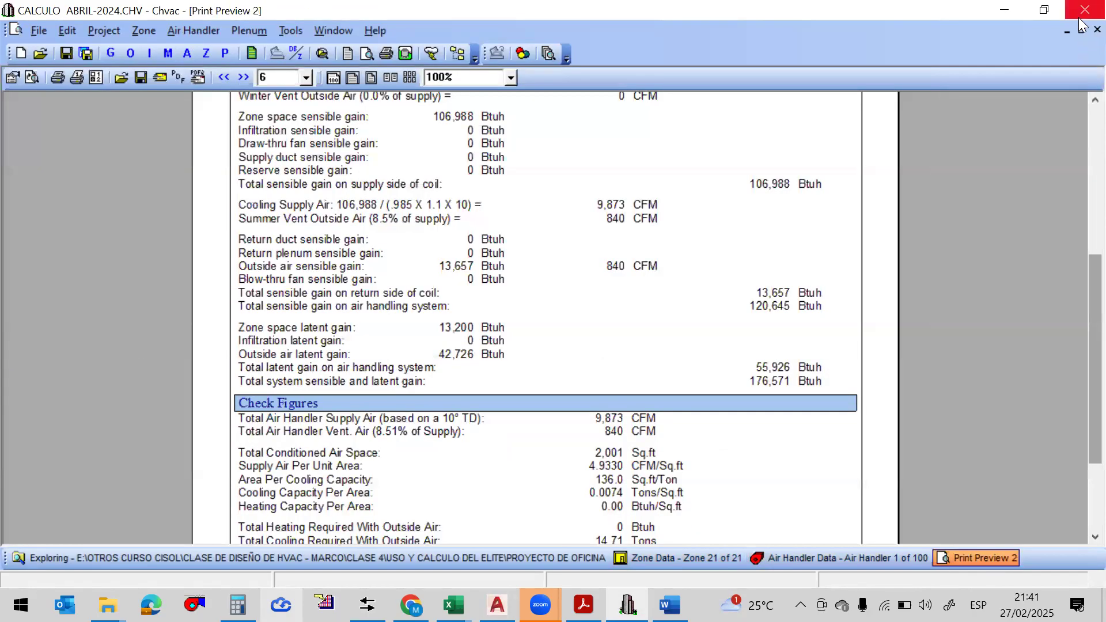
left_click(1098, 29)
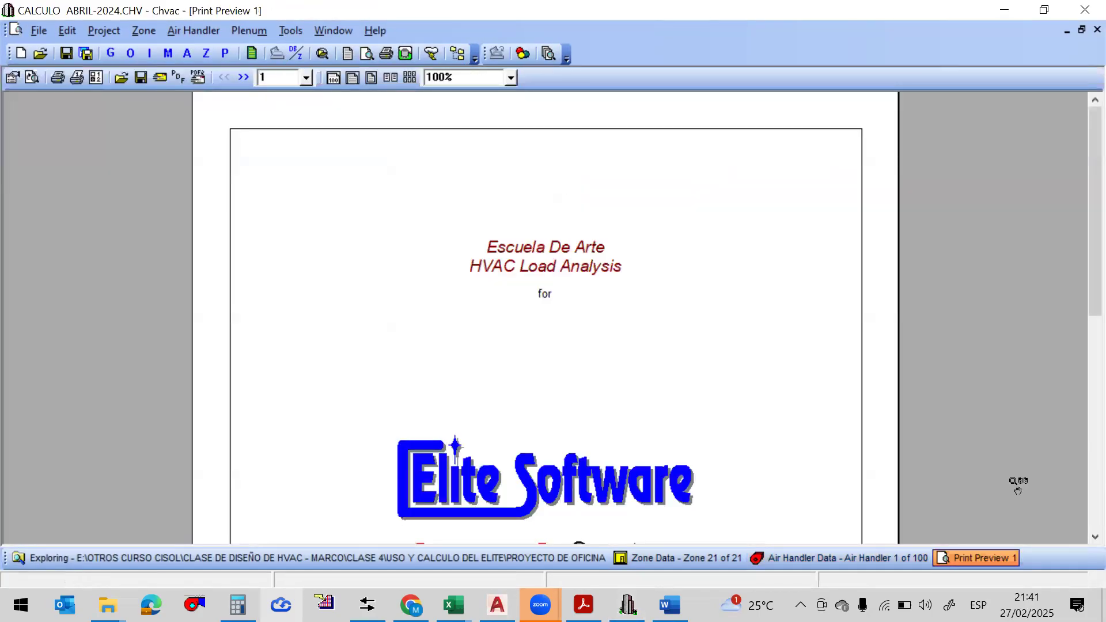
Generate a new report preview and examine the cooling supply air on the Air Handler #1 Total Load Summary page
left_click(306, 77)
left_click(369, 240)
scroll(1079, 231, "down", 5)
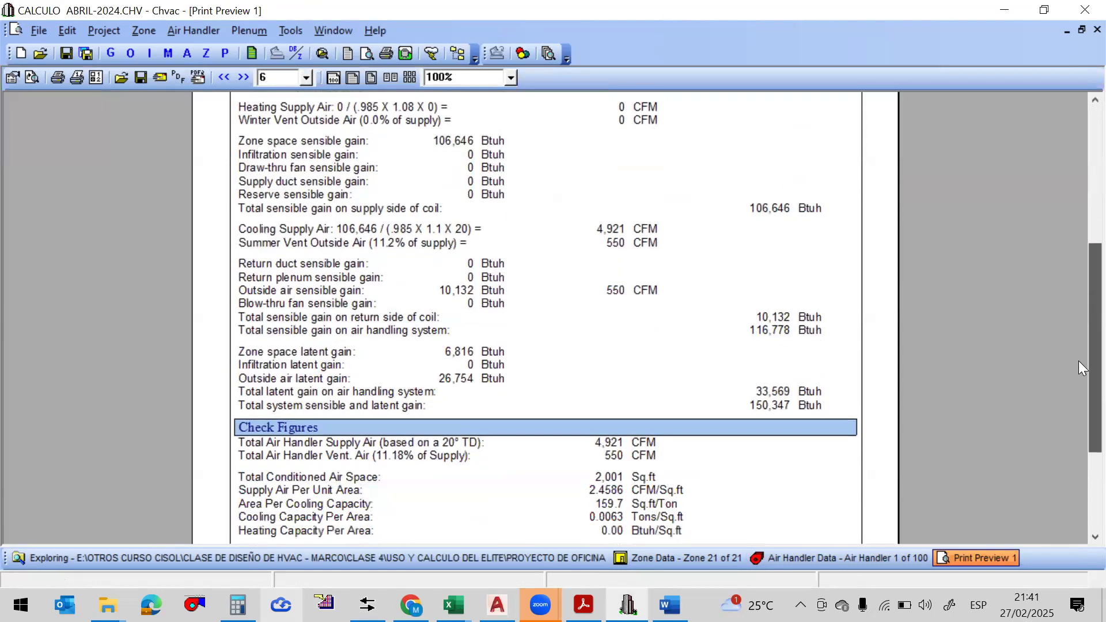
scroll(1078, 361, "up", 2)
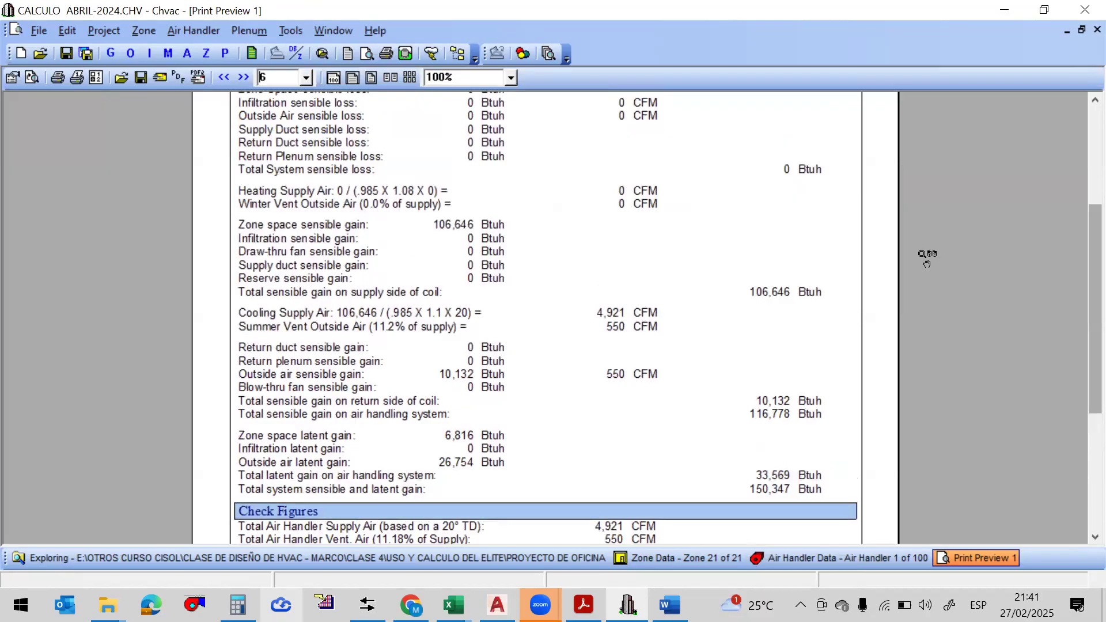
Set air handler 1's constant volume system to Sum of Peaks and generate a new report preview
left_click(206, 53)
left_click(370, 252)
left_click(367, 57)
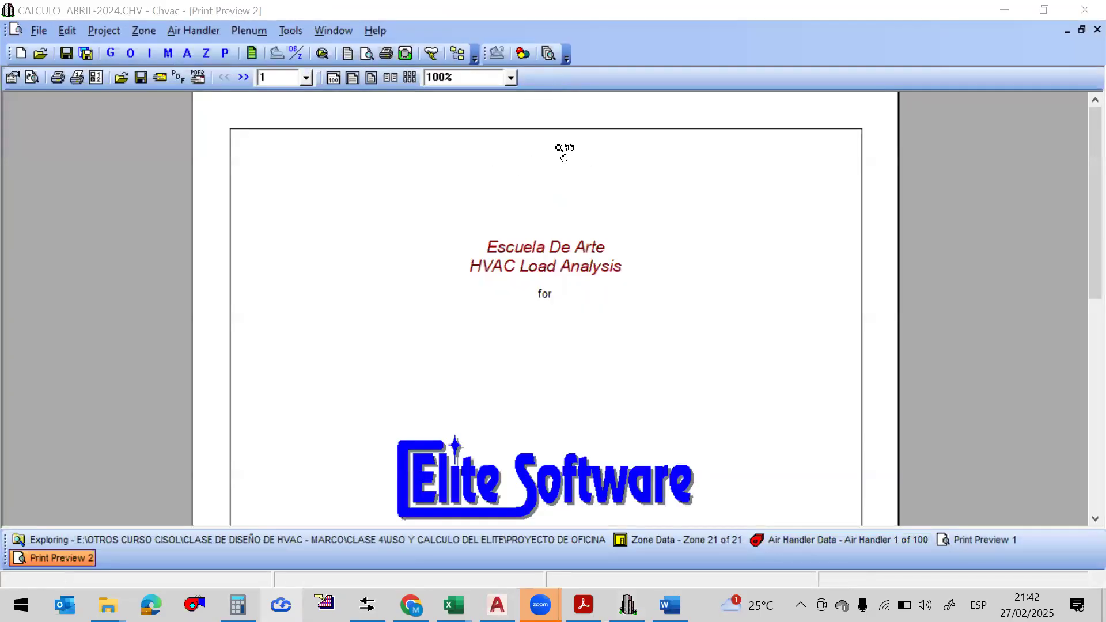
Examine the cooling supply air and check figures on the new preview's Air Handler #1 Total Load Summary page
left_click(306, 78)
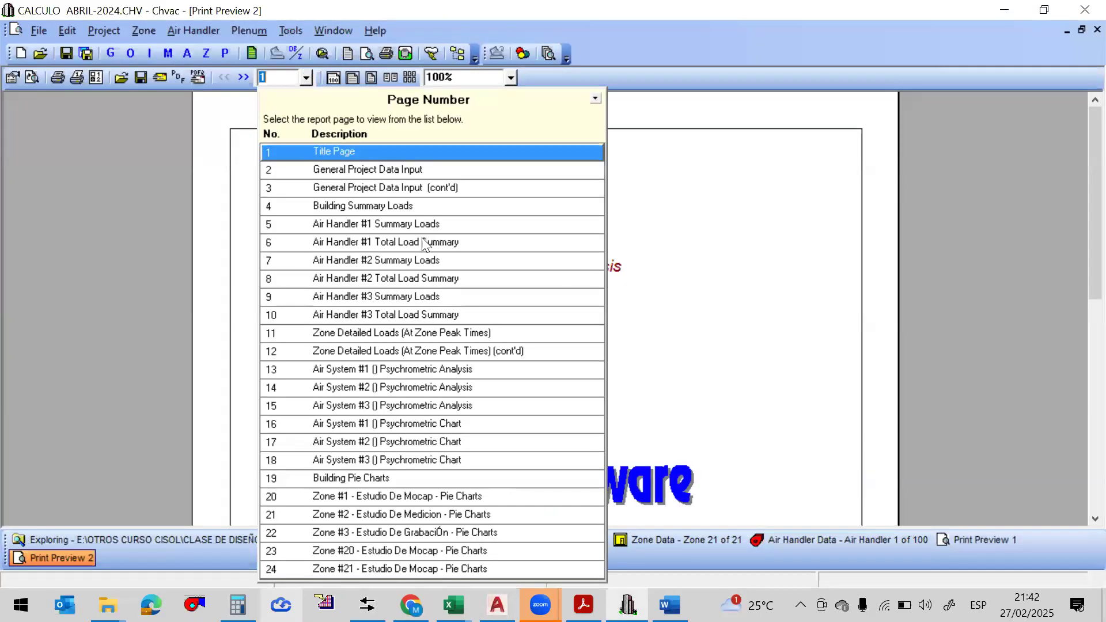
left_click(436, 242)
scroll(1079, 284, "down", 10)
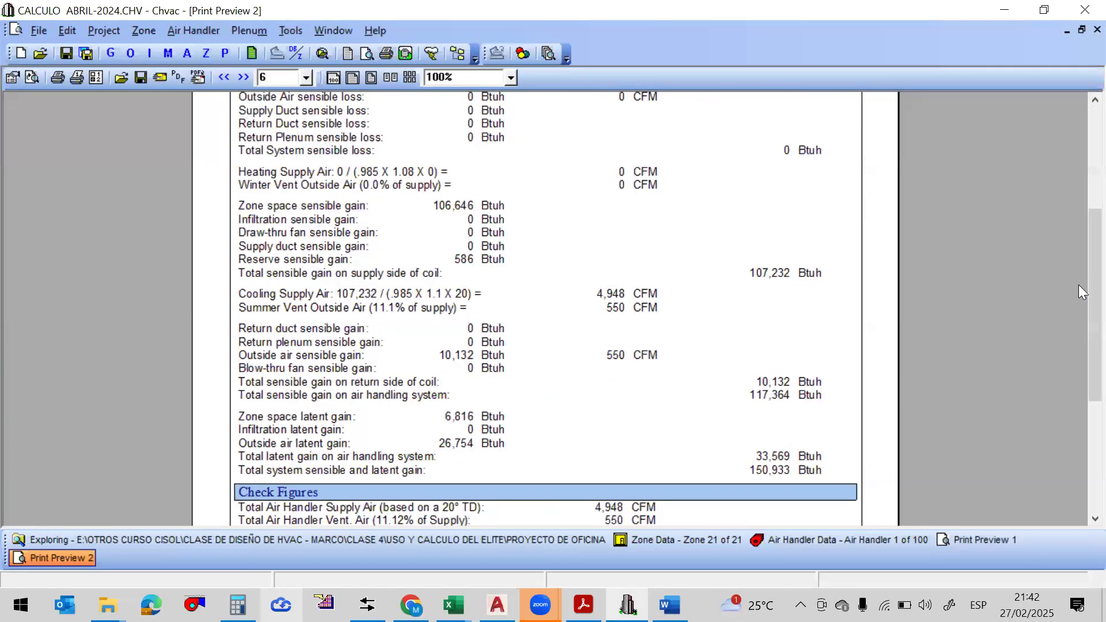
scroll(1079, 330, "down", 4)
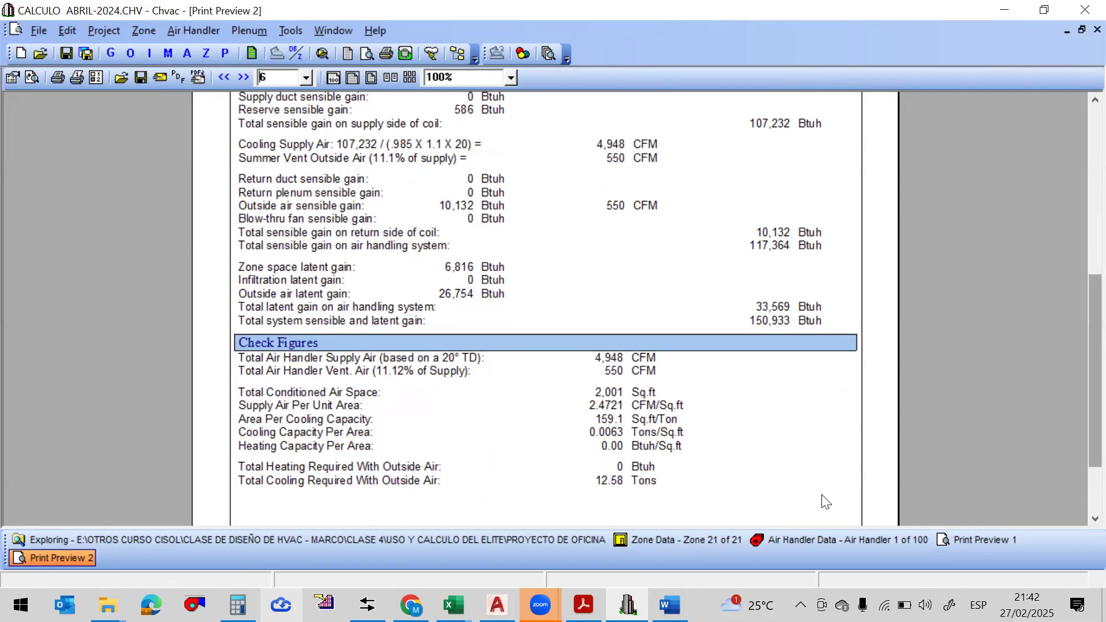
Review zone 21's wall 2 direction and its glass width and height, and check the list of zones
left_click(669, 537)
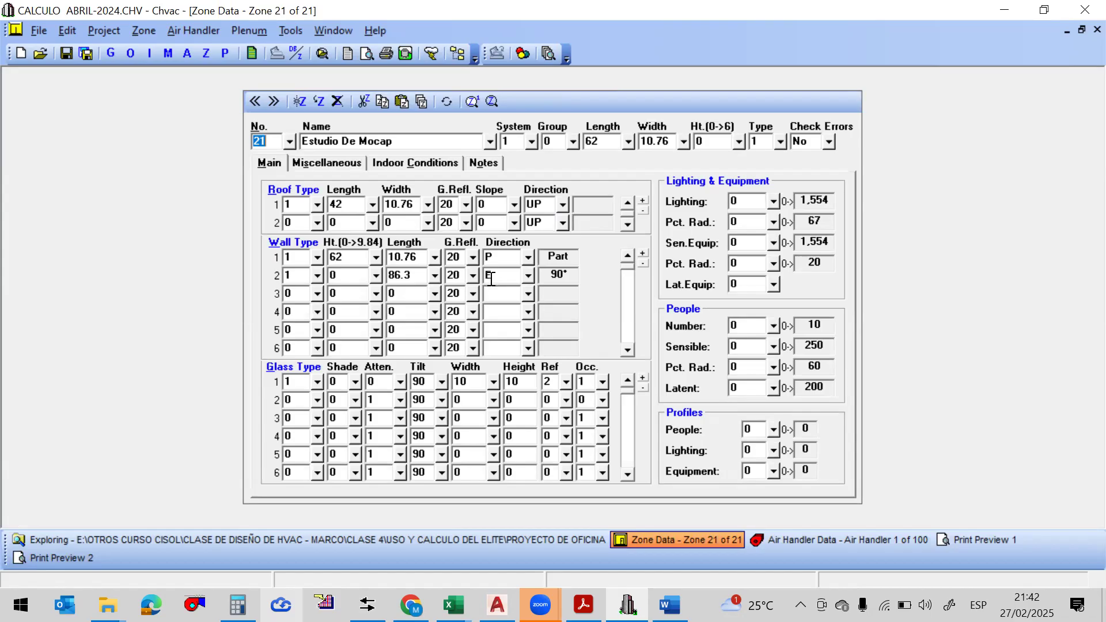
left_click(473, 383)
left_click(495, 276)
left_click(477, 385)
left_click(521, 381)
left_click(527, 382)
left_click(501, 277)
left_click(288, 141)
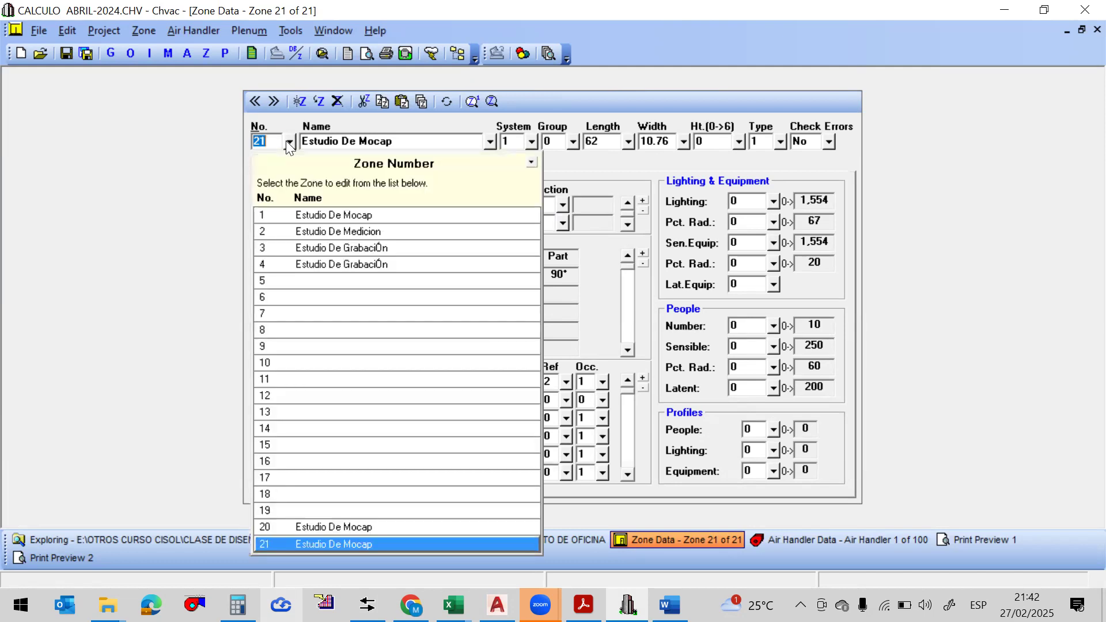
left_click(390, 538)
left_click(494, 275)
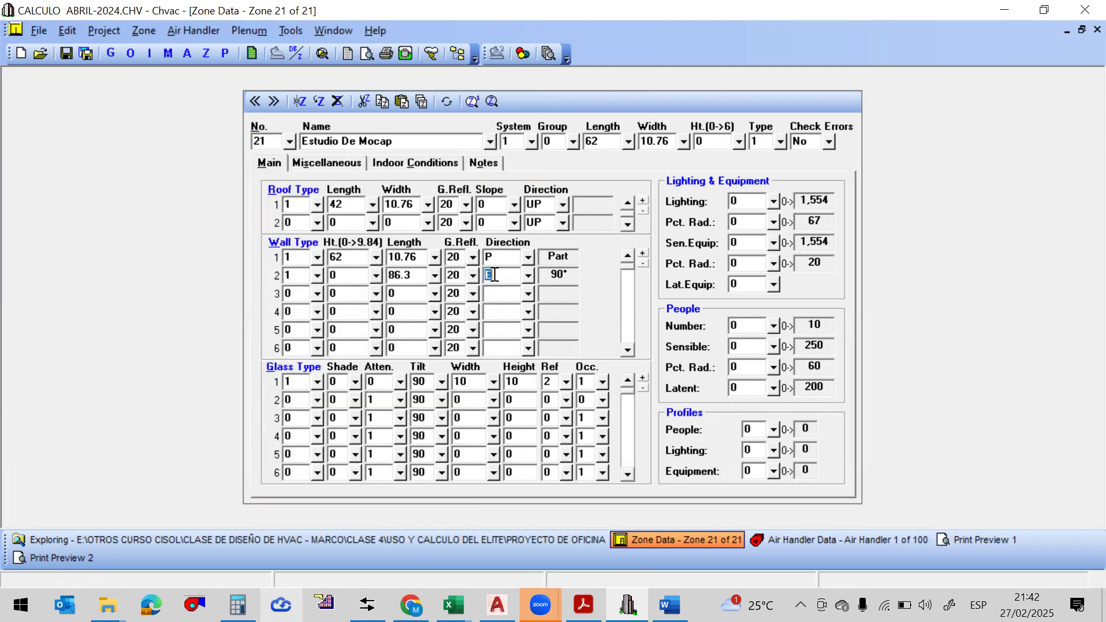
left_click(286, 141)
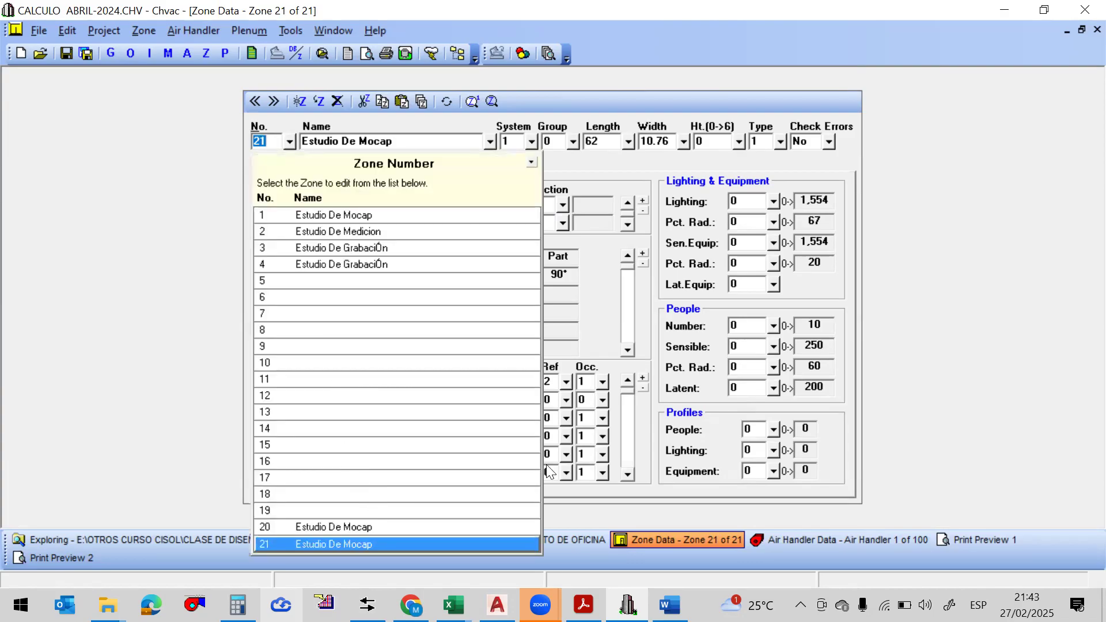
left_click(841, 421)
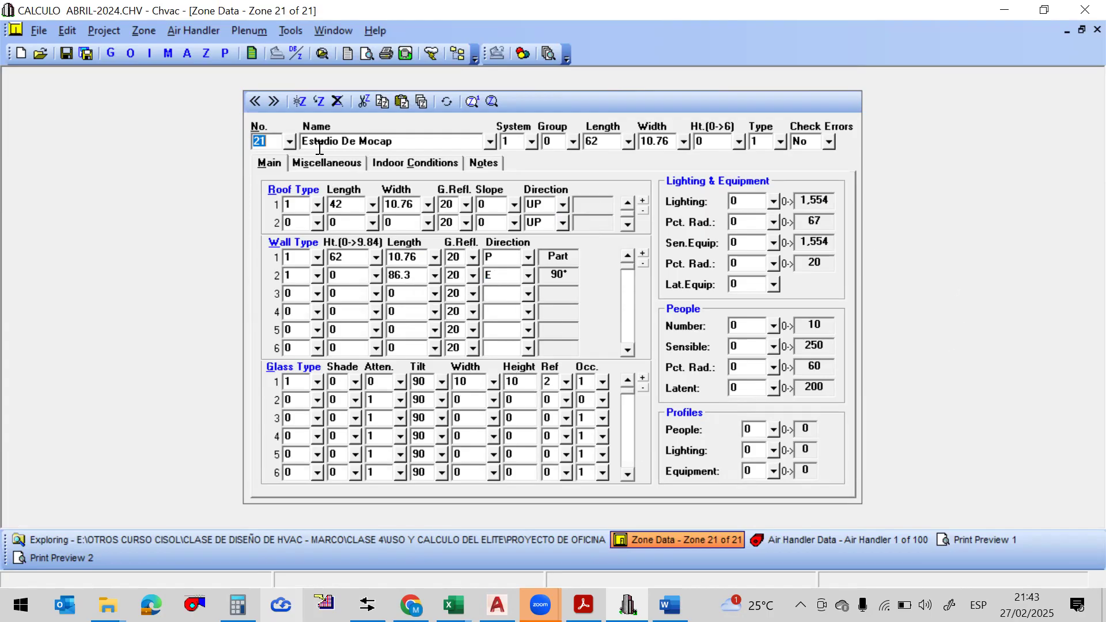
Review the direction of wall 2 in zone 20, and open zone 1 to check its wall direction
left_click(290, 141)
double_click(356, 527)
left_click(502, 278)
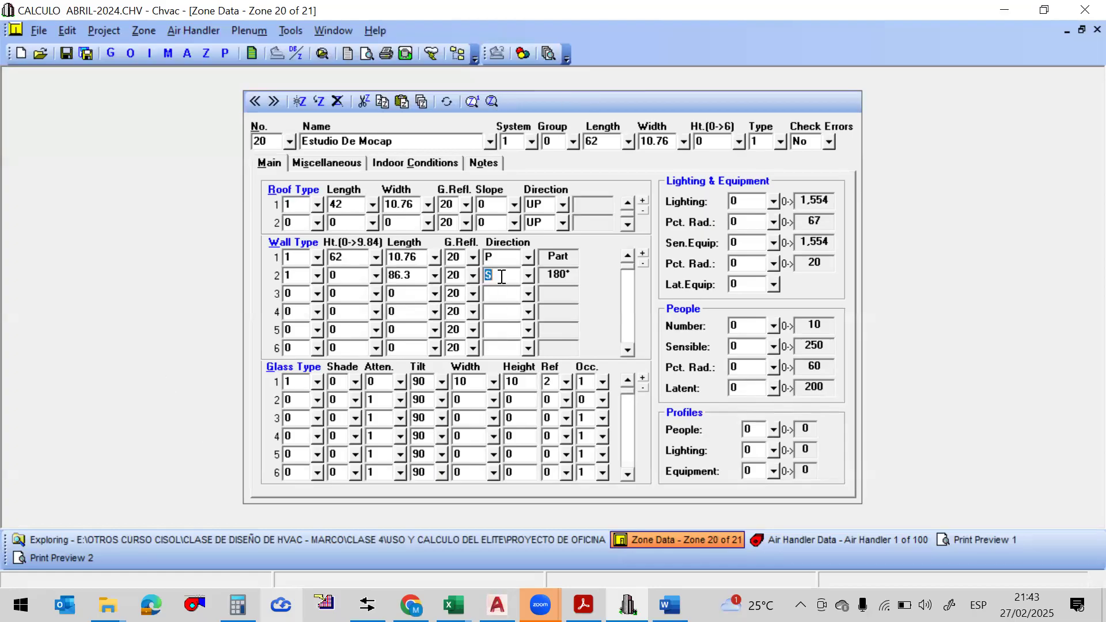
left_click(502, 277)
left_click(289, 141)
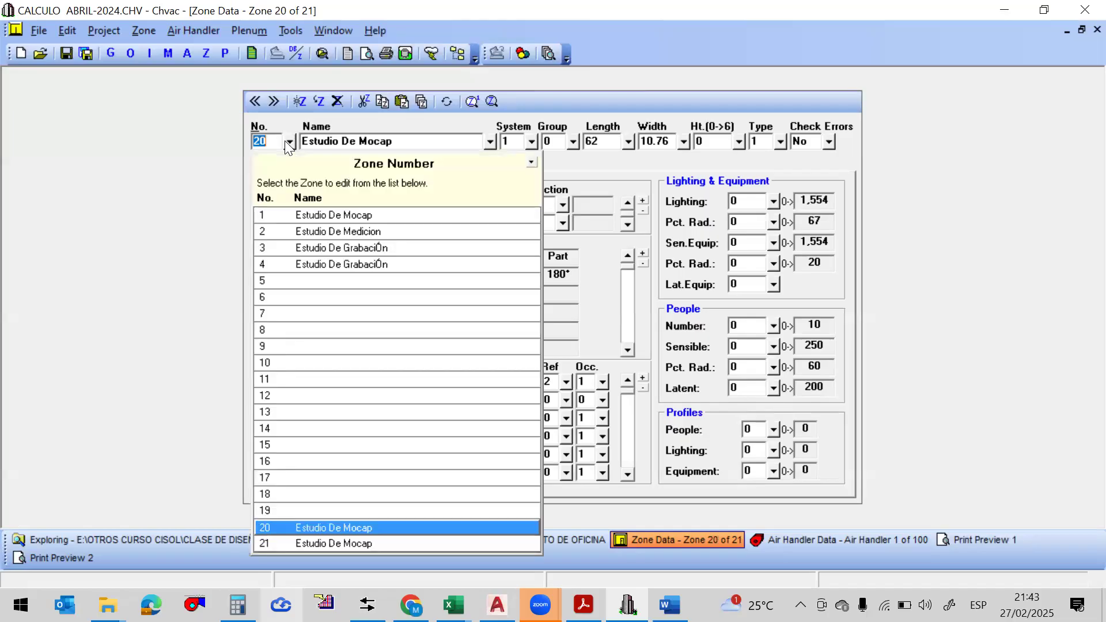
left_click(356, 217)
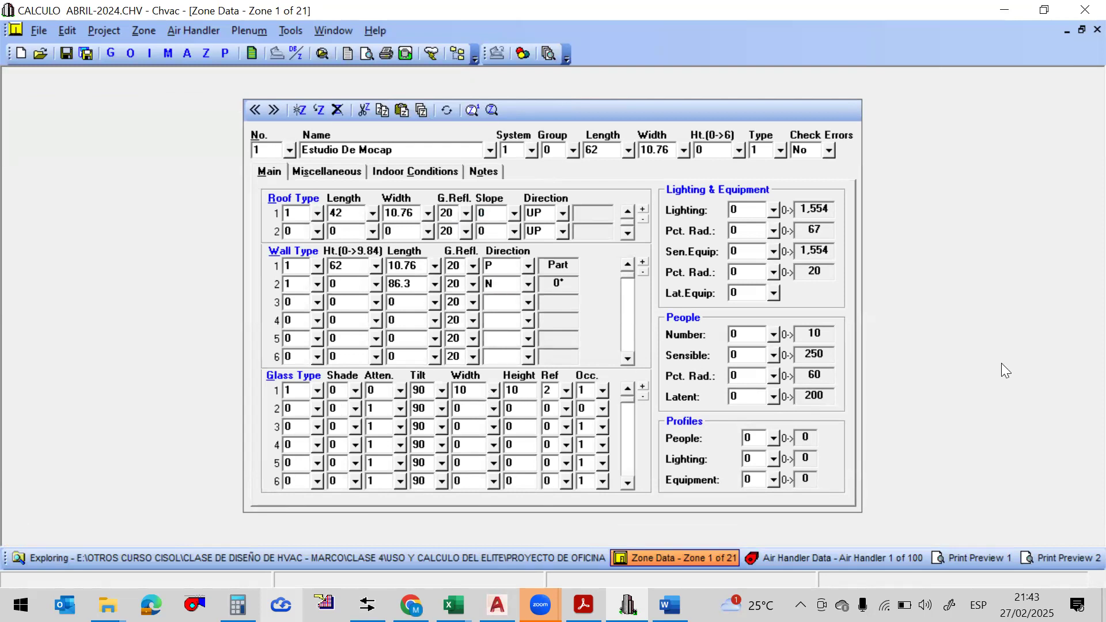
Compare the Air Handler #1 supply air and check figures between the two report previews, checking the air handler's system type
left_click(968, 558)
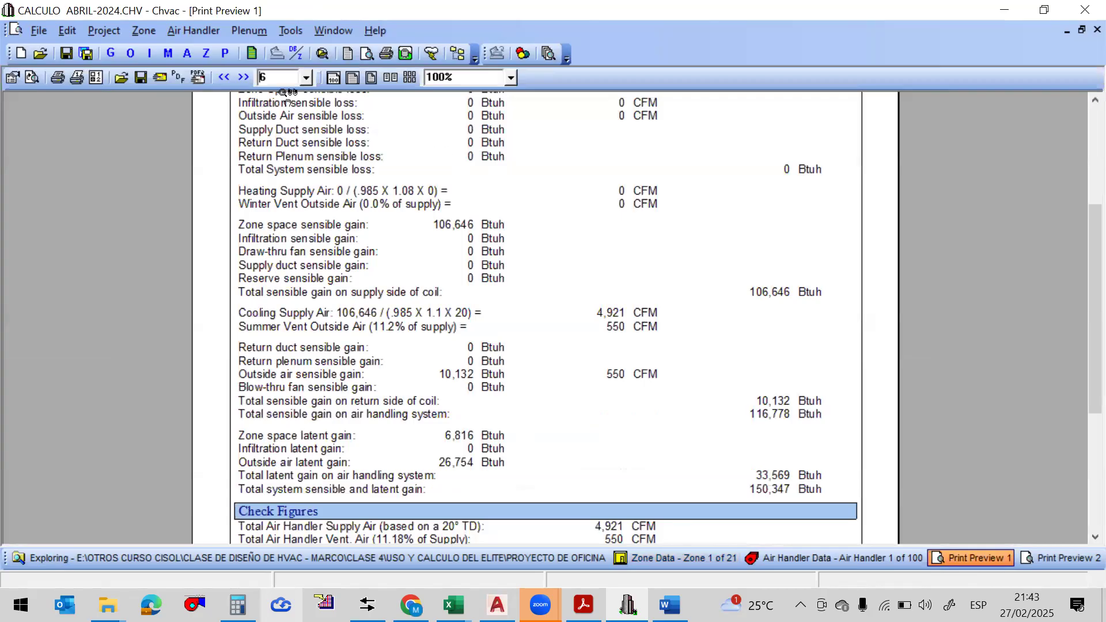
left_click(307, 78)
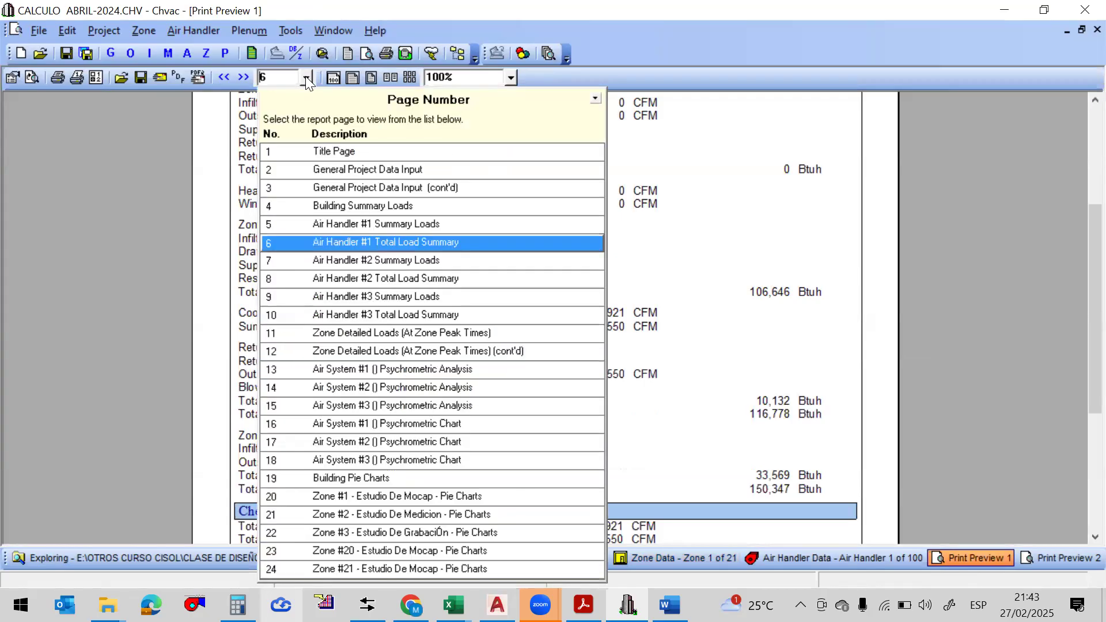
left_click(306, 78)
scroll(1078, 270, "down", 4)
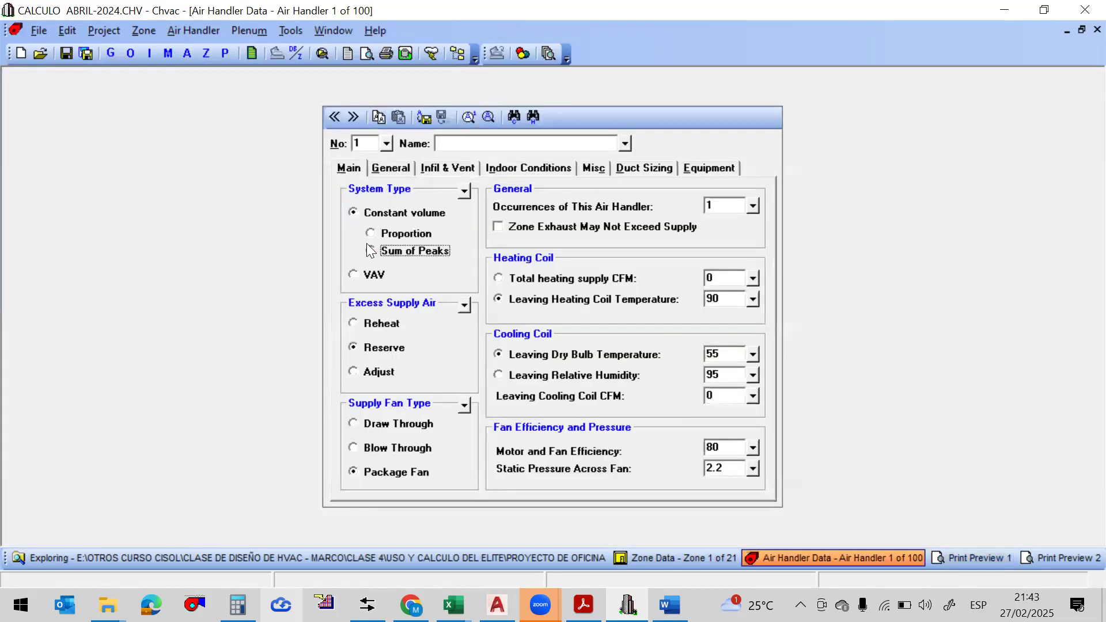
left_click(973, 557)
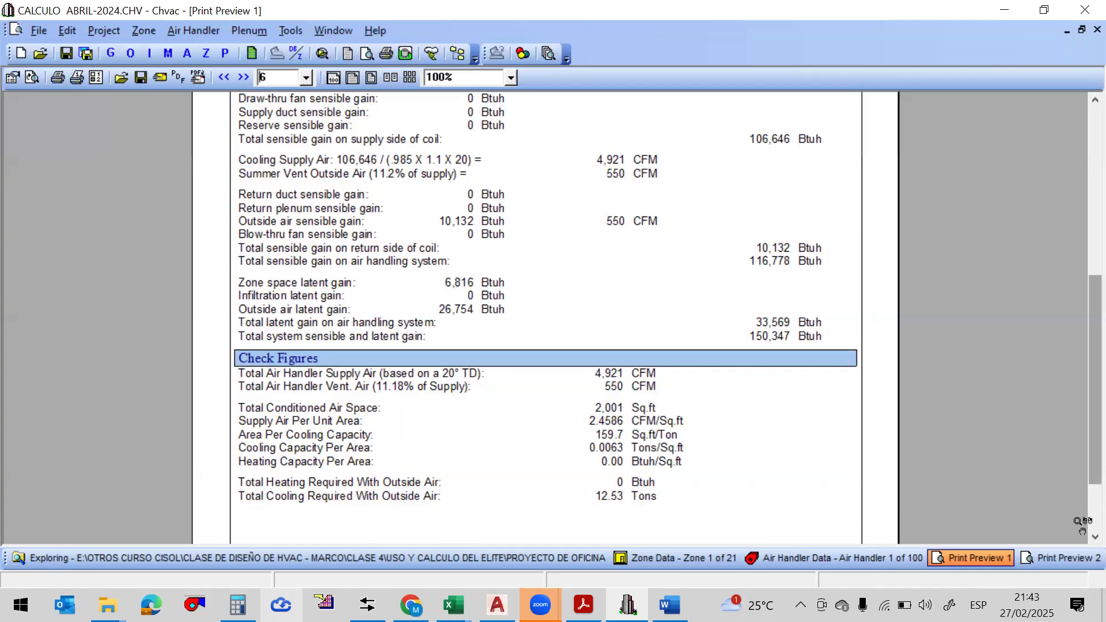
left_click(1051, 556)
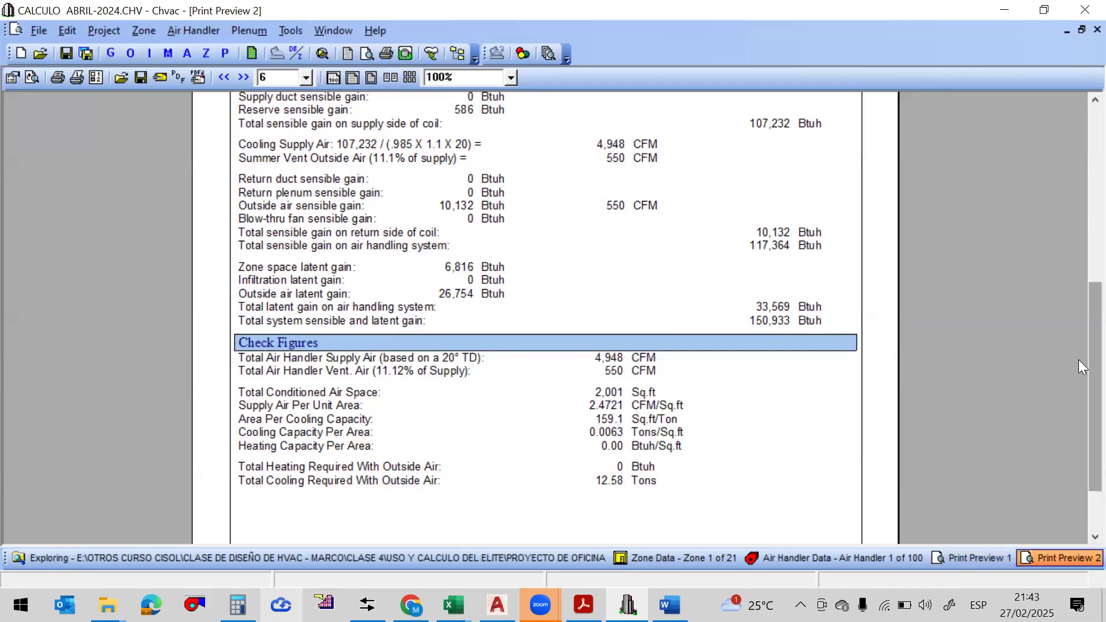
scroll(1078, 359, "up", 1)
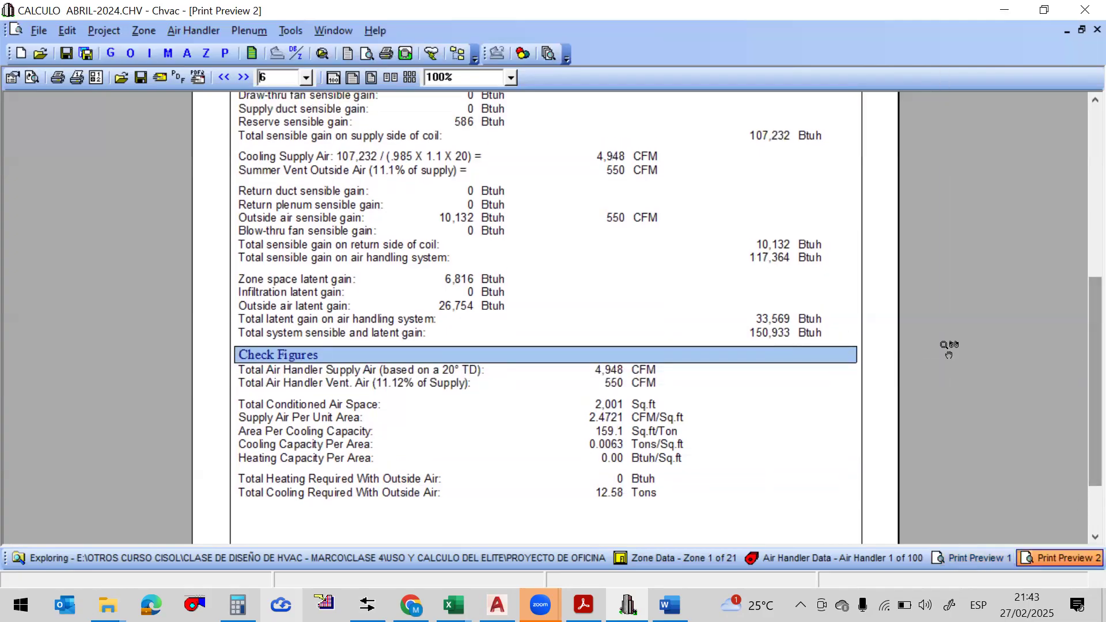
left_click(967, 558)
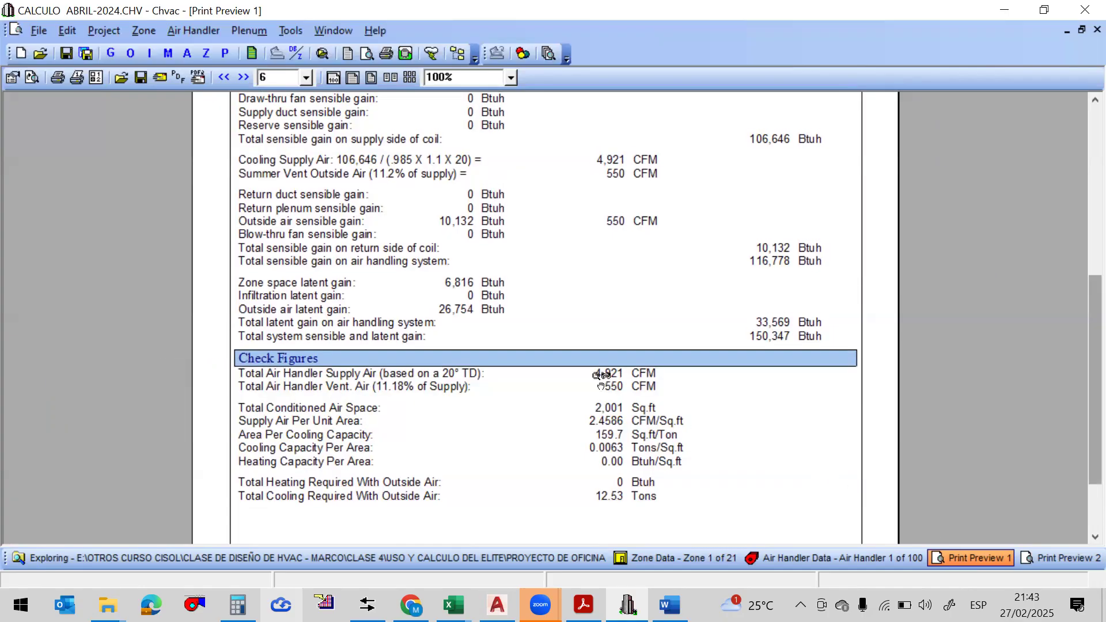
Compare the total load check figures in both print previews and open the Air Handler #1 Summary Loads page in Print Preview 1
left_click(1060, 558)
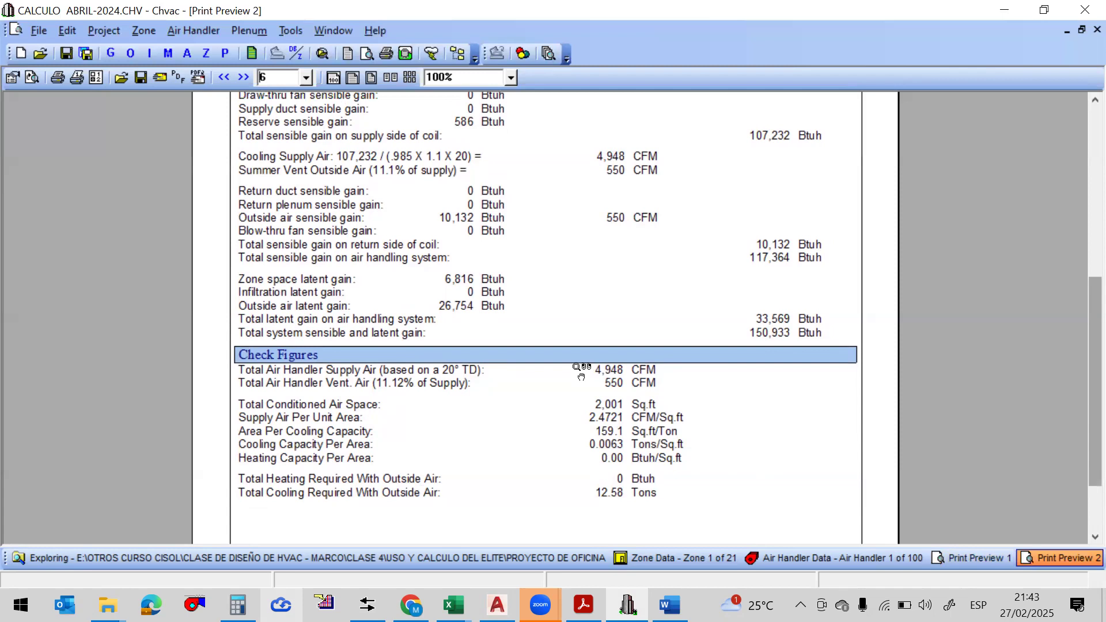
left_click(972, 559)
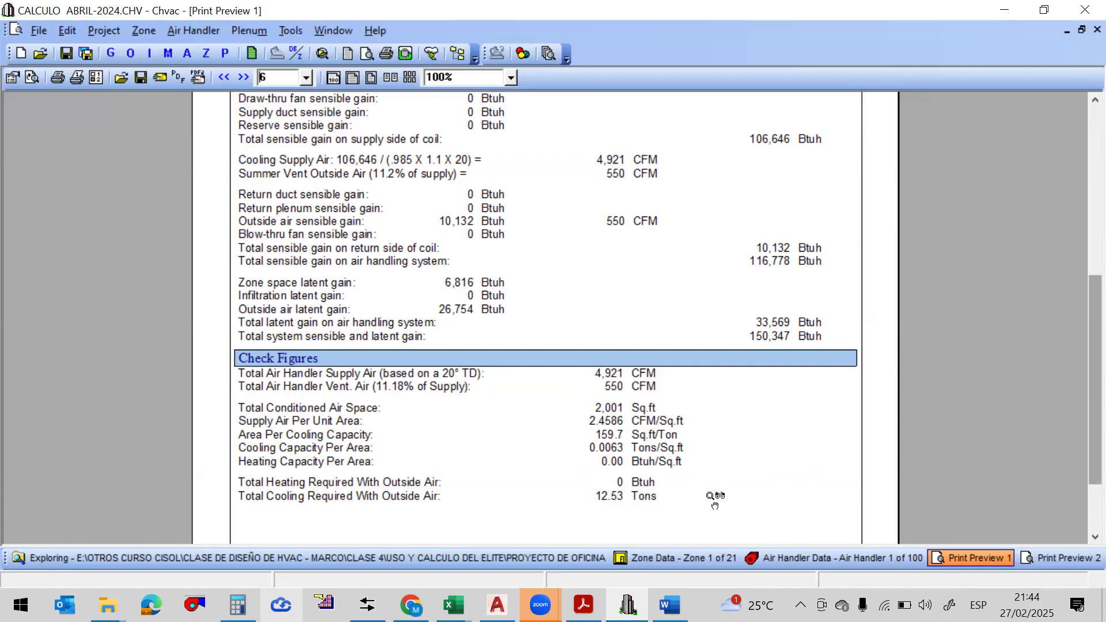
left_click(305, 77)
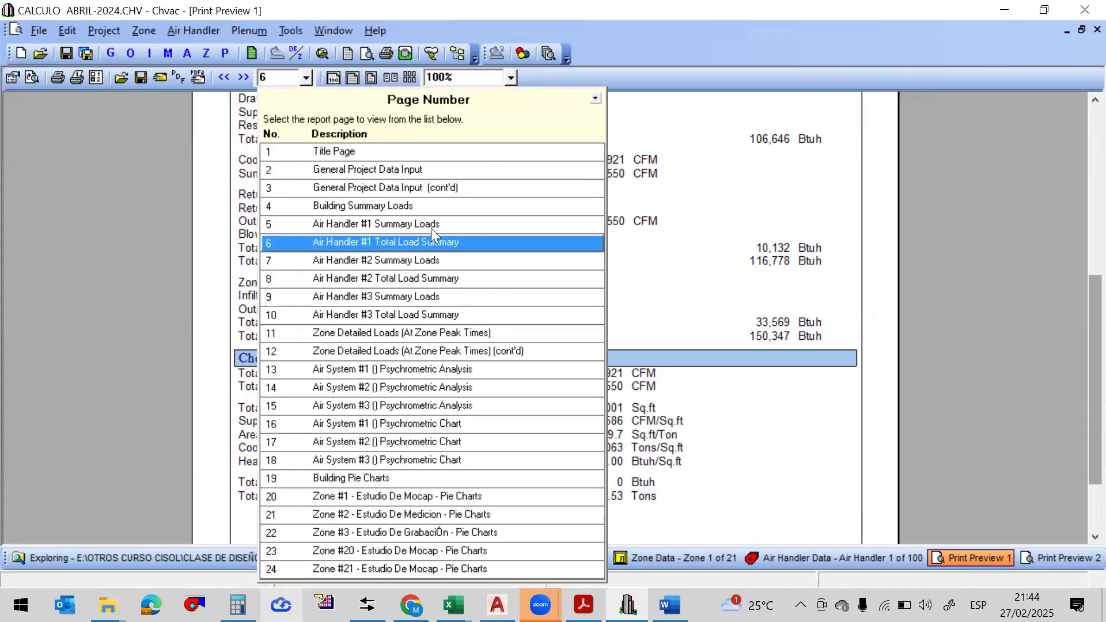
left_click(507, 225)
left_click_drag(1079, 292, 1079, 140)
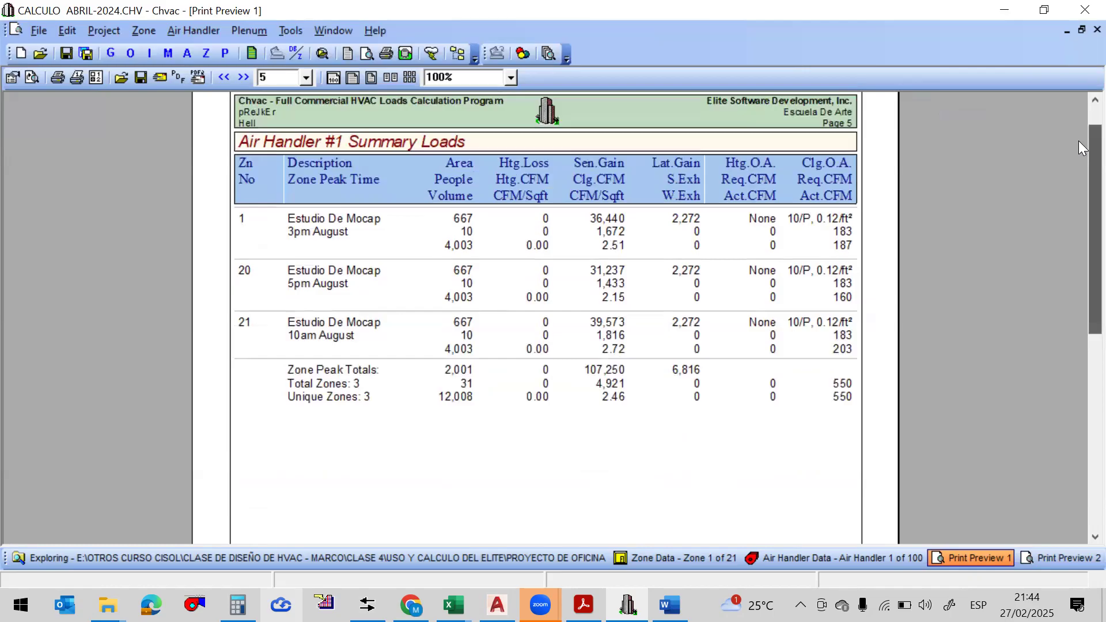
Show the Air Handler #1 Summary Loads page in Print Preview 2
left_click(1061, 558)
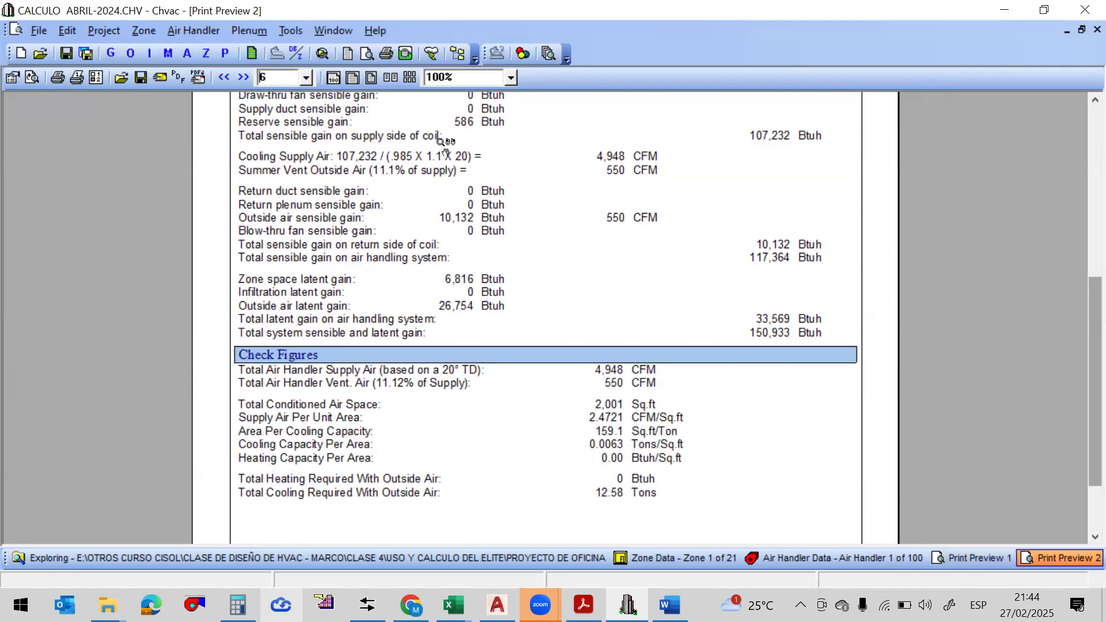
left_click(307, 81)
left_click(393, 232)
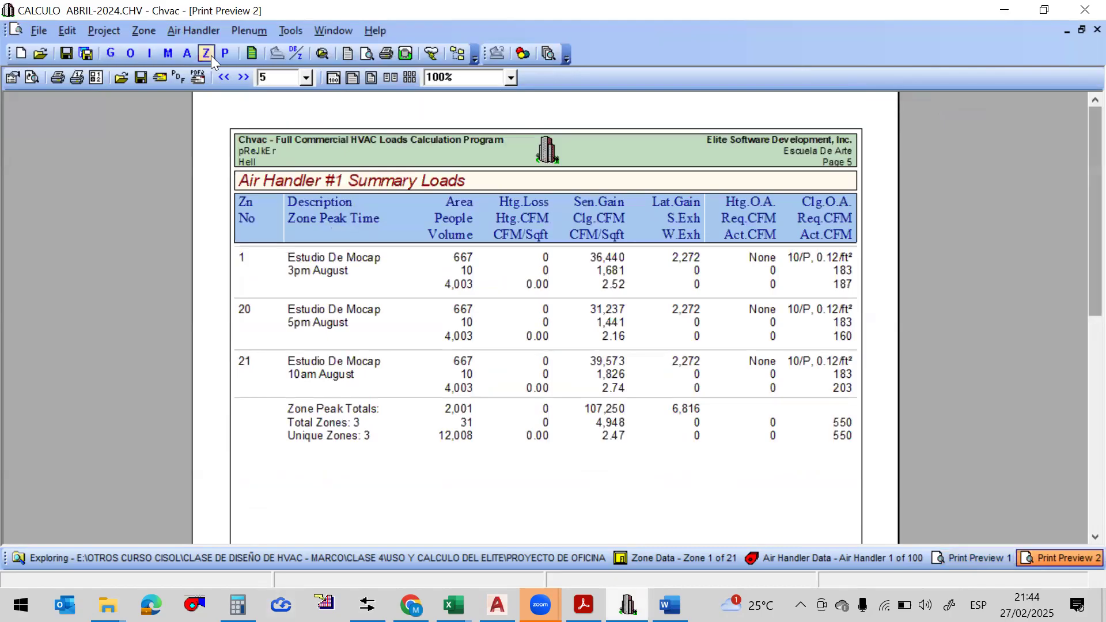
Review the constant-volume system type options in the main data of air handler 1
left_click(191, 53)
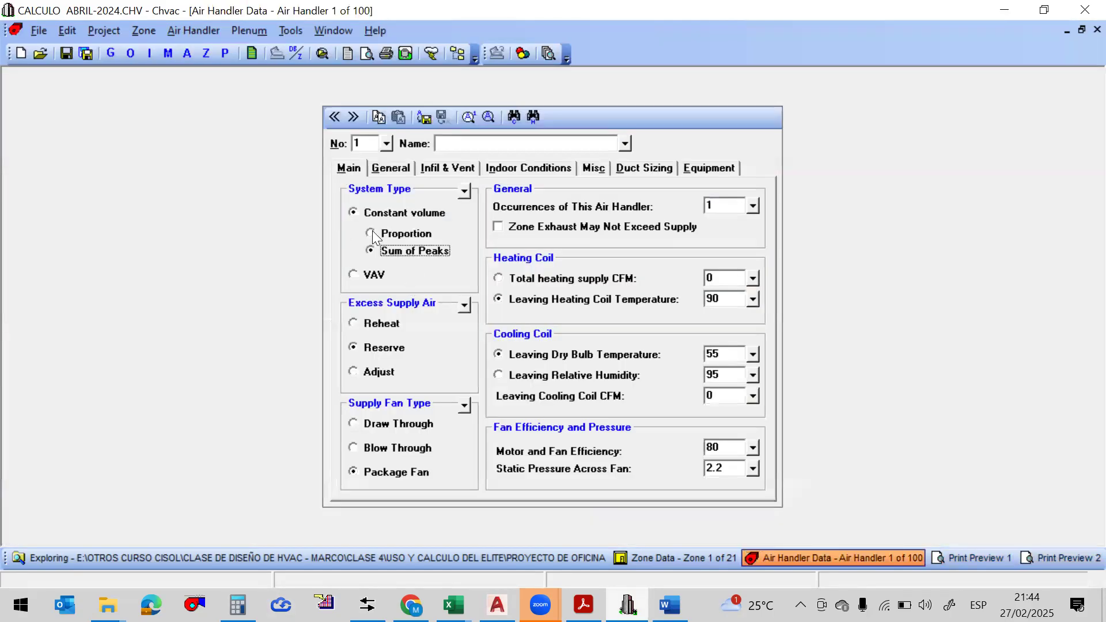
left_click(1004, 7)
left_click(628, 605)
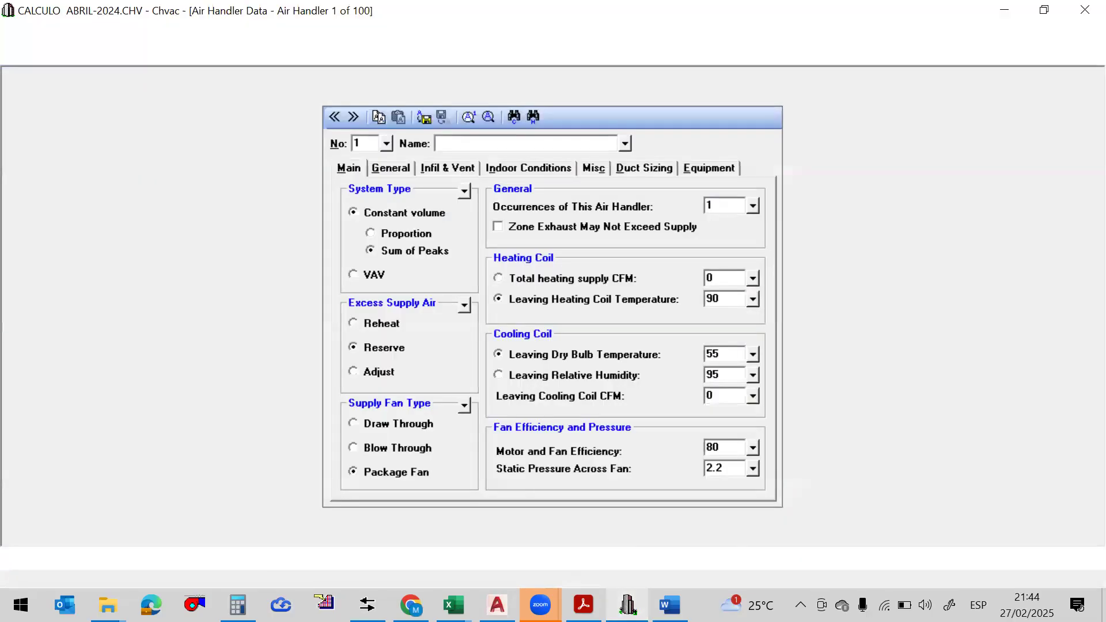
Compare the cooling CFM of zones 1, 20 and 21 and their totals between the two Air Handler #1 Summary Loads previews
left_click(961, 557)
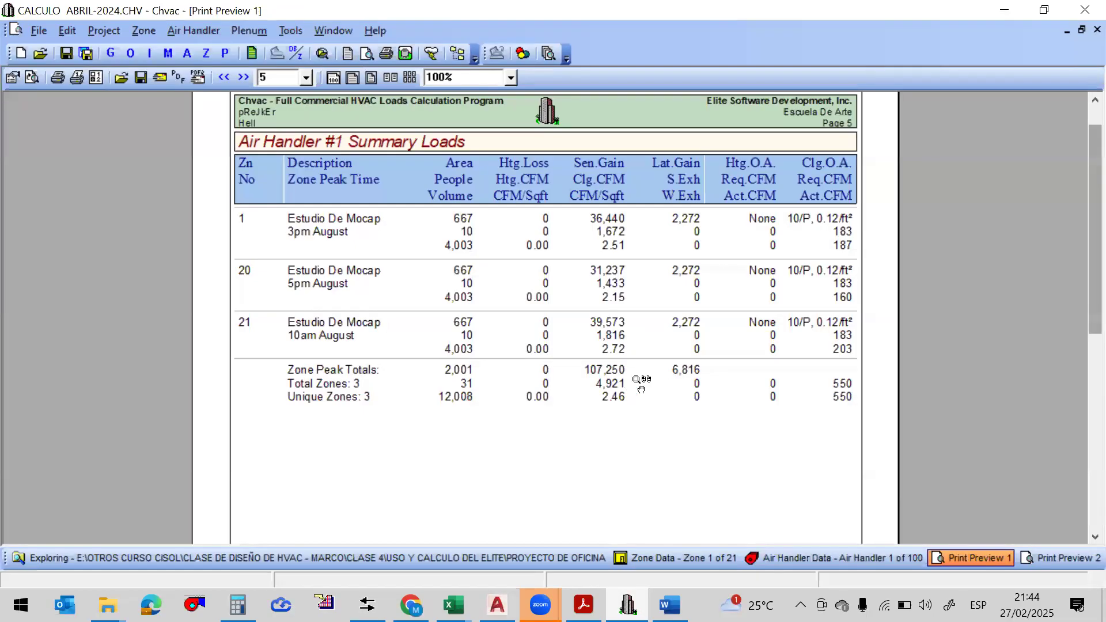
left_click(1072, 559)
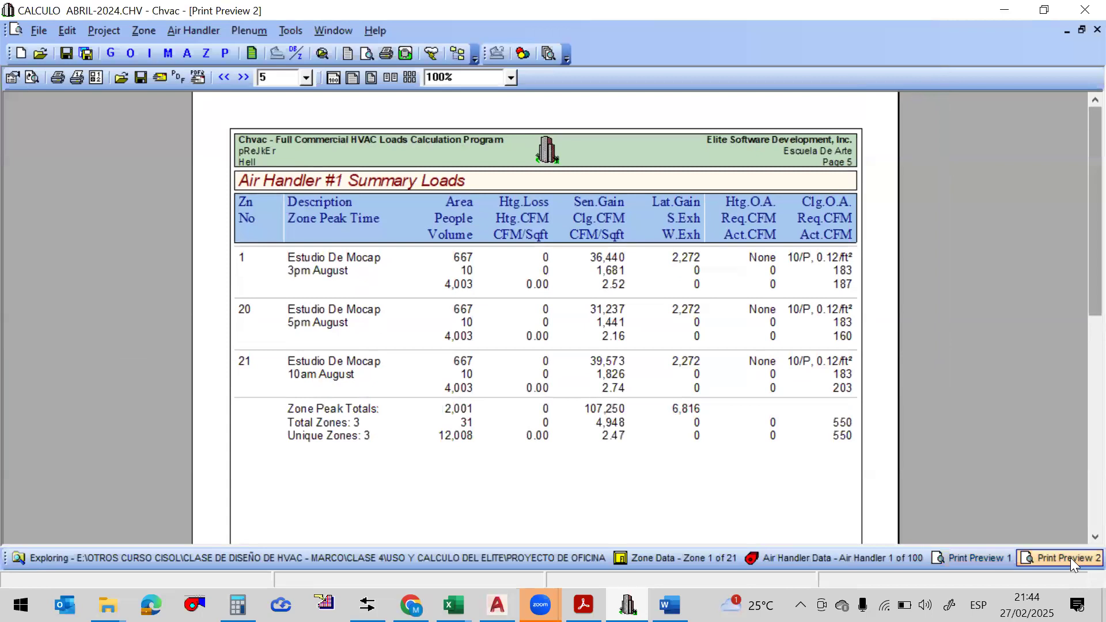
left_click(983, 558)
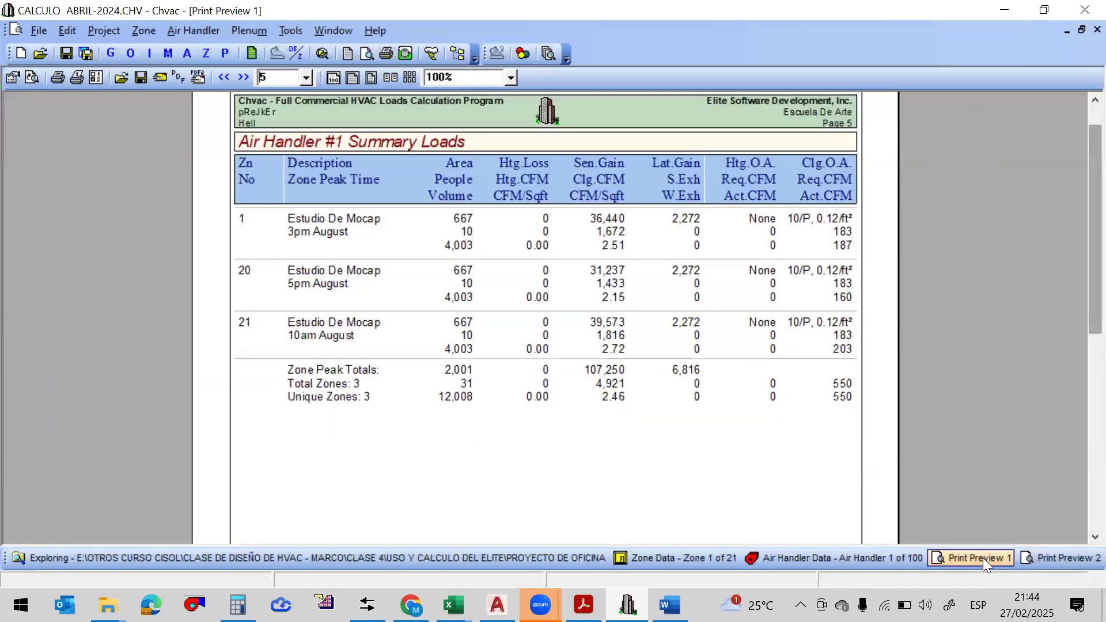
left_click(1079, 558)
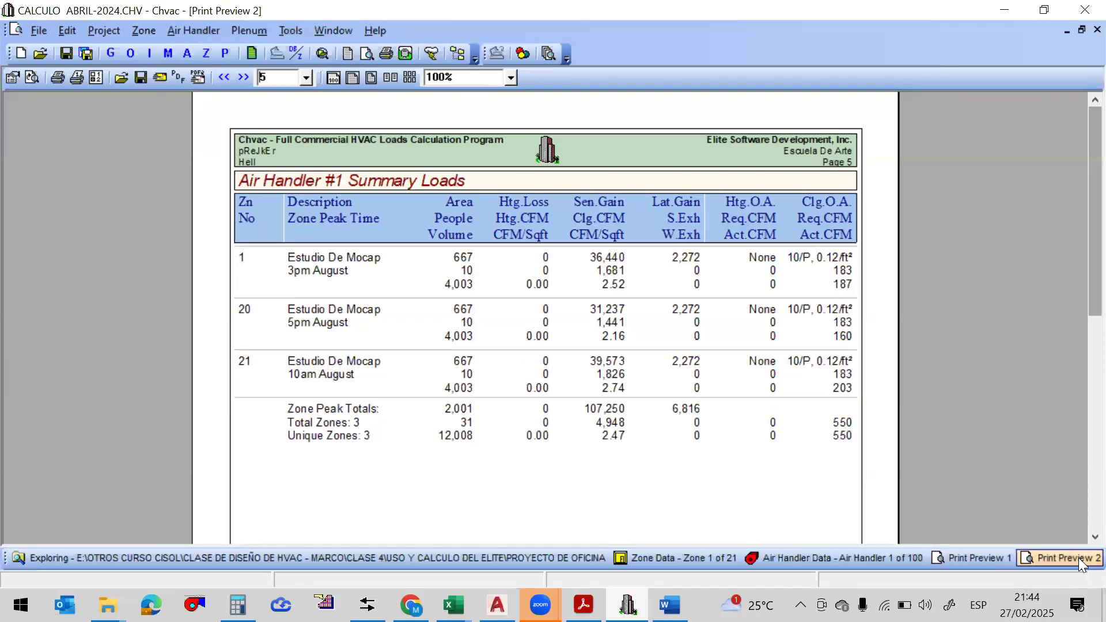
left_click(989, 558)
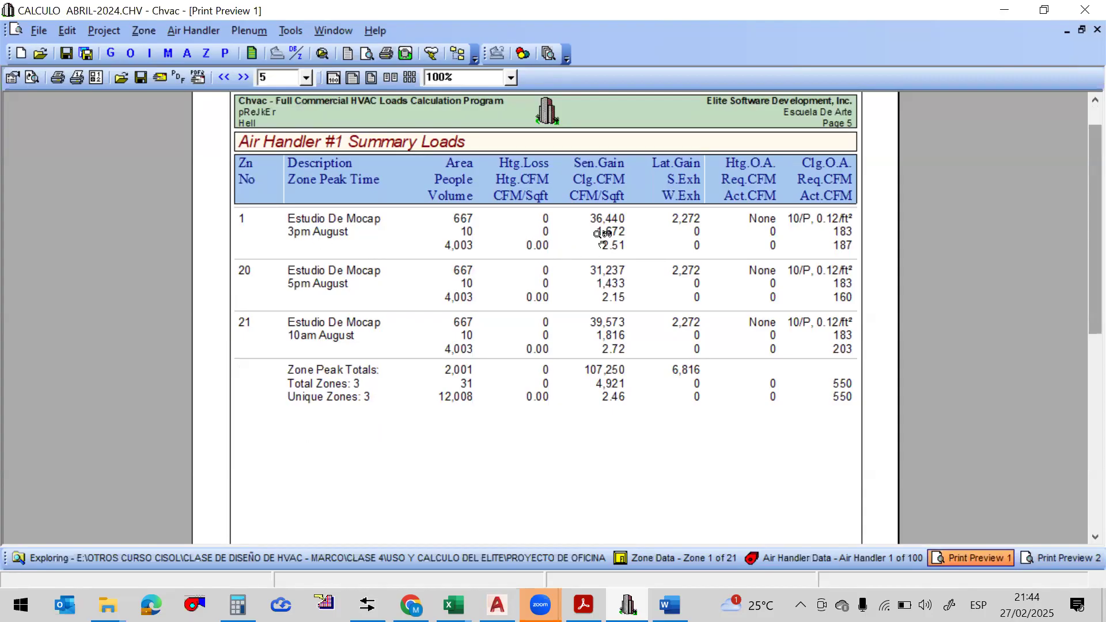
left_click(1037, 558)
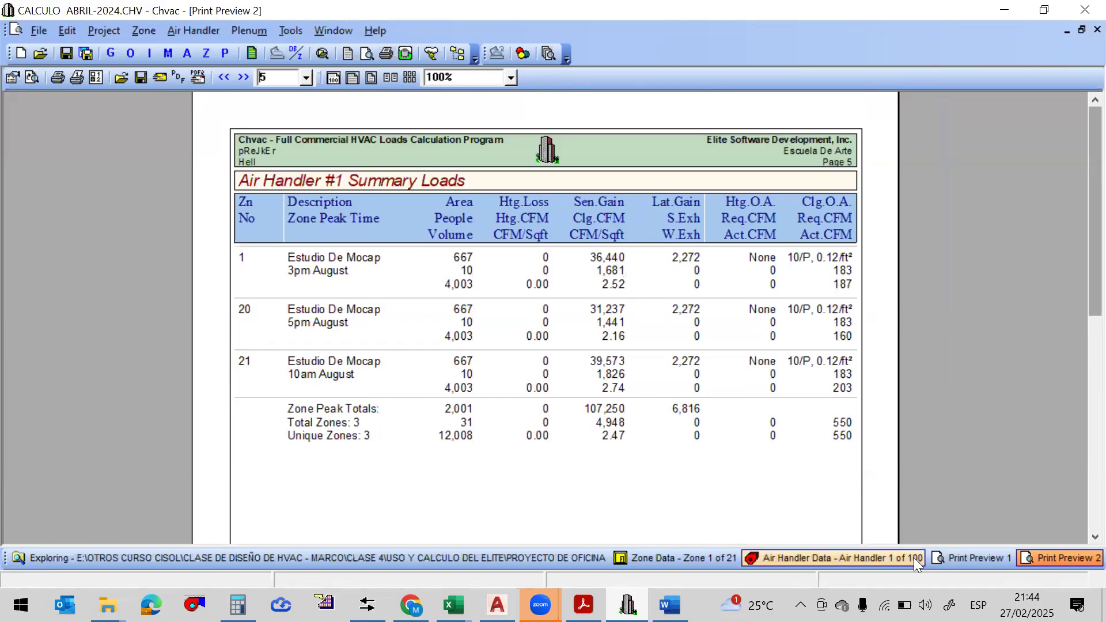
left_click(965, 559)
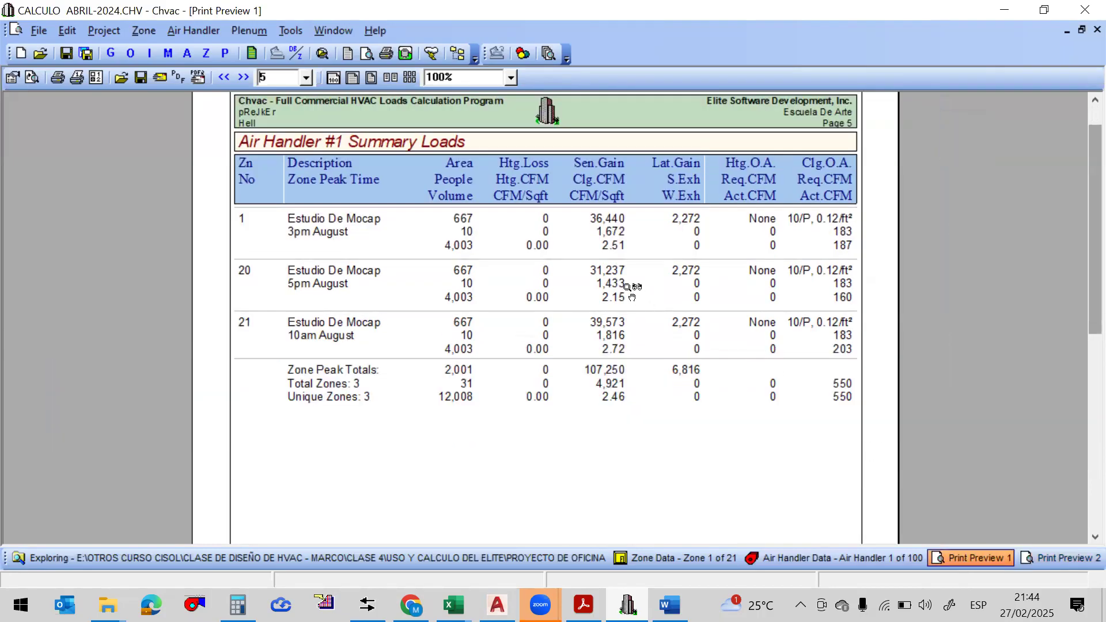
left_click(1059, 564)
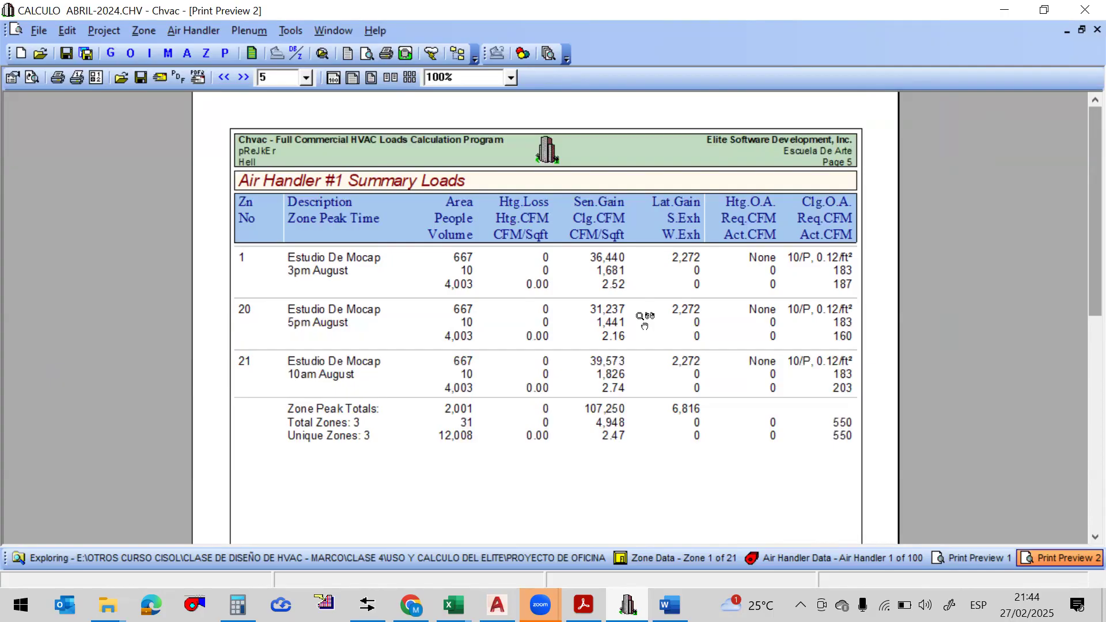
left_click(970, 559)
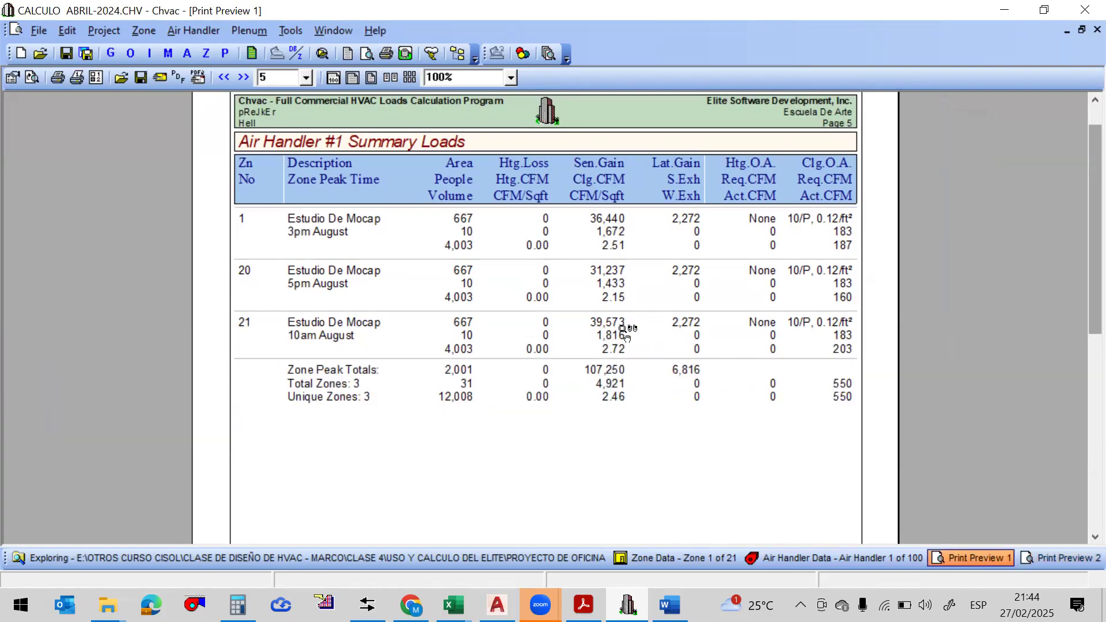
left_click(1037, 560)
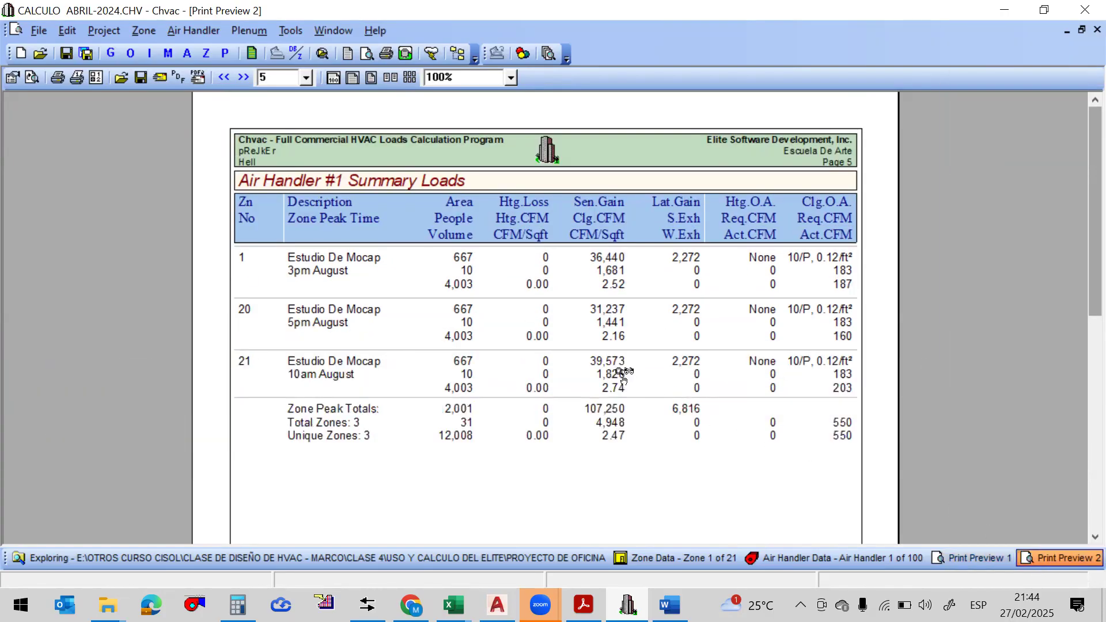
left_click(974, 558)
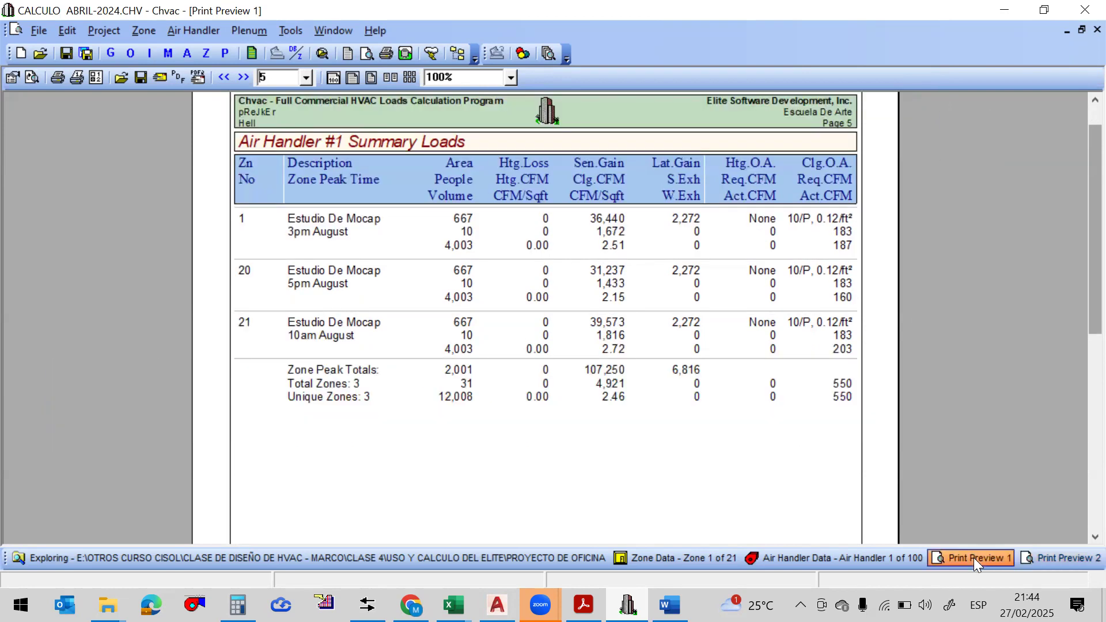
left_click(1052, 560)
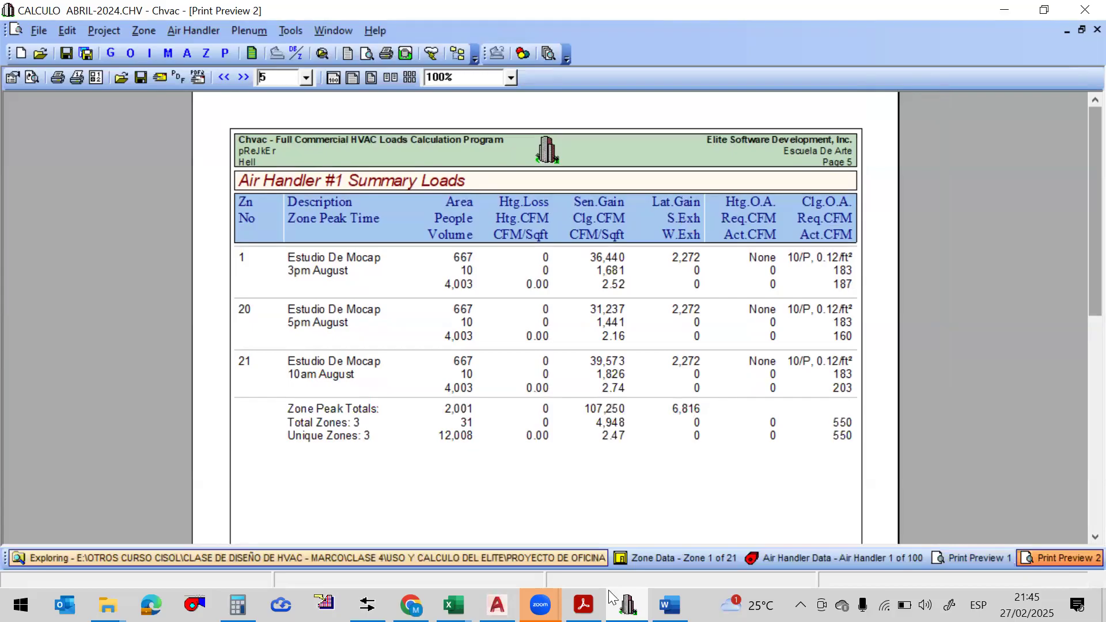
In Calculator, add the zone cooling airflows from Print Preview 2: 1681 + 1441 + 1826
left_click(237, 605)
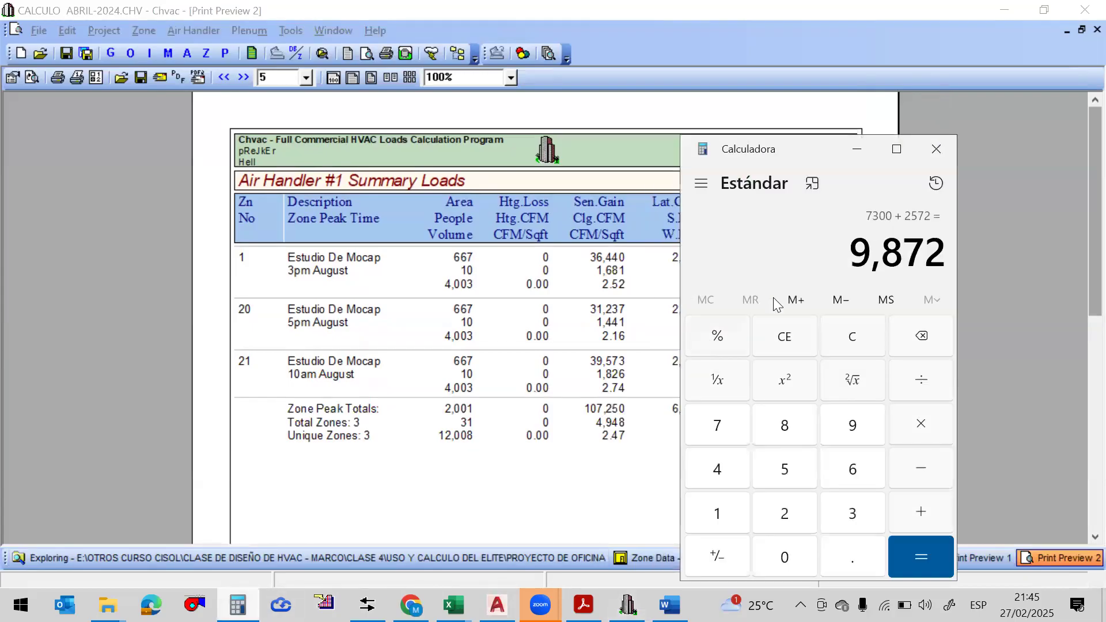
key("Escape")
type("1681")
key("plus")
type("1441")
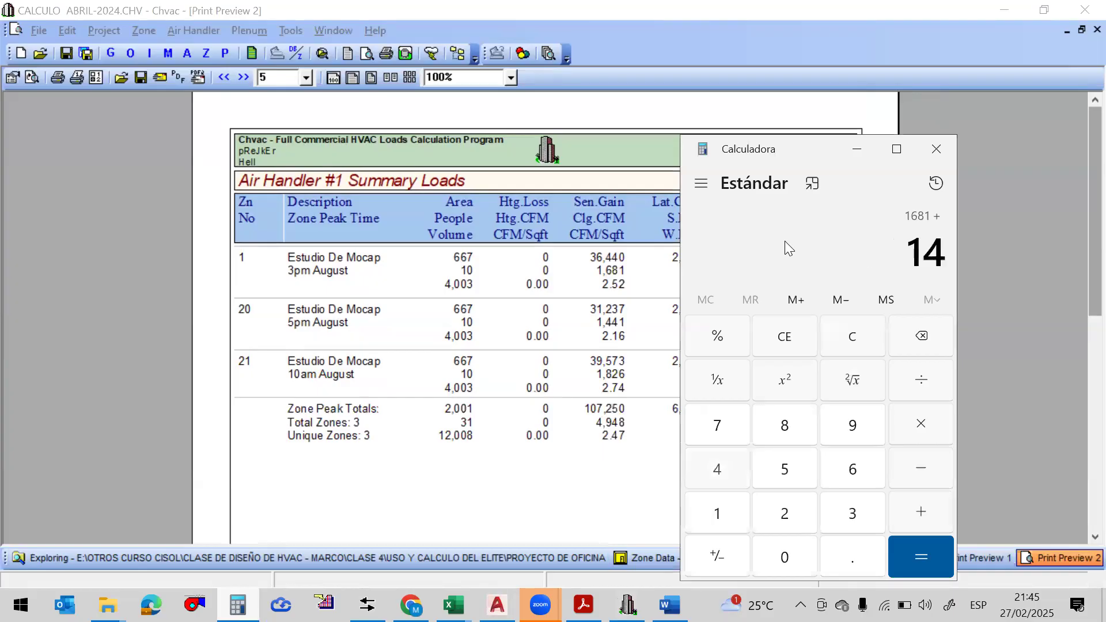
key("plus")
type("1826")
key("Return")
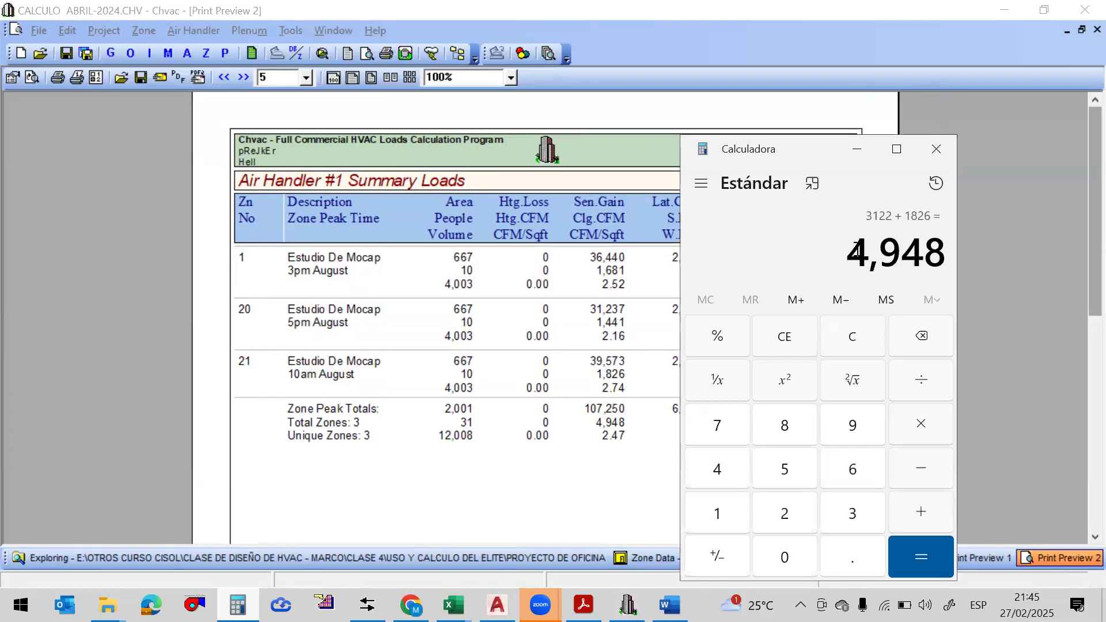
left_click(855, 150)
In Calculator, add the zone cooling airflows from Print Preview 1: 1672 + 1433 + 1816
left_click(976, 559)
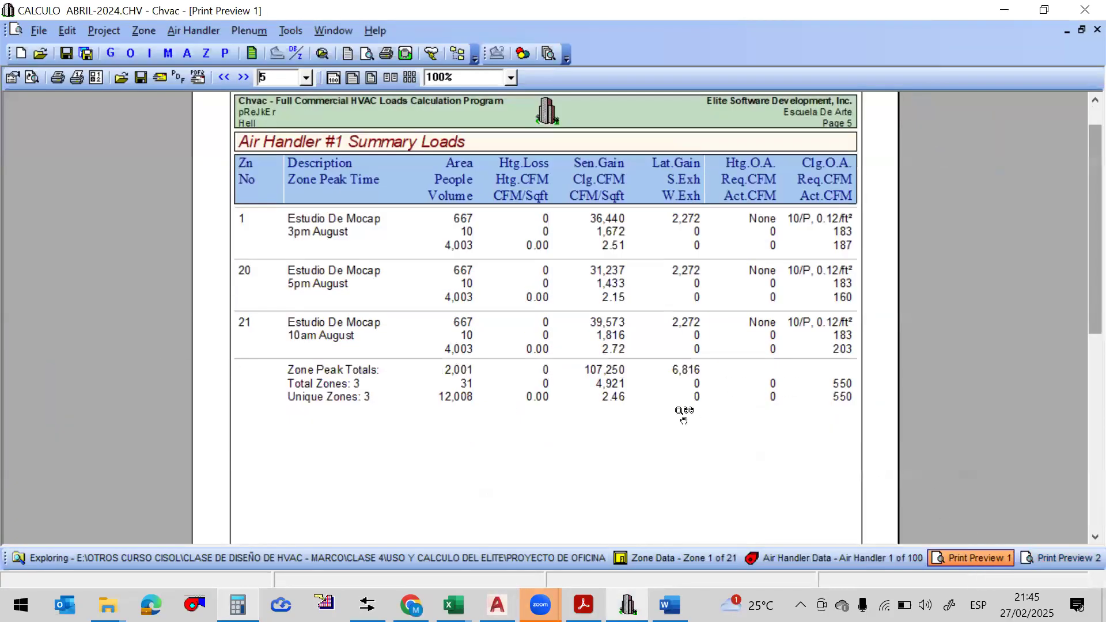
key("alt+Tab")
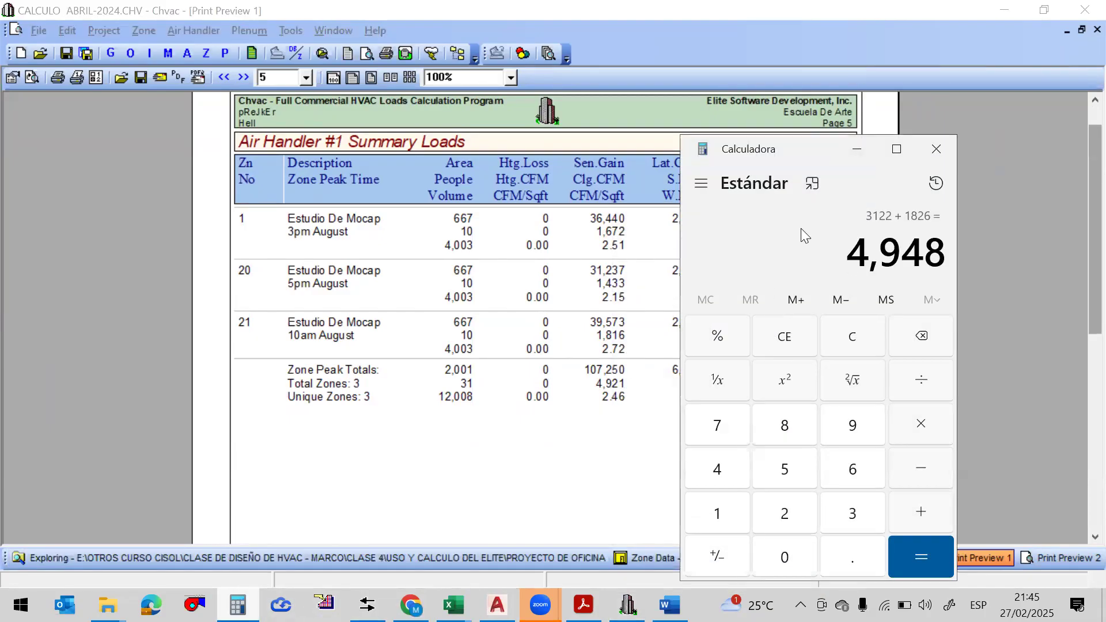
key("Escape")
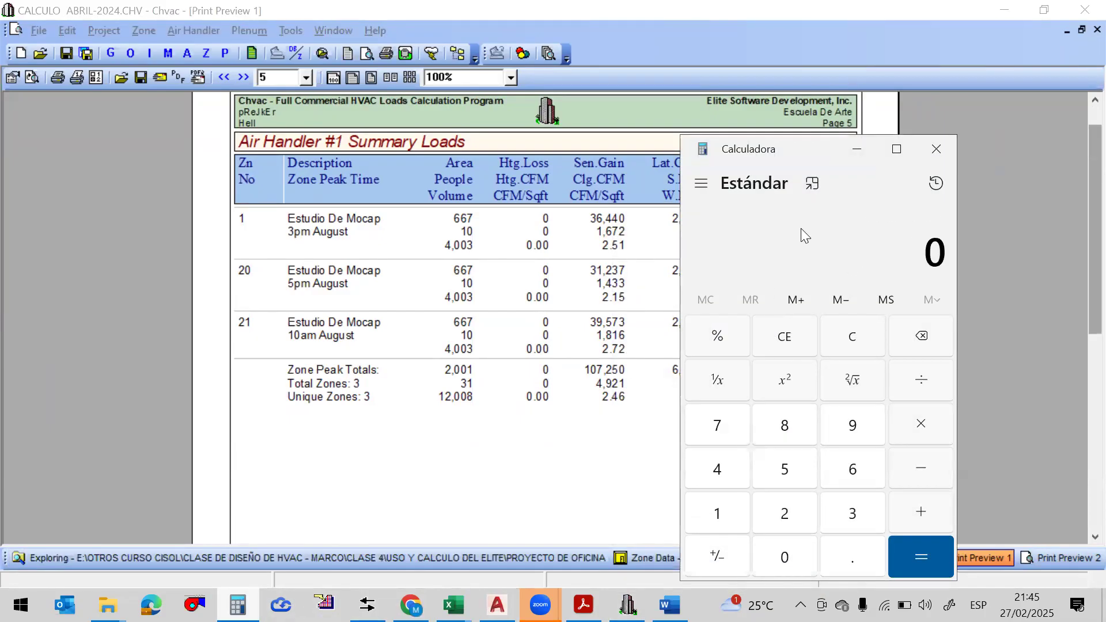
type("1672")
key("plus")
type("1433")
key("plus")
type("1816")
key("Return")
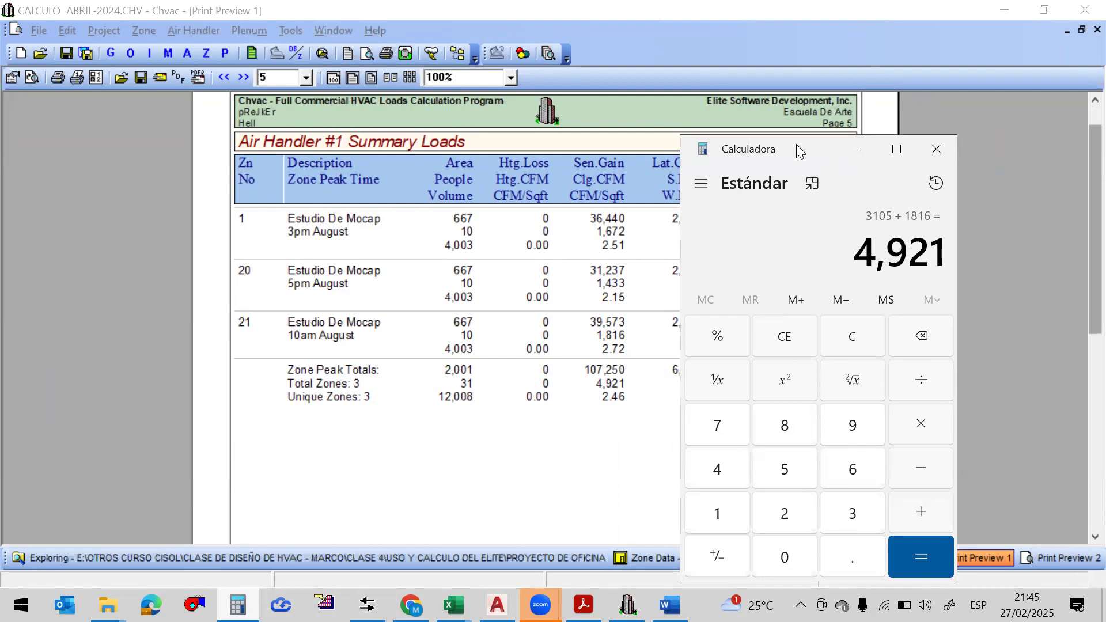
Move the calculator clear of the figures and compare the total cooling CFM in both previews
left_click_drag(796, 144, 115, 101)
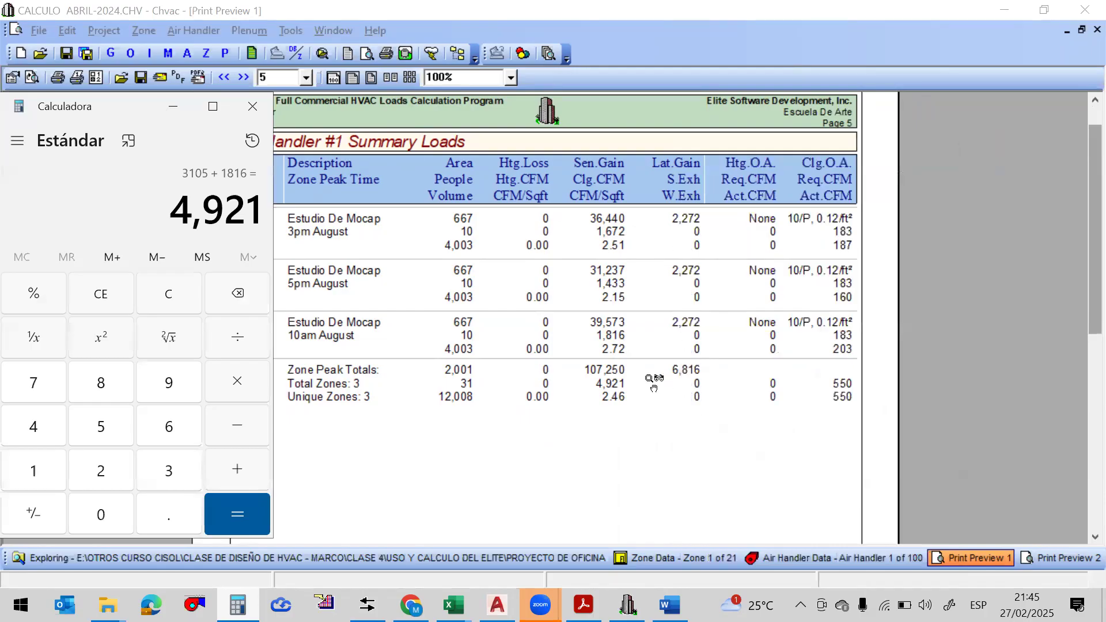
left_click(1032, 558)
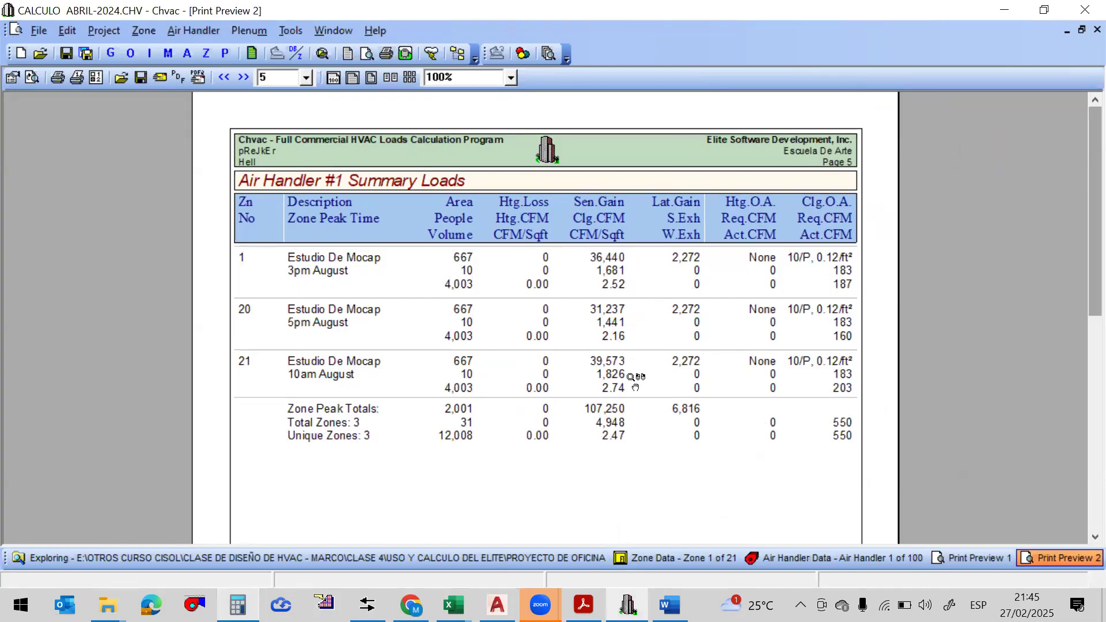
left_click(974, 558)
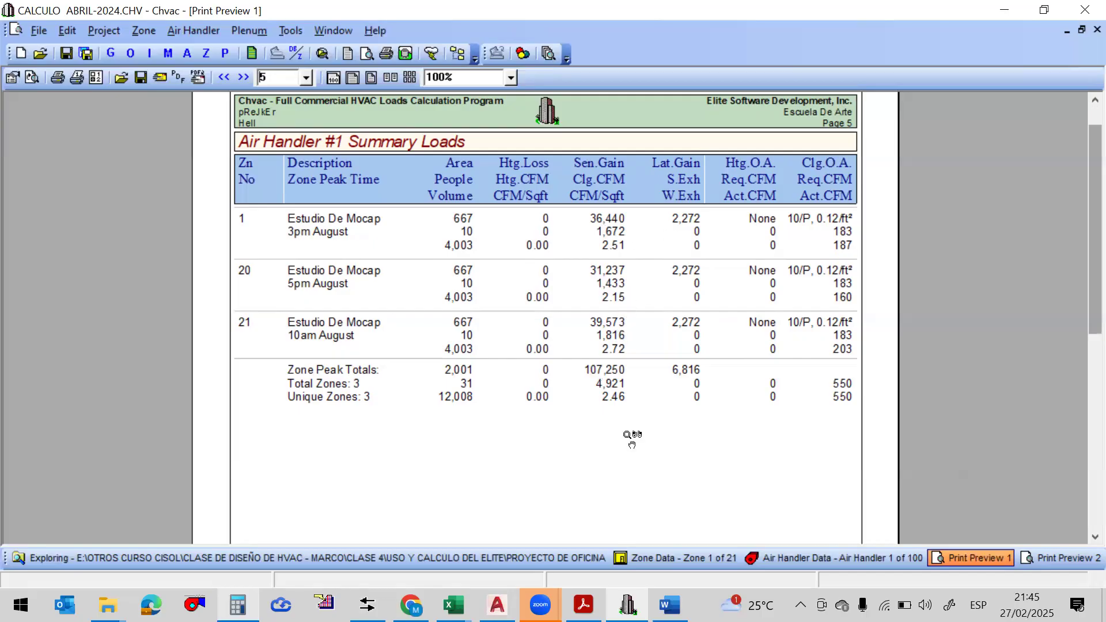
Switch to the PDF guide in Acrobat and read the System Type section on the proportional and sum-of-peaks methods
left_click(584, 605)
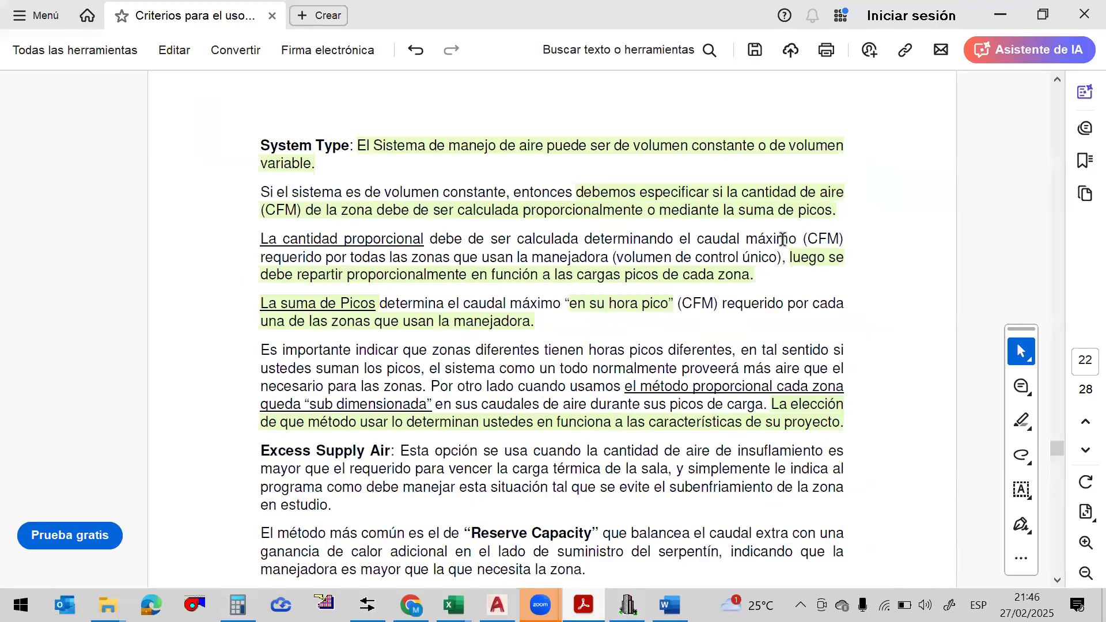
left_click_drag(350, 256, 765, 252)
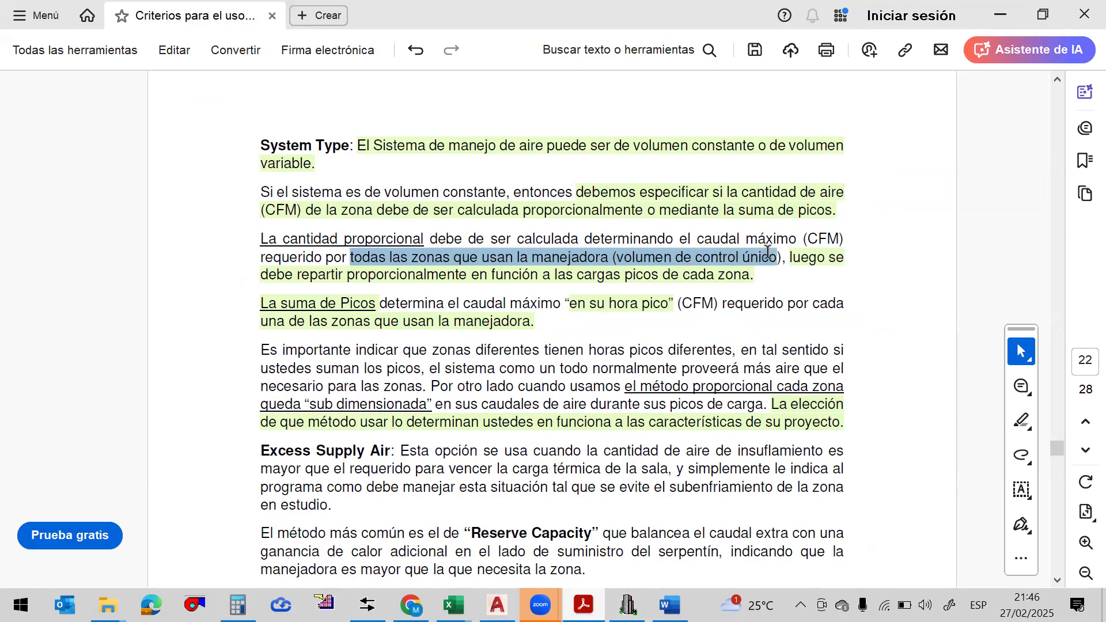
left_click(769, 252)
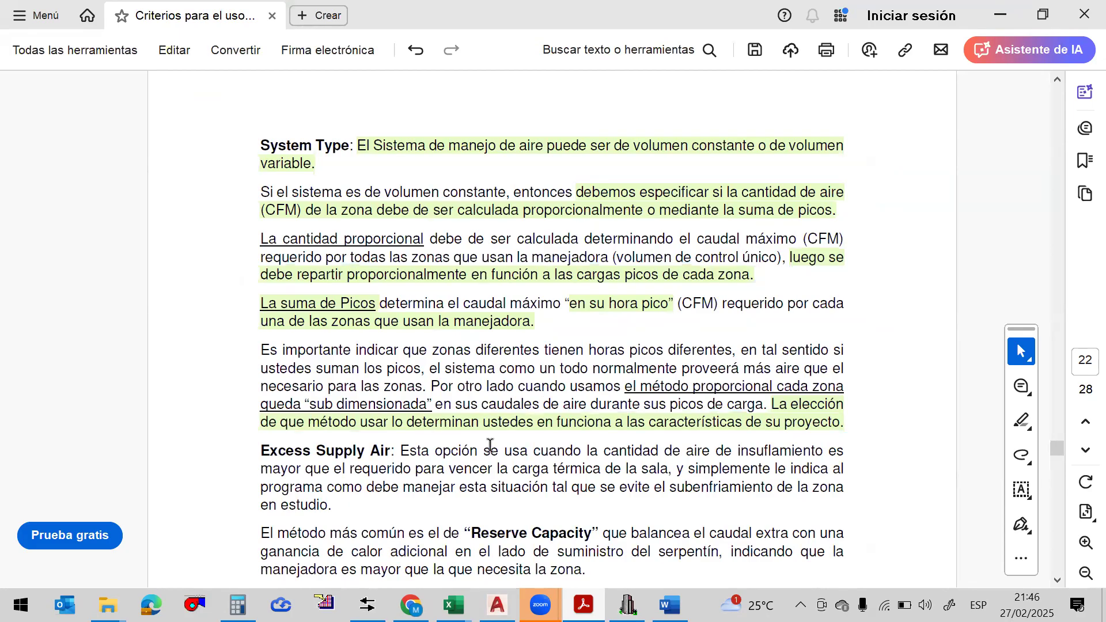
left_click(413, 303)
left_click(744, 303)
left_click(702, 350)
left_click(544, 403)
left_click(782, 393)
left_click(804, 384)
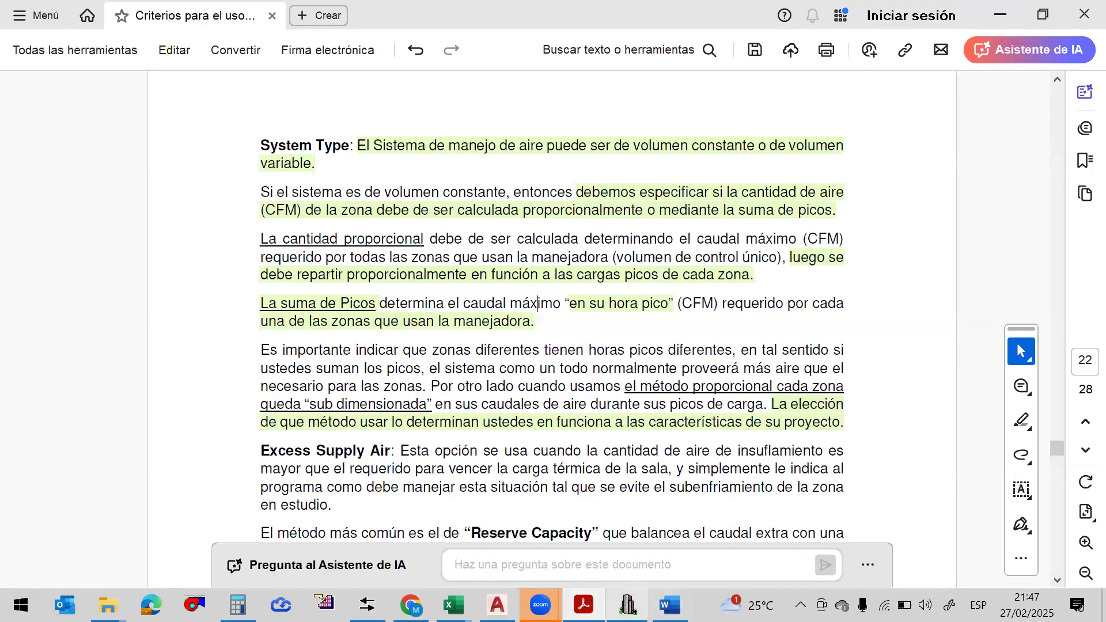
Switch back to Chvac and display the main data of air handler 1
left_click(627, 605)
left_click(188, 52)
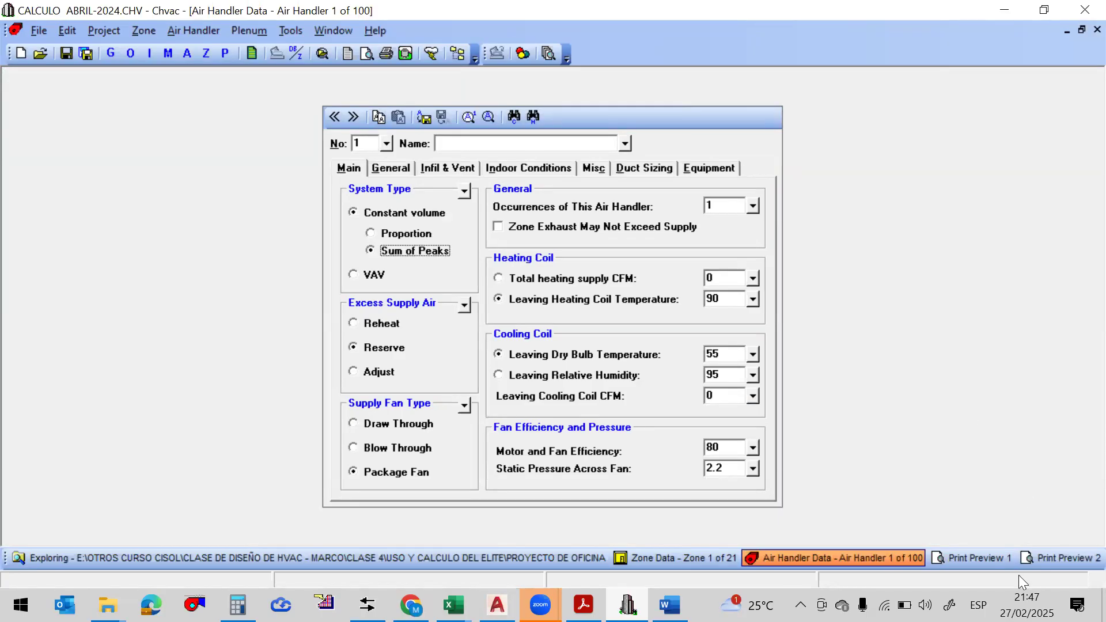
Compare the zone cooling airflows of Air Handler #1 Summary Loads between Print Preview 2 and Print Preview 1
left_click(1041, 560)
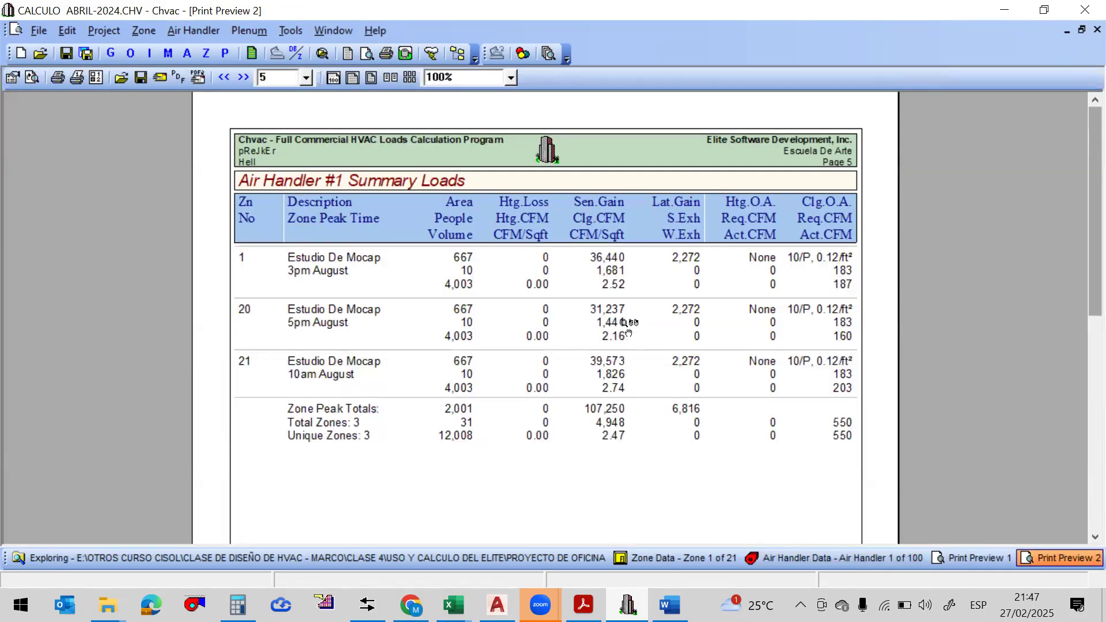
left_click(964, 562)
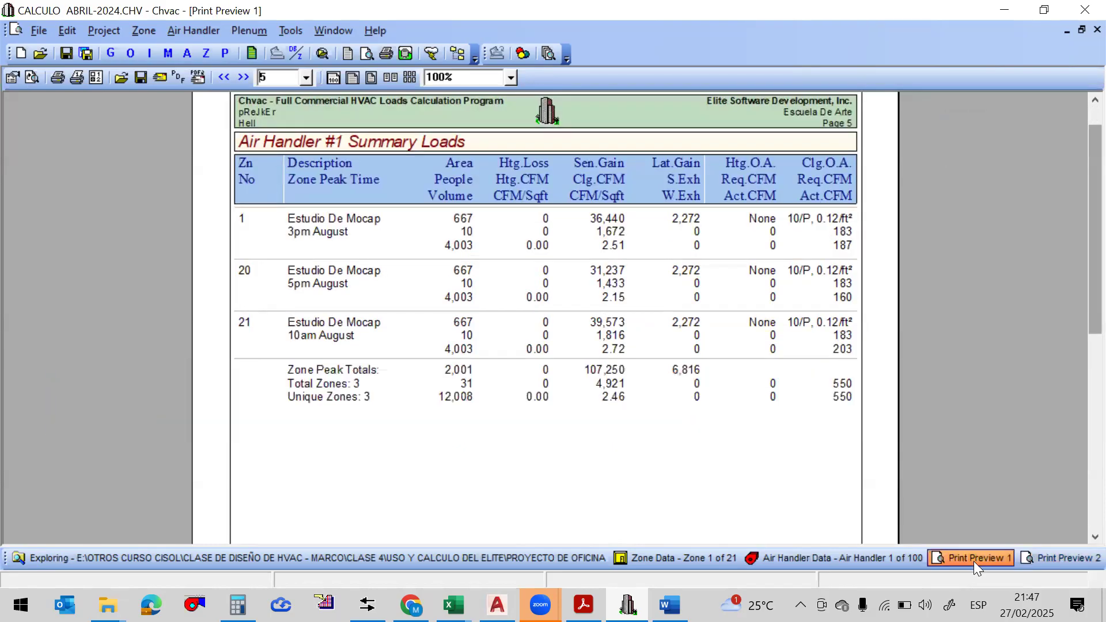
left_click(1055, 558)
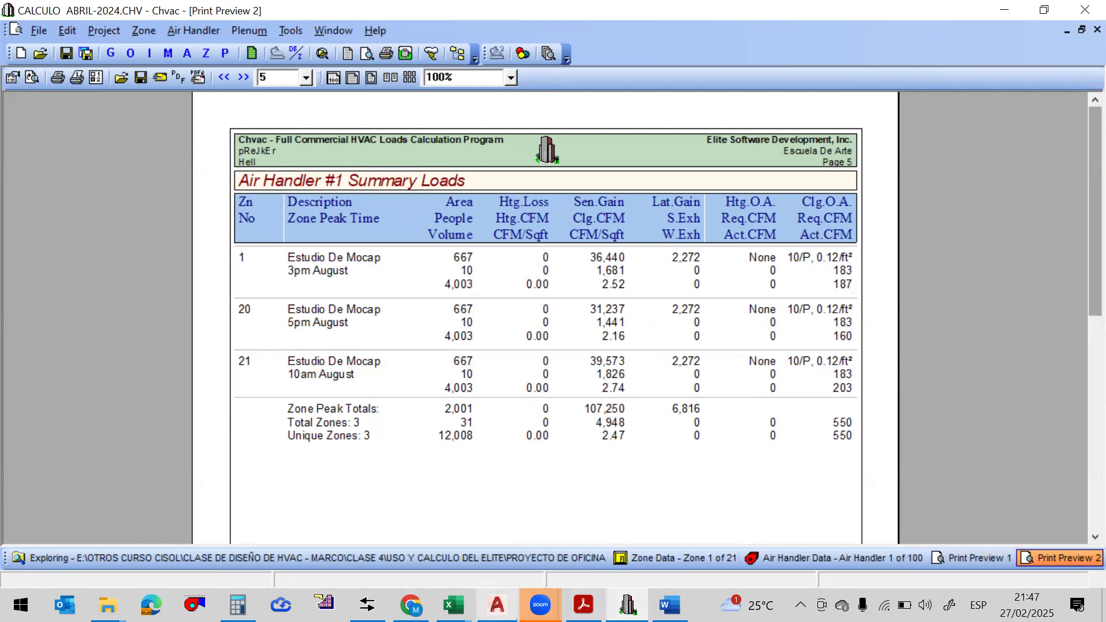
Switch to the Excel workbook EXPLICACION DEL DELTA DE TEMPERATURA and point out zone 1's CAJA VAV in the VAV diagram
left_click(454, 605)
left_click(832, 534)
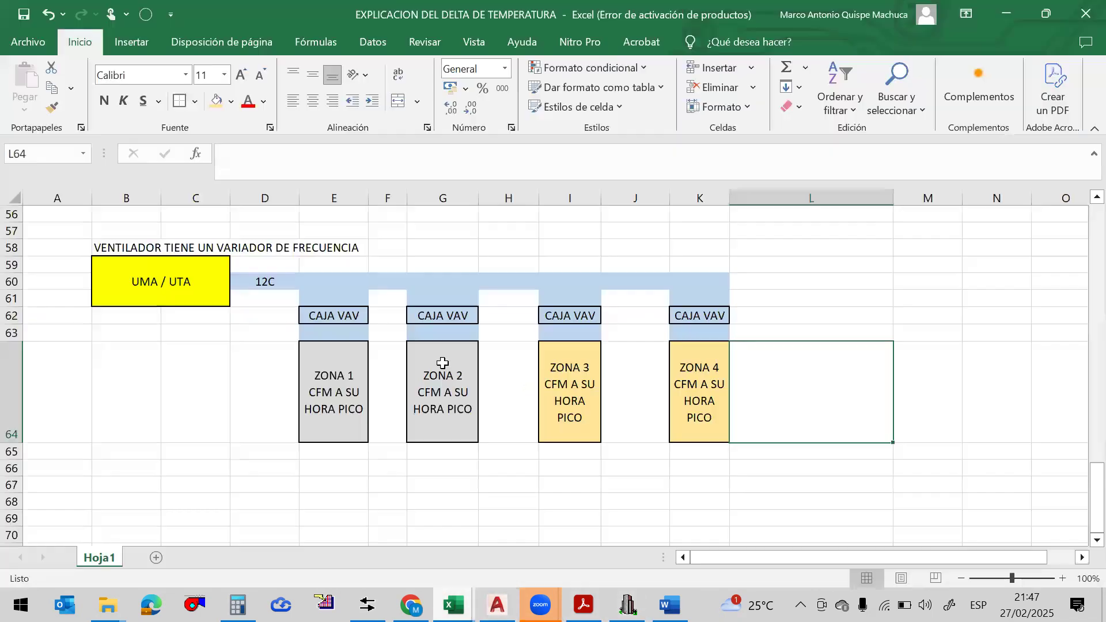
left_click(353, 321)
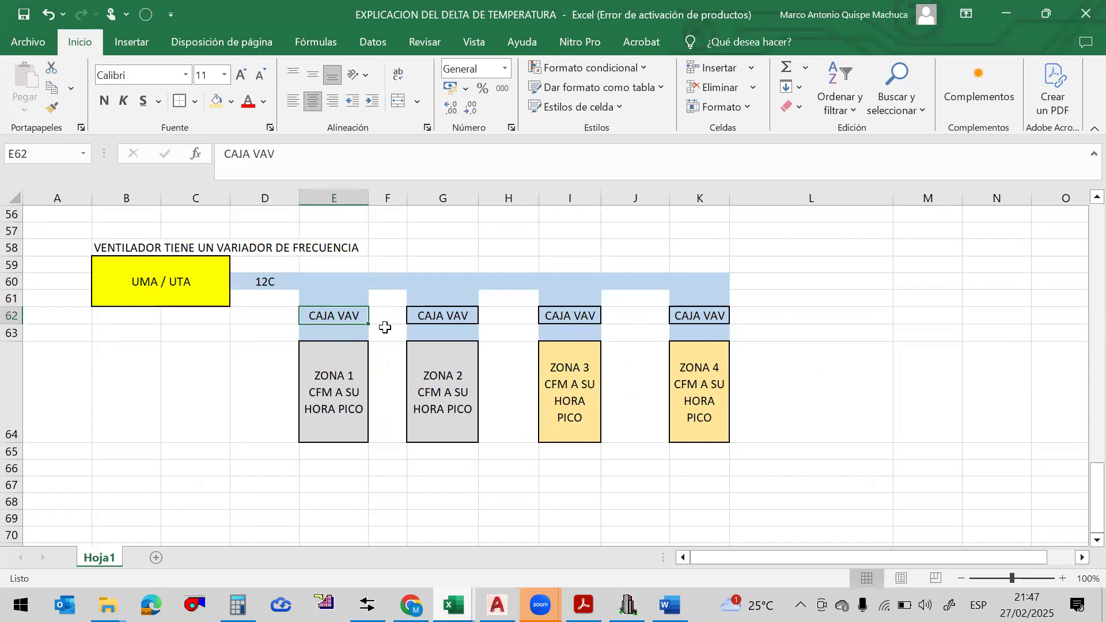
Switch back to Chvac and recheck the zone airflows in both print previews
left_click(628, 605)
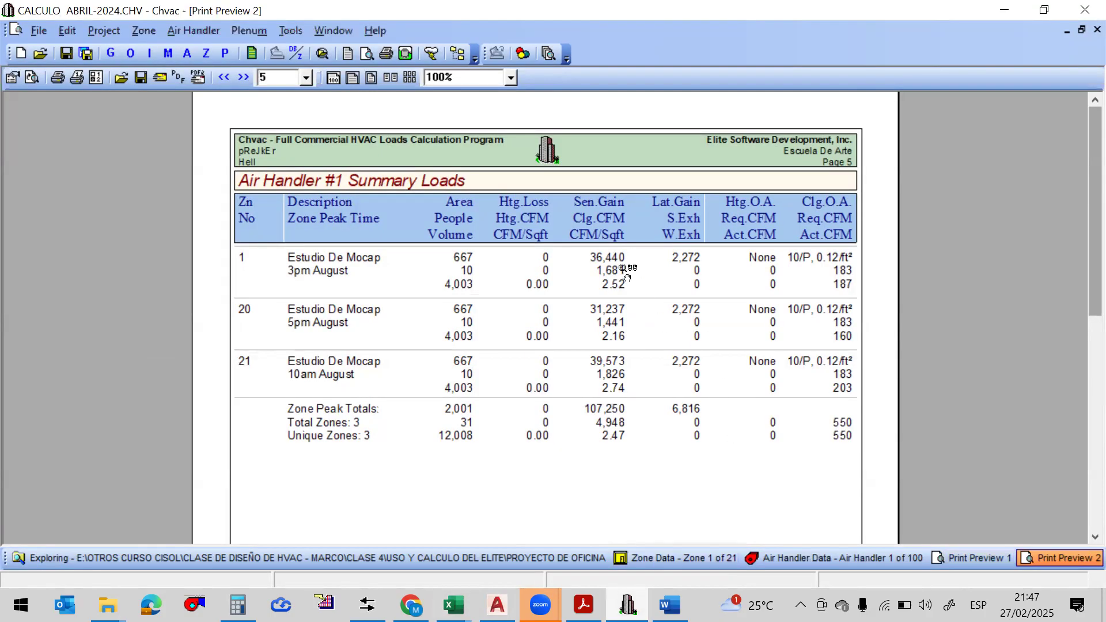
left_click(952, 561)
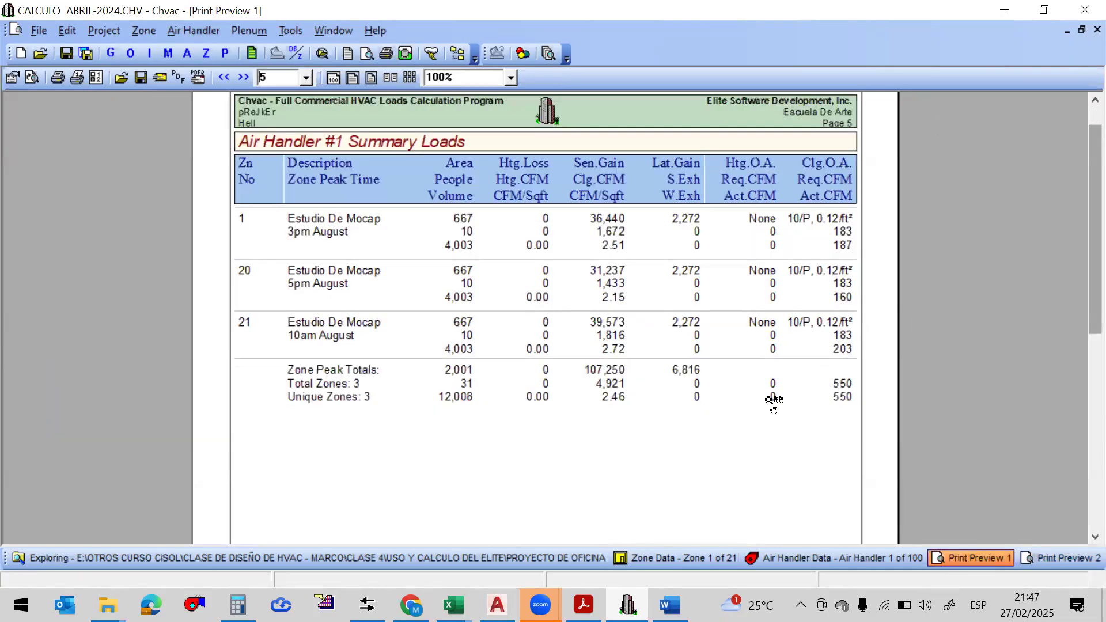
left_click(1065, 558)
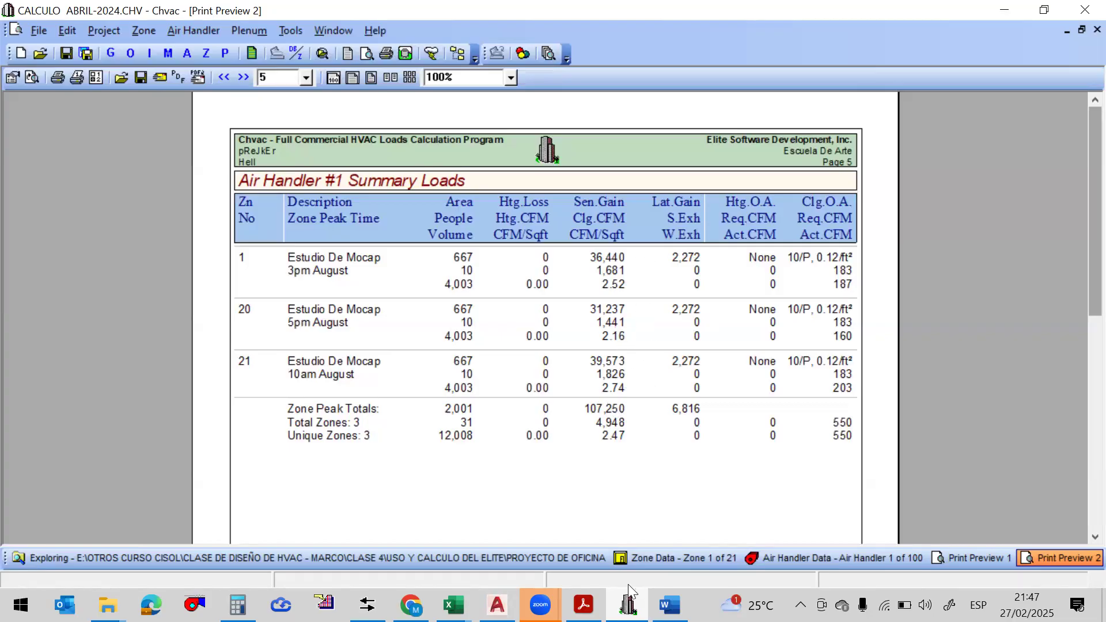
Return to the Excel VAV diagram and go through the VAV boxes of zones 2 to 4
left_click(454, 605)
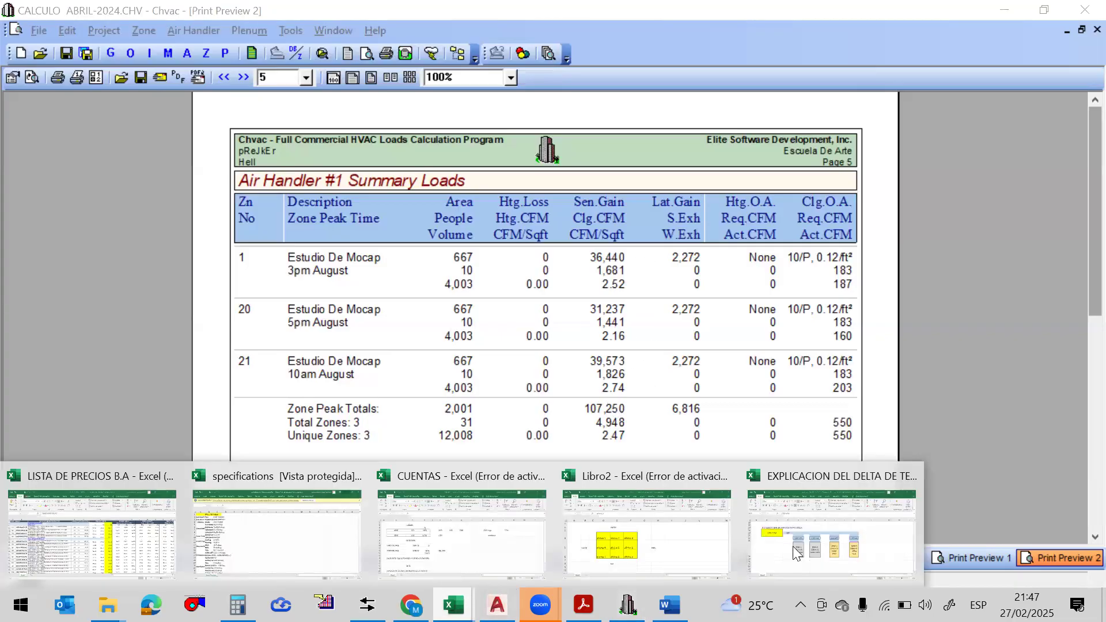
left_click(795, 550)
left_click(467, 311)
left_click(605, 316)
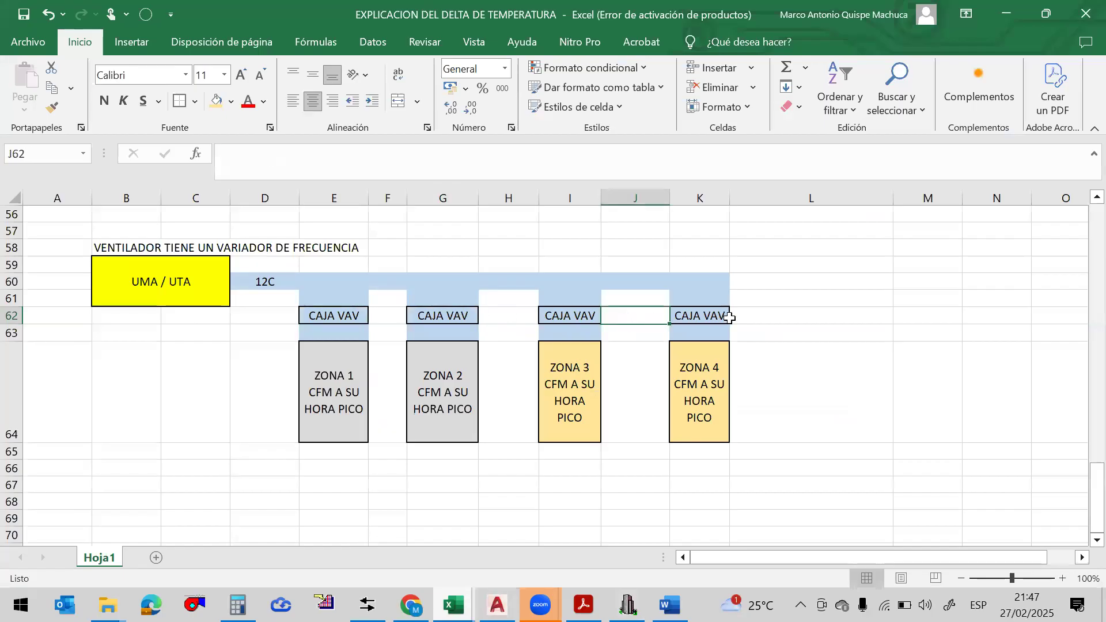
left_click(795, 314)
mouse_move(629, 590)
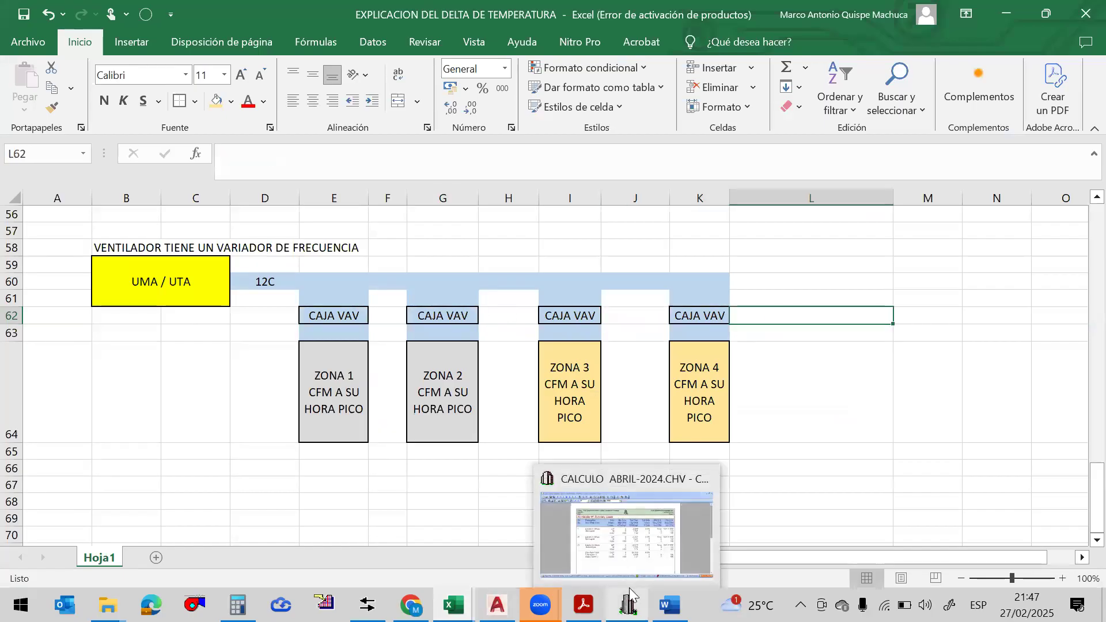
Read the PDF guide's remarks in Acrobat on choosing between the two methods, and display air handler 1's main data in Chvac
left_click(583, 604)
scroll(655, 278, "down", 4)
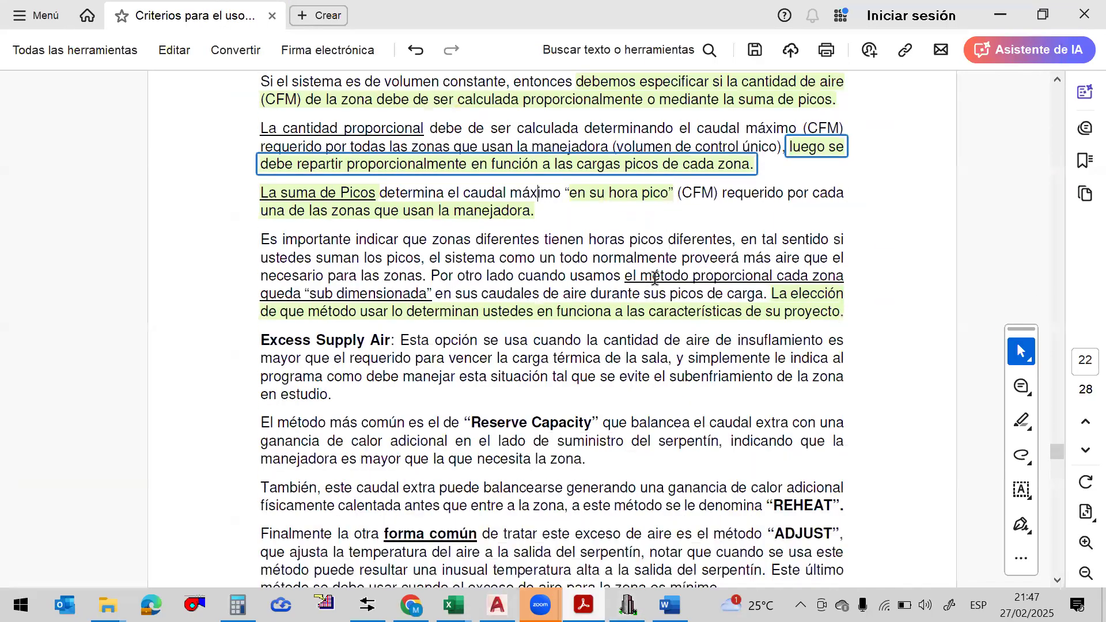
scroll(525, 330, "down", 2)
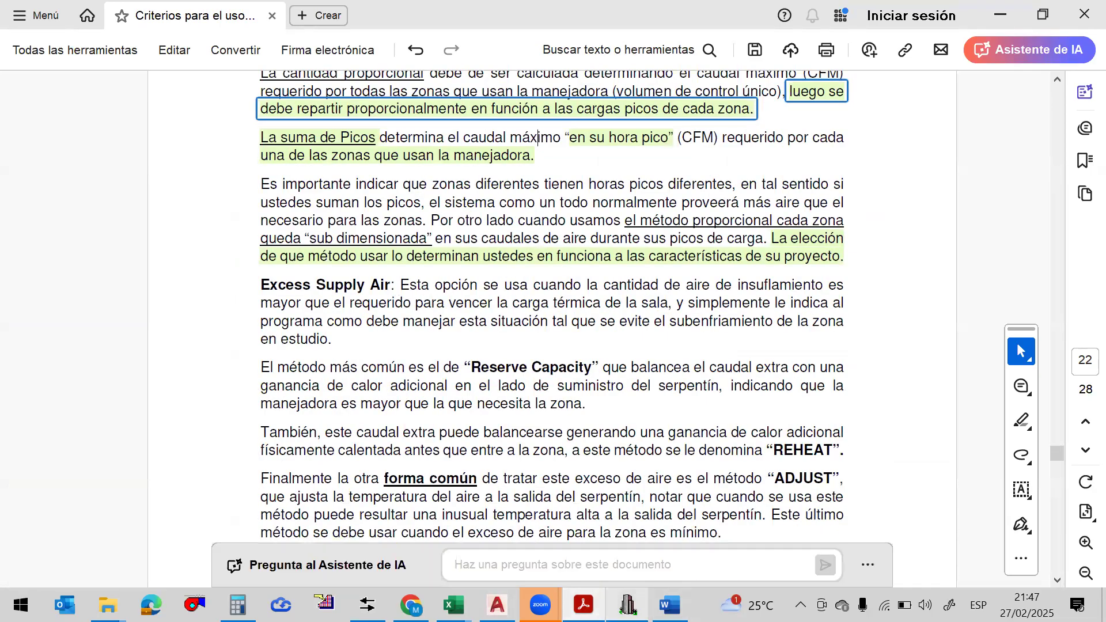
left_click(629, 605)
left_click(187, 53)
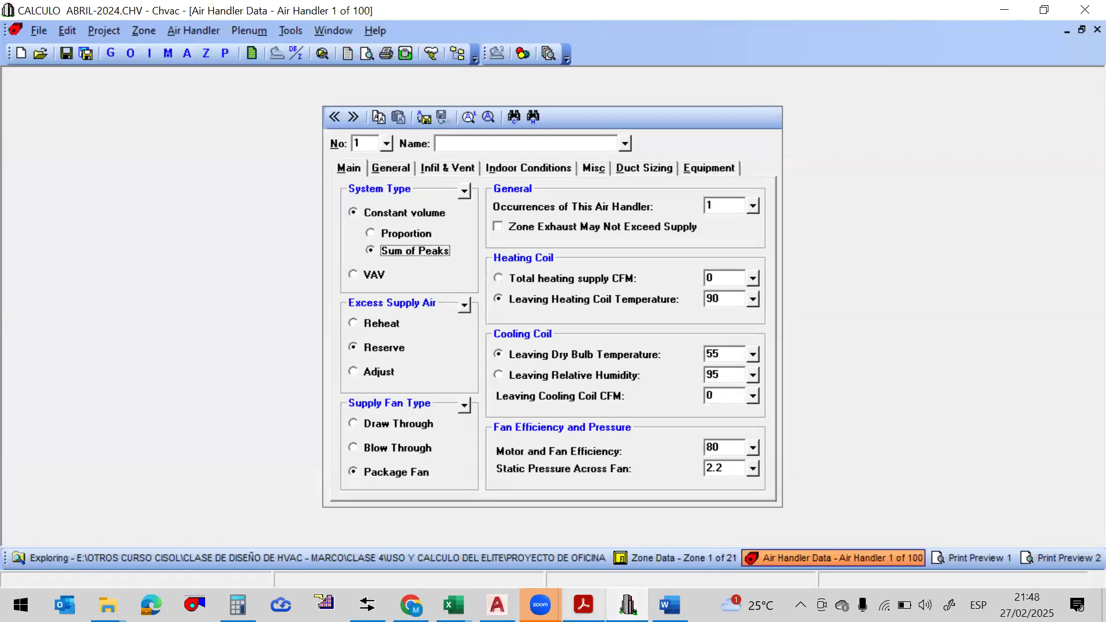
Alternate between the PDF guide and Chvac to relate the Excess Supply Air section to the air handler's options
left_click(583, 604)
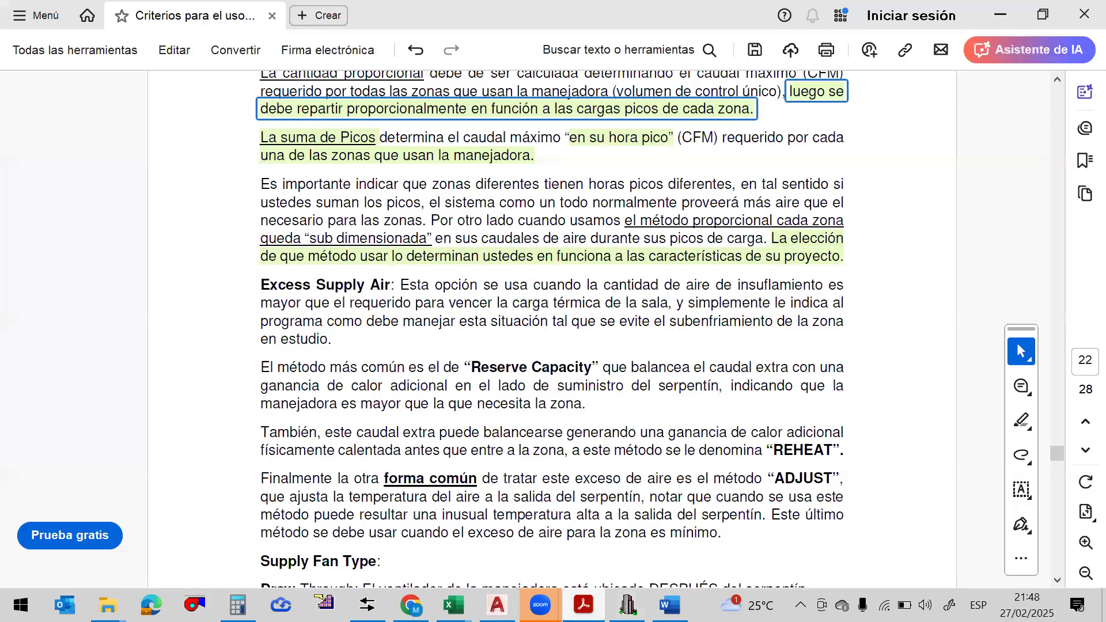
key("alt+Tab")
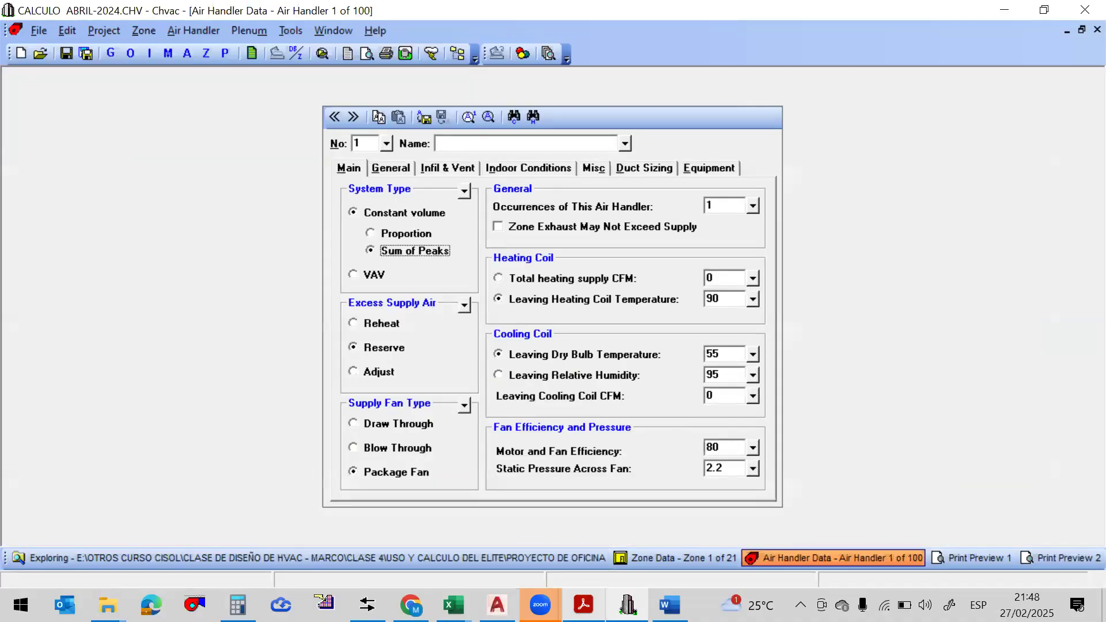
key("alt+Tab")
scroll(545, 261, "down", 2)
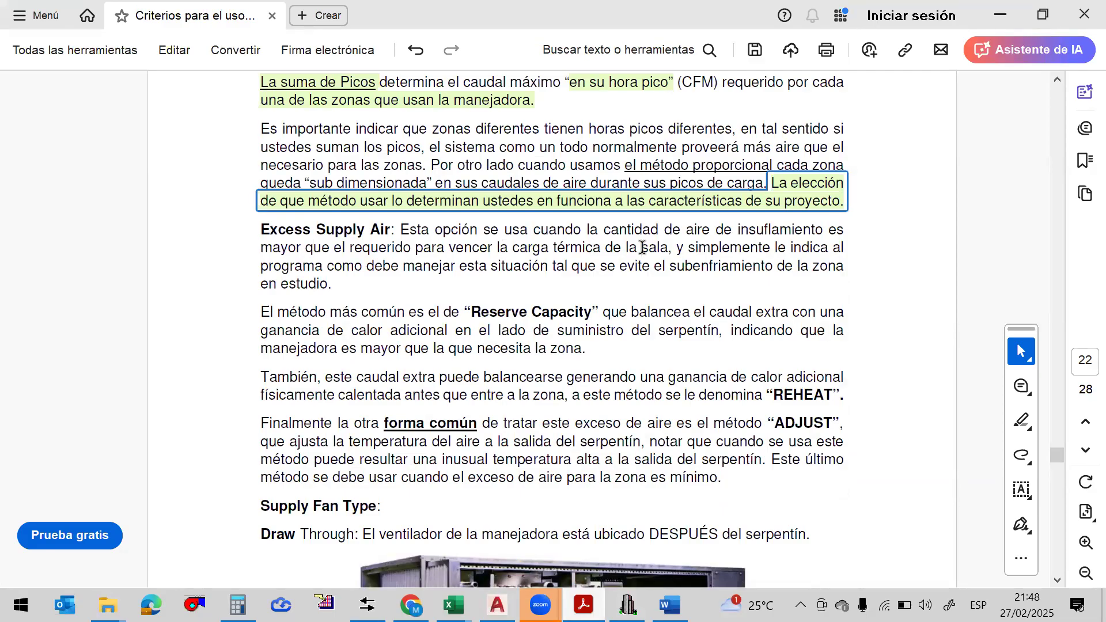
Highlight the opening of the Excess Supply Air paragraph, from "Esta opción se usa" to "la carga térmica de la sala"
left_click(400, 230)
left_click_drag(437, 229, 764, 223)
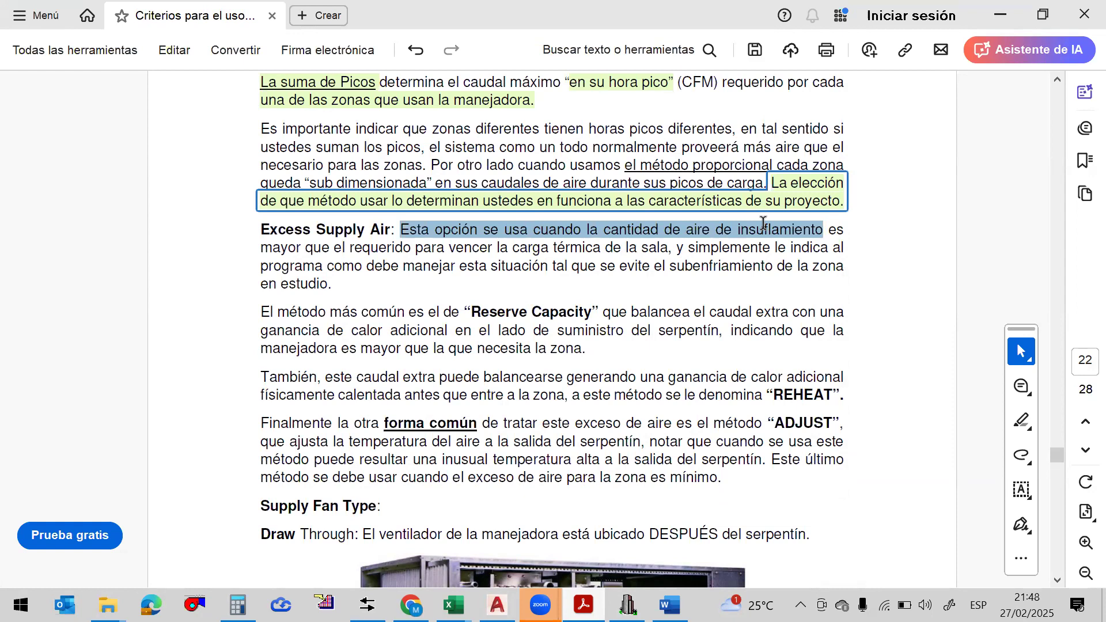
left_click_drag(764, 223, 642, 251)
left_click(697, 276)
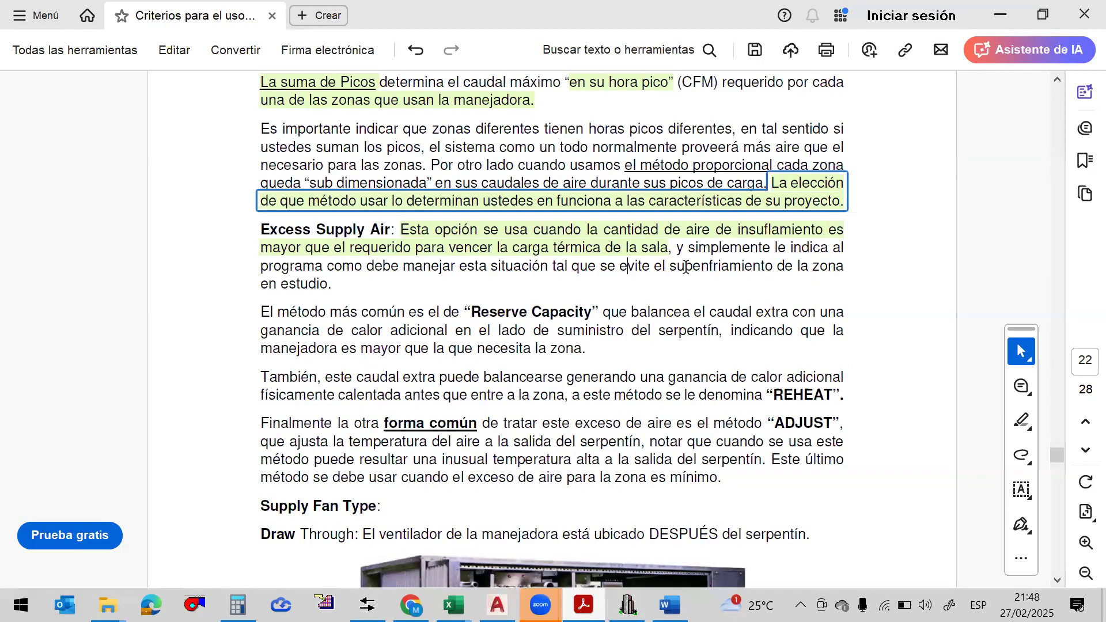
left_click(837, 266)
Check air handler 1's Excess Supply Air options in Chvac, and read the guide's "Reserve Capacity" and "REHEAT" paragraphs
key("alt+Tab")
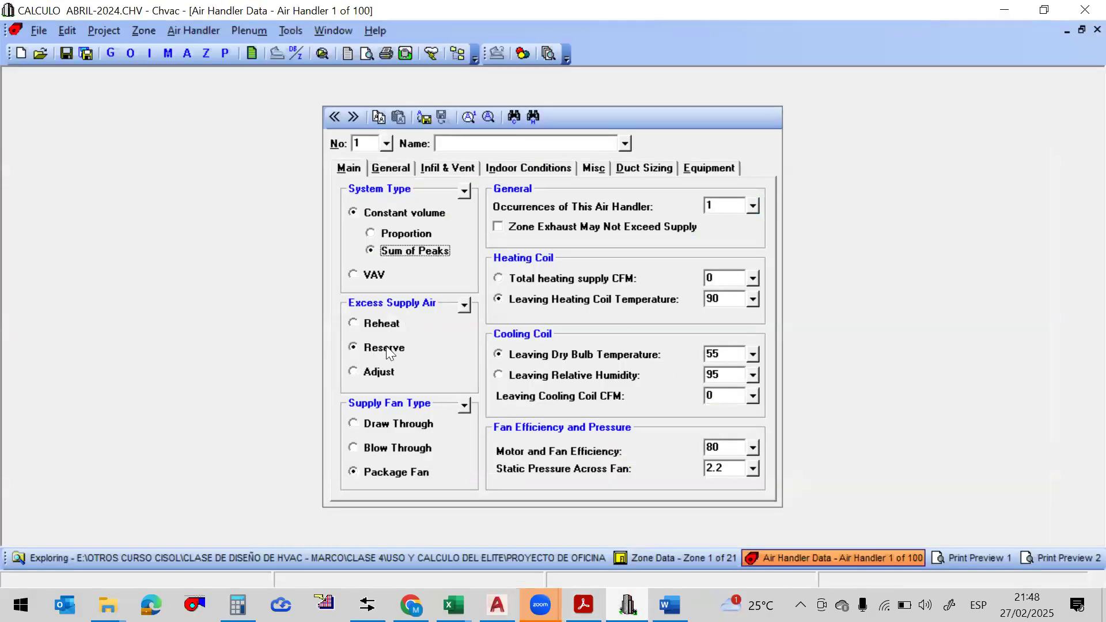
left_click(1004, 10)
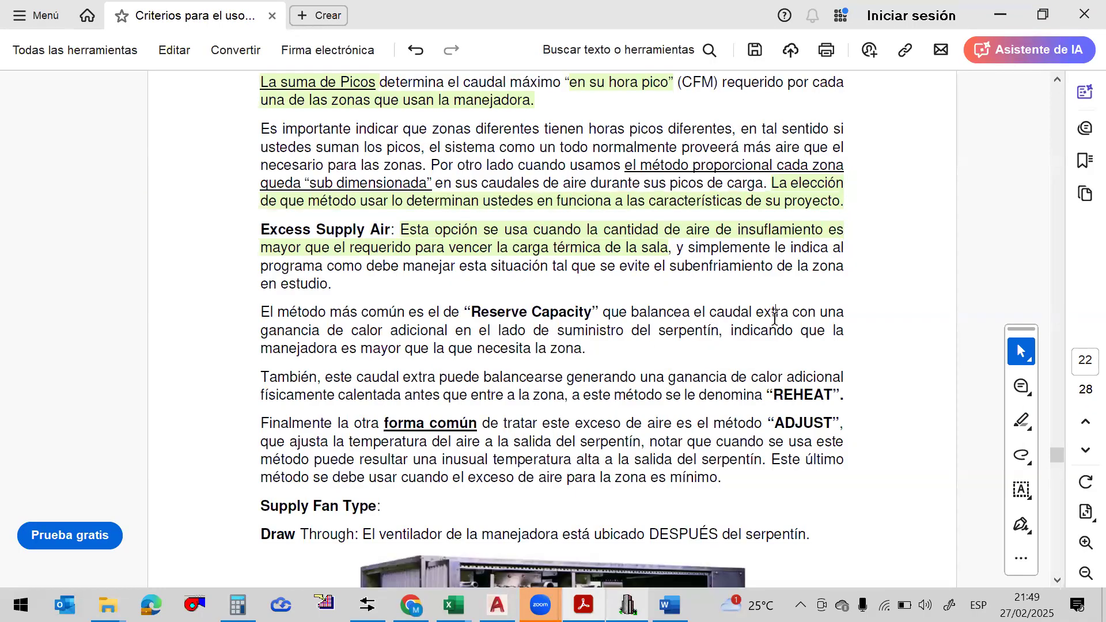
left_click(293, 330)
left_click(454, 331)
left_click(727, 377)
left_click(824, 377)
left_click(716, 395)
double_click(835, 394)
Read the guide's "ADJUST" paragraph and match it with the Adjust option of air handler 1 in Chvac
left_click(616, 605)
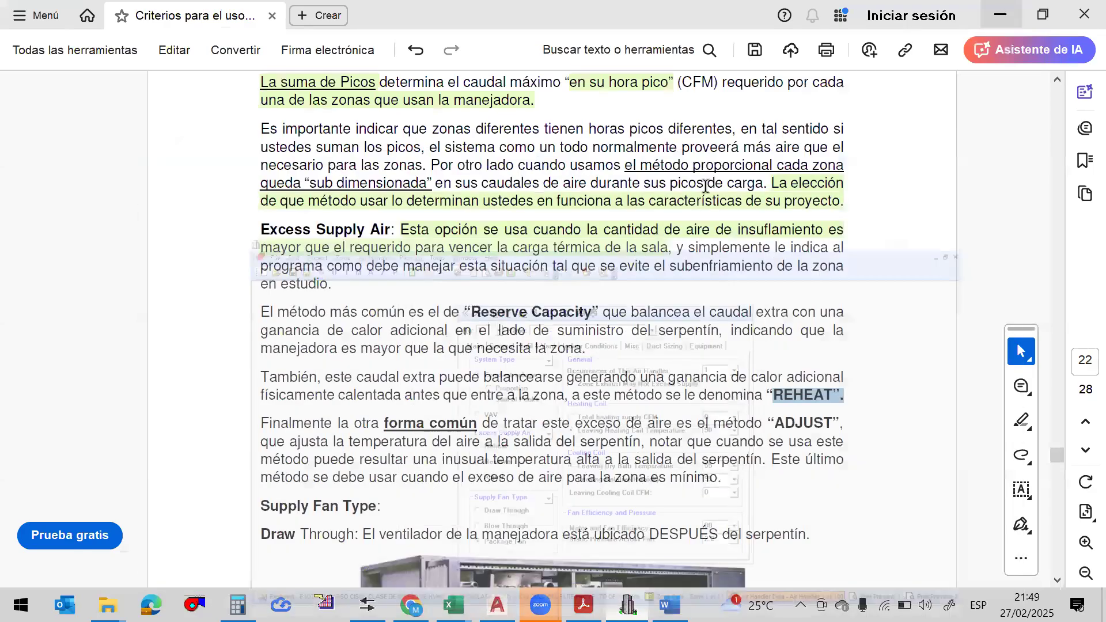
left_click(1005, 9)
left_click(364, 423)
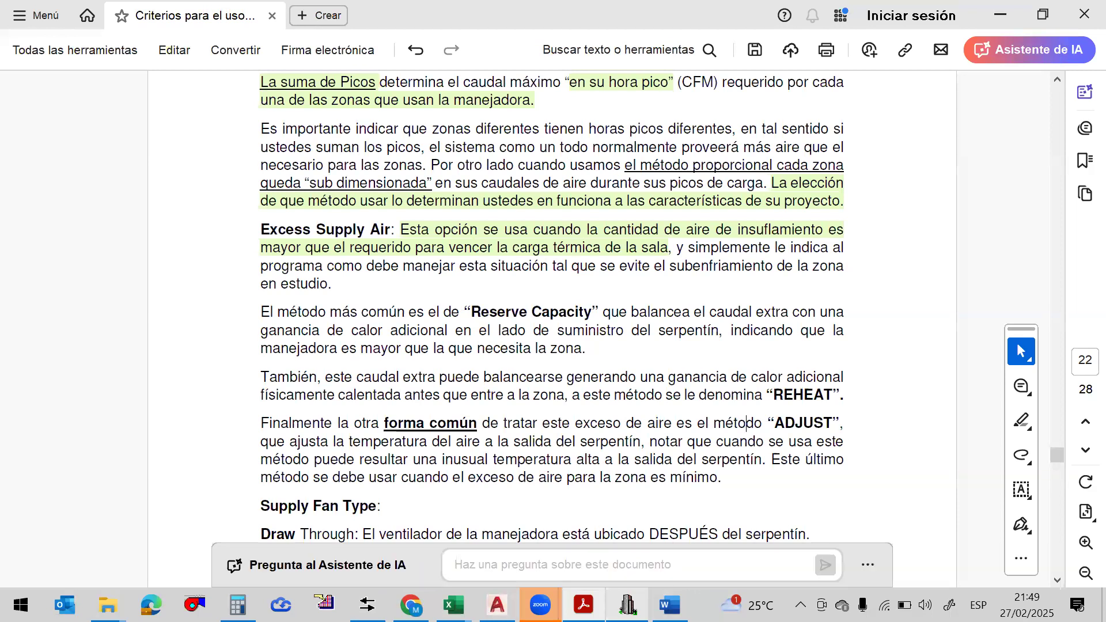
left_click(628, 605)
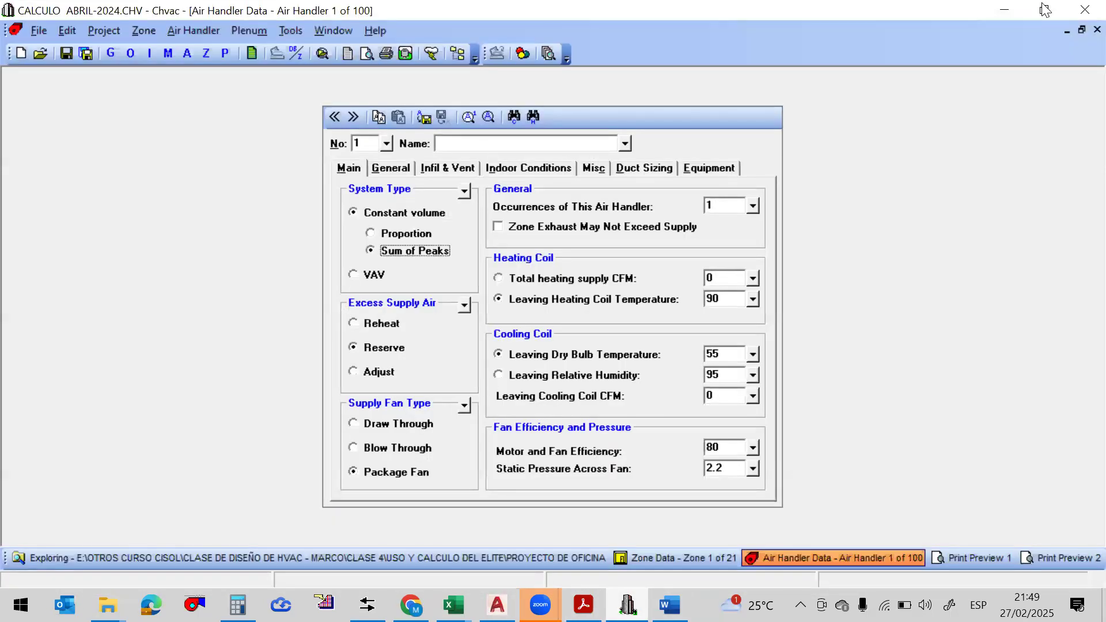
left_click(1005, 10)
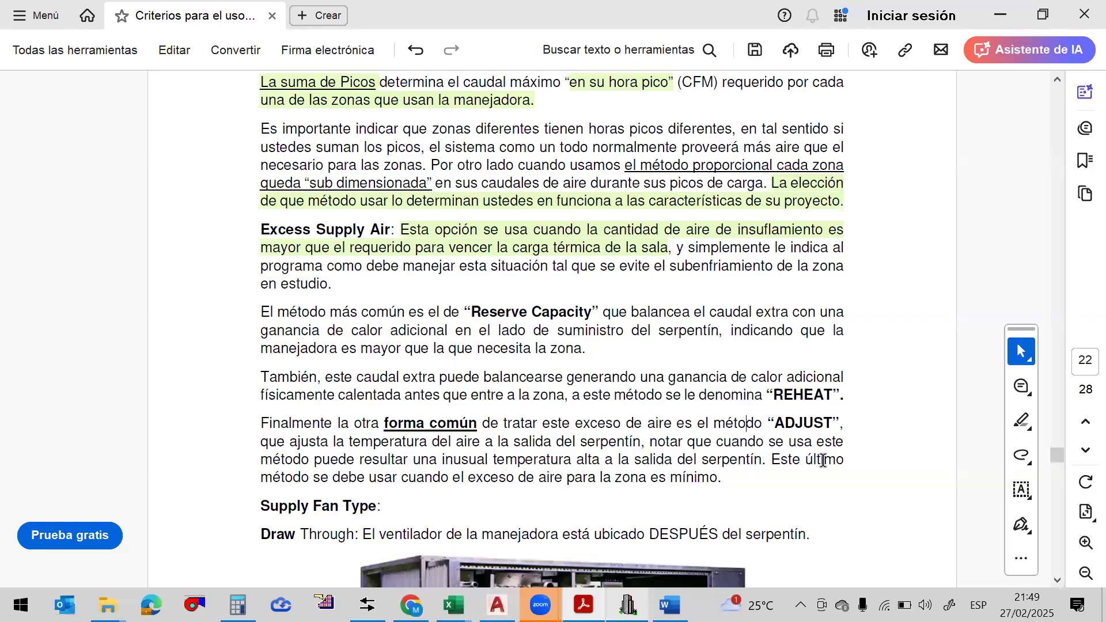
Select the guide's sentence "Este último método se debe usar cuando el exceso de aire para la zona es mínimo" and revisit Chvac's Excess Supply Air options
left_click_drag(426, 477, 433, 478)
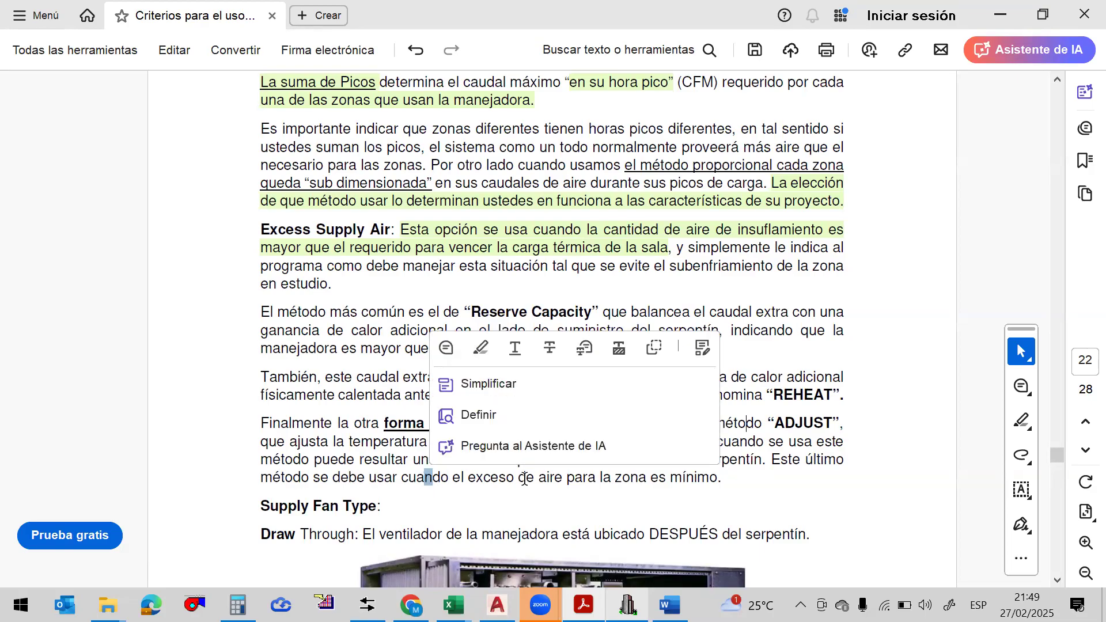
left_click_drag(722, 478, 756, 461)
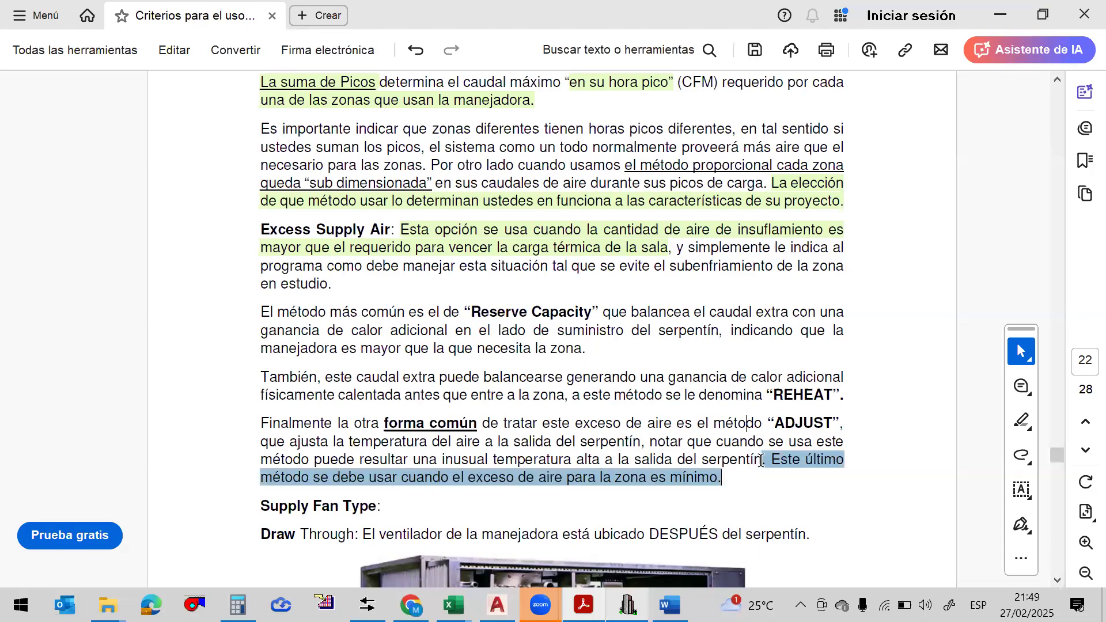
left_click(628, 605)
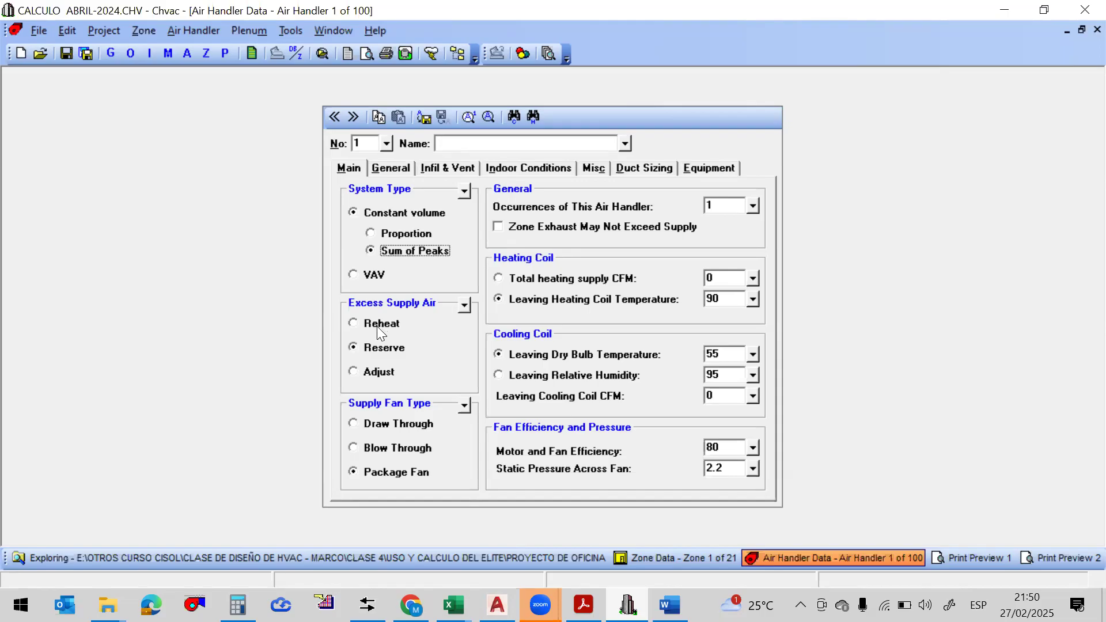
left_click(583, 605)
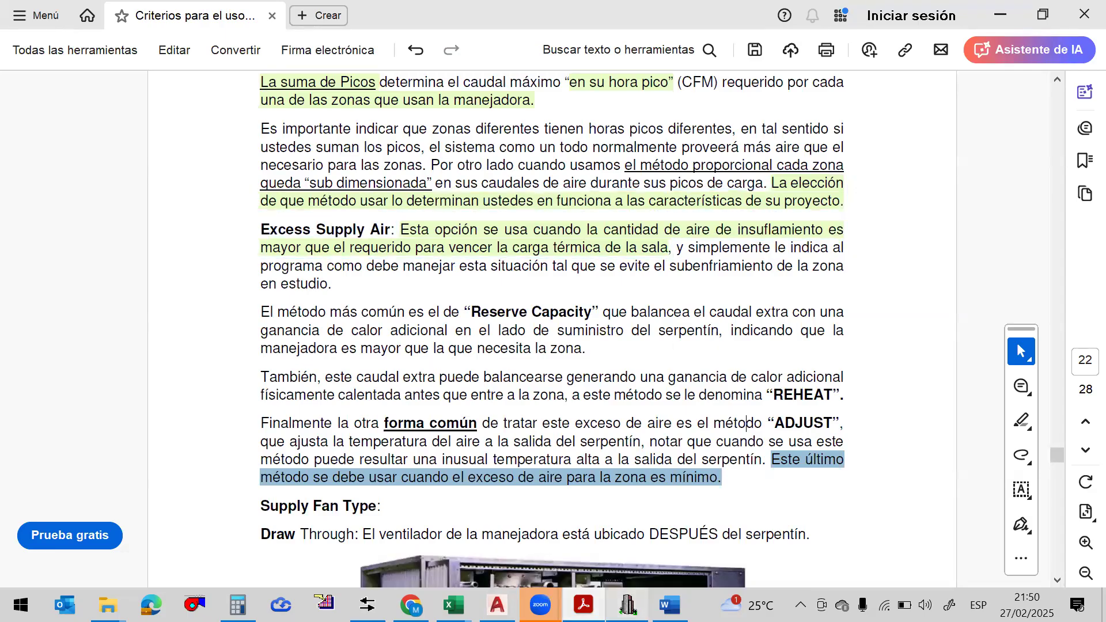
key("alt+Tab")
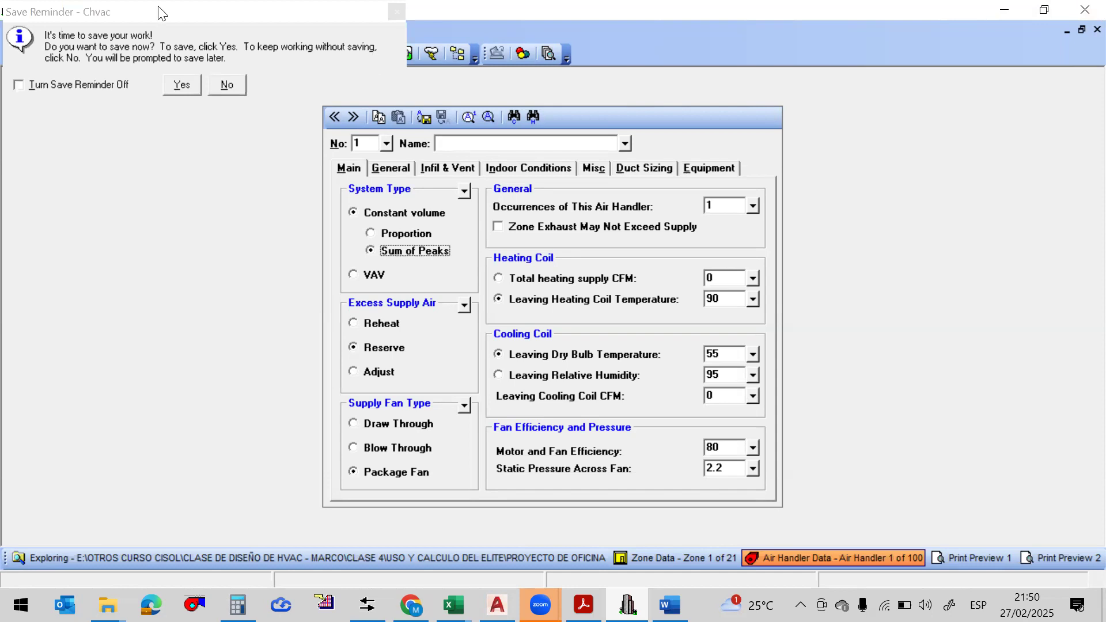
Decline the save reminder and review air handler 1's infiltration and ventilation, general, and indoor conditions data
left_click(227, 85)
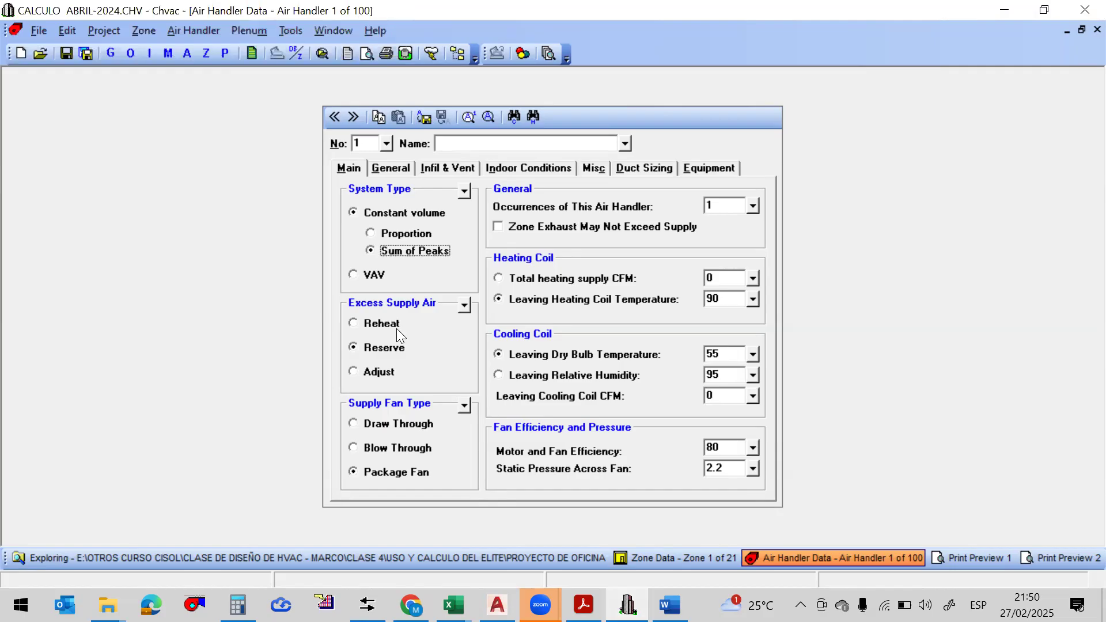
left_click(447, 170)
left_click(399, 171)
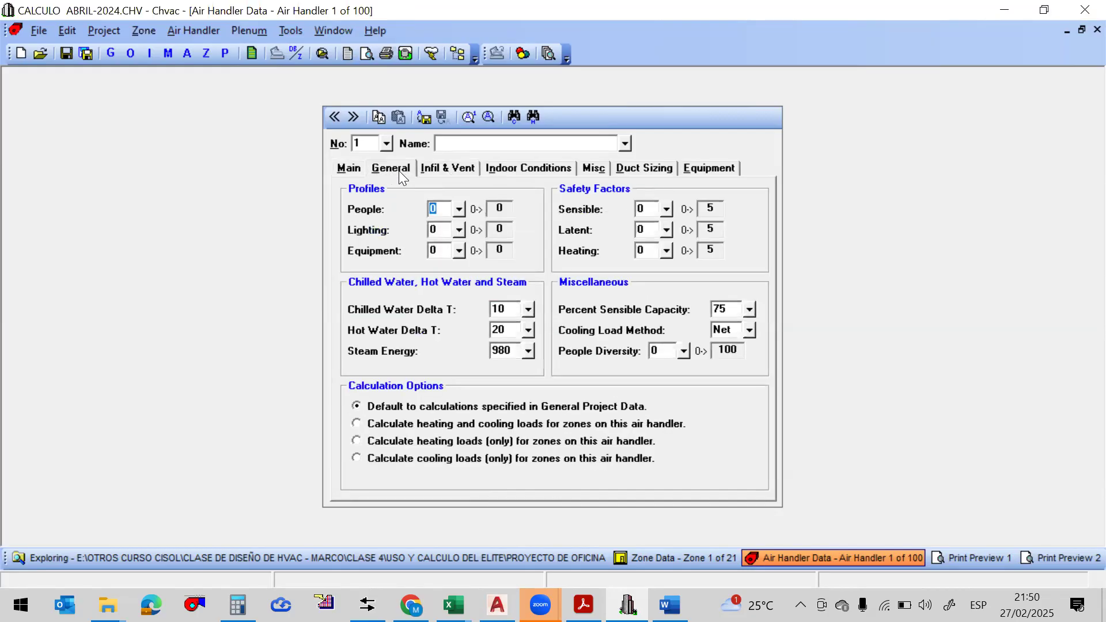
left_click(531, 169)
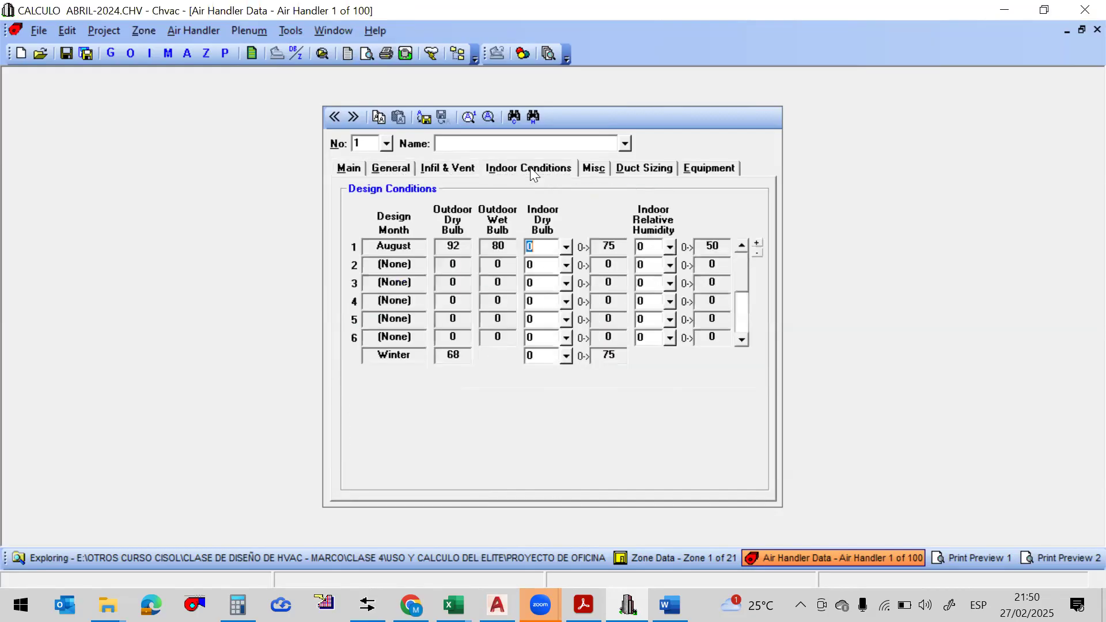
Review the zone data of zone 1 and zones 4 and 5 in the CALCULO ABRIL-2024 project
left_click(203, 55)
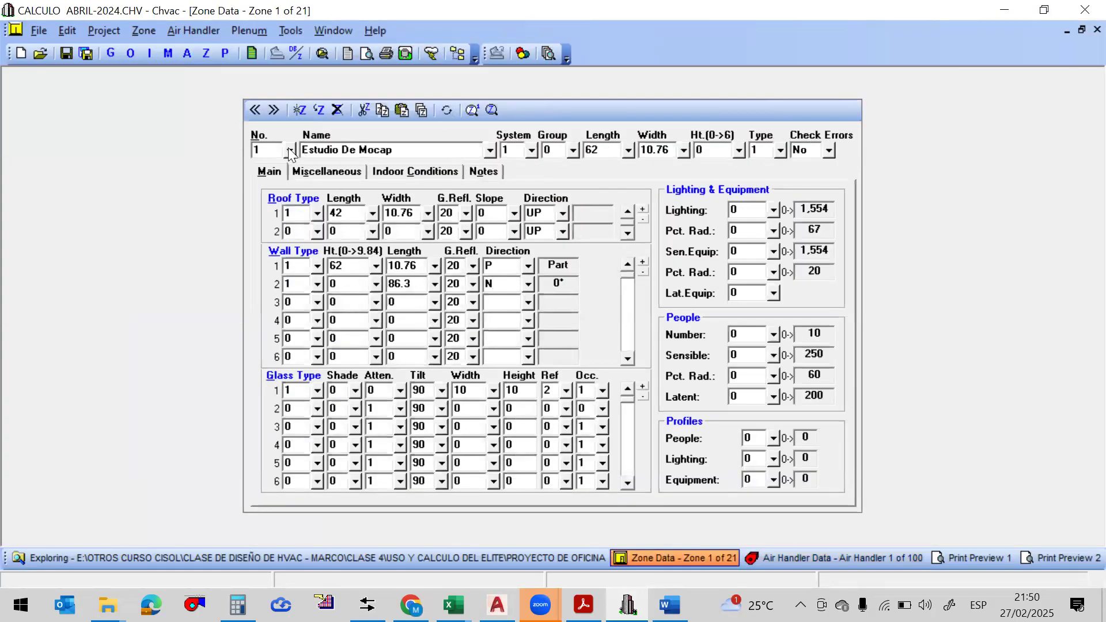
left_click(290, 151)
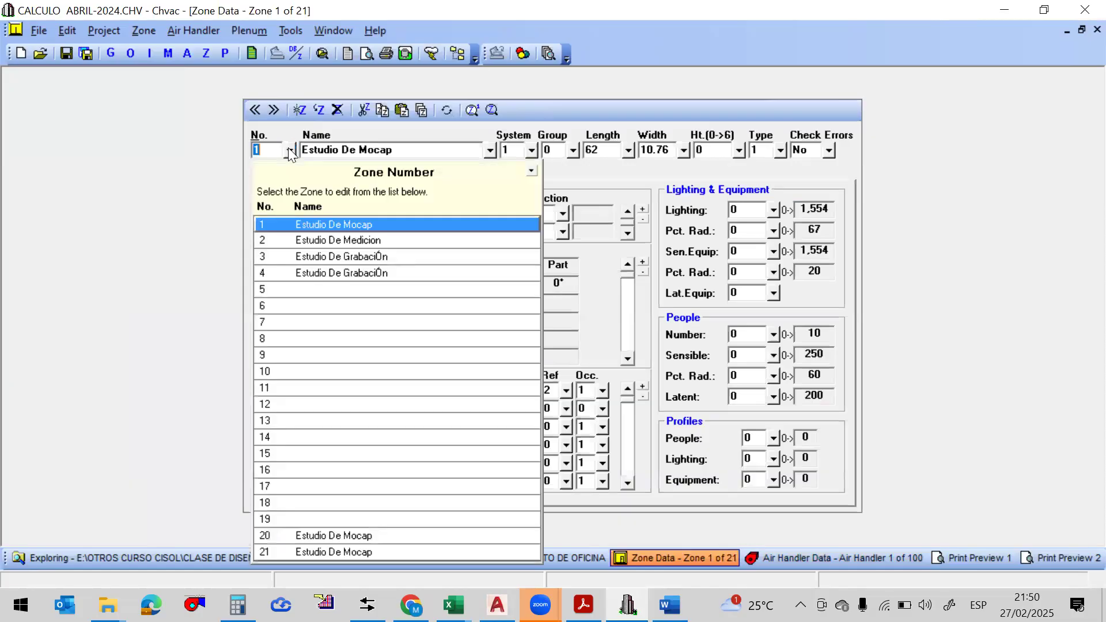
left_click(392, 273)
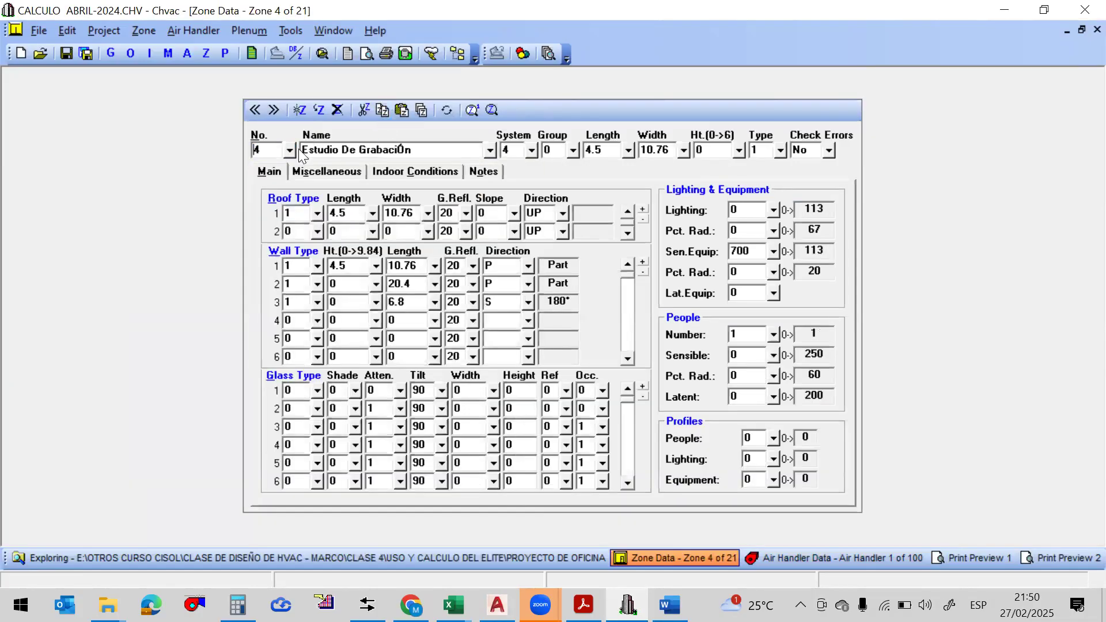
left_click(293, 150)
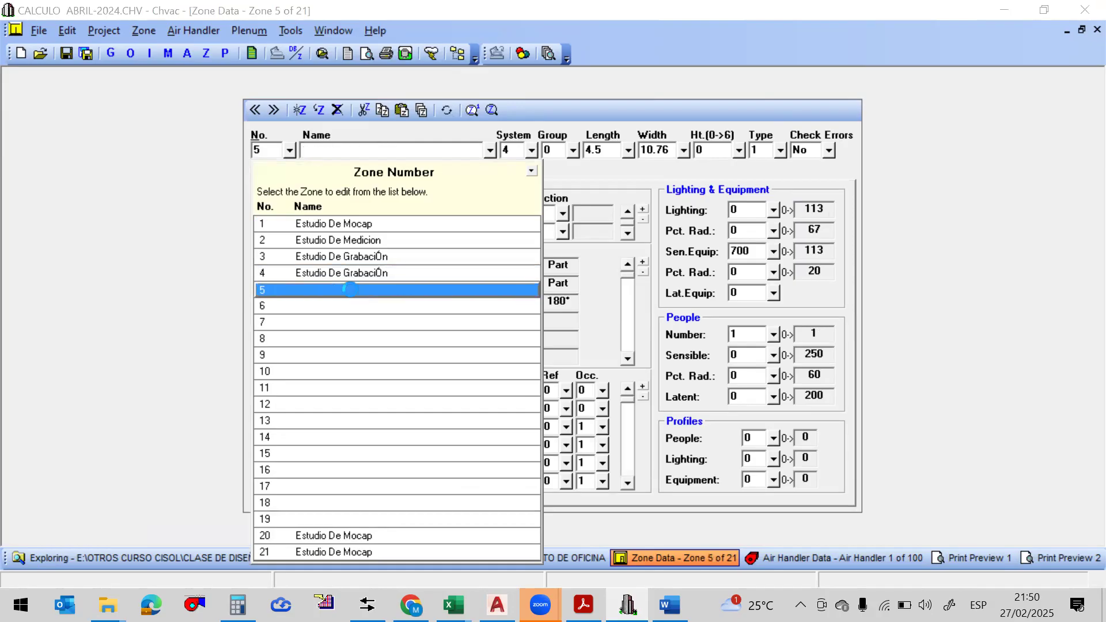
left_click(352, 290)
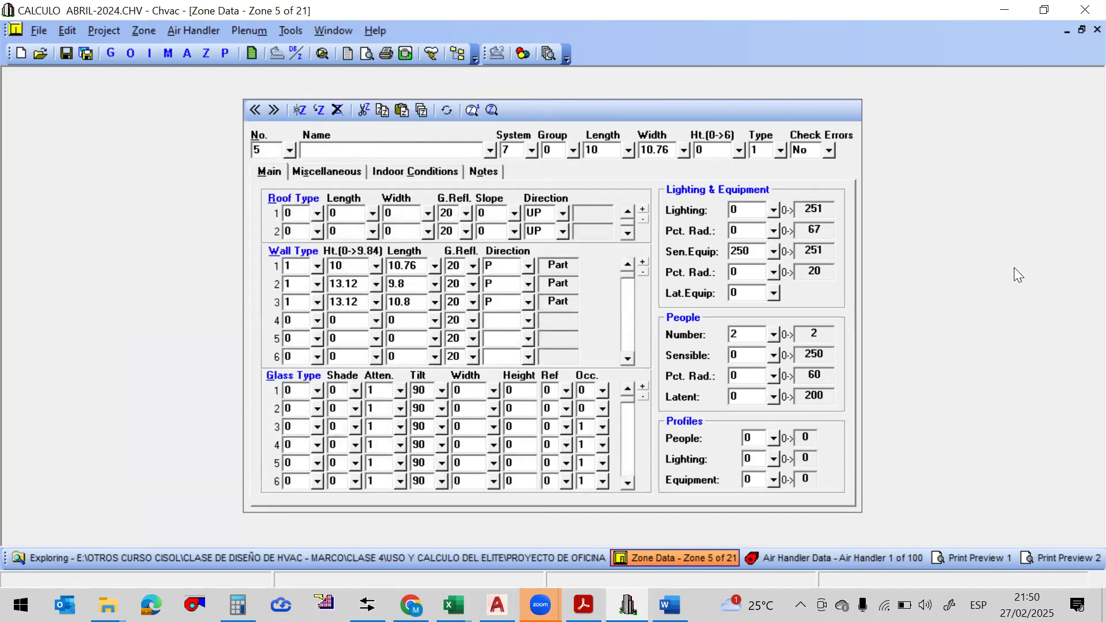
mouse_move(108, 605)
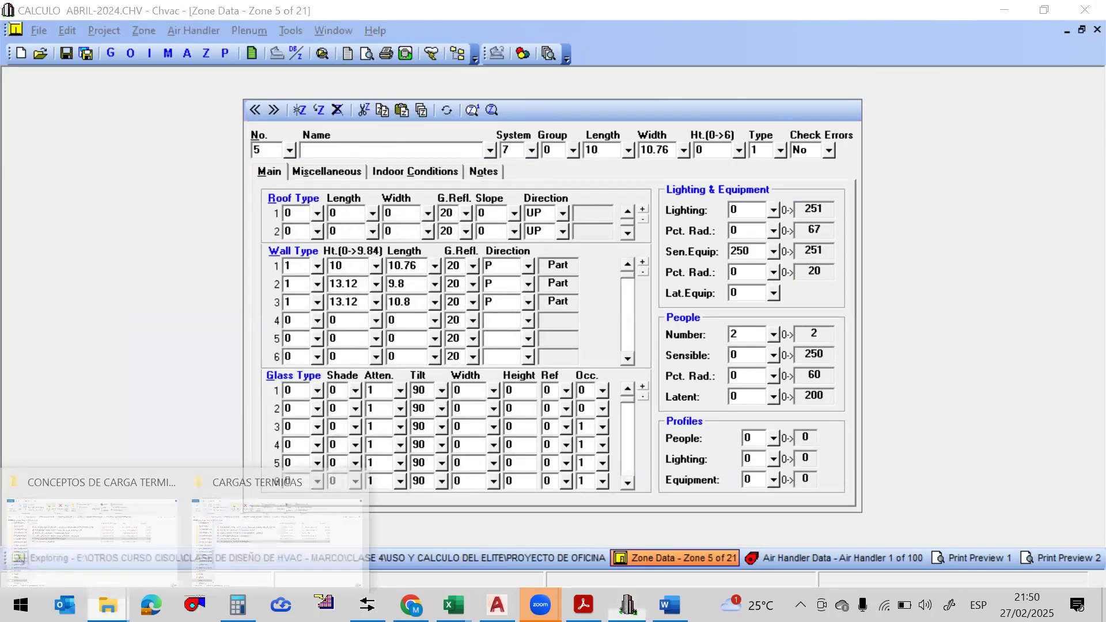
left_click(119, 528)
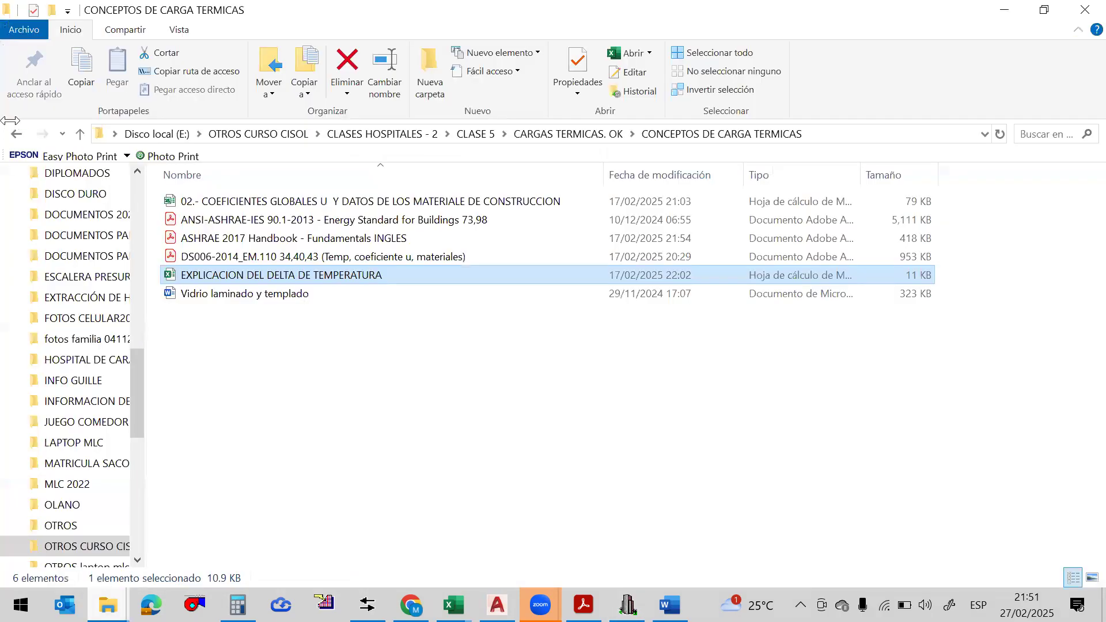
left_click(17, 133)
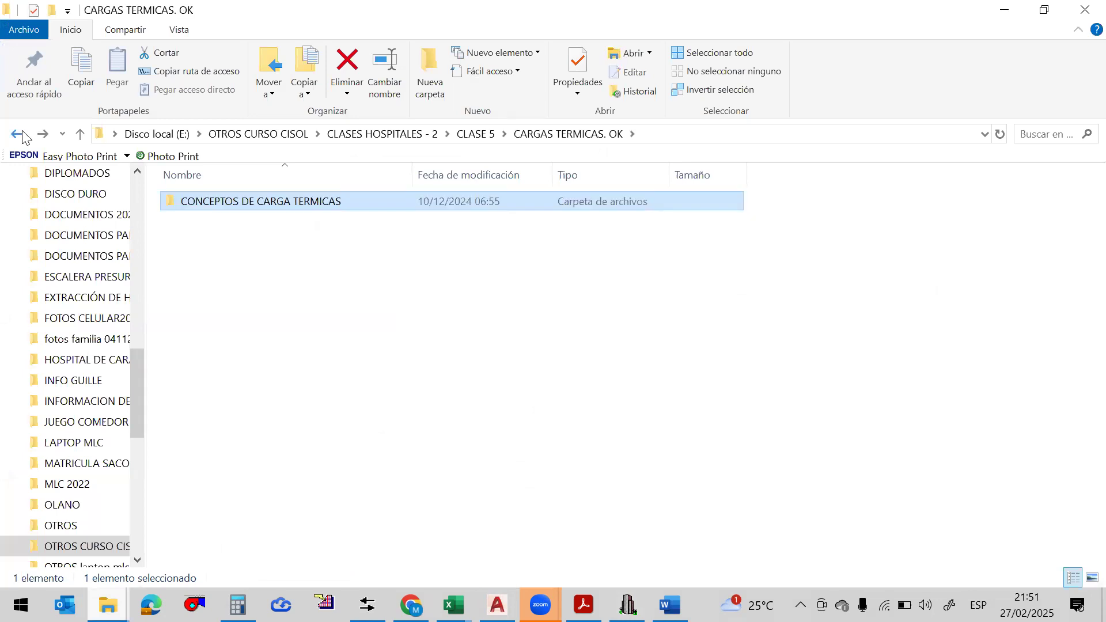
left_click(19, 135)
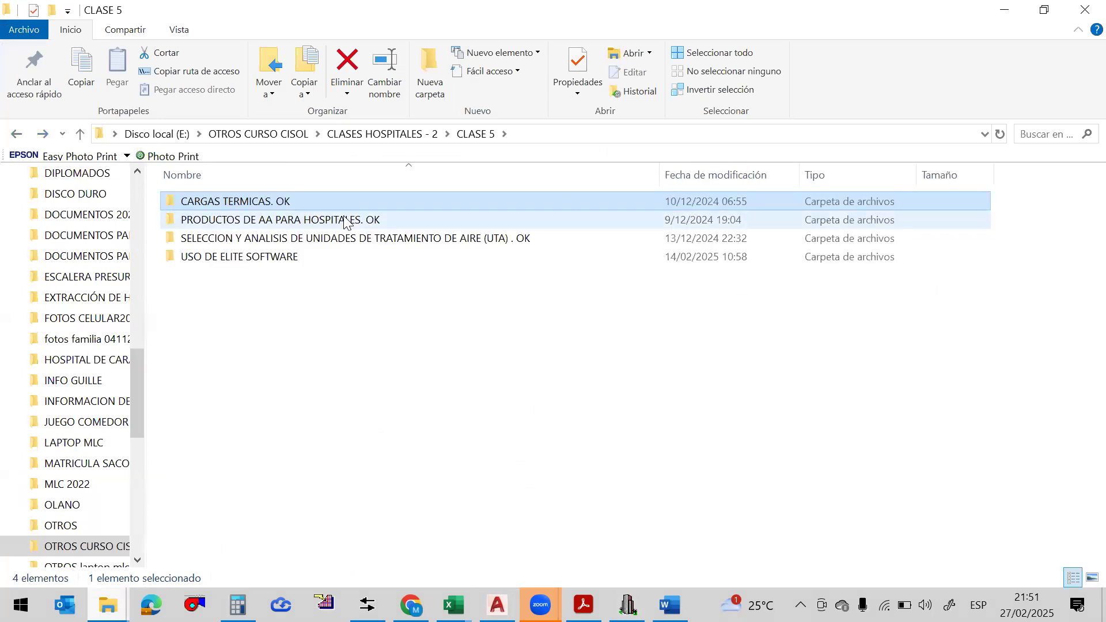
left_click(1004, 10)
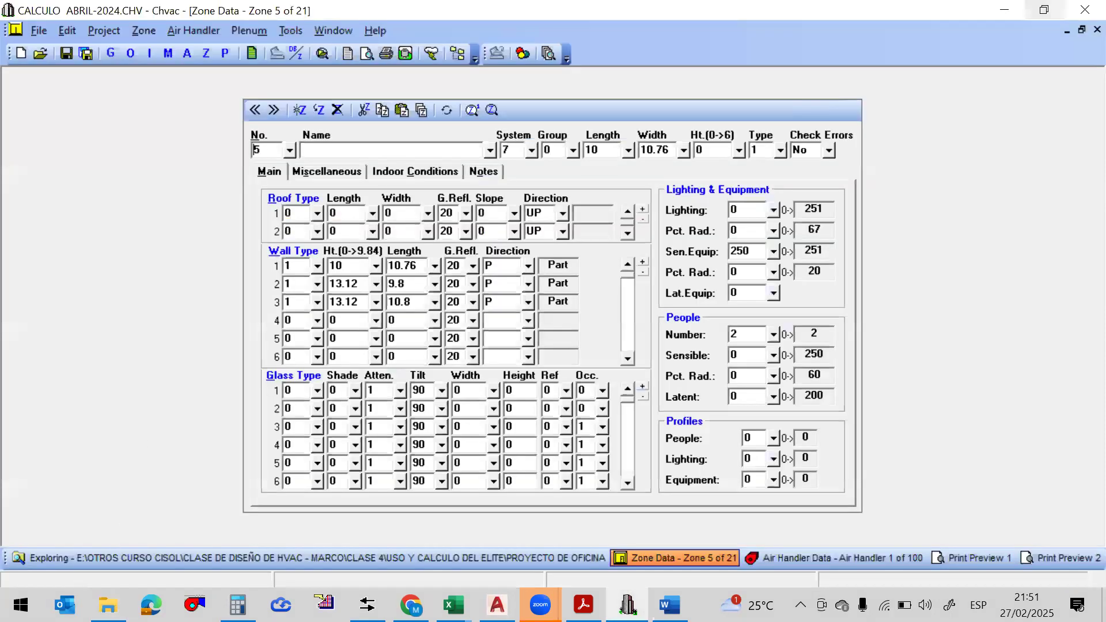
Open the SALA DE OPERACIONES folder under CLASE 4's USO Y CALCULO DEL ELITE folder and widen its name column
mouse_move(109, 605)
left_click(116, 507)
left_click(19, 136)
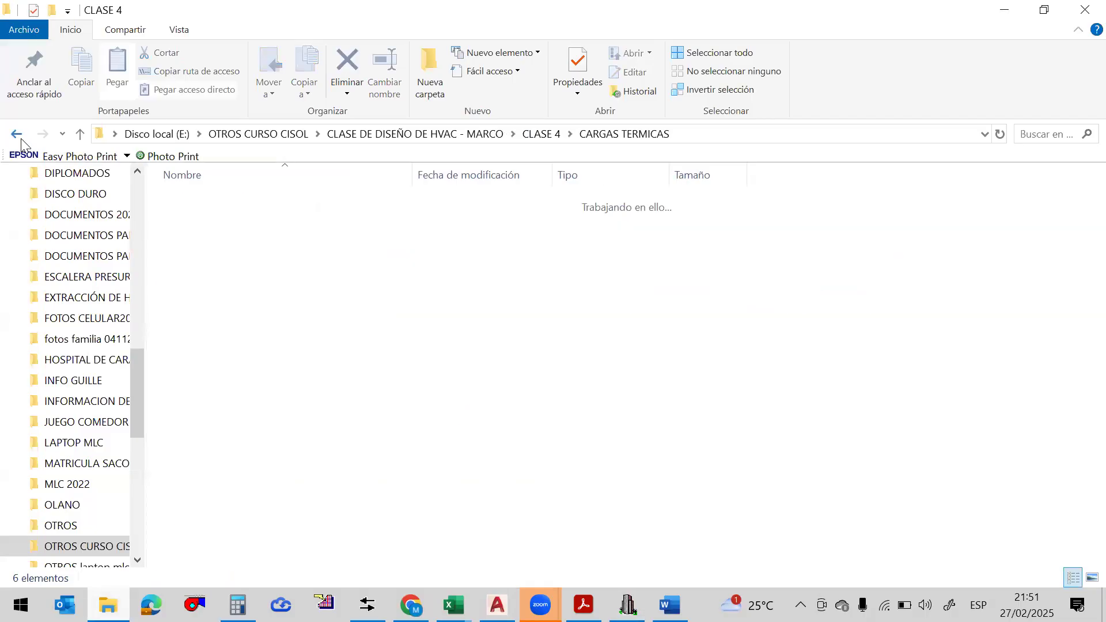
double_click(338, 220)
double_click(340, 221)
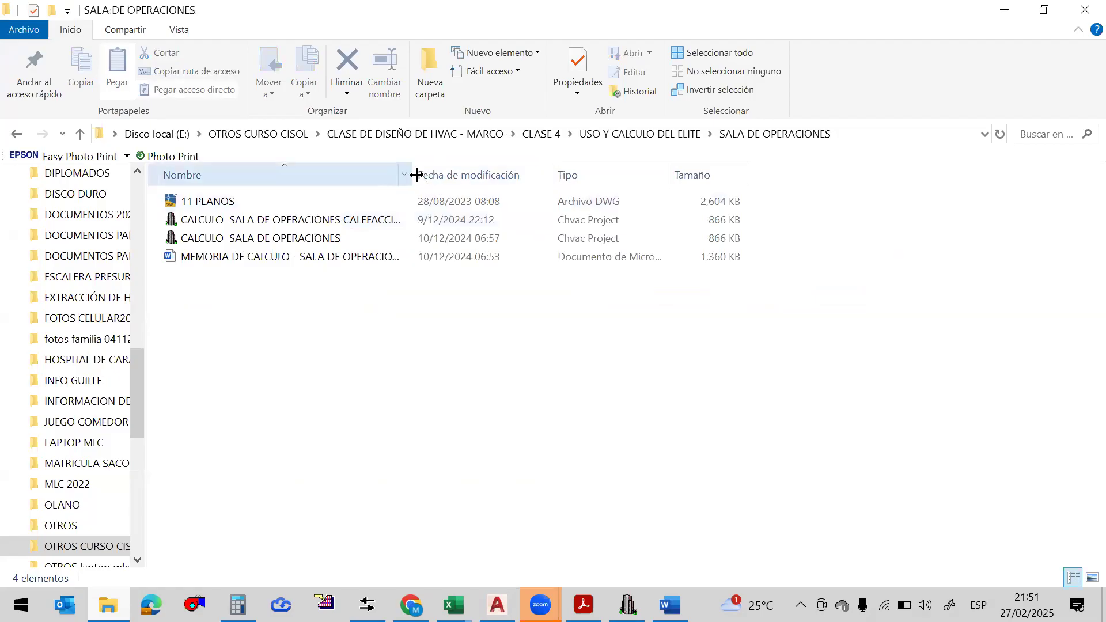
left_click_drag(416, 175, 583, 174)
Open the CALCULO SALA DE OPERACIONES project in a maximized window, dismissing the tip of the day and declining the update check
double_click(363, 237)
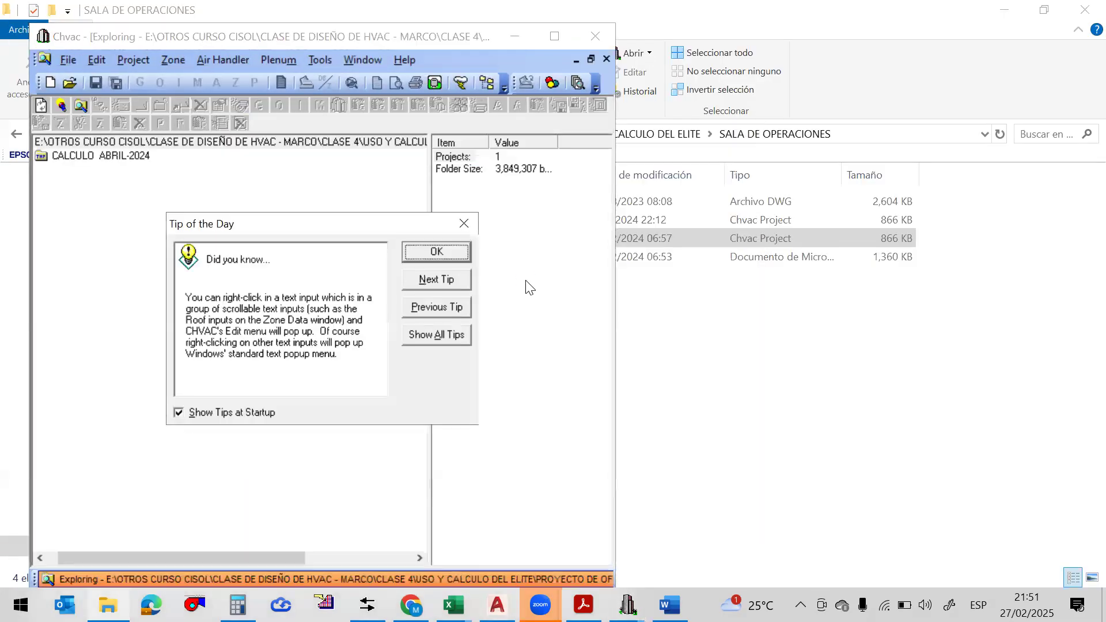
left_click(442, 254)
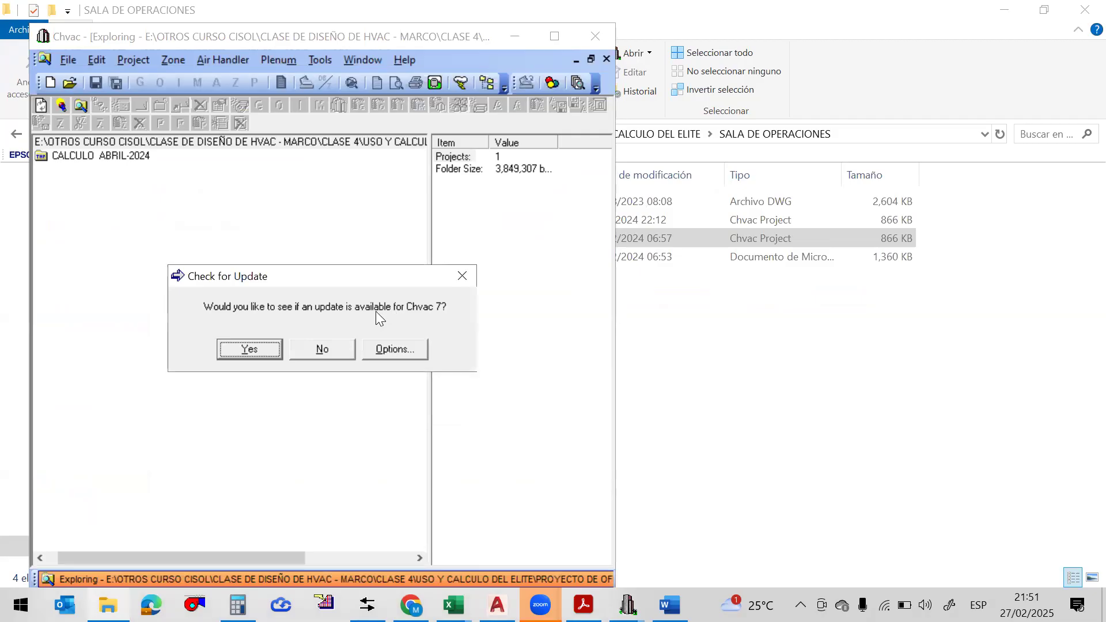
left_click(320, 348)
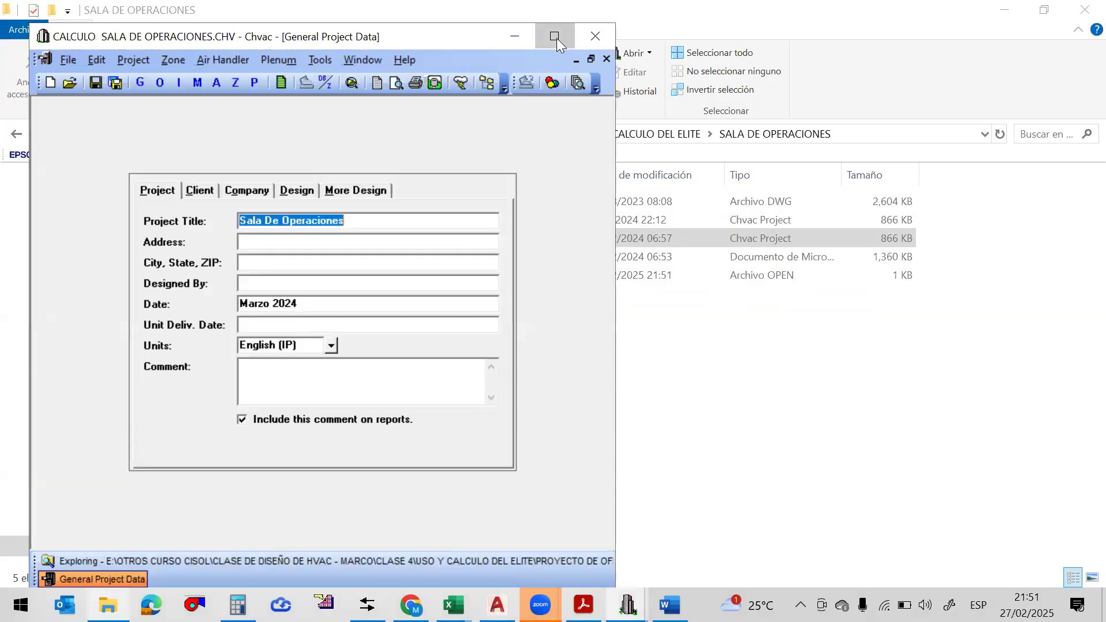
left_click(556, 38)
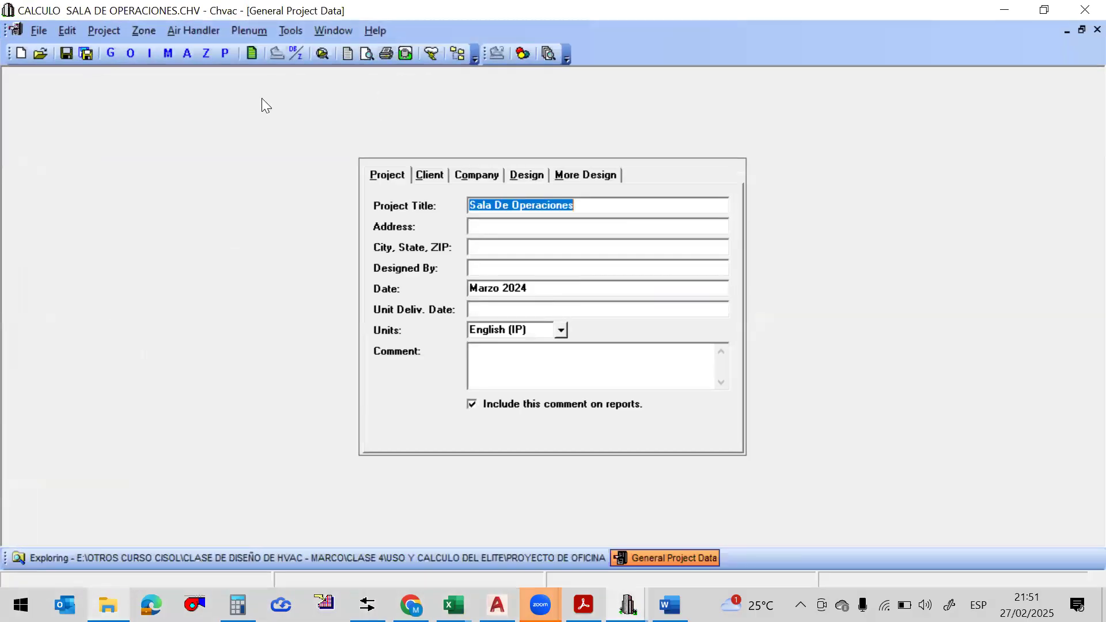
Open zone 1's miscellaneous data and enter 20 AC/Hr as the minimum cooling supply air
left_click(206, 54)
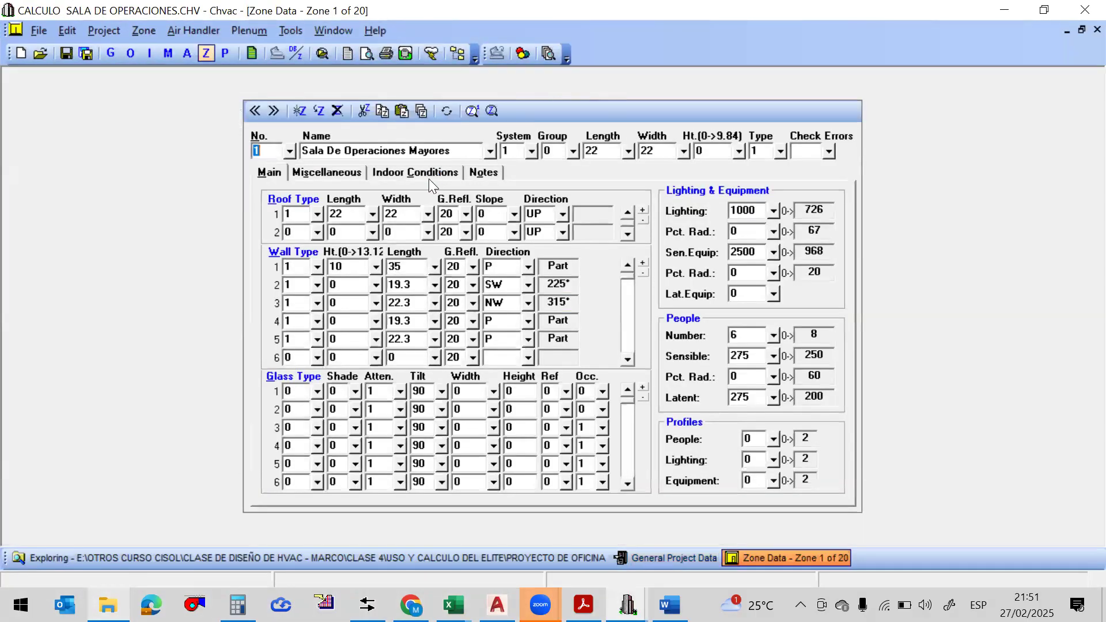
left_click(288, 150)
left_click(288, 150)
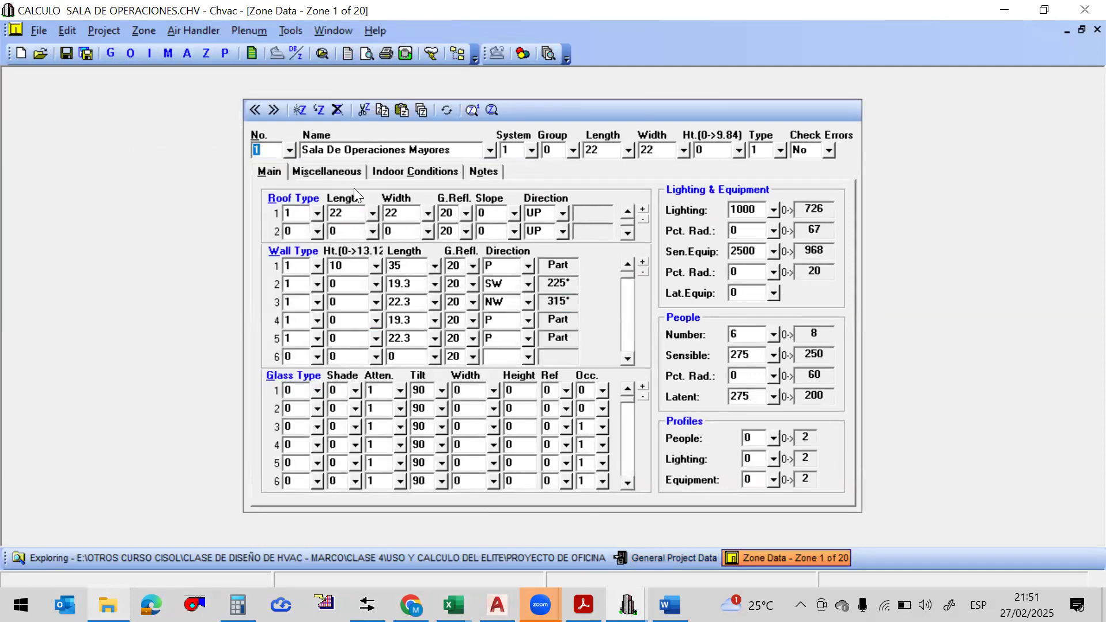
left_click(331, 172)
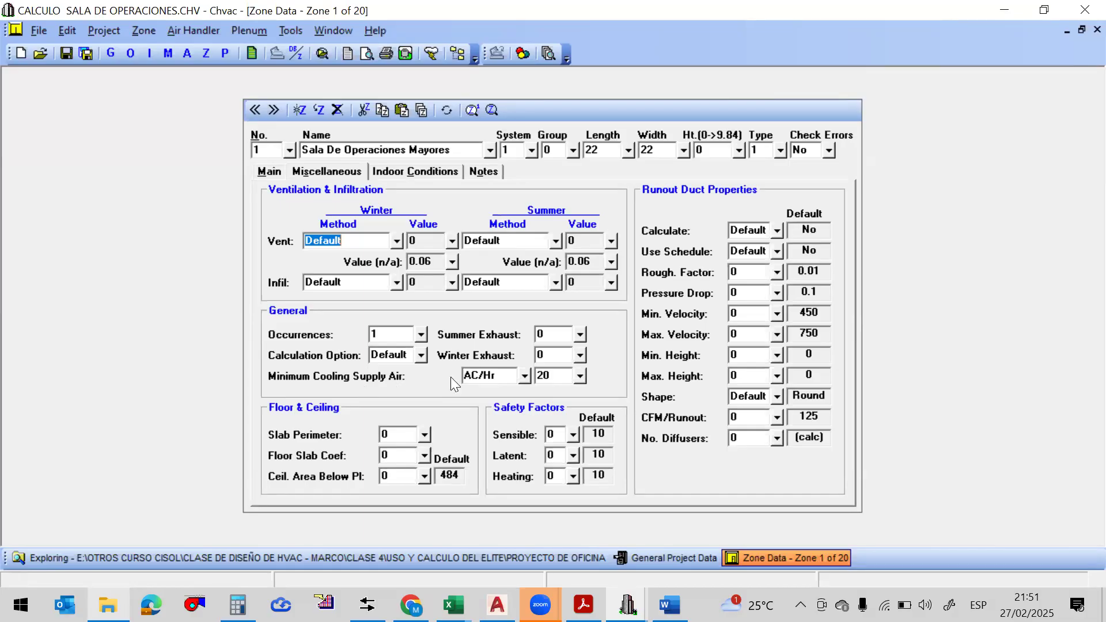
left_click(524, 376)
key("Tab")
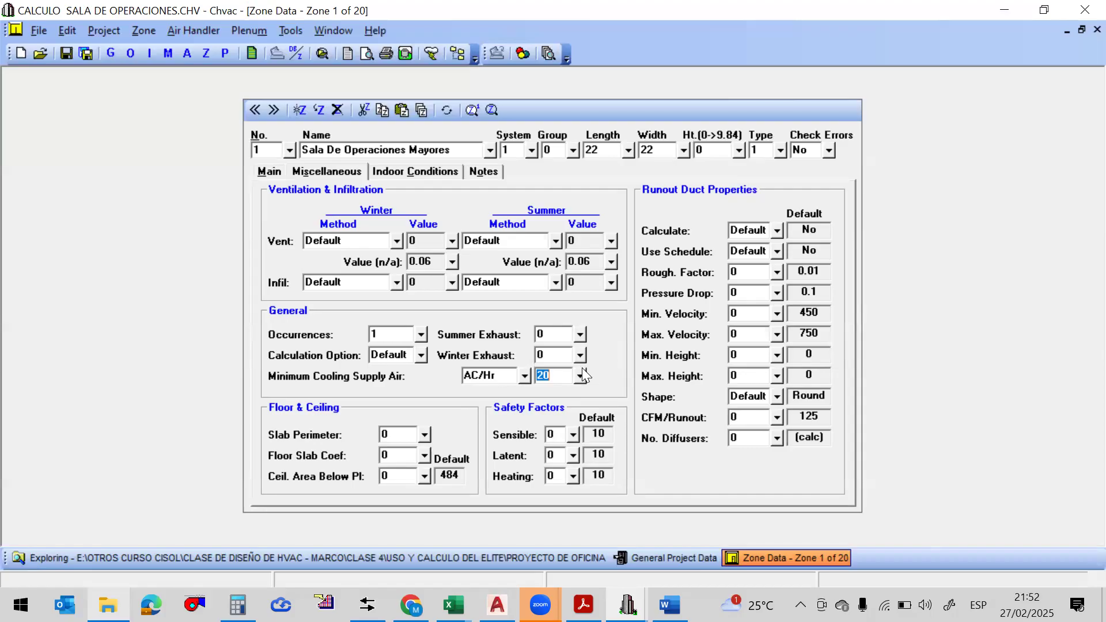
type("20")
Preview the project's reports and read air handler 1's total load summary on page 6, including reheat gain and check figures
left_click(168, 53)
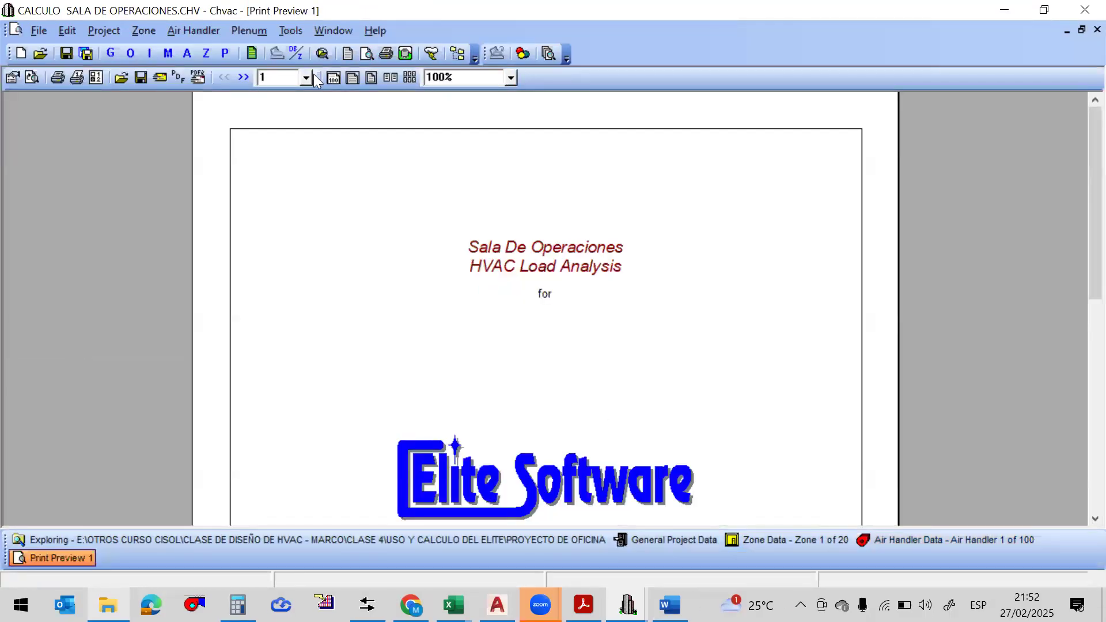
left_click(310, 75)
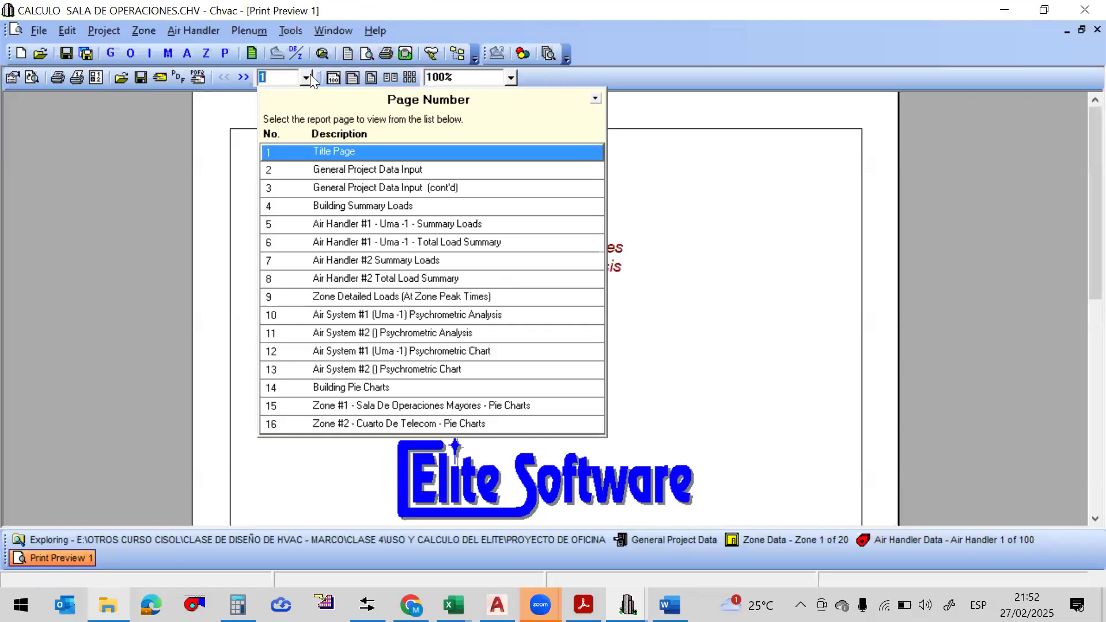
left_click(428, 249)
left_click_drag(1079, 182, 1079, 297)
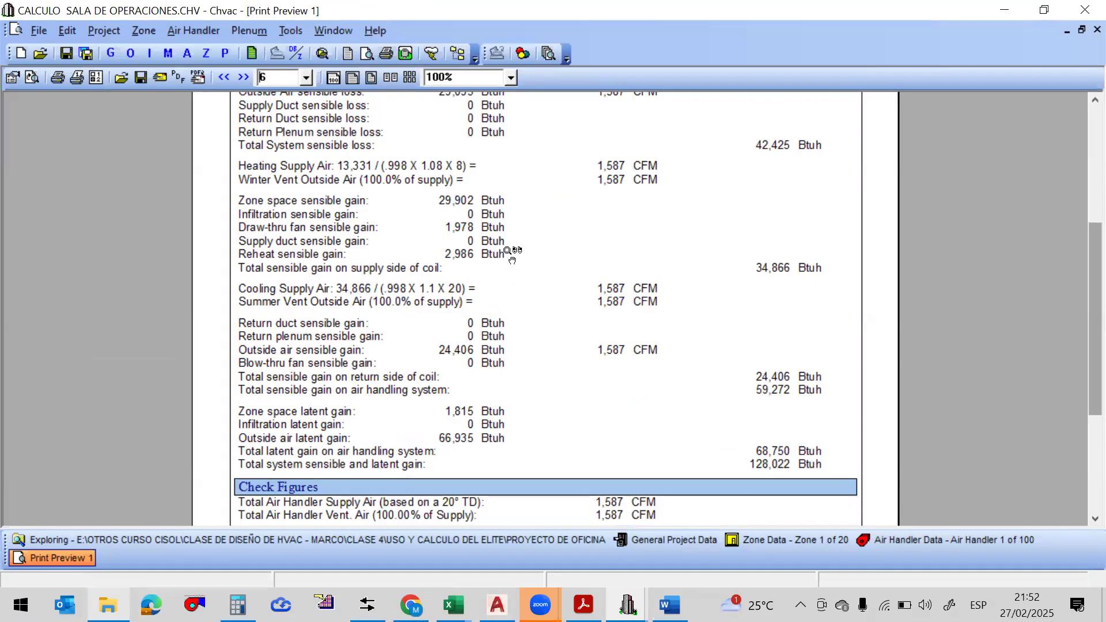
scroll(512, 254, "down", 3)
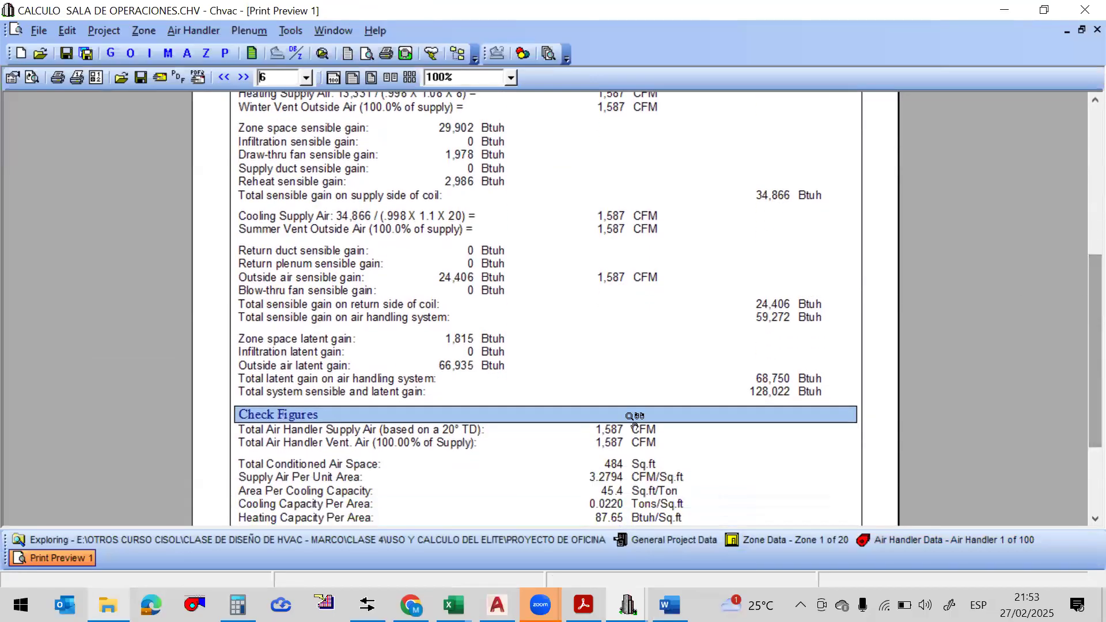
left_click_drag(1084, 291, 1083, 306)
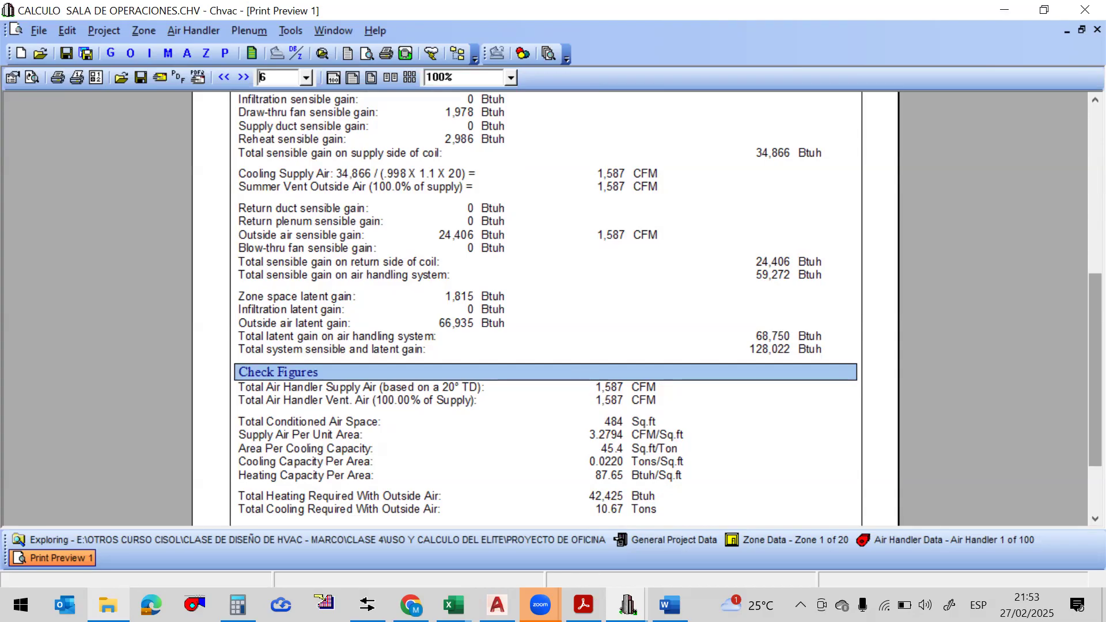
Switch to the PDF guide and reread its Excess Supply Air section through the "ADJUST" method
left_click(584, 605)
scroll(490, 228, "up", 3)
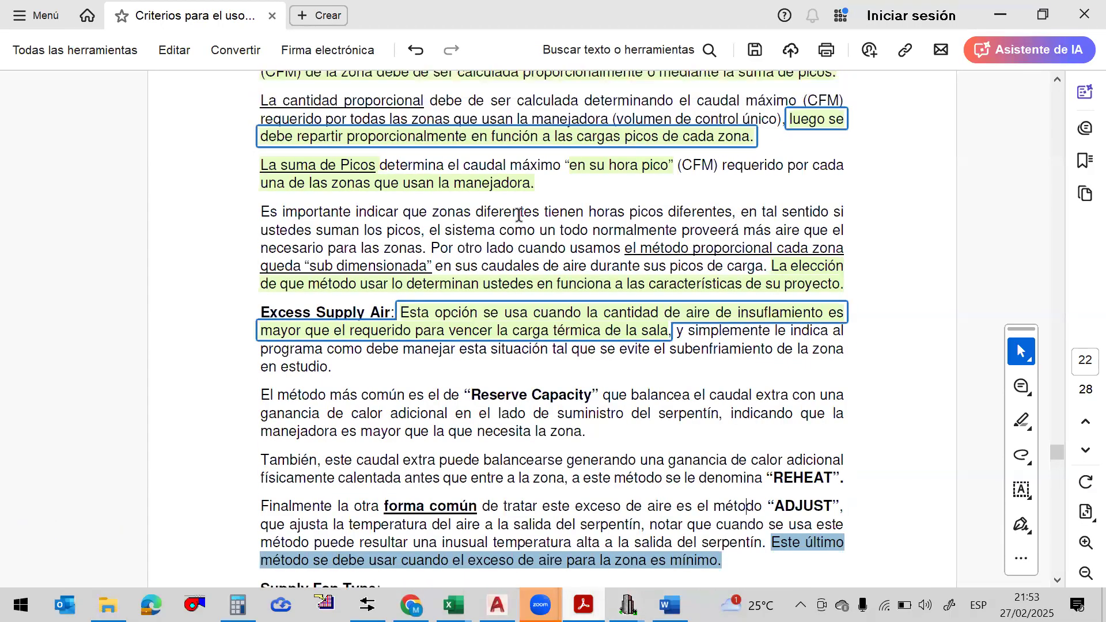
scroll(520, 220, "down", 4)
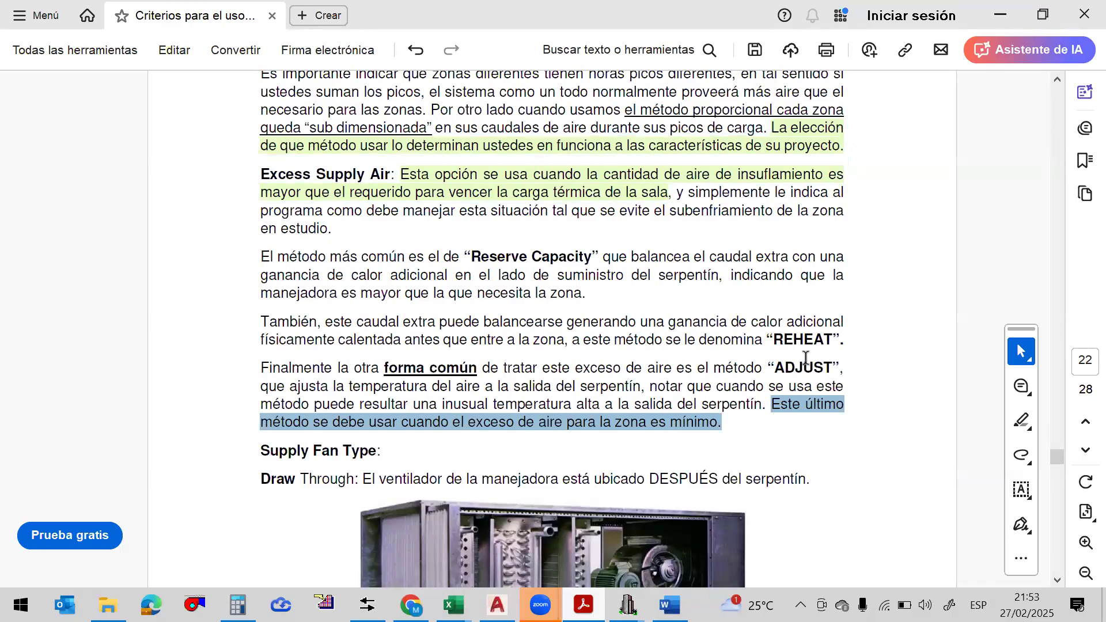
Switch to the CALCULO ABRIL-2024 project in Chvac and check the main data of air handler 1
left_click(628, 605)
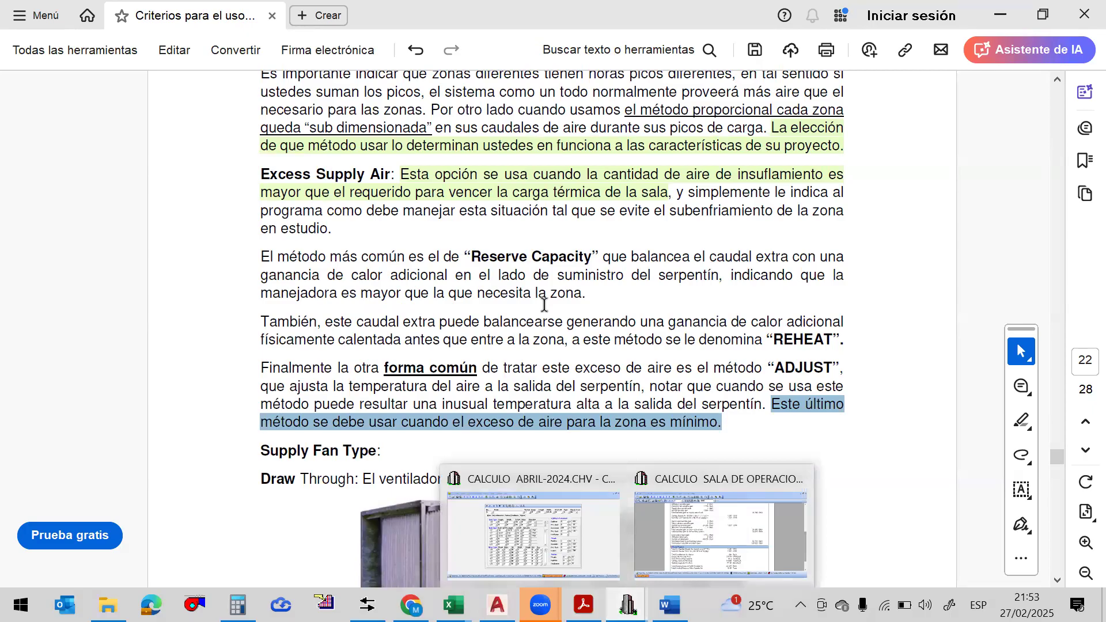
left_click(543, 540)
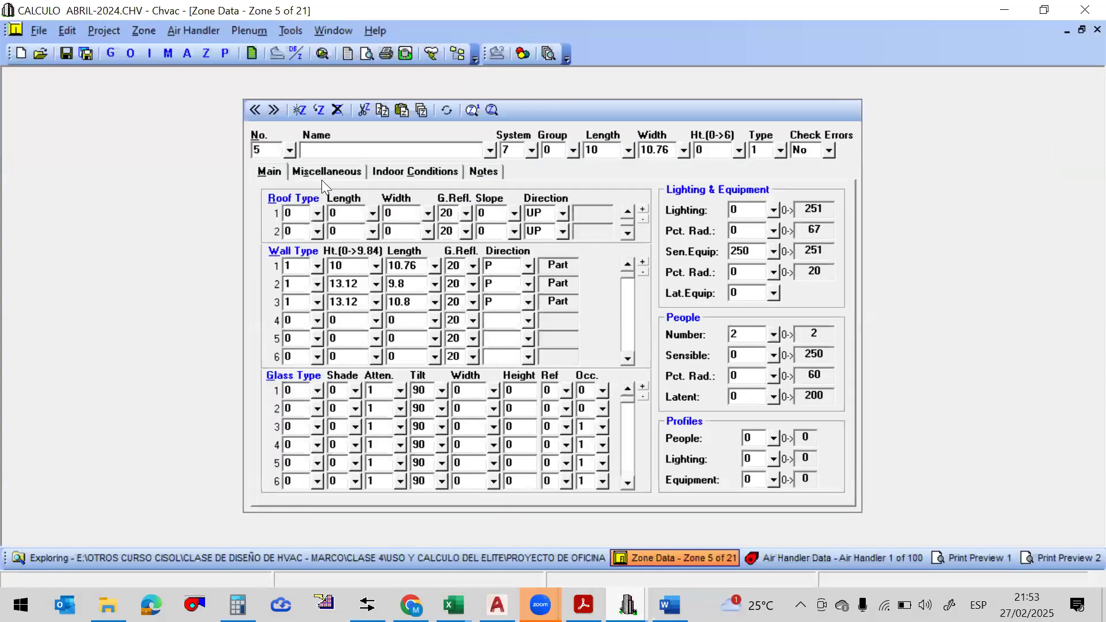
left_click(824, 553)
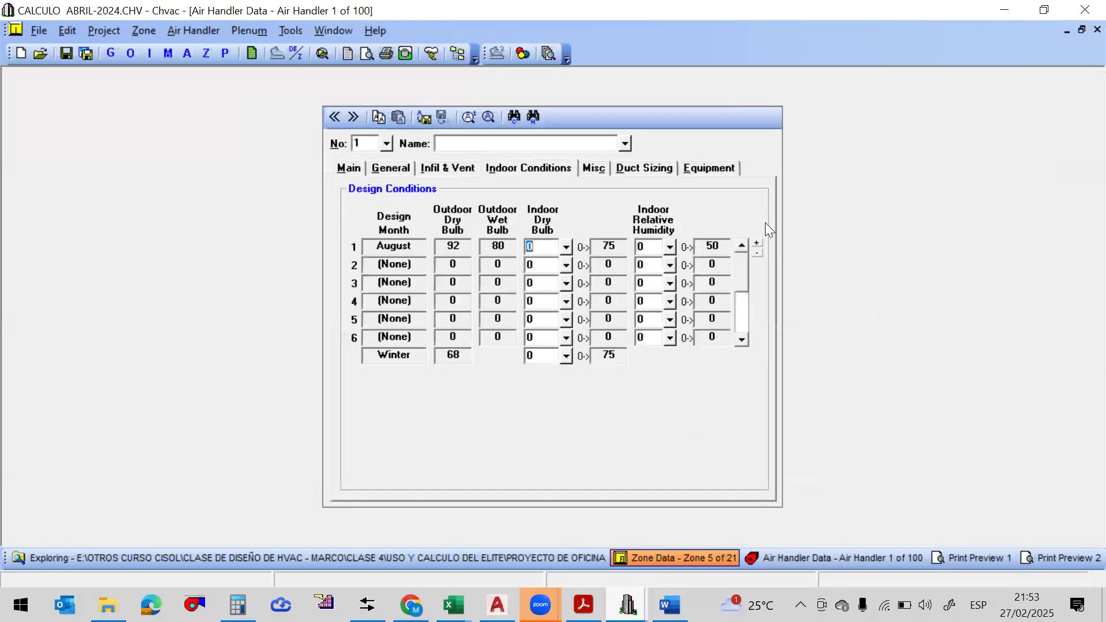
left_click(350, 168)
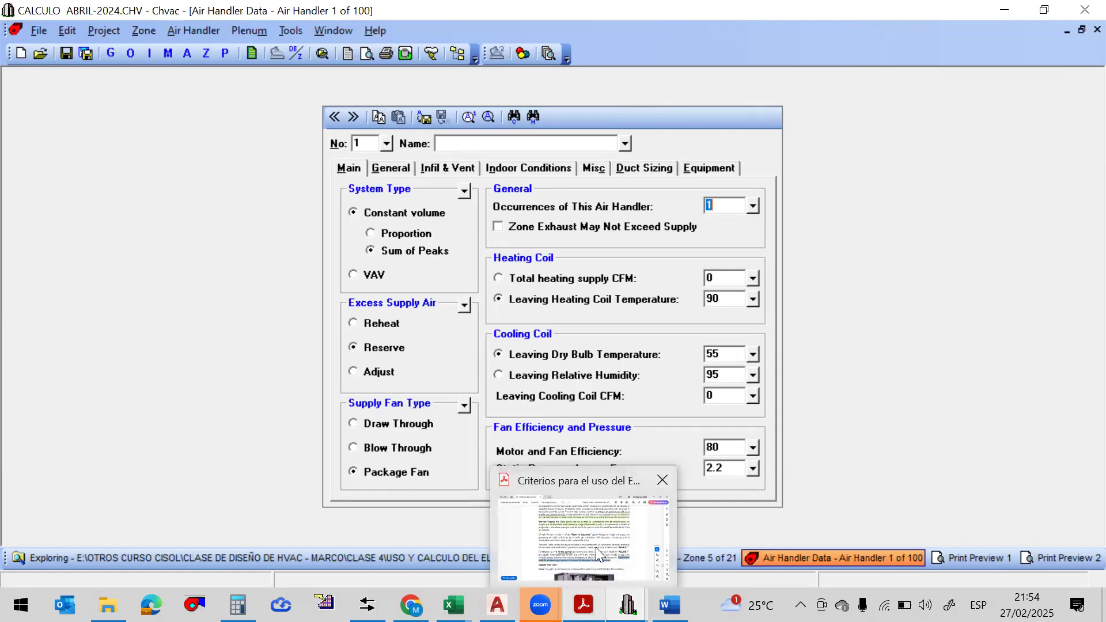
Return to the PDF guide, mark the "Reserve Capacity" paragraph, clear the selection, and read on to Supply Fan Type
mouse_move(583, 605)
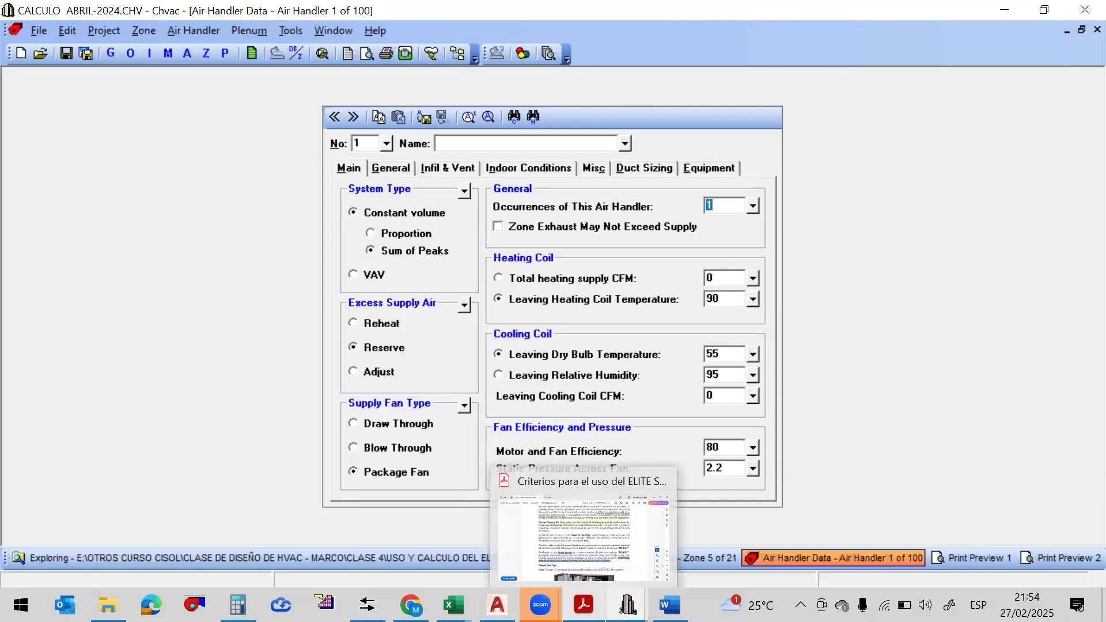
left_click(584, 544)
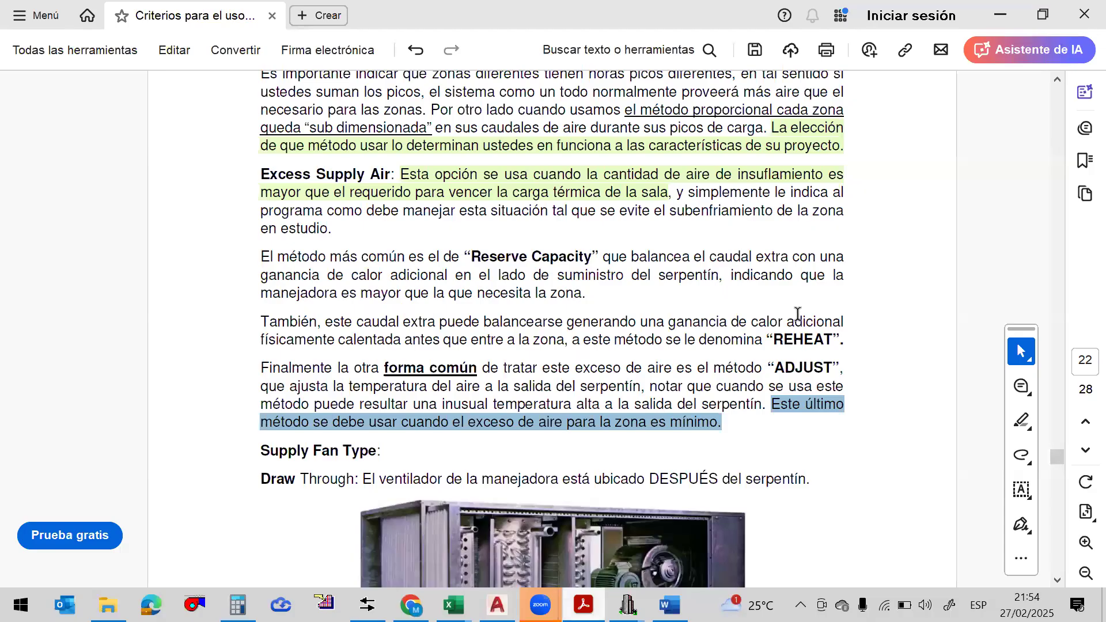
left_click(576, 291)
left_click_drag(586, 293, 260, 257)
left_click(680, 337)
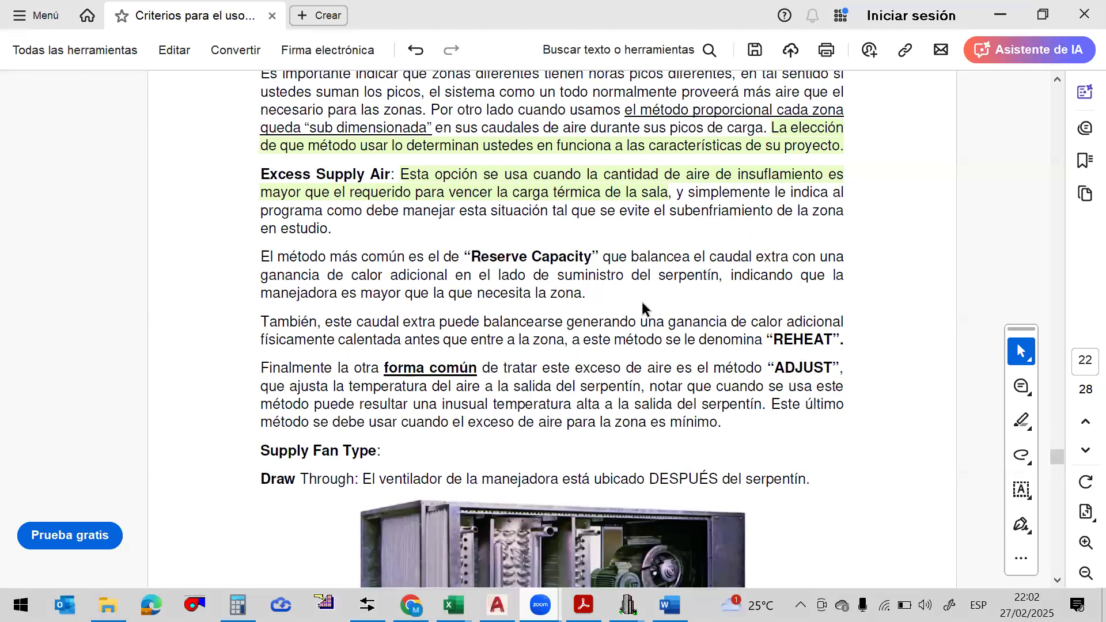
scroll(579, 370, "down", 4)
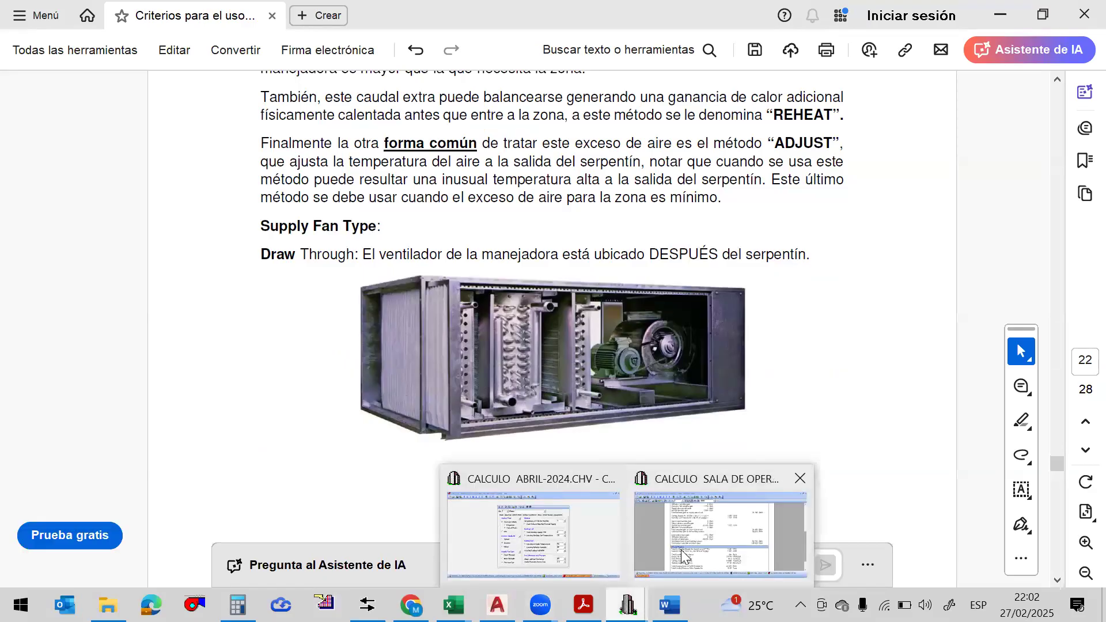
Check air handler 1's supply fan options in the CALCULO ABRIL-2024 project, then return to the PDF guide and read the Draw Through description
left_click(581, 533)
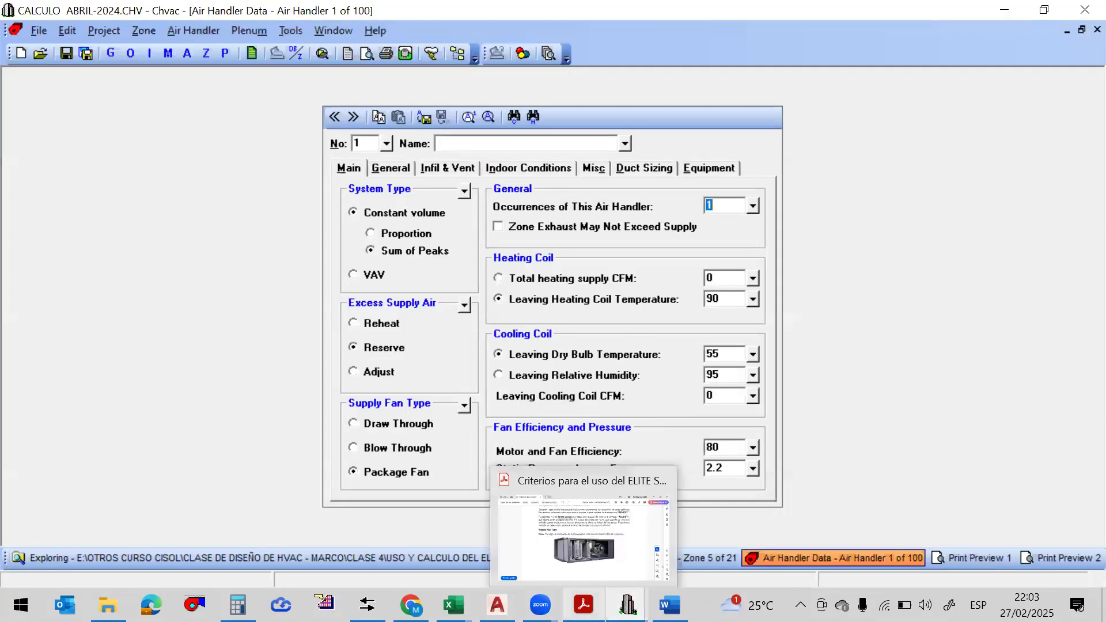
mouse_move(627, 605)
left_click(583, 605)
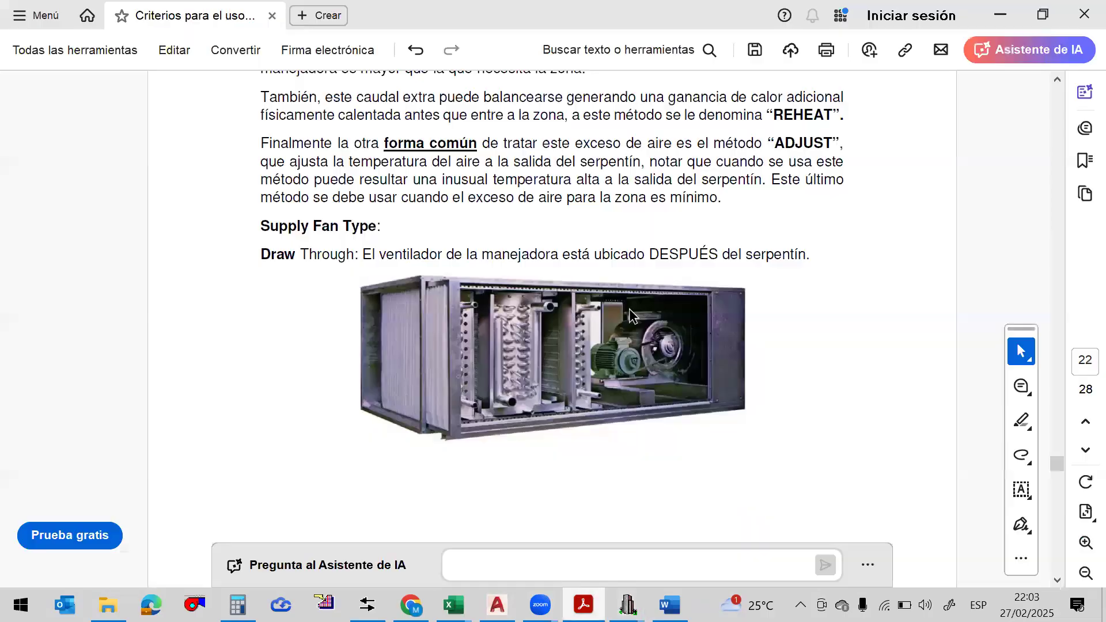
scroll(576, 281, "down", 5)
scroll(576, 280, "up", 6)
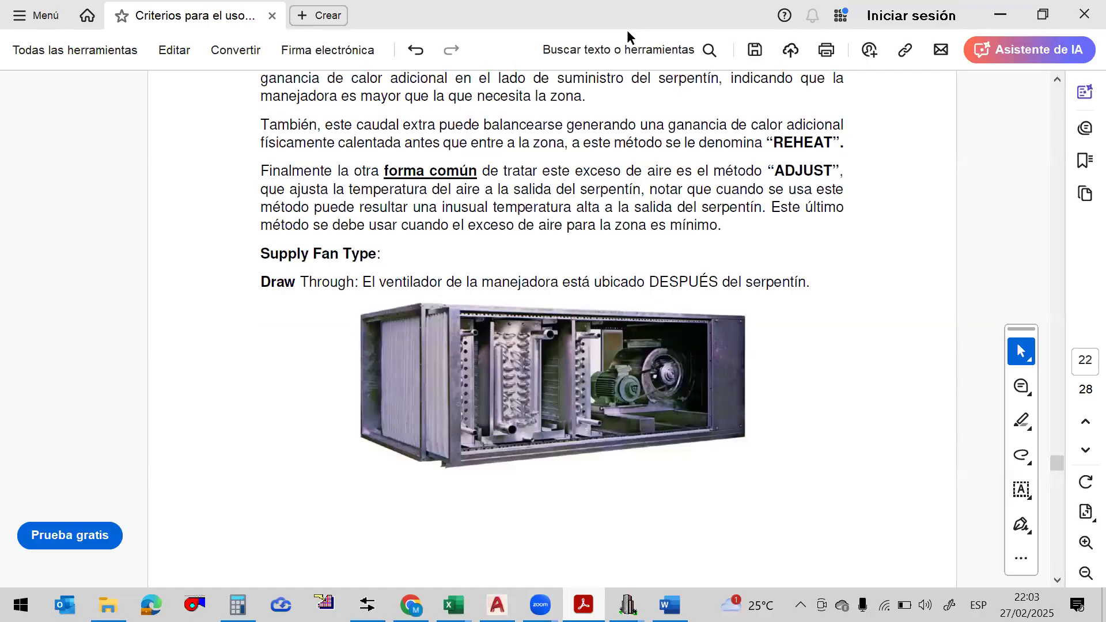
left_click(323, 282)
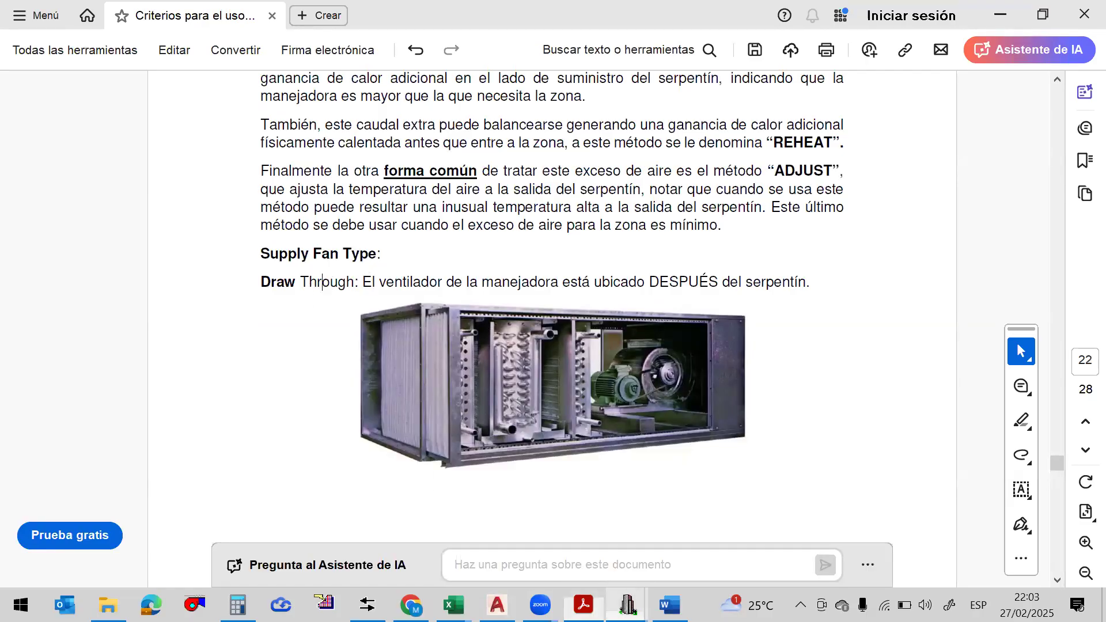
Recheck the Supply Fan Type options in the CALCULO ABRIL-2024 project and read the PDF guide's Blow Through description
mouse_move(627, 605)
left_click(584, 536)
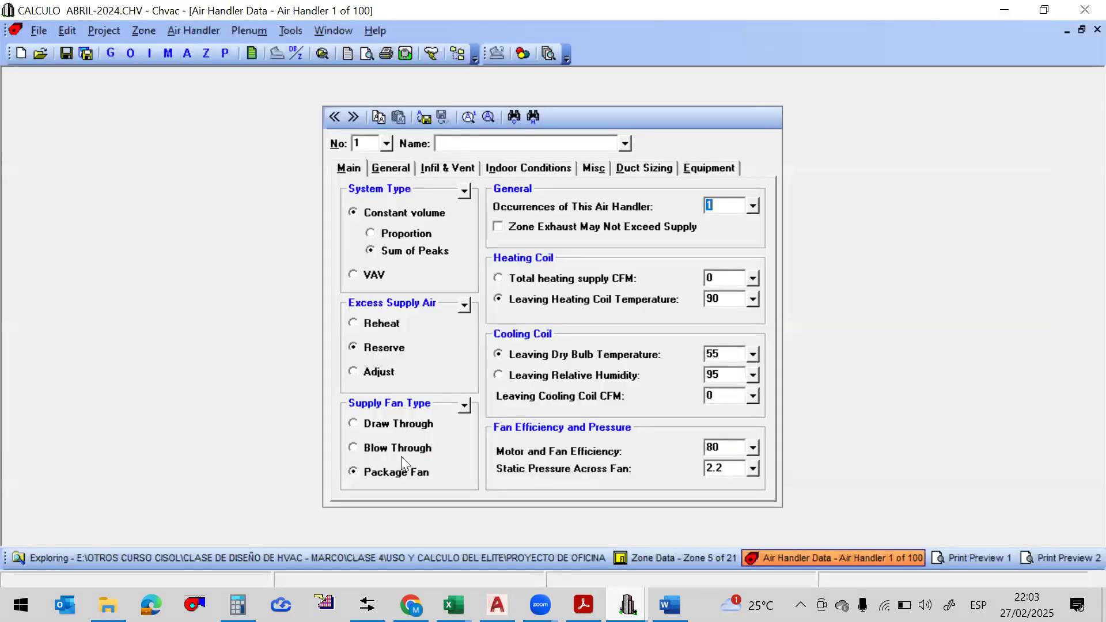
left_click(1004, 10)
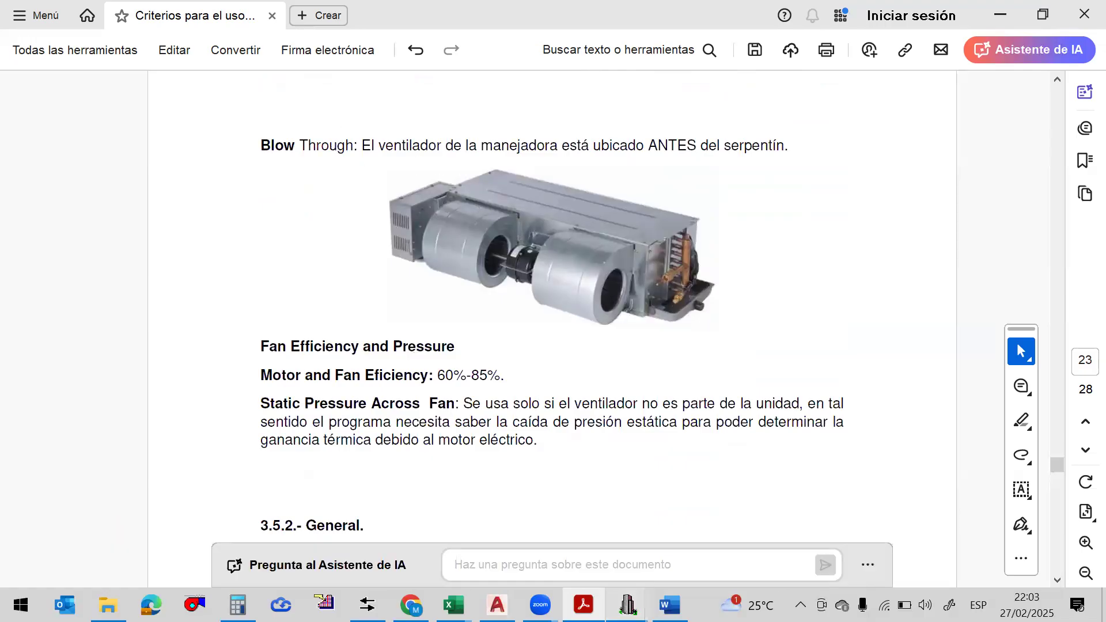
mouse_move(627, 605)
left_click(558, 538)
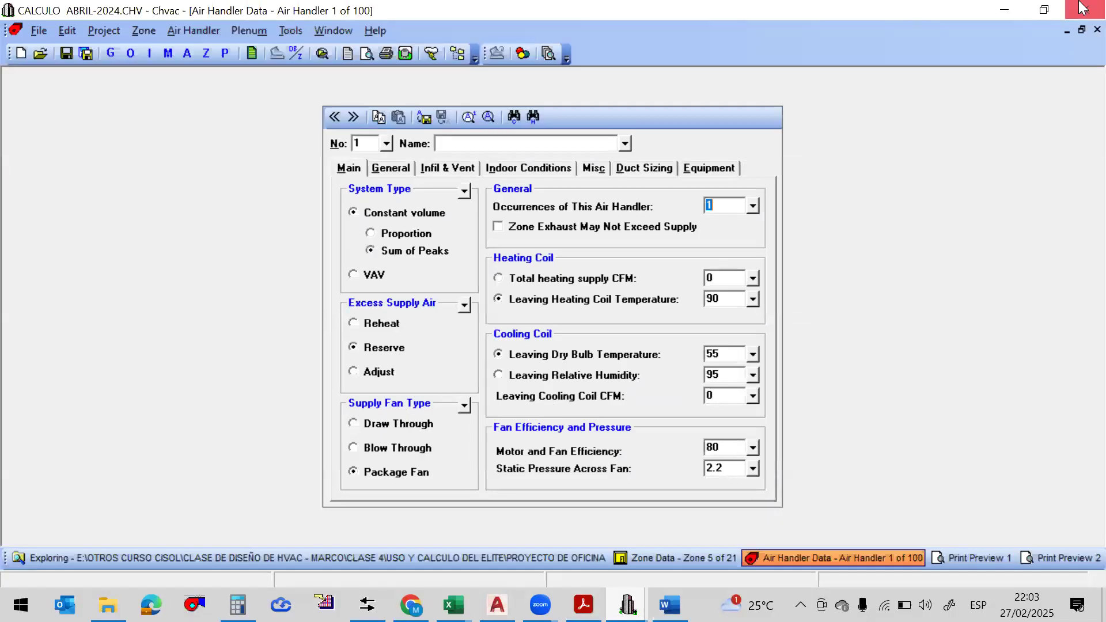
left_click(1004, 9)
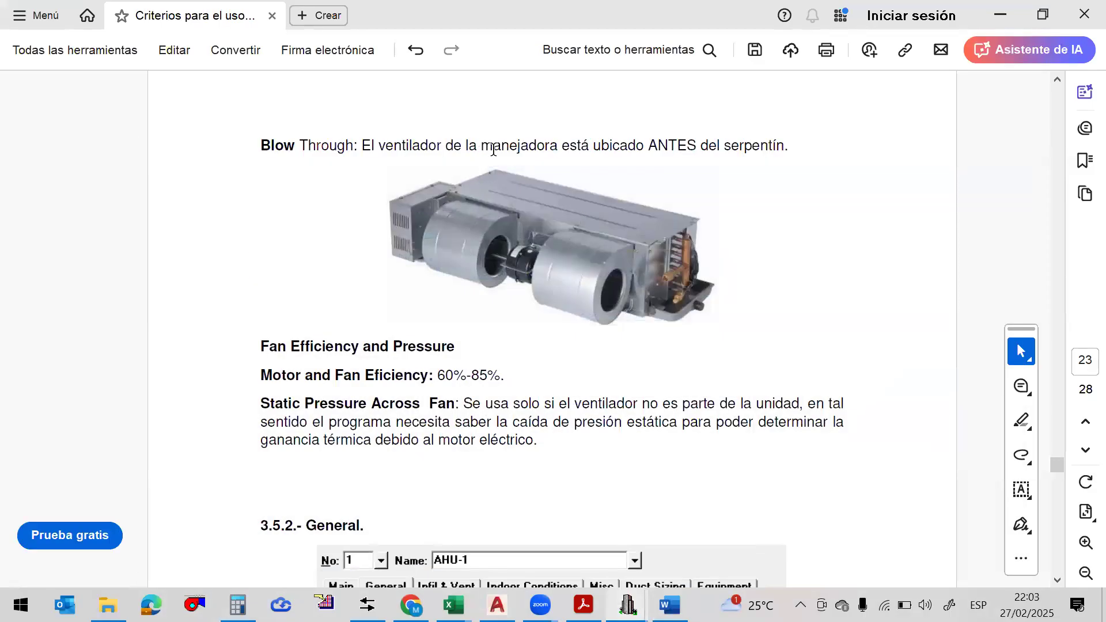
left_click(743, 145)
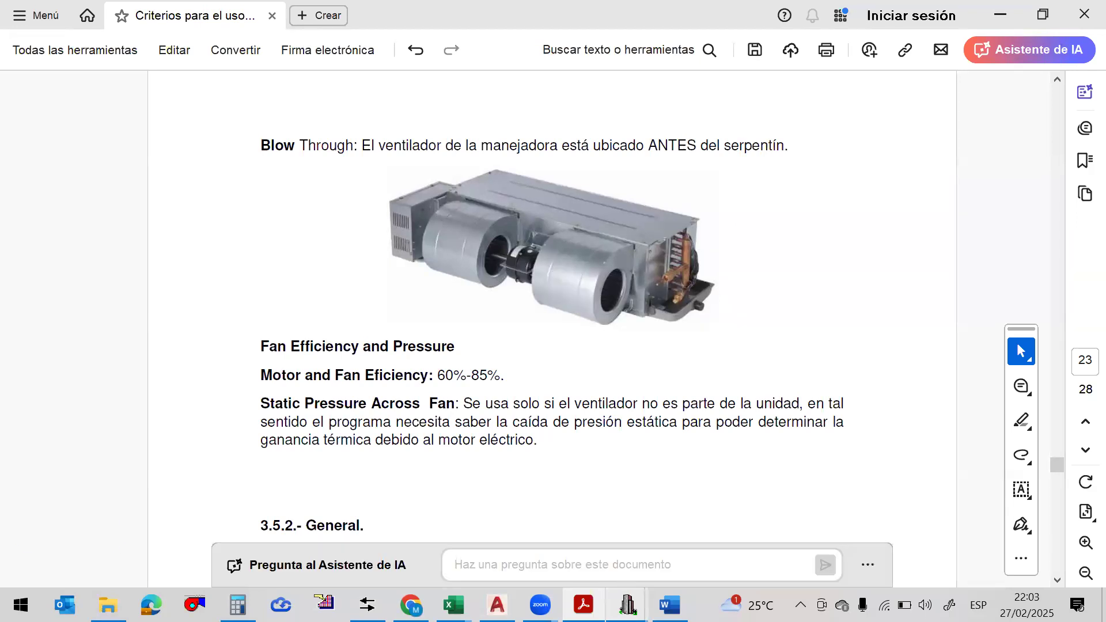
Compare Chvac's Draw Through and Blow Through options with the two fan illustrations in the PDF guide
mouse_move(627, 605)
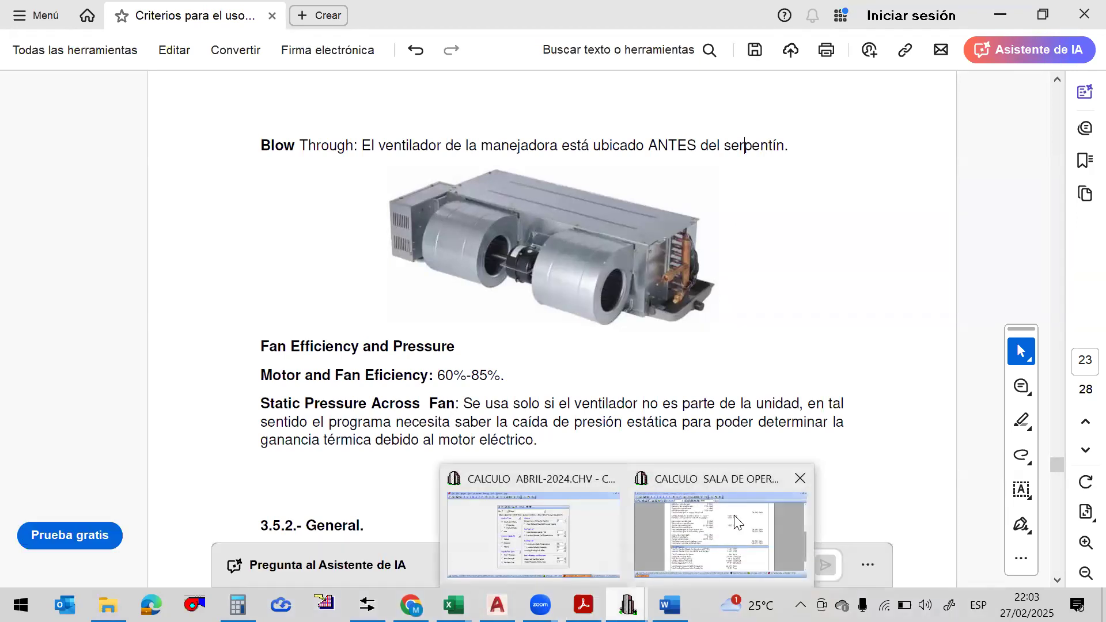
left_click(553, 533)
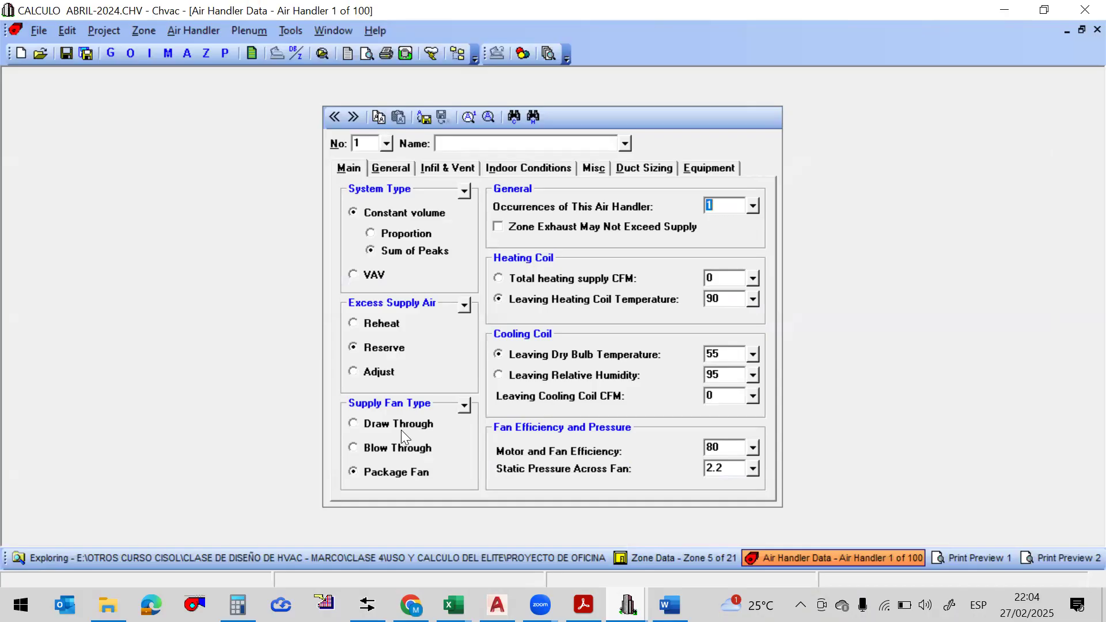
key("alt+Tab")
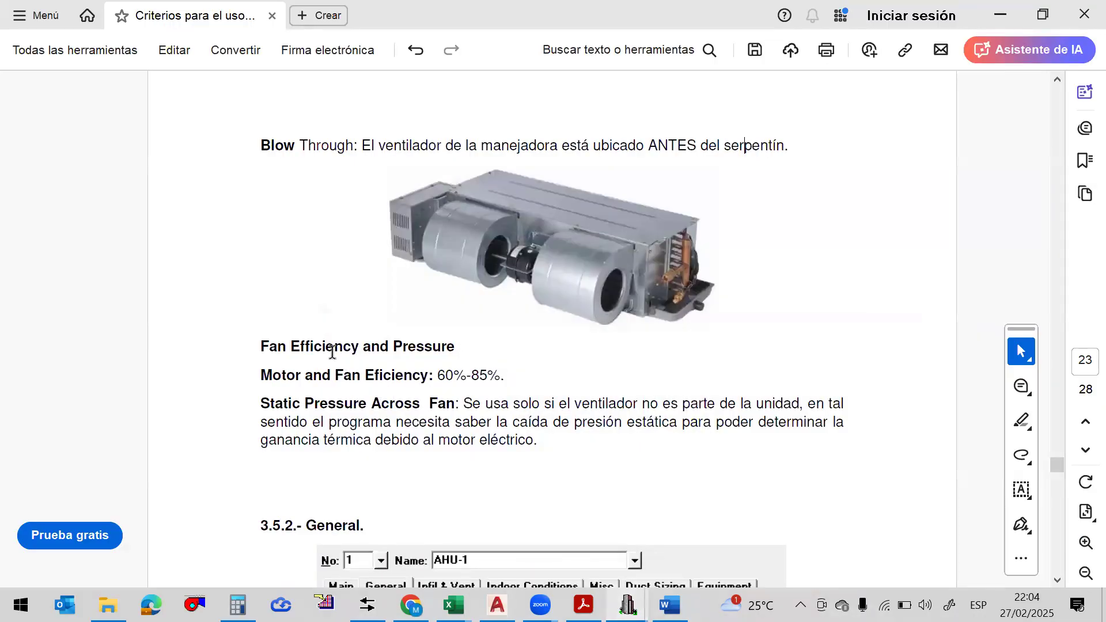
scroll(403, 346, "up", 8)
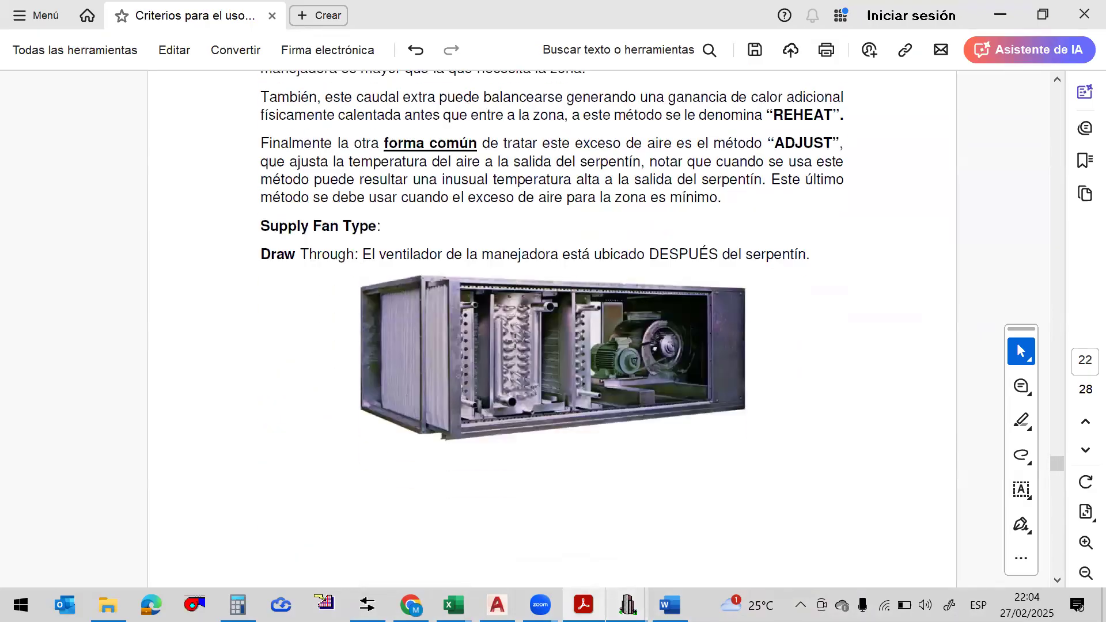
scroll(515, 344, "down", 8)
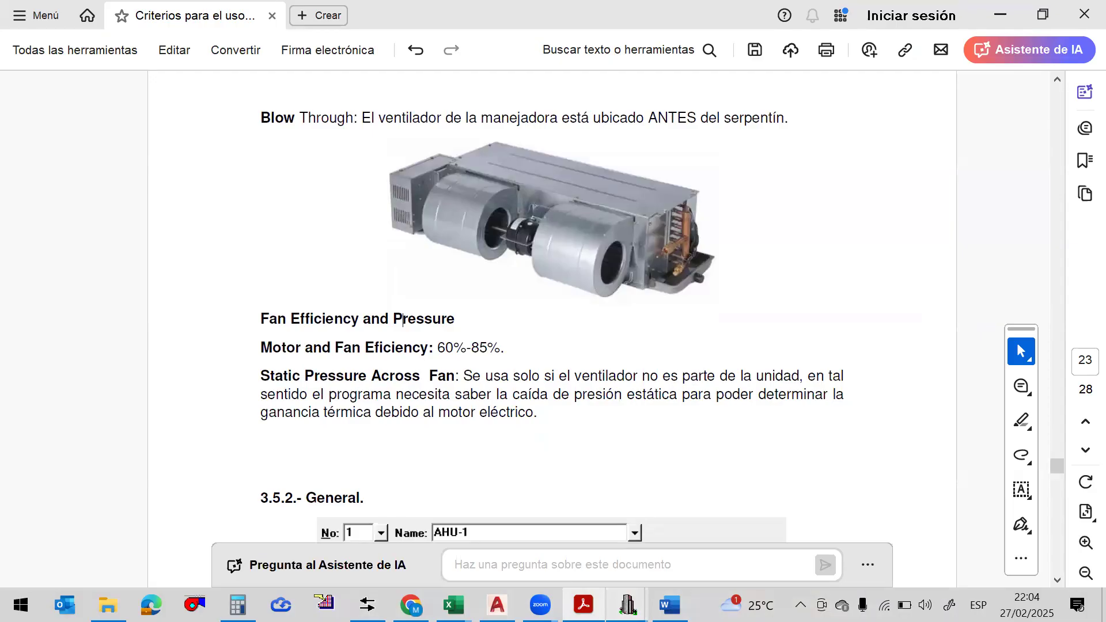
Review the Package Fan option in Chvac, then go back to the Draw Through illustration in the PDF guide
mouse_move(627, 605)
left_click(575, 526)
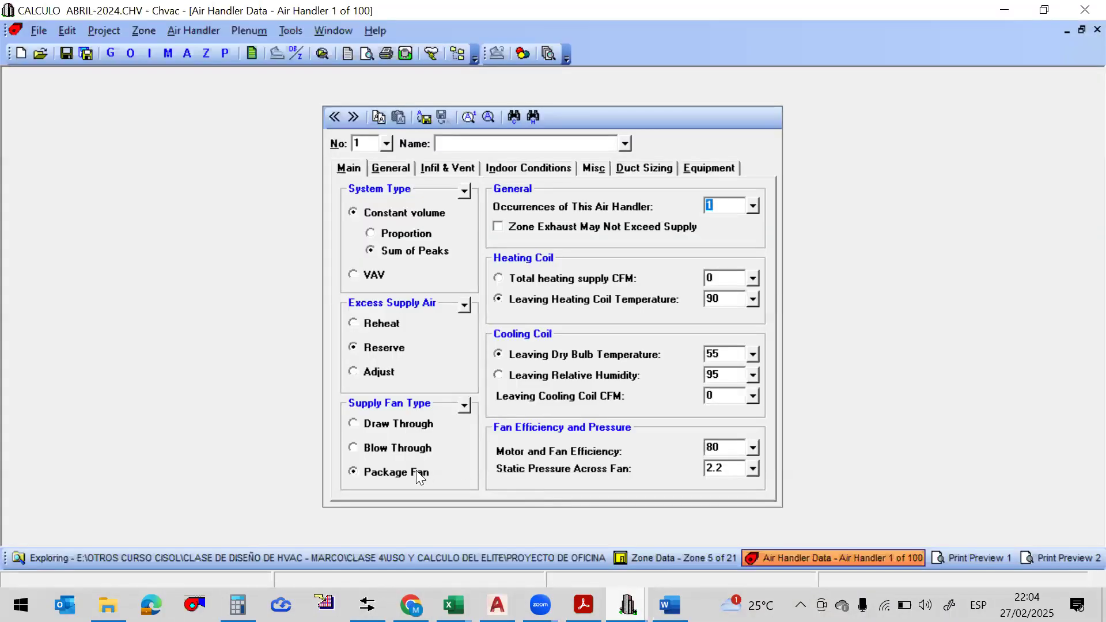
left_click(465, 407)
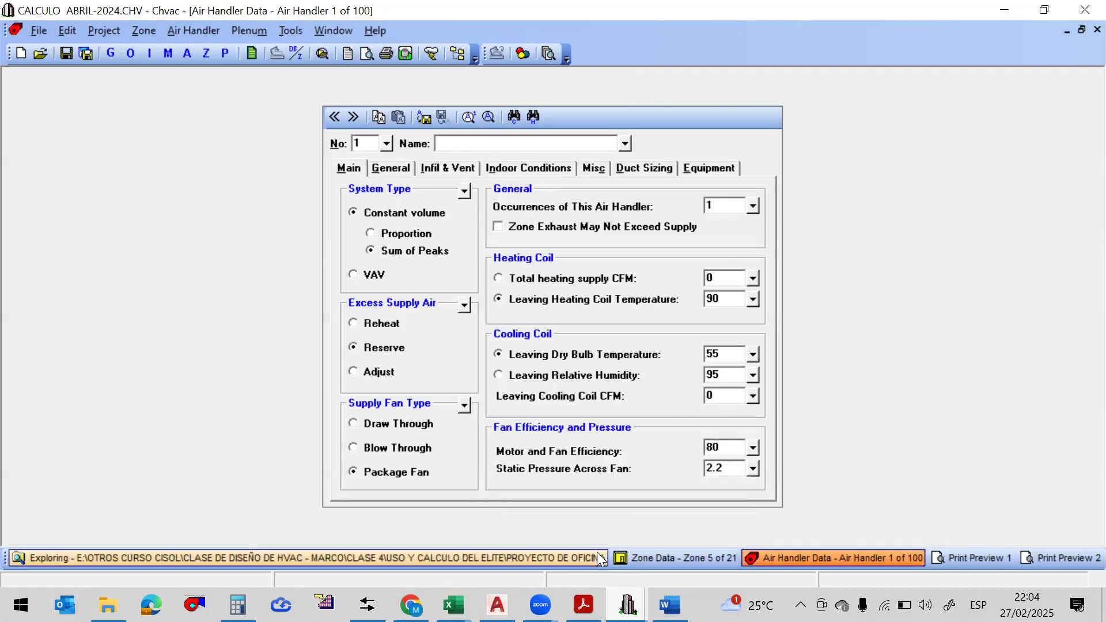
left_click(583, 535)
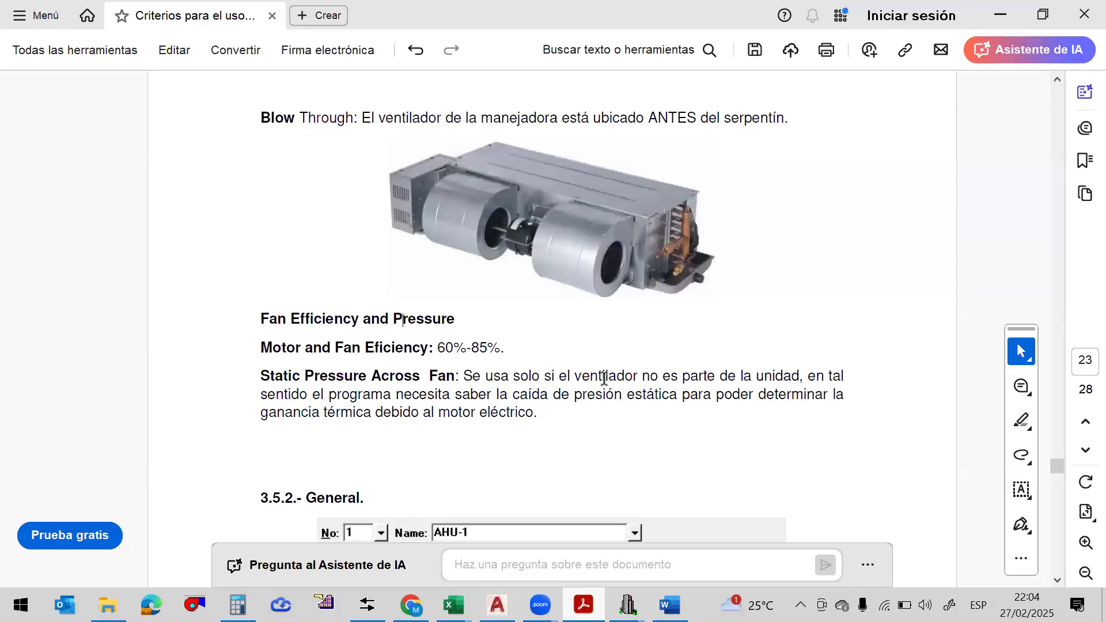
scroll(639, 373, "up", 10)
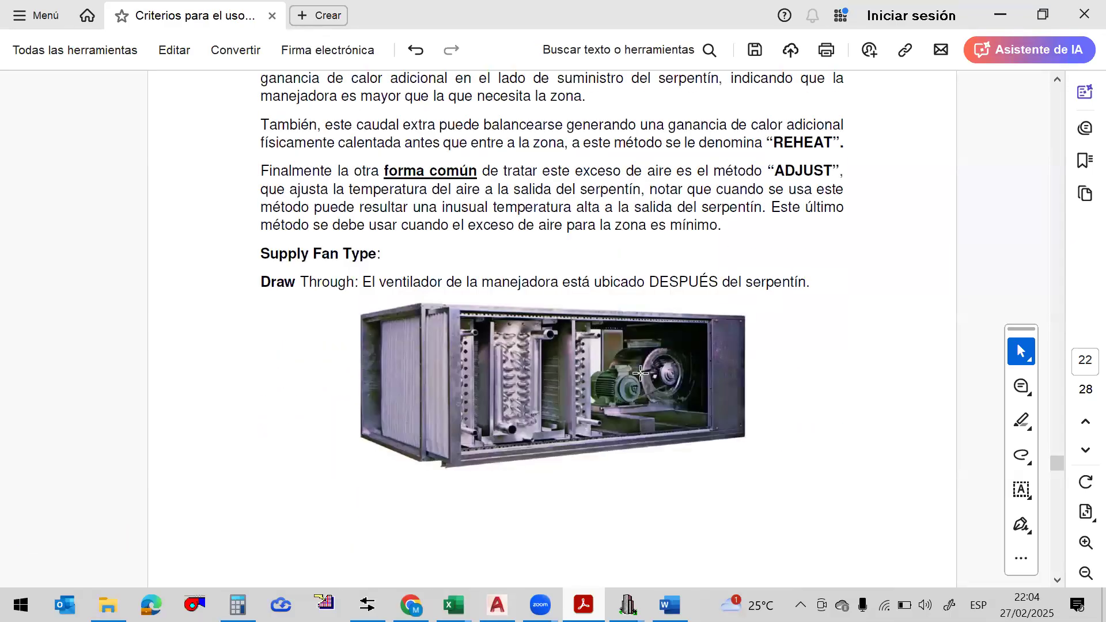
Glance at the supply fan options in Chvac once more and read the PDF guide's Fan Efficiency and Pressure section
mouse_move(628, 605)
left_click(552, 491)
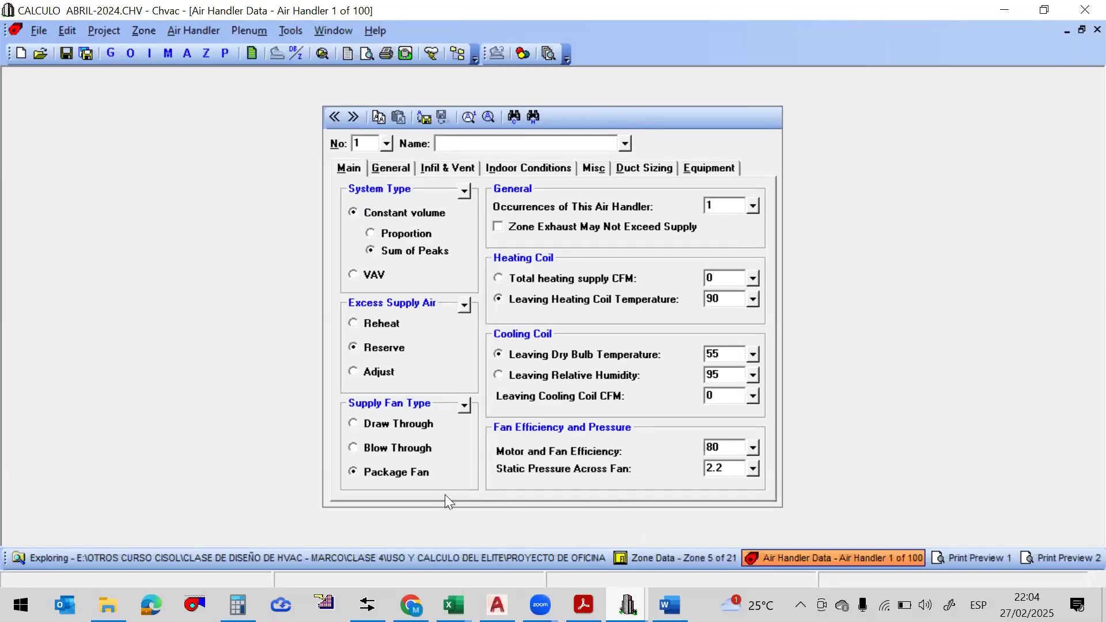
left_click(584, 605)
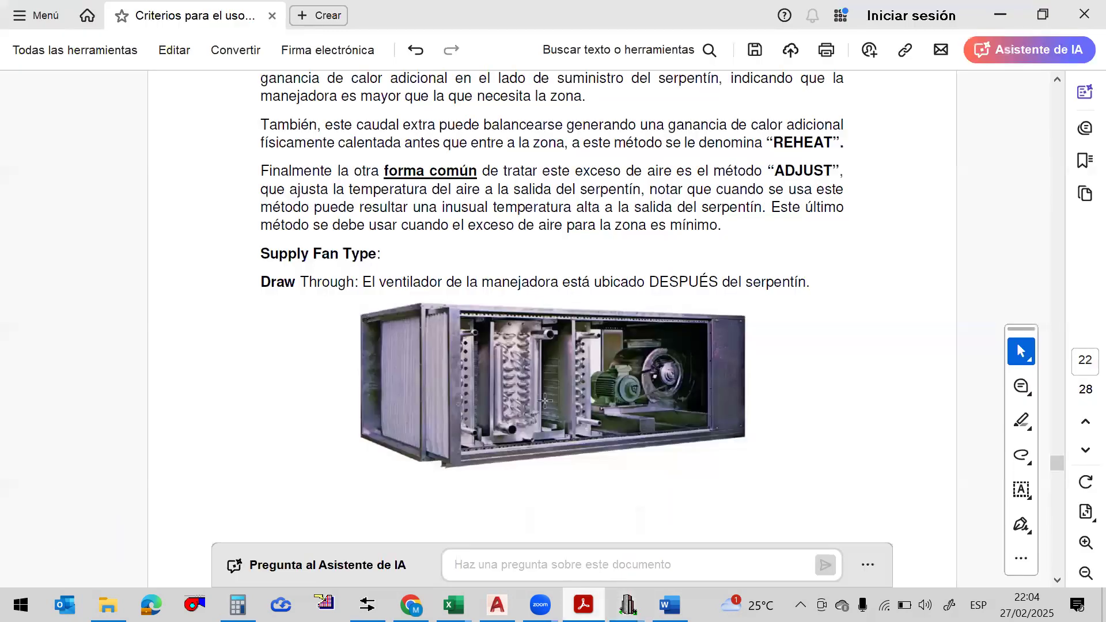
scroll(518, 354, "down", 5)
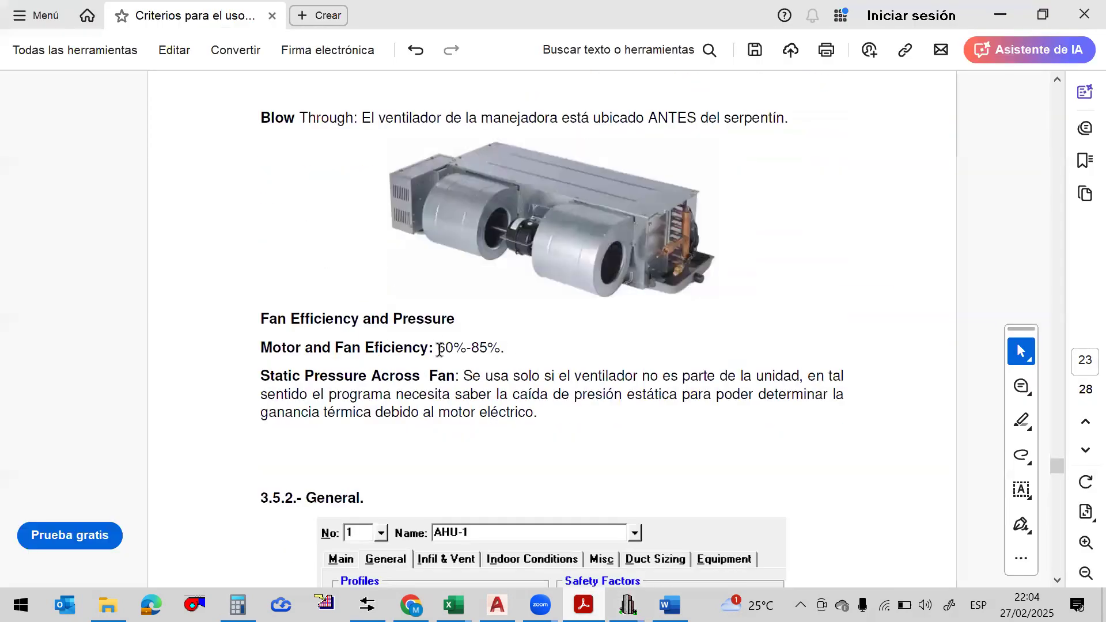
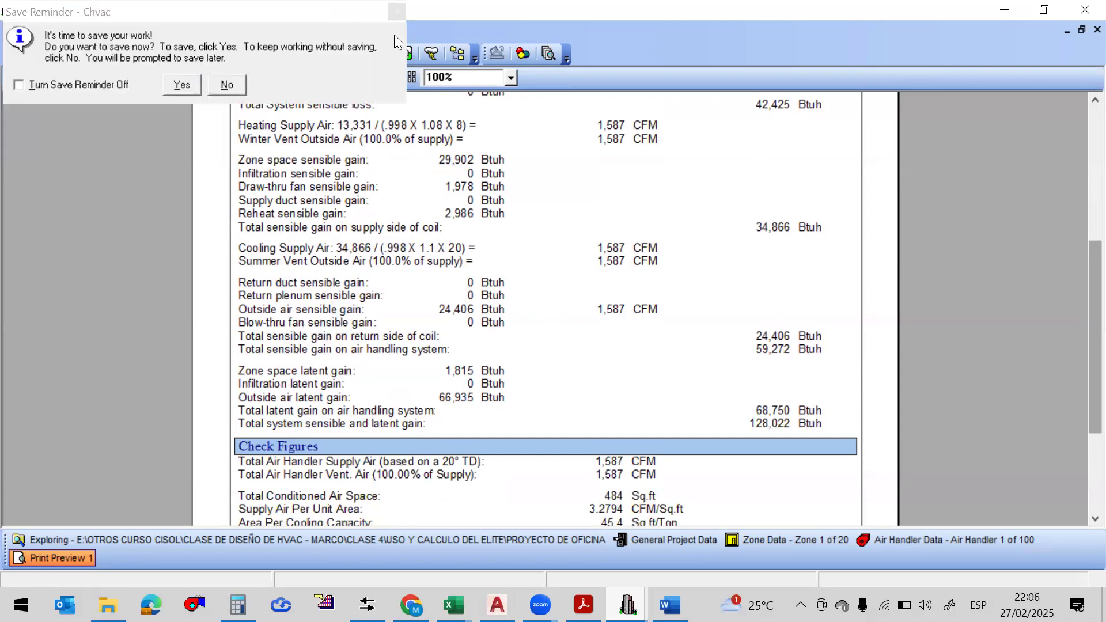
Dismiss the save reminder in the CALCULO SALA DE OPERACIONES project, check air handler 1's main data, and return to the report preview
left_click(397, 11)
left_click(188, 55)
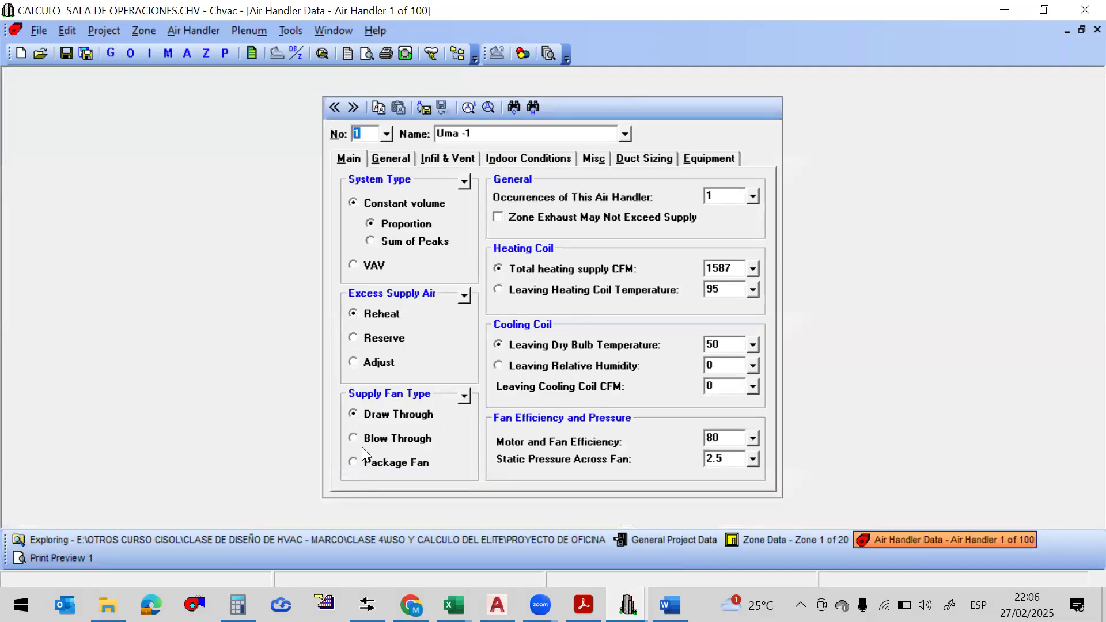
left_click(78, 560)
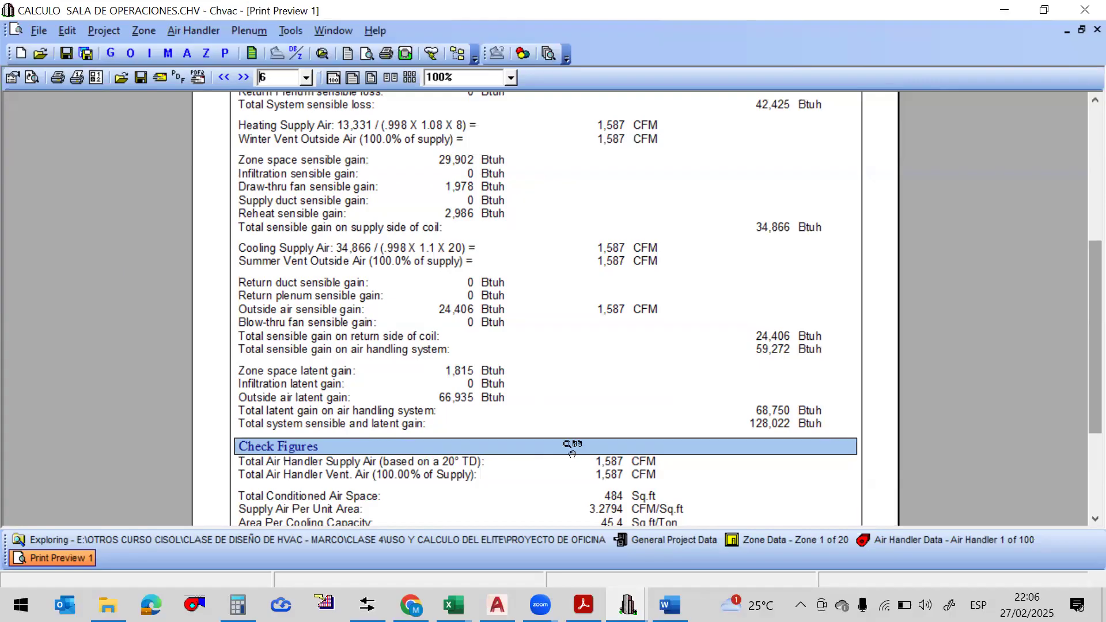
Switch to the CALCULO ABRIL-2024 project, then to the PDF guide, and read on to section 3.5.2 General
mouse_move(587, 602)
mouse_move(627, 604)
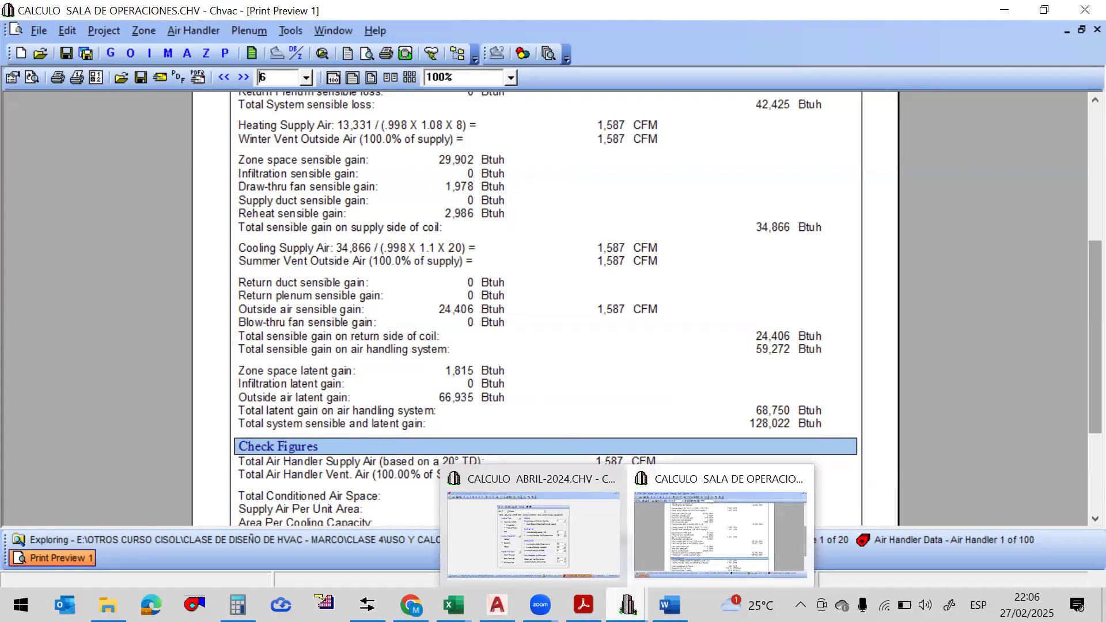
left_click(586, 539)
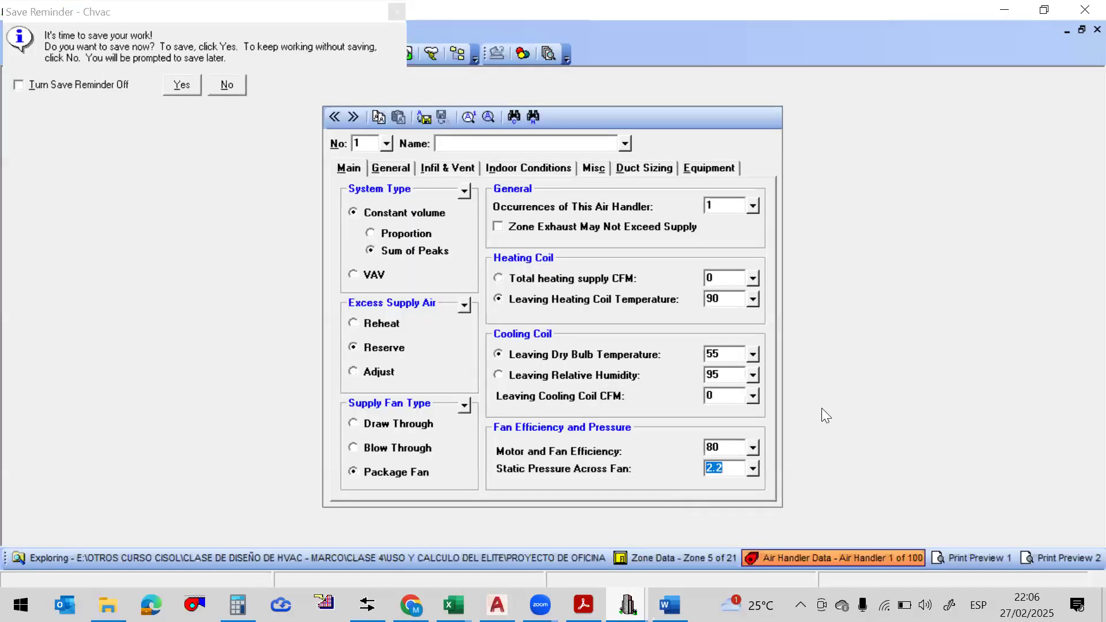
mouse_move(584, 604)
left_click(584, 533)
scroll(624, 291, "down", 3)
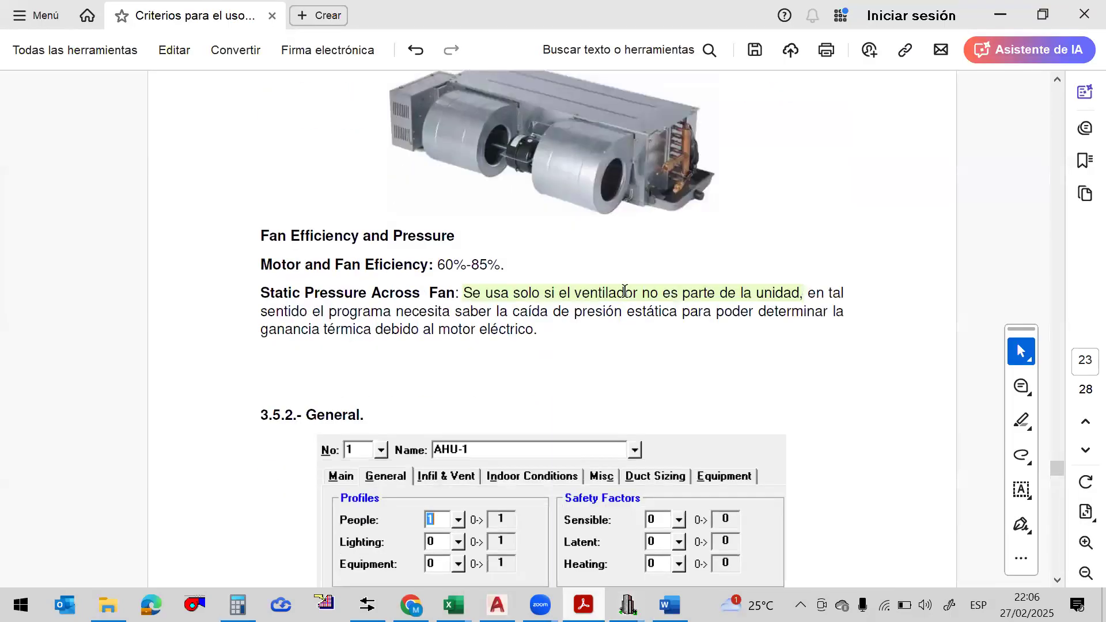
scroll(624, 291, "down", 5)
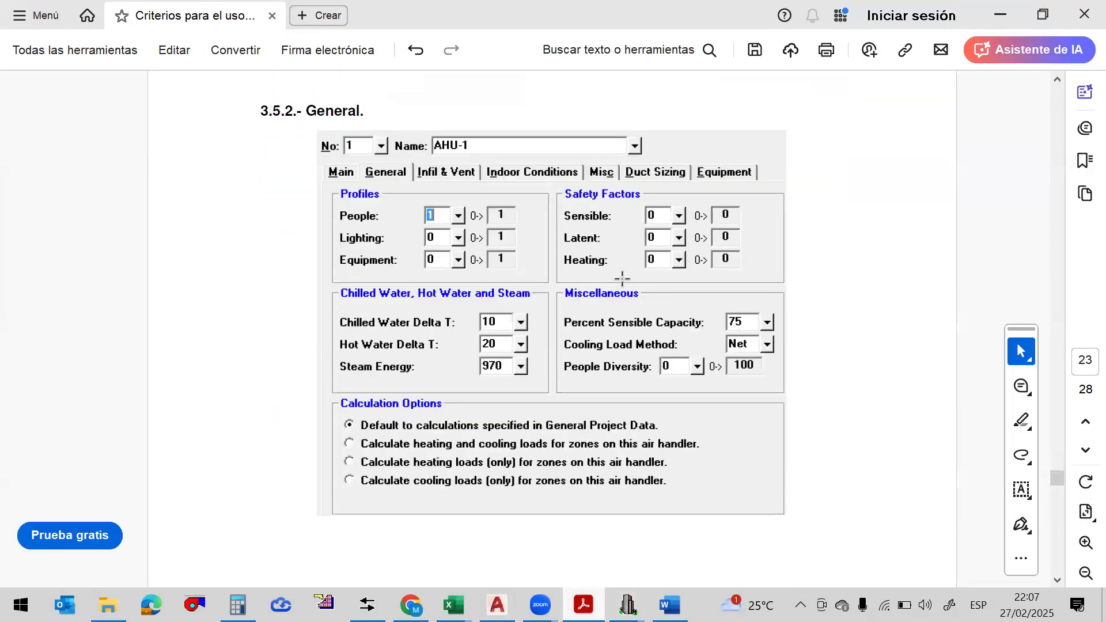
Return to the CALCULO ABRIL-2024 project, point out air handler 1's coil fields, and dismiss the save reminder
mouse_move(627, 605)
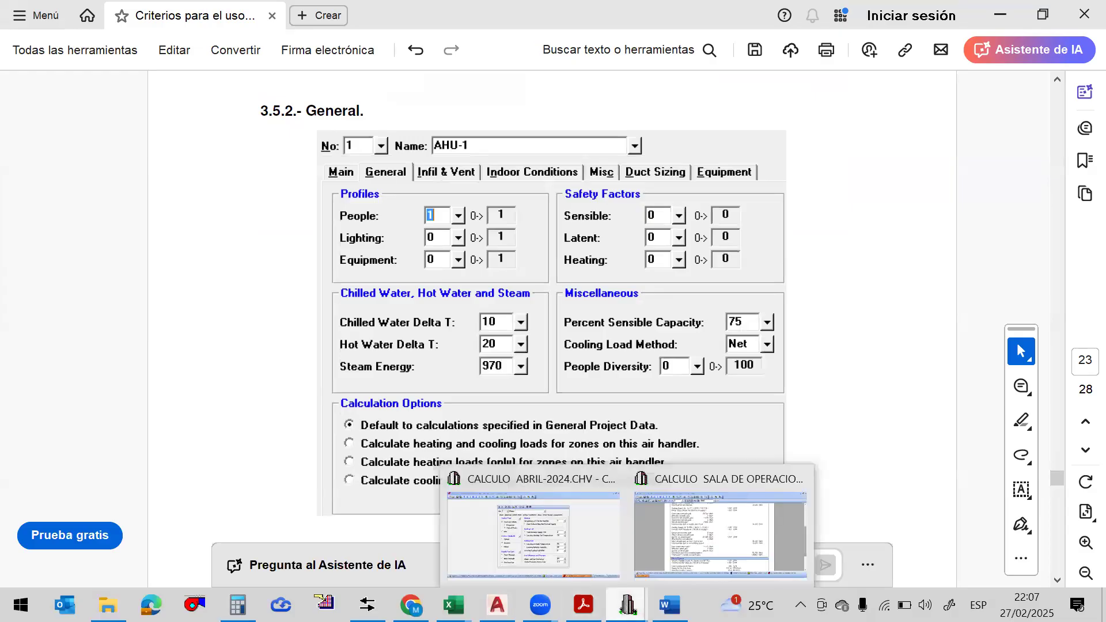
left_click(565, 535)
left_click(727, 374)
left_click(728, 355)
left_click(724, 297)
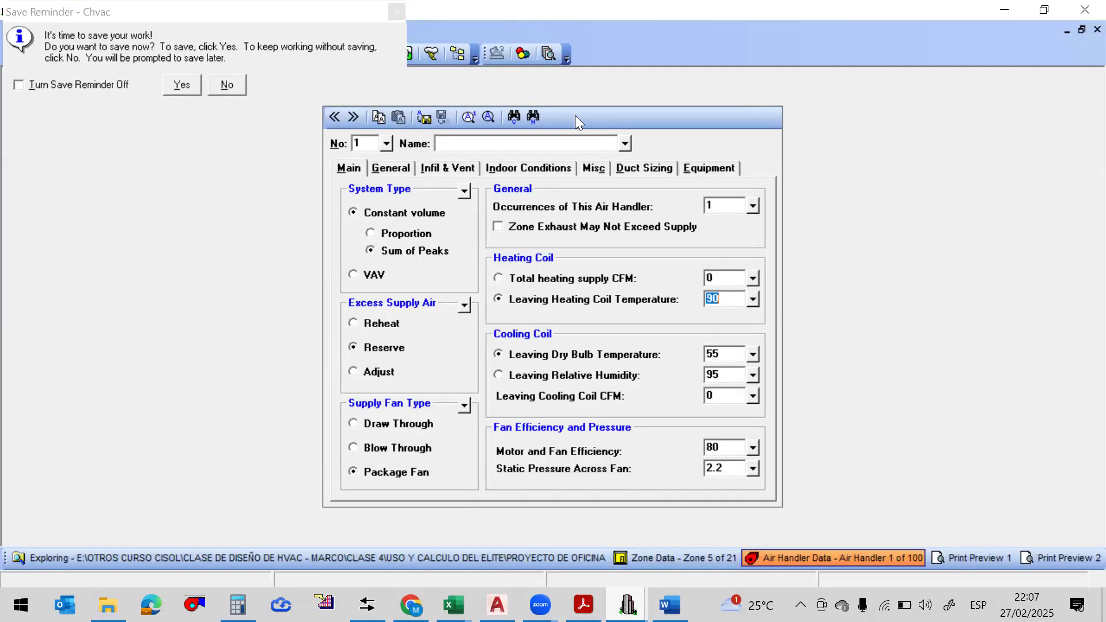
left_click(397, 11)
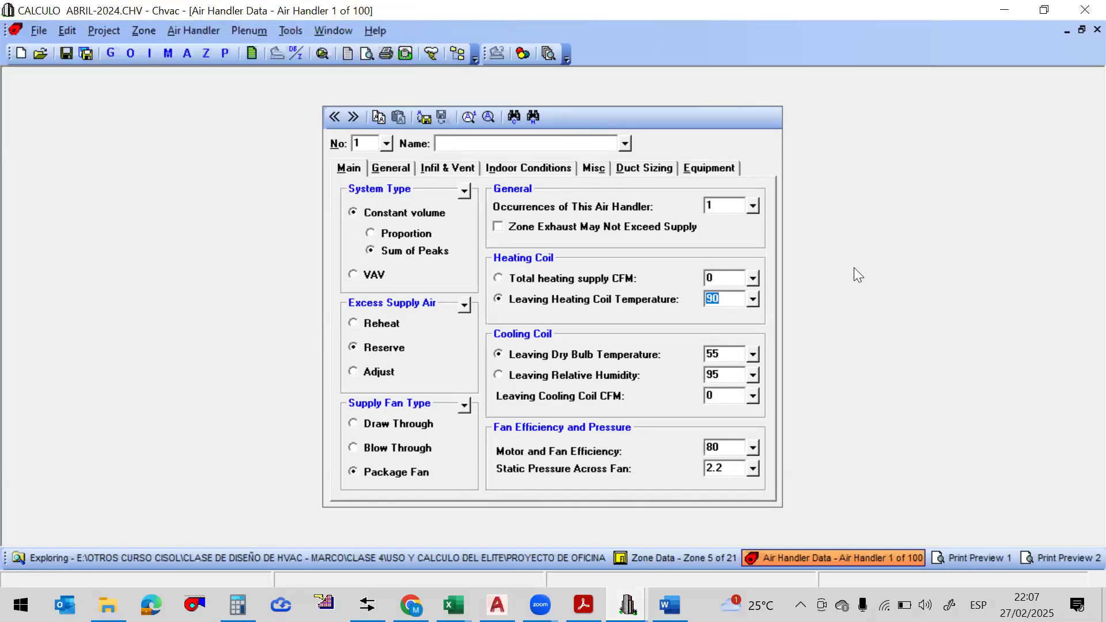
Point out the air handler's occurrences field and display its General settings with profiles and safety factors
left_click(725, 206)
left_click(727, 205)
left_click(382, 167)
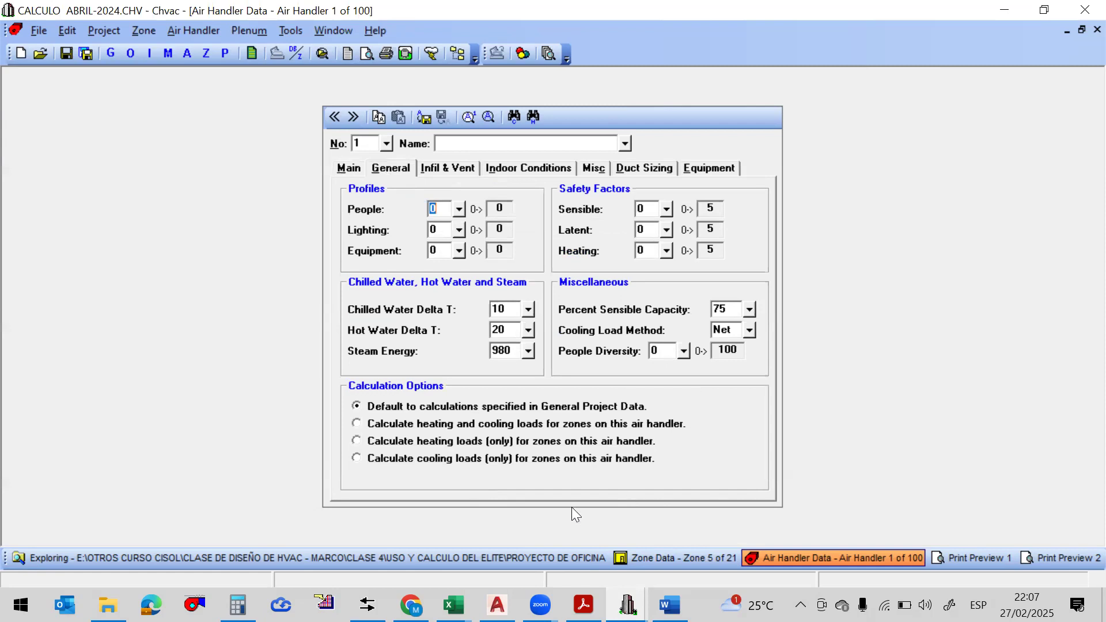
Switch to the PDF guide and skim from section 3.5.2 General through the infiltration and ventilation data to 3.5.4 Indoor Conditions
left_click(583, 605)
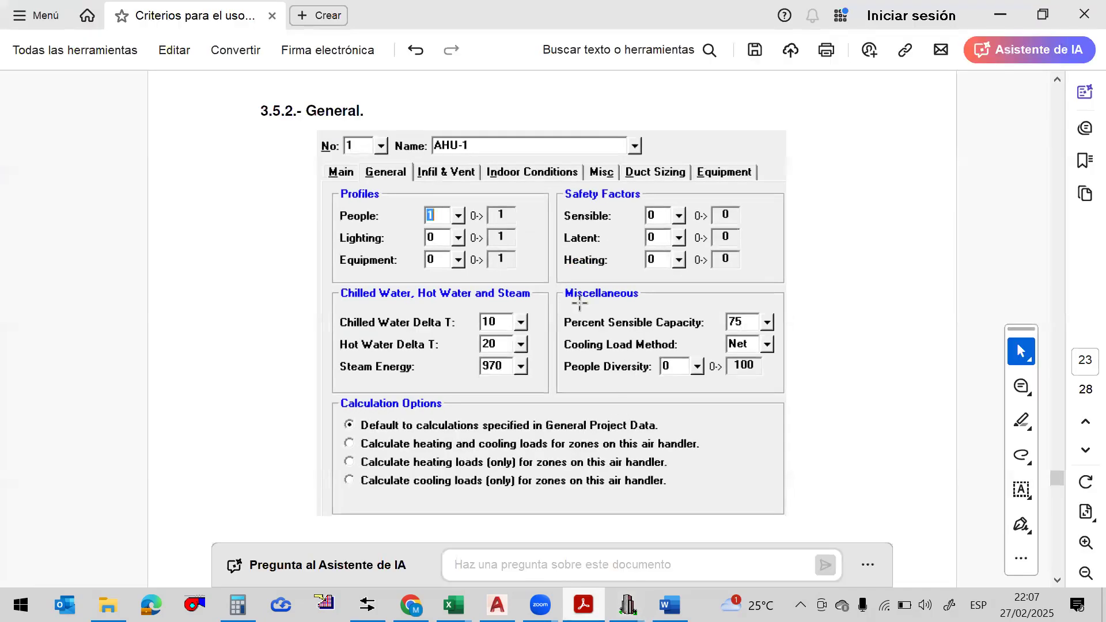
scroll(527, 301, "down", 10)
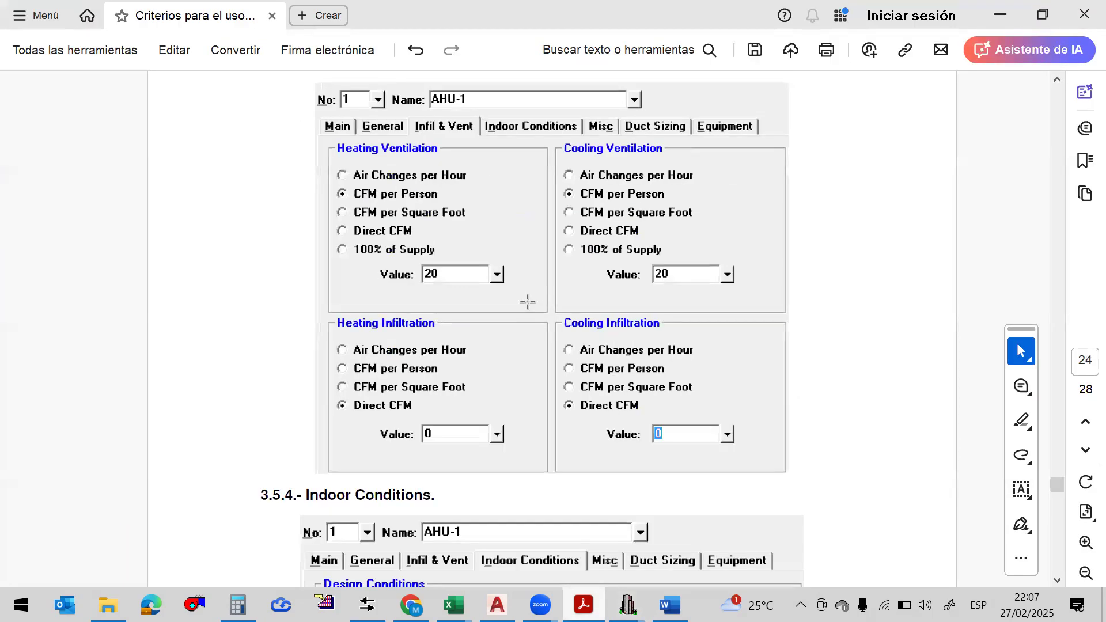
scroll(528, 302, "up", 1)
scroll(528, 302, "down", 10)
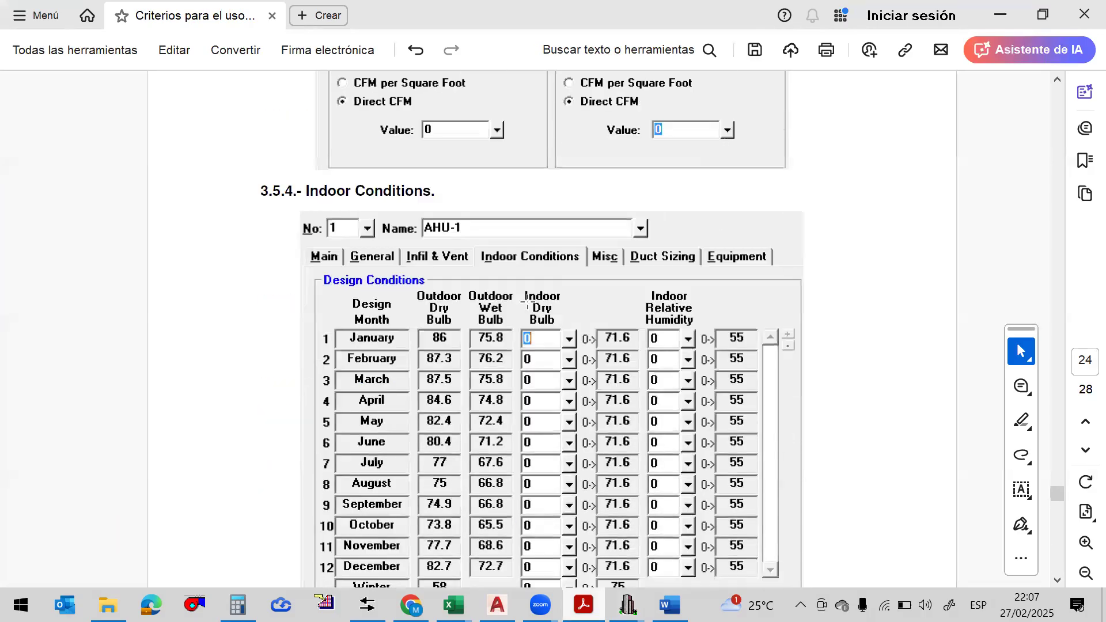
Skim section 3.5.4 Indoor Conditions in the guide, go back to 3.5.2 General, and switch to the CALCULO ABRIL-2024 project in Chvac
scroll(527, 302, "down", 2)
scroll(529, 276, "up", 10)
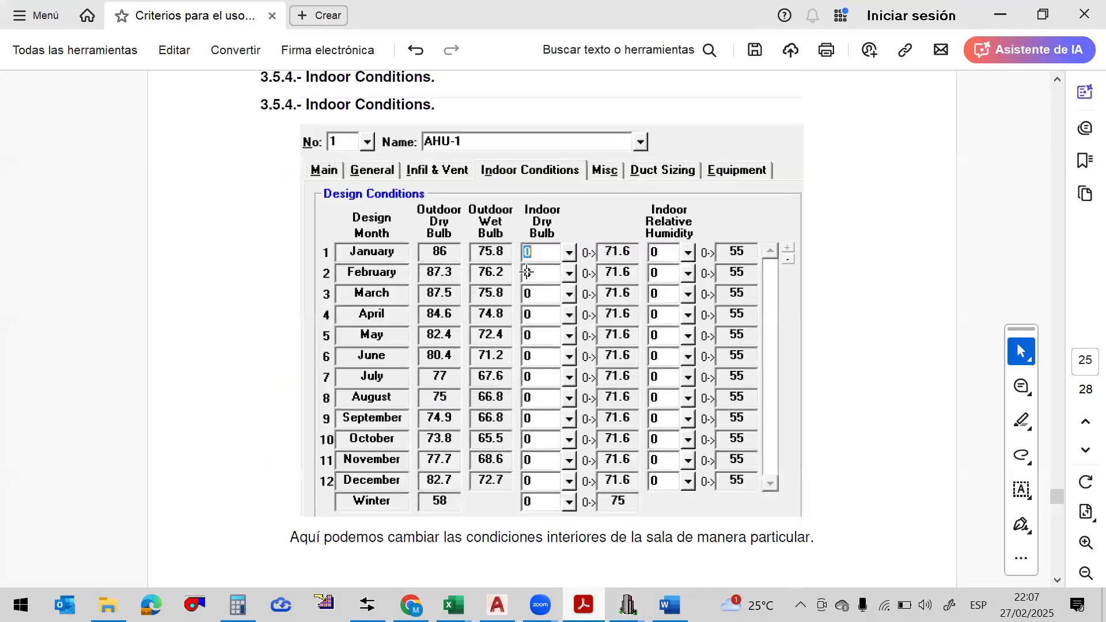
scroll(529, 255, "up", 8)
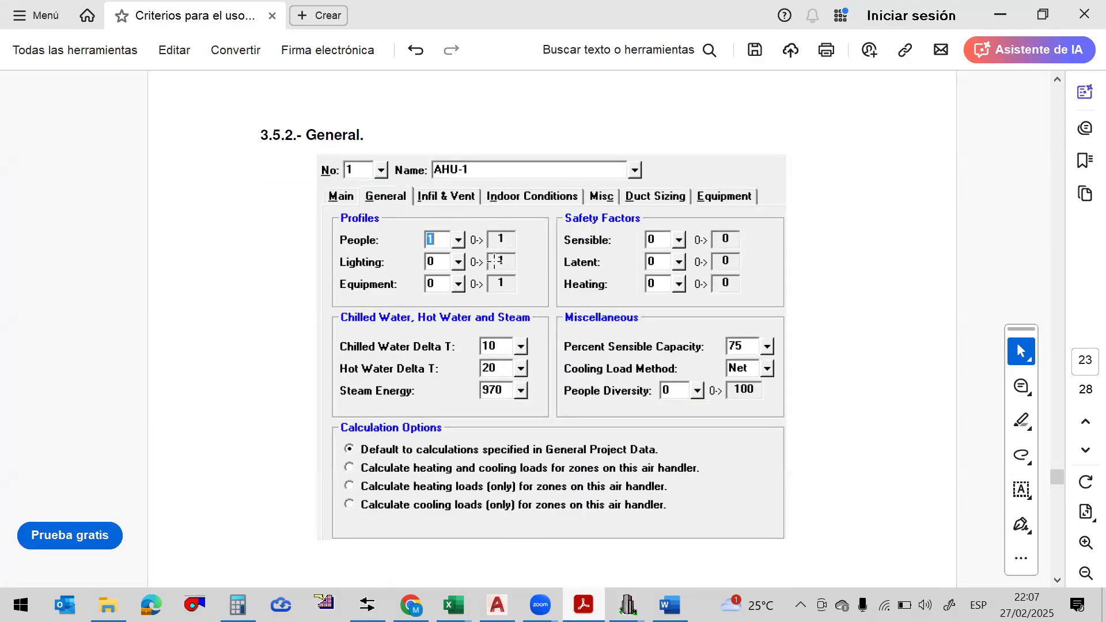
mouse_move(627, 605)
left_click(587, 530)
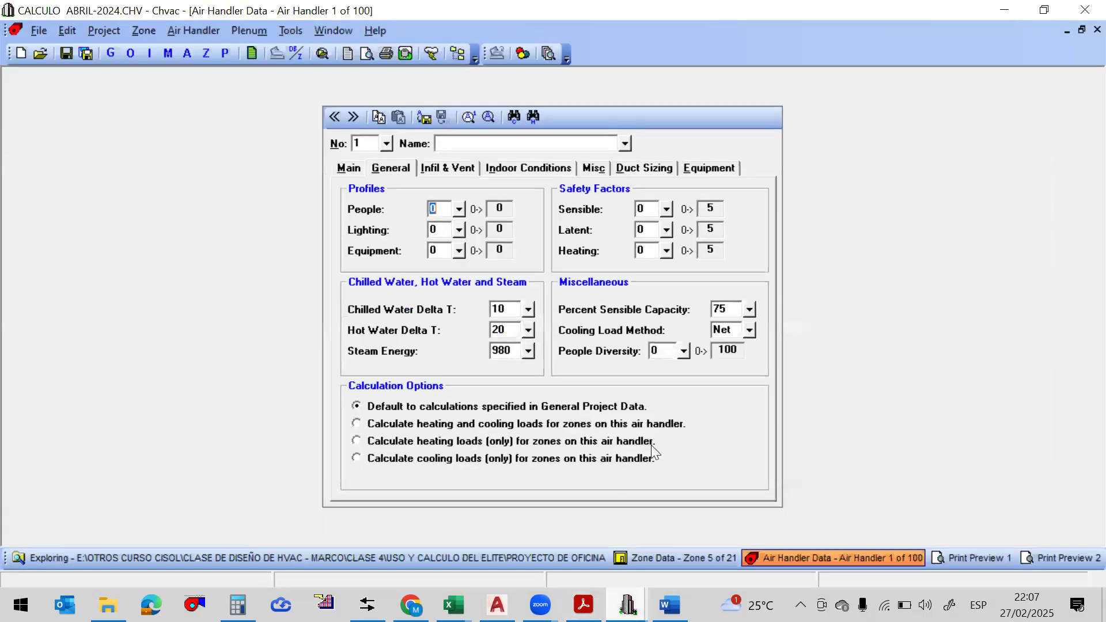
Examine the operating profiles available for people and the choices for the sensible safety factor on air handler 1
left_click(459, 209)
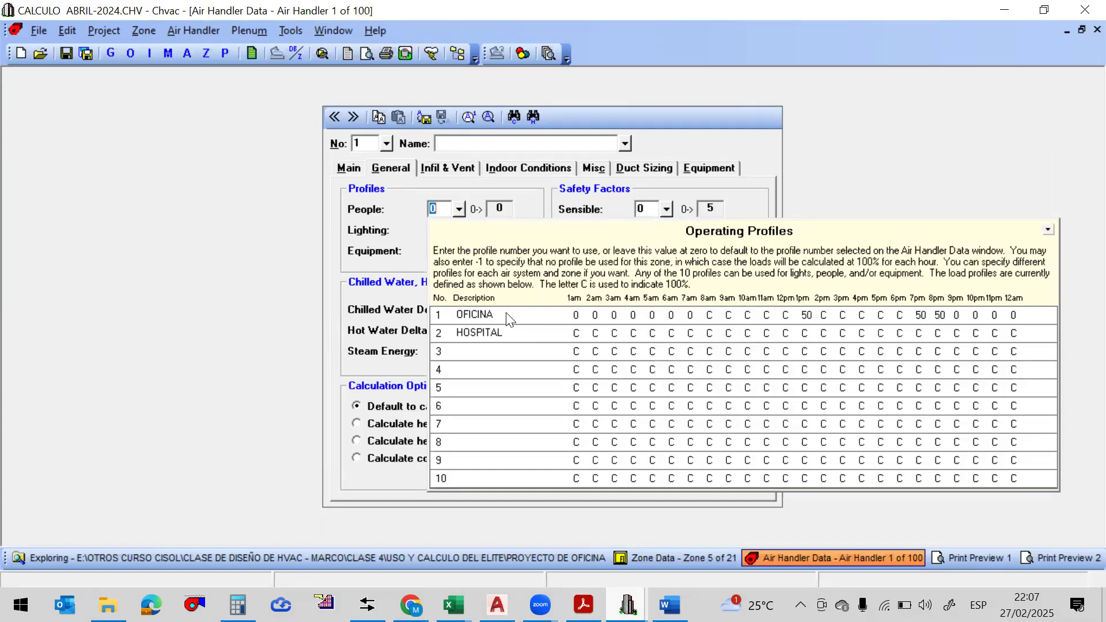
left_click(847, 196)
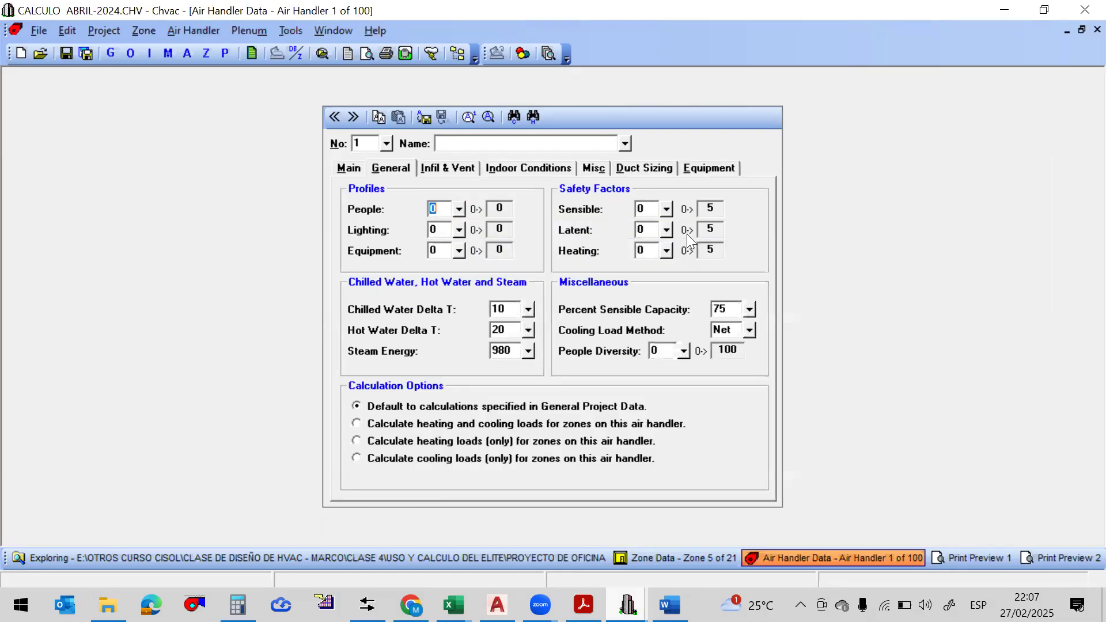
left_click(667, 208)
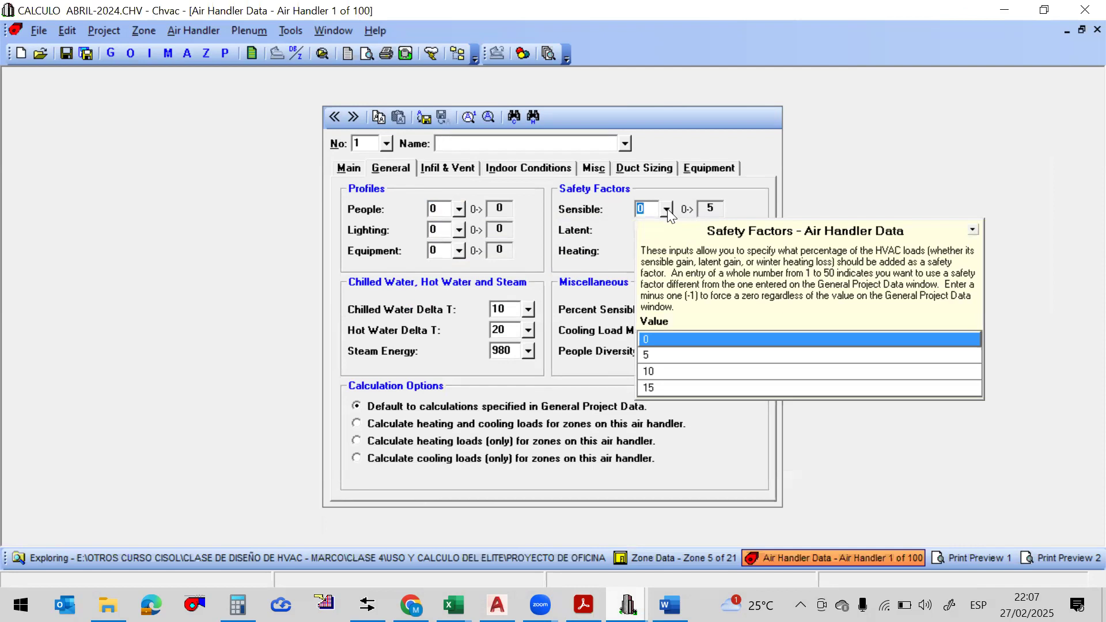
left_click(667, 210)
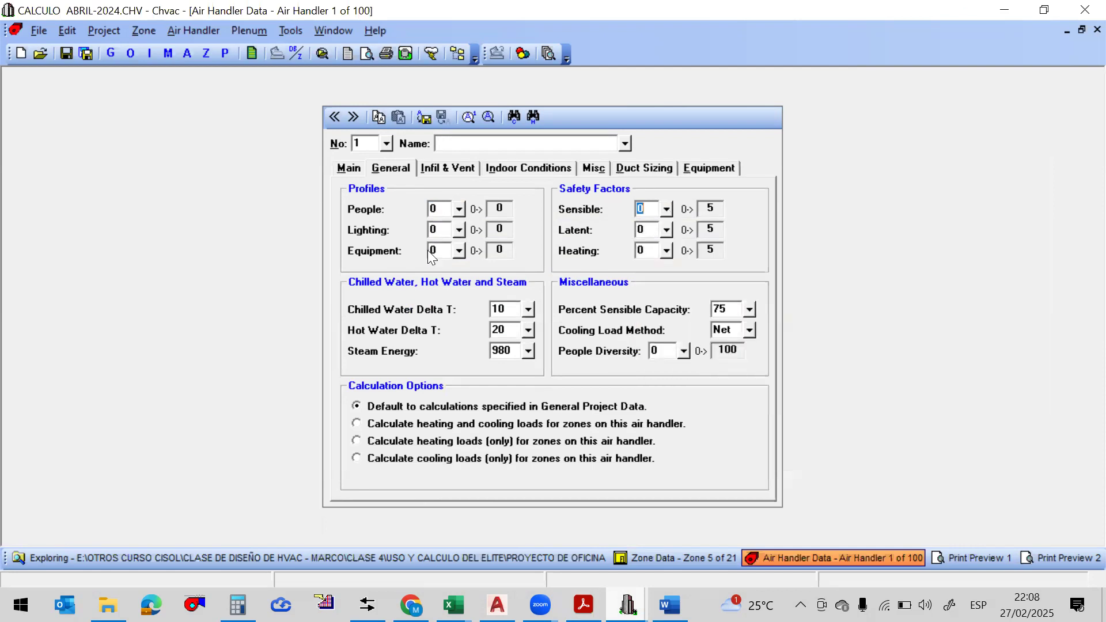
Review the choices for chilled and hot water delta T, steam energy, percent sensible capacity and cooling load method
left_click(533, 309)
left_click(533, 309)
left_click(529, 333)
left_click(529, 333)
left_click(529, 355)
left_click(528, 353)
left_click(747, 310)
left_click(750, 330)
left_click(750, 331)
Set air handler 1's sensible, latent and heating safety factors to 10 each
double_click(655, 204)
type("10")
double_click(651, 228)
type("10")
double_click(654, 252)
type("10")
Check section 3.5.3 Infiltration & Ventilation in the PDF guide, and display air handler 1's infiltration and ventilation settings in Chvac
left_click(583, 605)
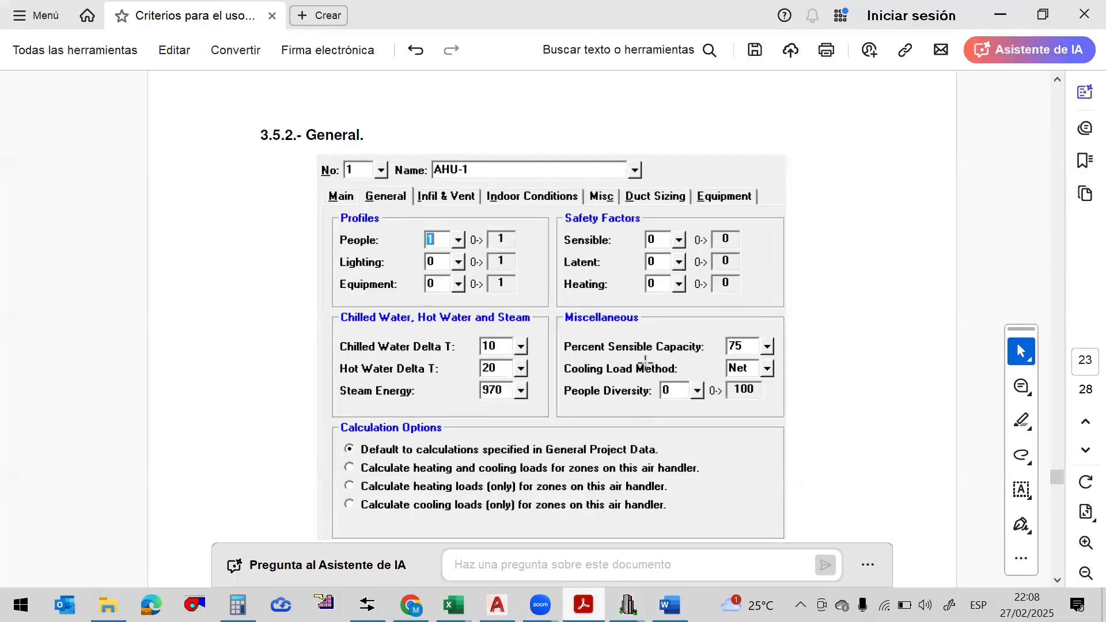
scroll(552, 346, "down", 5)
scroll(512, 187, "down", 1)
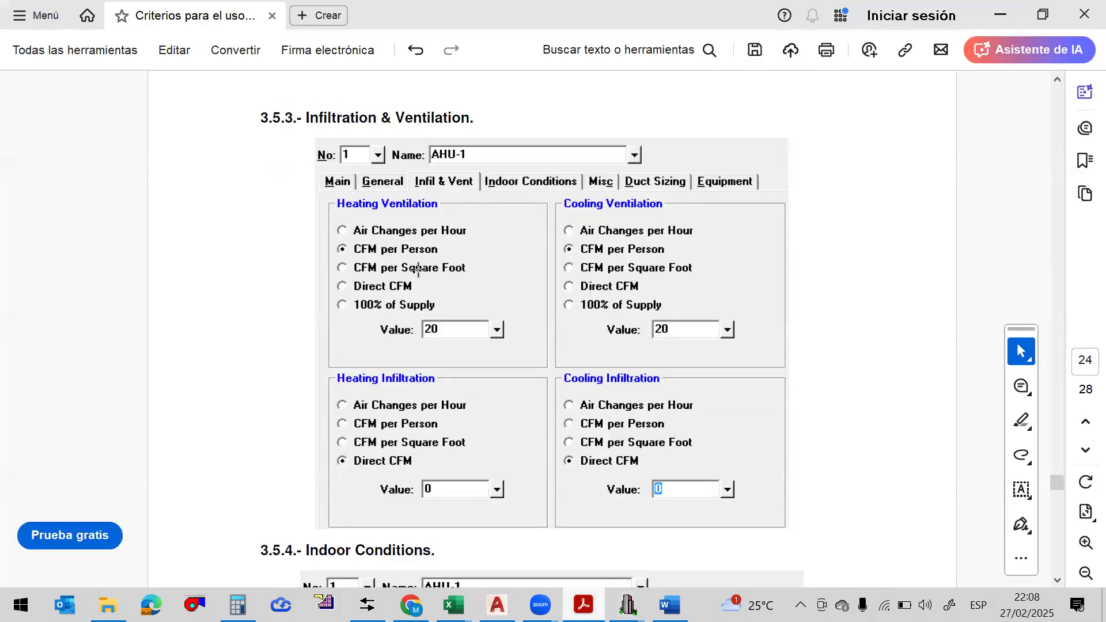
left_click(1001, 14)
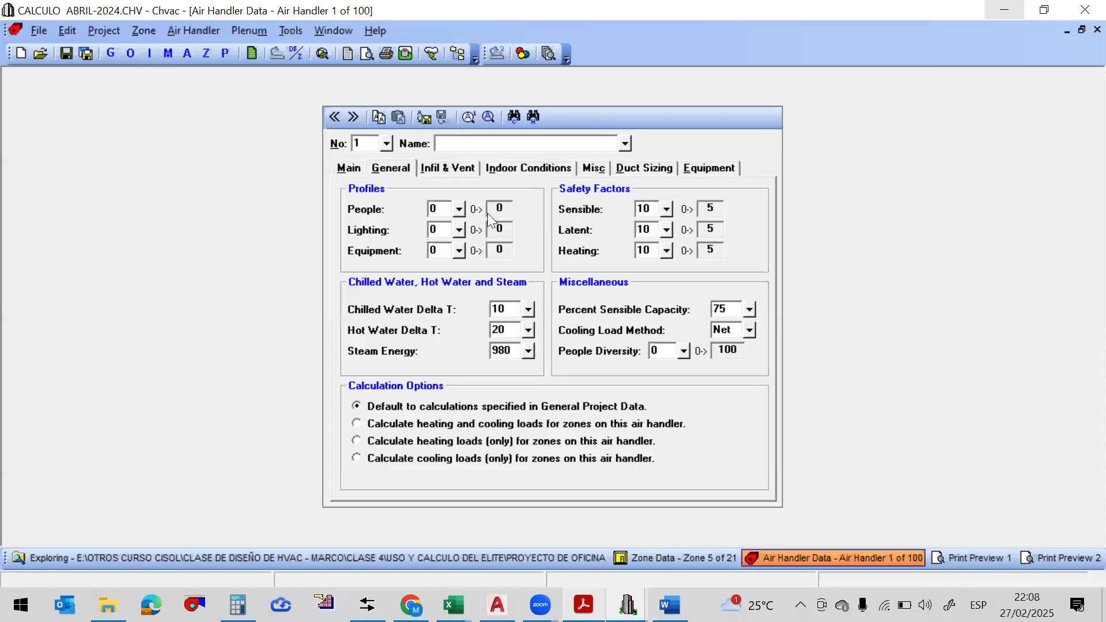
left_click(448, 169)
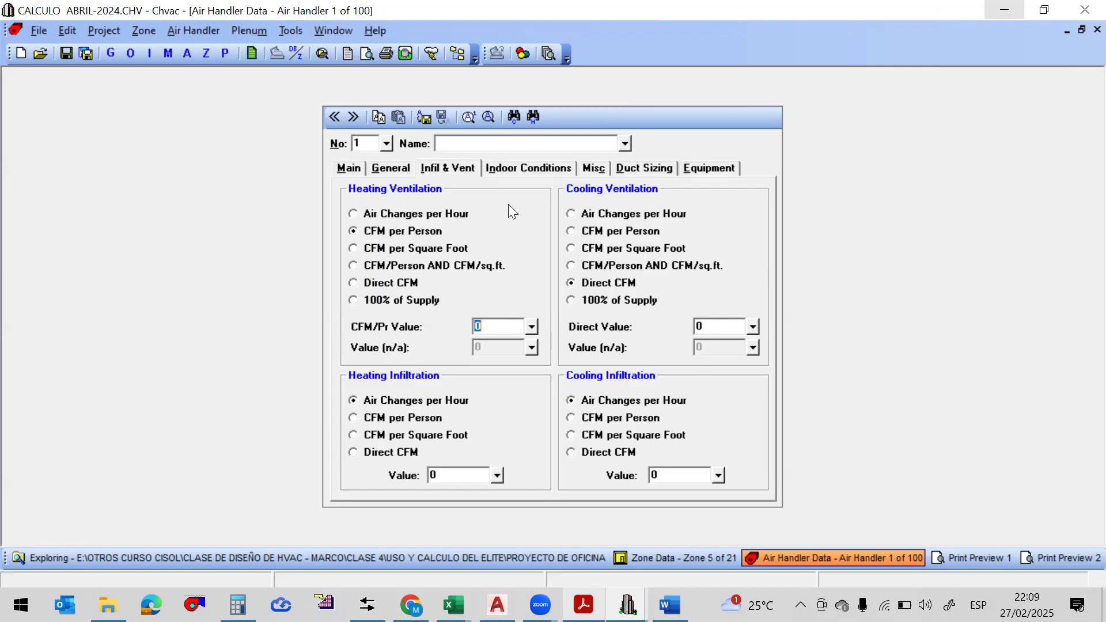
Check section 3.5.4 in the PDF guide, and point out August's indoor relative humidity in the air handler's indoor conditions in Chvac
left_click(584, 604)
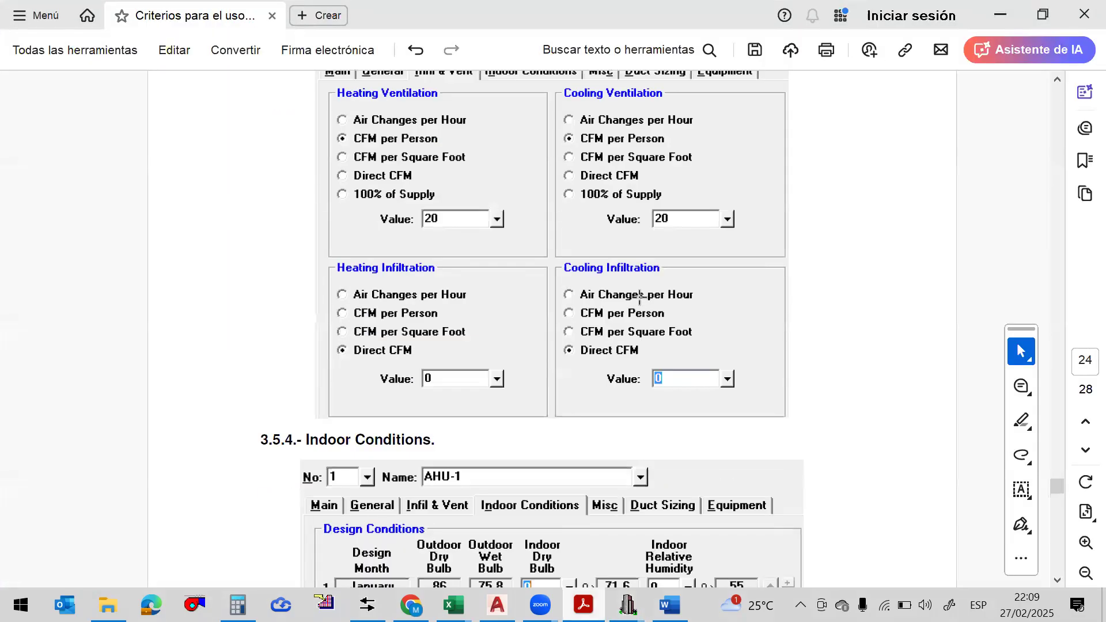
scroll(639, 295, "down", 5)
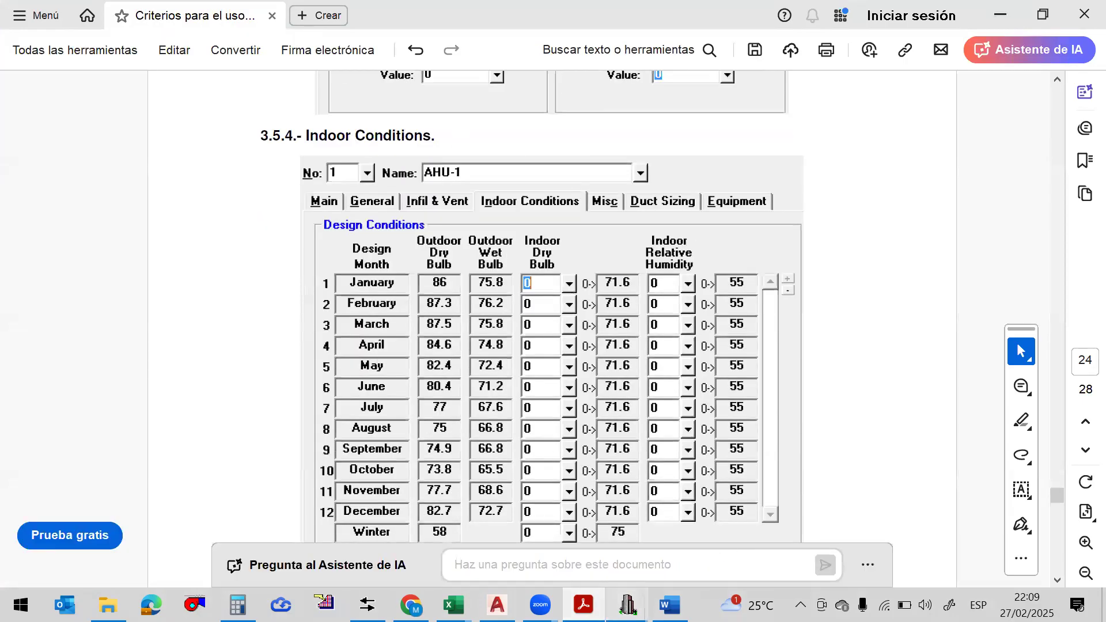
mouse_move(628, 604)
left_click(552, 517)
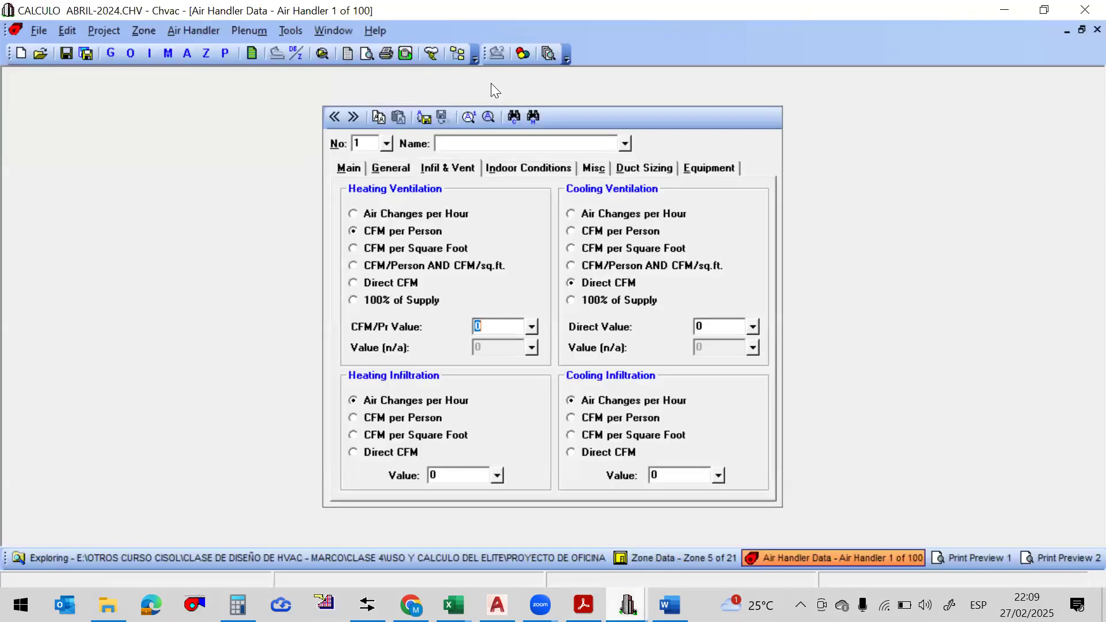
left_click(529, 168)
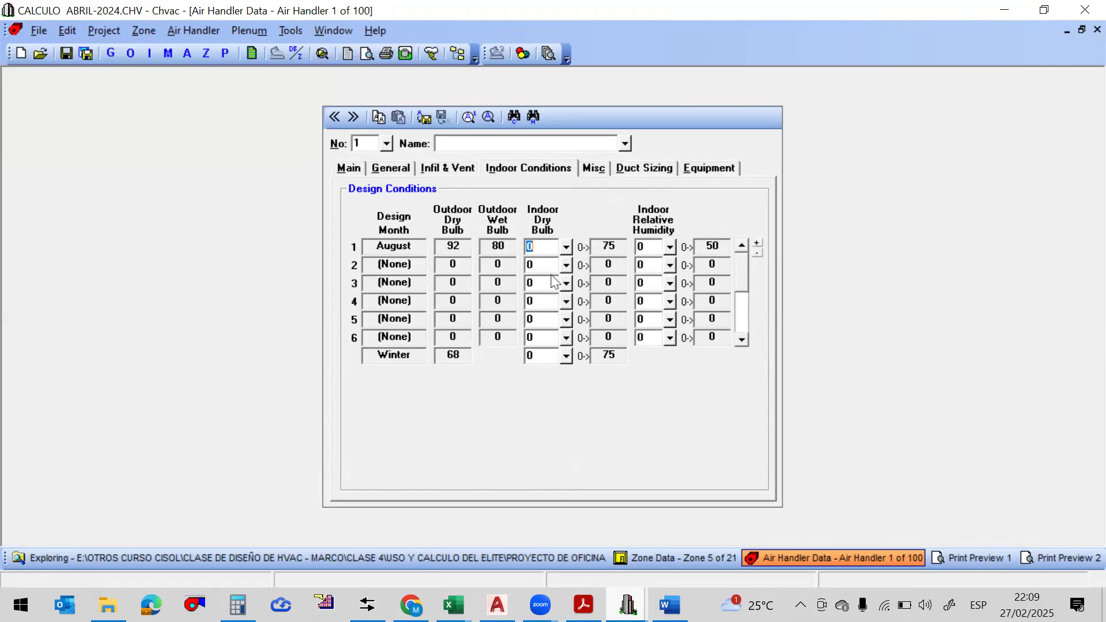
left_click(657, 246)
Look up section 3.5.5 Misc in the PDF guide, and display the air handler's miscellaneous settings in Chvac
left_click(584, 605)
scroll(667, 344, "down", 10)
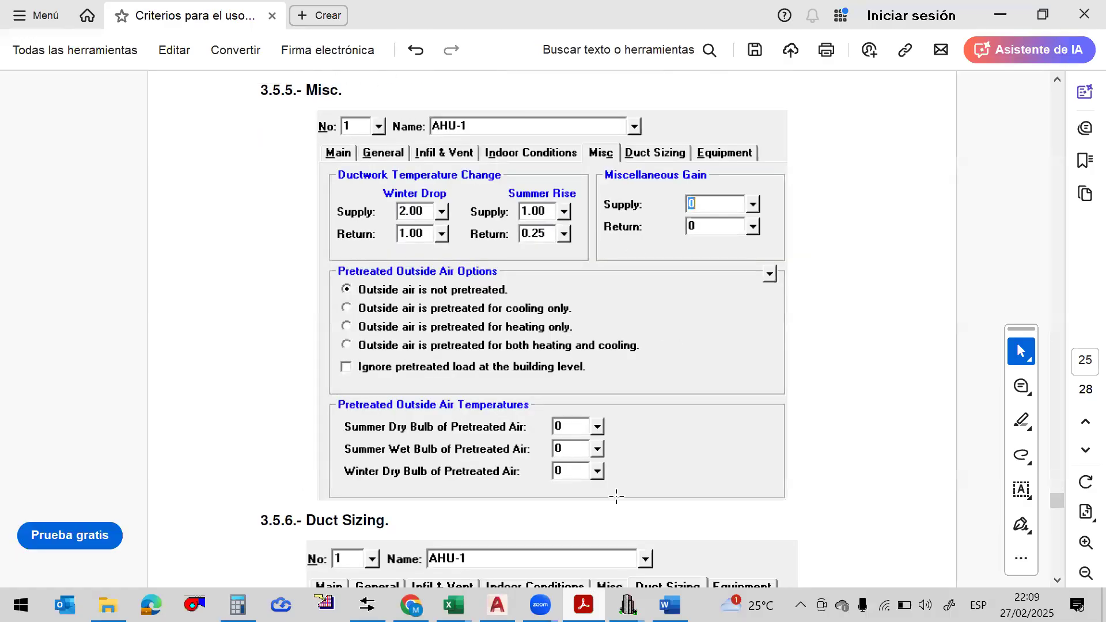
mouse_move(628, 605)
left_click(554, 512)
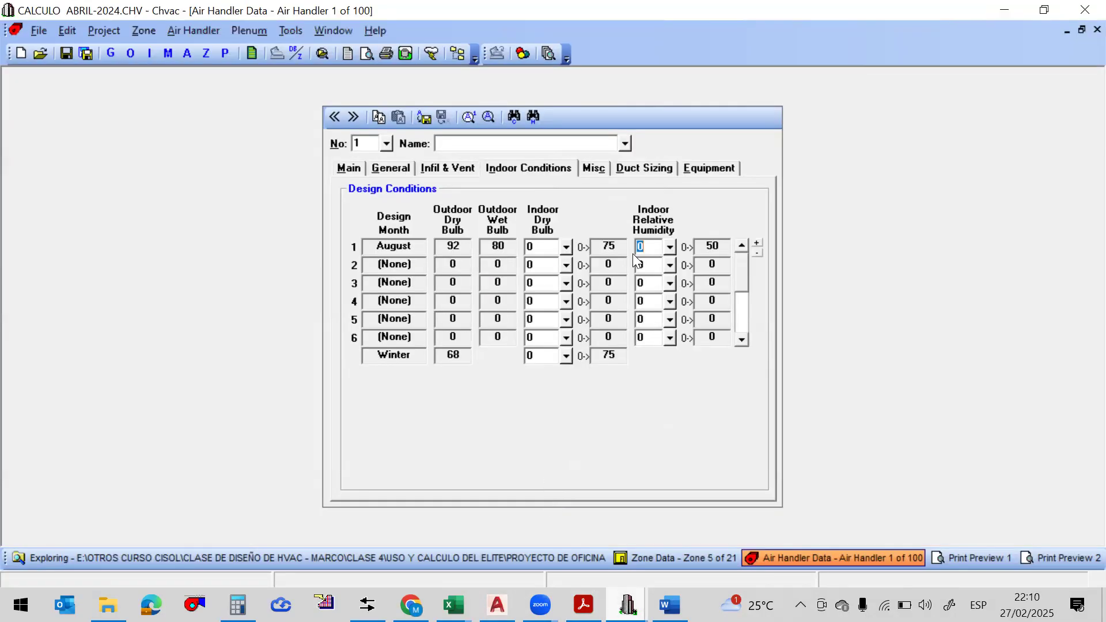
left_click(602, 172)
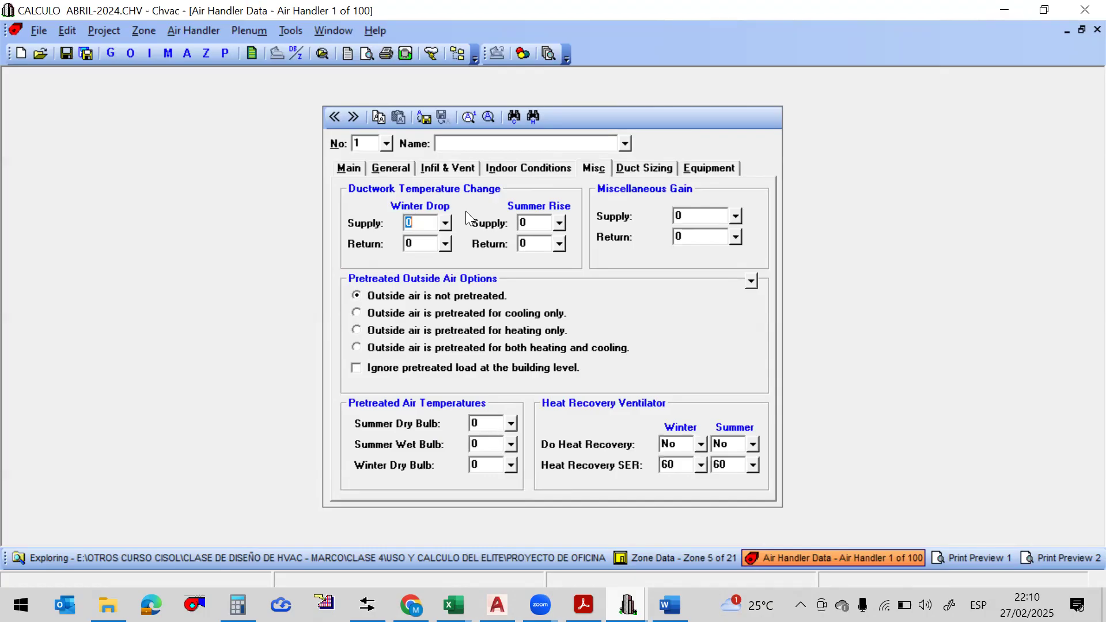
Set the ductwork winter temperature drop to 4.00 for supply and 2.00 for return, using the insulated, high values
left_click(447, 223)
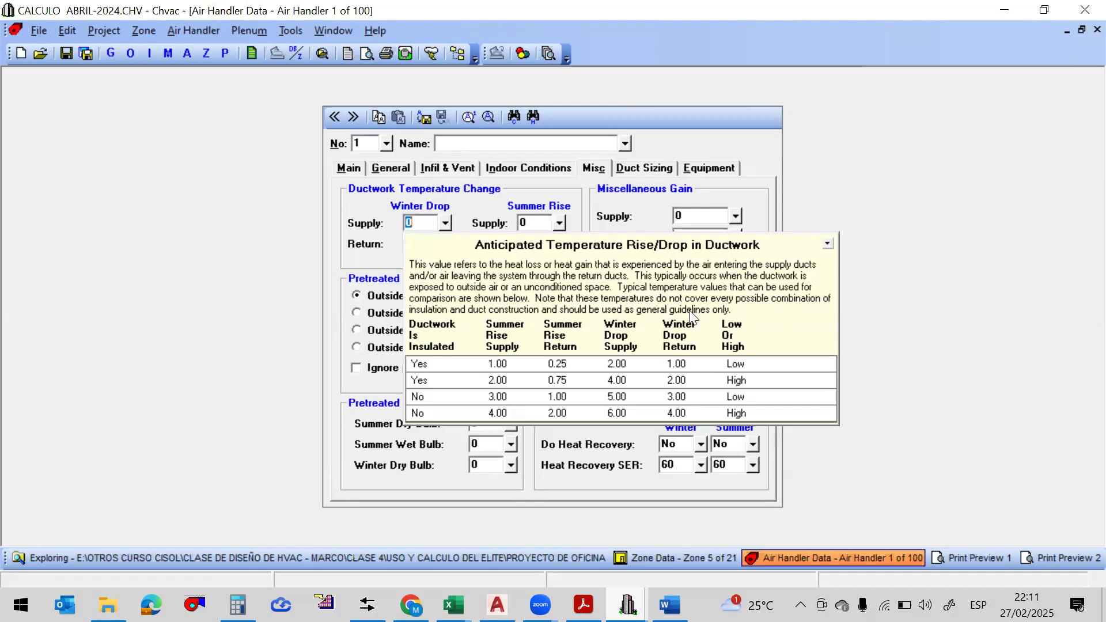
left_click(452, 366)
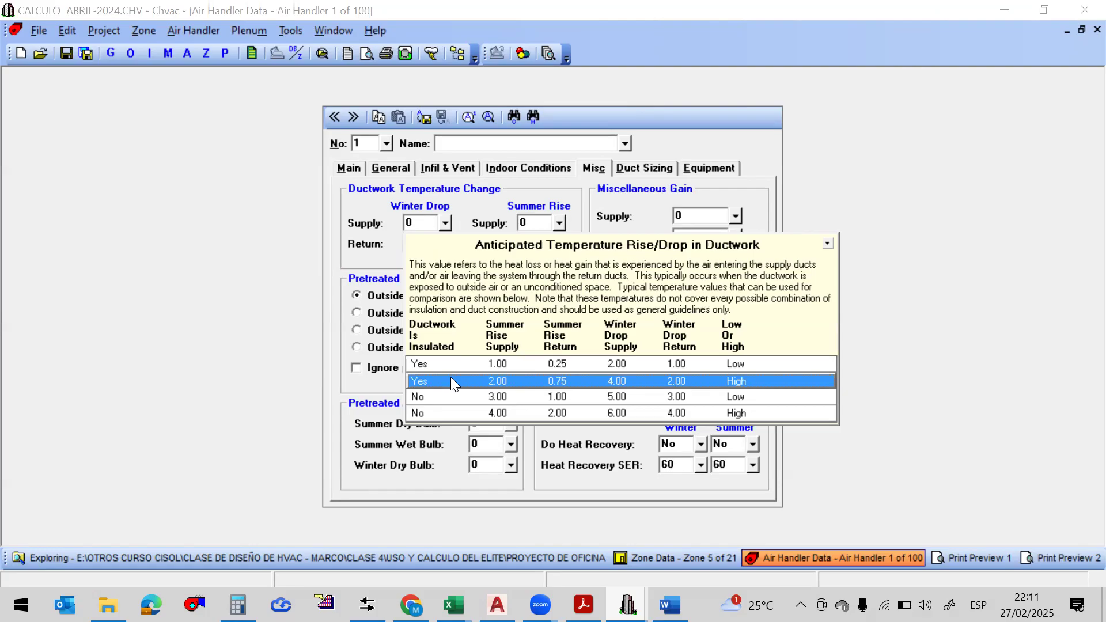
left_click(451, 381)
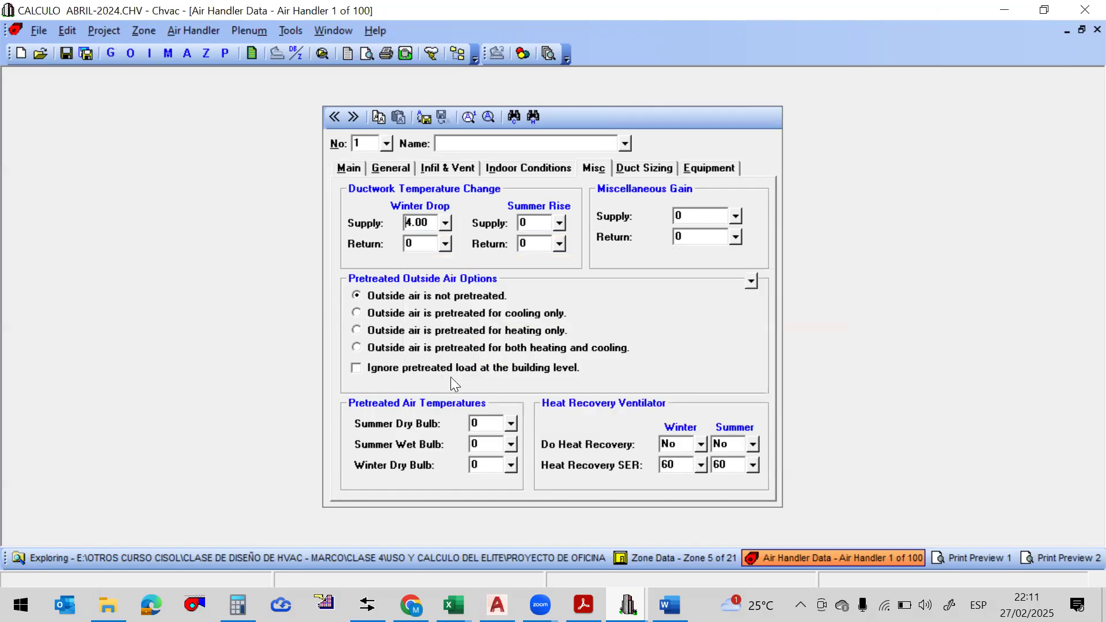
left_click(445, 243)
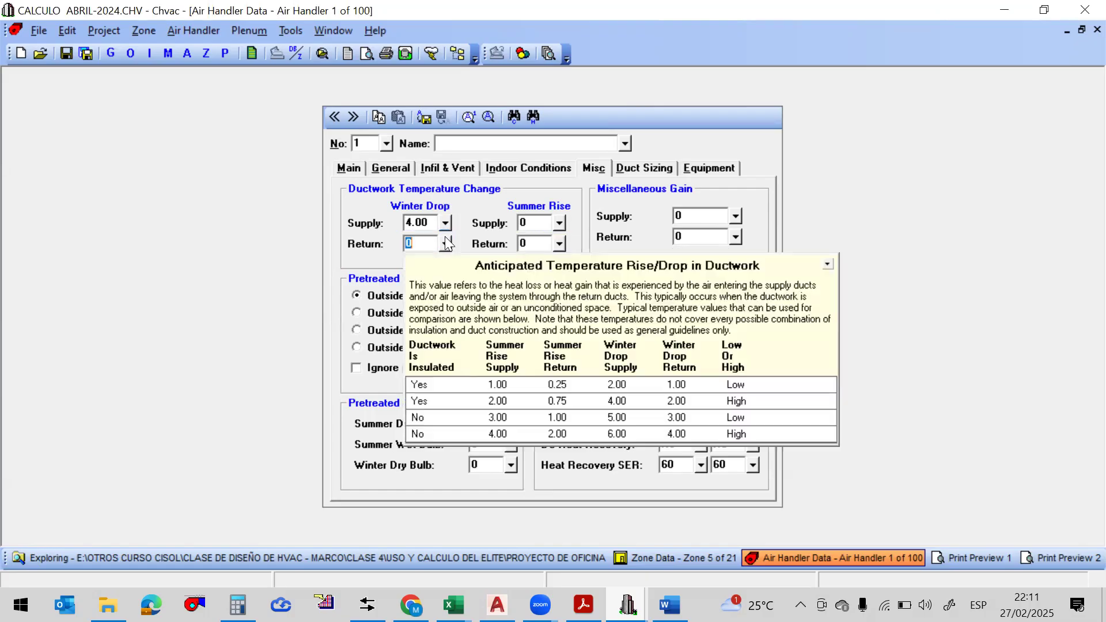
left_click(452, 406)
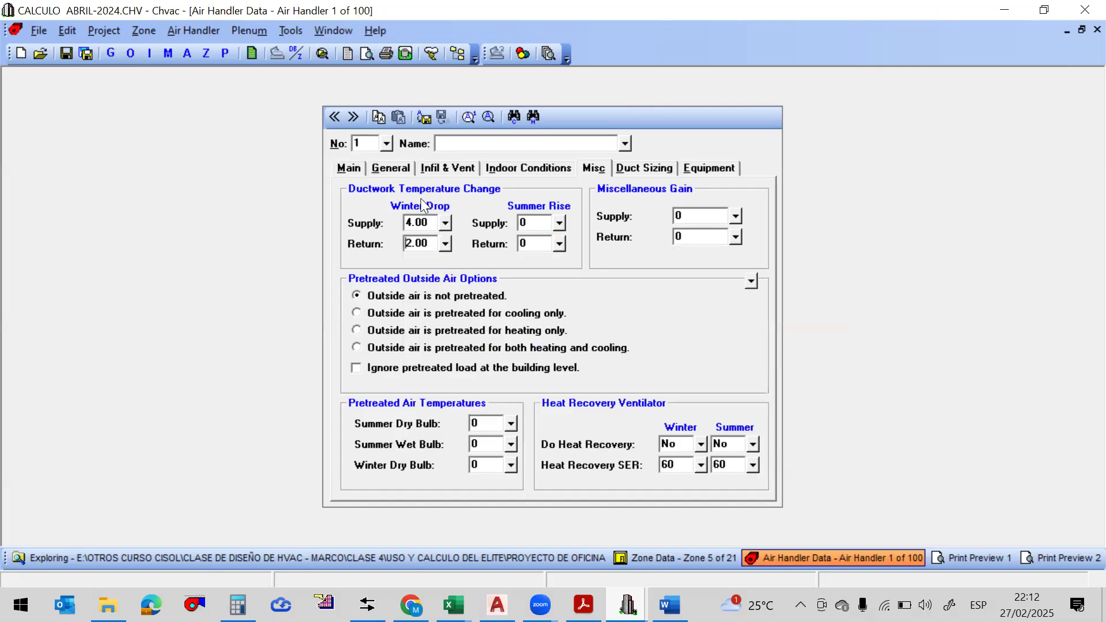
Set the ductwork summer temperature rise to 2.00 for both supply and return
left_click(561, 218)
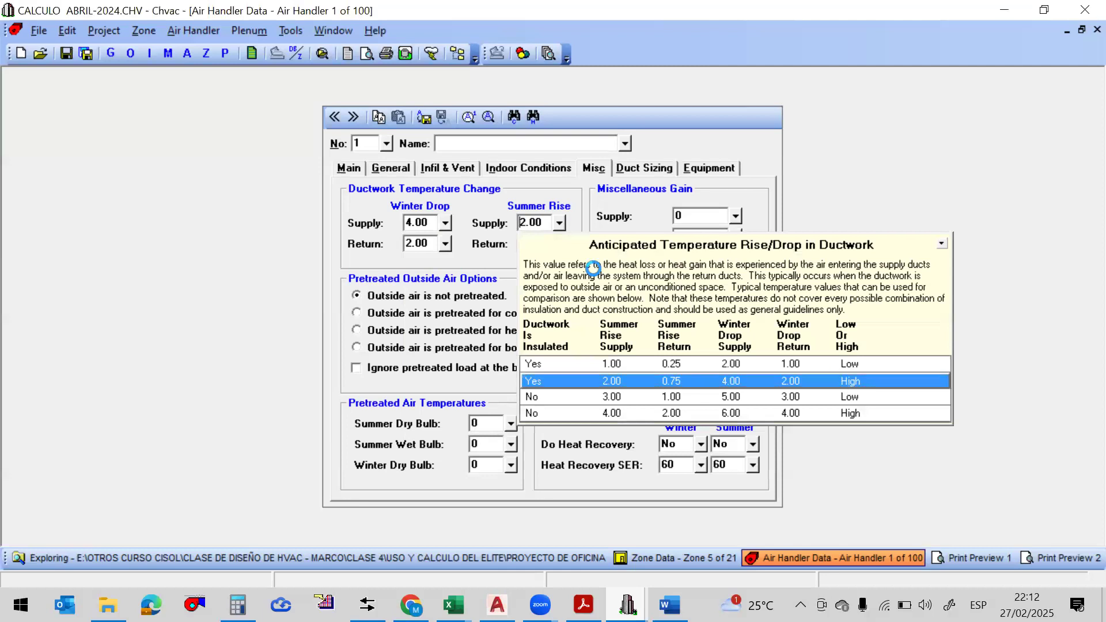
left_click(844, 379)
left_click(559, 242)
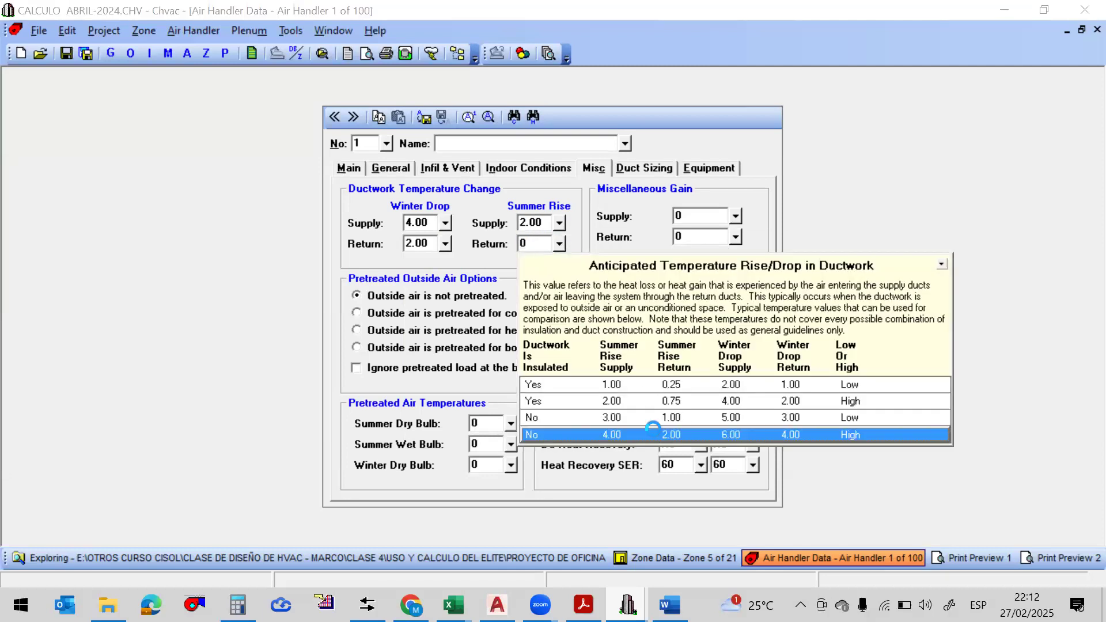
left_click(662, 434)
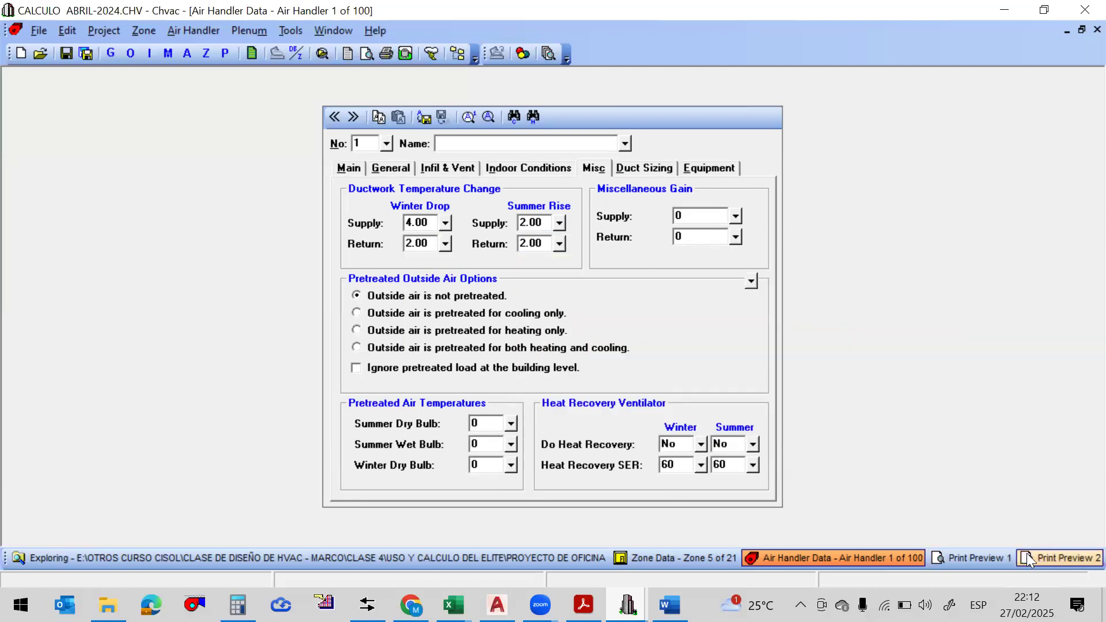
Compare the Air Handler #1 Summary Loads page between the two open print previews
left_click(1054, 556)
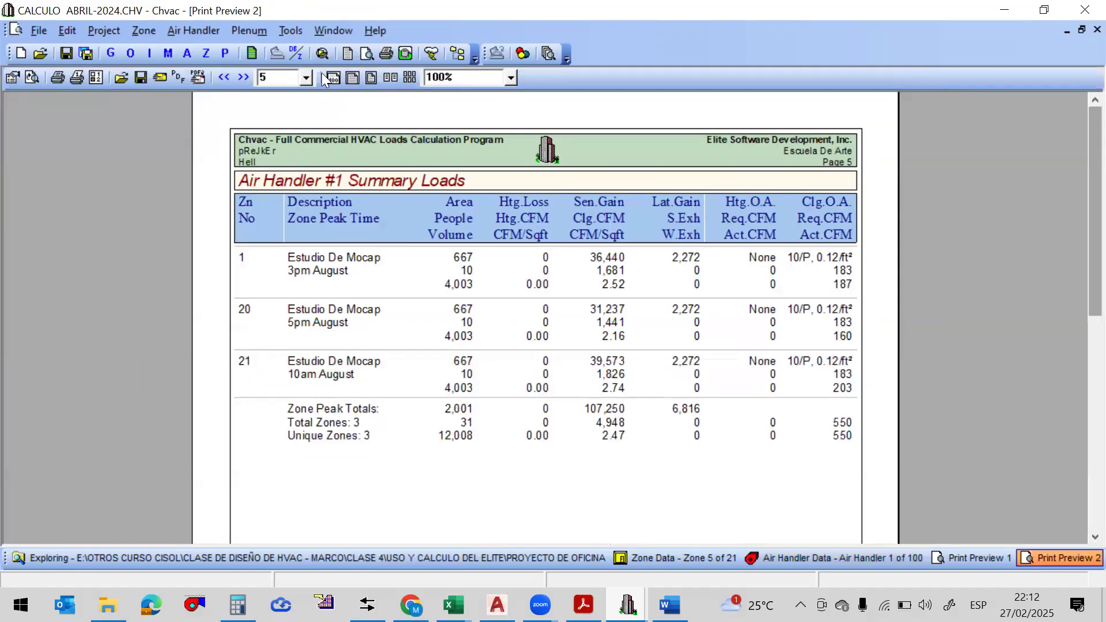
left_click(973, 558)
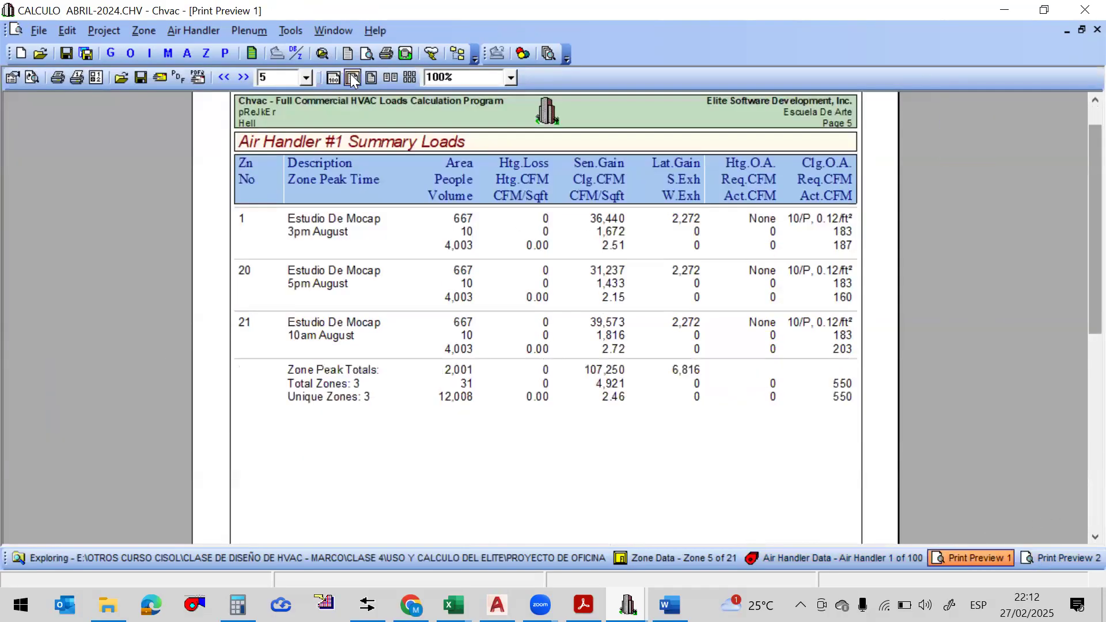
left_click(1061, 558)
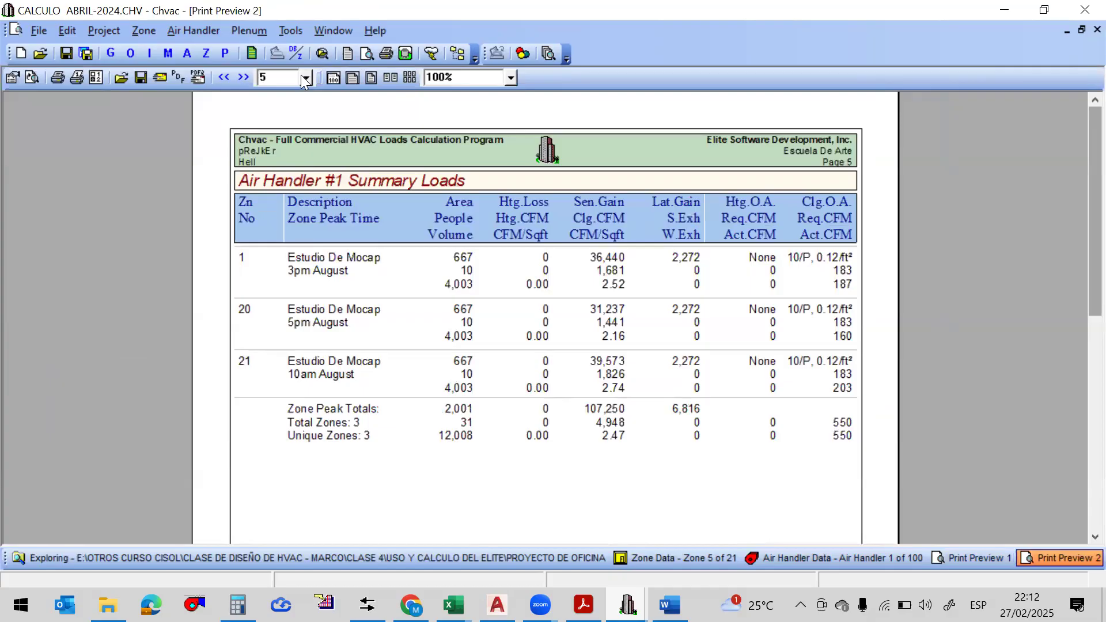
Examine the sensible and latent gains in page 6's Total Load Summary in the second preview, and return to the first preview
left_click(302, 76)
left_click(377, 242)
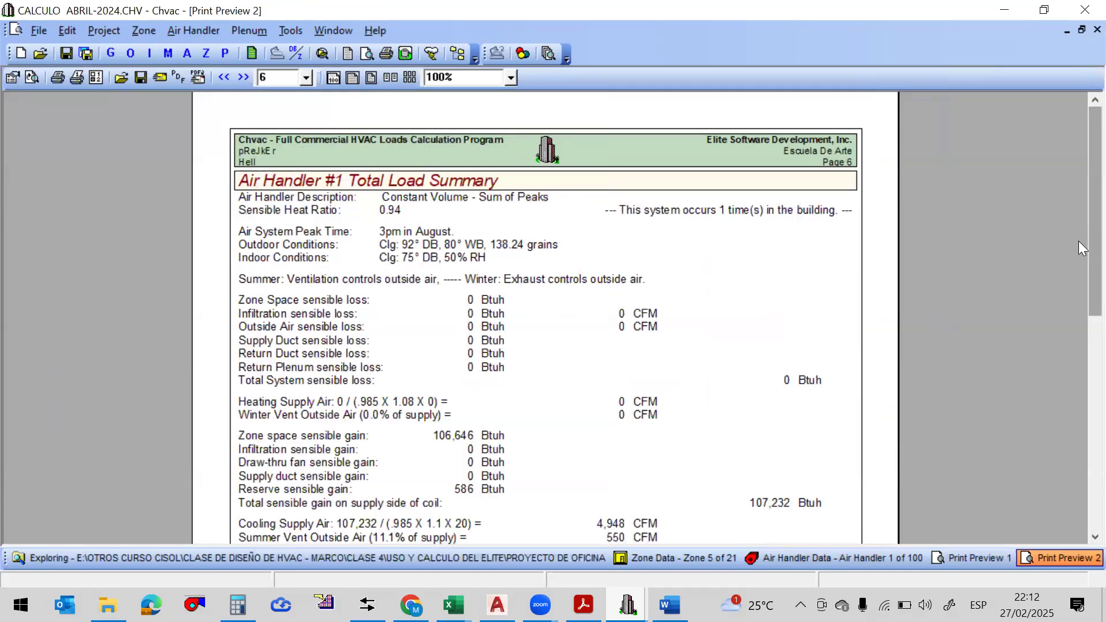
scroll(1081, 248, "down", 5)
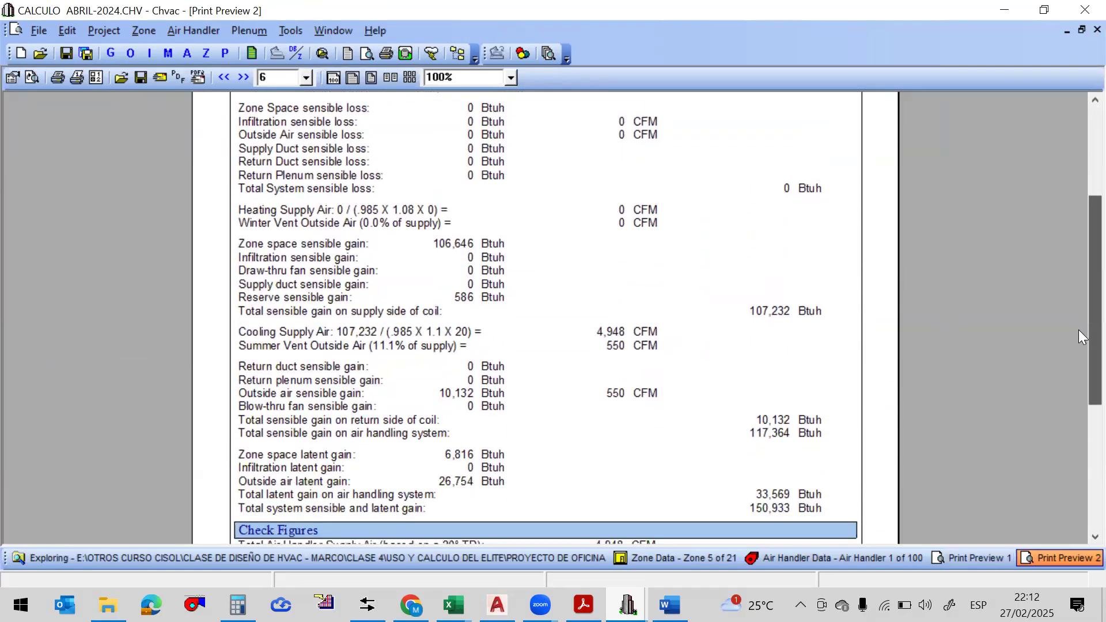
scroll(1079, 337, "down", 1)
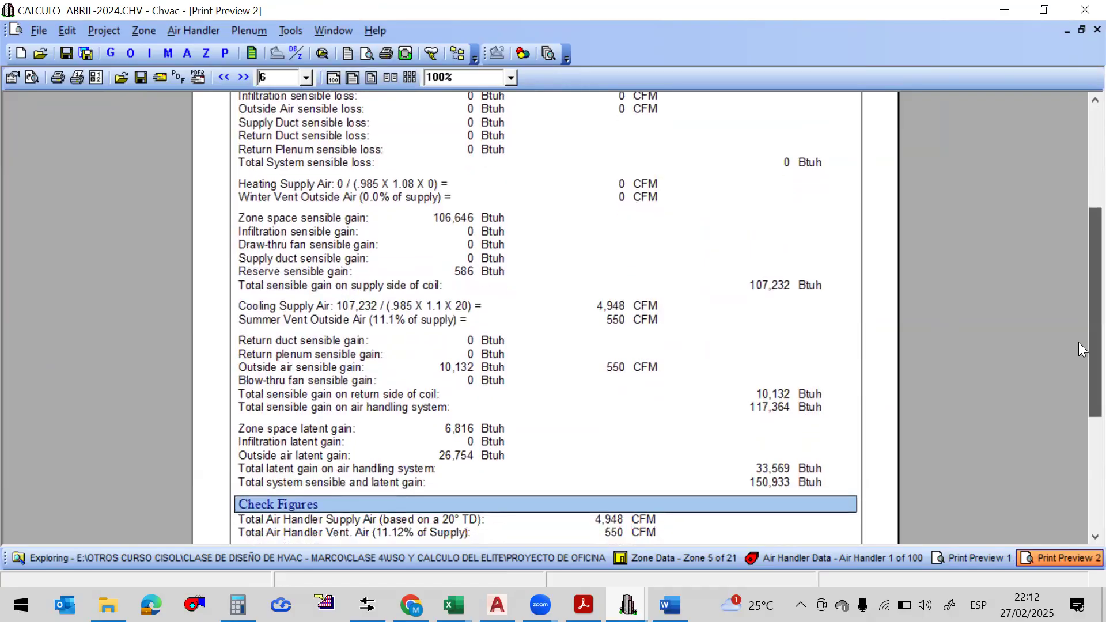
scroll(1078, 346, "down", 1)
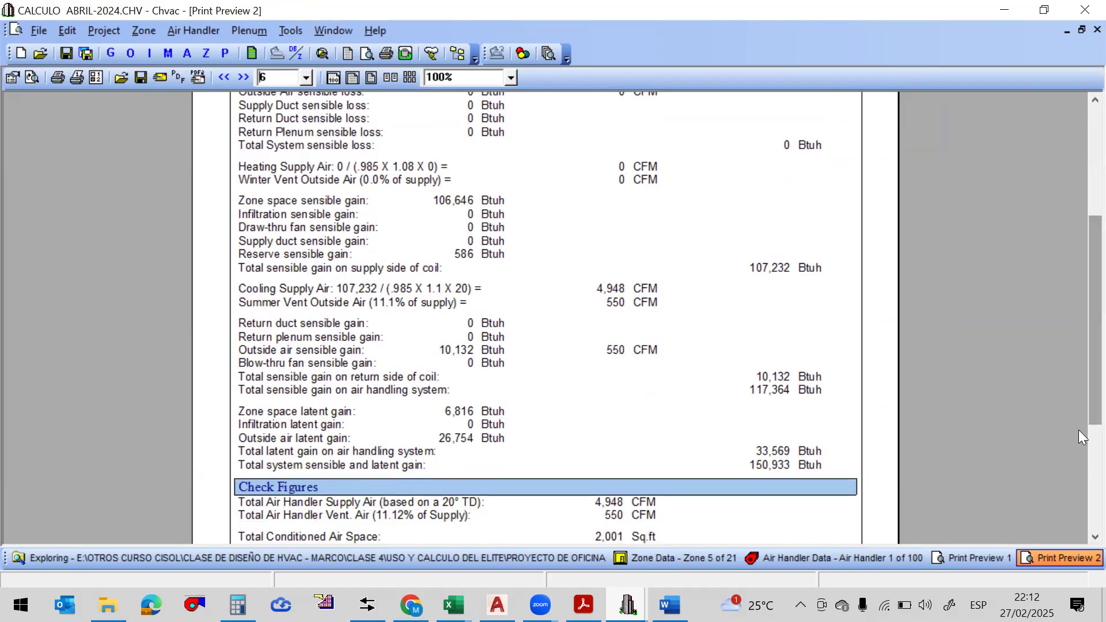
scroll(1080, 394, "up", 3)
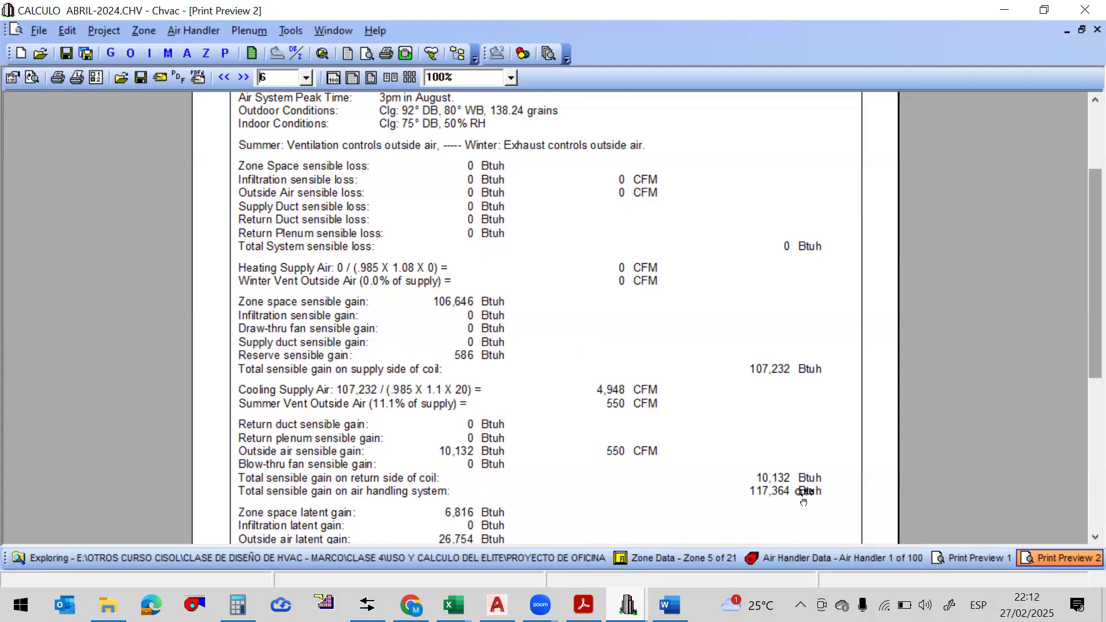
left_click(982, 563)
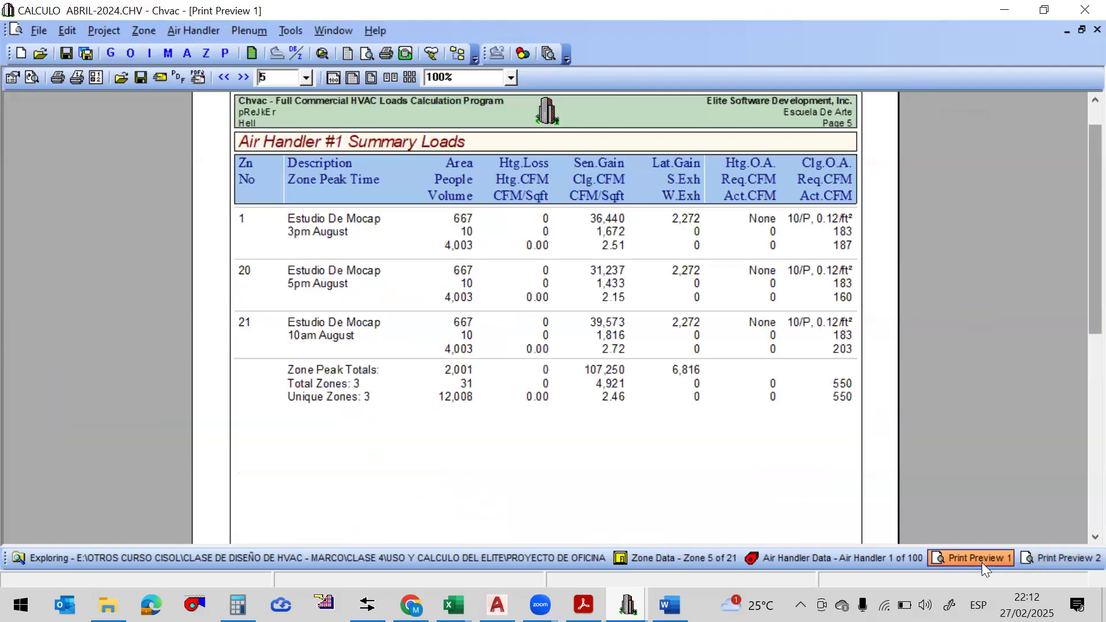
Return to Air Handler 1's miscellaneous data and read the help for the supply and return miscellaneous gains
left_click(832, 558)
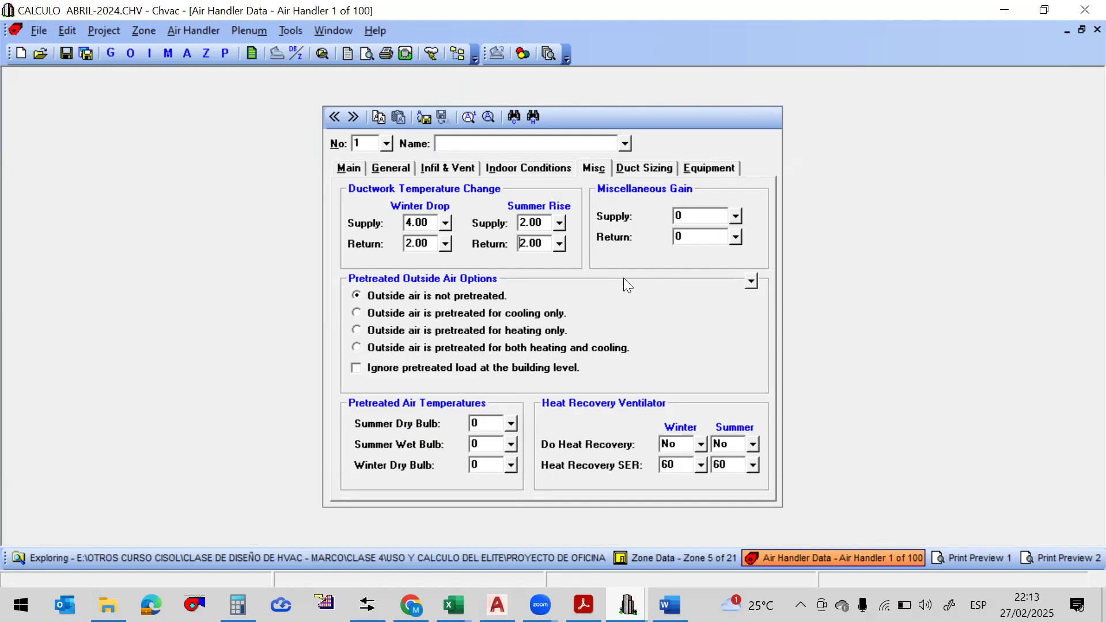
left_click(643, 294)
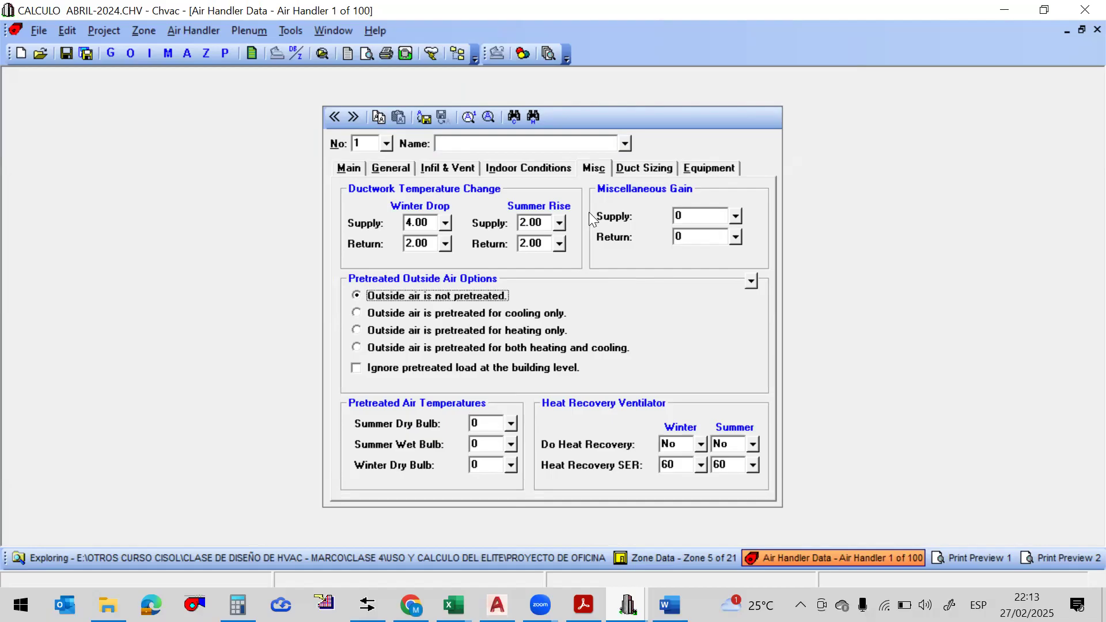
left_click(737, 214)
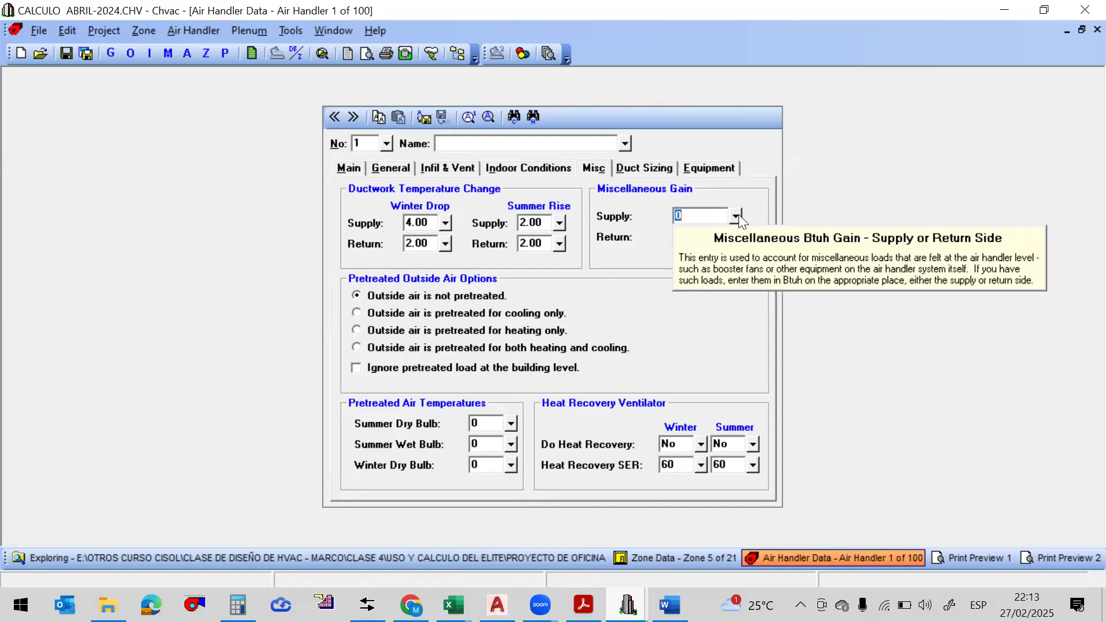
left_click(736, 238)
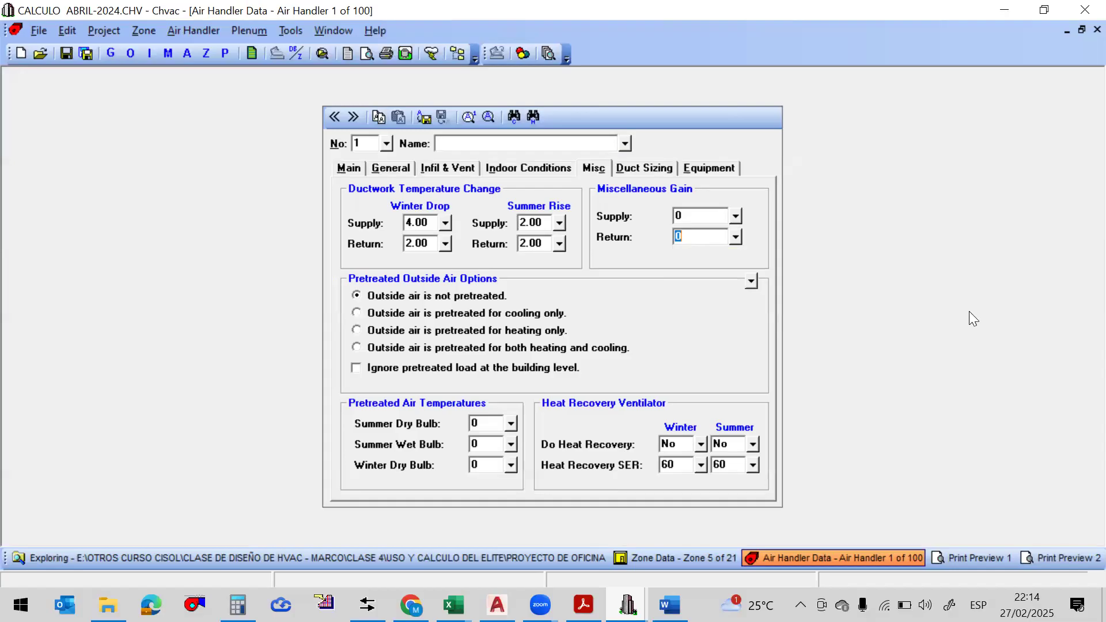
left_click(737, 218)
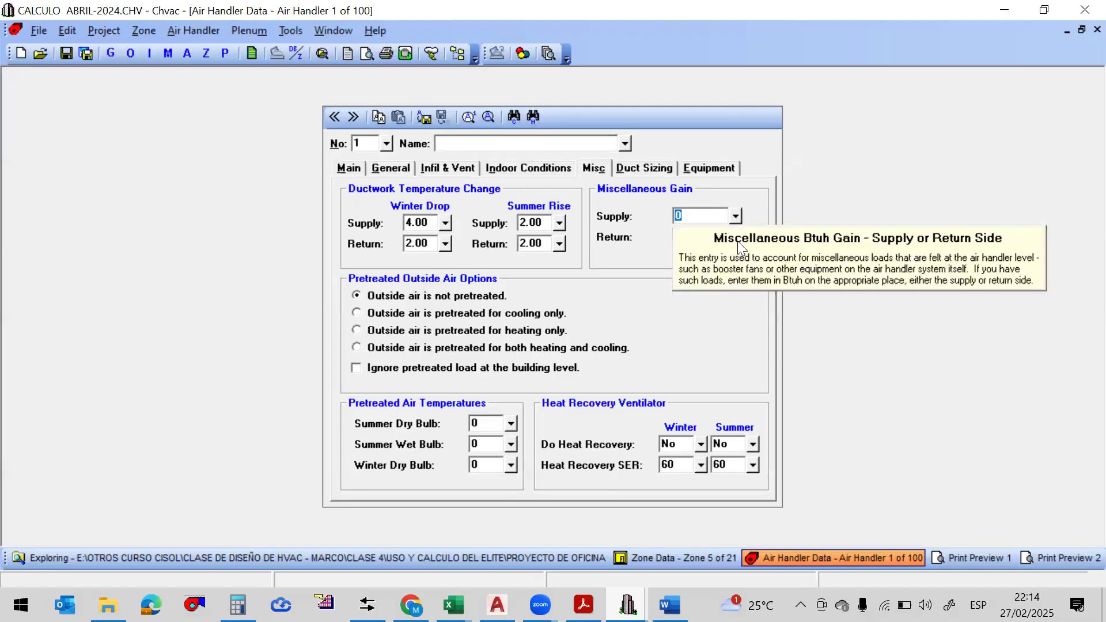
left_click(737, 238)
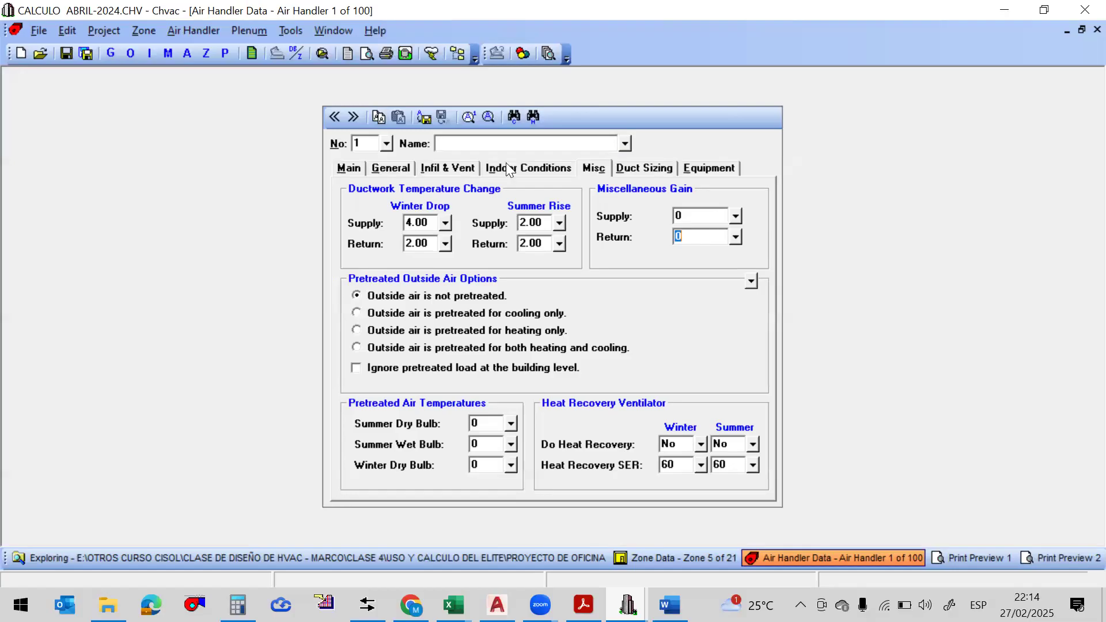
View Zone 5's miscellaneous ventilation and runout duct data, and return to the air handler data
left_click(205, 53)
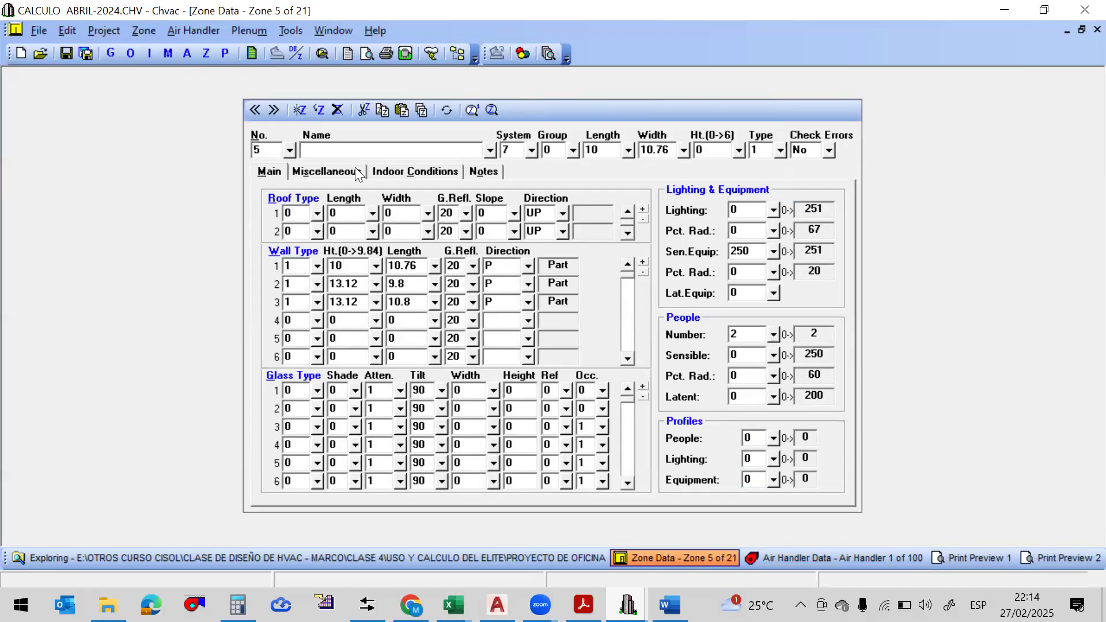
left_click(339, 173)
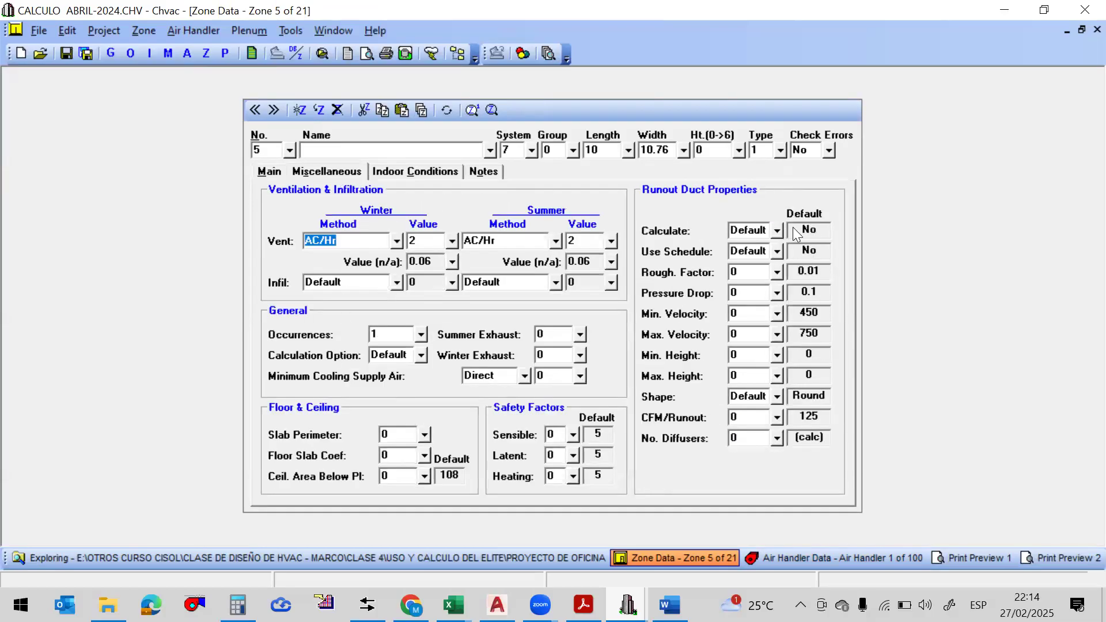
left_click(187, 53)
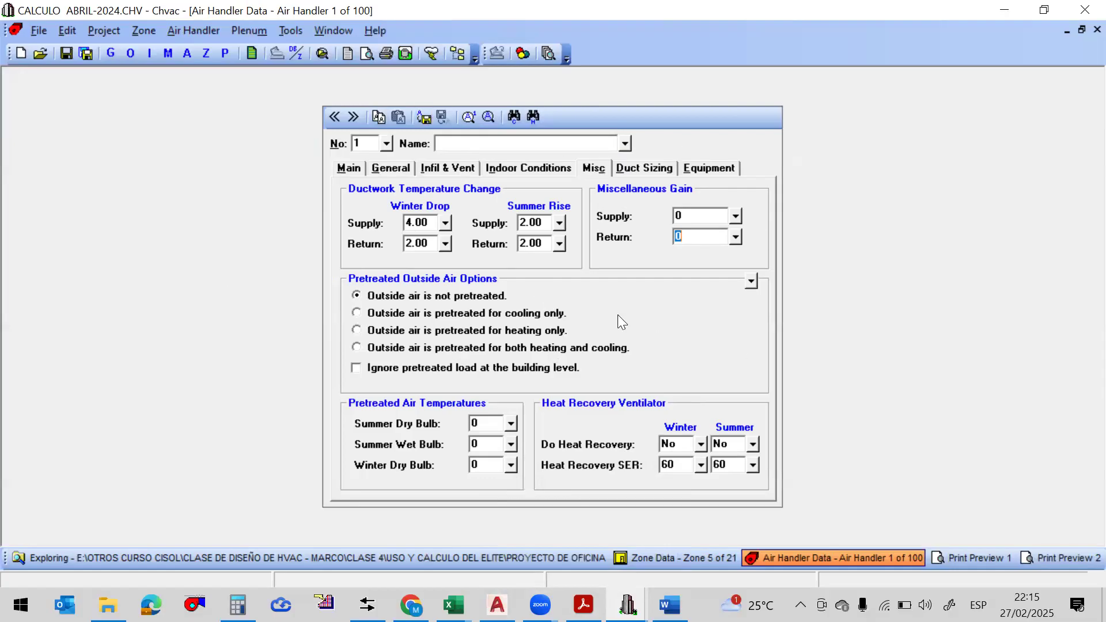
Close the first print preview and return to the Air Handler 1 data
left_click(990, 553)
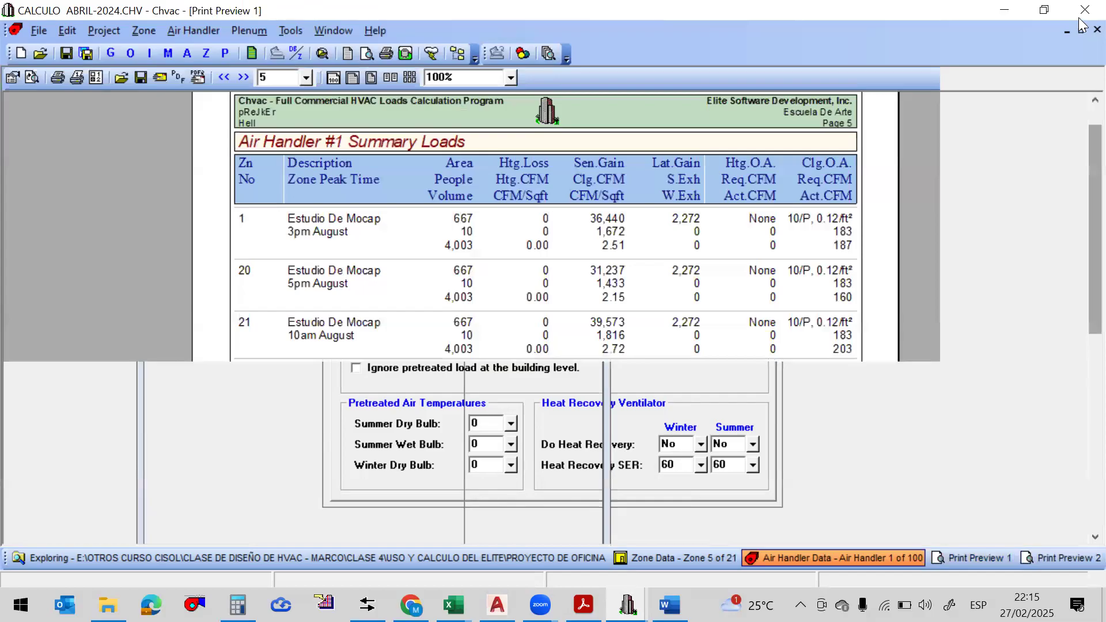
left_click(1046, 554)
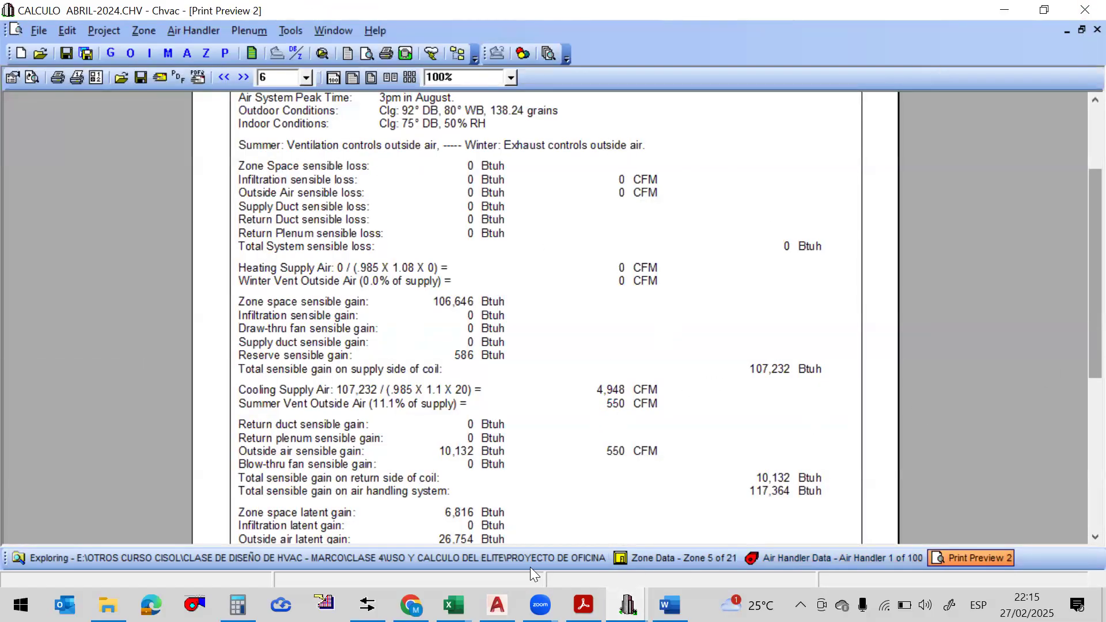
left_click(632, 559)
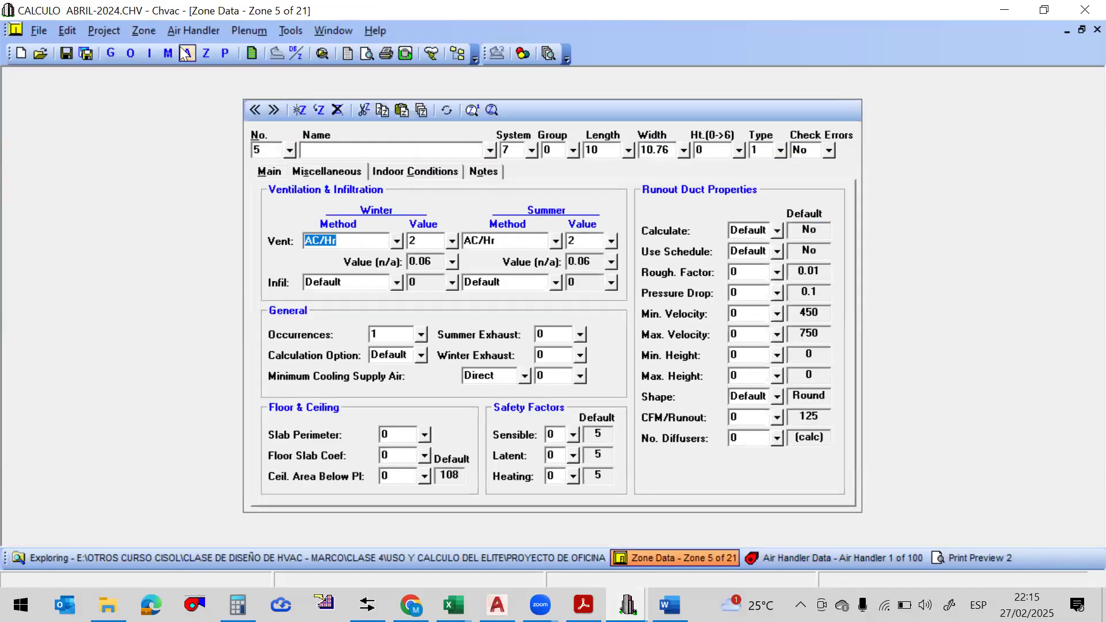
left_click(186, 54)
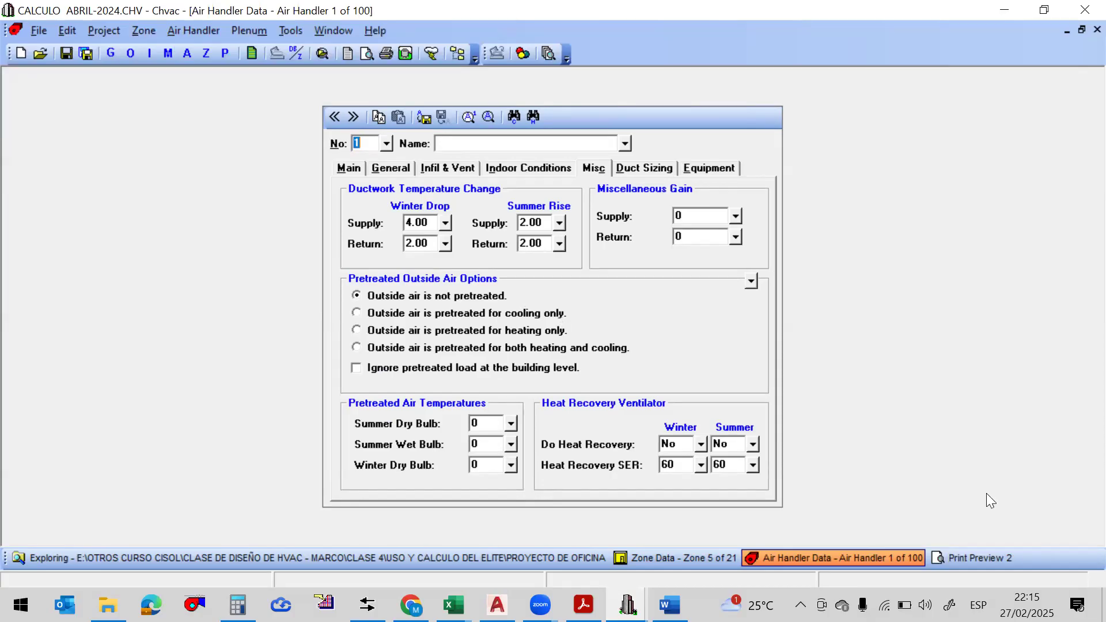
Examine the Air System #1 Psychrometric Chart on page 16 of the remaining print preview, following its outdoor, entering coil and leaving coil points
left_click(974, 557)
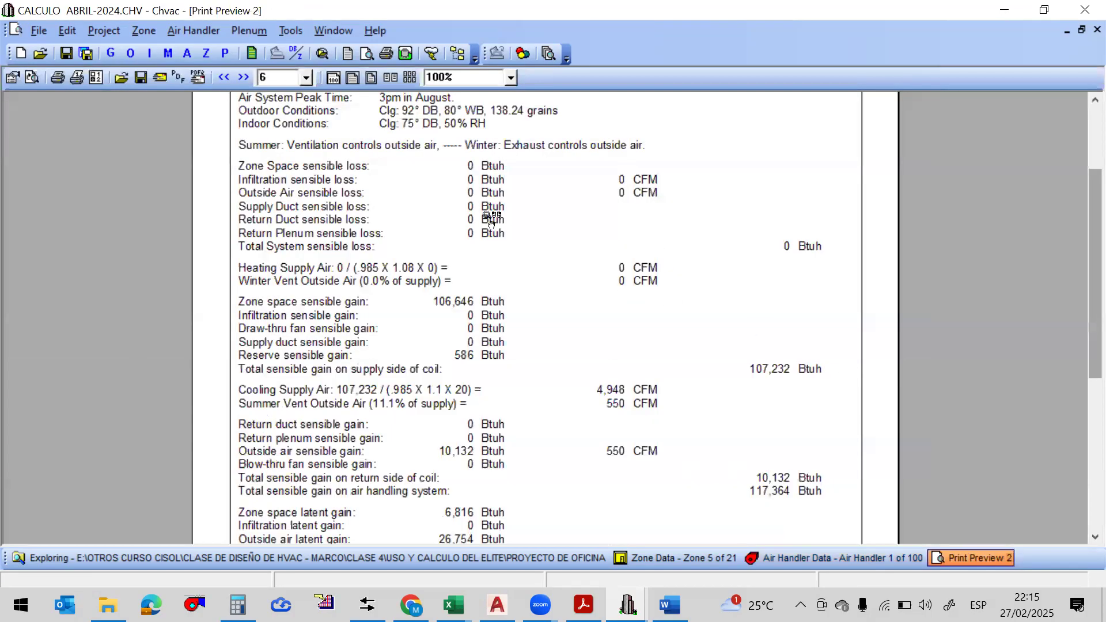
left_click(306, 78)
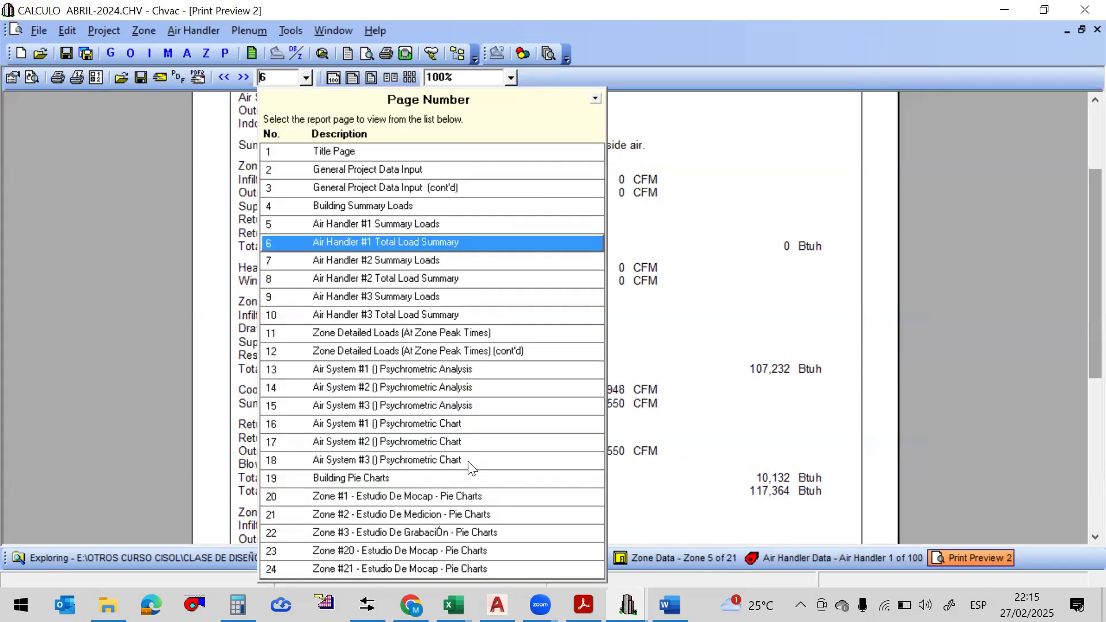
left_click(468, 426)
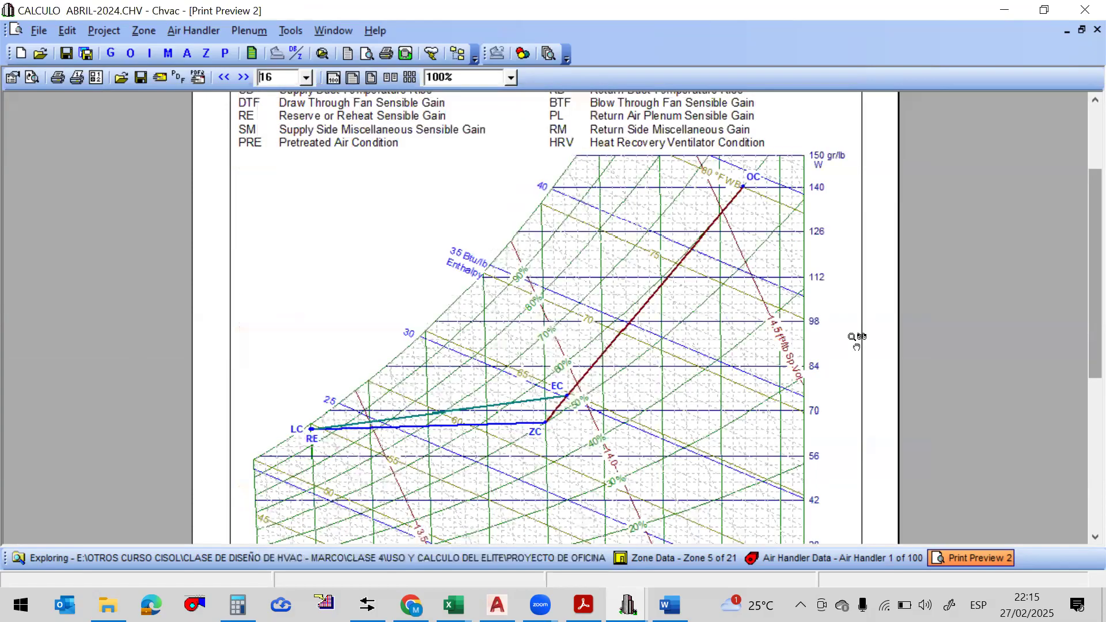
scroll(1079, 276, "down", 2)
scroll(1079, 273, "up", 1)
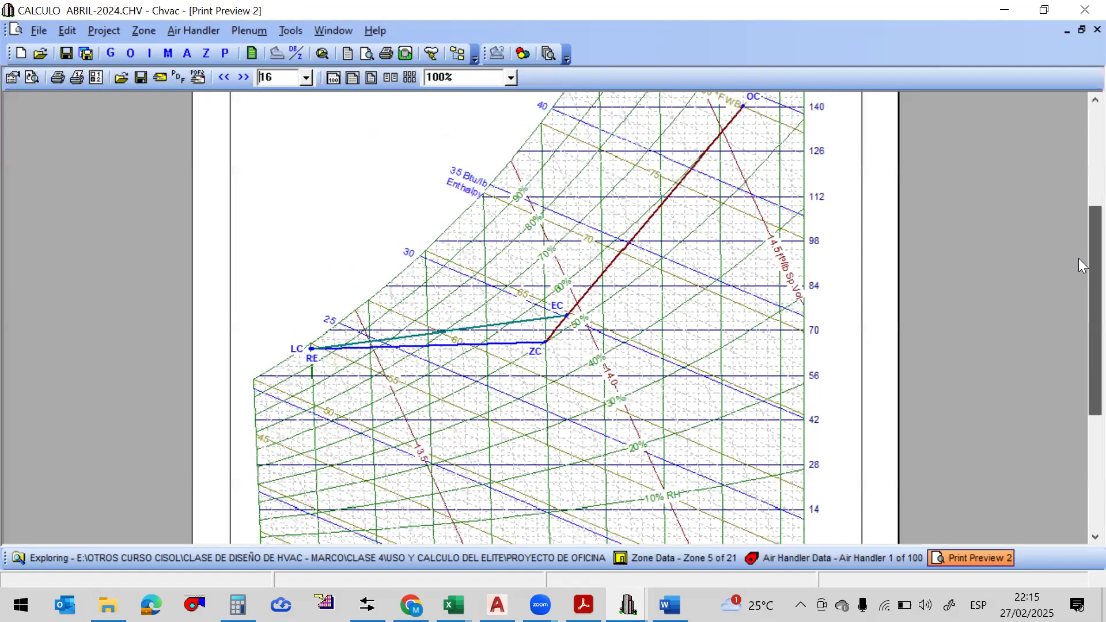
scroll(1079, 259, "down", 2)
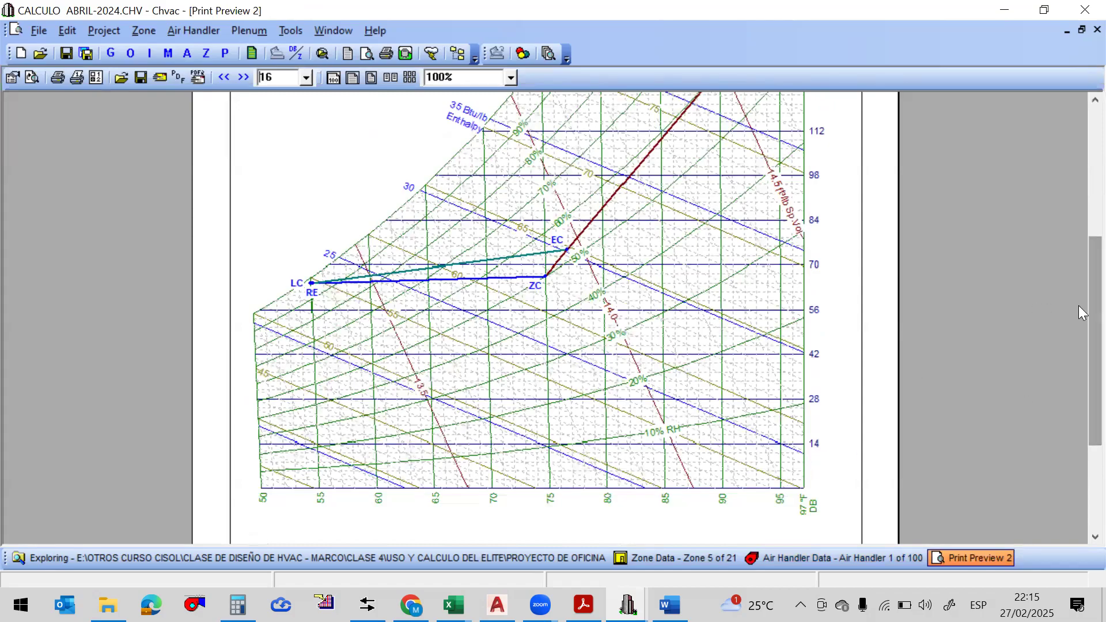
scroll(1079, 306, "up", 2)
scroll(1078, 276, "down", 2)
scroll(1078, 286, "up", 4)
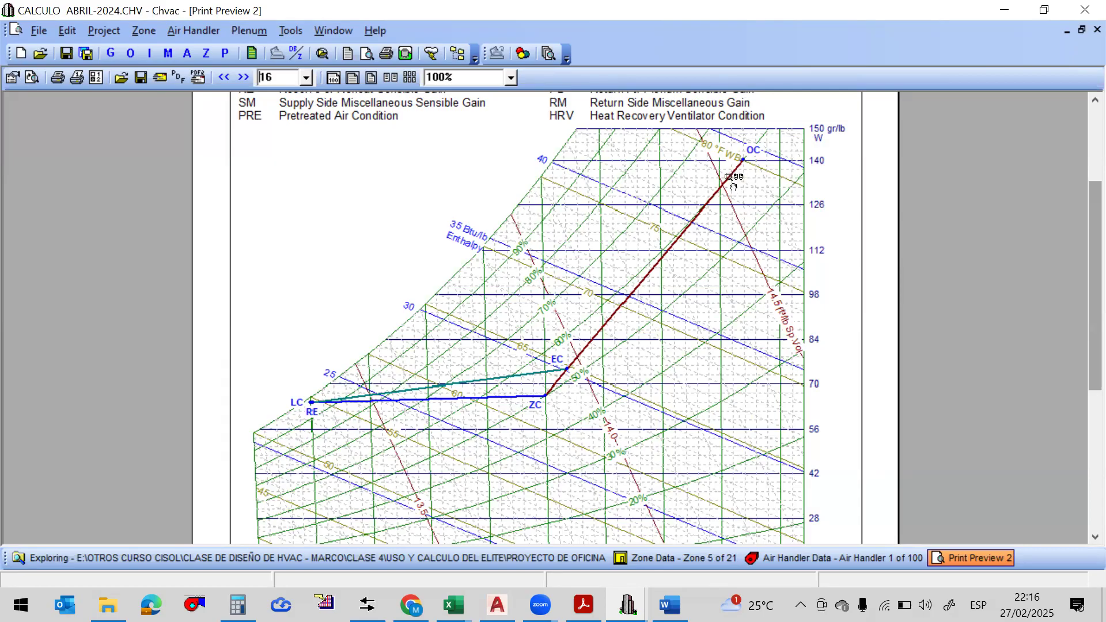
Set Air Handler 1's outside air as pretreated for cooling only, and go through the summer dry bulb and wet bulb fields
left_click(228, 55)
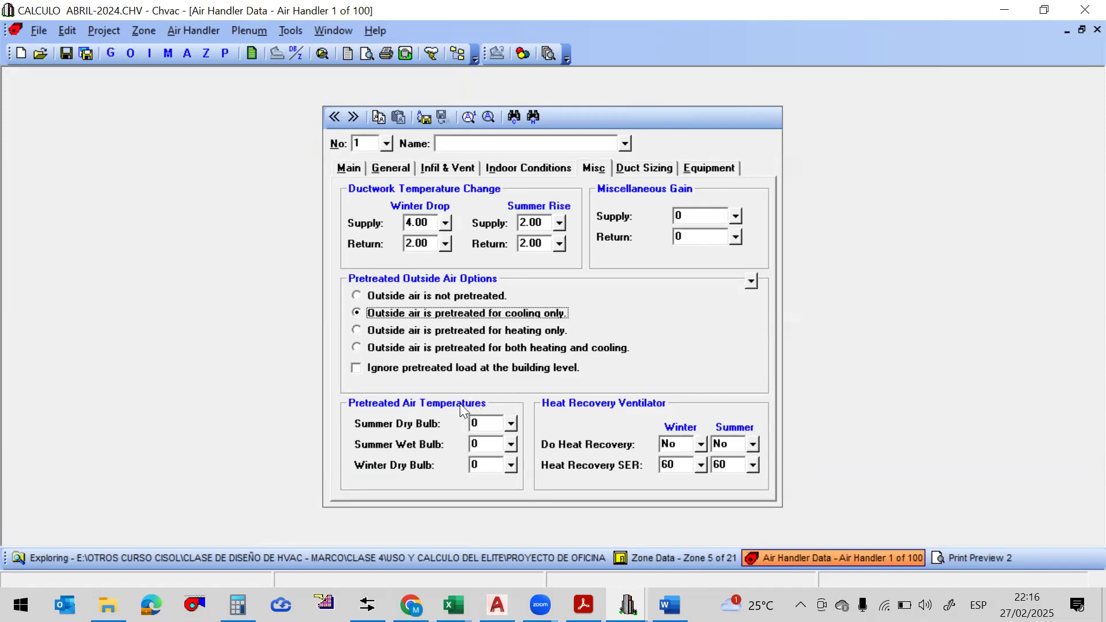
left_click(506, 423)
left_click(513, 442)
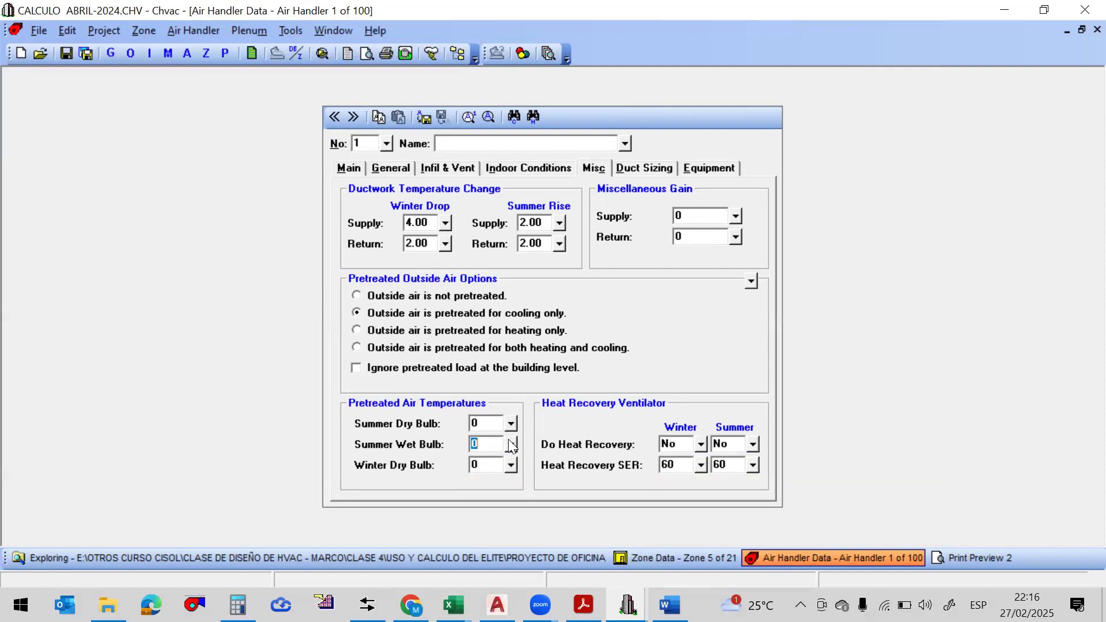
left_click(489, 423)
left_click(489, 448)
Revisit the psychrometric chart and the Misc. section of the PDF guide, and return to the air handler data
left_click(976, 556)
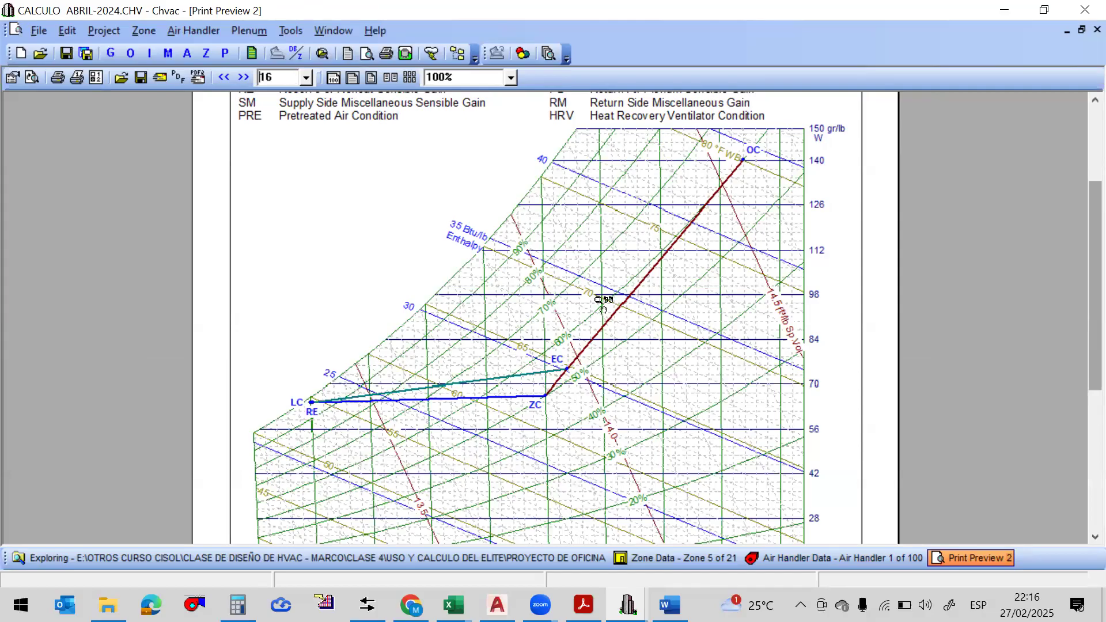
left_click(628, 605)
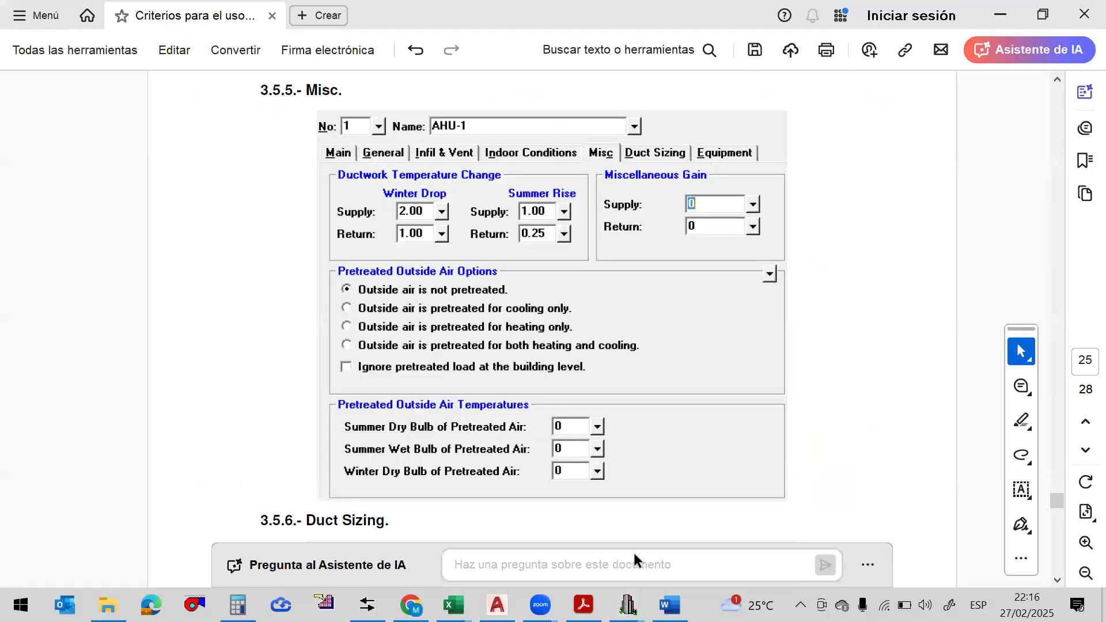
mouse_move(628, 605)
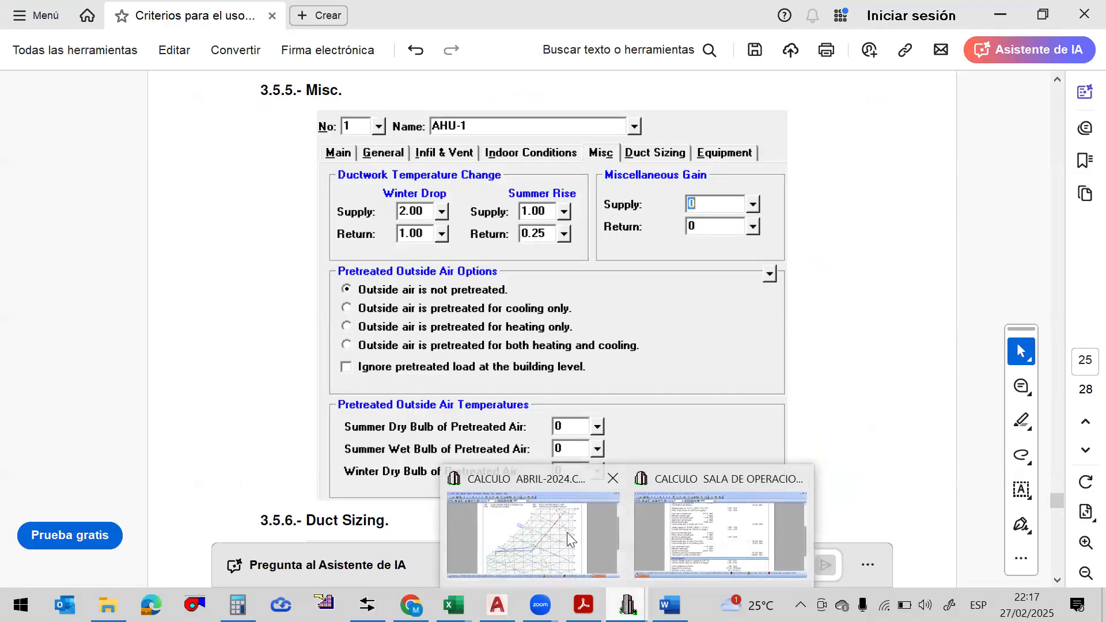
left_click(567, 532)
left_click(189, 53)
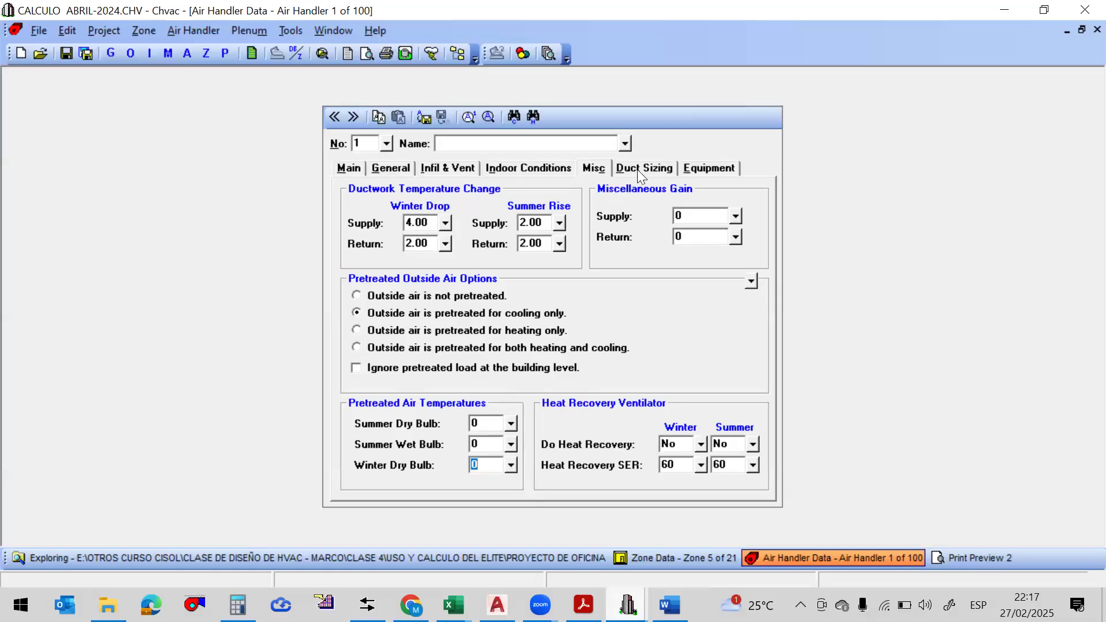
Find section 3.5.6 Duct Sizing in the PDF guide, and open Air Handler 1's duct sizing data in Chvac
left_click(584, 605)
scroll(673, 259, "down", 4)
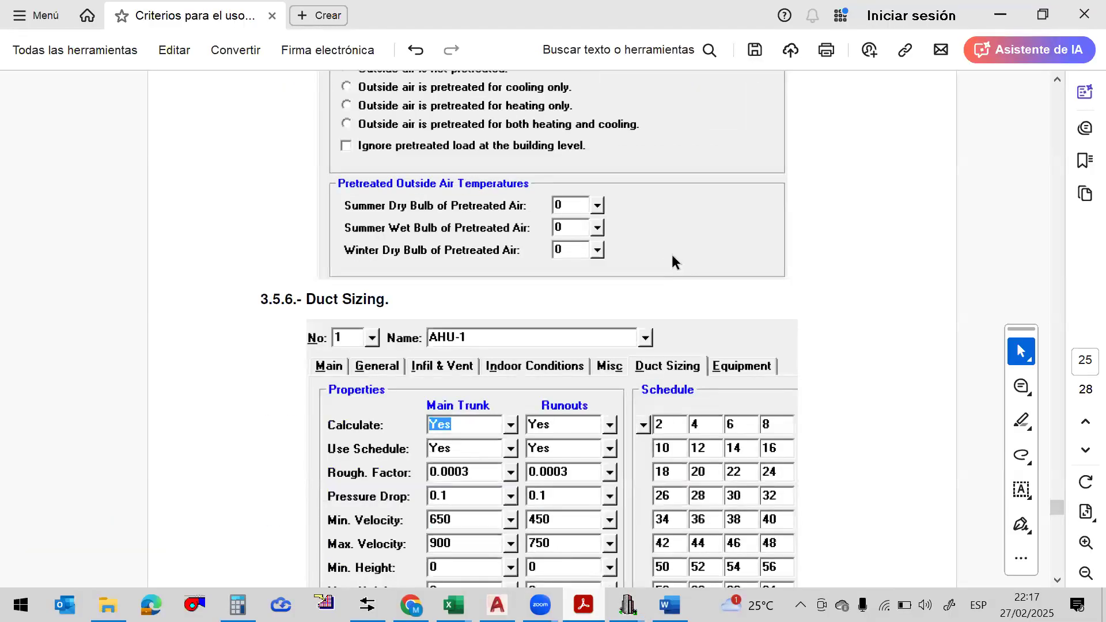
scroll(673, 260, "down", 2)
scroll(457, 183, "down", 1)
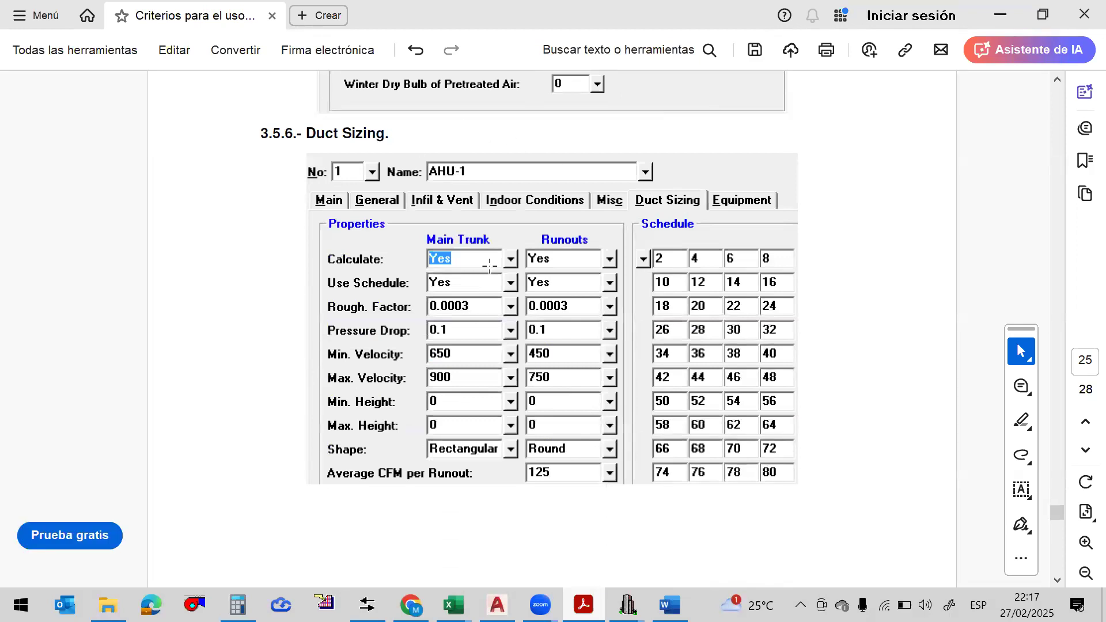
mouse_move(628, 605)
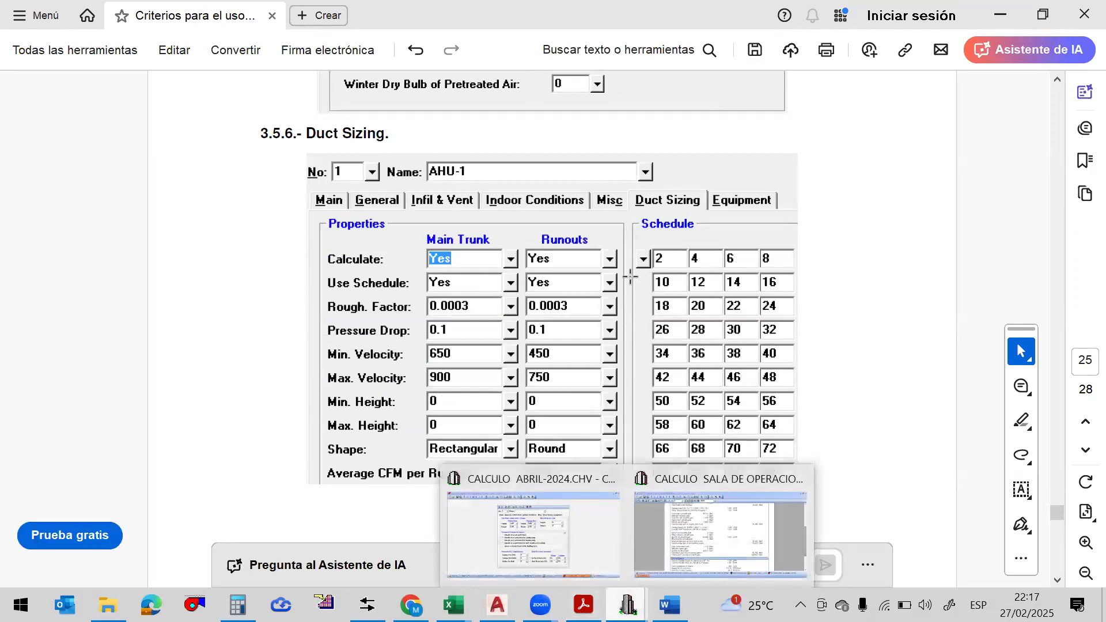
left_click(511, 512)
left_click(636, 169)
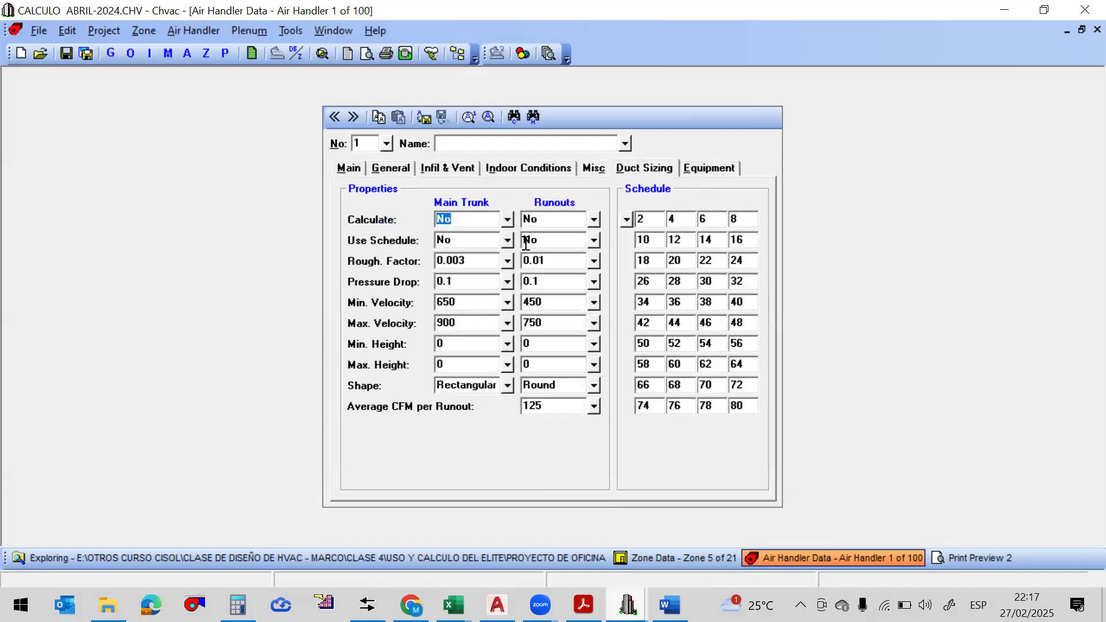
Review the main trunk and runout properties in the PDF guide's Duct Sizing illustration
left_click(584, 605)
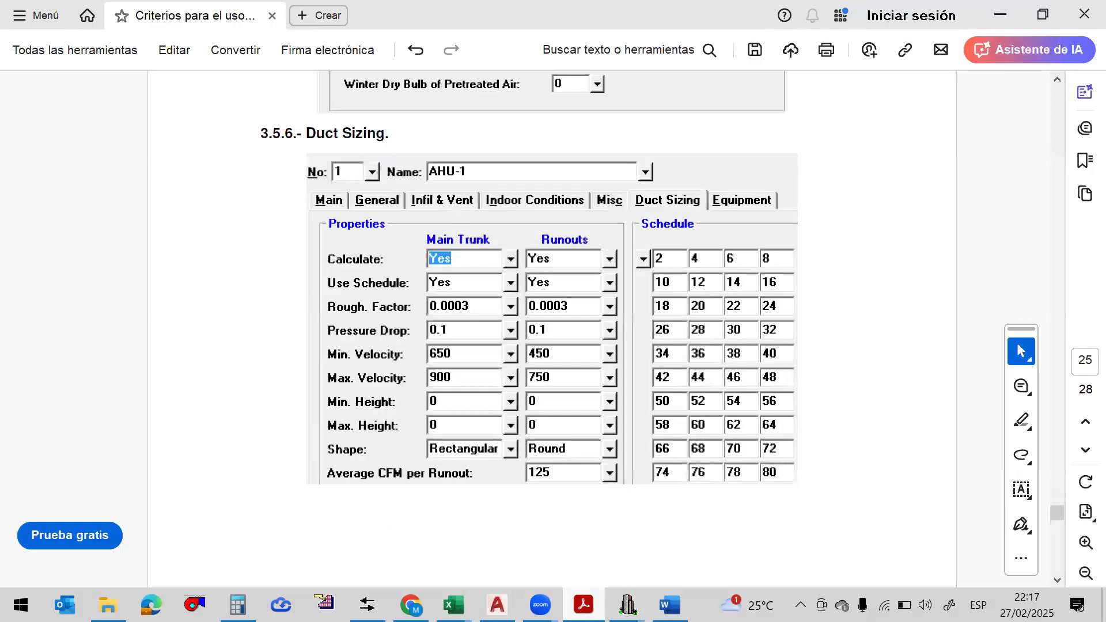
scroll(612, 402, "down", 5)
scroll(615, 405, "up", 5)
scroll(614, 405, "down", 10)
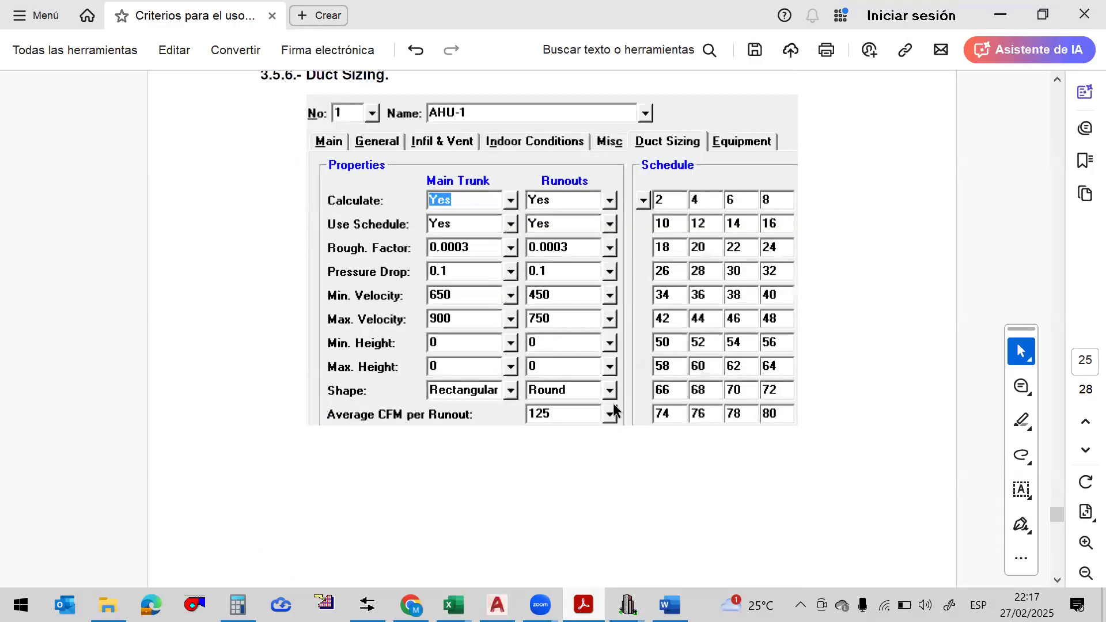
scroll(615, 399, "up", 10)
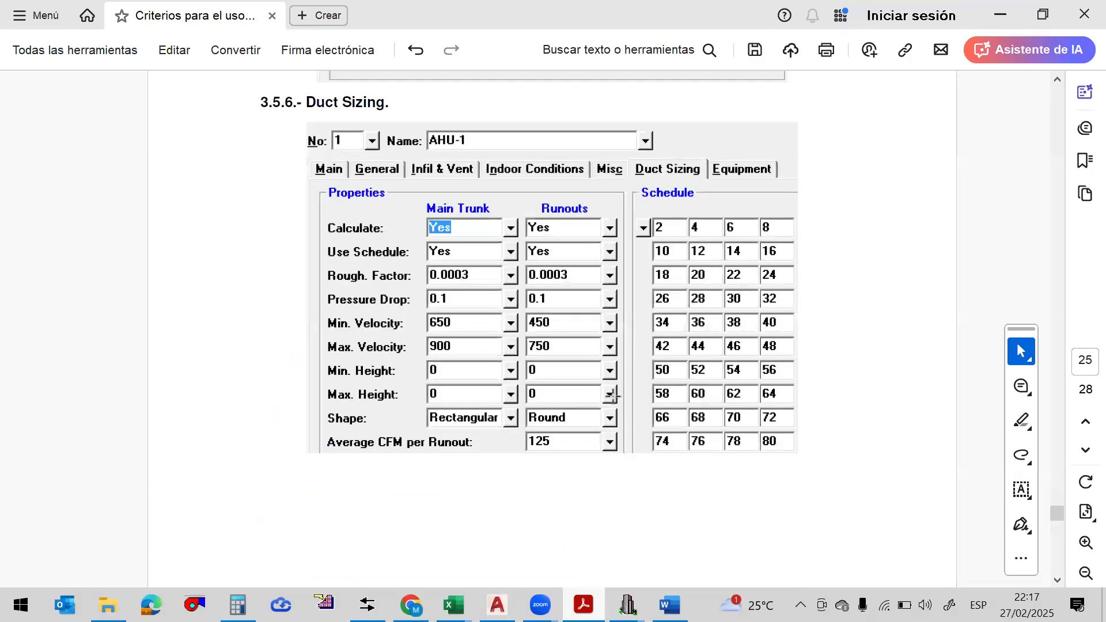
Return to Chvac and view the options for calculating main trunk duct sizes, leaving the setting at No
left_click(533, 522)
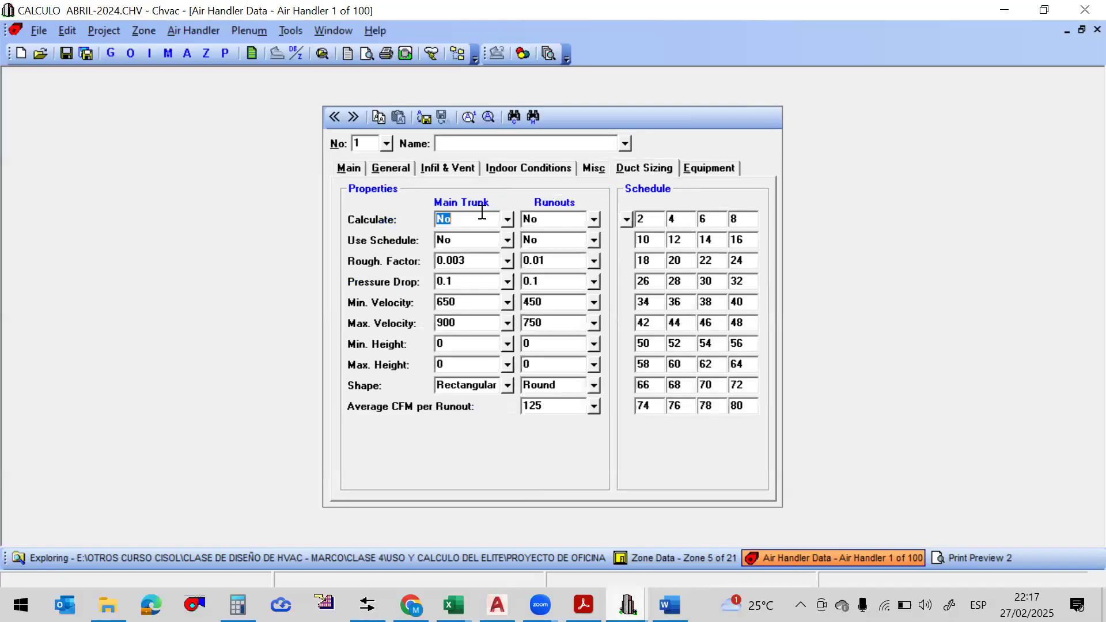
left_click(508, 220)
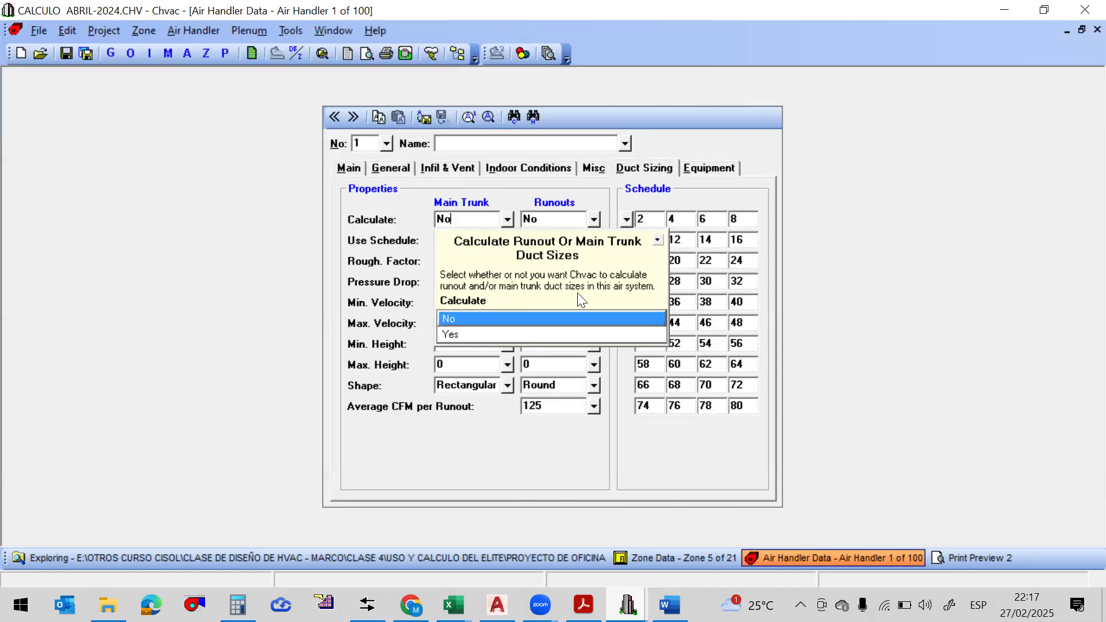
left_click(873, 287)
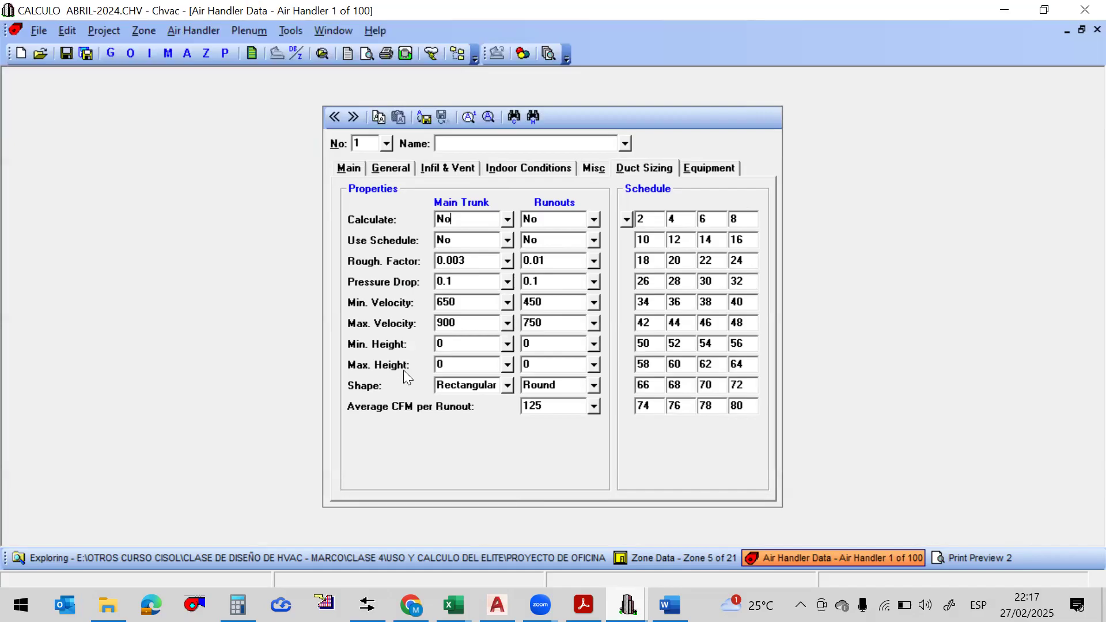
Switch to McQuay DuctSizer and size a duct for 500 cfm at 0.1 in.WC/100 ft head loss with one side of 12 in
left_click(593, 404)
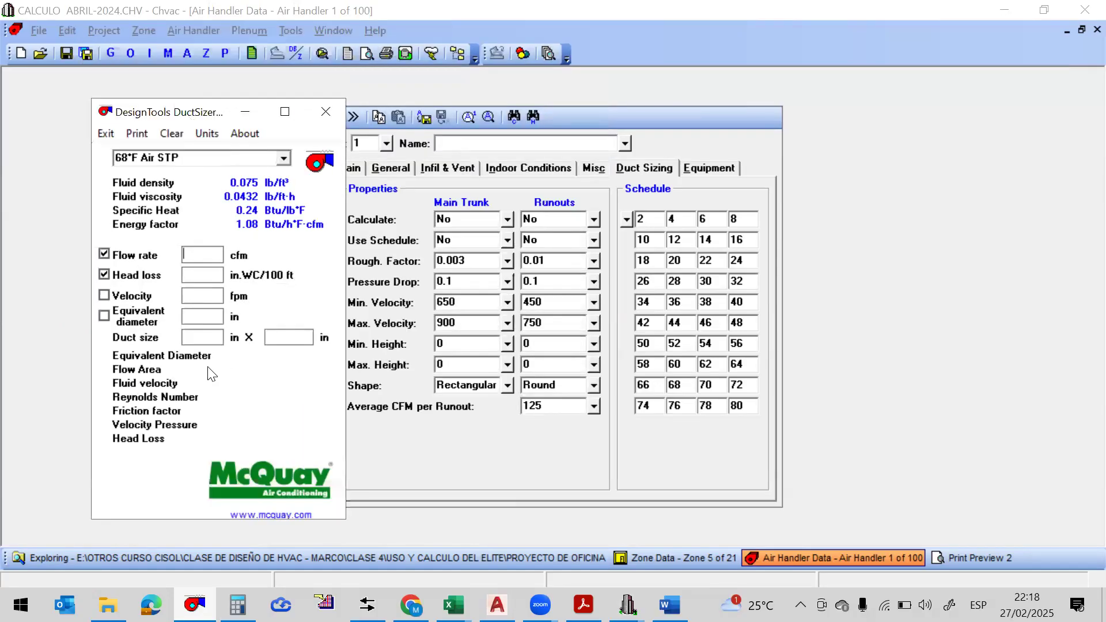
left_click(196, 257)
type("500")
left_click(194, 276)
type("0.1")
left_click(182, 339)
type("12")
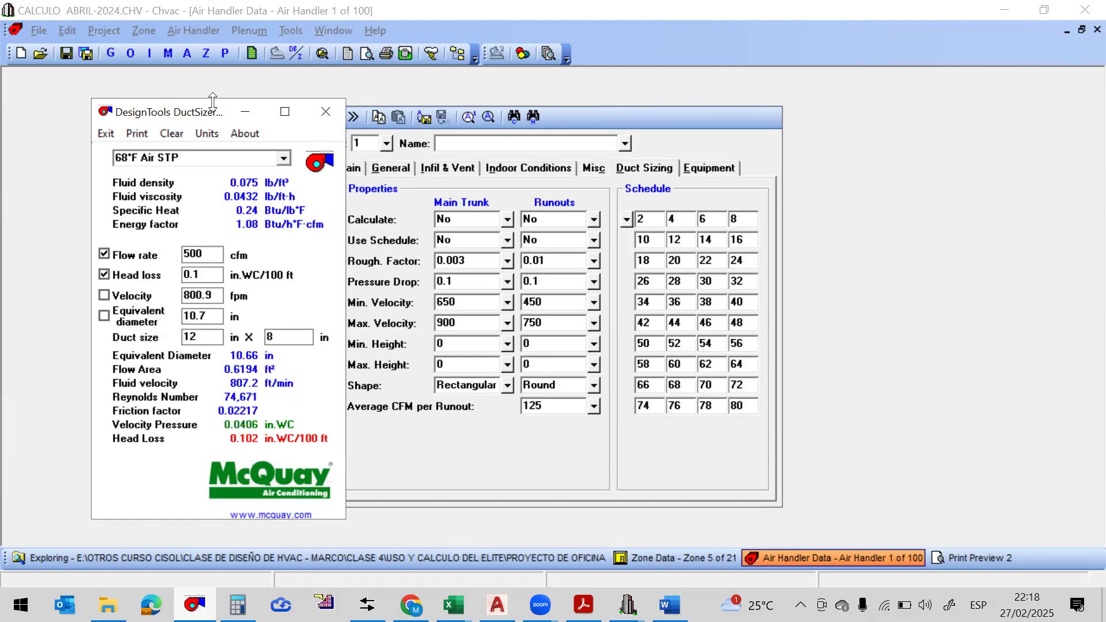
left_click_drag(192, 119, 161, 118)
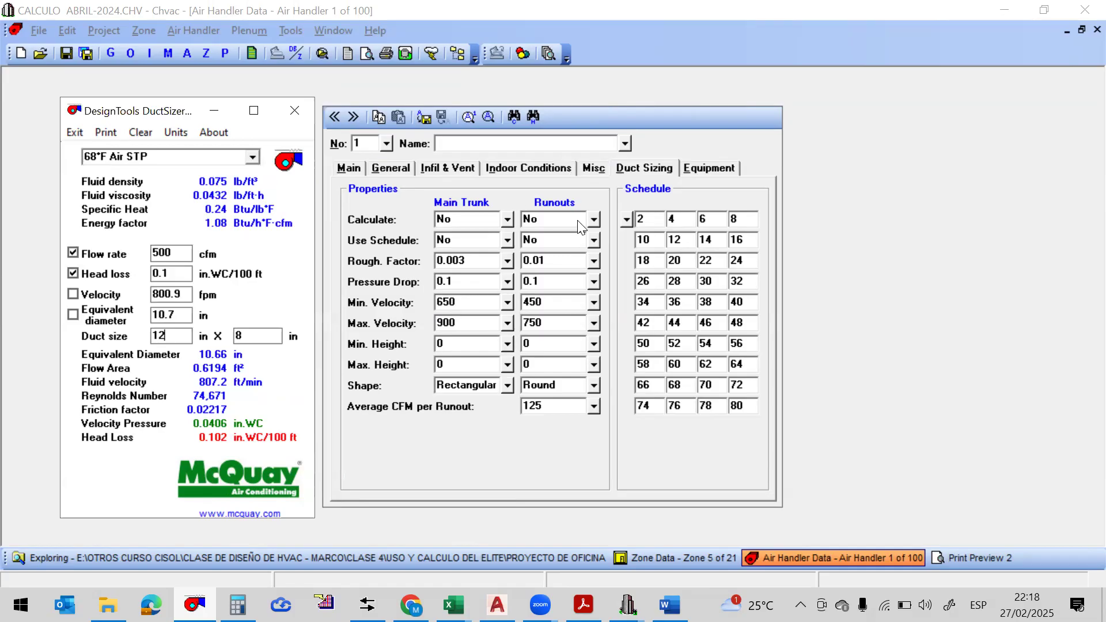
Return to Chvac, view the runout duct calculation options leaving No, and examine the cooling equipment's capacity and sound data
left_click(594, 222)
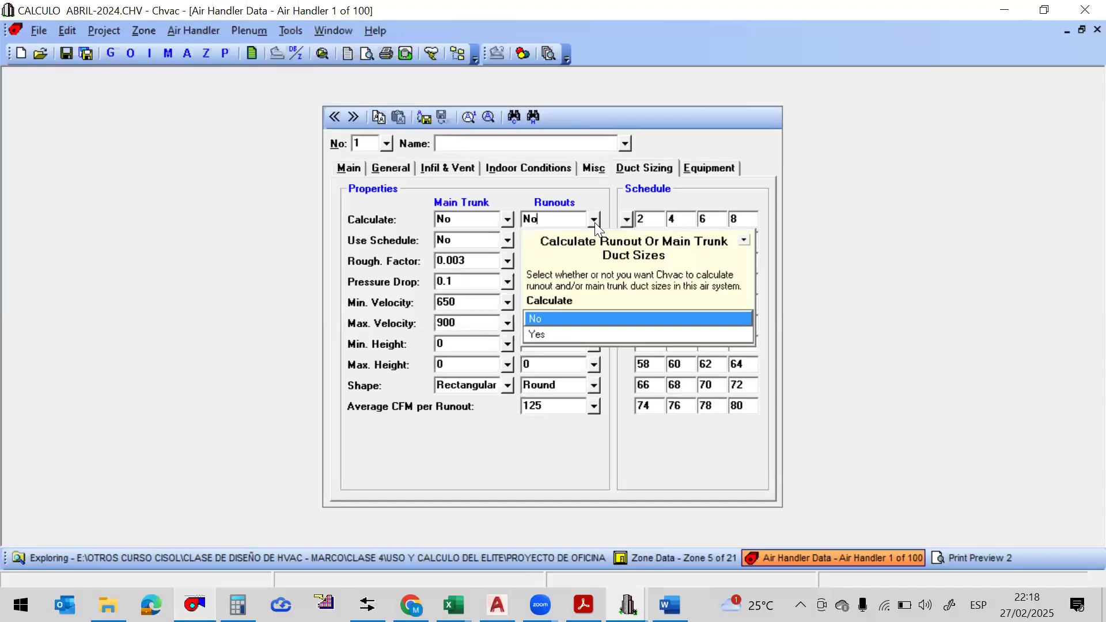
left_click(594, 220)
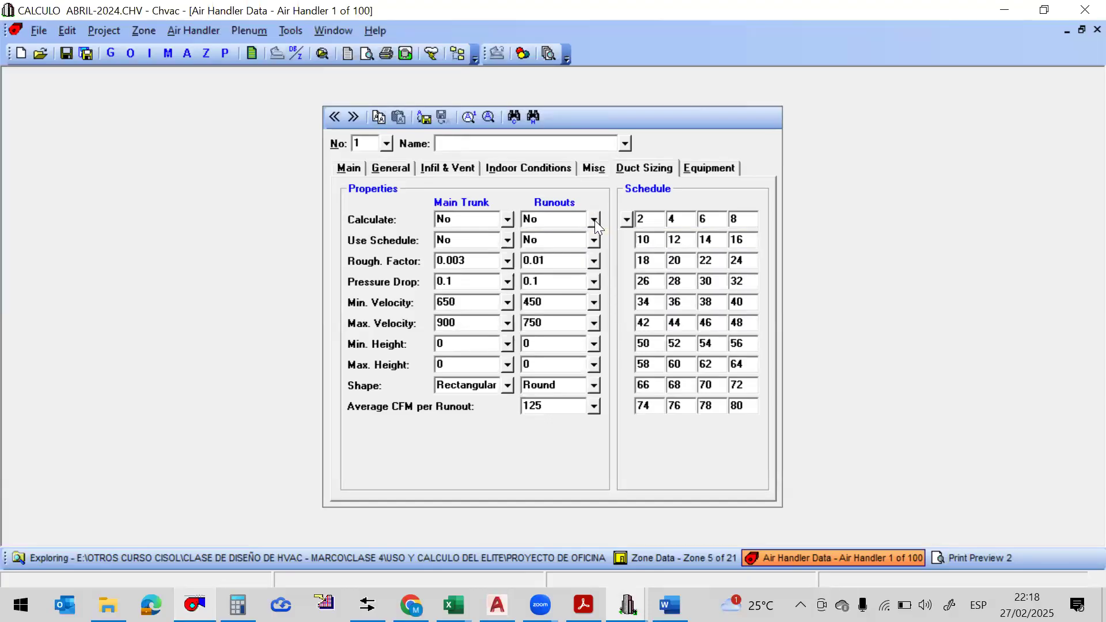
left_click(701, 167)
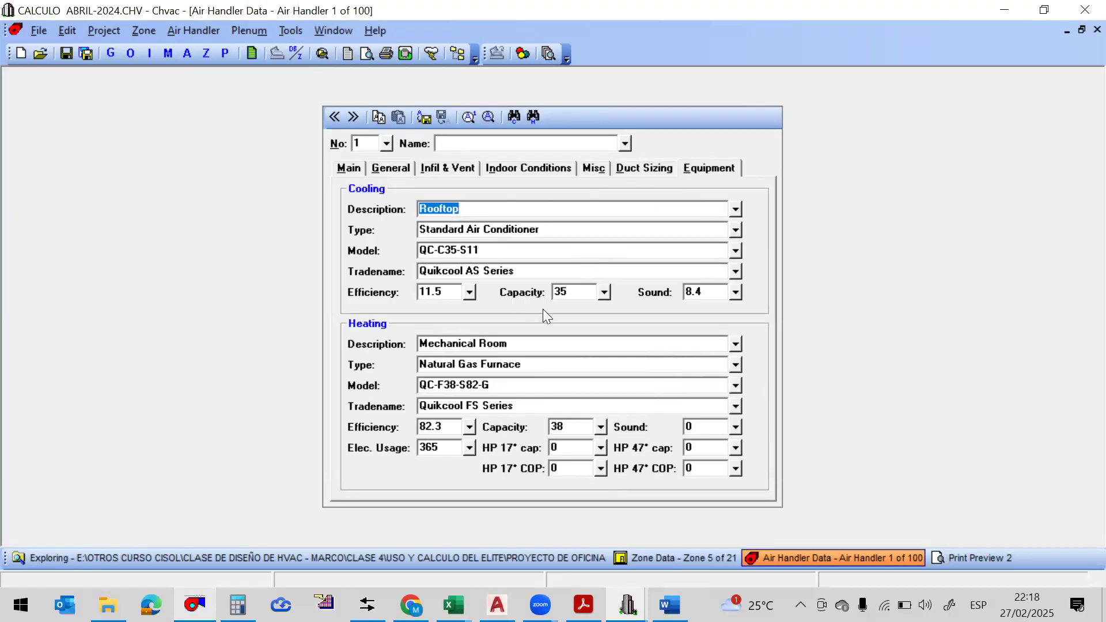
left_click(604, 292)
left_click(740, 292)
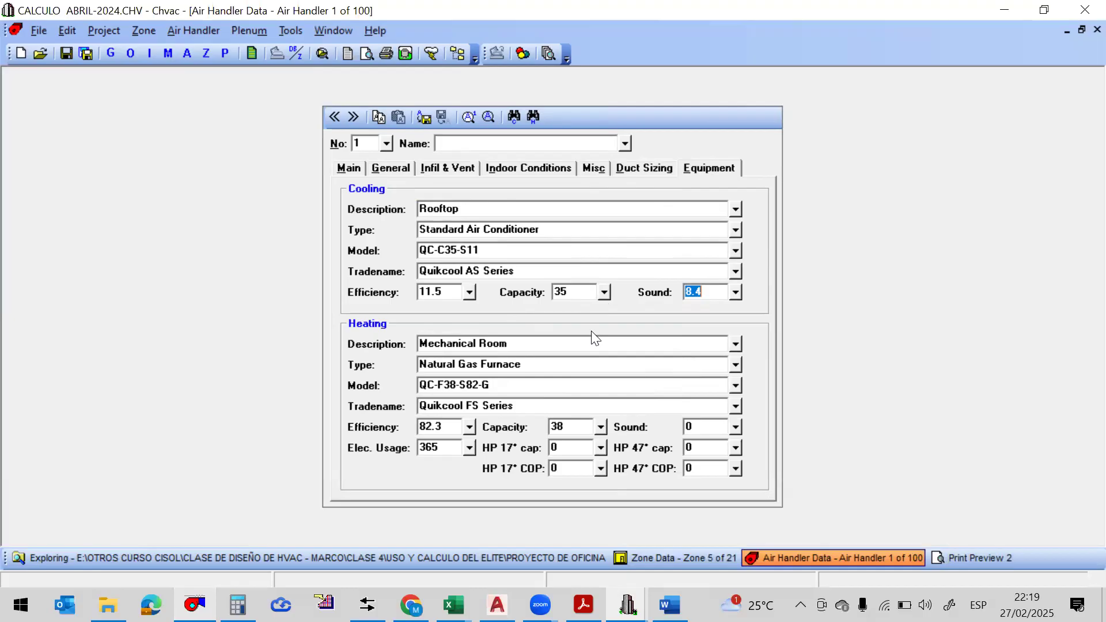
Review Air Handler 1's duct sizing, equipment, miscellaneous, indoor conditions, infiltration and ventilation, general and main settings
left_click(628, 173)
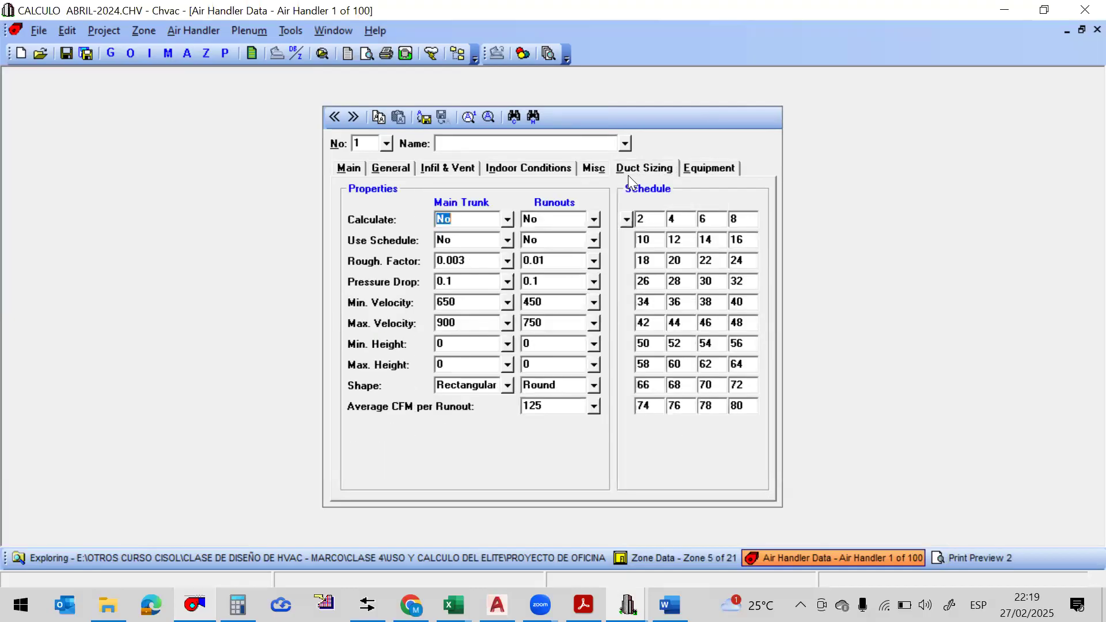
left_click(693, 171)
left_click(664, 173)
left_click(708, 167)
left_click(654, 167)
left_click(591, 168)
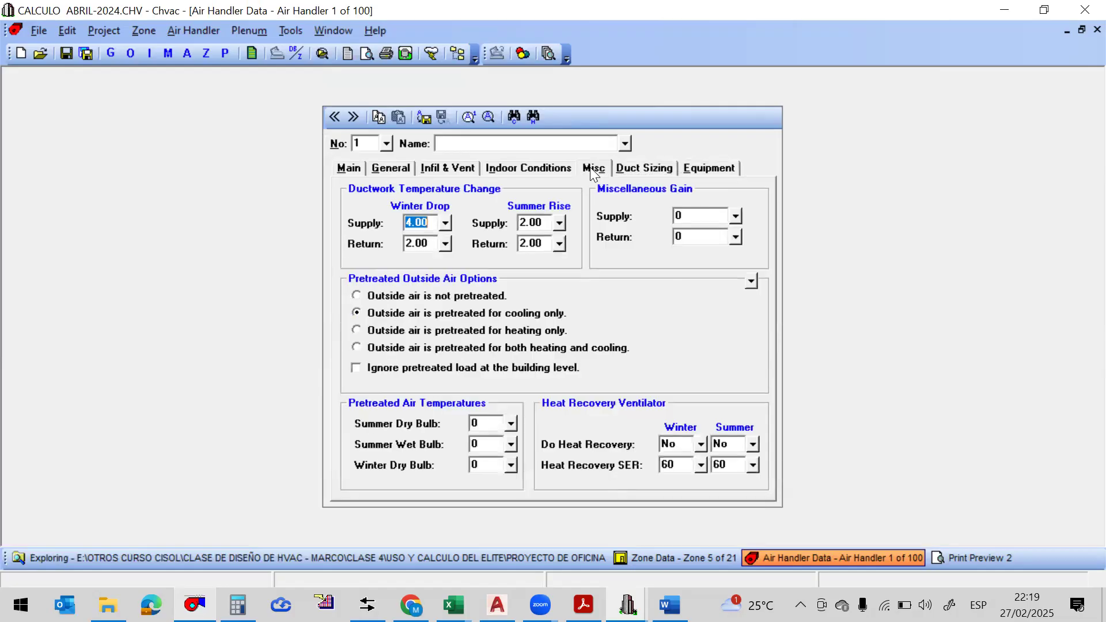
left_click(525, 170)
left_click(444, 171)
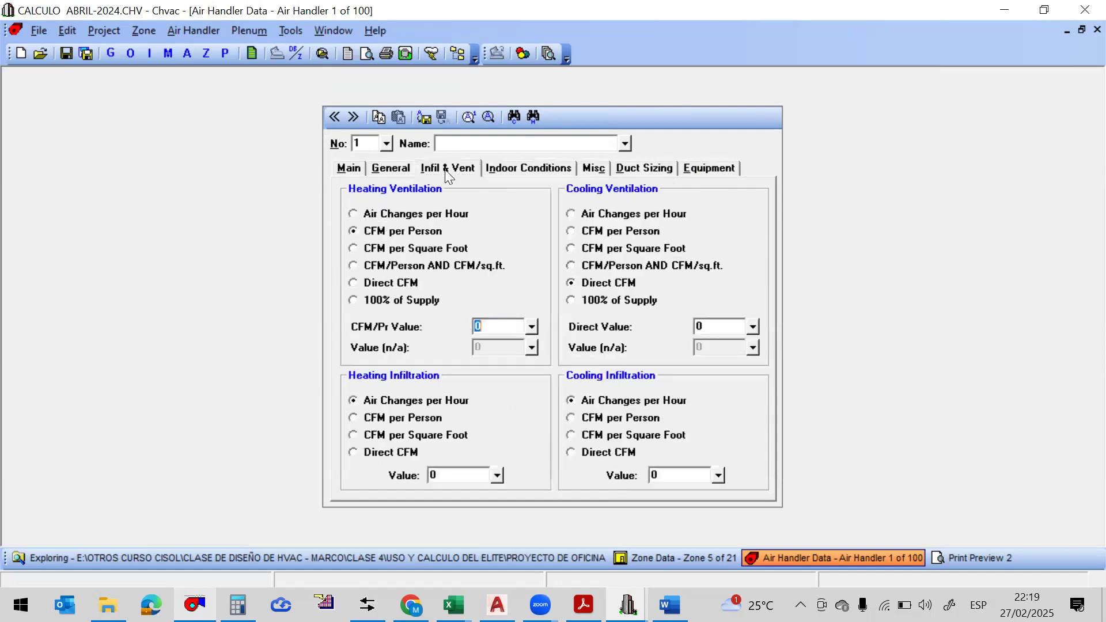
left_click(394, 168)
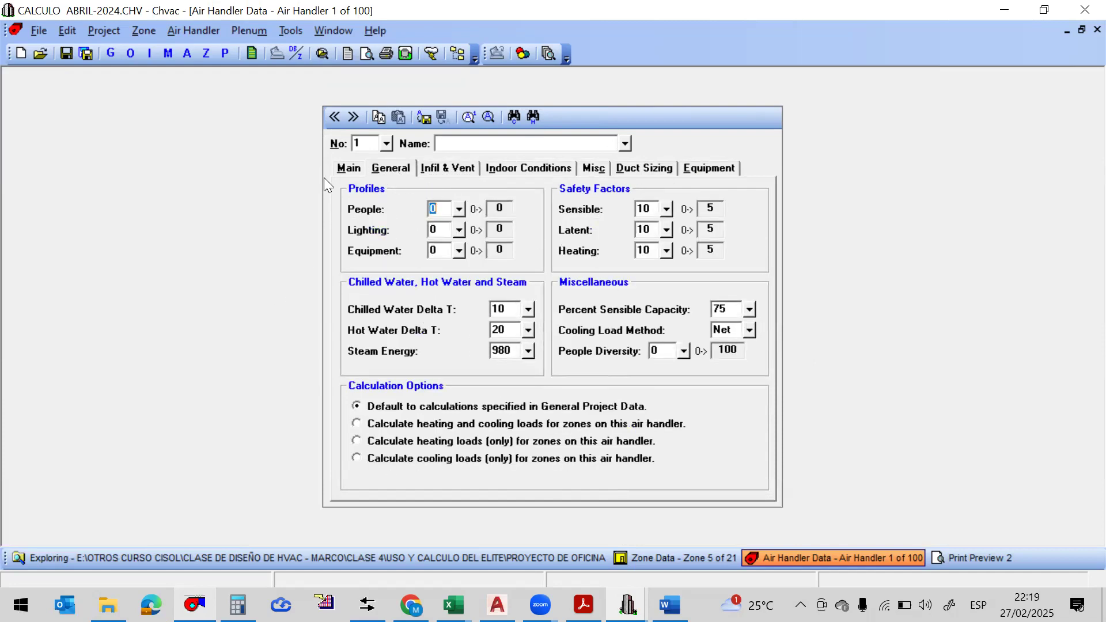
left_click(348, 169)
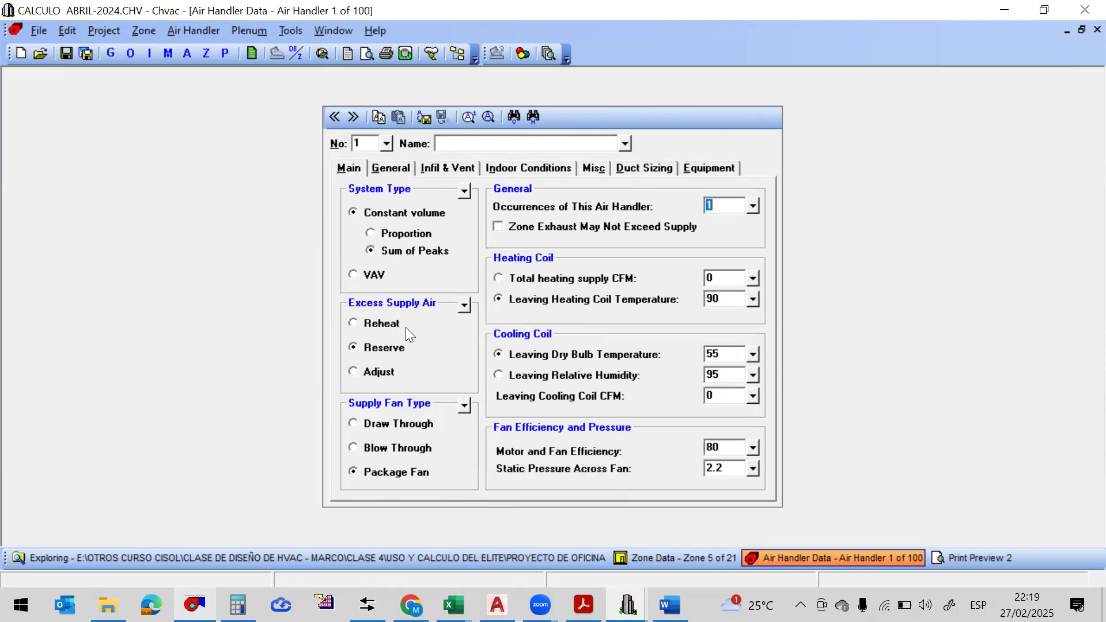
Change Air Handler 1's supply fan type to Draw Through and check the cooling and heating coil leaving conditions
left_click(356, 423)
left_click(355, 448)
left_click(354, 423)
left_click(730, 353)
left_click(729, 376)
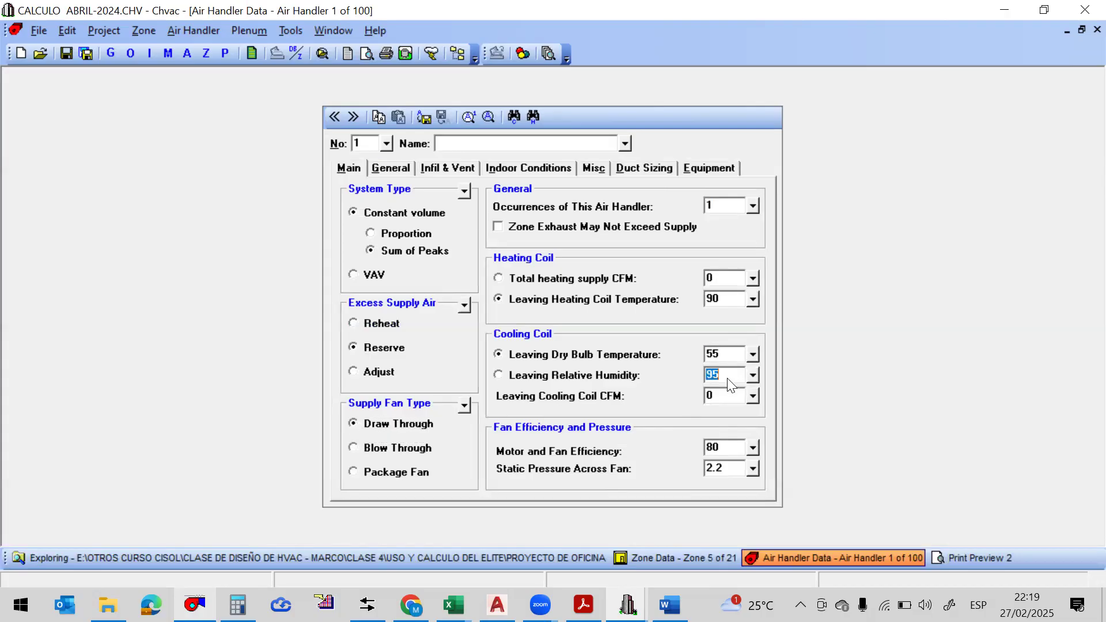
left_click(727, 299)
left_click(728, 304)
Find section 3.6 Zone Data in the PDF guide and read its introduction and the 3.6.1 Main illustration
left_click(583, 604)
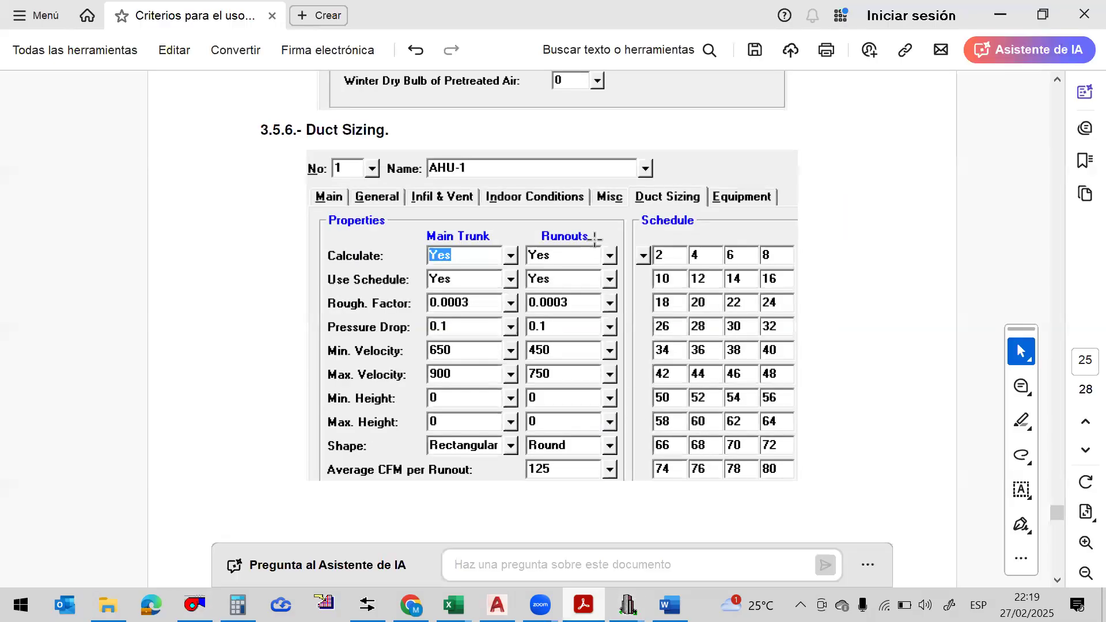
scroll(595, 238, "down", 10)
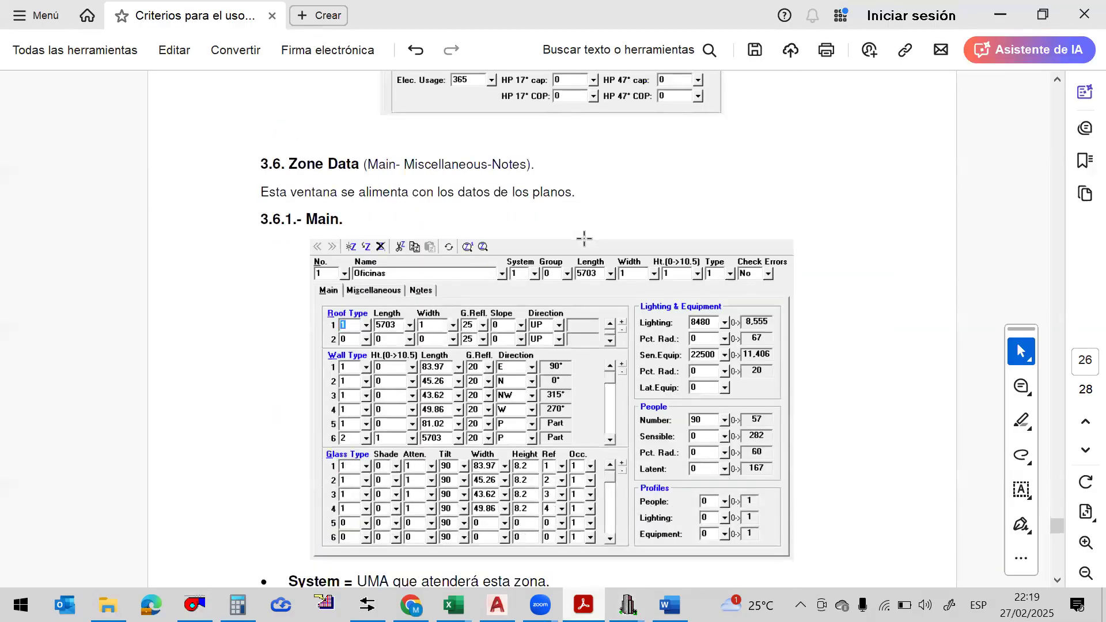
scroll(585, 237, "down", 2)
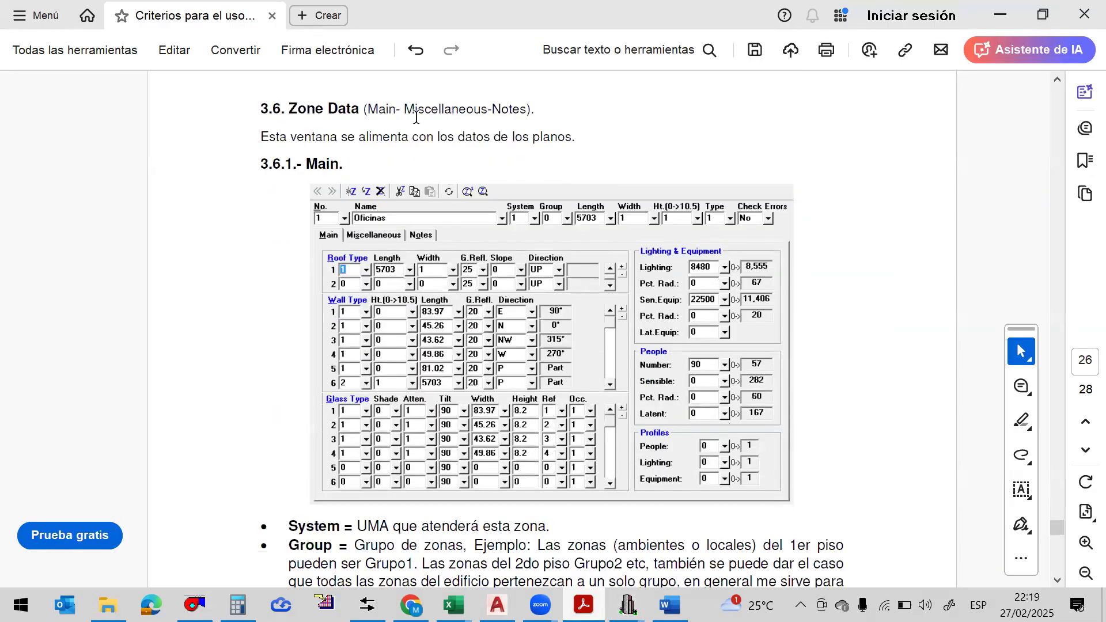
left_click_drag(260, 136, 570, 128)
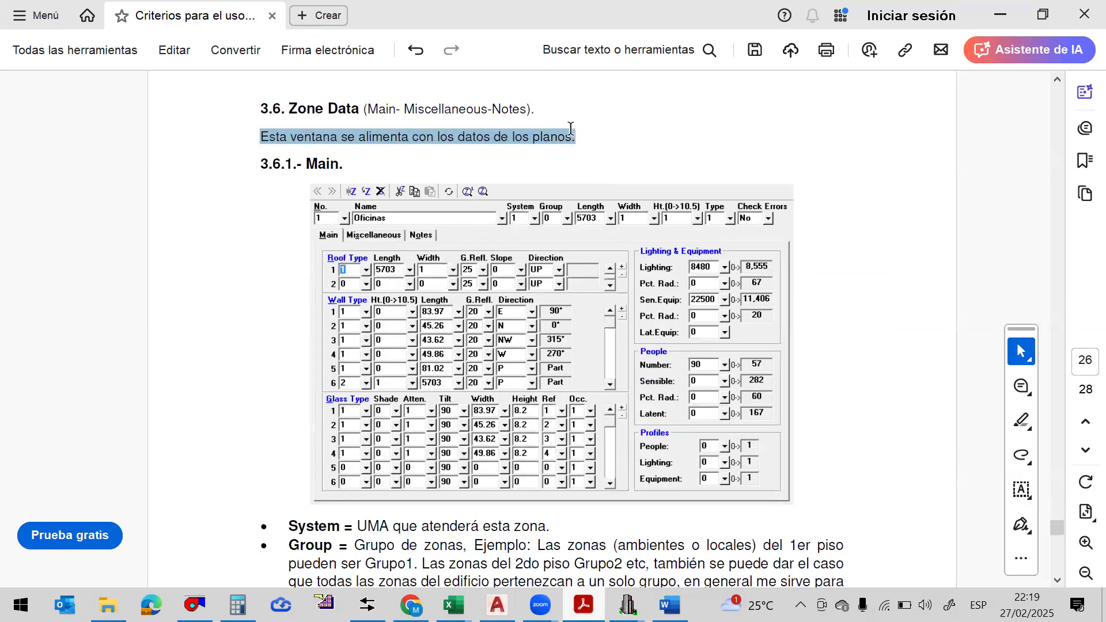
left_click(547, 137)
scroll(585, 239, "down", 2)
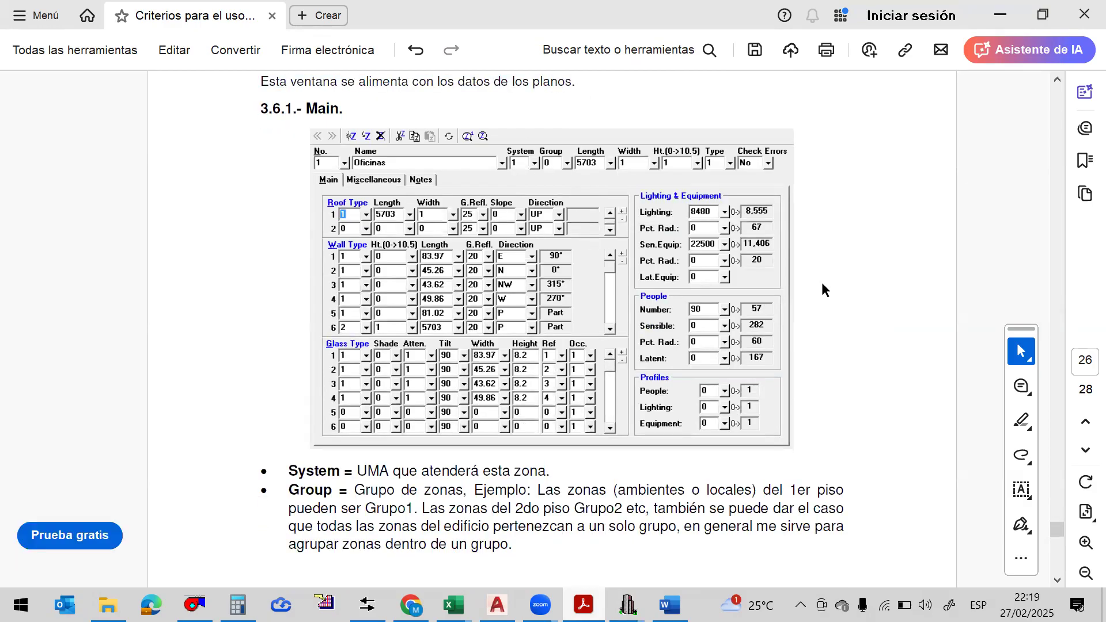
Return to Chvac and open the main zone data of Zone 1, Estudio De Mocap
mouse_move(627, 605)
left_click(590, 521)
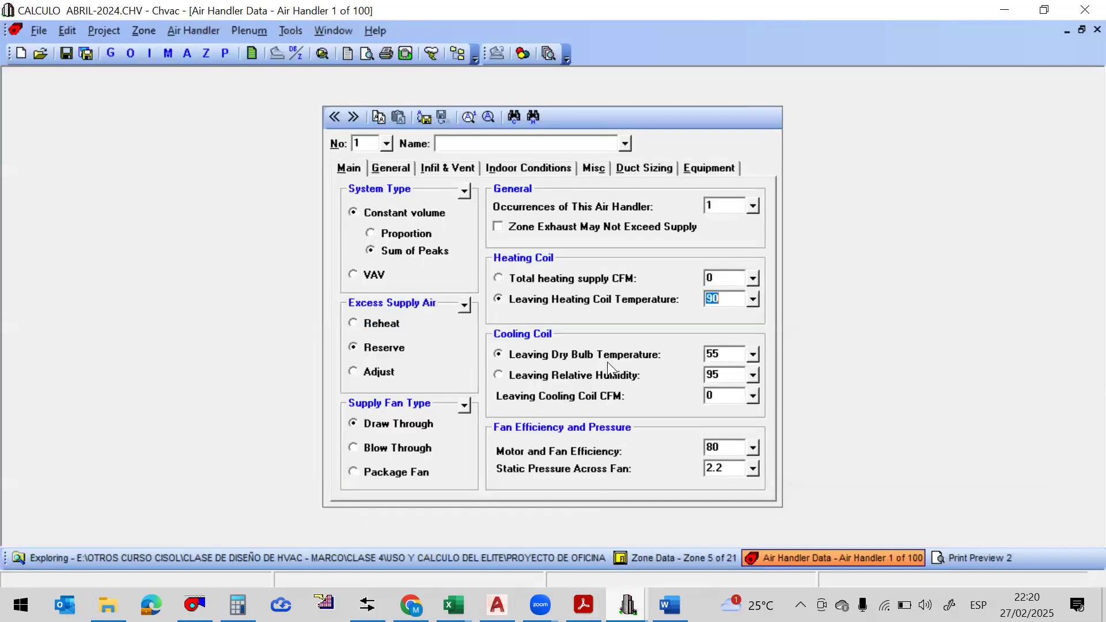
left_click(208, 57)
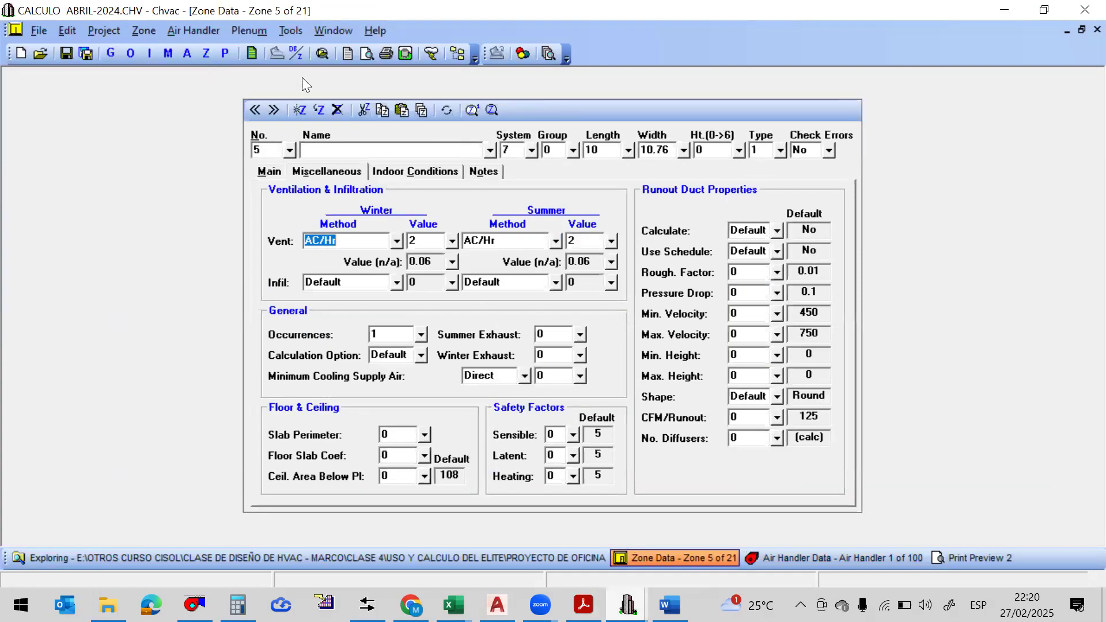
left_click(290, 151)
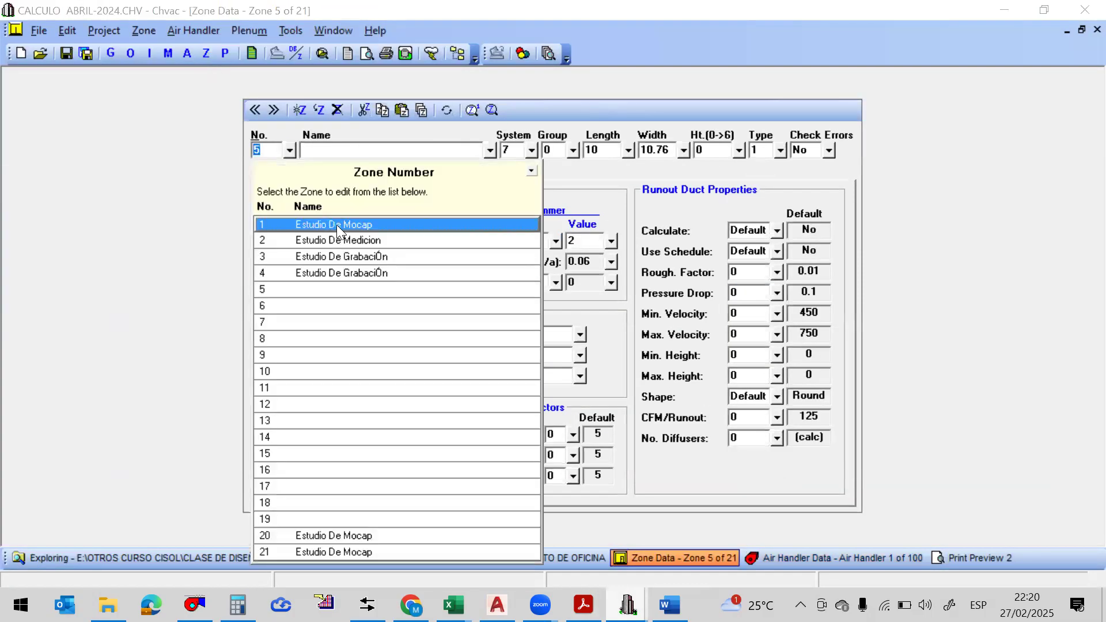
left_click(336, 225)
left_click(269, 171)
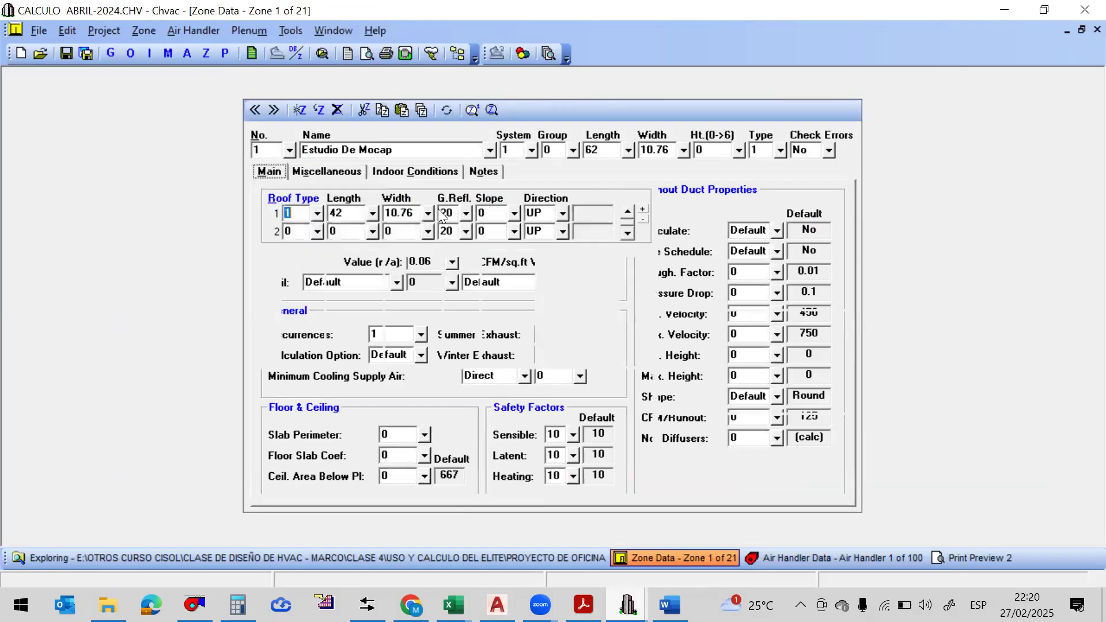
Set the length of Zone 1's first roof entry to 62
left_click(650, 149)
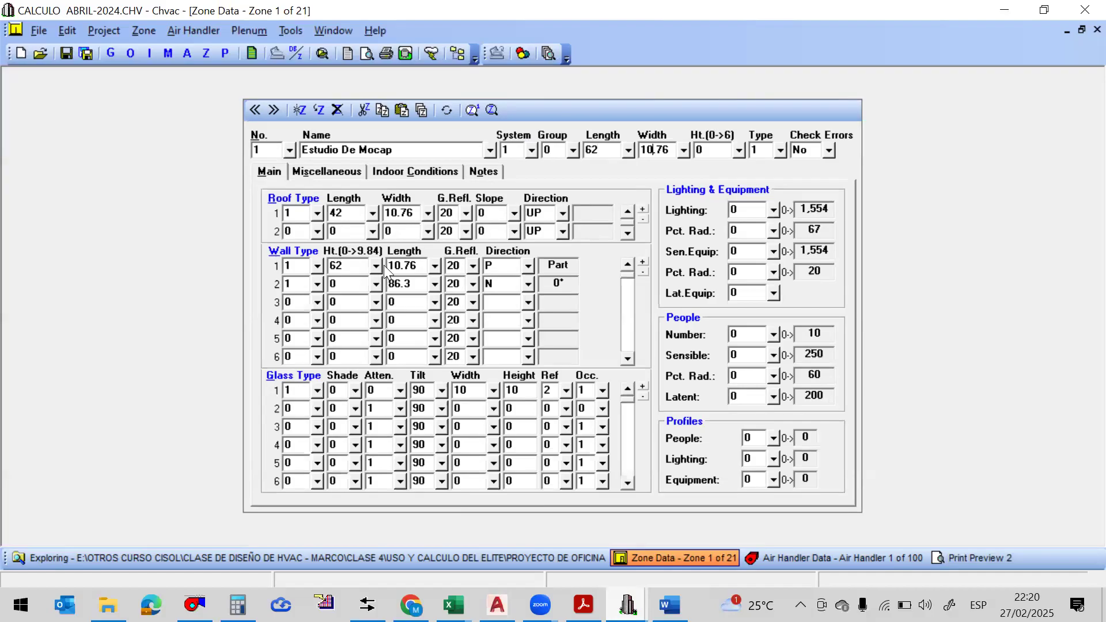
left_click(352, 213)
type("62")
Review Zone 1's wall, roof and glass entries and its lighting, equipment and people loads
left_click(356, 272)
left_click(403, 265)
left_click(406, 284)
left_click(295, 212)
left_click(352, 219)
left_click(300, 215)
left_click(302, 266)
left_click(293, 392)
left_click(752, 209)
left_click(749, 252)
left_click(750, 335)
left_click(339, 177)
left_click(267, 173)
Set Zone 1's winter ventilation method to CFM per person and CFM per square foot, with 5 CFM per person
left_click(332, 169)
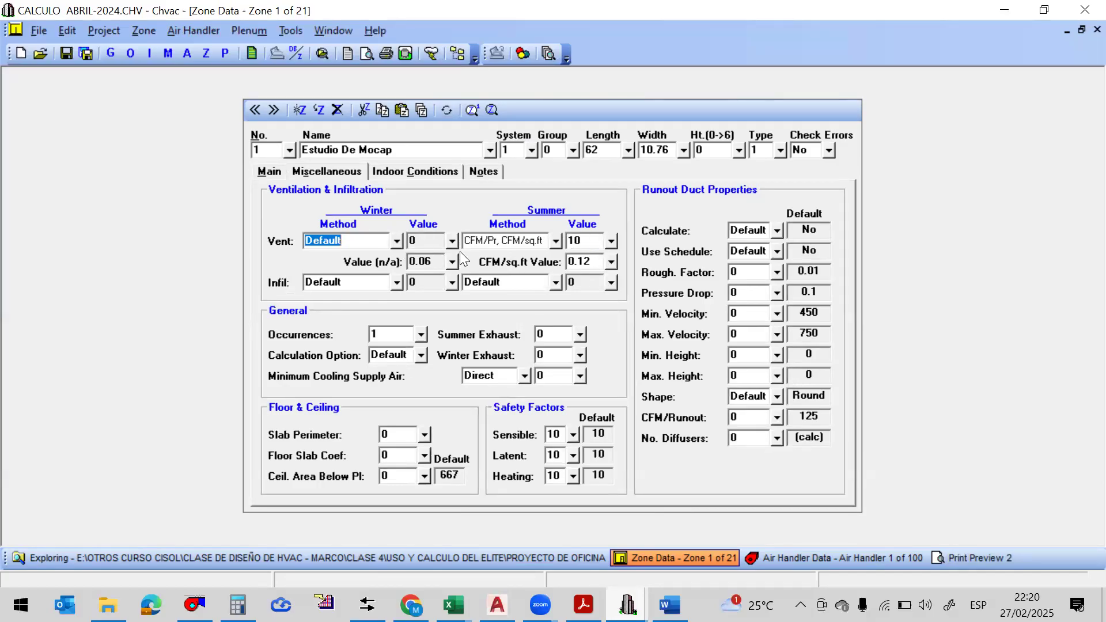
left_click(394, 242)
left_click(379, 399)
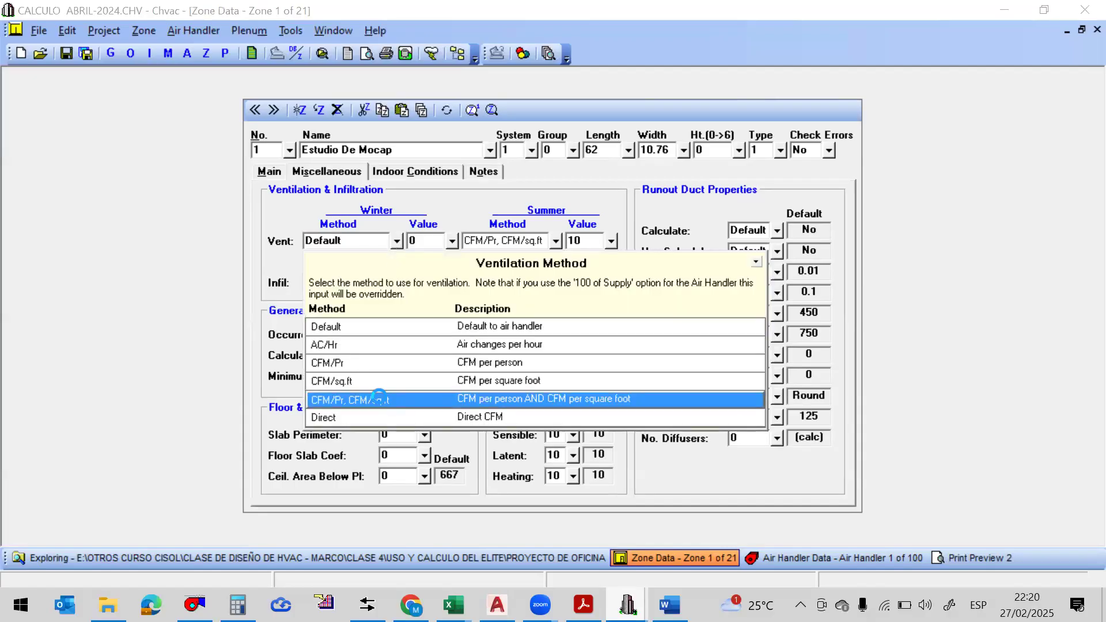
left_click(427, 241)
type("5")
key("Tab")
Set Zone 1's summer ventilation to 5 CFM per person and 0.06 CFM per square foot
left_click(585, 241)
type("5")
left_click(586, 261)
key("BackSpace")
type("0.06")
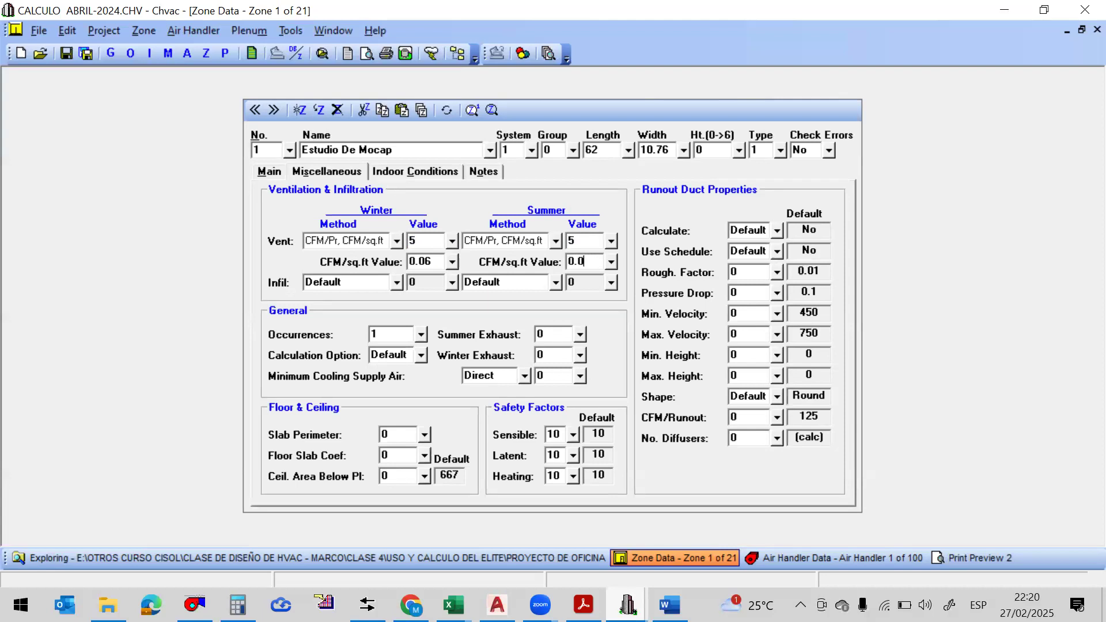
Set Zone 1's winter and summer infiltration to the Direct method with 50 CFM each
left_click(397, 283)
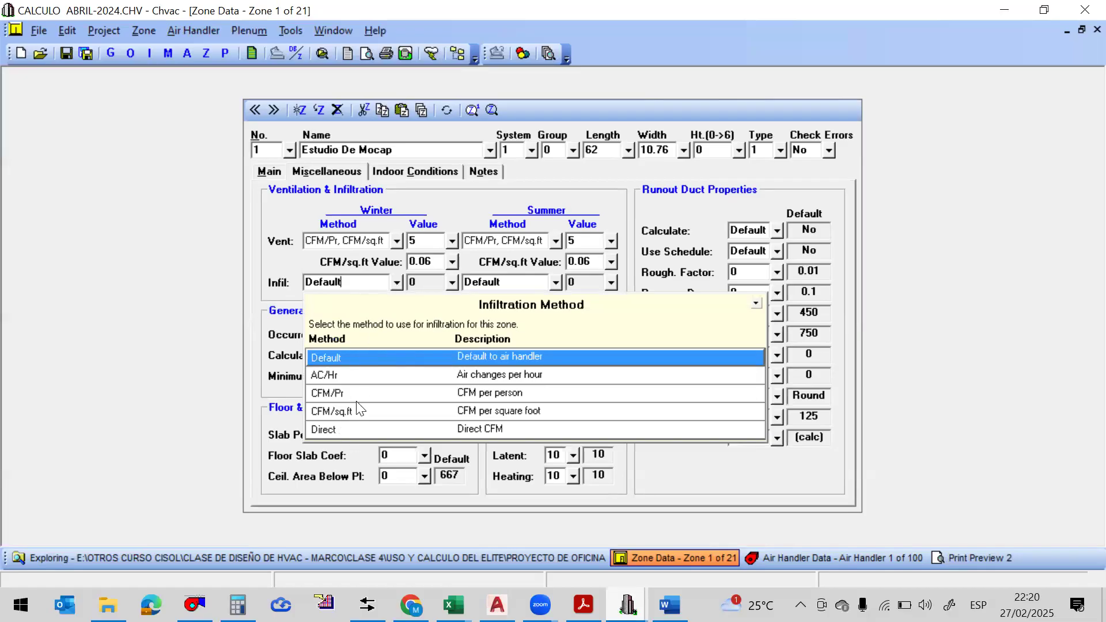
left_click(341, 429)
left_click(427, 283)
type("50")
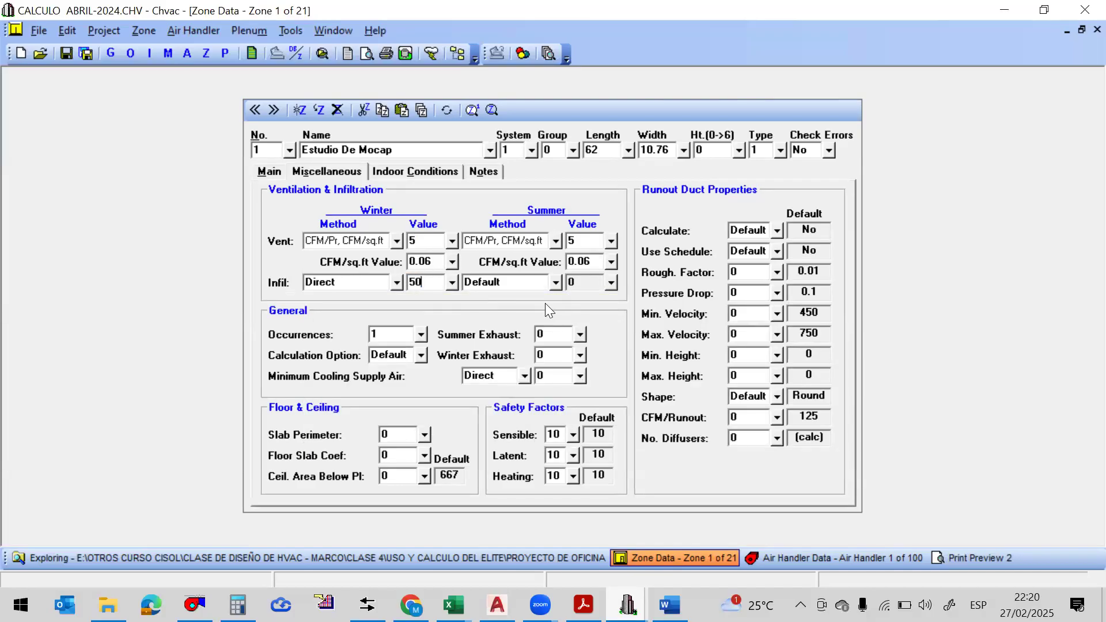
left_click(552, 281)
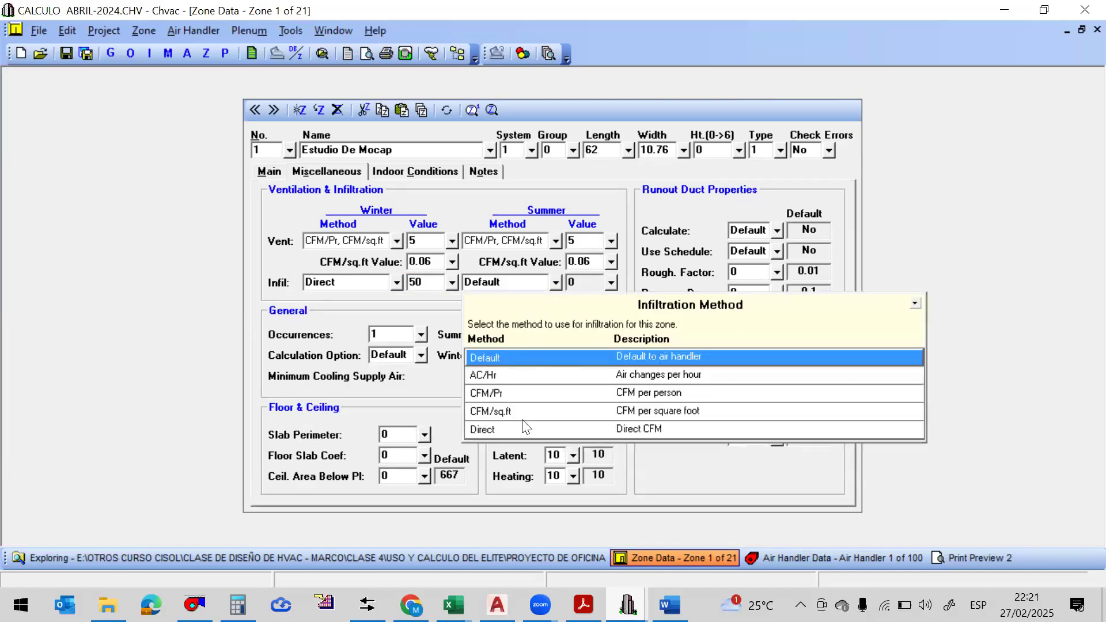
left_click(500, 429)
left_click(577, 283)
type("50")
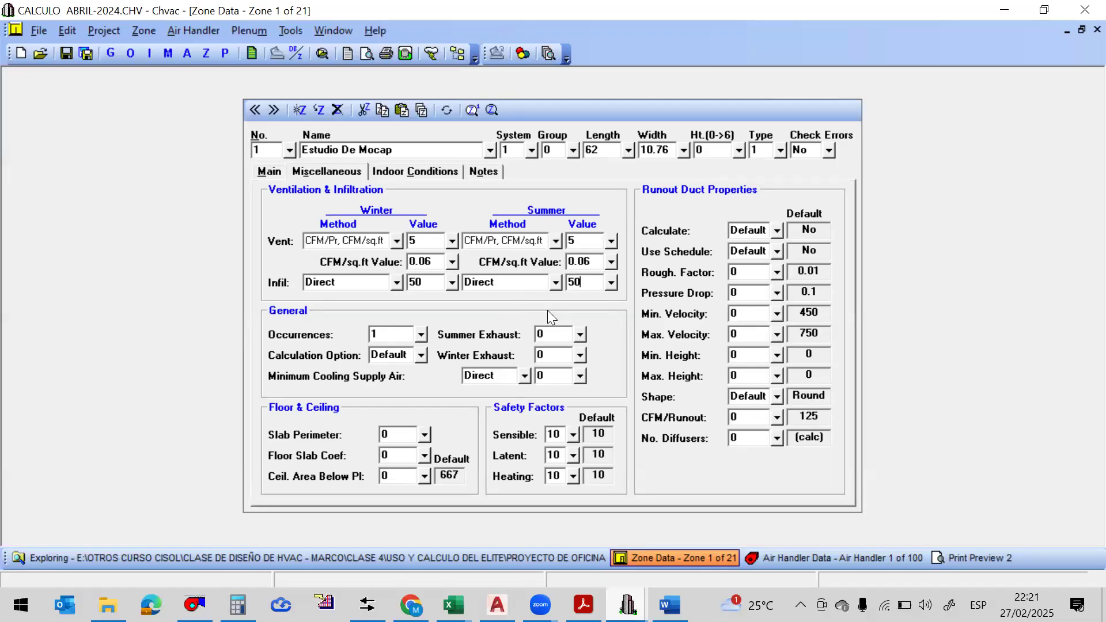
Check Zone 1's occurrences and calculation option, and view the project's default cooling or heating calculation options in General Project Data
left_click(421, 333)
left_click(420, 353)
left_click(110, 53)
left_click(587, 166)
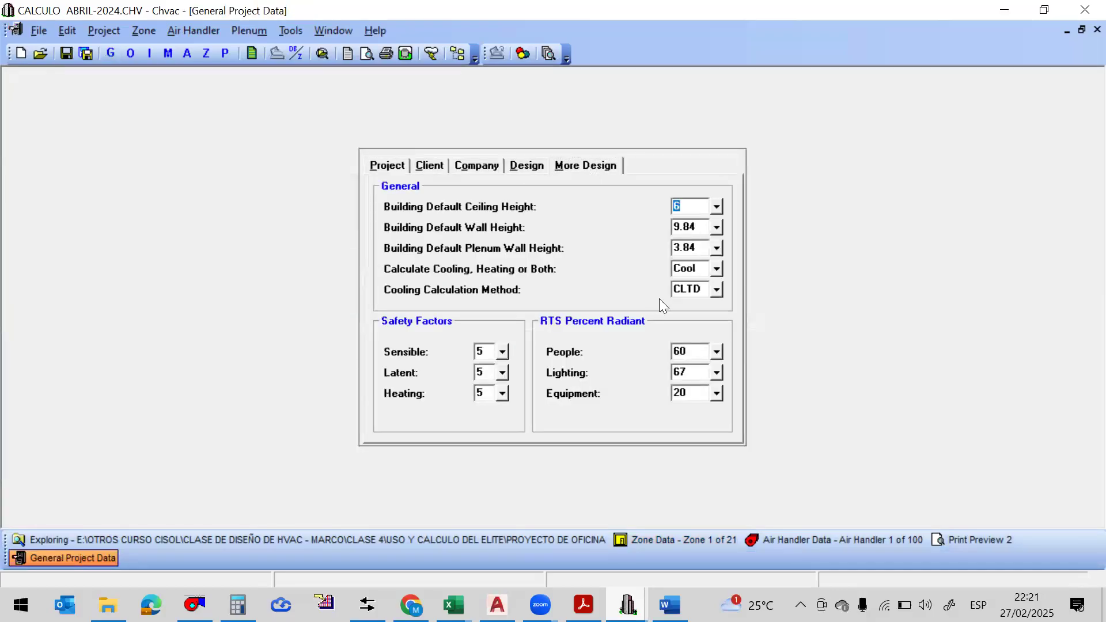
left_click(715, 271)
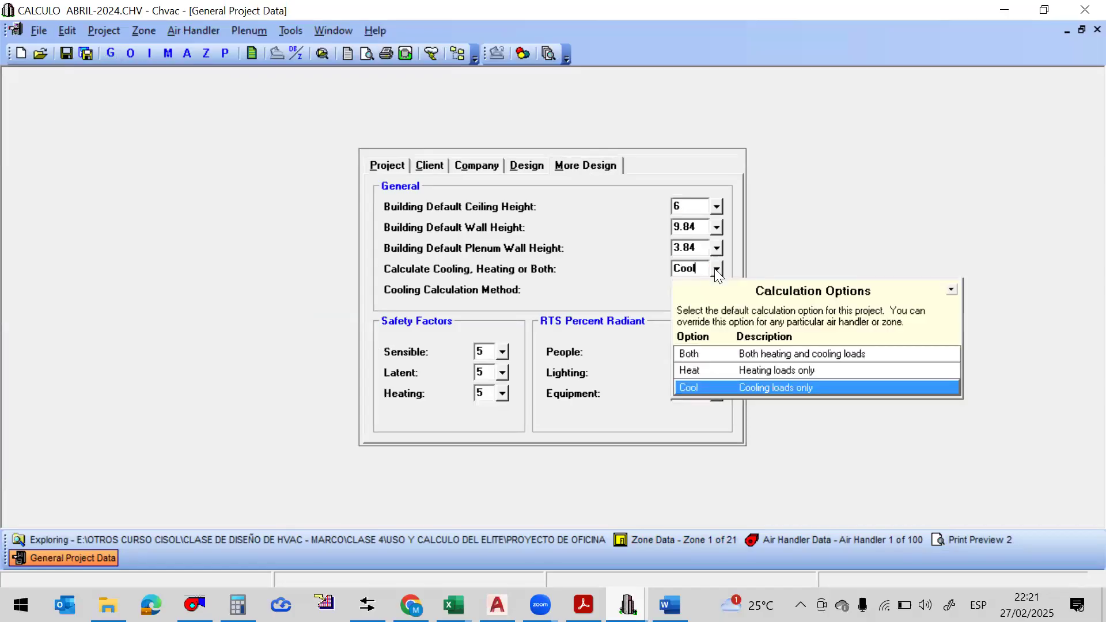
Return to Zone 1's miscellaneous data and set its calculation option to Both
left_click(667, 543)
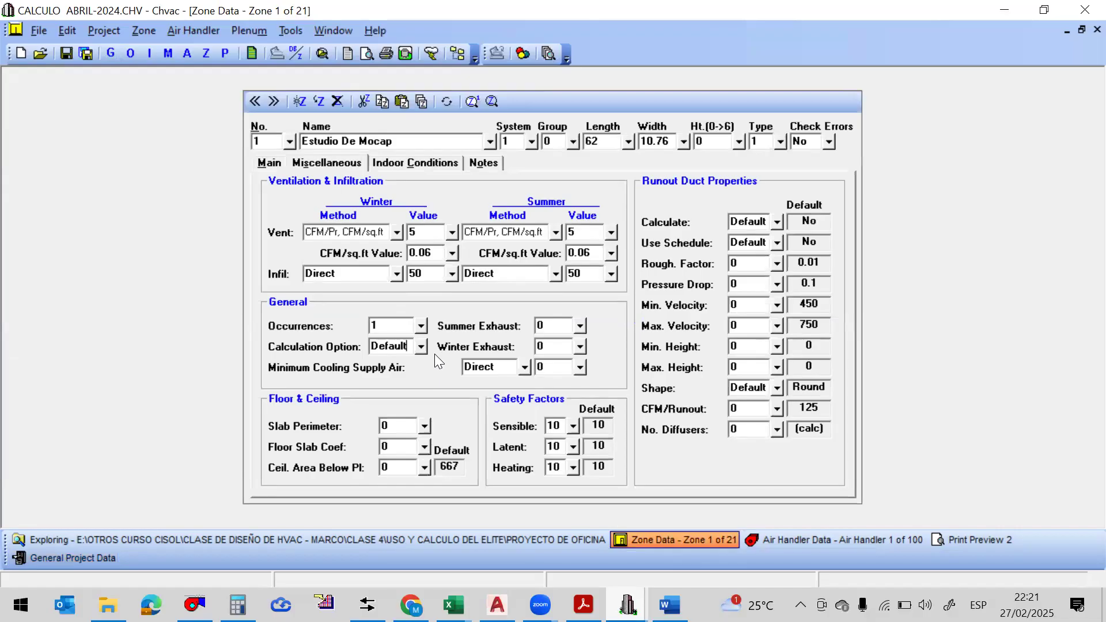
left_click(421, 346)
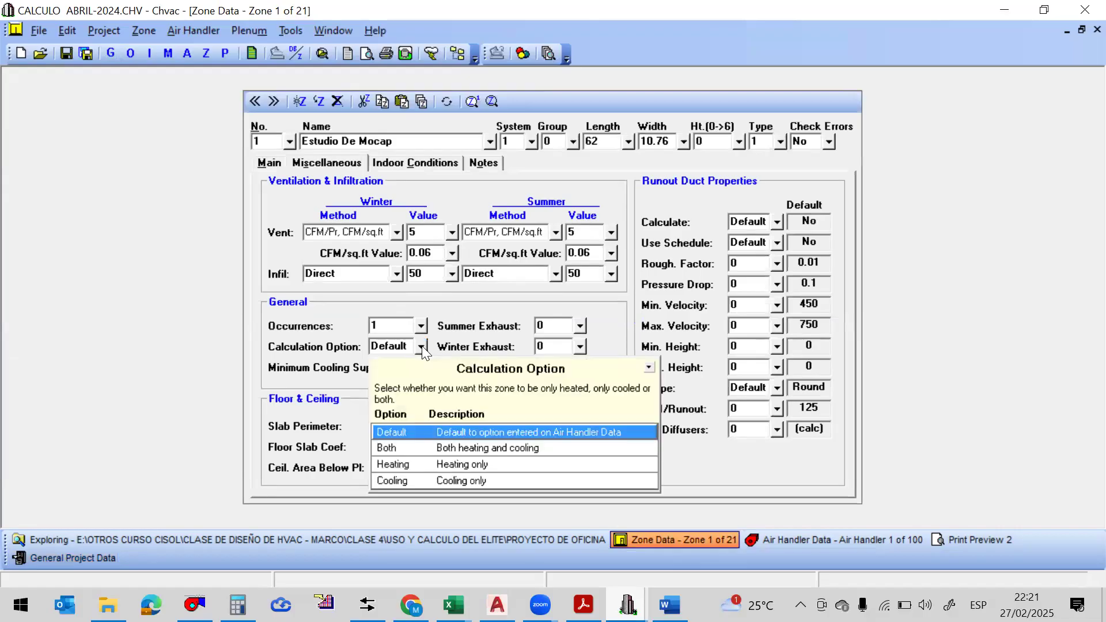
left_click(403, 449)
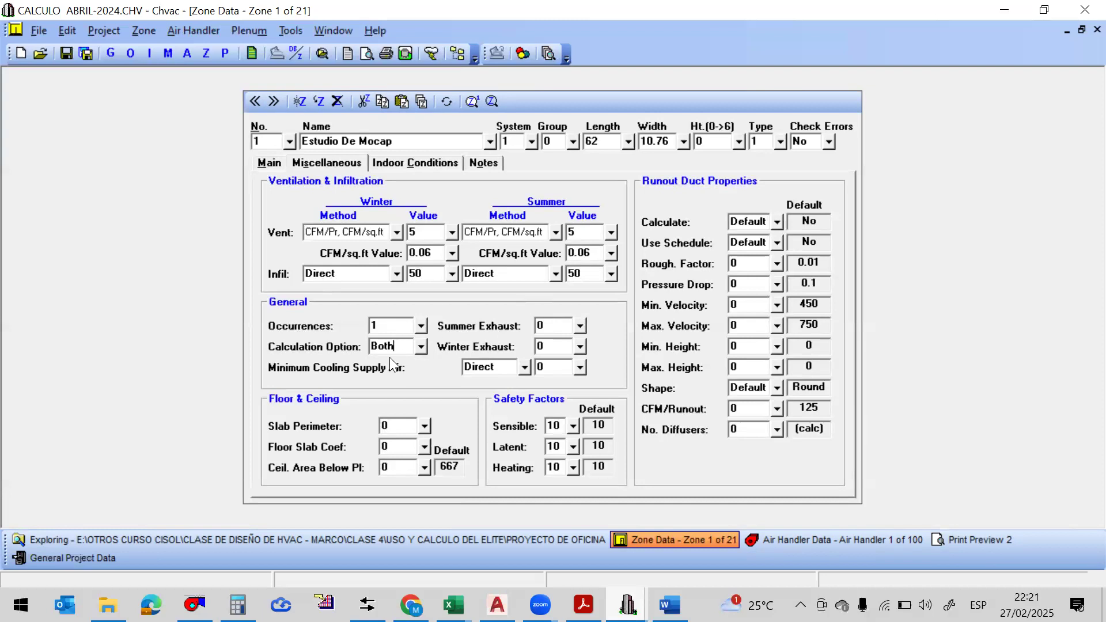
Dismiss the save reminder and set Zone 1's summer exhaust to 800
left_click(580, 326)
left_click(277, 164)
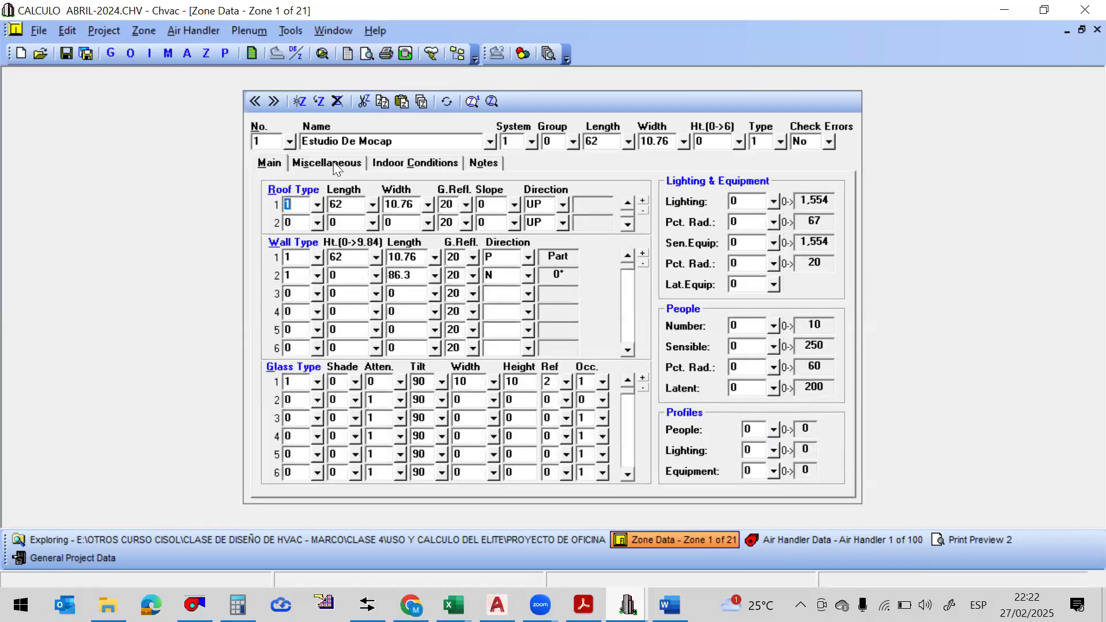
left_click(334, 162)
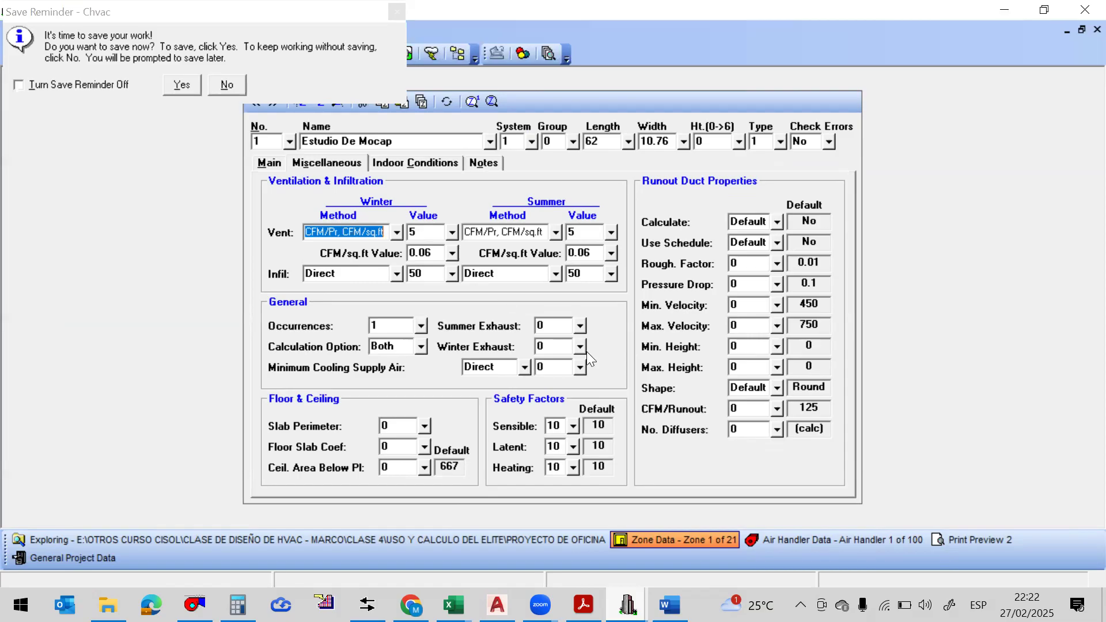
left_click(543, 327)
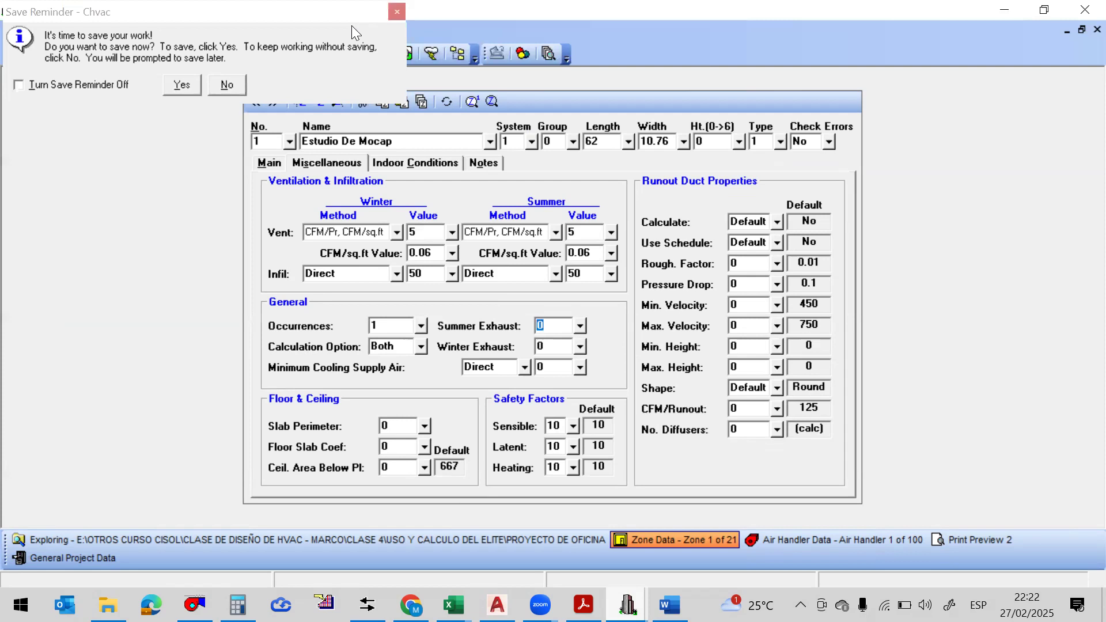
left_click(397, 12)
left_click(558, 325)
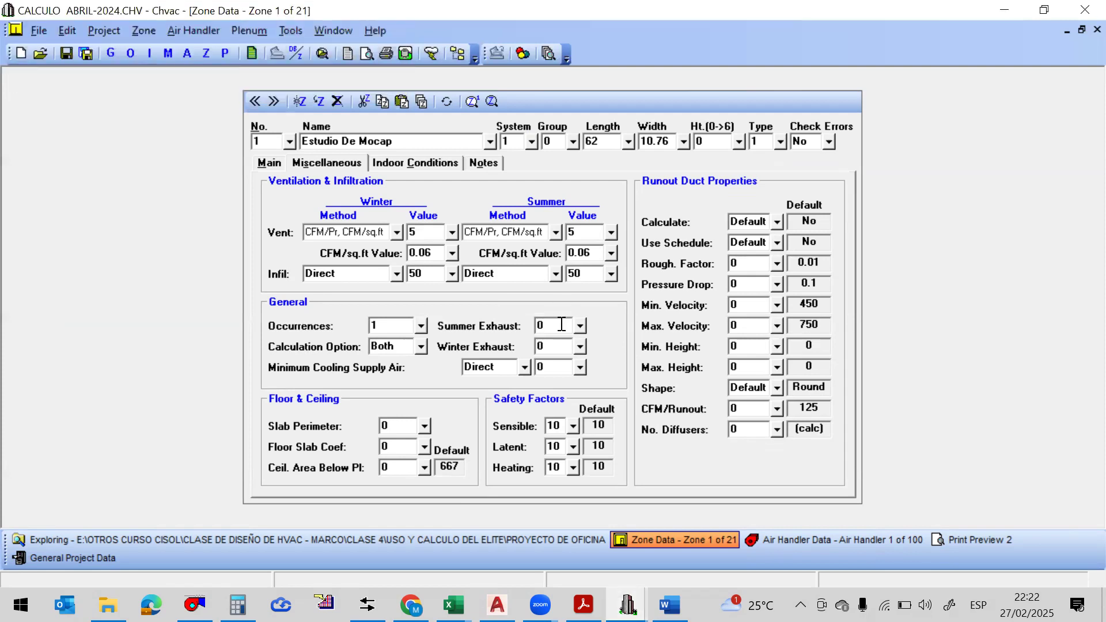
key("BackSpace")
type("800")
Examine the supply and ventilation airflows in the Air Handler #1 and #2 Total Load Summary pages of the report preview
left_click(968, 540)
left_click(333, 80)
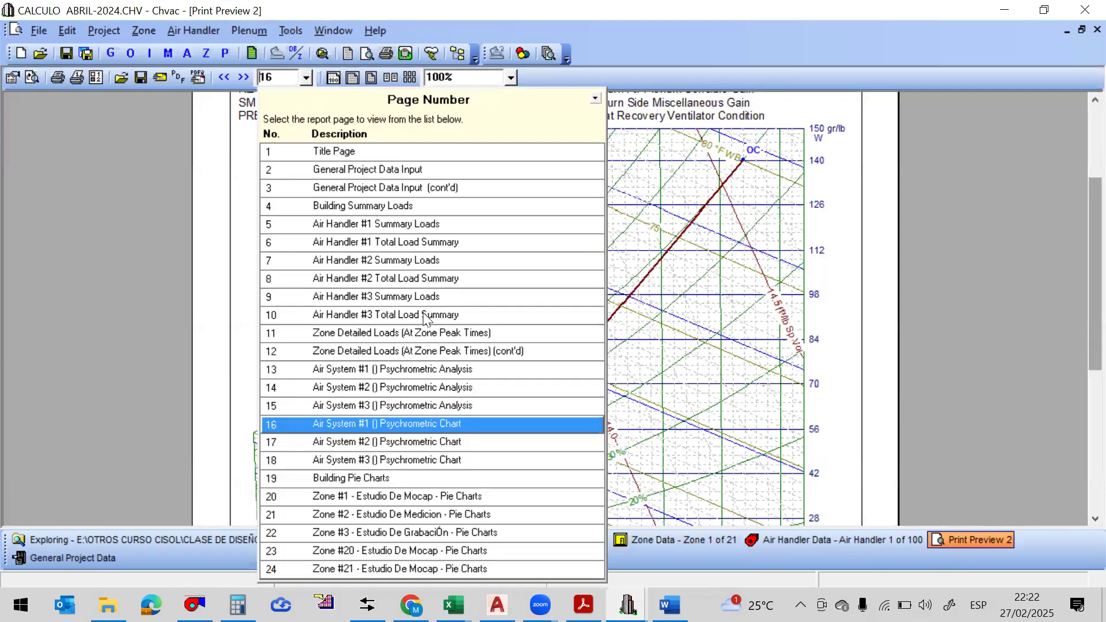
left_click(408, 243)
left_click_drag(1092, 268, 1093, 369)
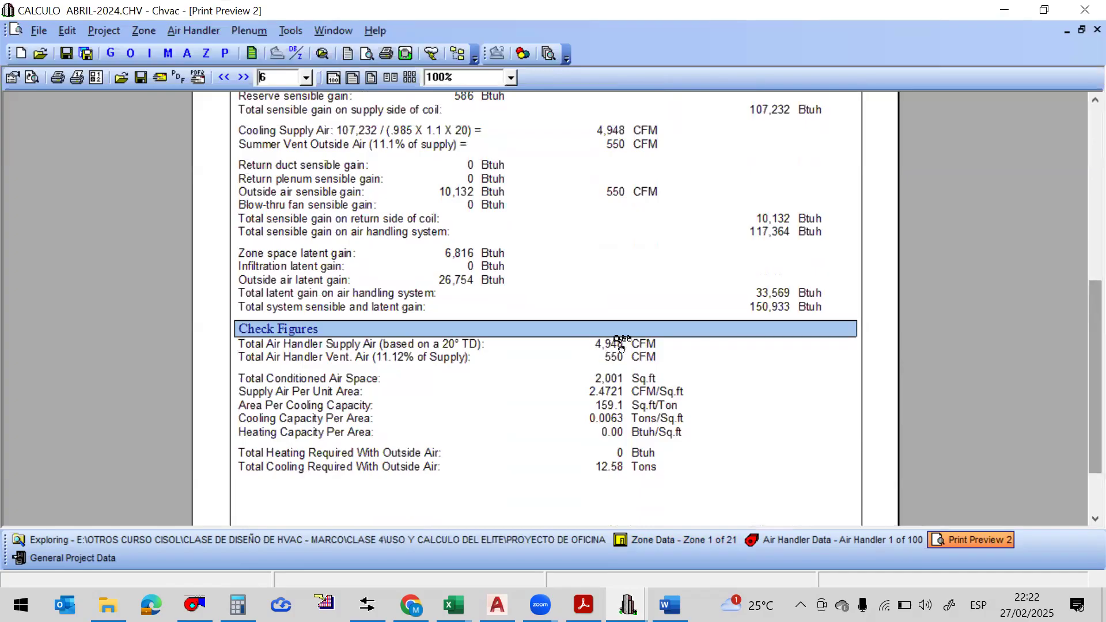
left_click(305, 79)
left_click(404, 275)
scroll(1083, 302, "up", 1)
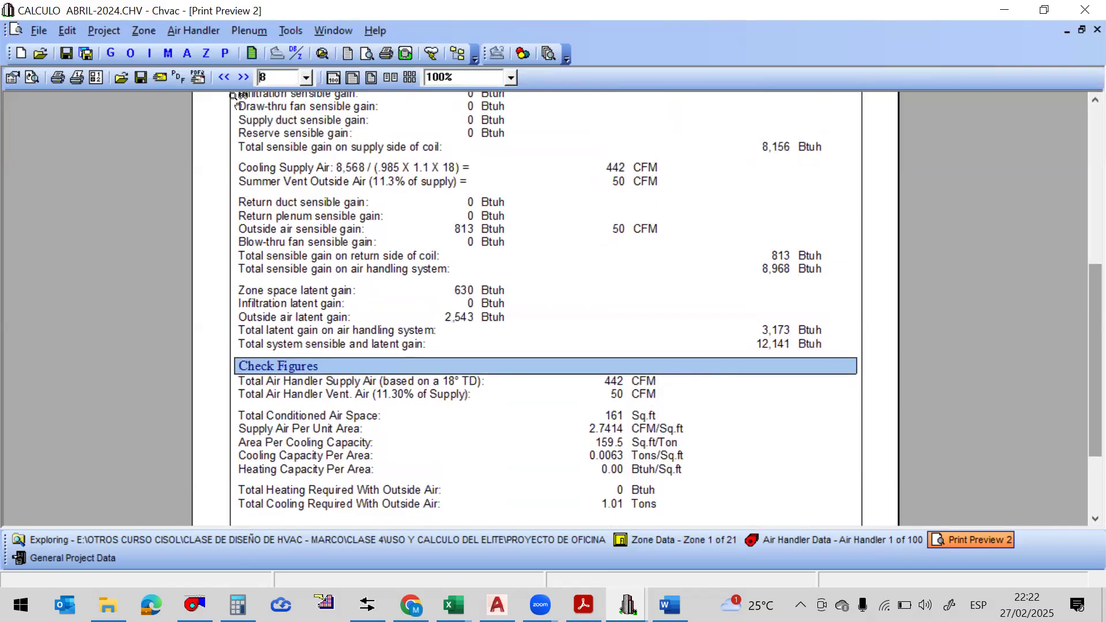
Compare Air Handler 1's main settings with Zone 1's exhaust value and the load summary's check figures
left_click(197, 74)
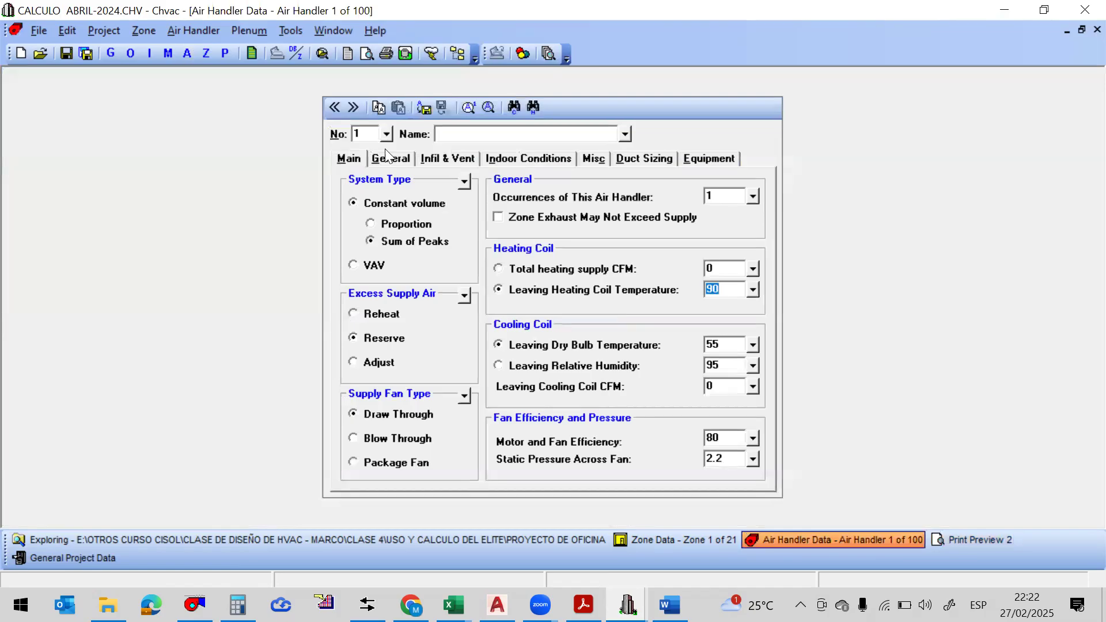
left_click(205, 53)
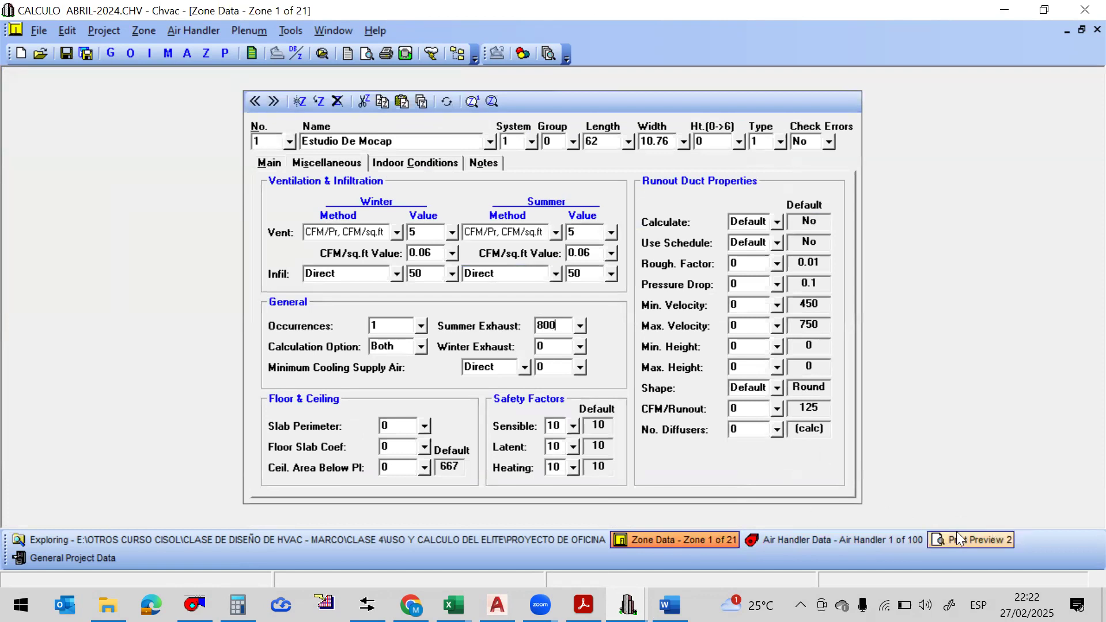
left_click(980, 540)
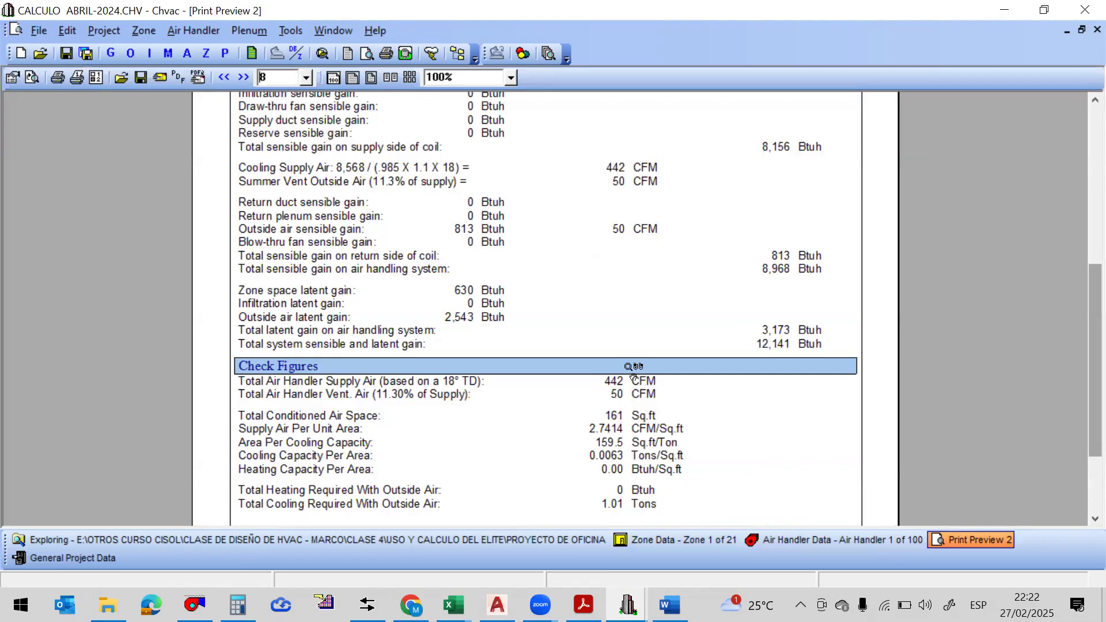
left_click(187, 54)
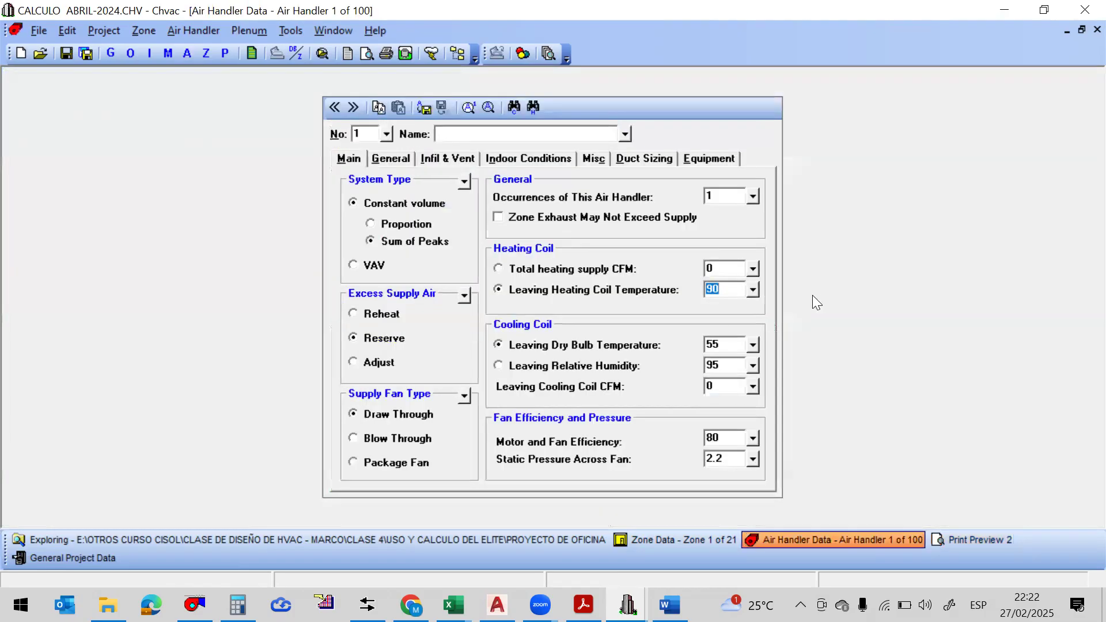
Set Zone 1's minimum cooling supply air to the AC/Hr option, trying 20 before settling on 8 air changes per hour
left_click(206, 54)
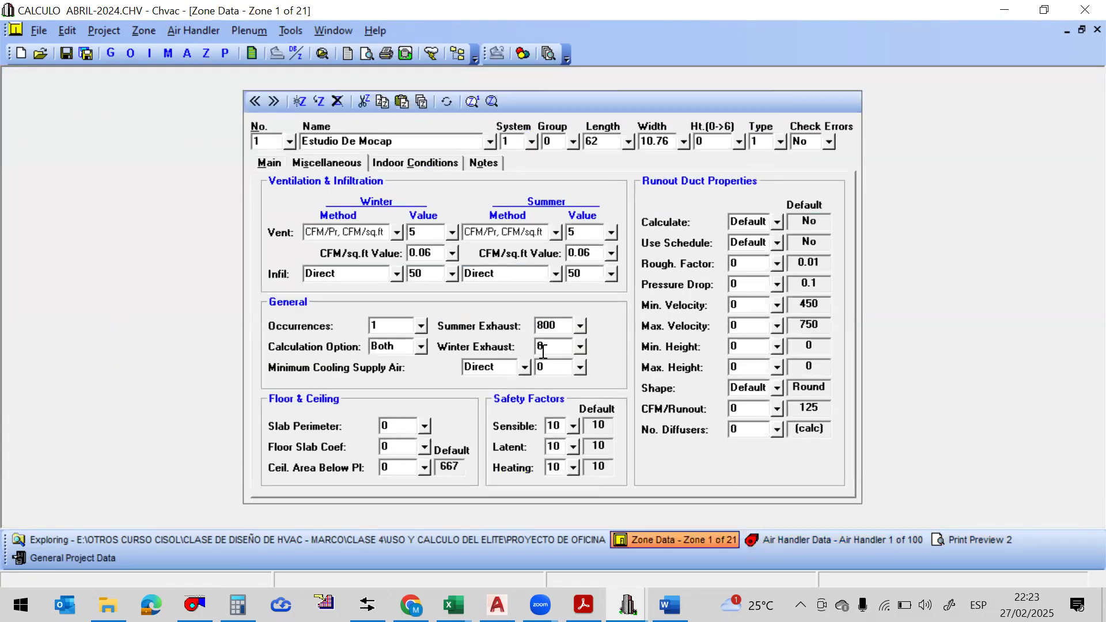
key("Tab")
left_click(525, 368)
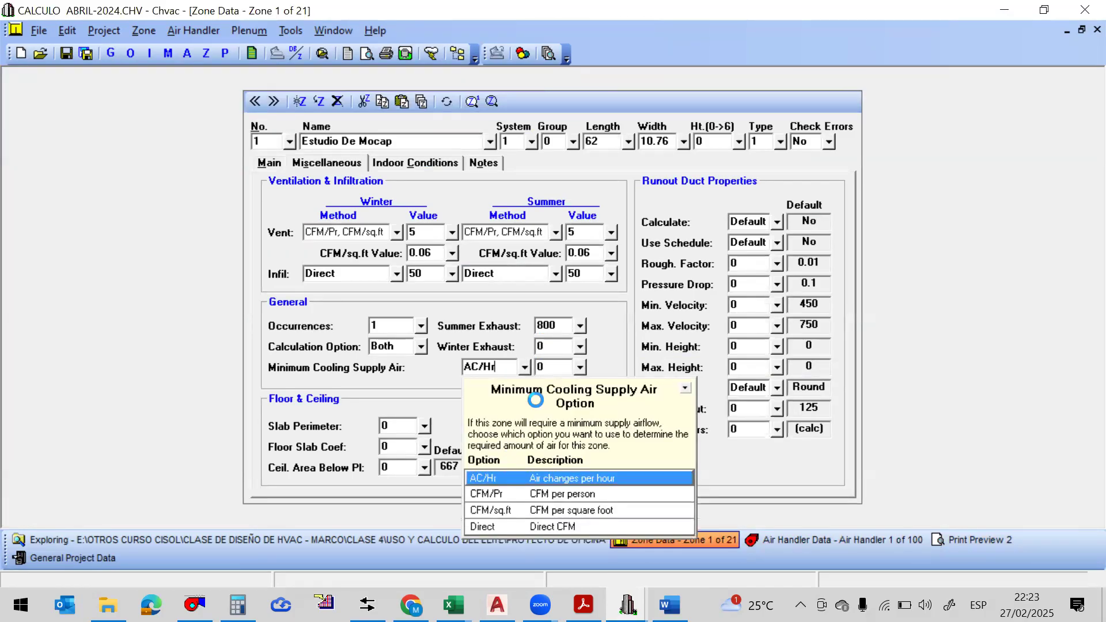
left_click(499, 479)
type("20")
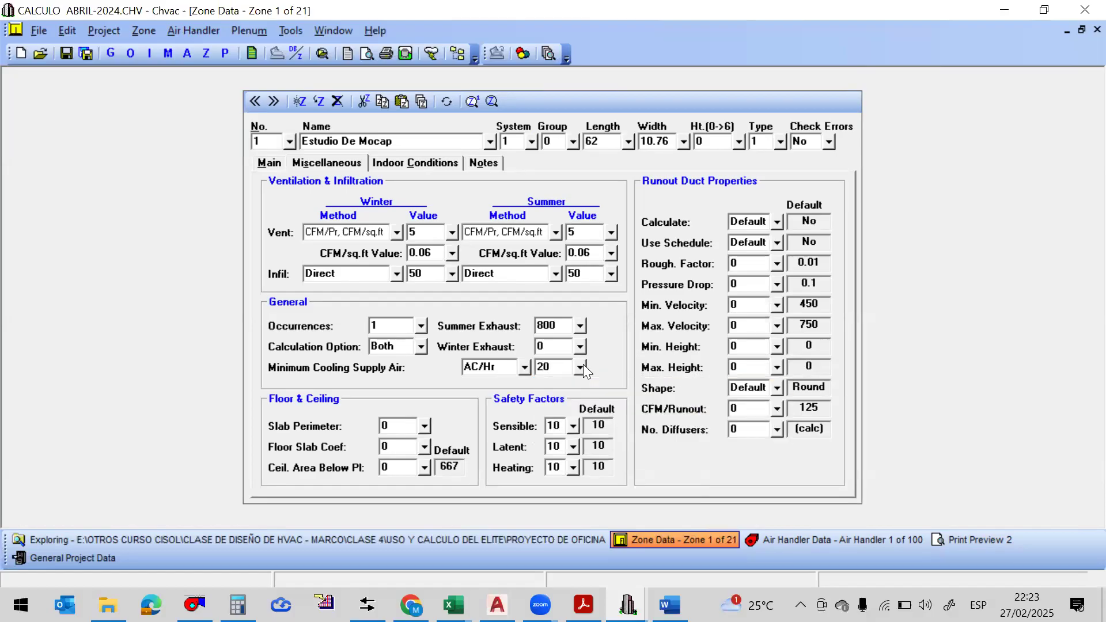
left_click(526, 371)
left_click(547, 369)
left_click_drag(559, 367, 525, 371)
type("8")
Set Zone 1's slab perimeter to 80 and its floor slab coefficient to 0.48 for insulated 8-in block wall with brick in a warm climate
left_click(423, 428)
type("80")
left_click(425, 447)
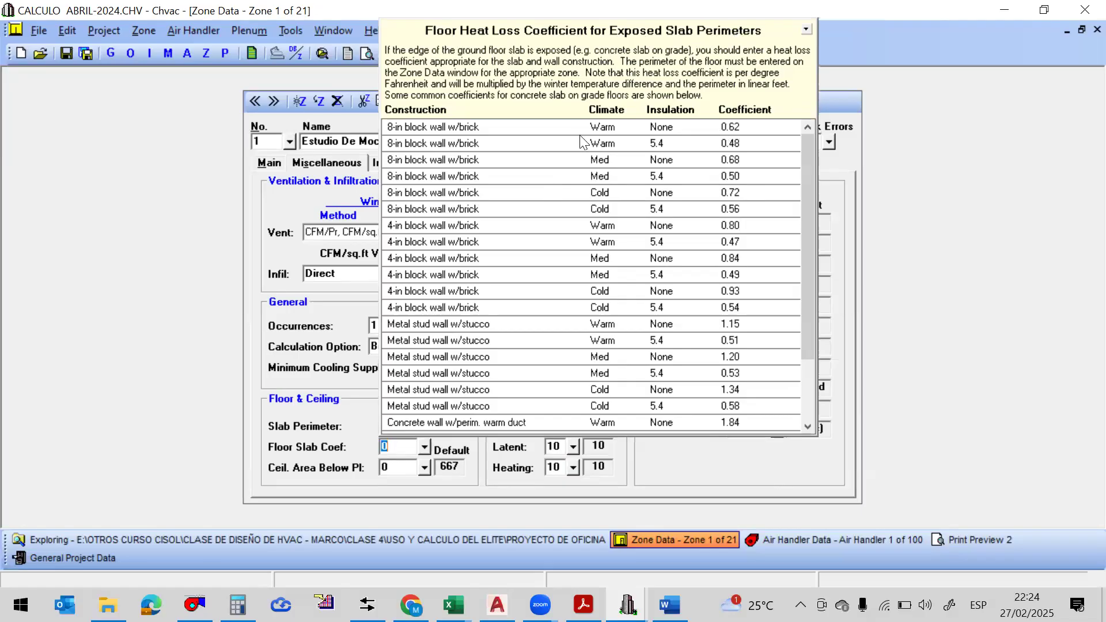
double_click(434, 148)
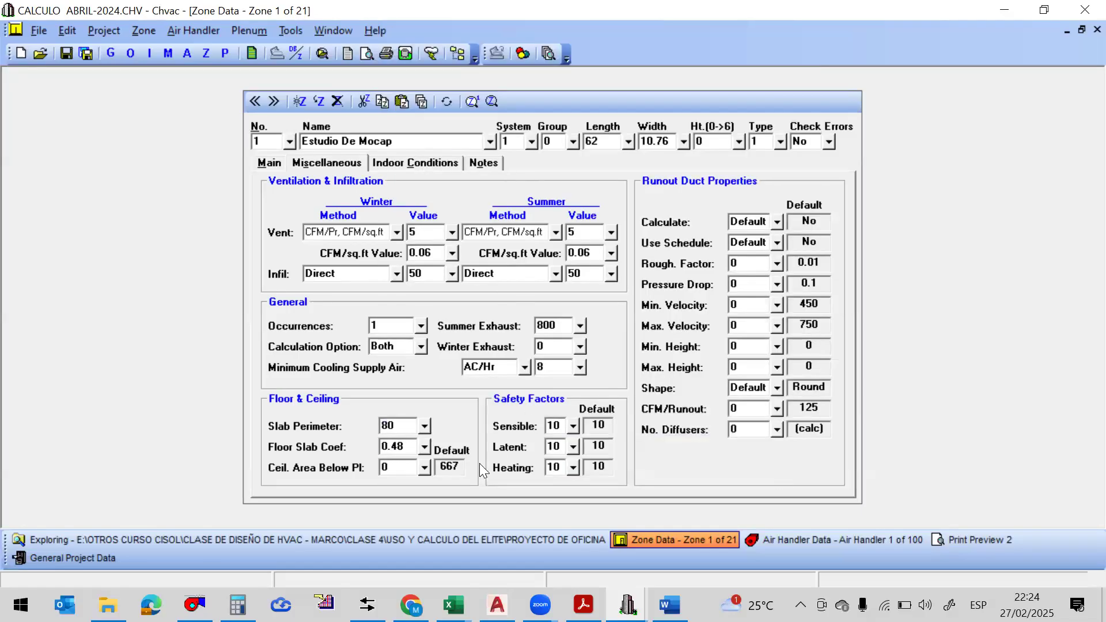
Check the help for Zone 1's ceiling area below plenum, and find section 3.6.2 Miscellaneous in the PDF guide in Acrobat
left_click(426, 469)
mouse_move(425, 474)
left_click(979, 537)
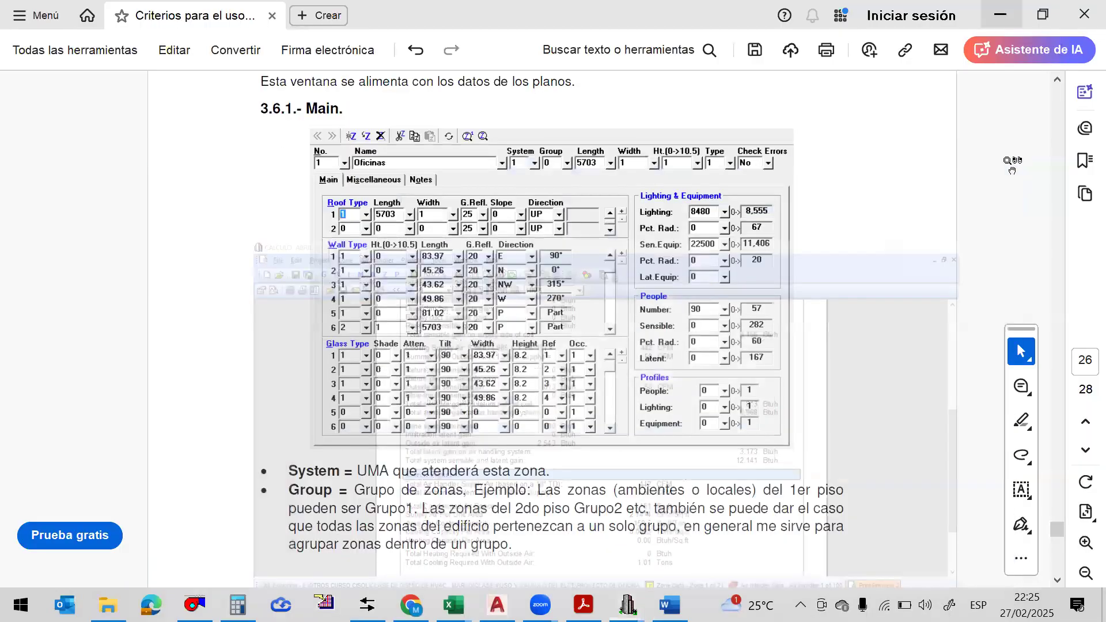
scroll(629, 331, "down", 1)
scroll(627, 329, "down", 10)
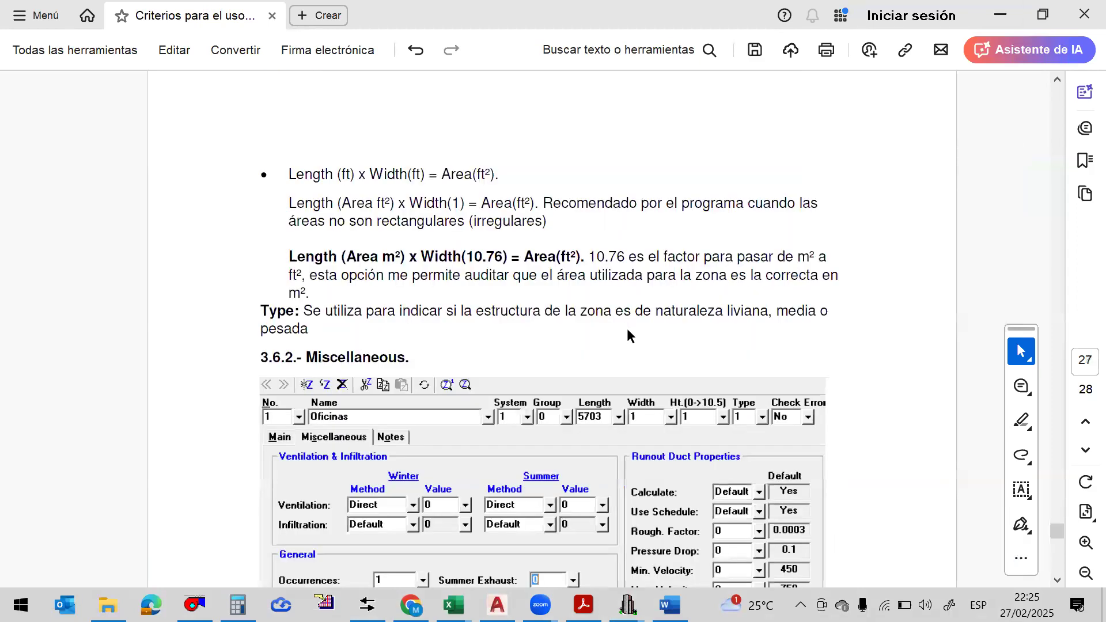
scroll(627, 329, "down", 1)
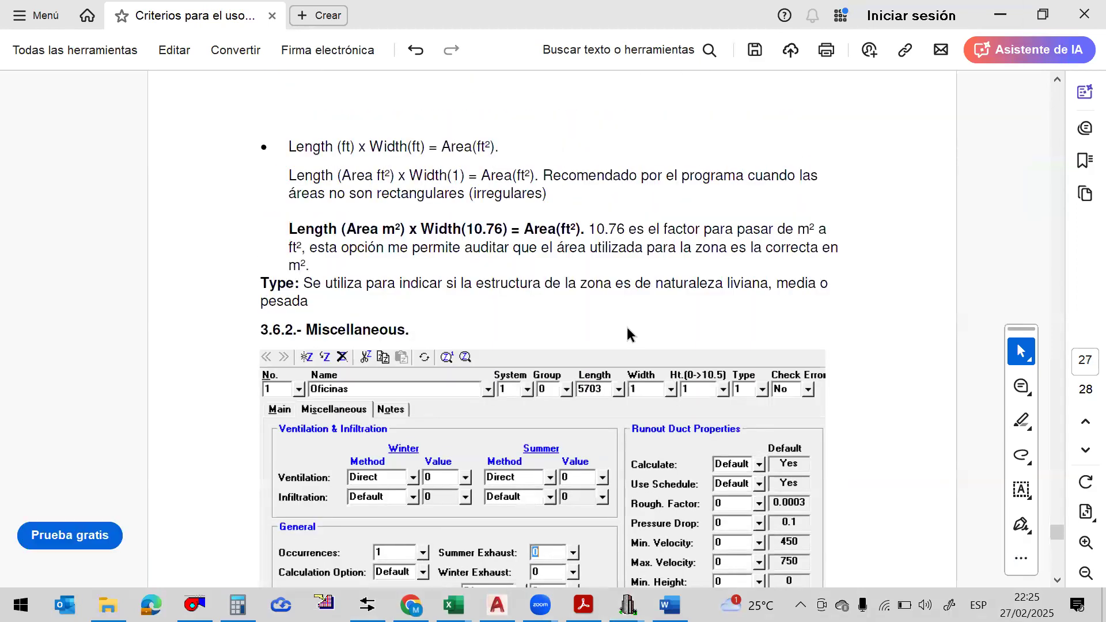
scroll(628, 329, "down", 2)
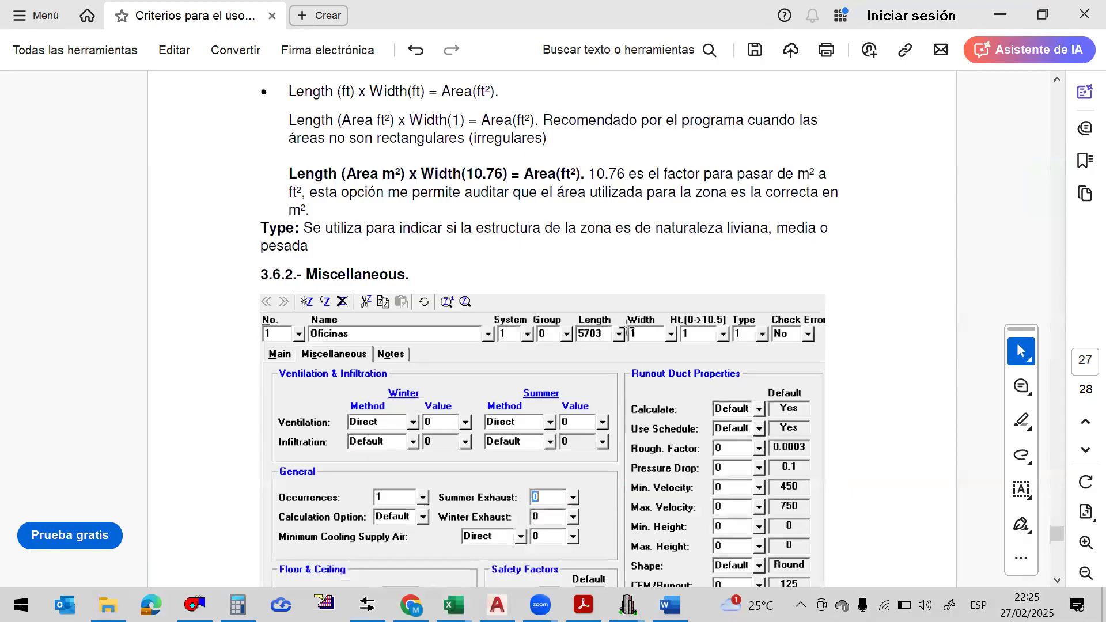
scroll(627, 326, "down", 5)
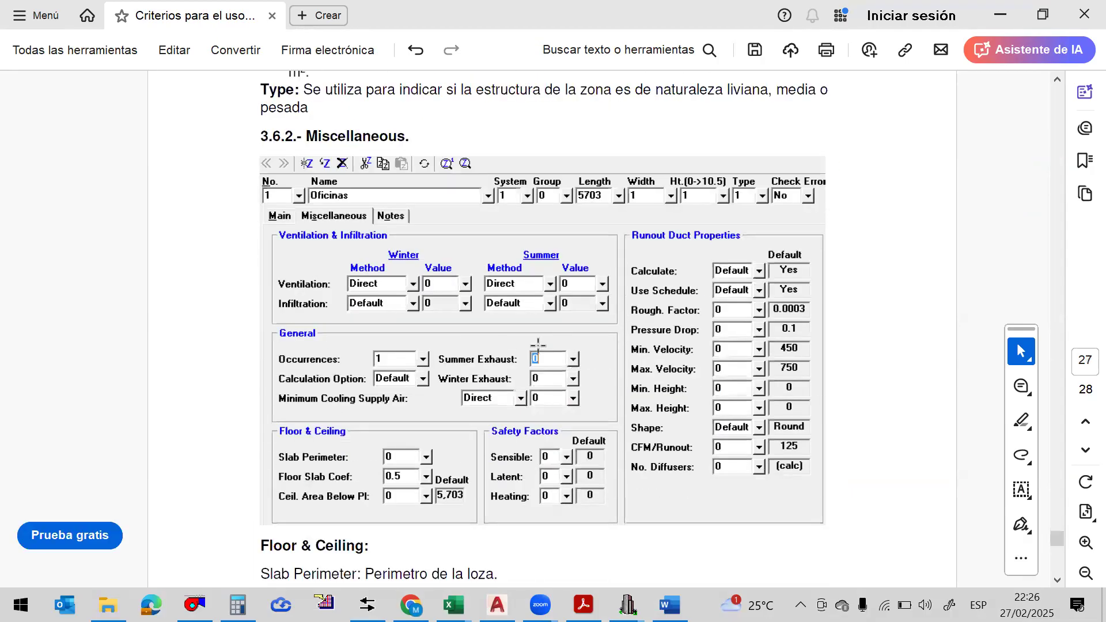
Read the guide's slab perimeter and floor slab coefficient entries under Floor & Ceiling
scroll(563, 326, "down", 6)
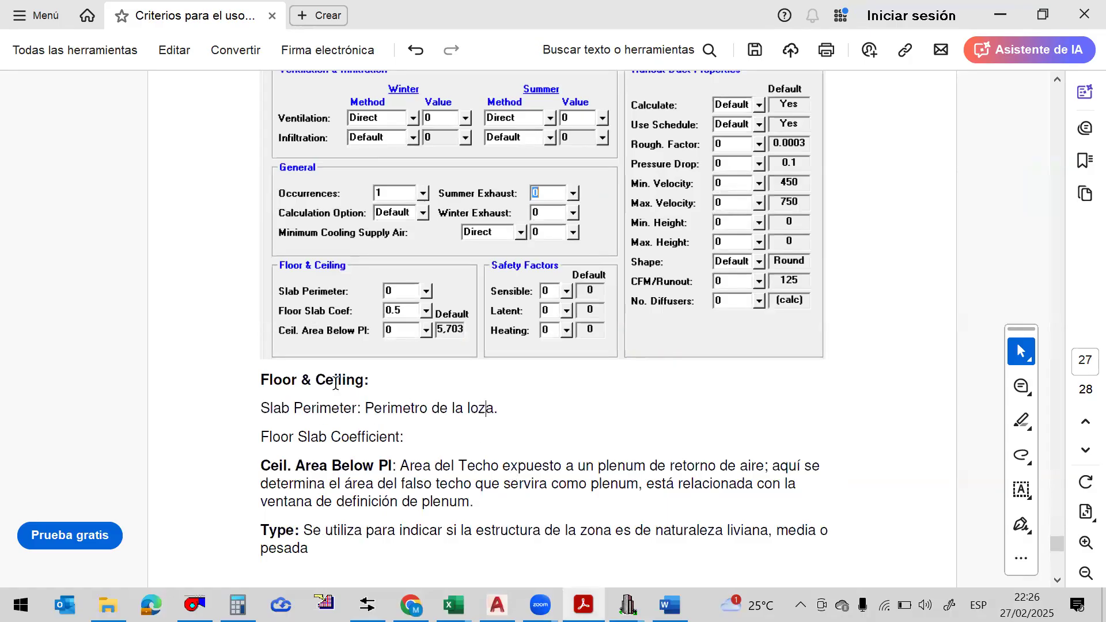
left_click_drag(366, 410, 501, 410)
left_click_drag(399, 438, 261, 438)
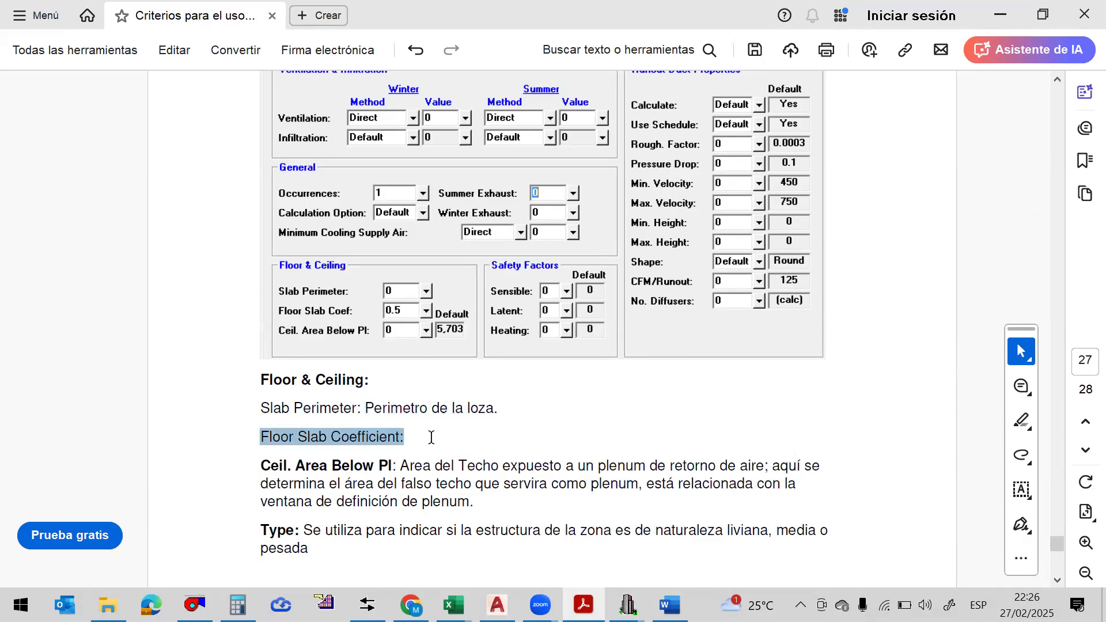
Highlight the phrase "Area del Techo expuesto a un plenum de retorno de aire;" in the guide's Ceil. Area Below Pl entry
left_click(315, 479)
left_click(554, 465)
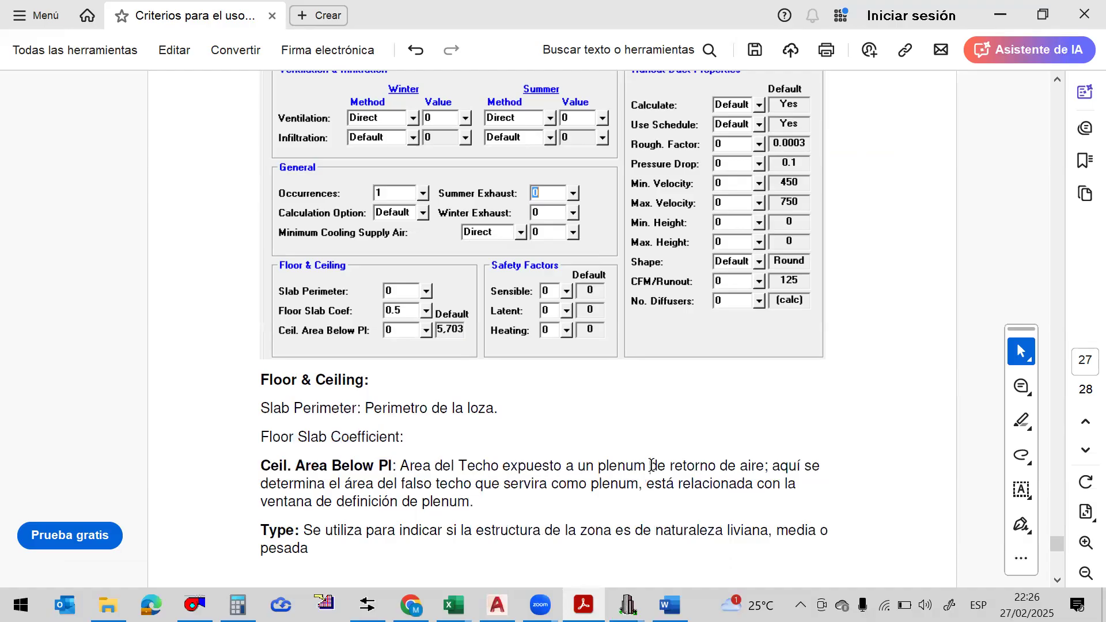
left_click_drag(768, 465, 402, 465)
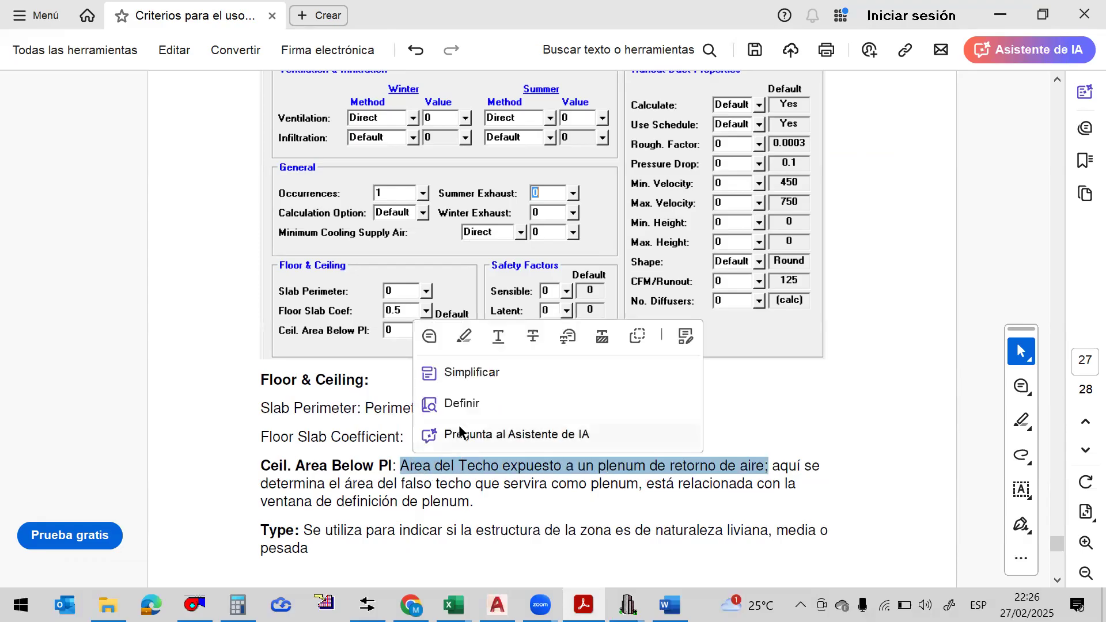
left_click(462, 335)
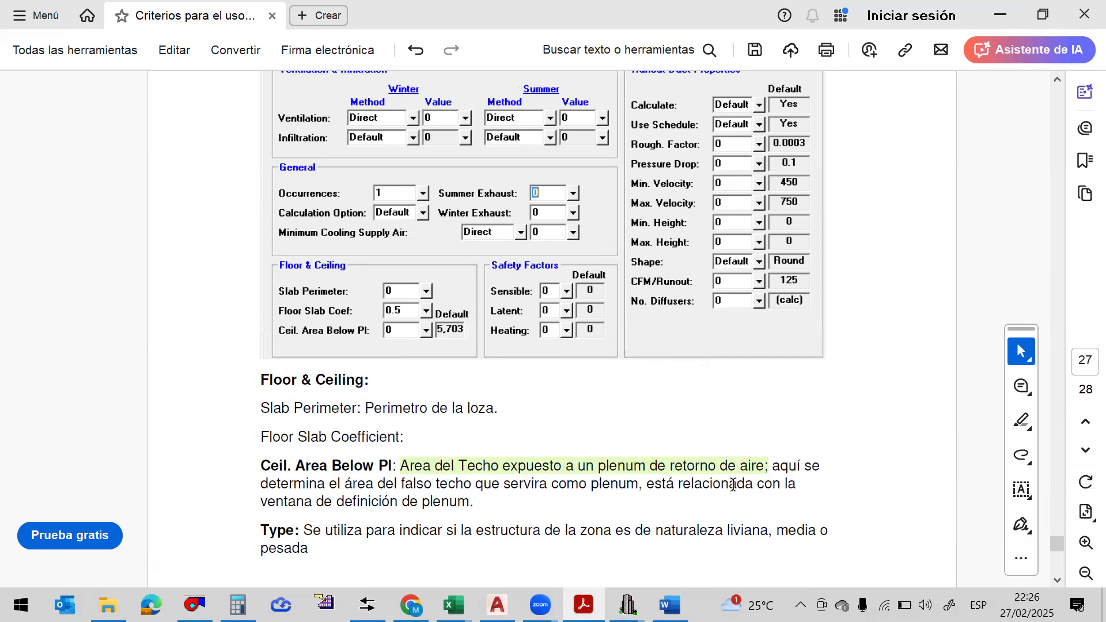
Review the rest of the guide's ceiling area definition against the Miscellaneous screenshot and the Type entry
left_click(297, 501)
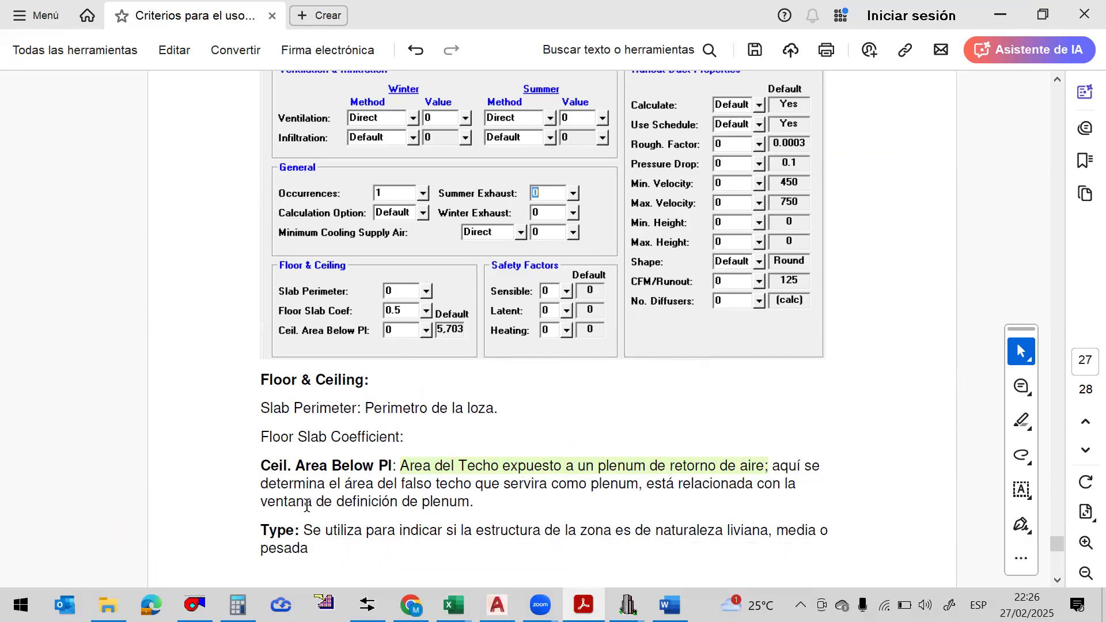
left_click(450, 502)
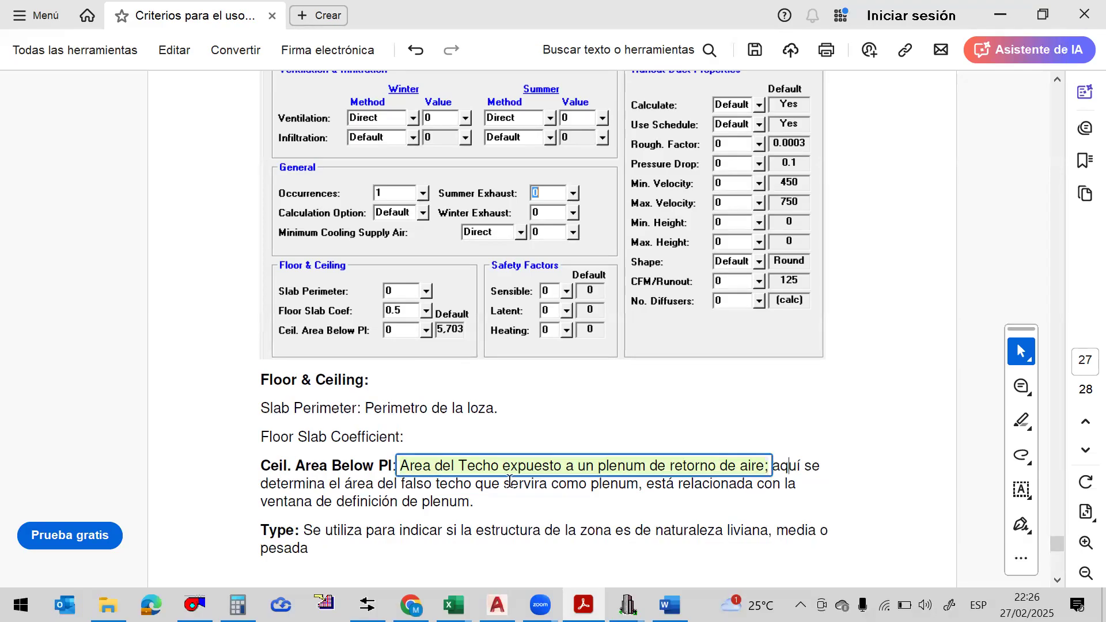
left_click_drag(473, 503, 273, 488)
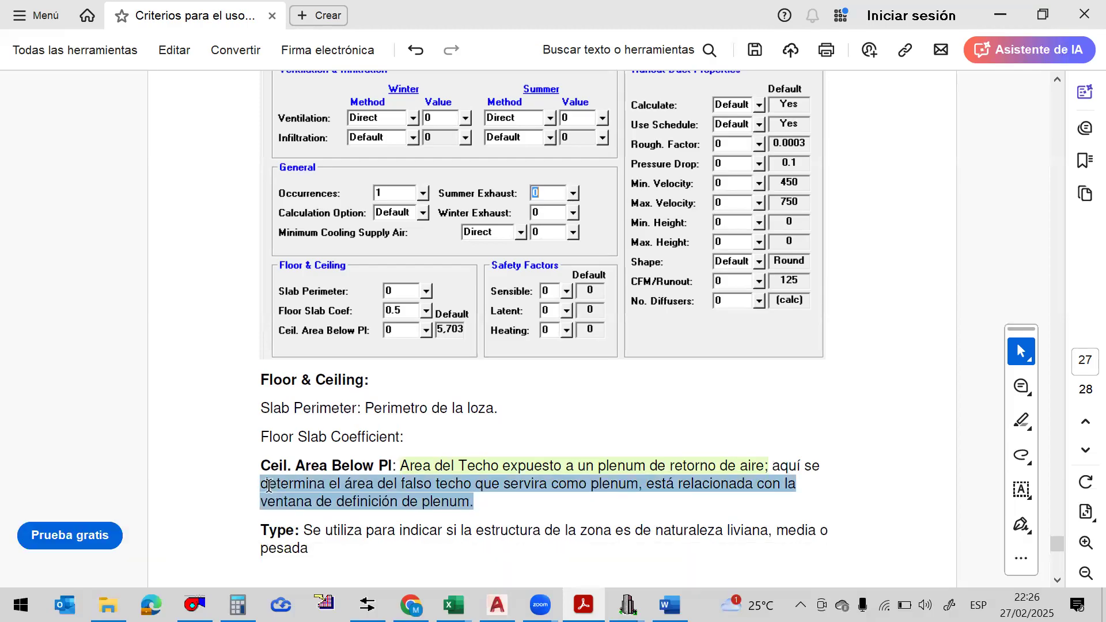
left_click(798, 465)
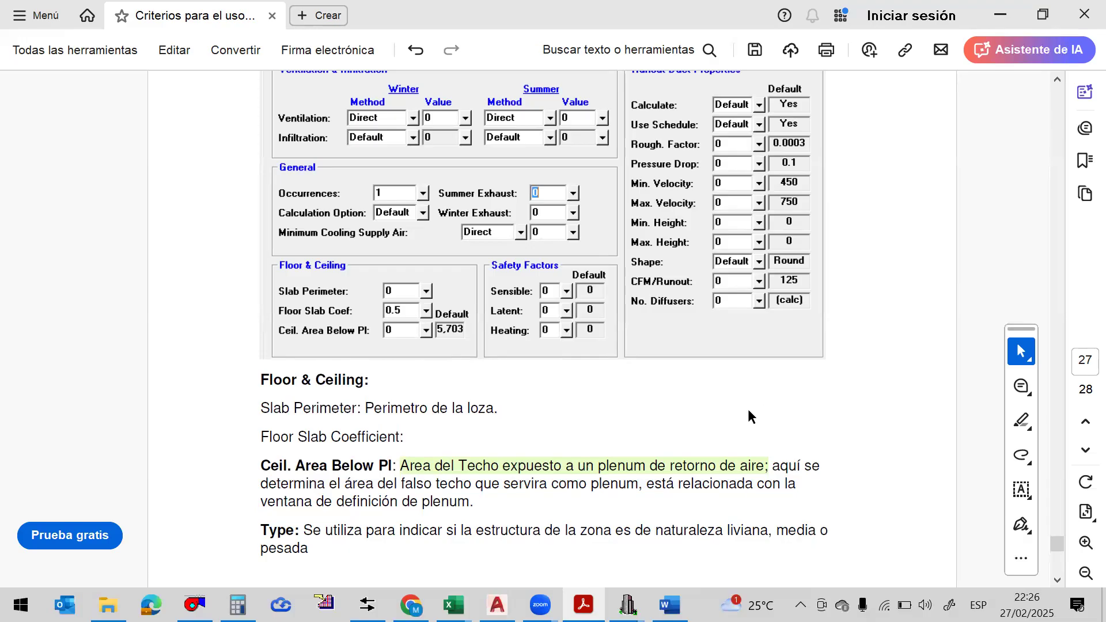
scroll(648, 385, "up", 1)
scroll(647, 385, "down", 2)
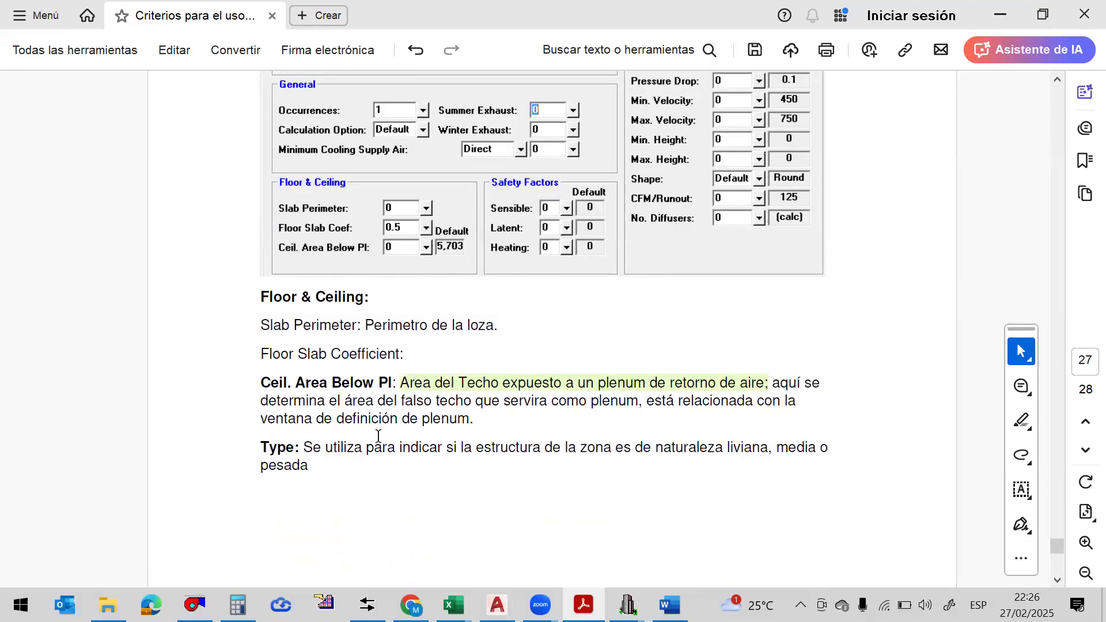
scroll(575, 364, "up", 4)
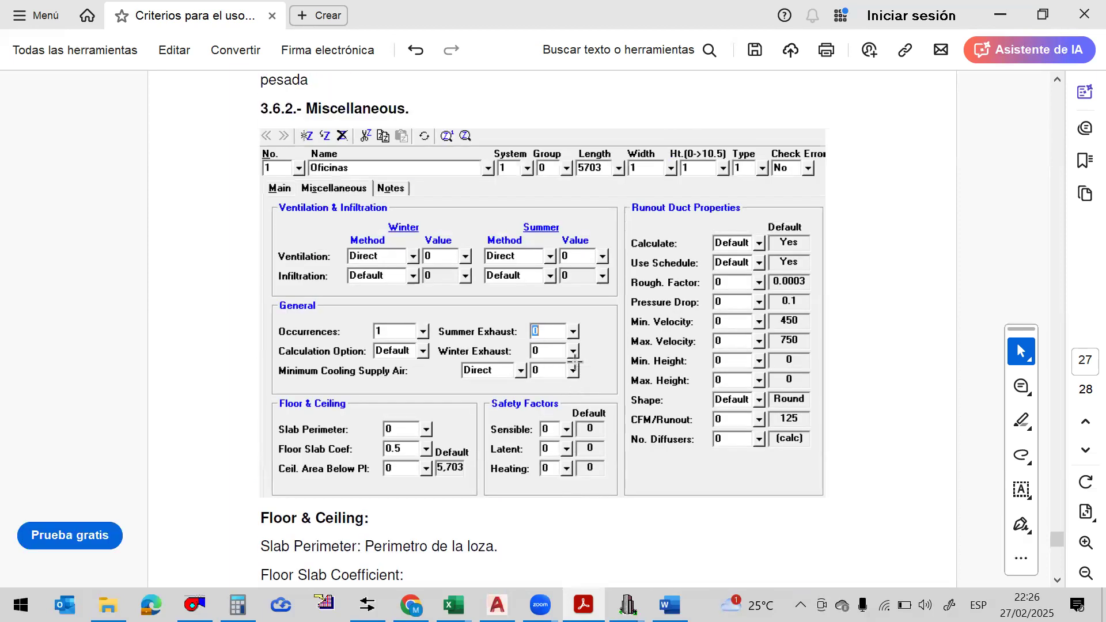
scroll(575, 364, "down", 4)
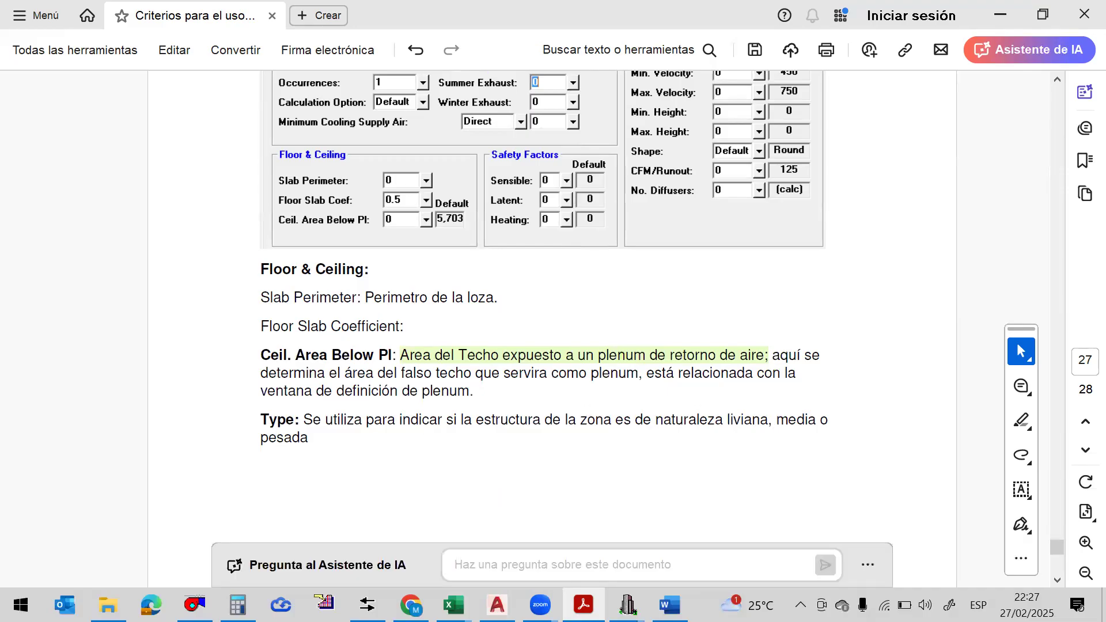
Switch back to Chvac and reopen Zone 1's data at the ceiling area below plenum help
mouse_move(629, 605)
left_click(598, 545)
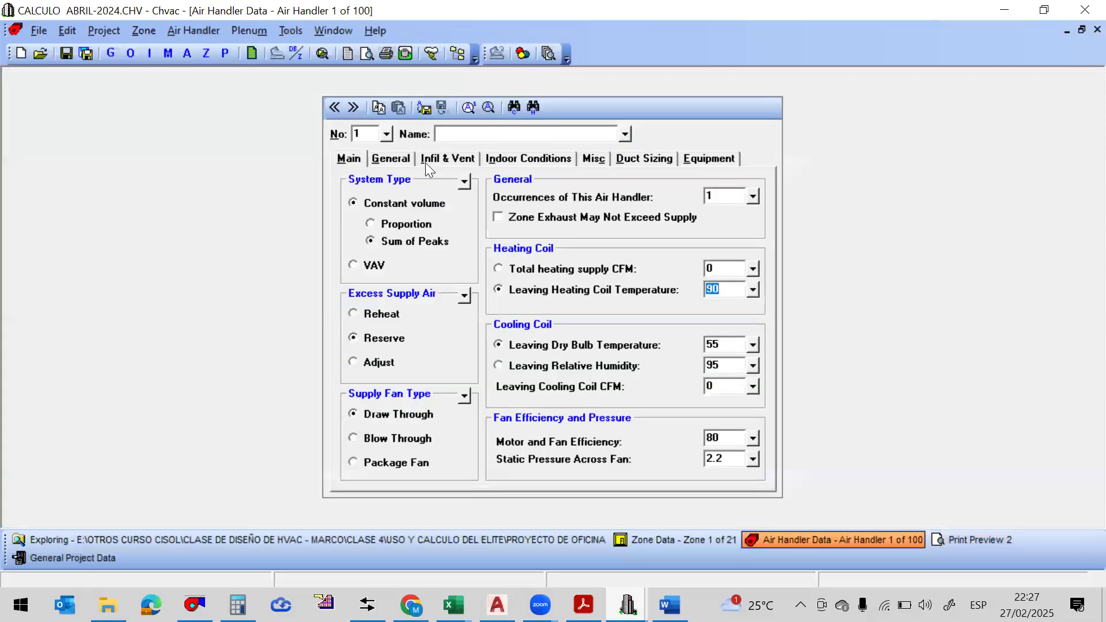
left_click(207, 53)
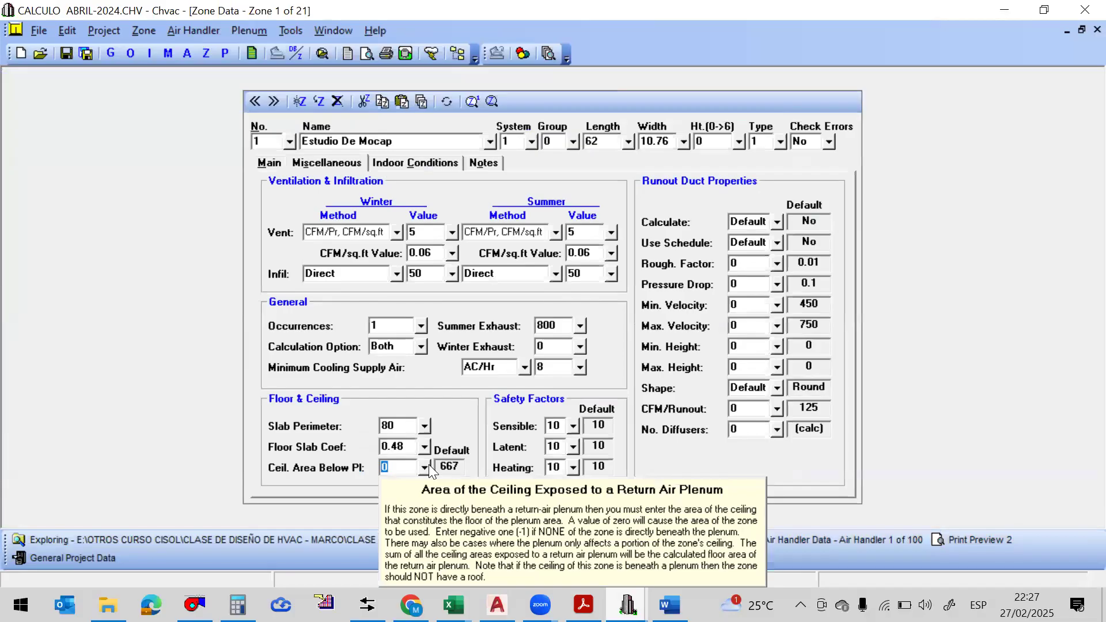
Review the help and coefficient table for Zone 1's floor slab coefficient and the help for its slab perimeter
left_click(429, 448)
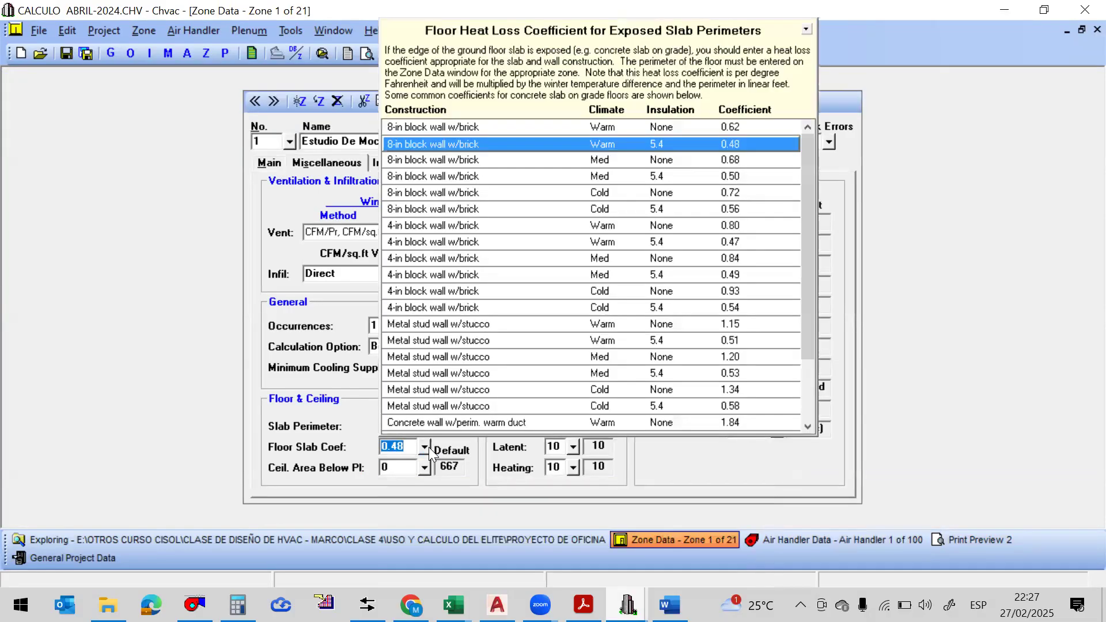
left_click(428, 447)
left_click(425, 427)
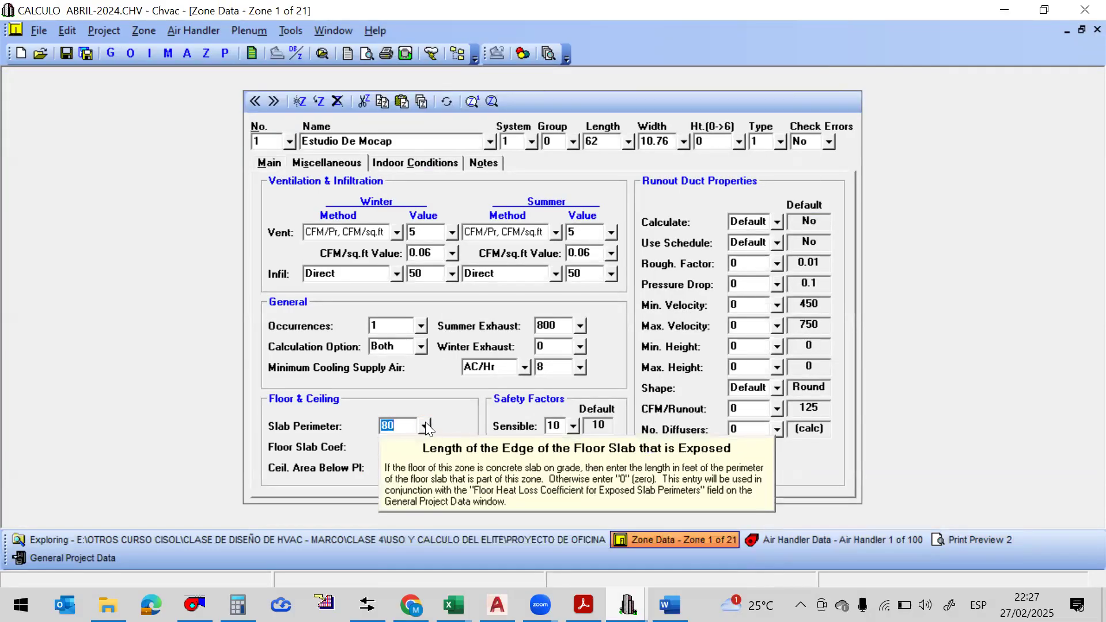
Switch to the PDF guide and move on to section 3.6.3 Notes
left_click(582, 602)
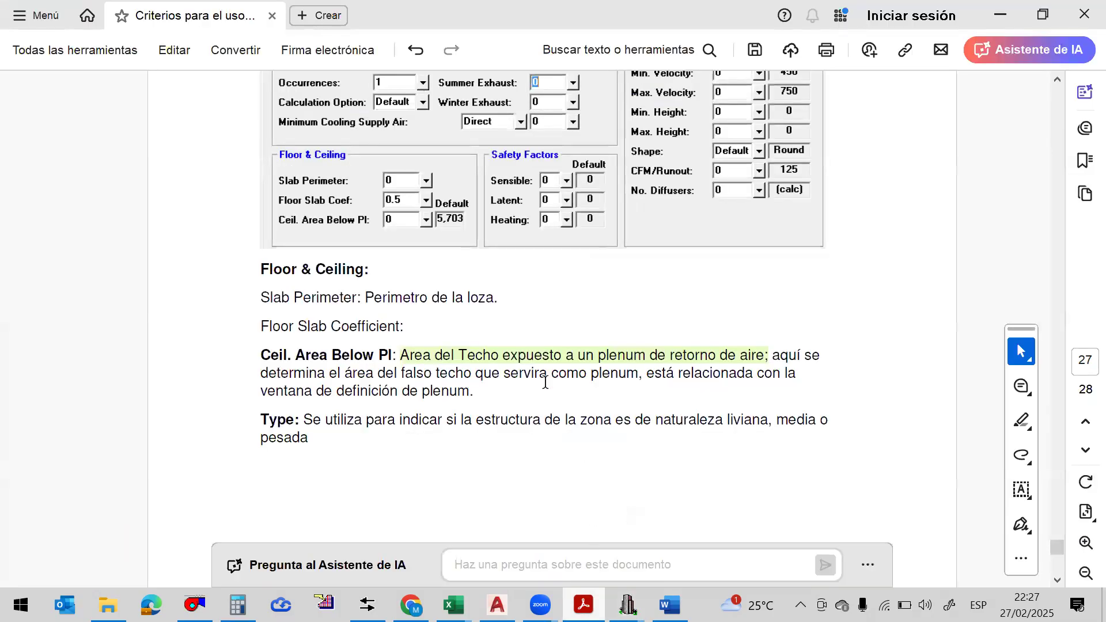
scroll(572, 321, "down", 10)
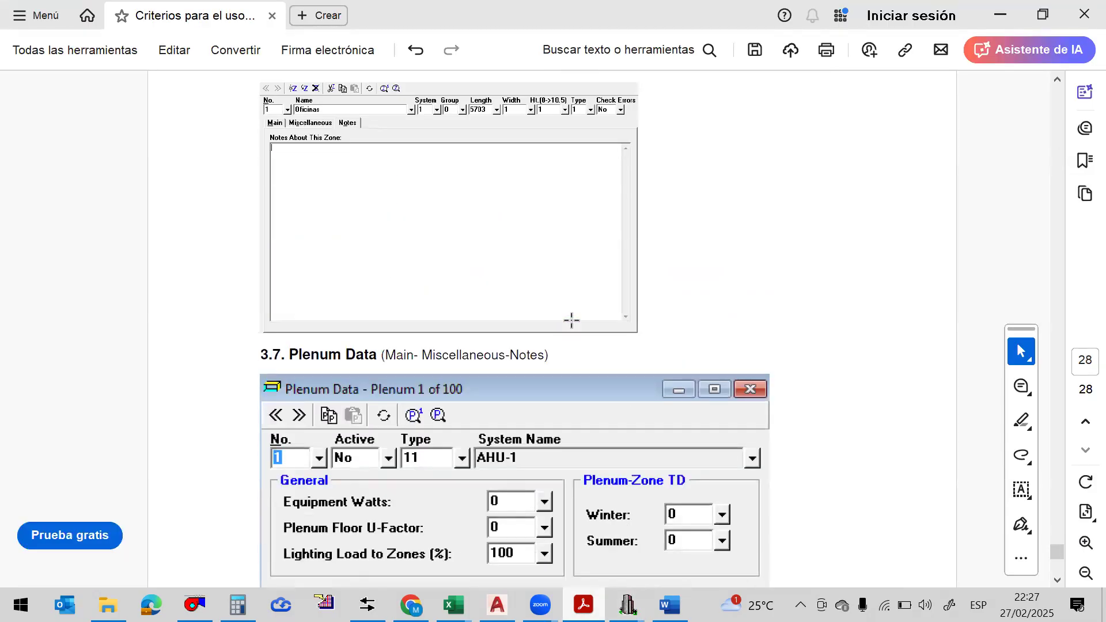
scroll(572, 321, "up", 2)
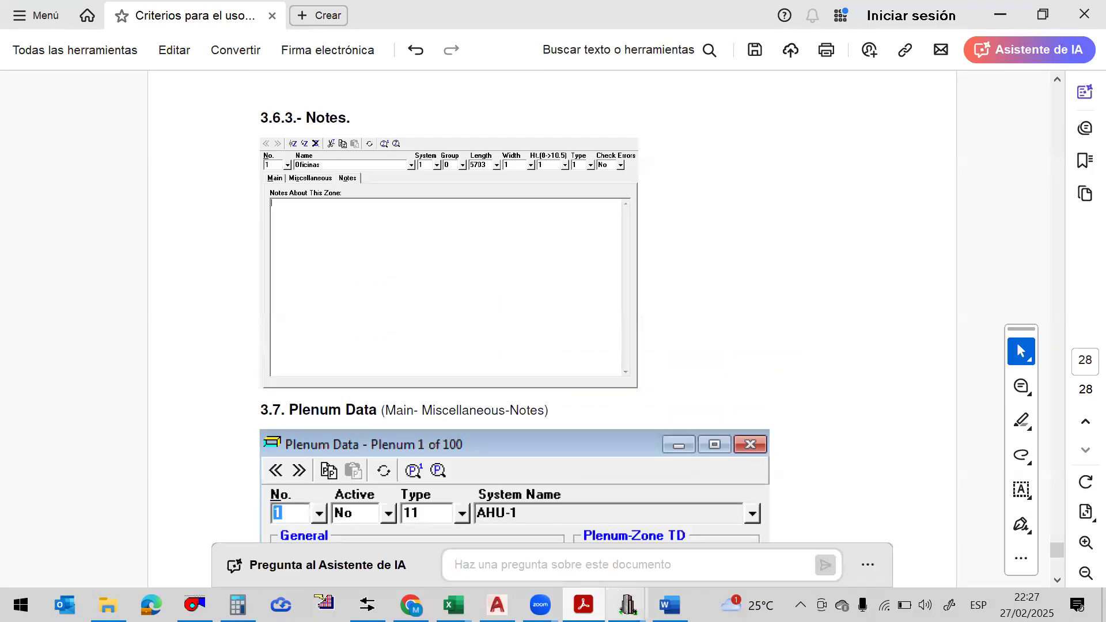
Switch back to Chvac and view Zone 1's indoor conditions and notes, comparing the notes page with the PDF guide
mouse_move(627, 605)
left_click(593, 501)
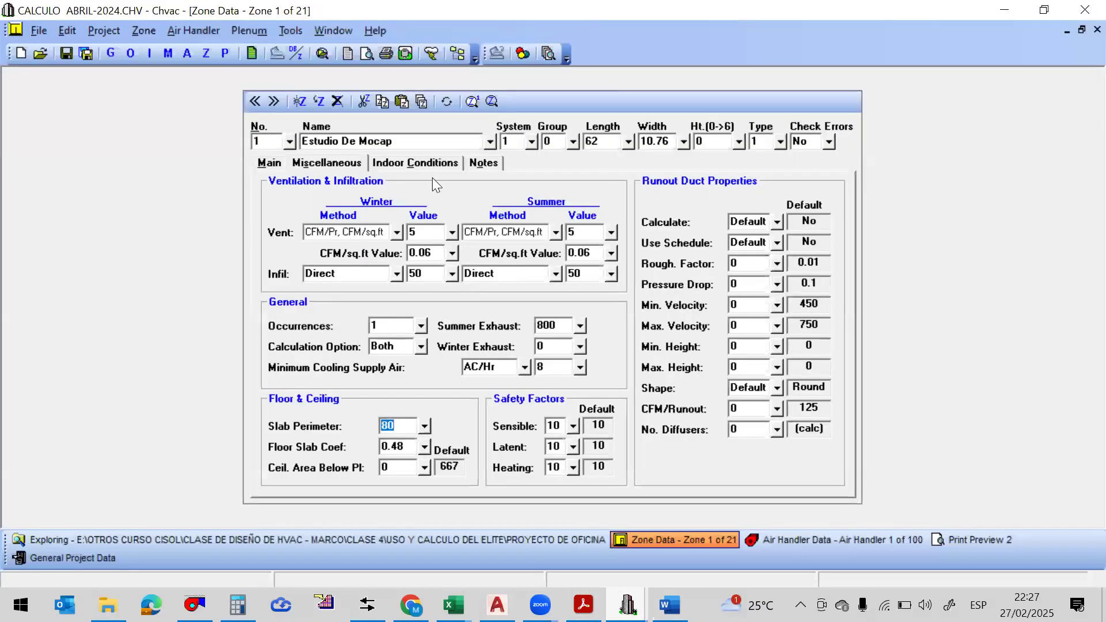
left_click(429, 163)
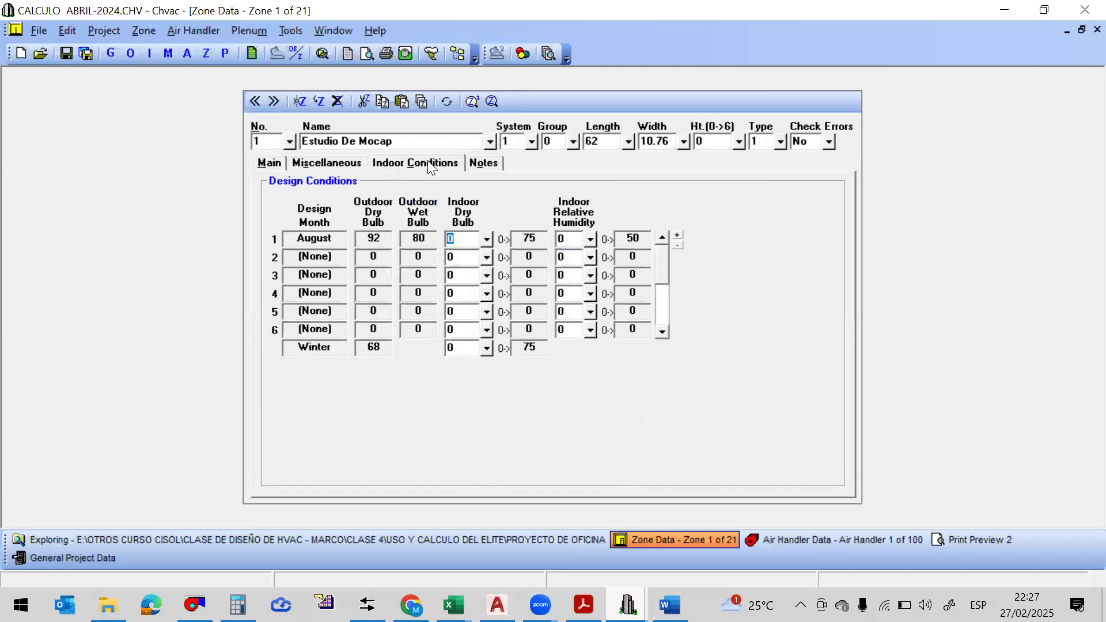
left_click(483, 162)
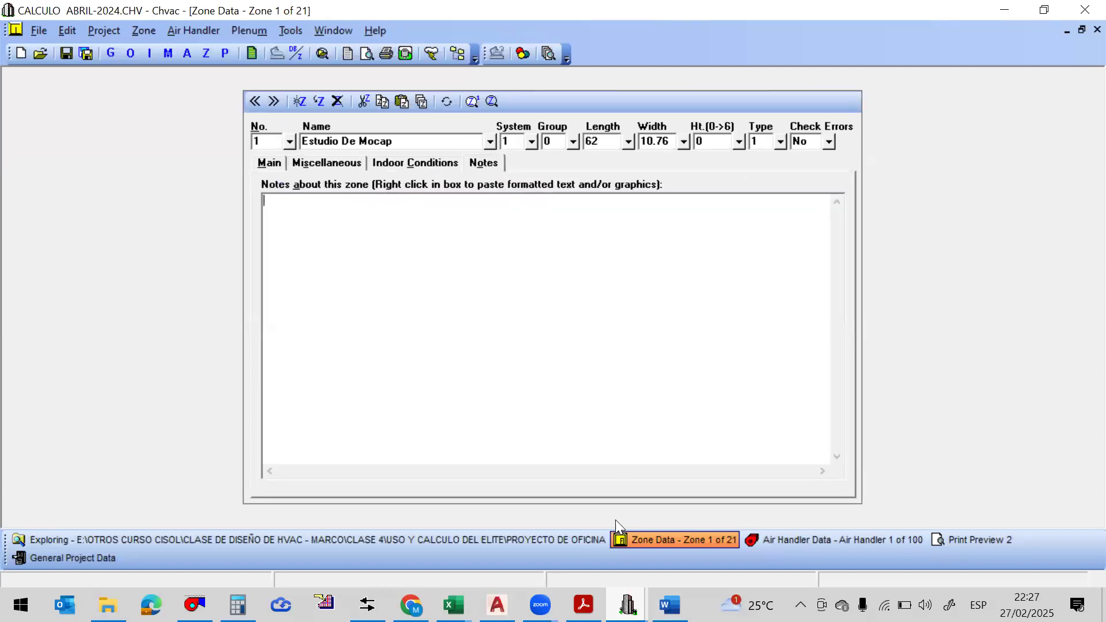
left_click(584, 605)
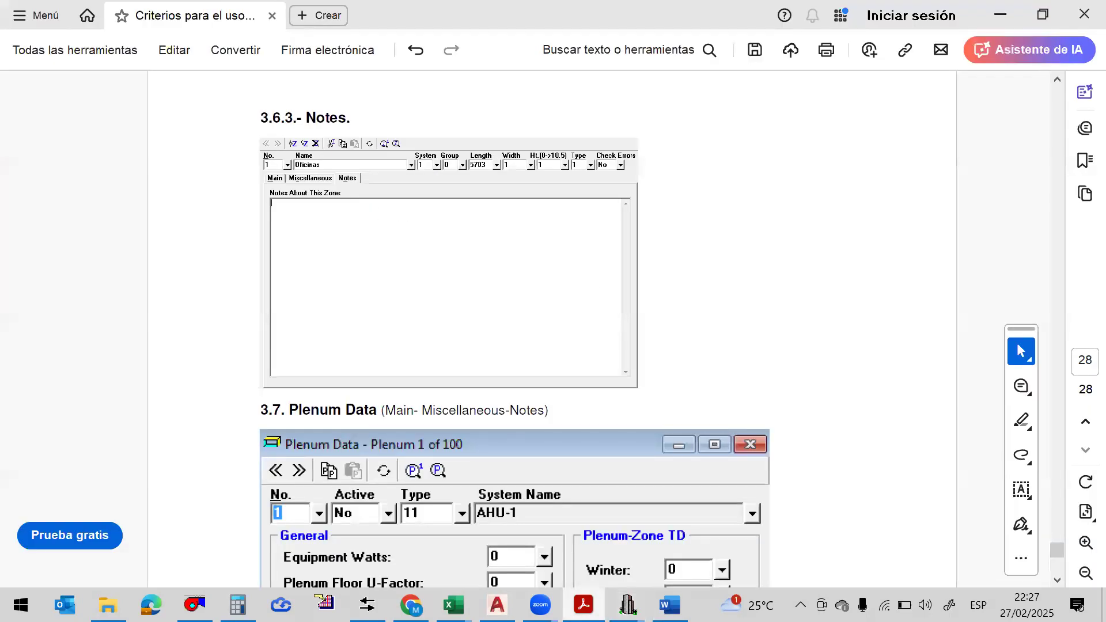
left_click(628, 605)
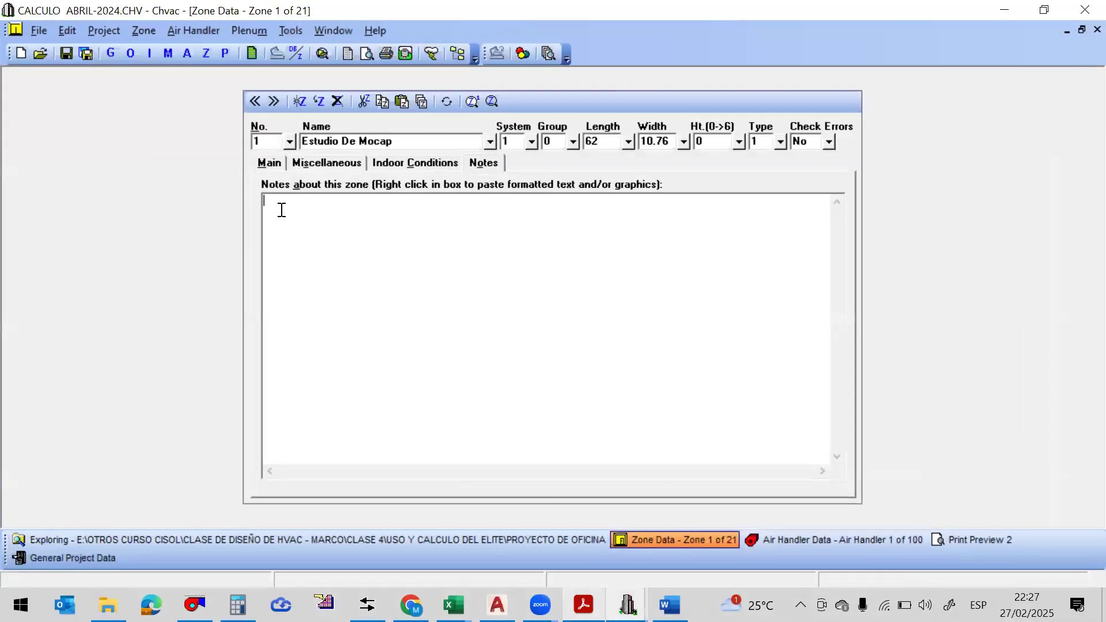
Enter the Zone 1 note "FALTA DATOS DE PERSONAS EN LA HABITACIÓN" and check it against the indoor conditions page
type("GHH")
key("BackSpace")
key("BackSpace")
key("BackSpace")
type("FALTA DATA")
key("BackSpace")
type("OS DE")
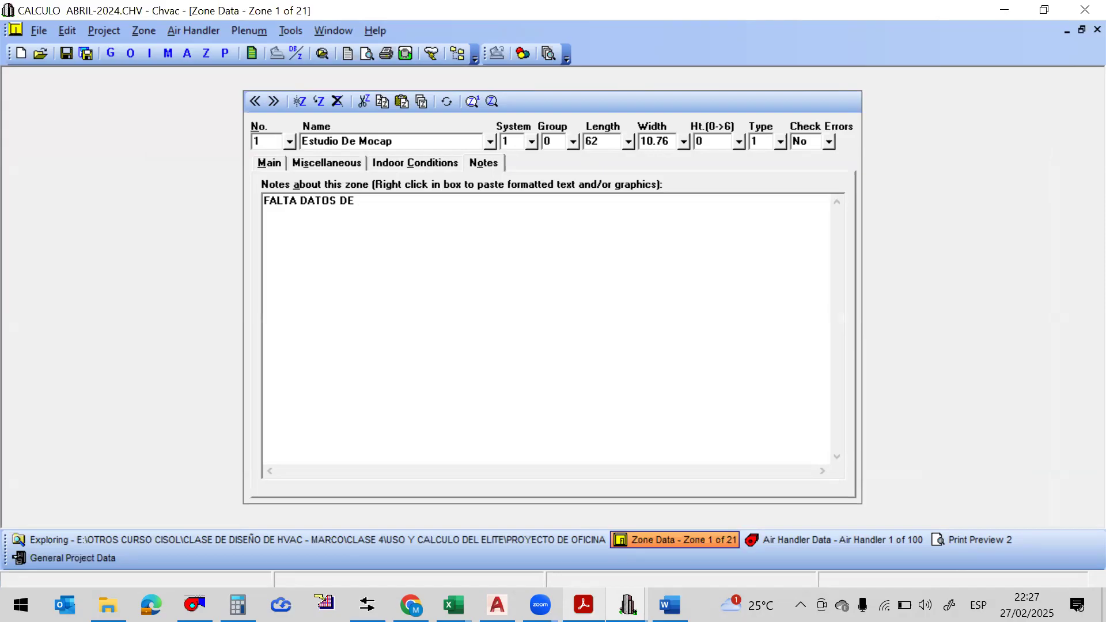
type(" PERSONAS EN LA")
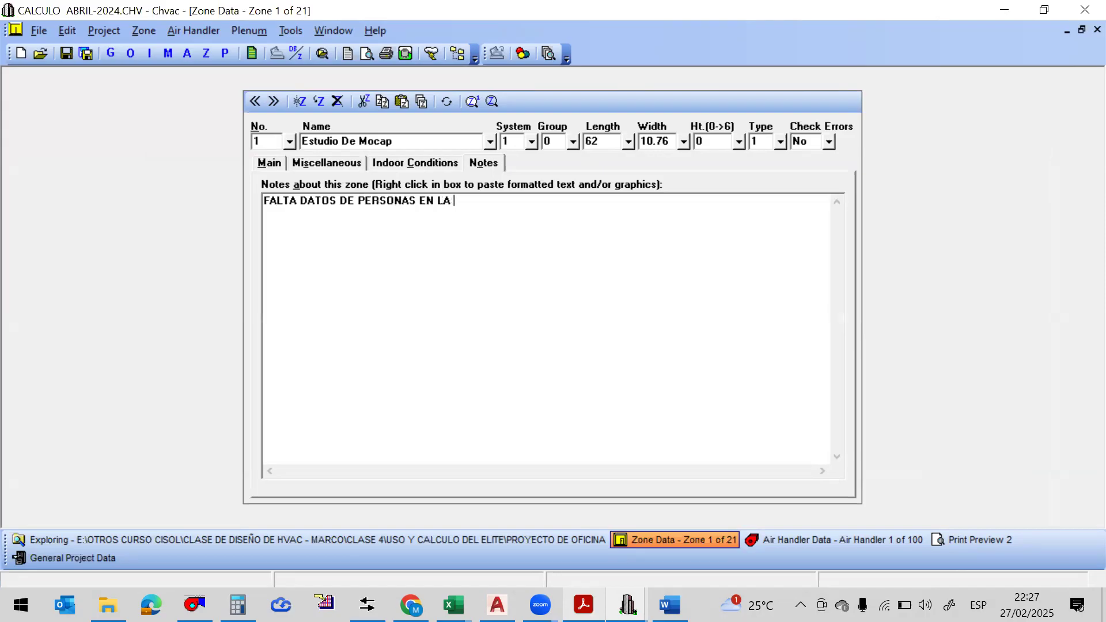
type(" HABITACIÓN")
left_click(422, 167)
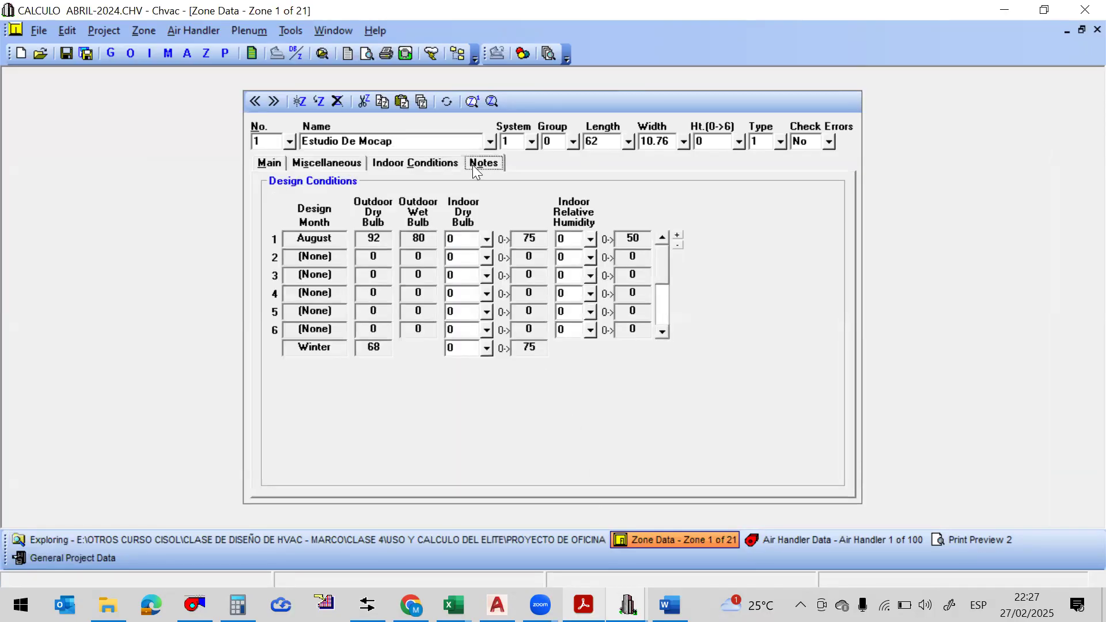
left_click(478, 164)
Switch to the PDF guide and review the Plenum Data screenshot in section 3.7
key("alt+Tab")
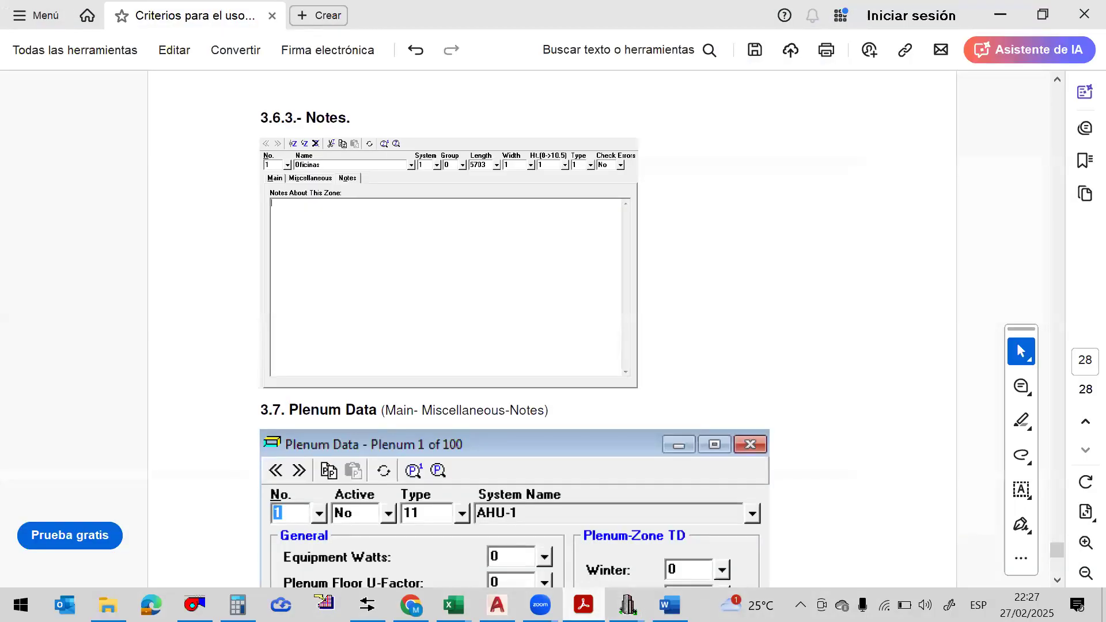
scroll(692, 276, "down", 5)
scroll(691, 275, "down", 1)
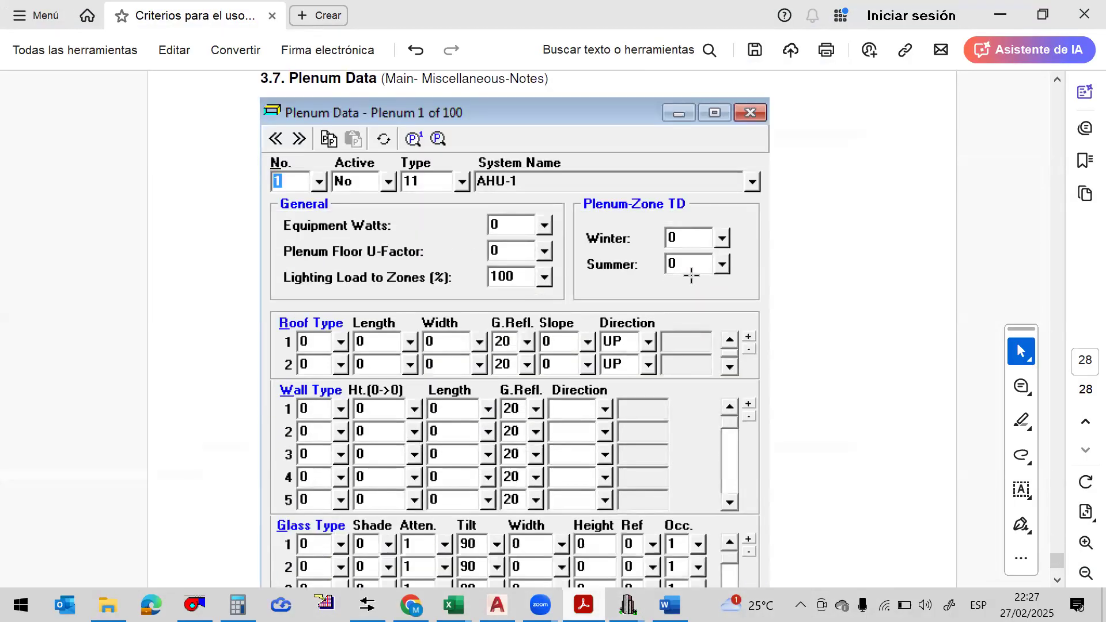
scroll(691, 275, "down", 3)
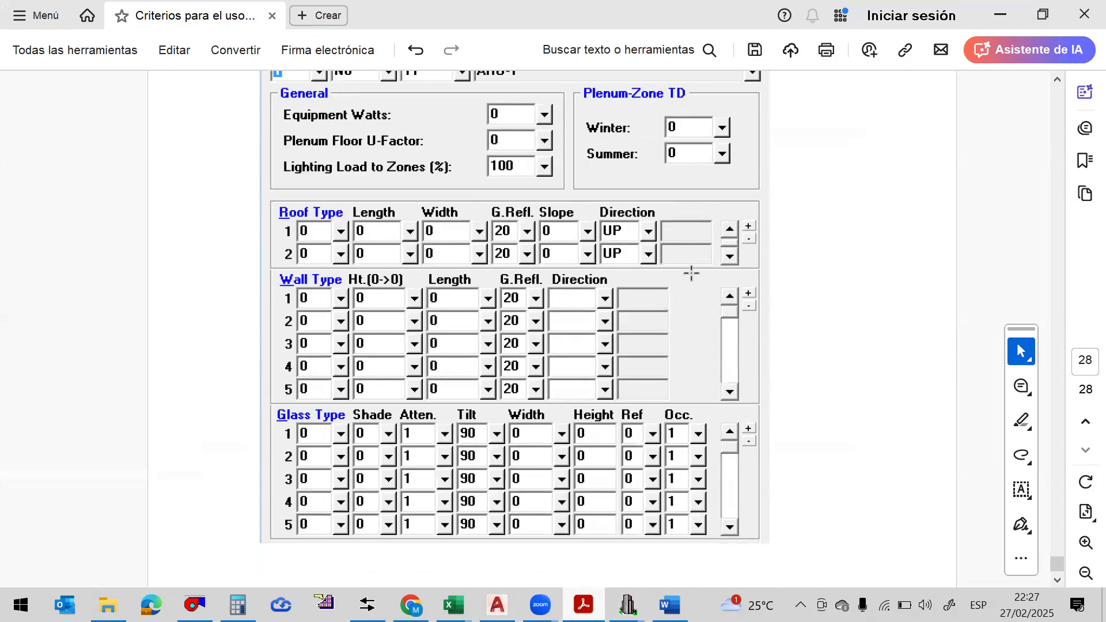
scroll(690, 263, "up", 2)
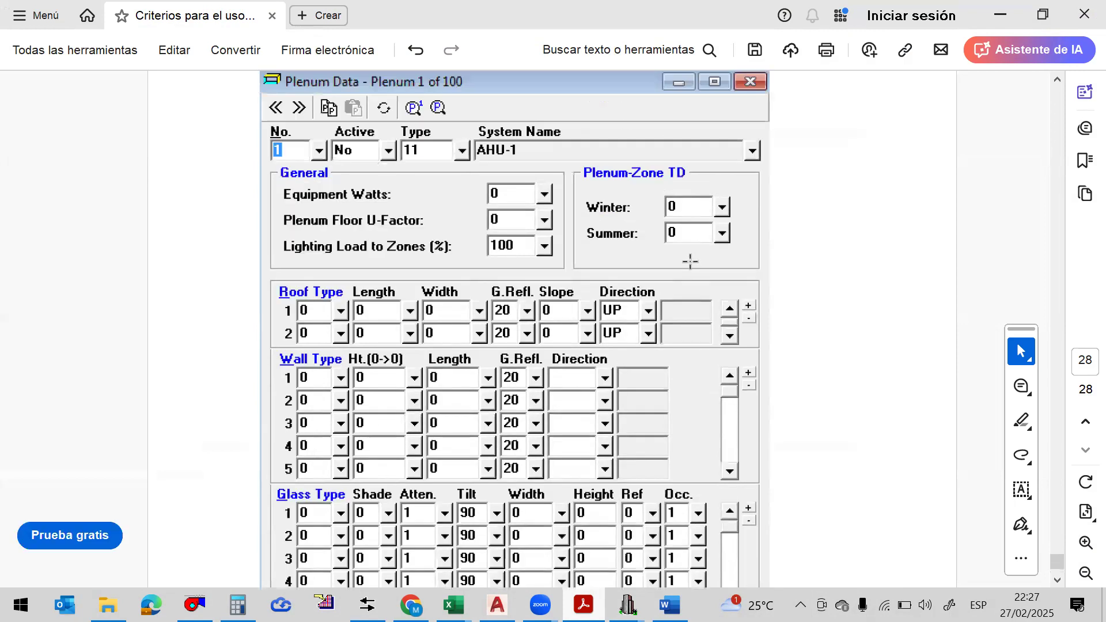
scroll(690, 263, "up", 2)
scroll(690, 259, "up", 6)
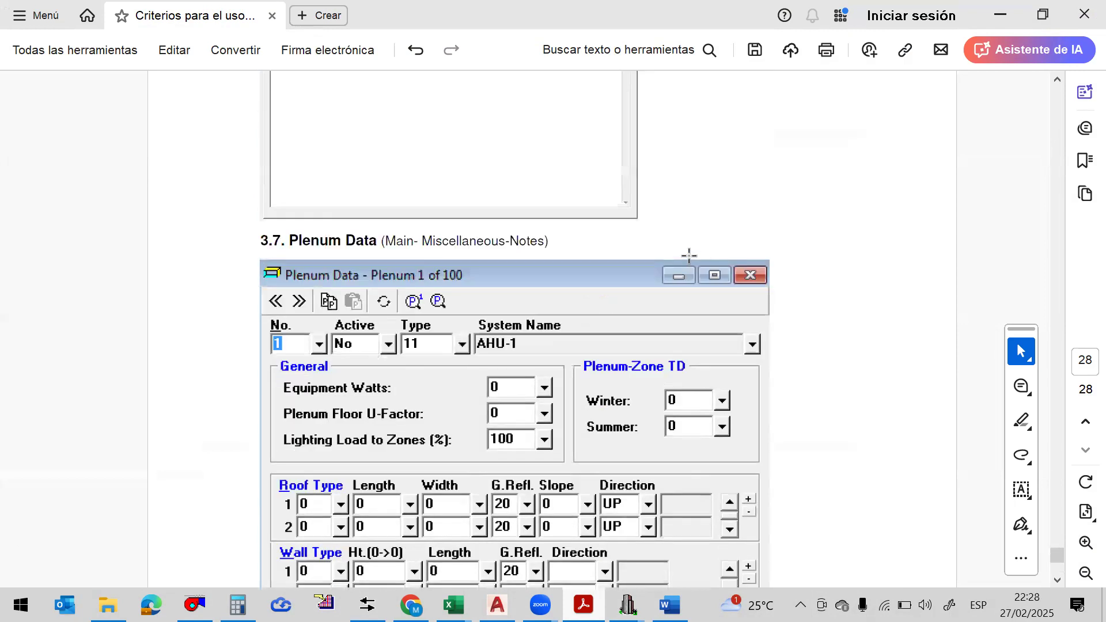
Switch back to the CALCULO ABRIL-2024 project in Chvac and review Zone 1's notes, indoor conditions and miscellaneous data
mouse_move(627, 605)
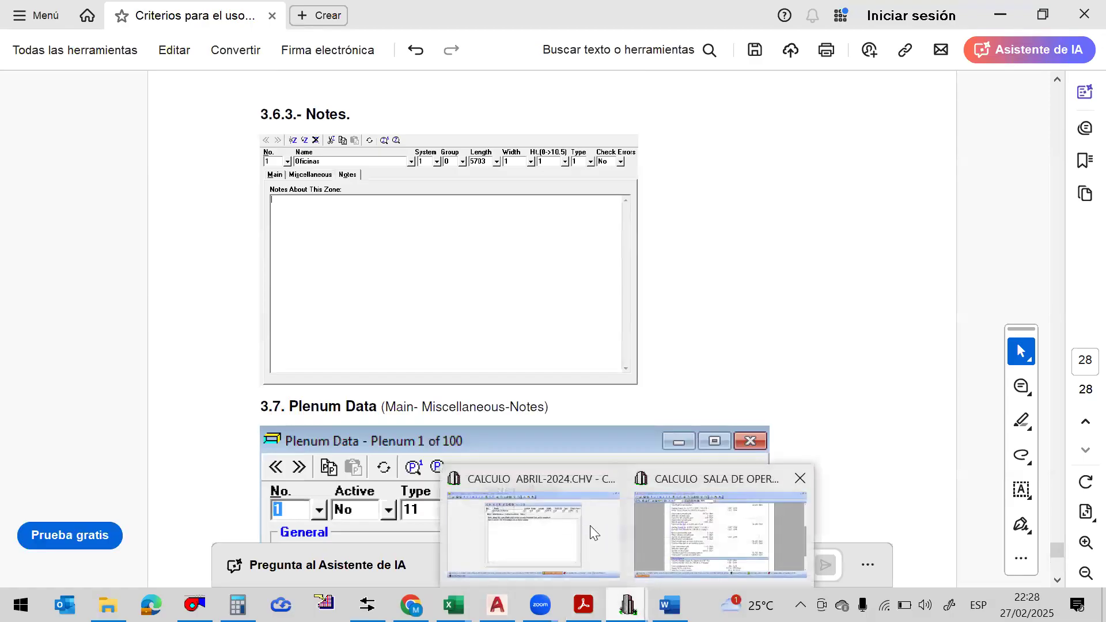
left_click(547, 522)
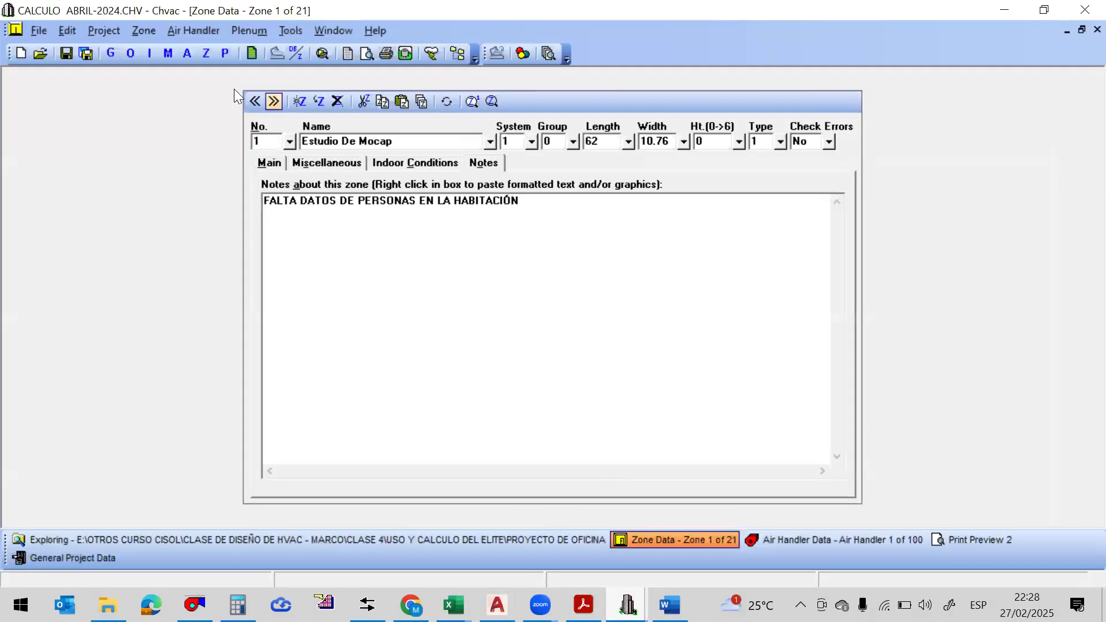
left_click(417, 165)
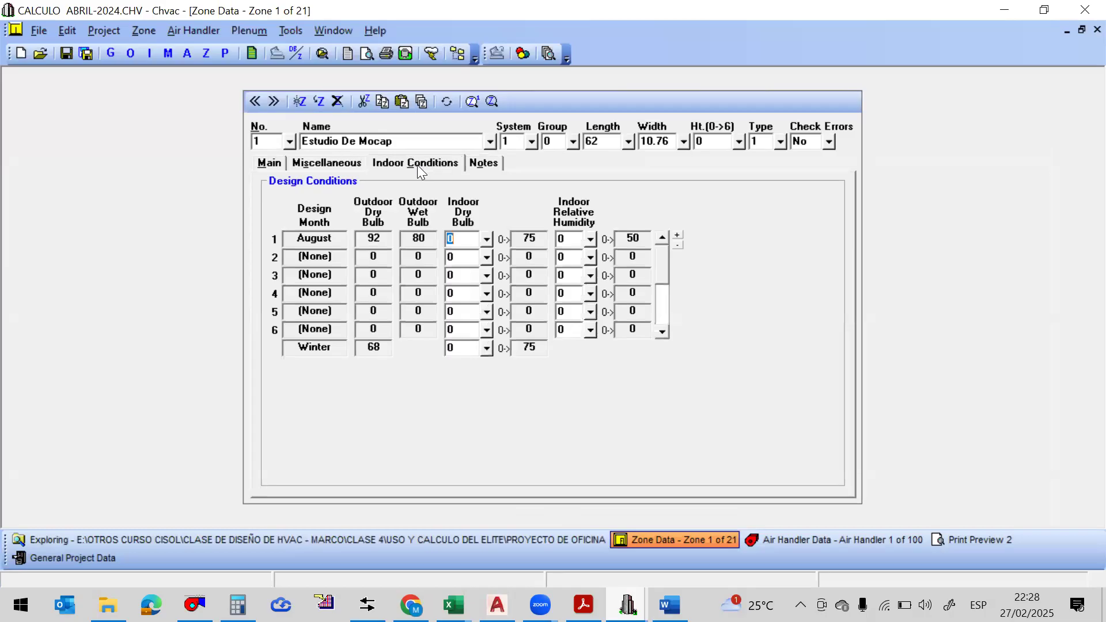
left_click(337, 163)
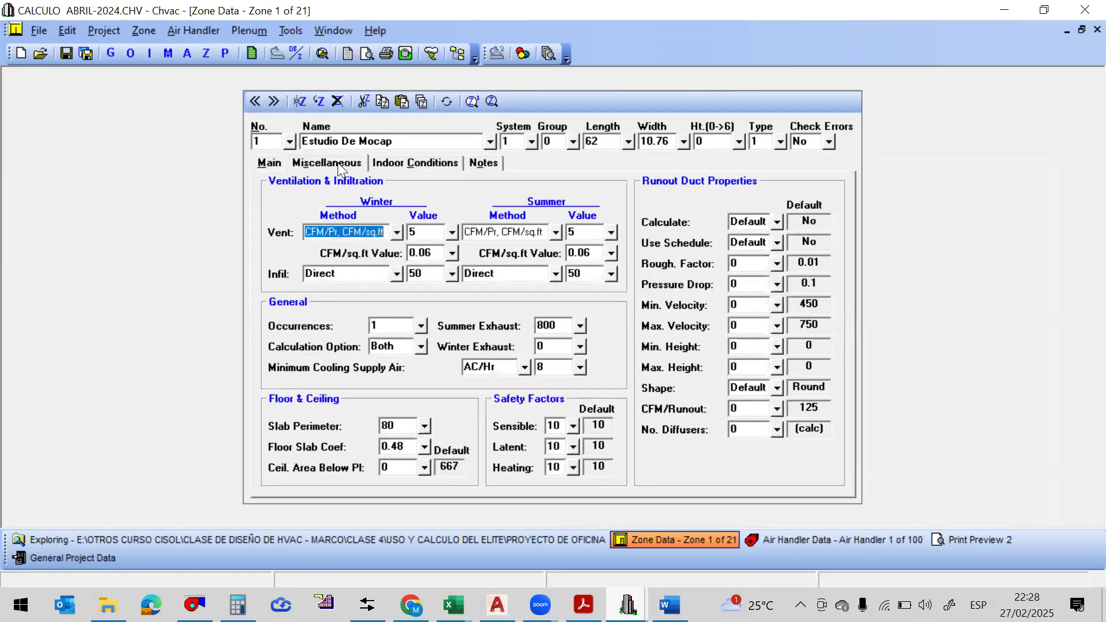
Review Air Handler 1's main and general data and return to Zone 1's indoor conditions
left_click(187, 53)
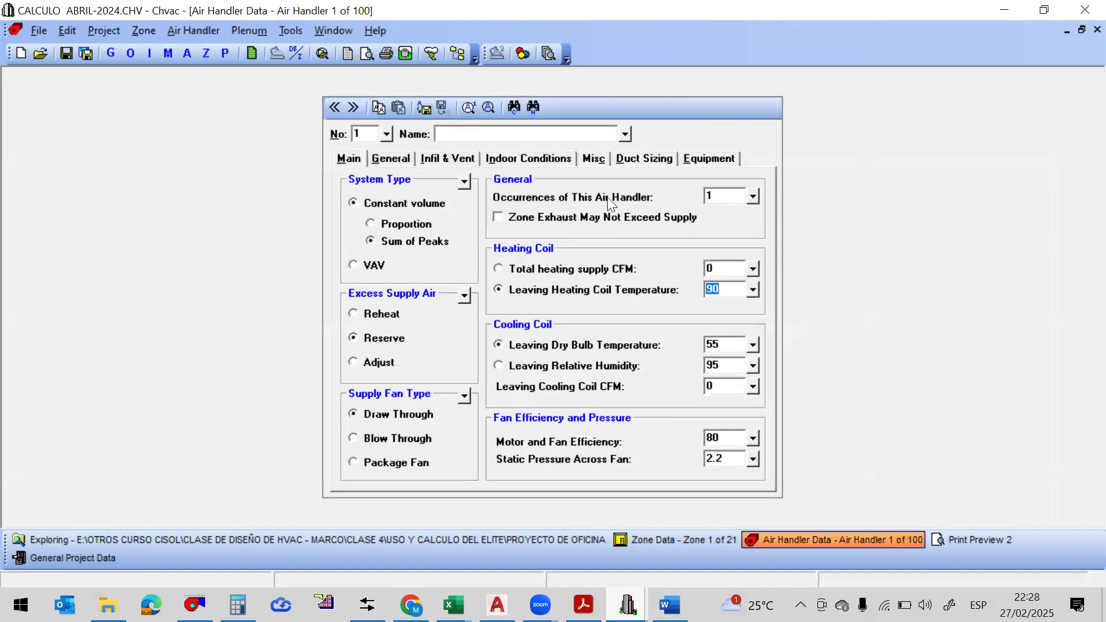
left_click(390, 159)
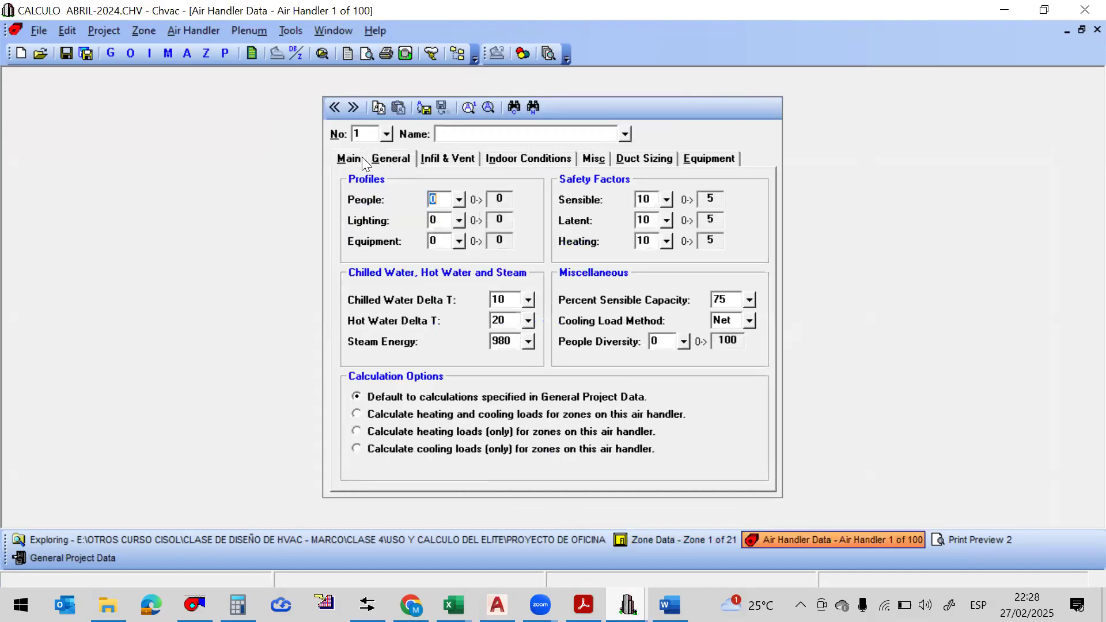
left_click(349, 158)
left_click(206, 53)
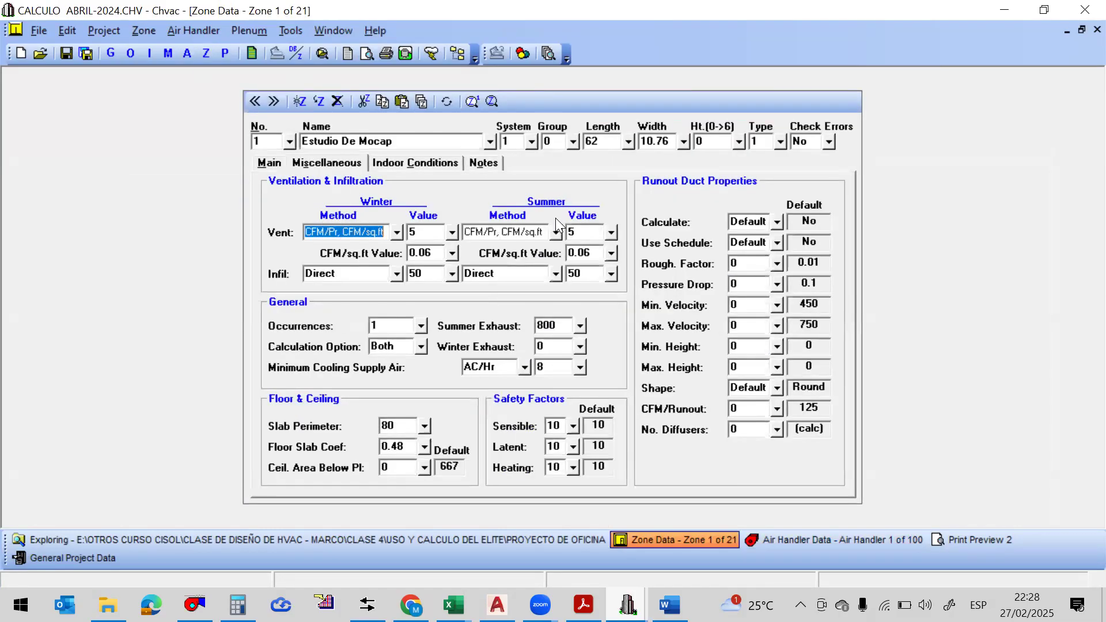
left_click(427, 161)
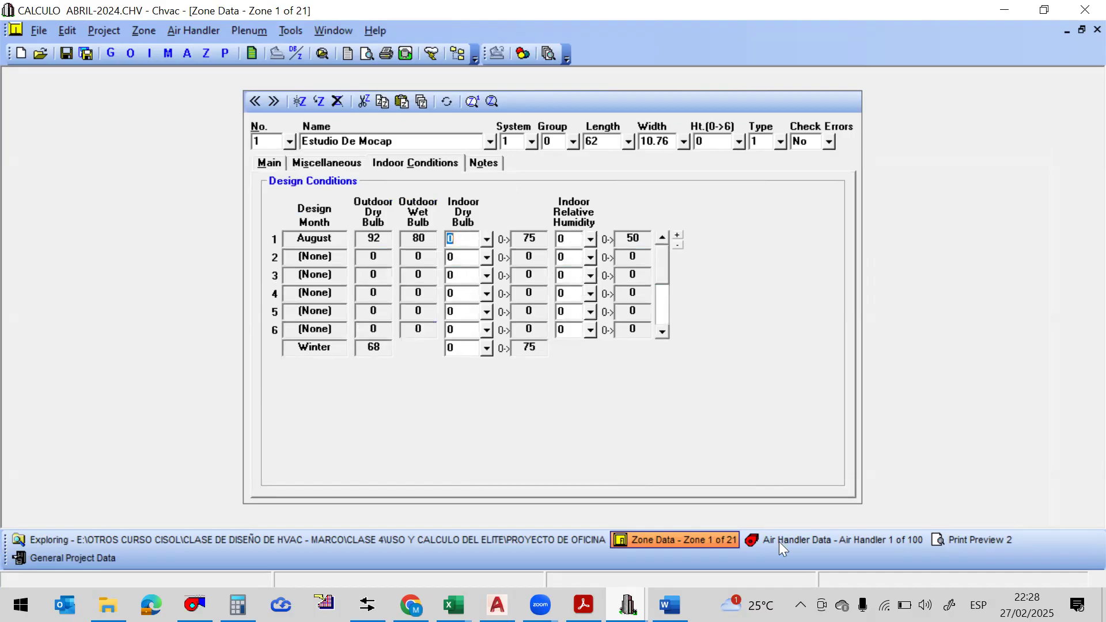
Examine the air system gains and supply air on report page 8 and Air Handler 1's main and miscellaneous settings
left_click(979, 540)
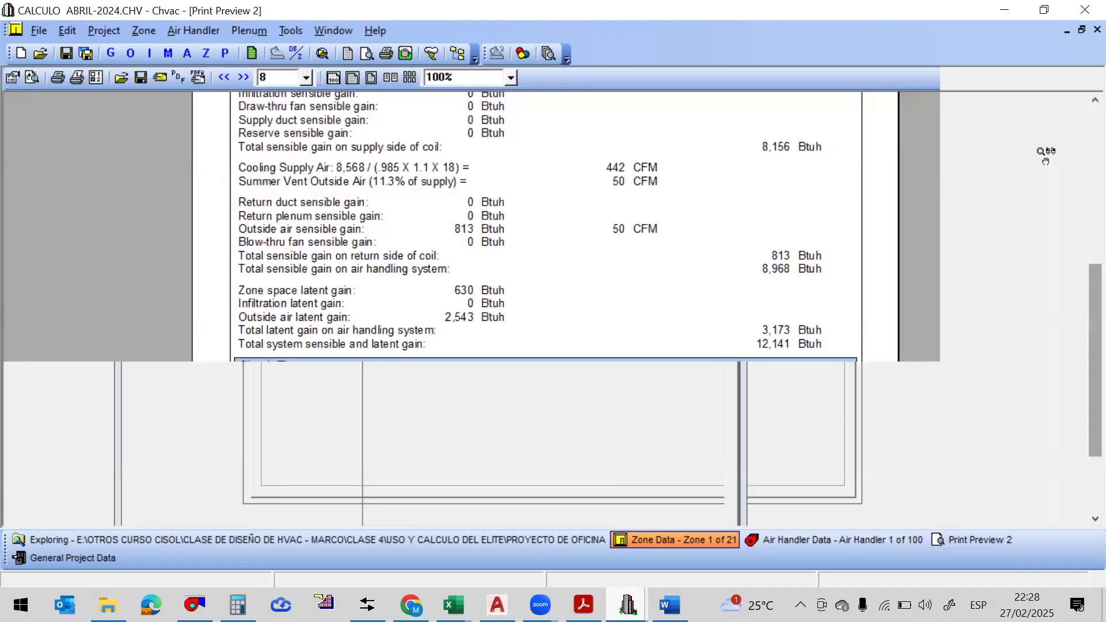
scroll(1082, 253, "up", 3)
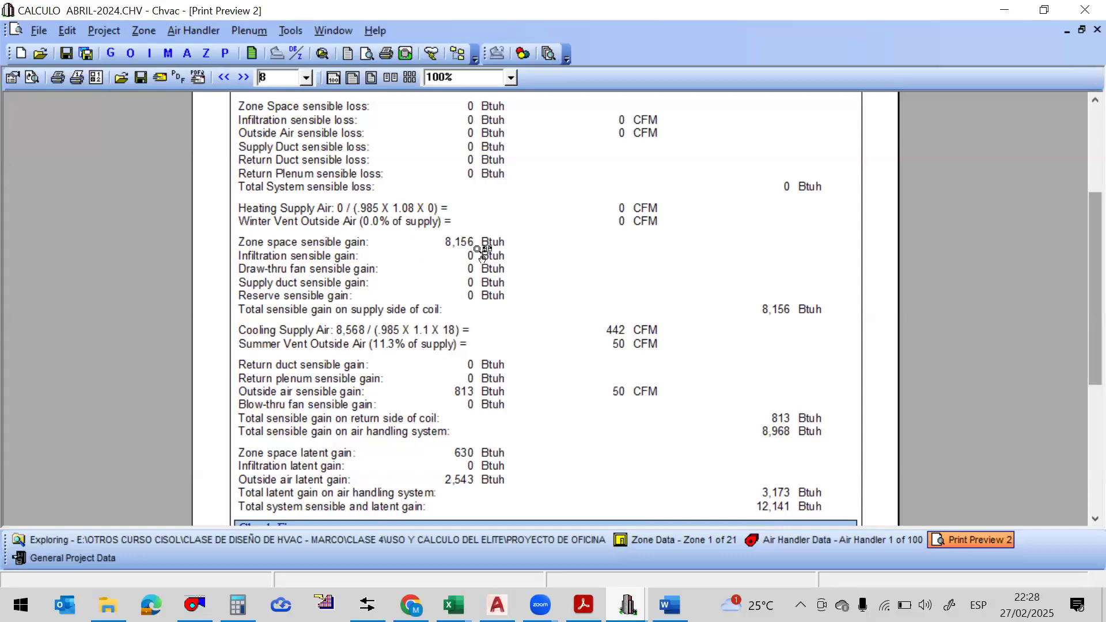
left_click_drag(1079, 286, 1079, 322)
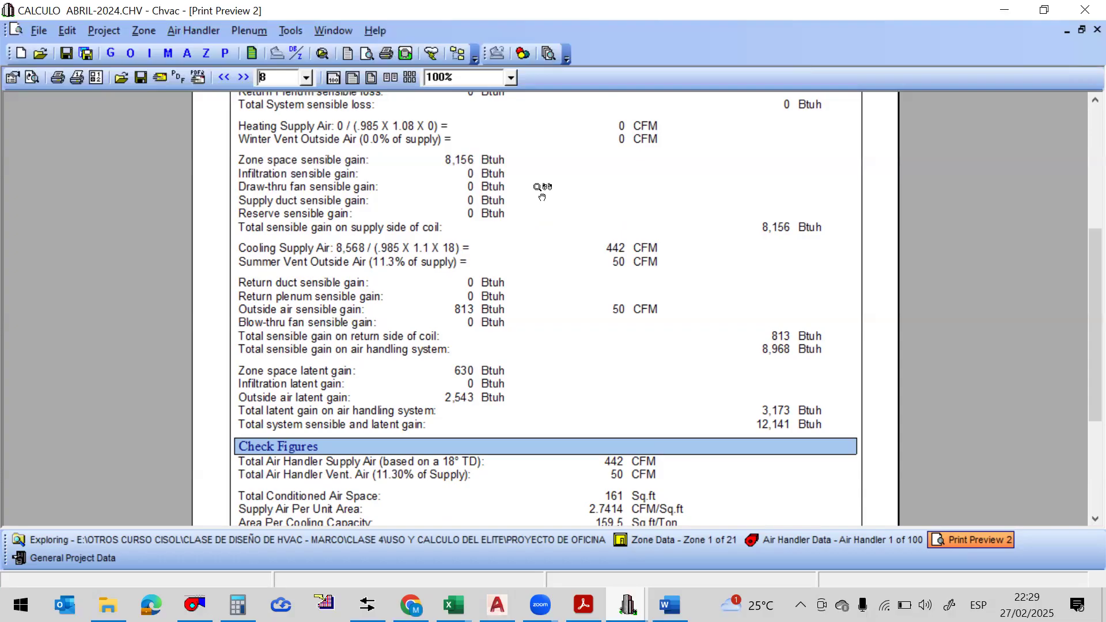
left_click(186, 53)
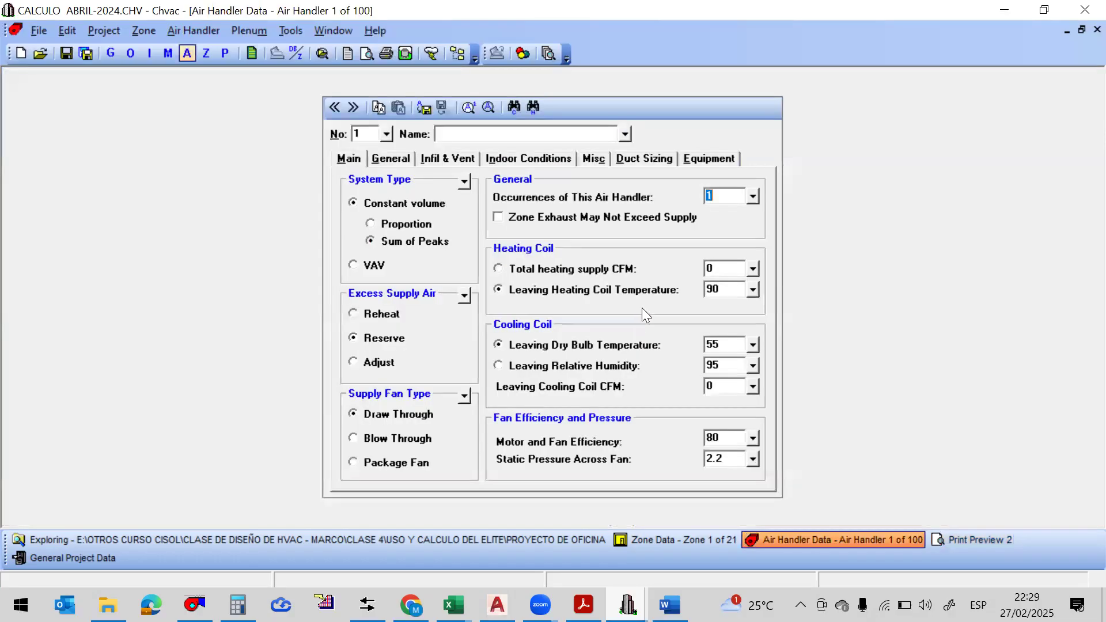
left_click(599, 158)
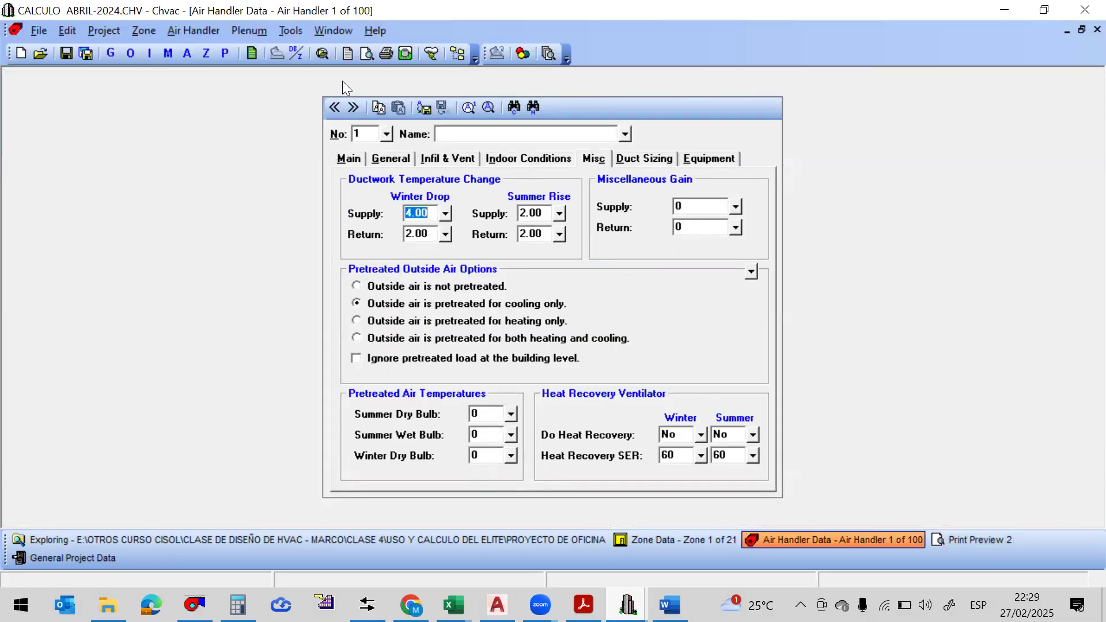
Switch to File Explorer, look through the USO Y CALCULO DEL ELITE folder and reopen its SALA DE OPERACIONES subfolder
left_click(109, 603)
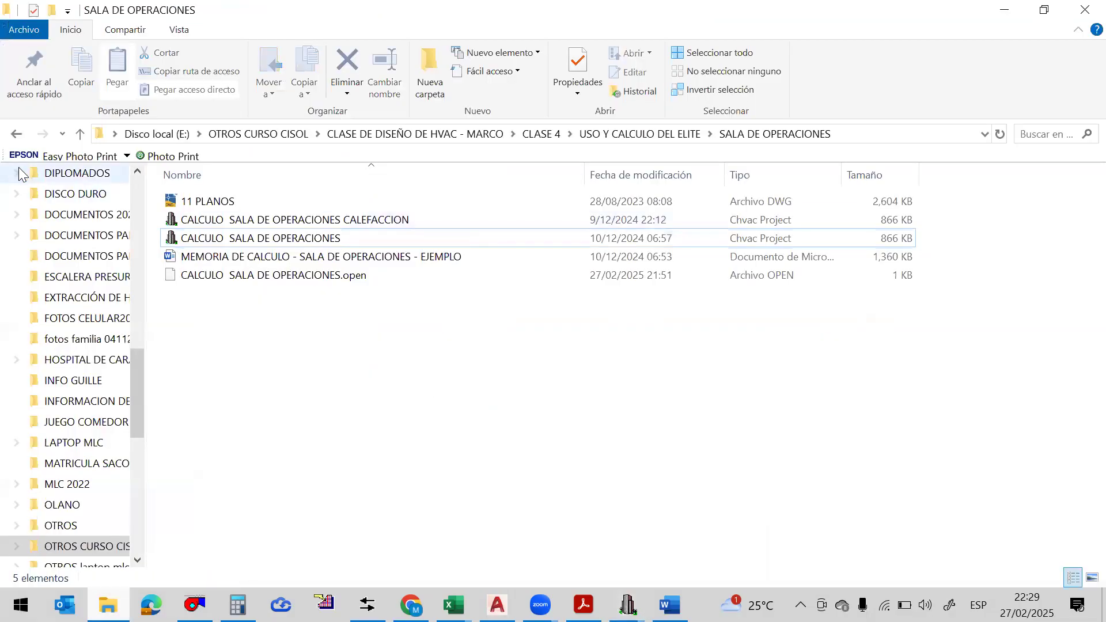
left_click(17, 135)
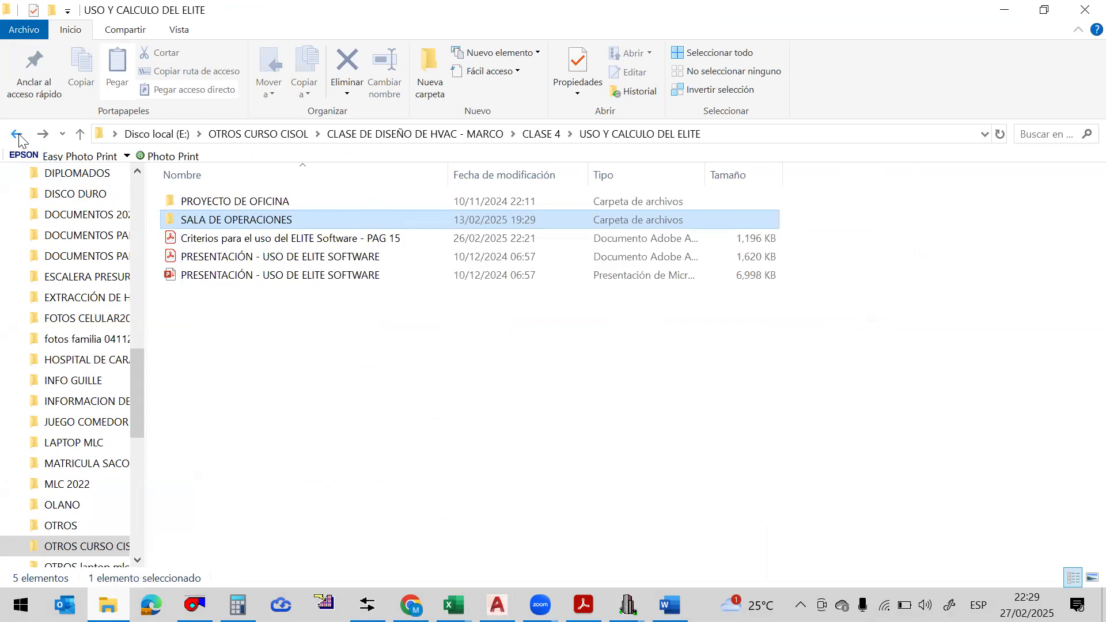
left_click(337, 242)
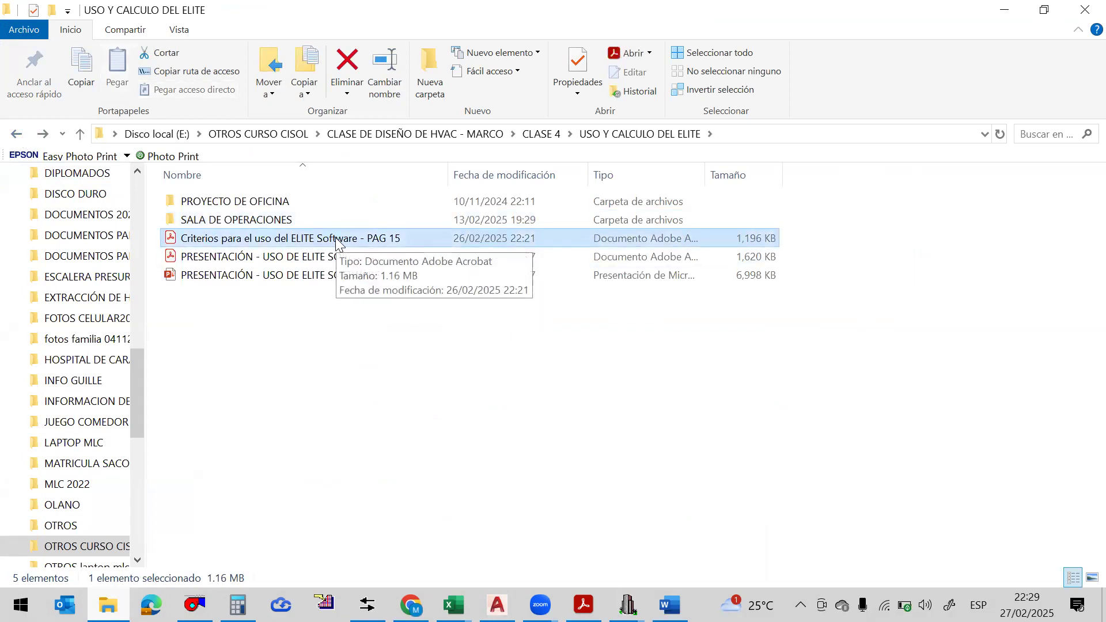
double_click(307, 219)
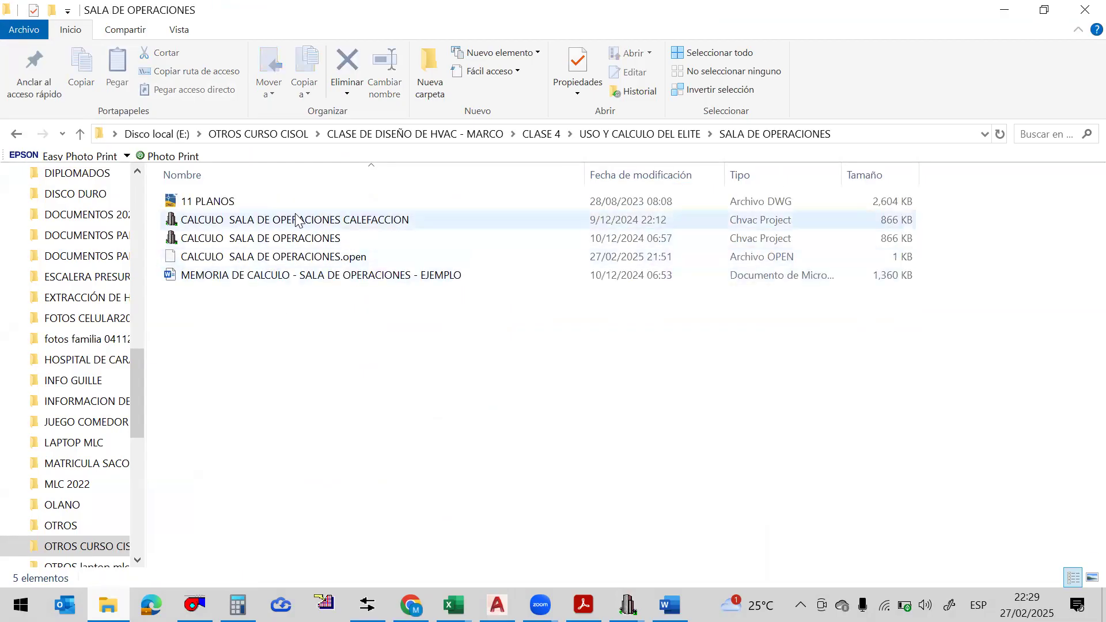
Open the PROYECTO DE OFICINA folder and briefly check Air Handler 1's miscellaneous data in the CALCULO ABRIL-2024 project in Chvac
left_click(12, 133)
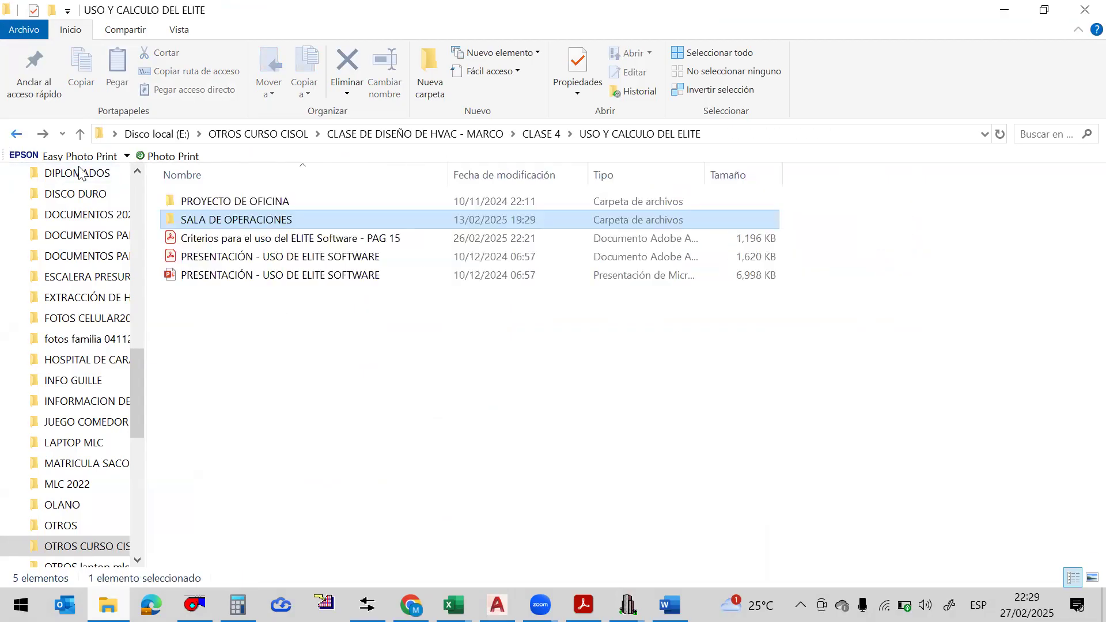
double_click(259, 200)
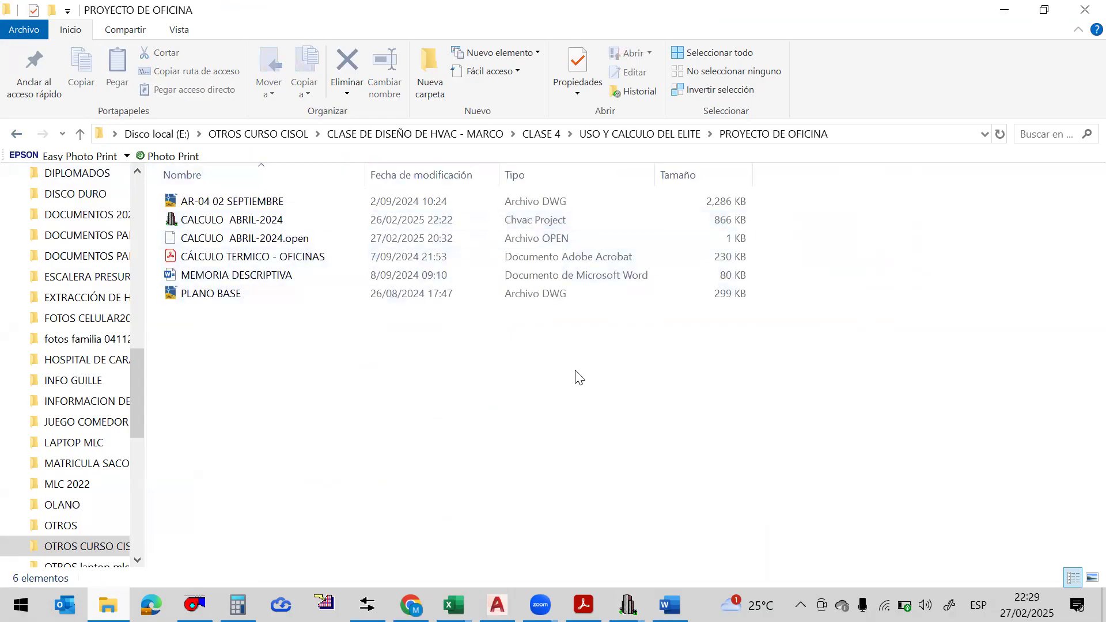
left_click(628, 604)
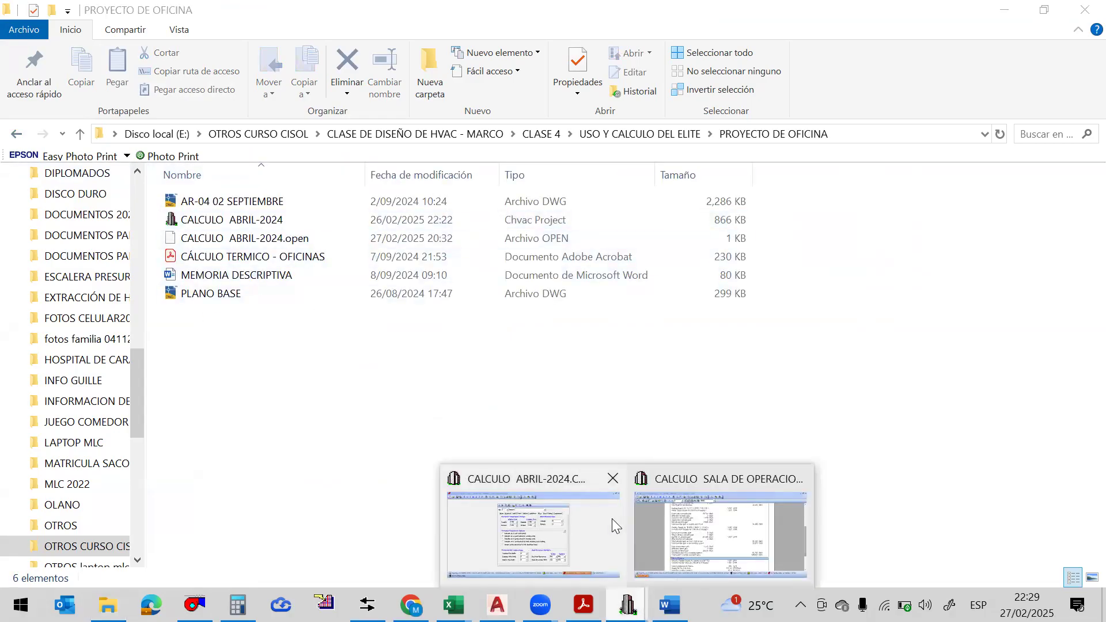
left_click(611, 519)
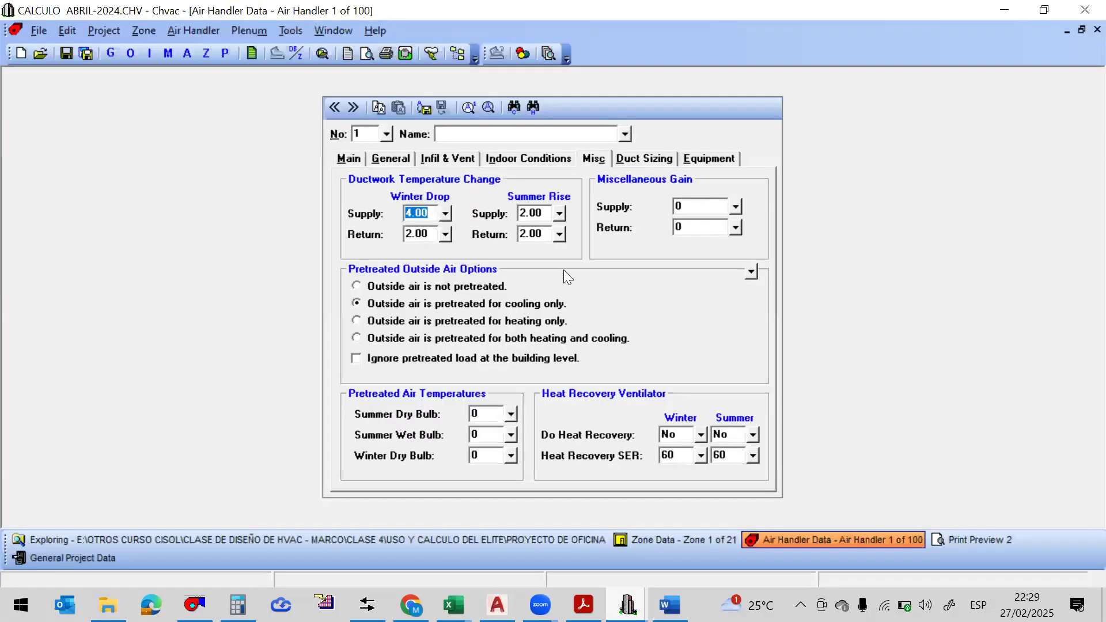
left_click(1005, 9)
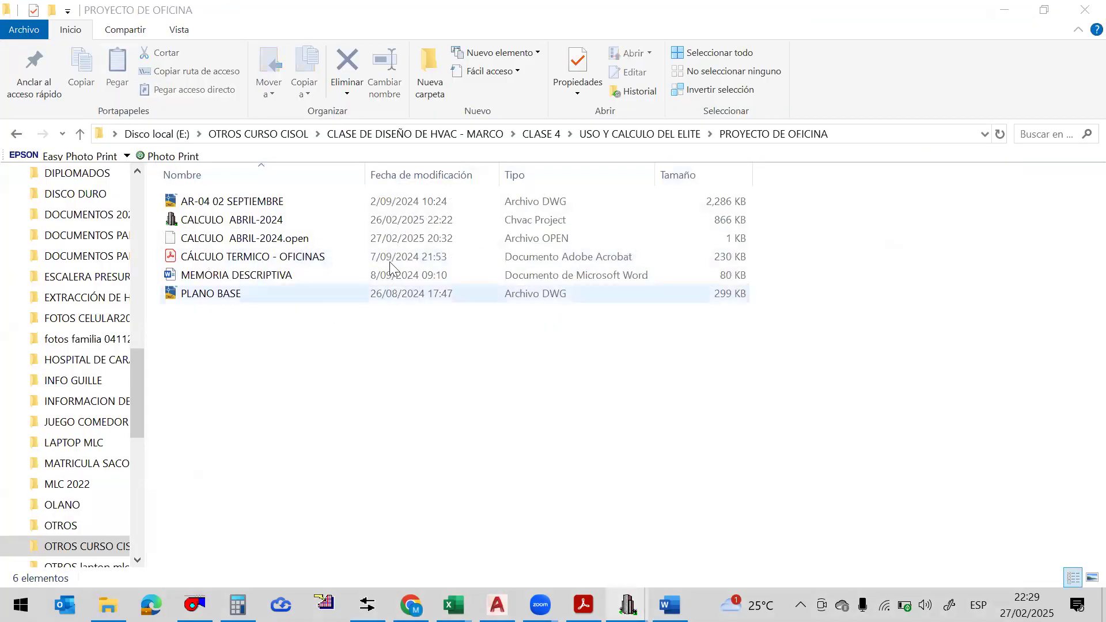
Go back to the CLASE 4 folder in File Explorer and look through the reference files in its CARGAS TERMICAS subfolder
left_click(15, 136)
left_click(16, 136)
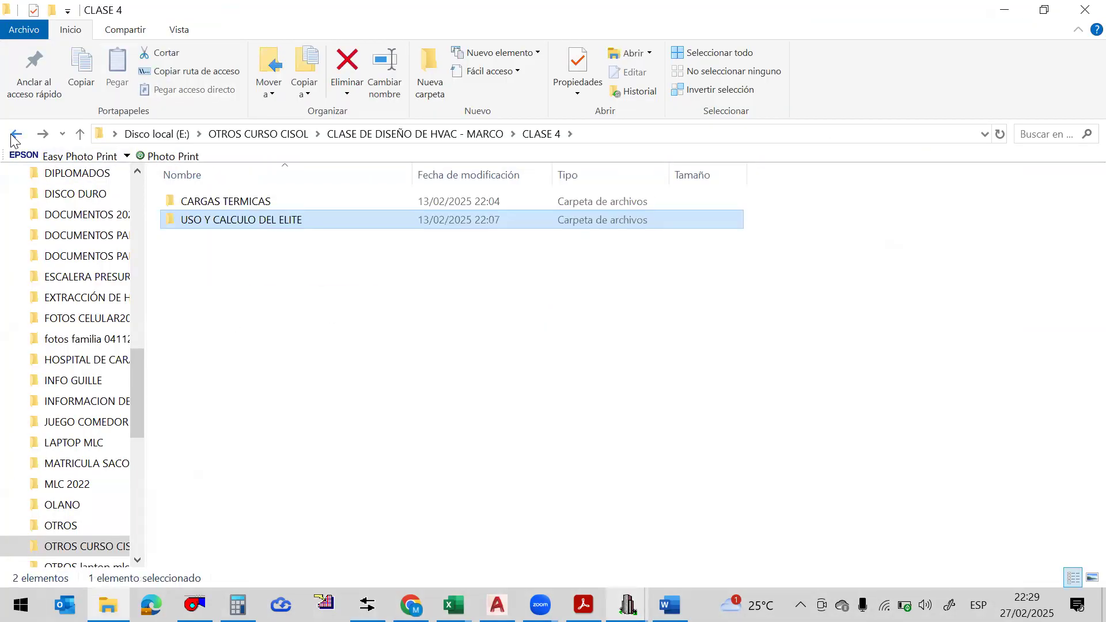
left_click(292, 199)
double_click(292, 200)
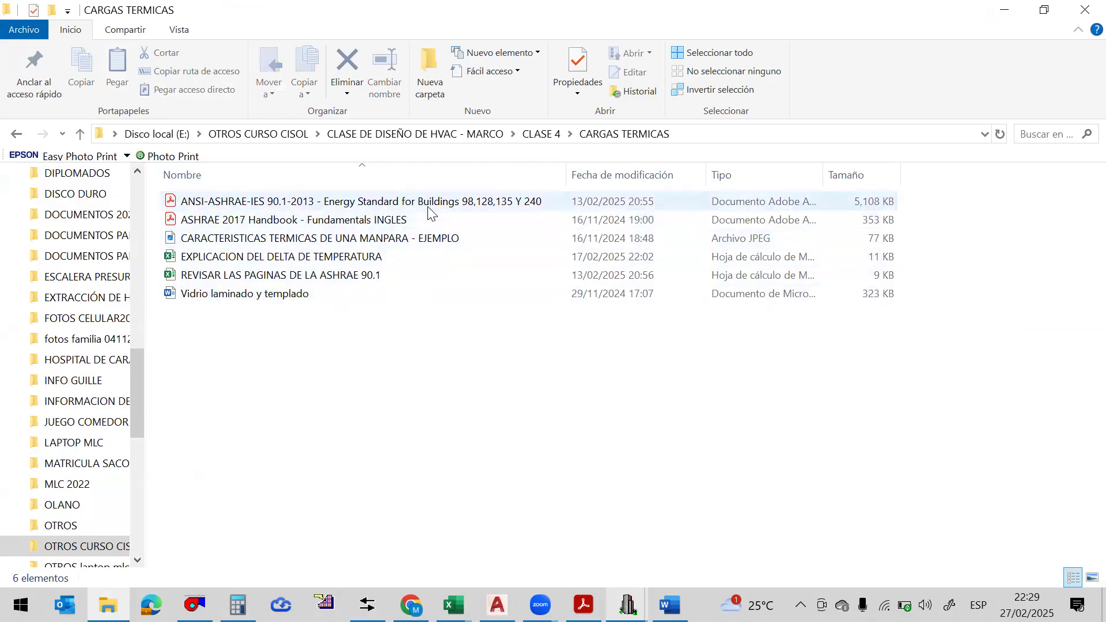
mouse_move(567, 168)
left_mouse_down()
mouse_move(585, 168)
mouse_move(569, 170)
left_mouse_up()
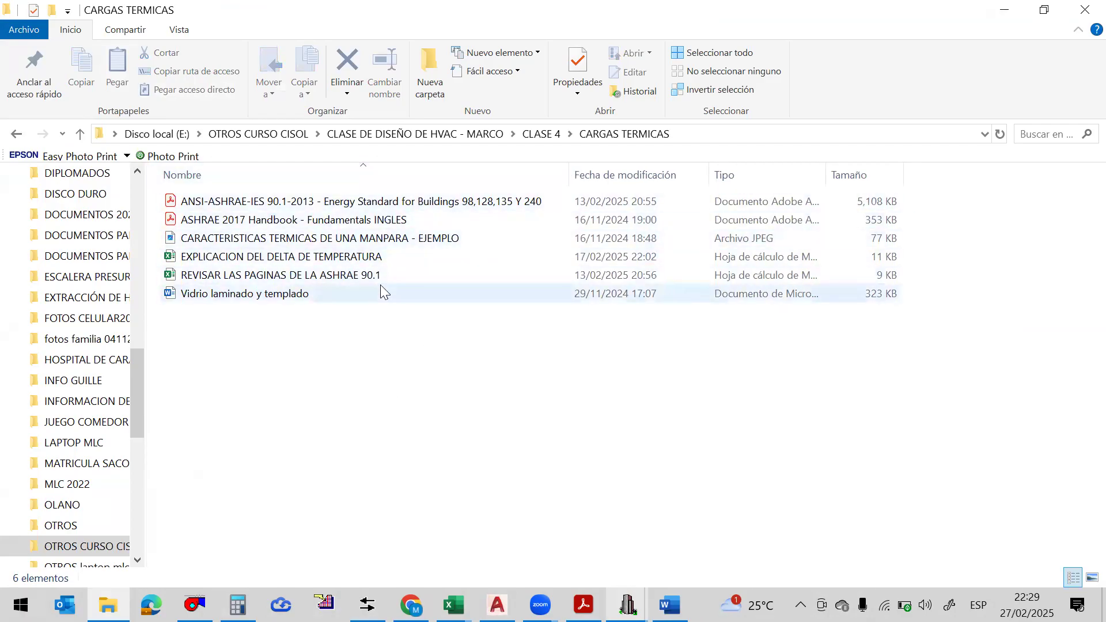
left_click(12, 133)
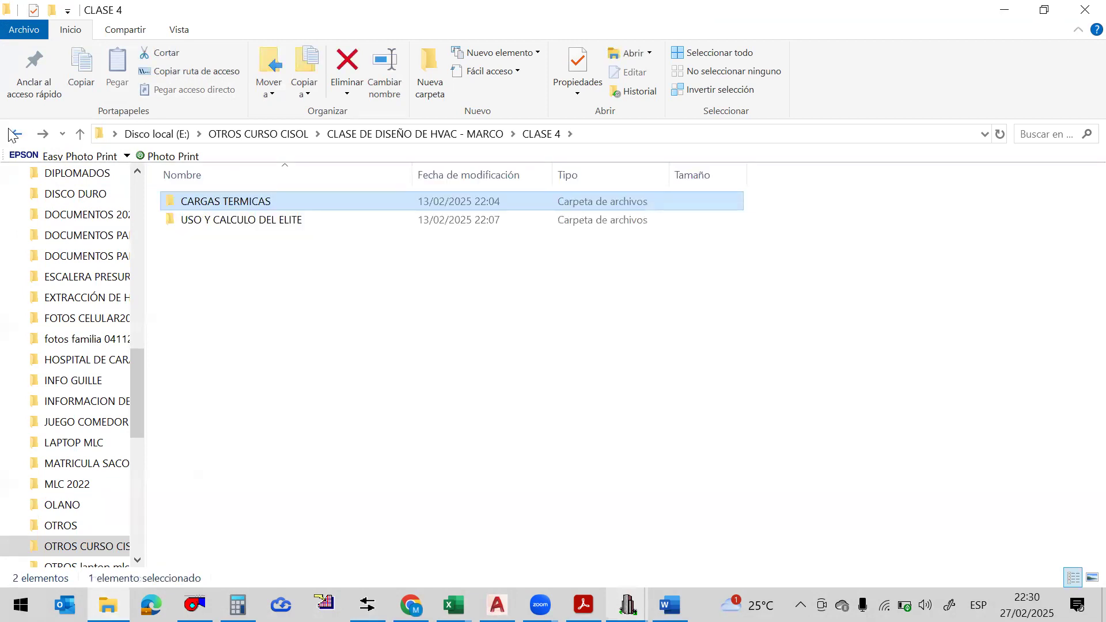
Narrow the name column in CLASE 4 and browse through USO Y CALCULO DEL ELITE to reopen the PROYECTO DE OFICINA folder
left_click(526, 319)
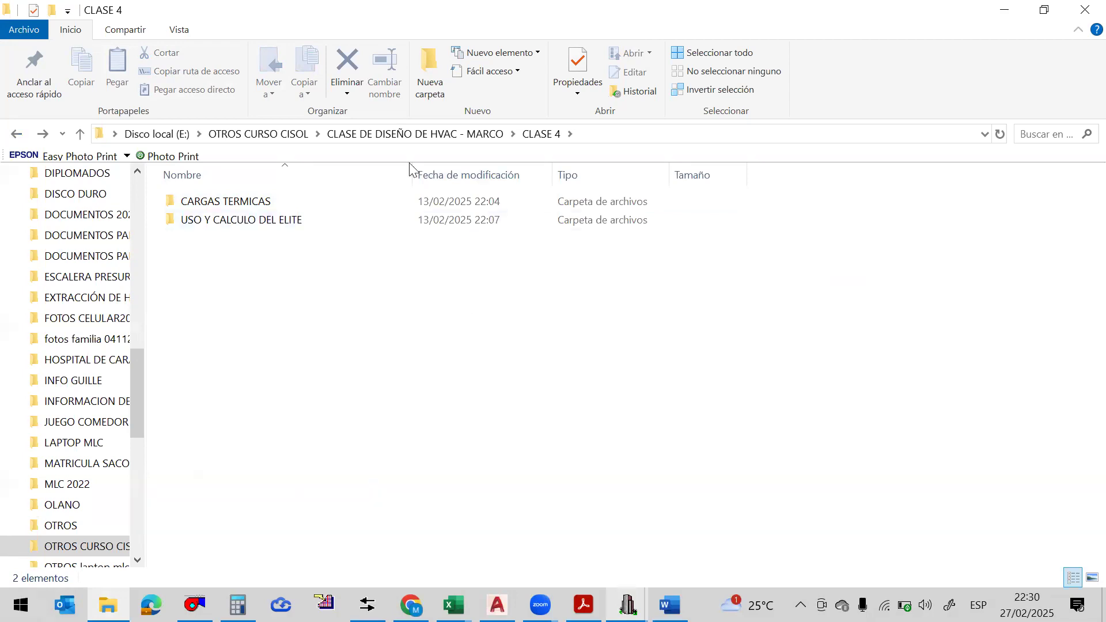
left_click_drag(411, 173, 381, 173)
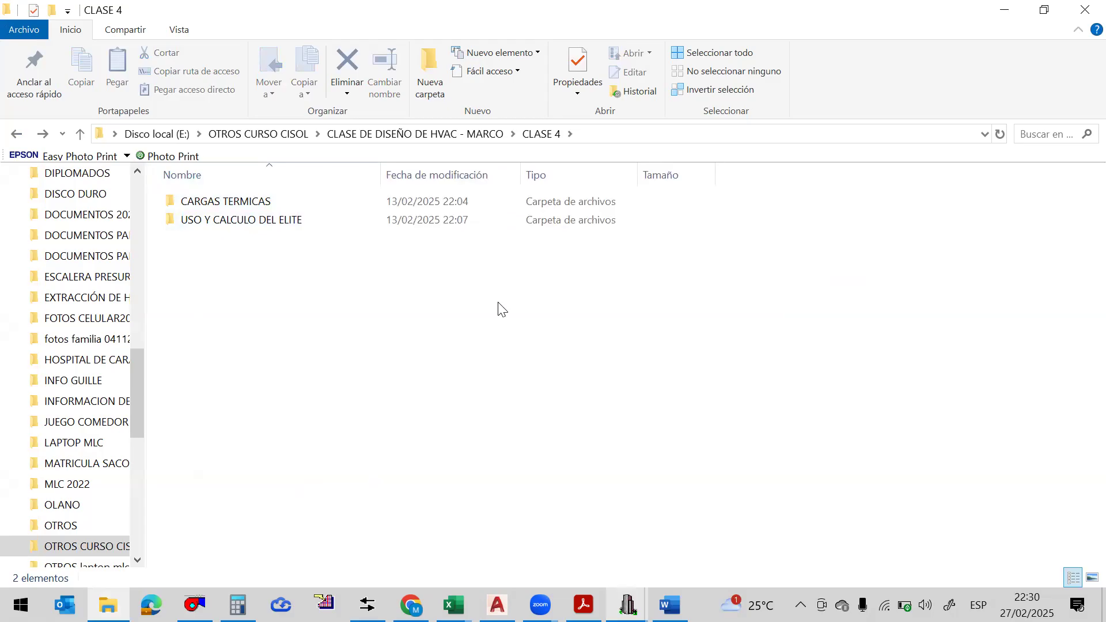
left_click(17, 135)
double_click(244, 255)
left_click(280, 202)
double_click(277, 218)
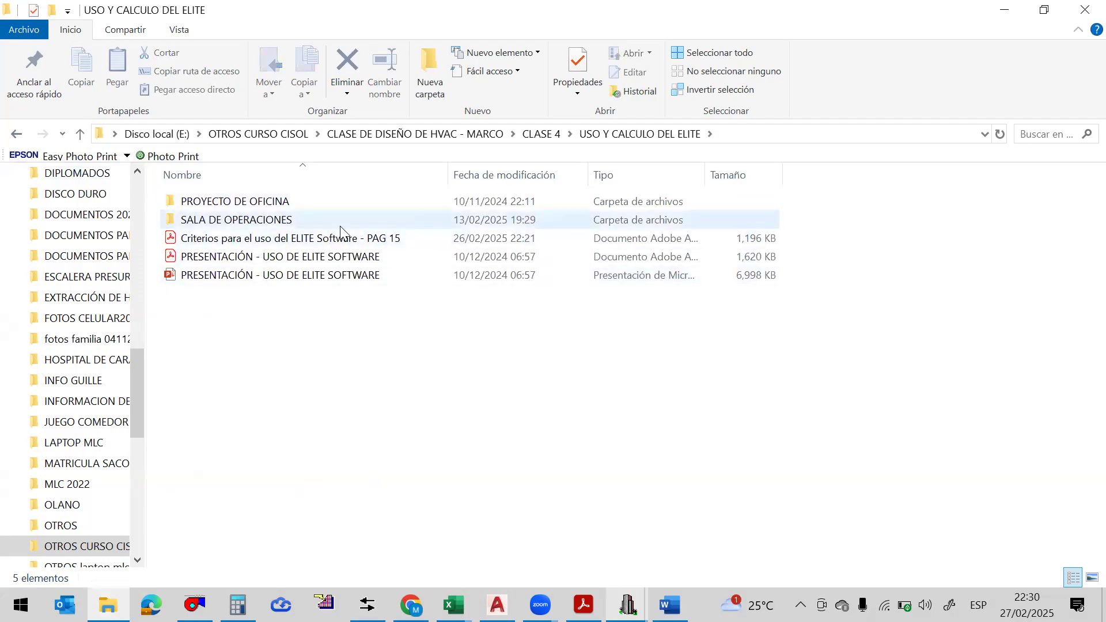
double_click(308, 203)
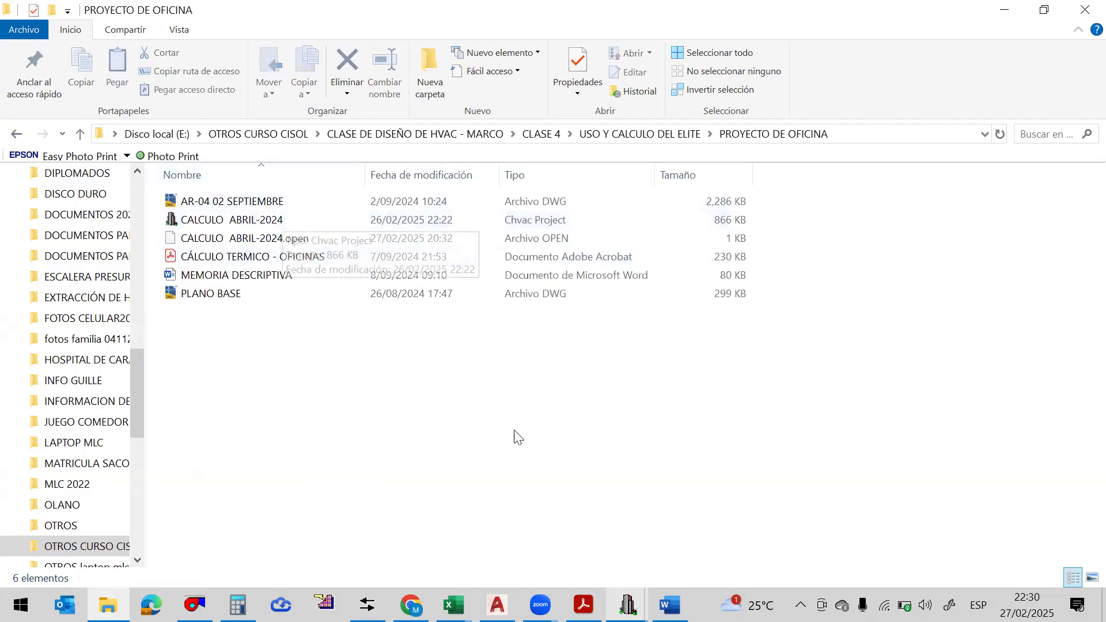